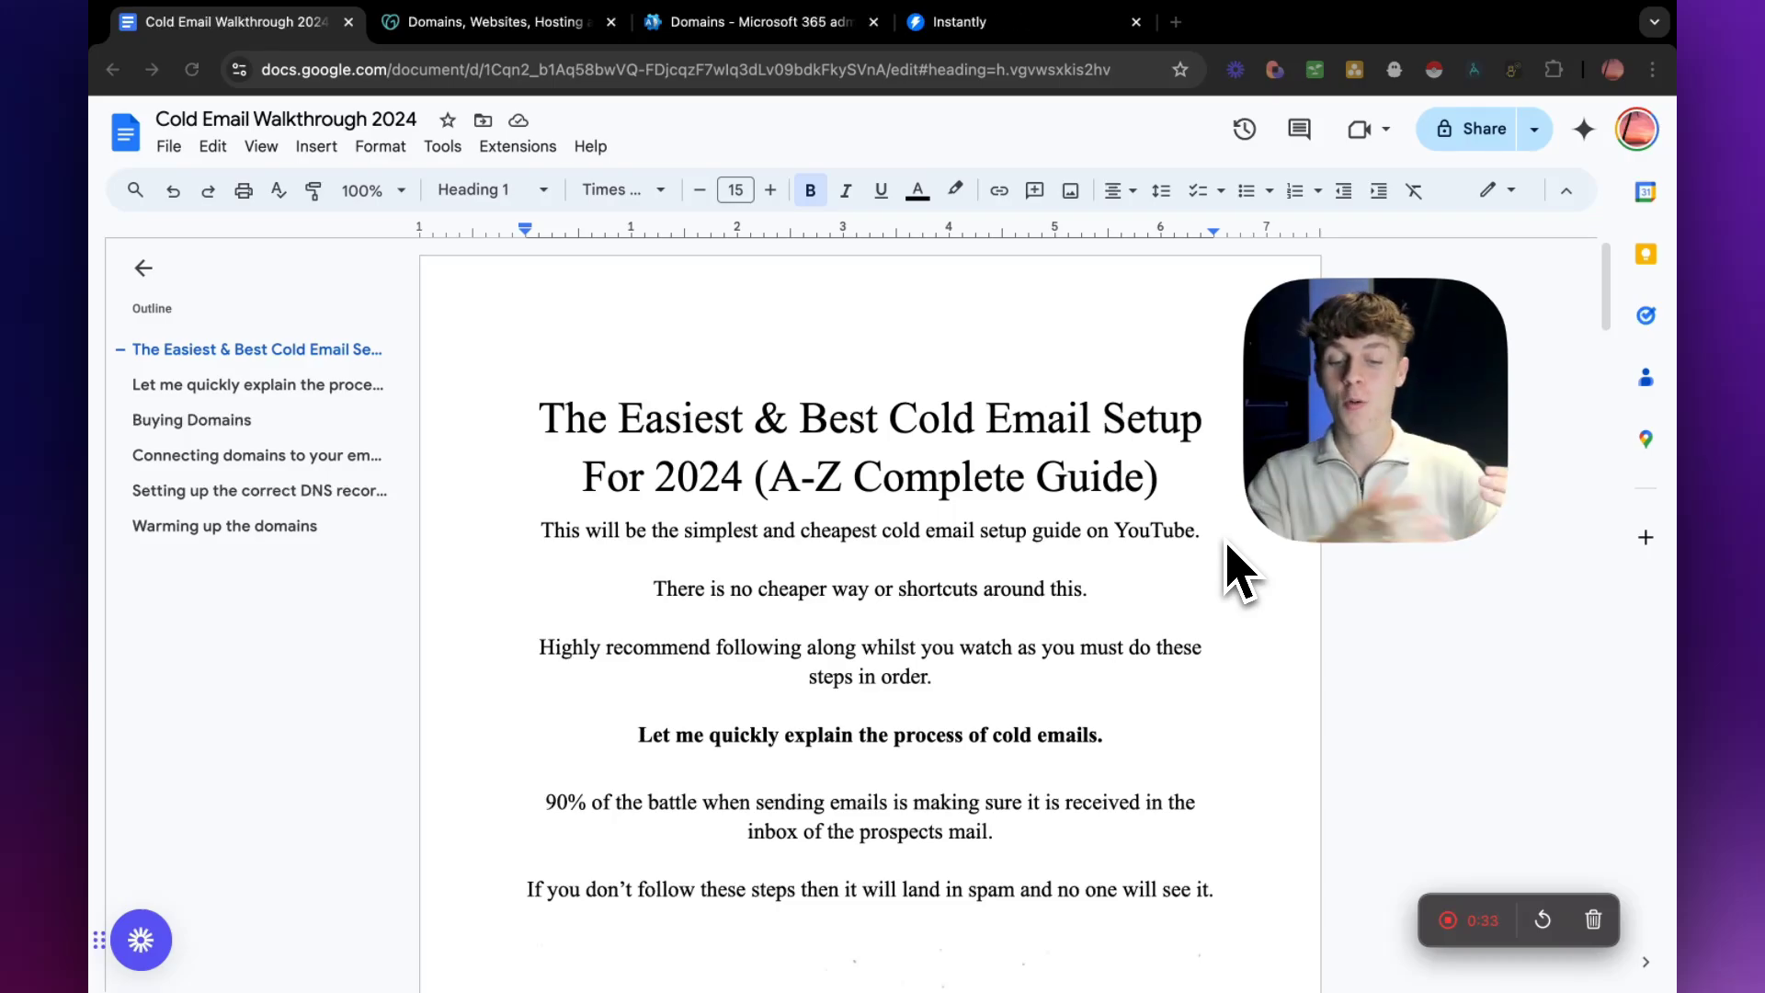
Read the guide's introduction and cold email process explanation, highlighting the key inbox and spam phrases, through to the domain diagram.
{"action": "scroll", "coordinate": [1036, 690], "scroll_direction": "down", "scroll_amount": 2}
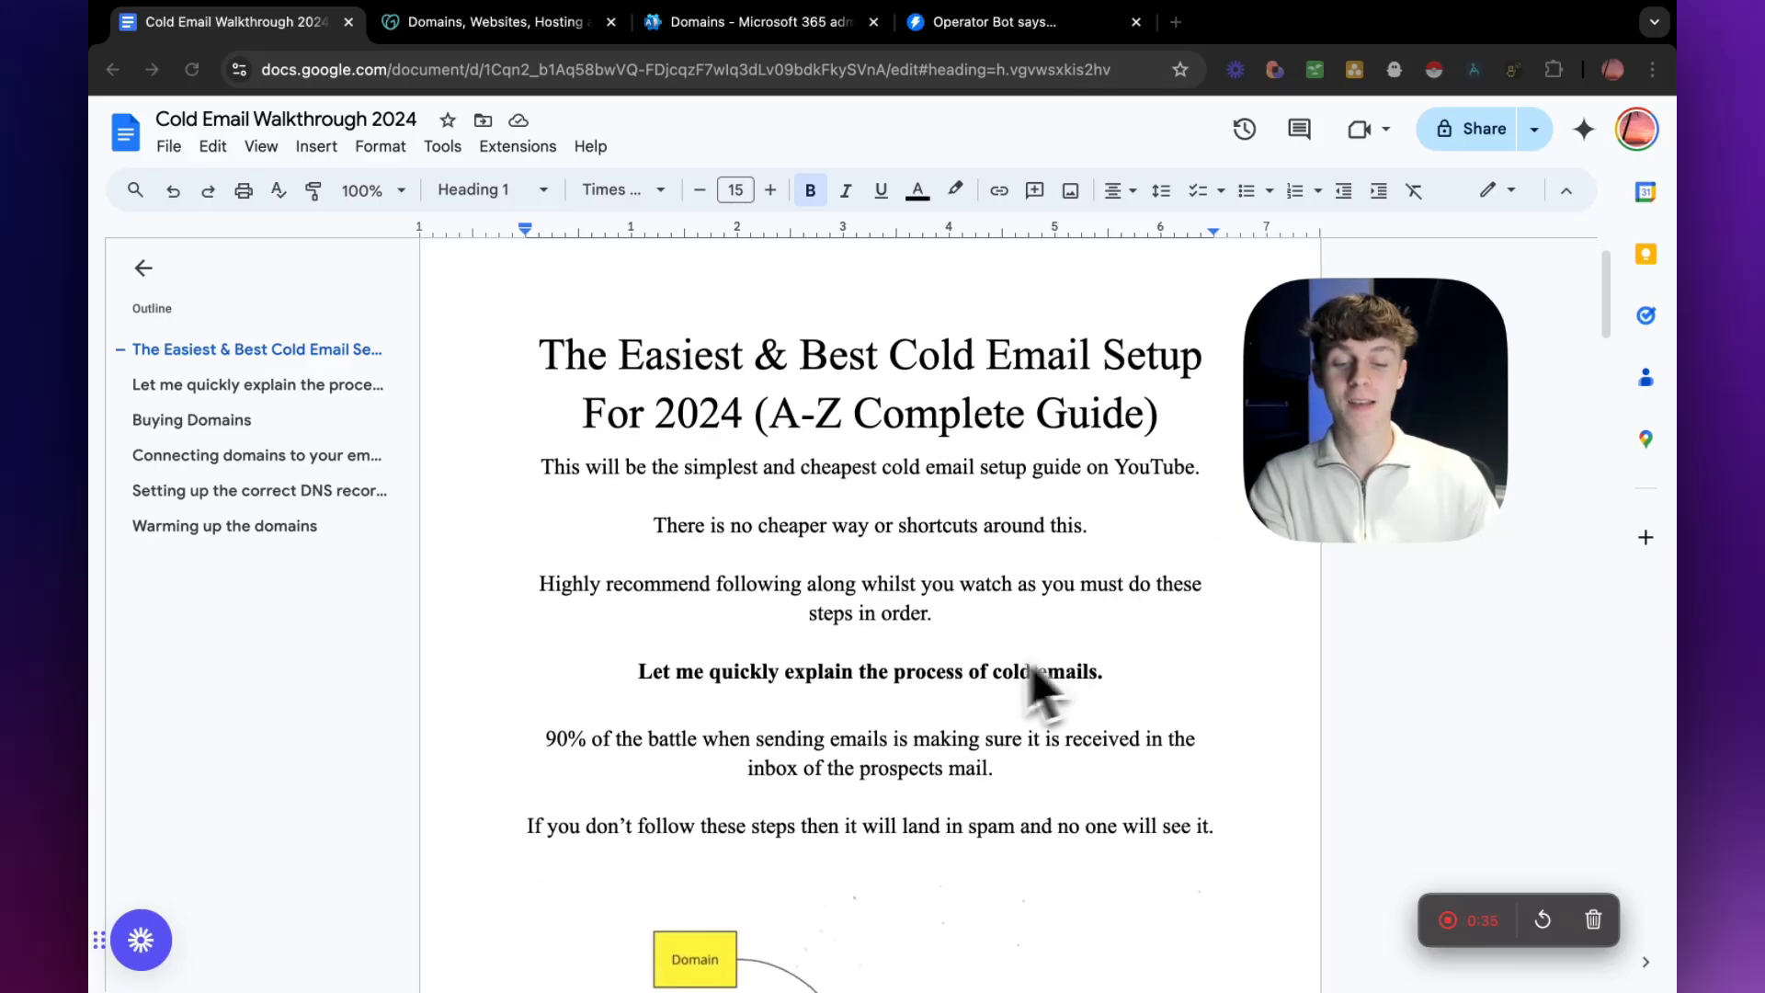
{"action": "scroll", "coordinate": [806, 708], "scroll_direction": "down", "scroll_amount": 1}
{"action": "left_click_drag", "start_coordinate": [547, 651], "coordinate": [703, 648]}
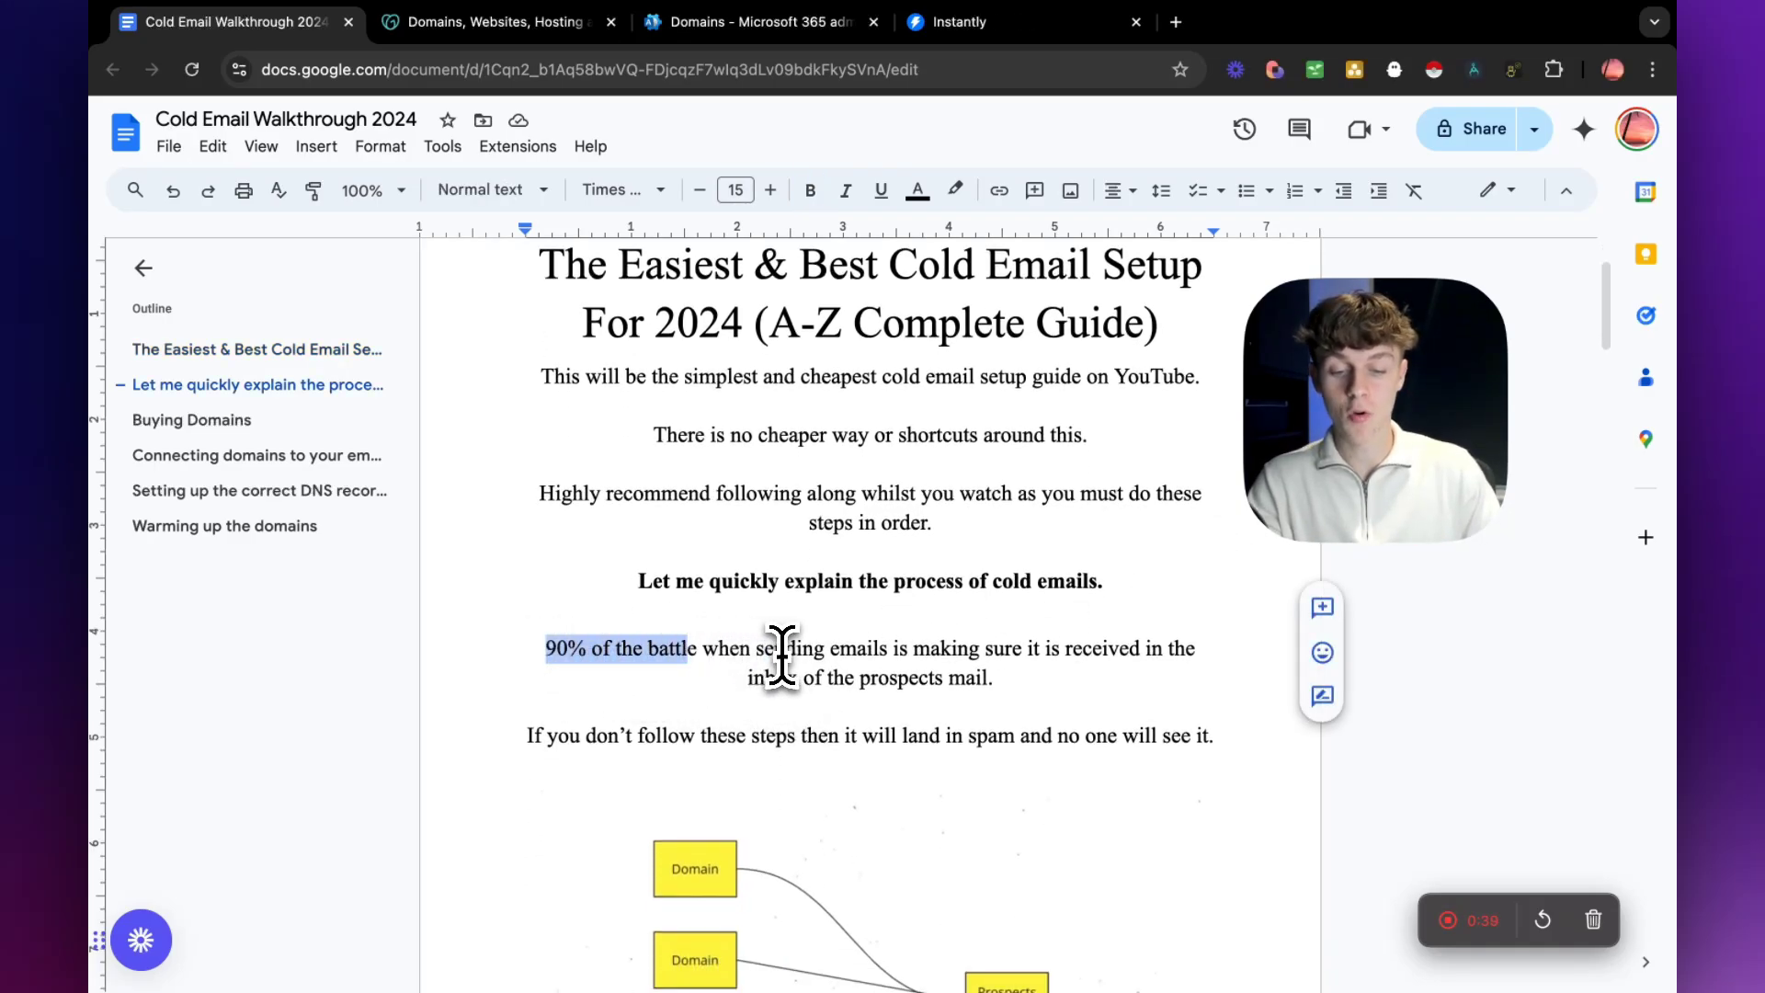
{"action": "left_click_drag", "start_coordinate": [748, 679], "coordinate": [943, 677]}
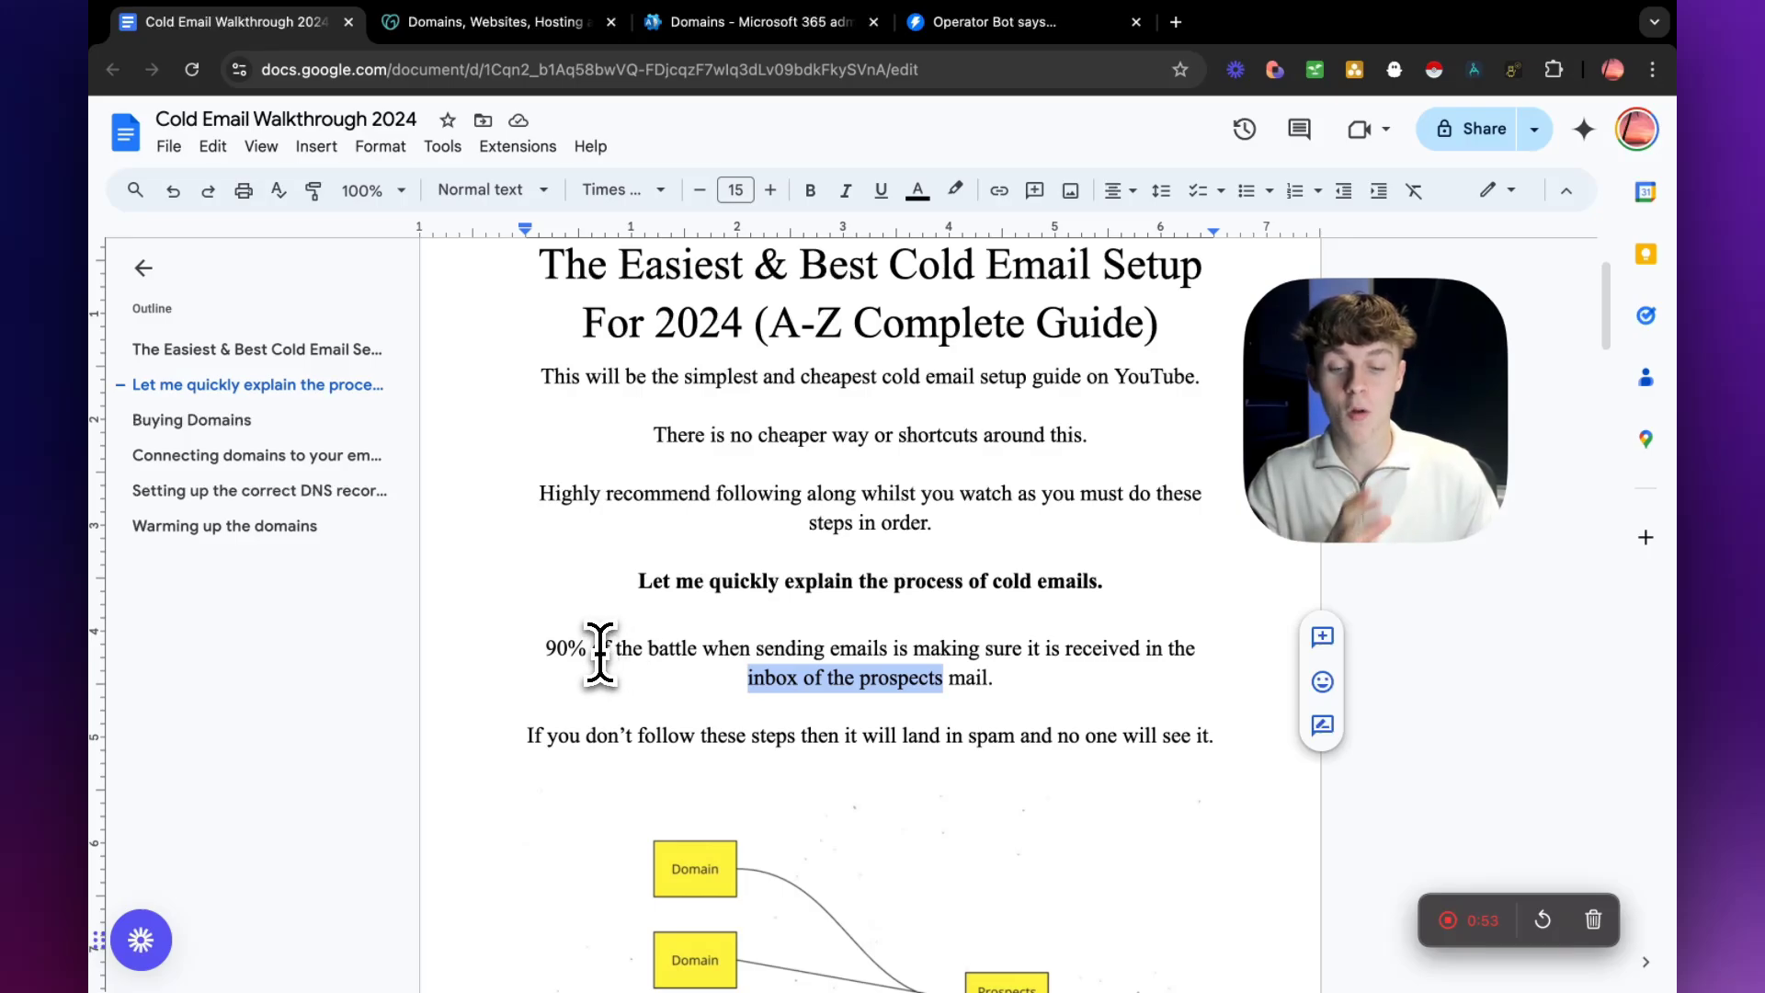
{"action": "scroll", "coordinate": [610, 648], "scroll_direction": "down", "scroll_amount": 1}
{"action": "left_click_drag", "start_coordinate": [528, 702], "coordinate": [798, 708]}
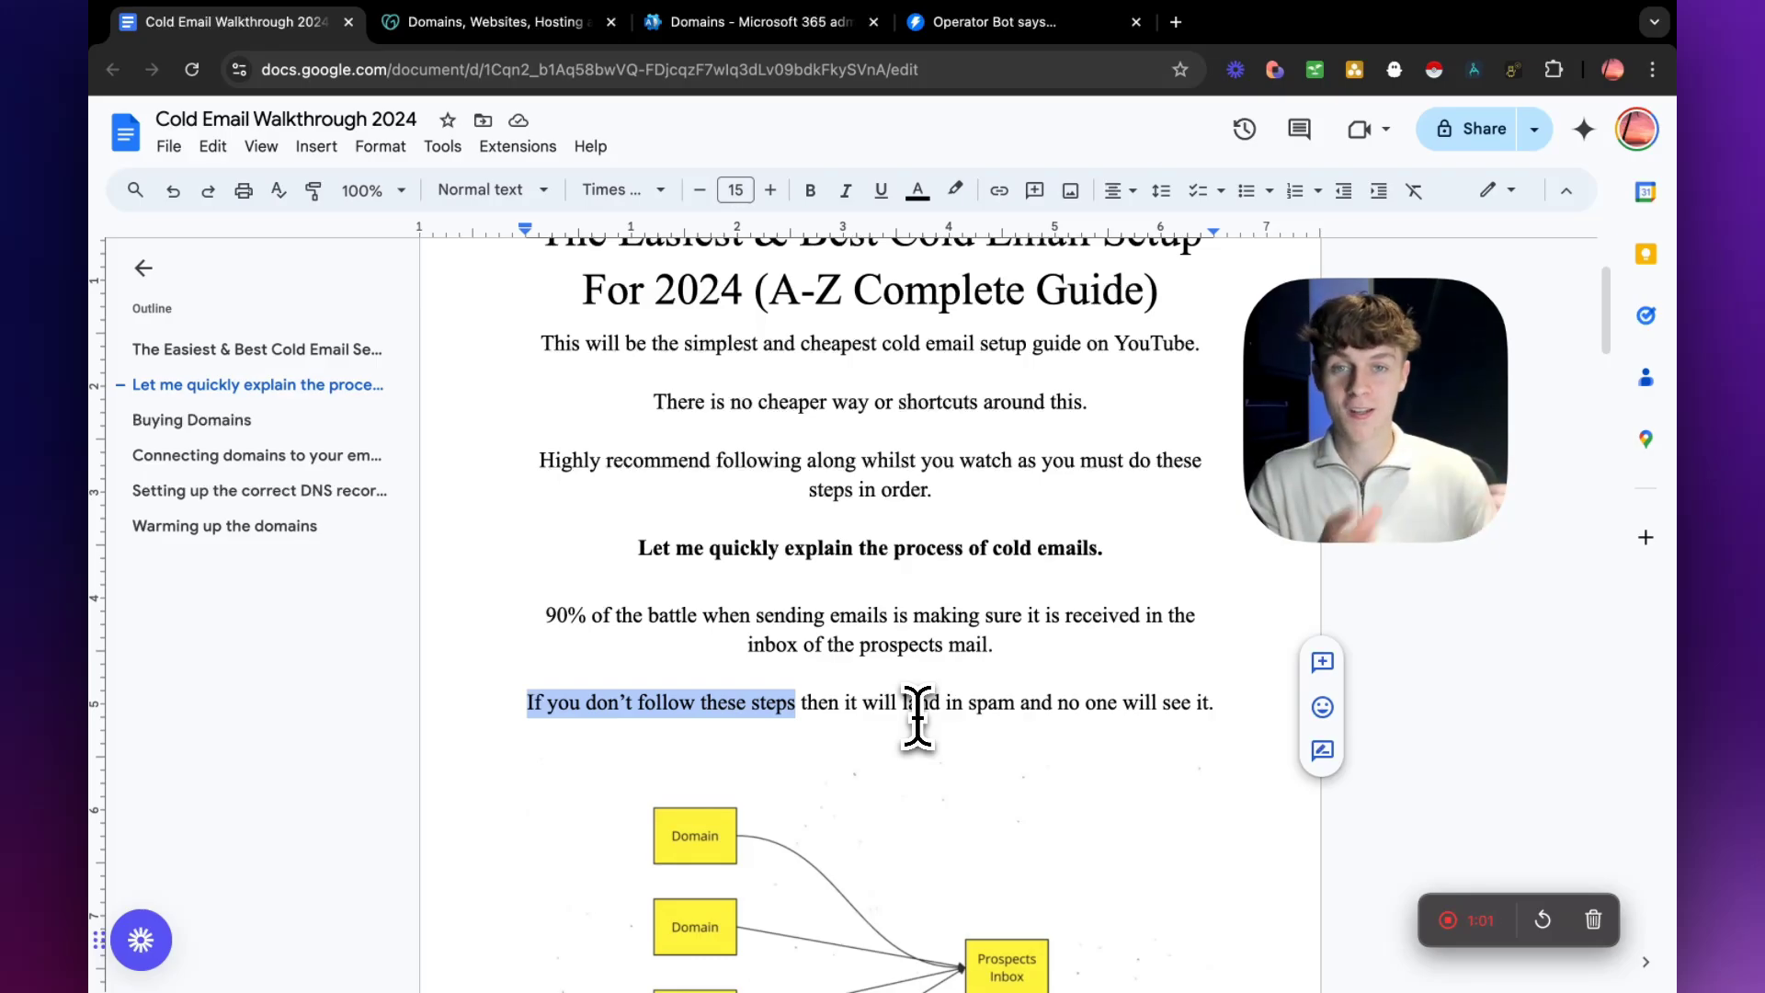
{"action": "scroll", "coordinate": [918, 712], "scroll_direction": "down", "scroll_amount": 4}
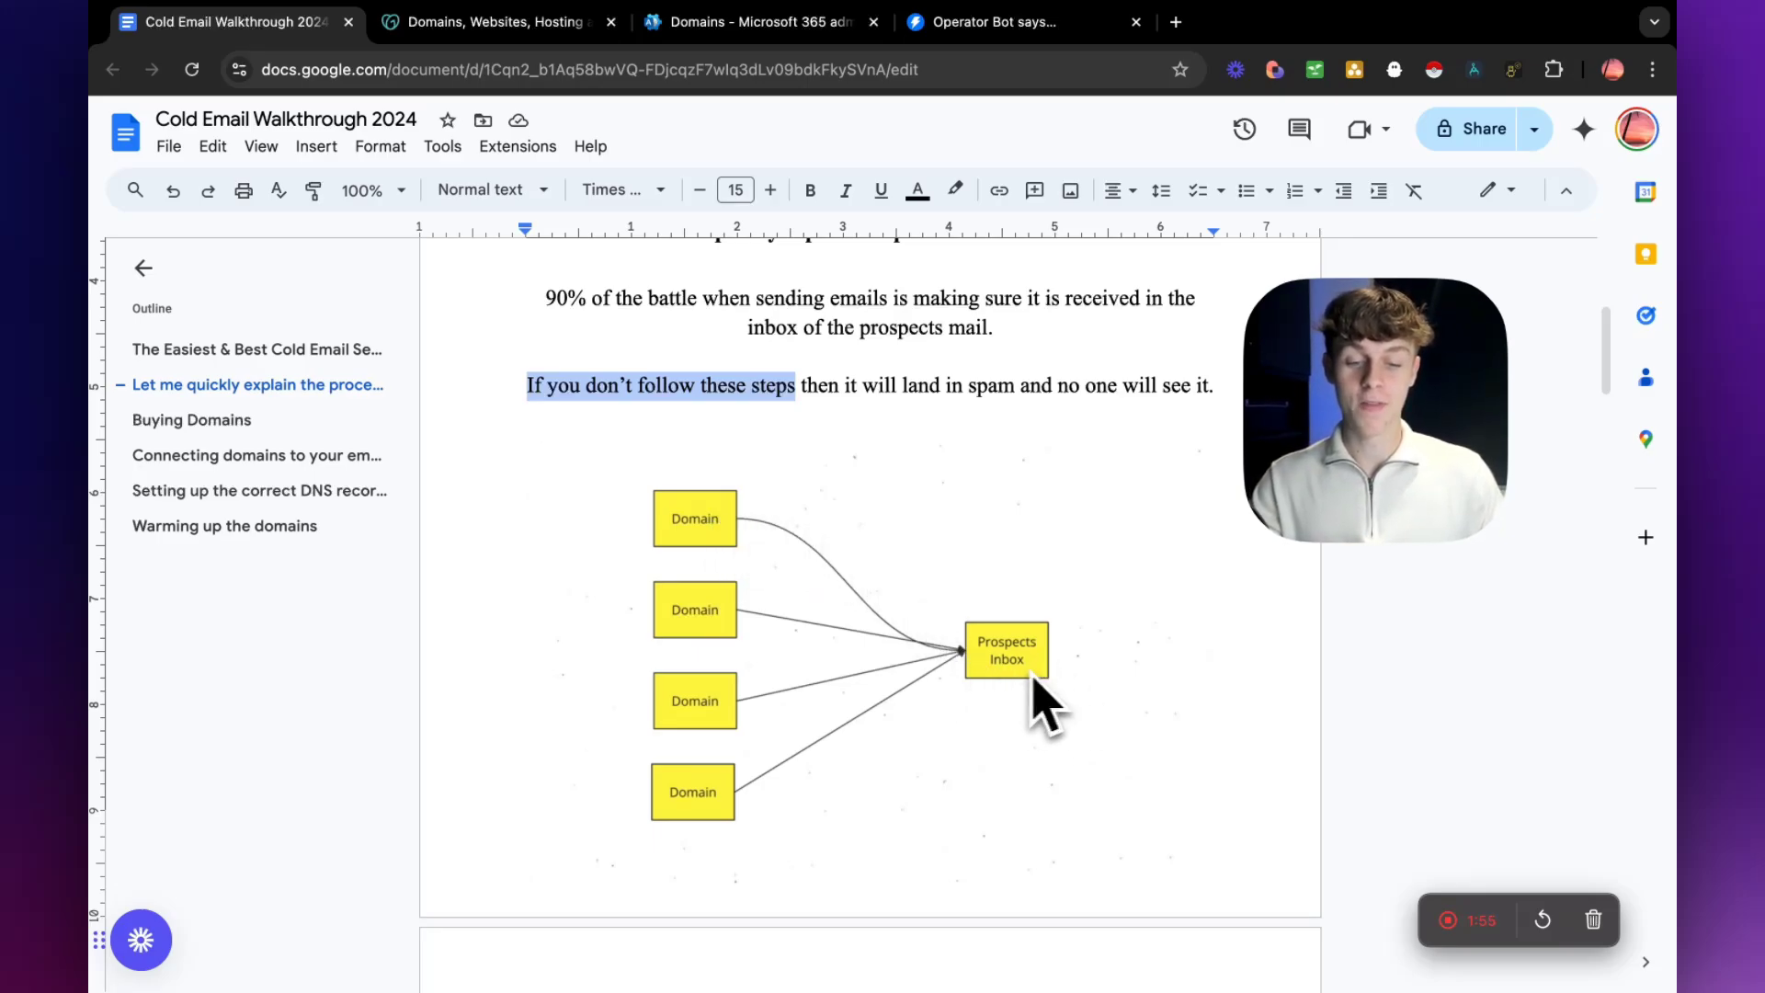
{"action": "scroll", "coordinate": [596, 672], "scroll_direction": "down", "scroll_amount": 1}
{"action": "scroll", "coordinate": [596, 672], "scroll_direction": "down", "scroll_amount": 3}
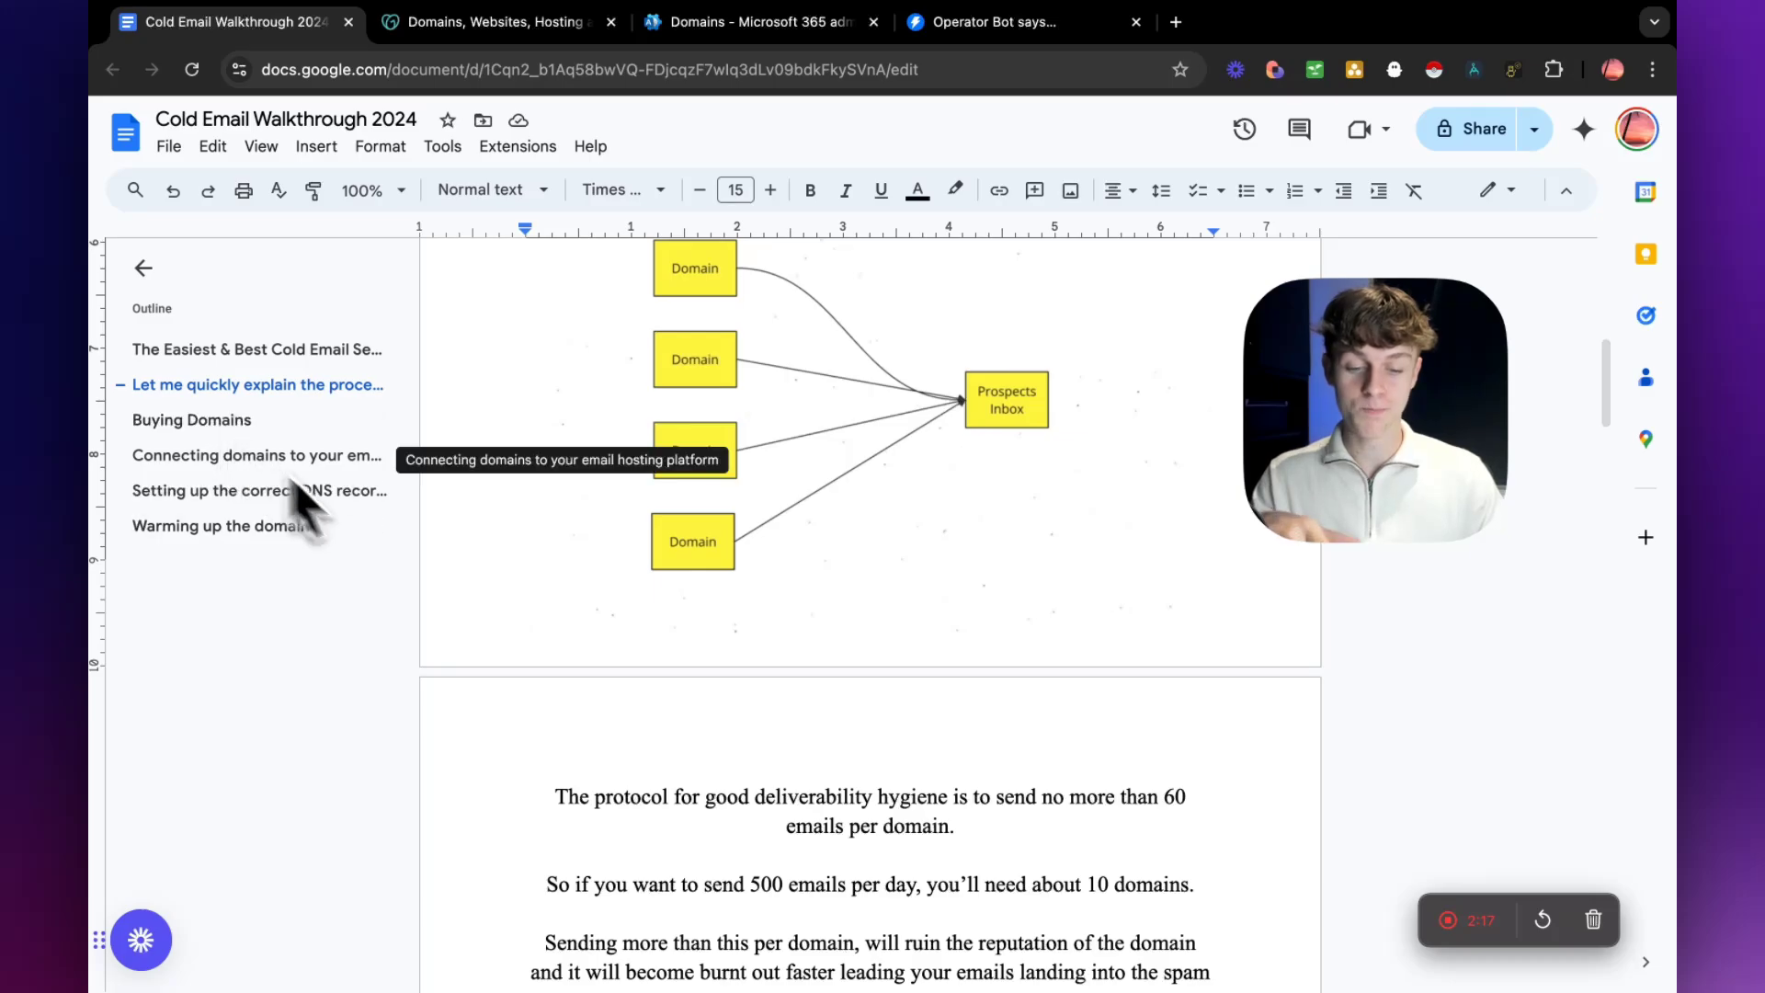
Review the deliverability guidelines below the diagram, highlighting the 60-email limit per domain, 500 emails per day and 10 domains.
{"action": "scroll", "coordinate": [586, 616], "scroll_direction": "down", "scroll_amount": 2}
{"action": "left_click_drag", "start_coordinate": [556, 642], "coordinate": [949, 642]}
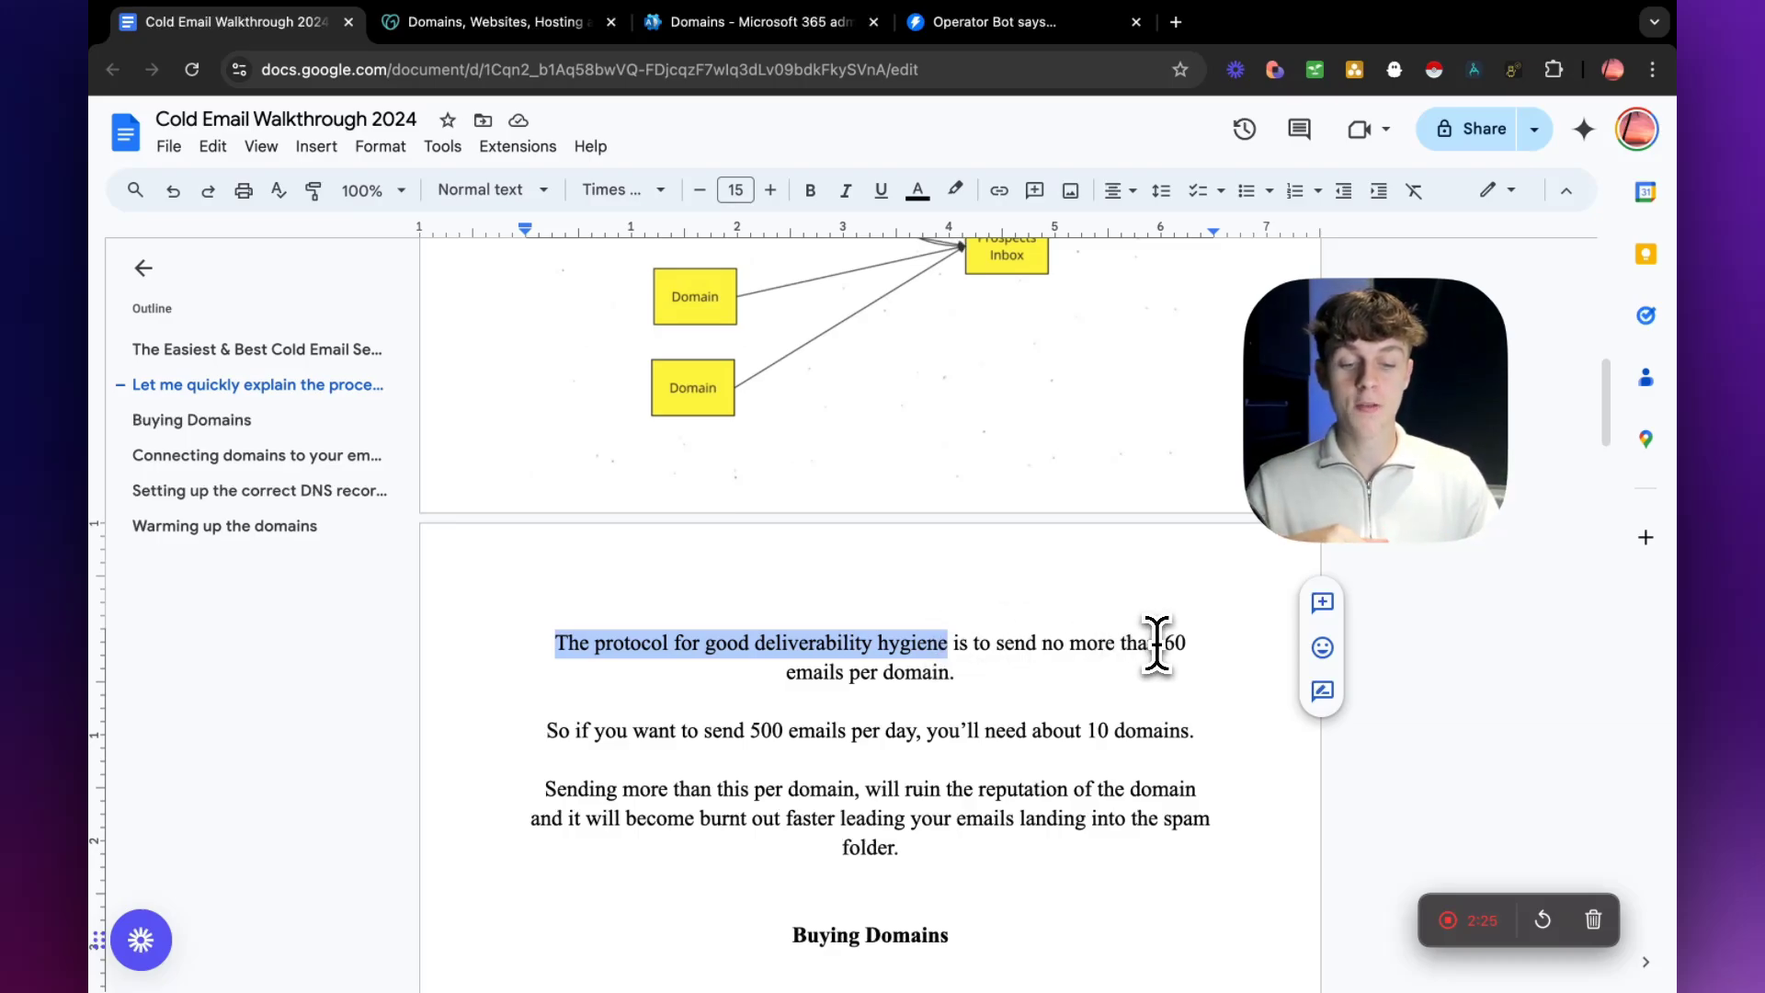
{"action": "mouse_move", "coordinate": [1160, 644]}
{"action": "left_mouse_down"}
{"action": "mouse_move", "coordinate": [1194, 658]}
{"action": "mouse_move", "coordinate": [1112, 676]}
{"action": "mouse_move", "coordinate": [1190, 646]}
{"action": "left_mouse_up"}
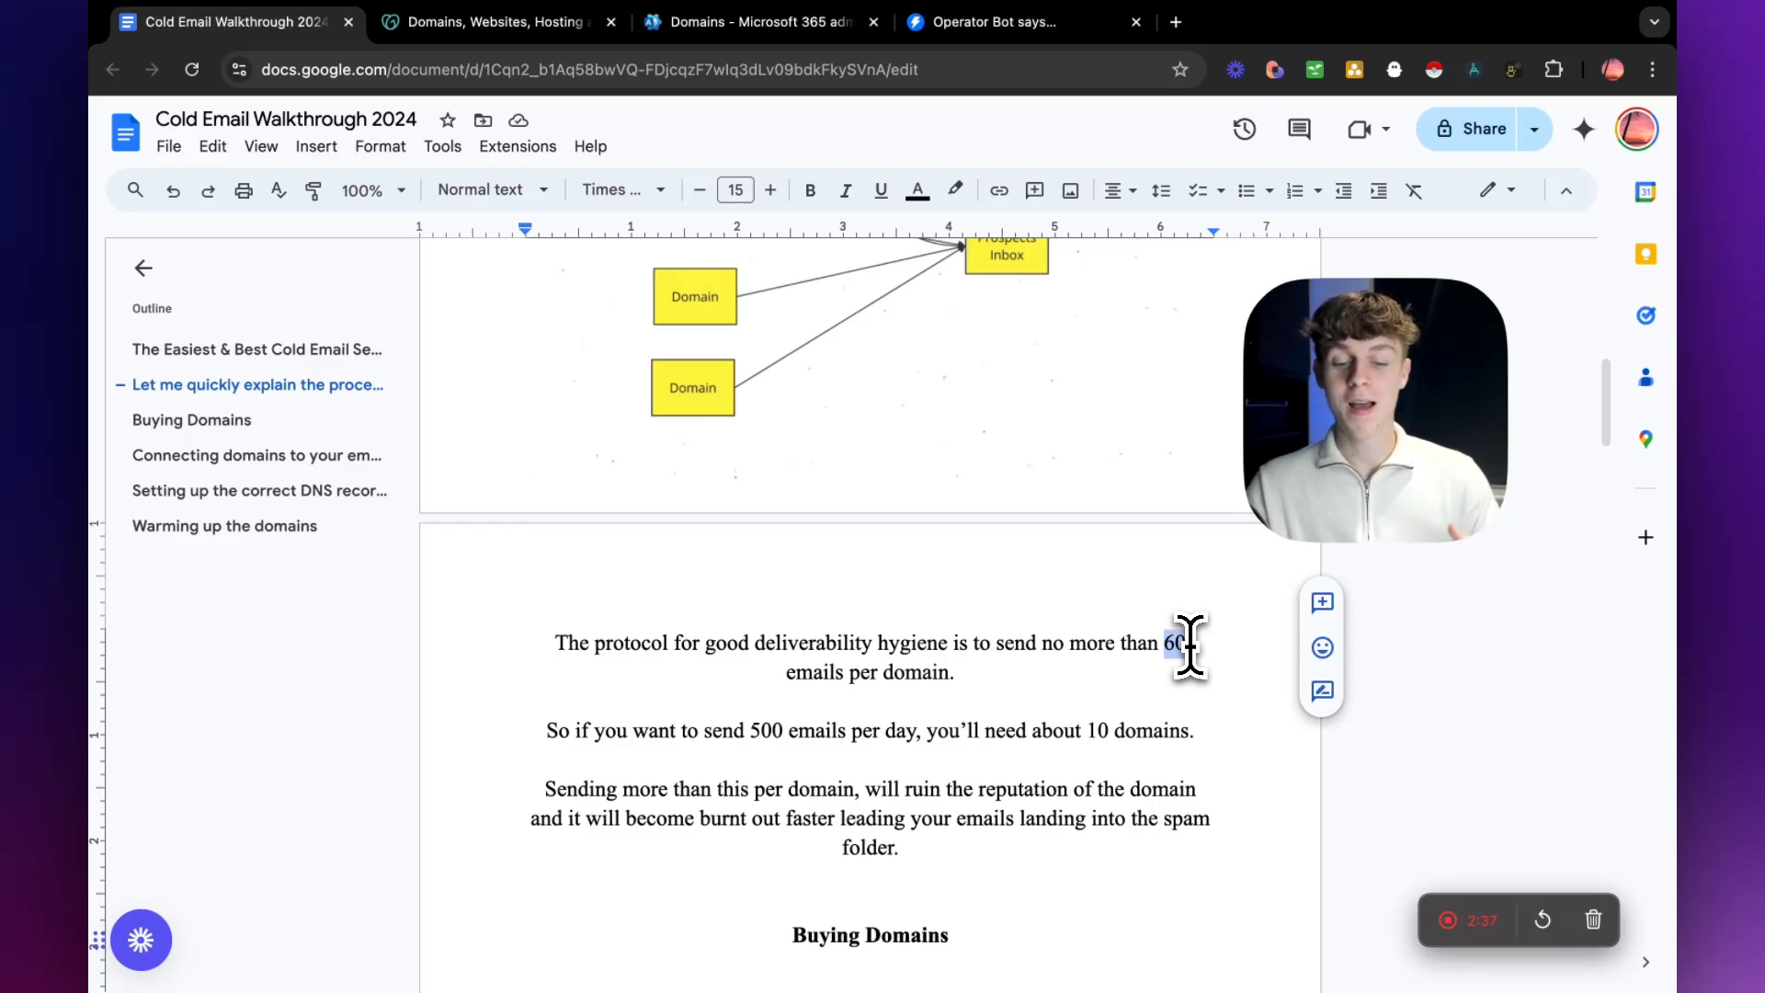
{"action": "scroll", "coordinate": [911, 671], "scroll_direction": "down", "scroll_amount": 1}
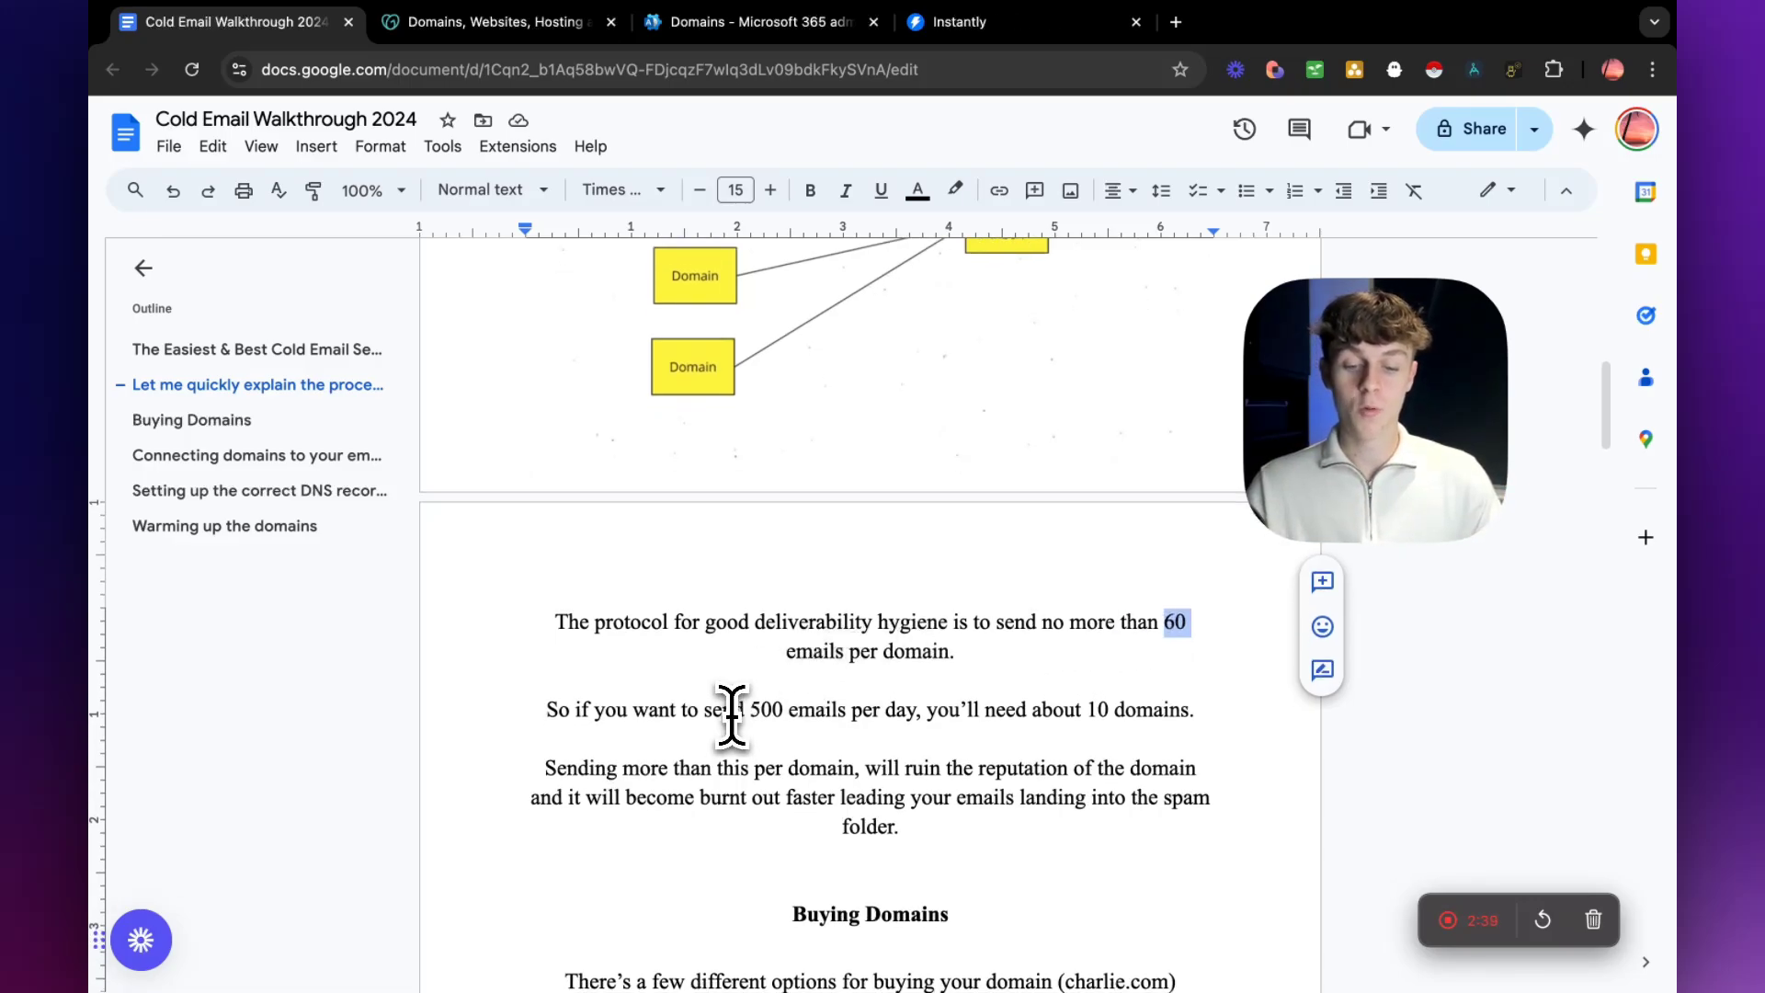
{"action": "left_click_drag", "start_coordinate": [748, 710], "coordinate": [921, 717]}
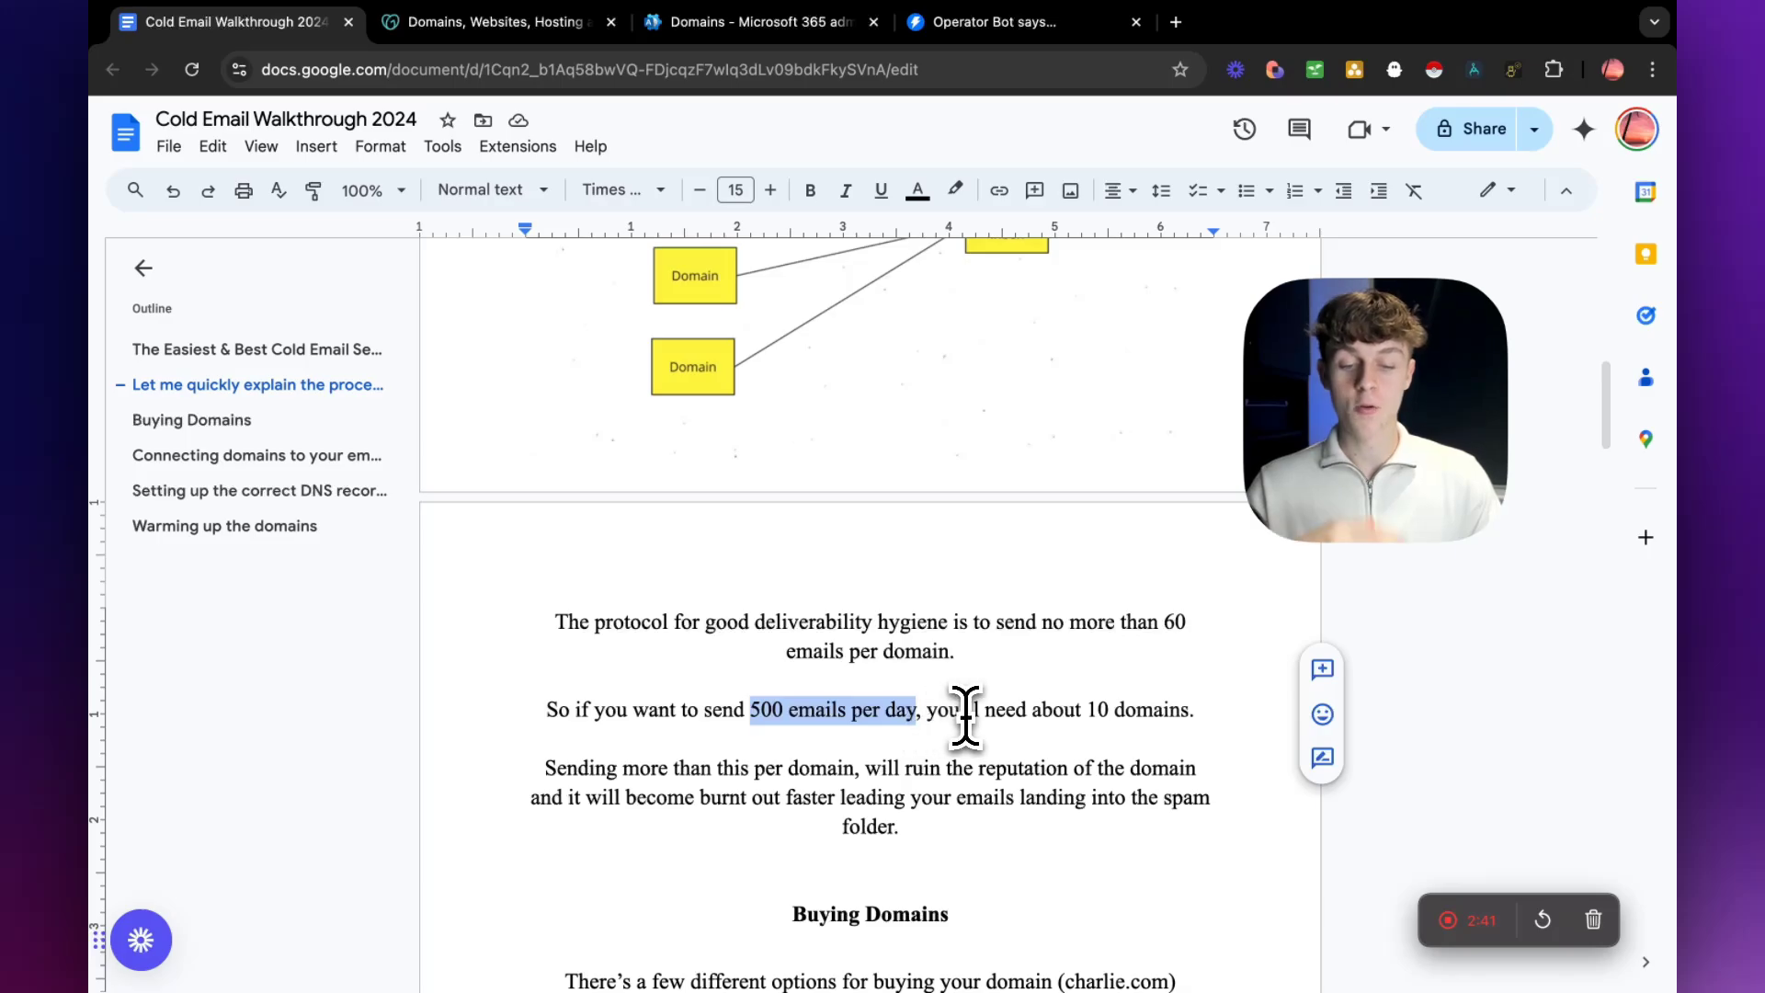
{"action": "left_click_drag", "start_coordinate": [1195, 711], "coordinate": [1054, 710]}
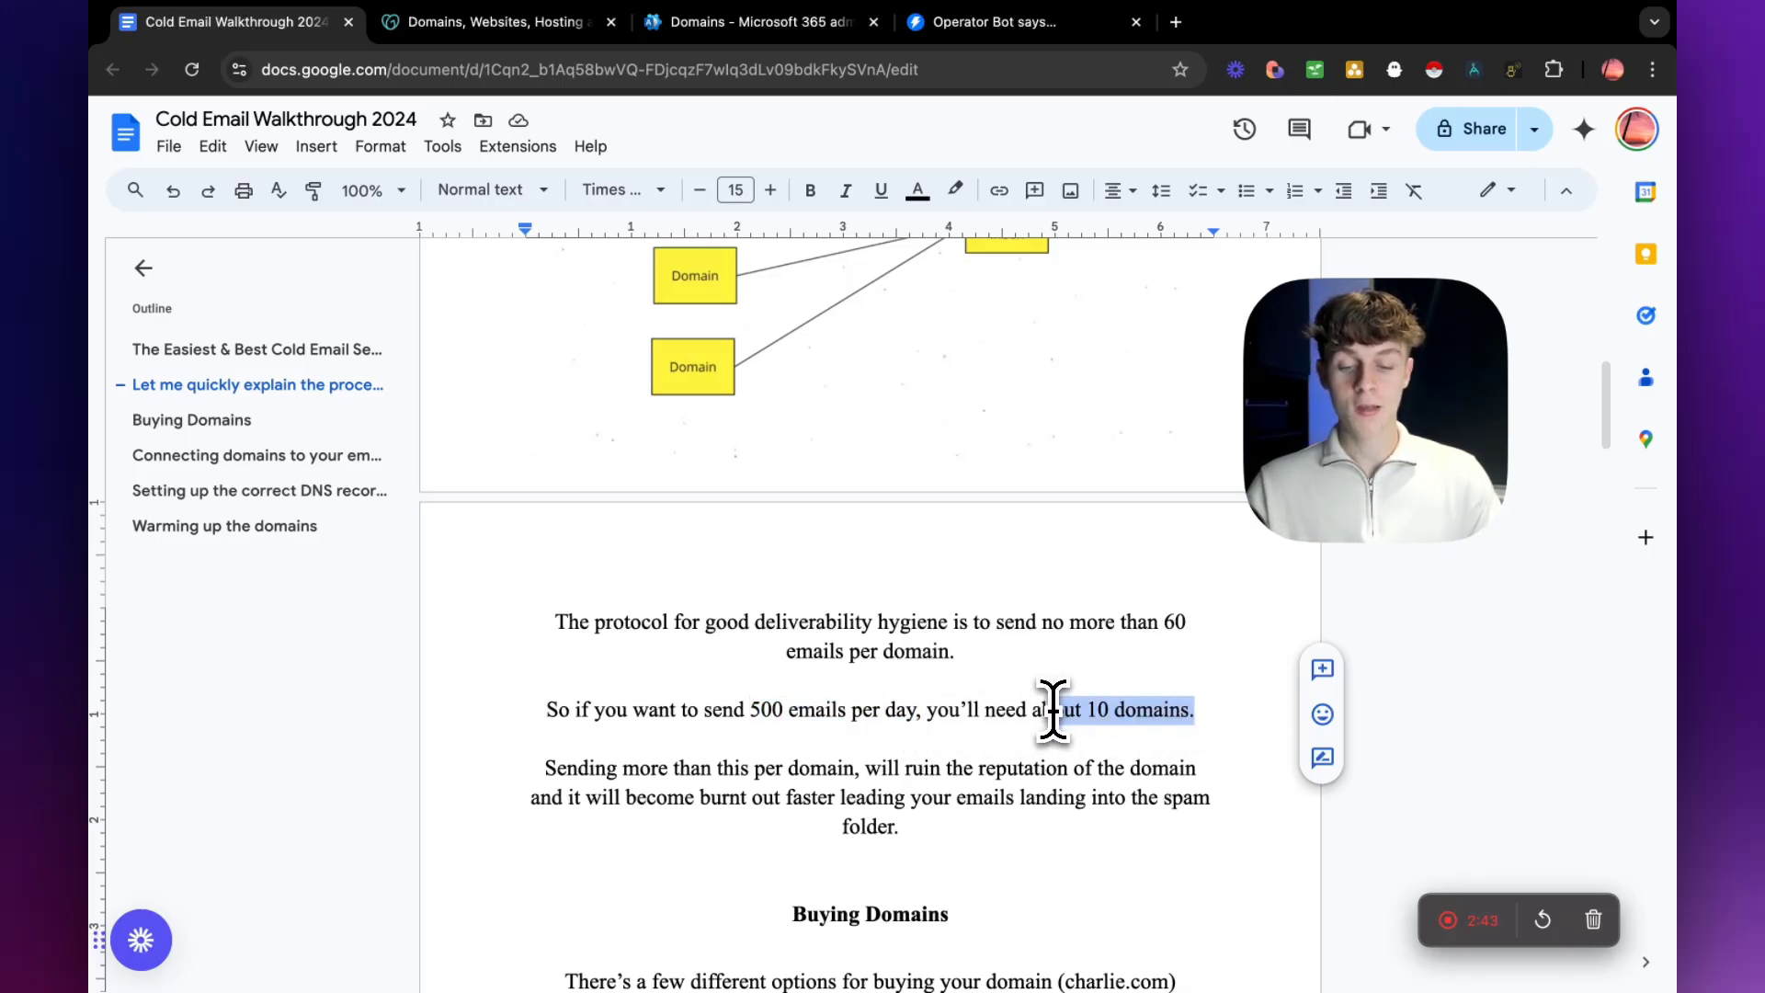
{"action": "left_click_drag", "start_coordinate": [558, 767], "coordinate": [855, 771]}
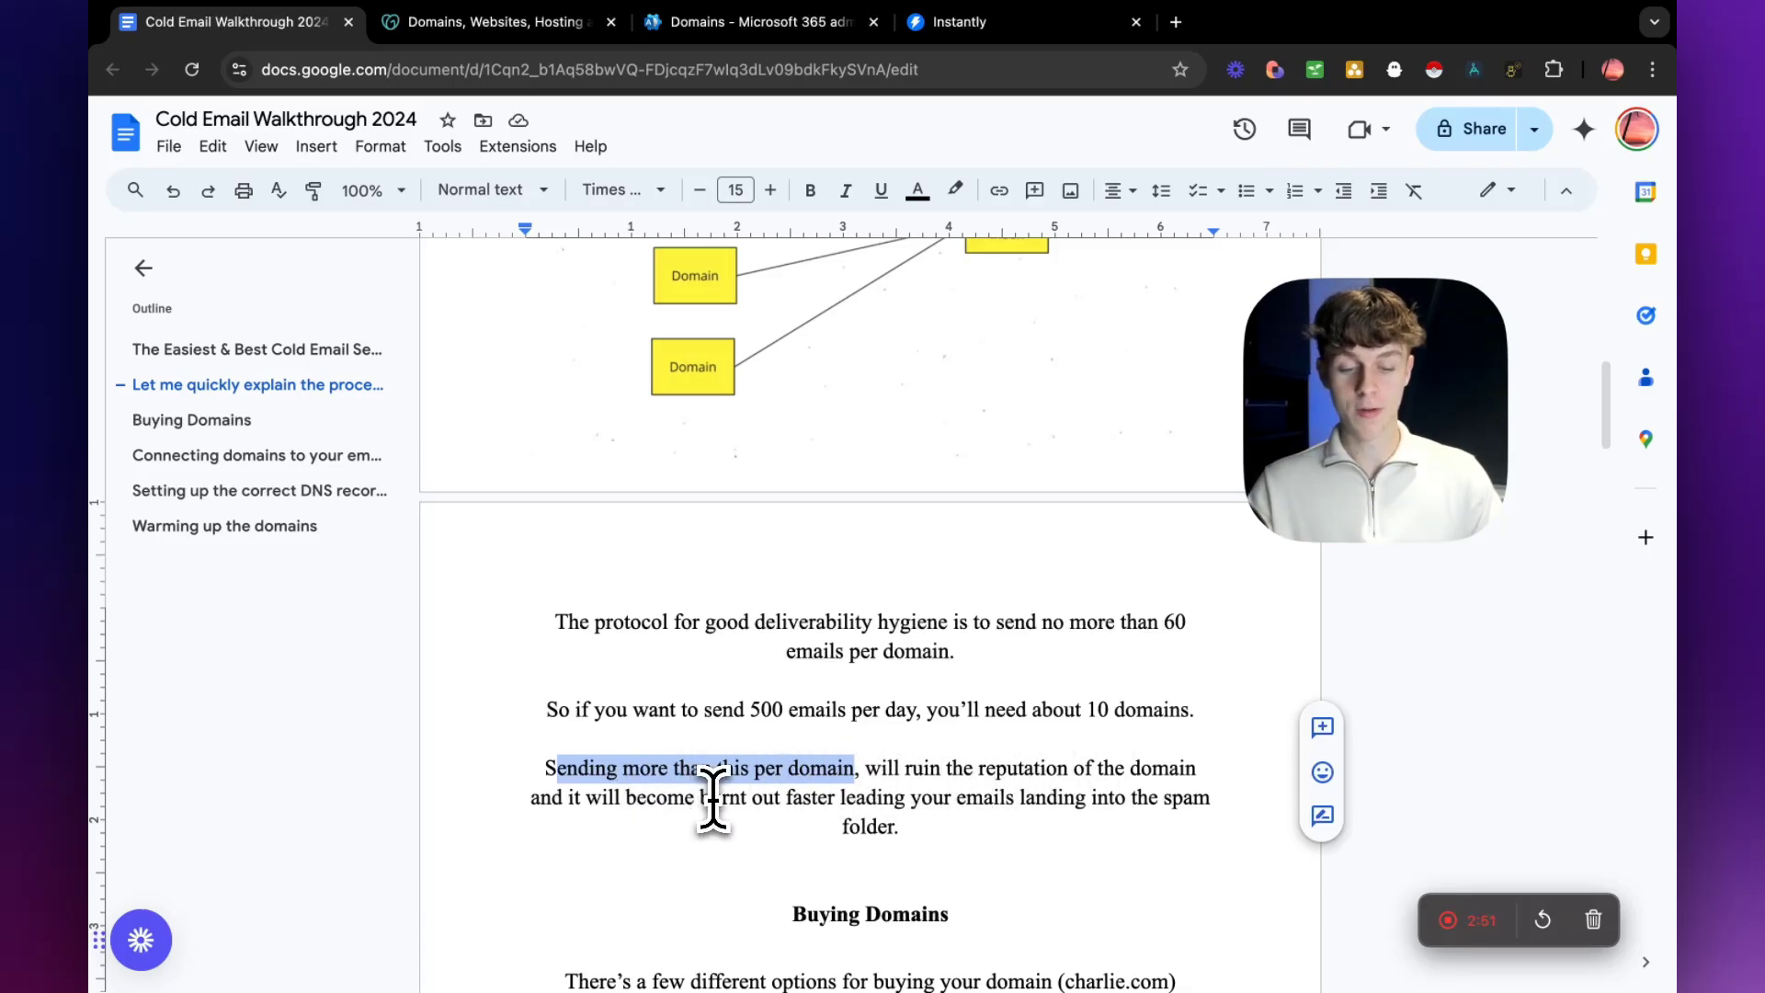
{"action": "scroll", "coordinate": [722, 784], "scroll_direction": "down", "scroll_amount": 1}
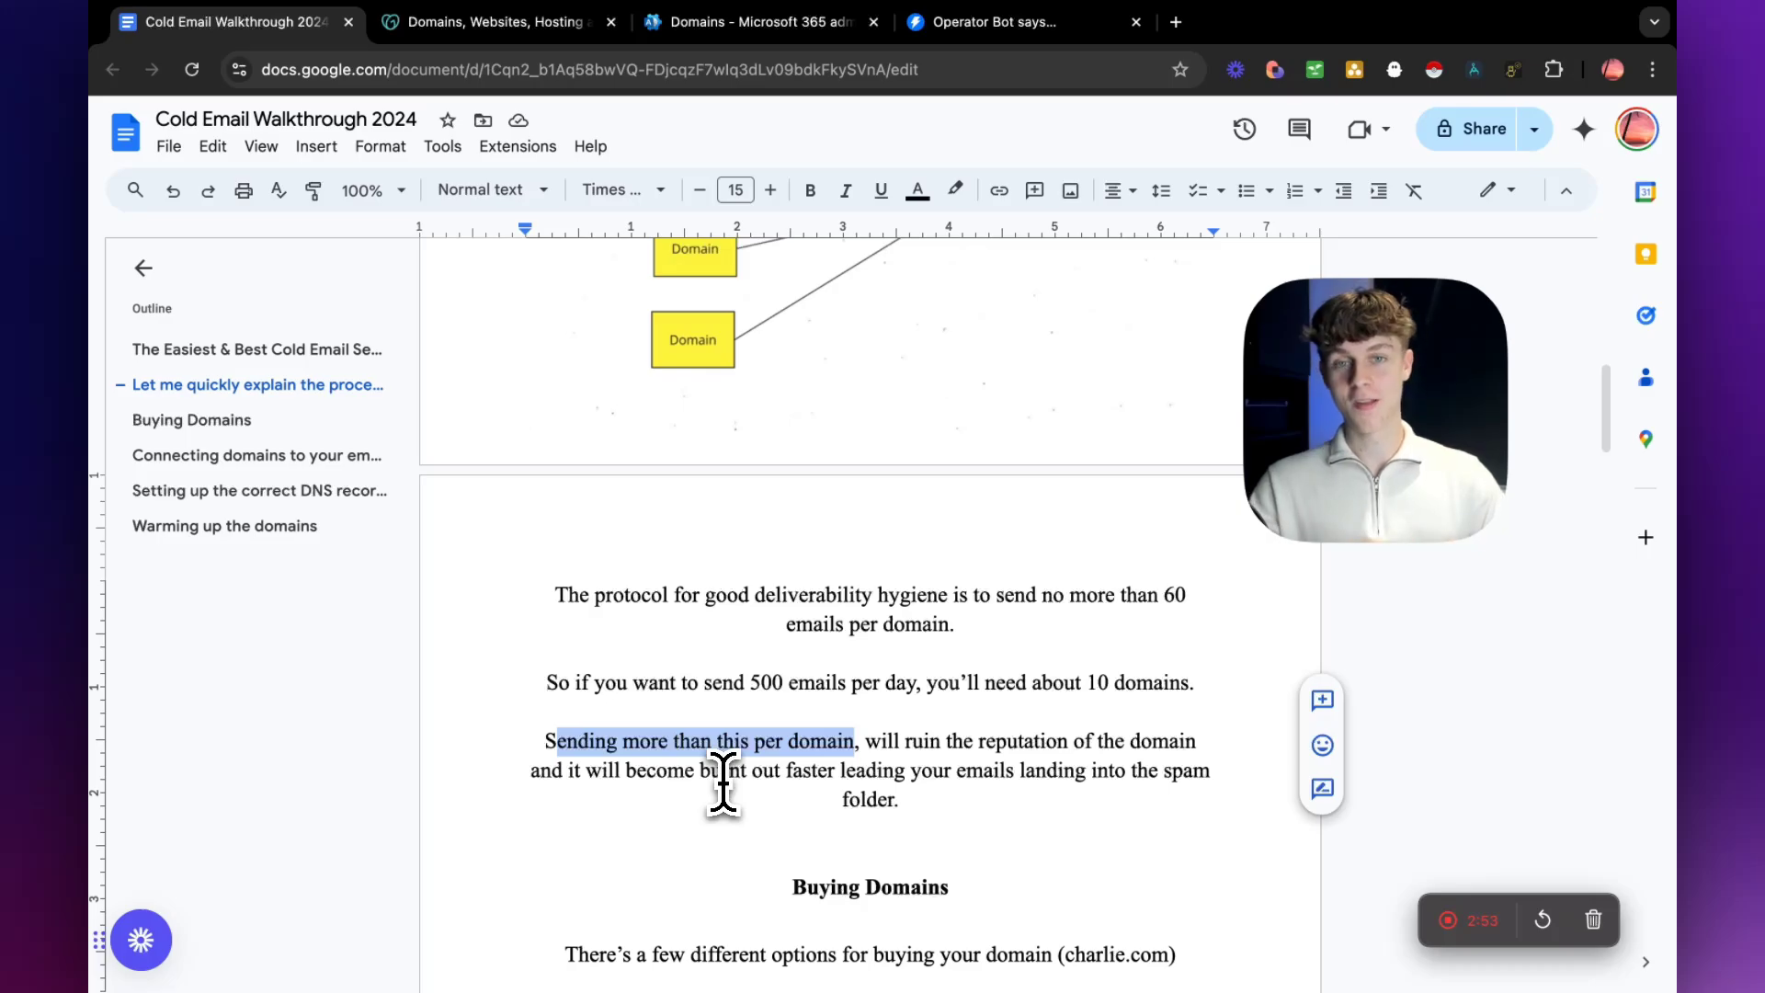
{"action": "scroll", "coordinate": [723, 783], "scroll_direction": "down", "scroll_amount": 3}
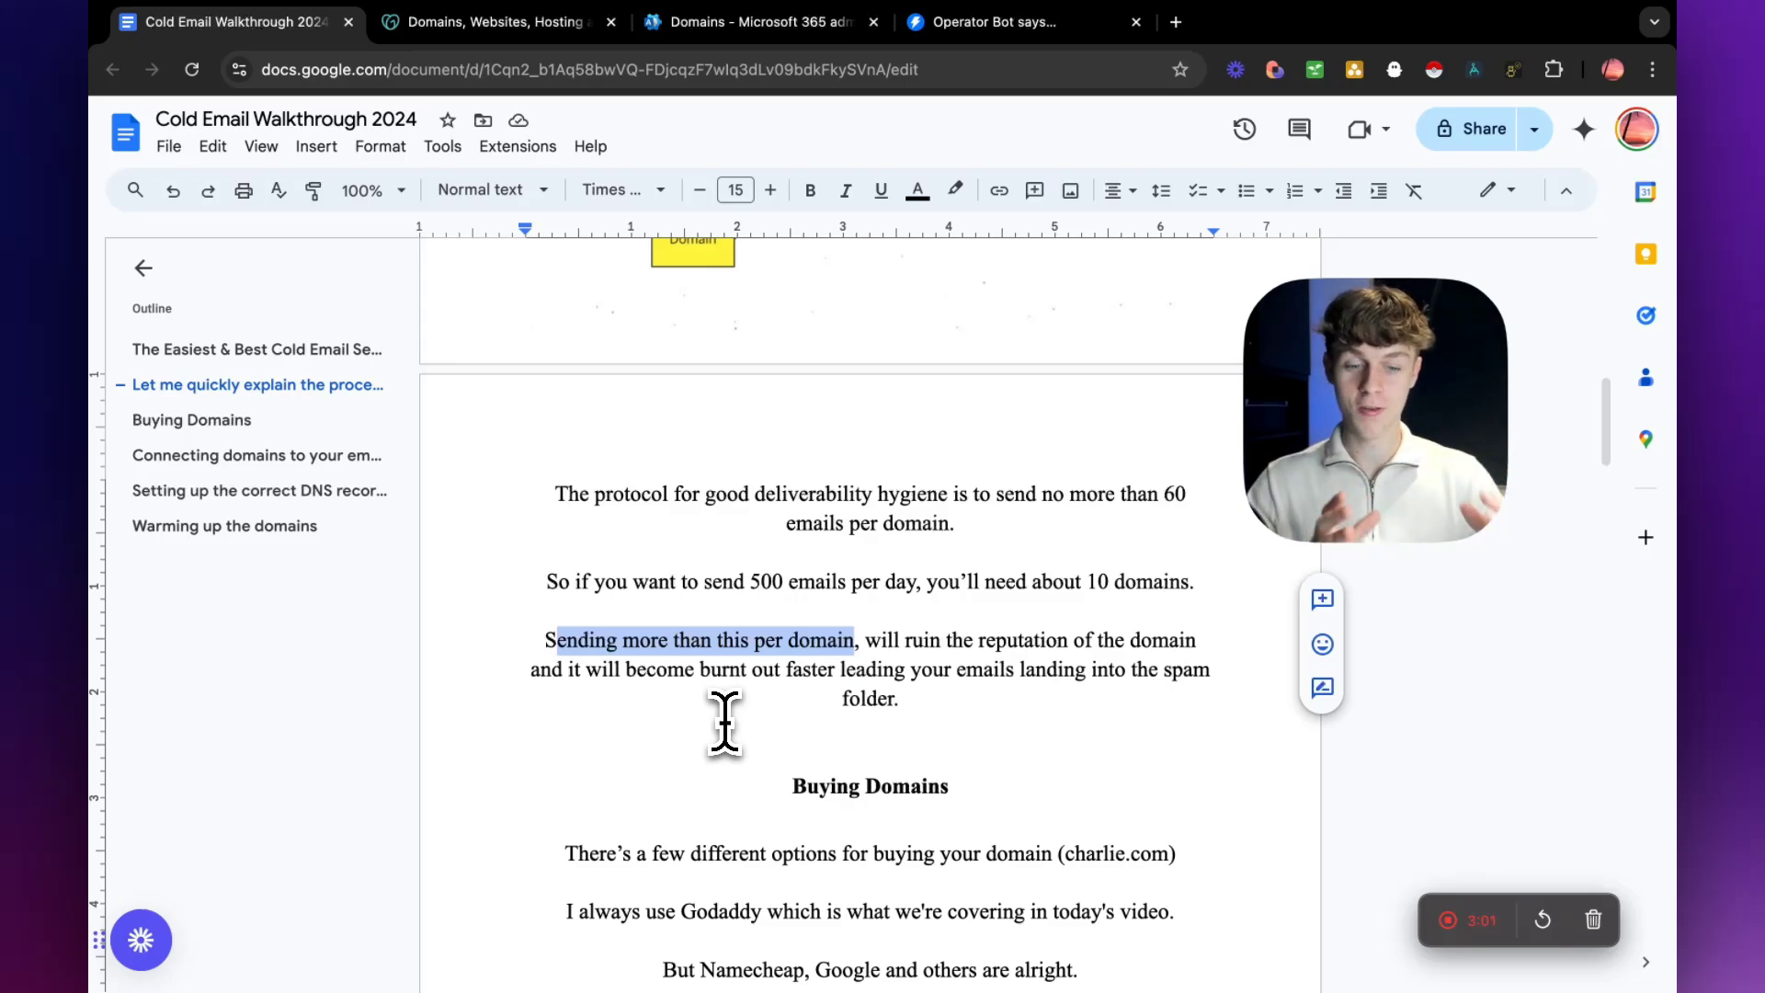
Review the Buying Domains section, highlighting its heading, the example domain, Godaddy and the three purchase tips.
{"action": "scroll", "coordinate": [726, 723], "scroll_direction": "down", "scroll_amount": 5}
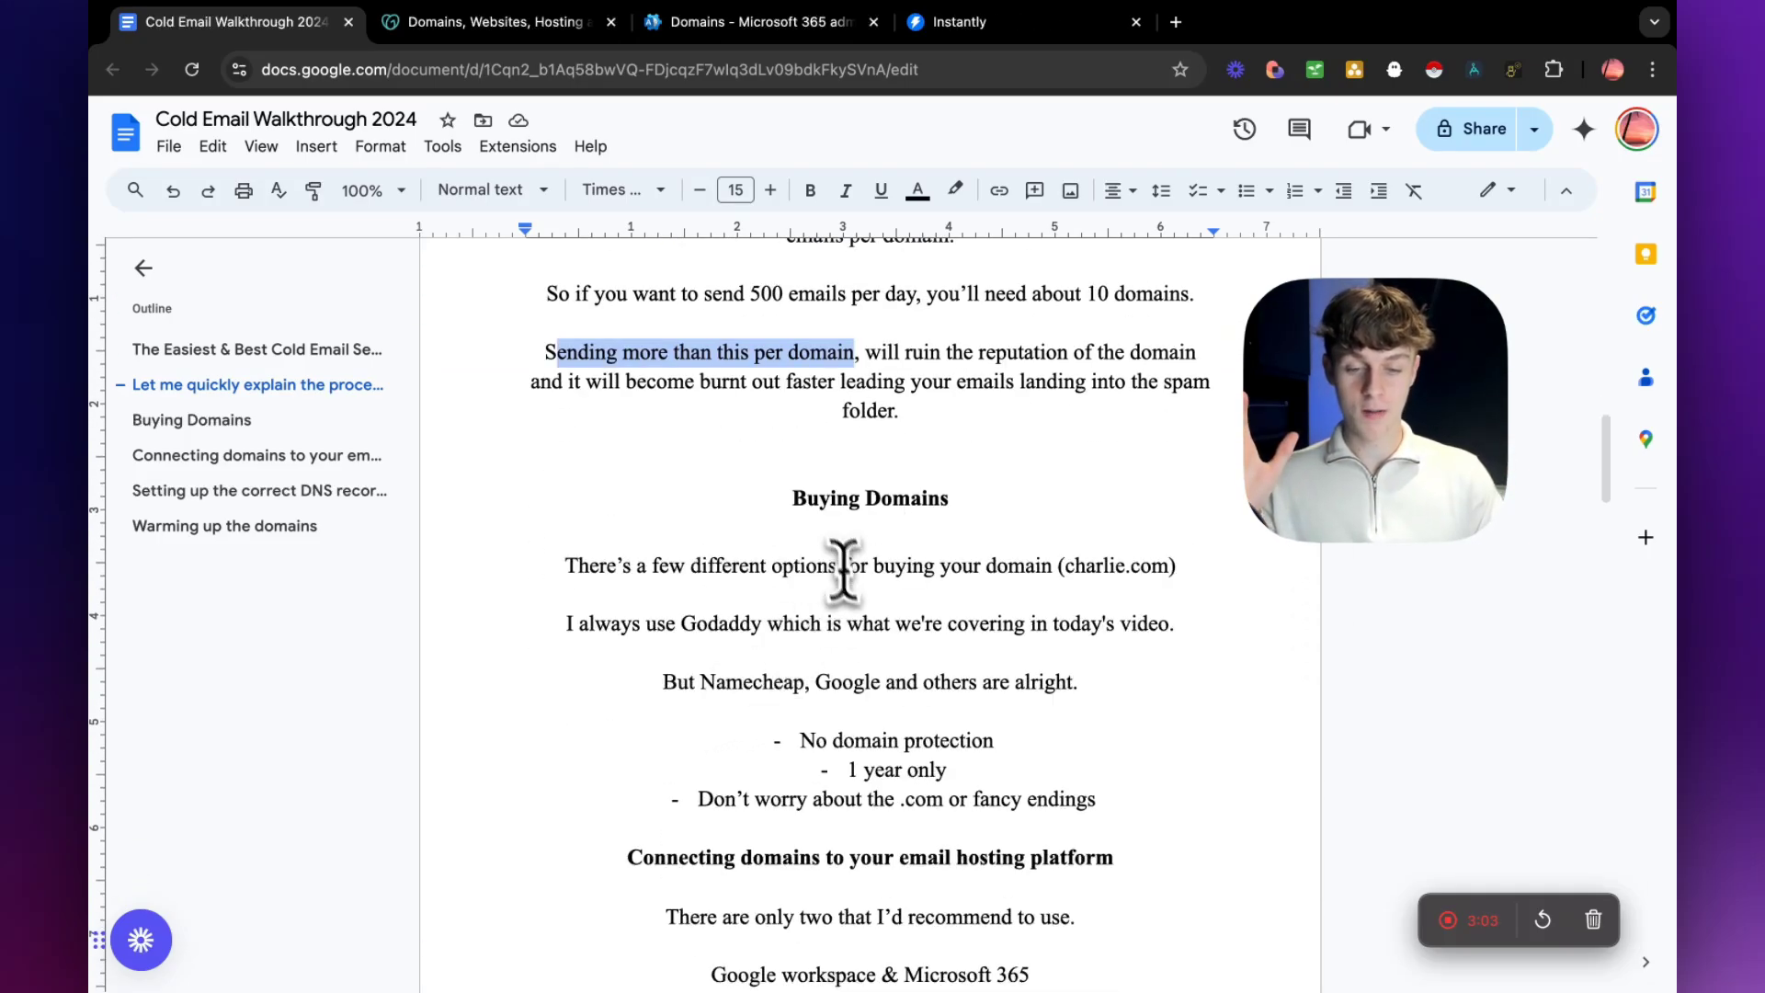
{"action": "left_click_drag", "start_coordinate": [790, 499], "coordinate": [934, 505]}
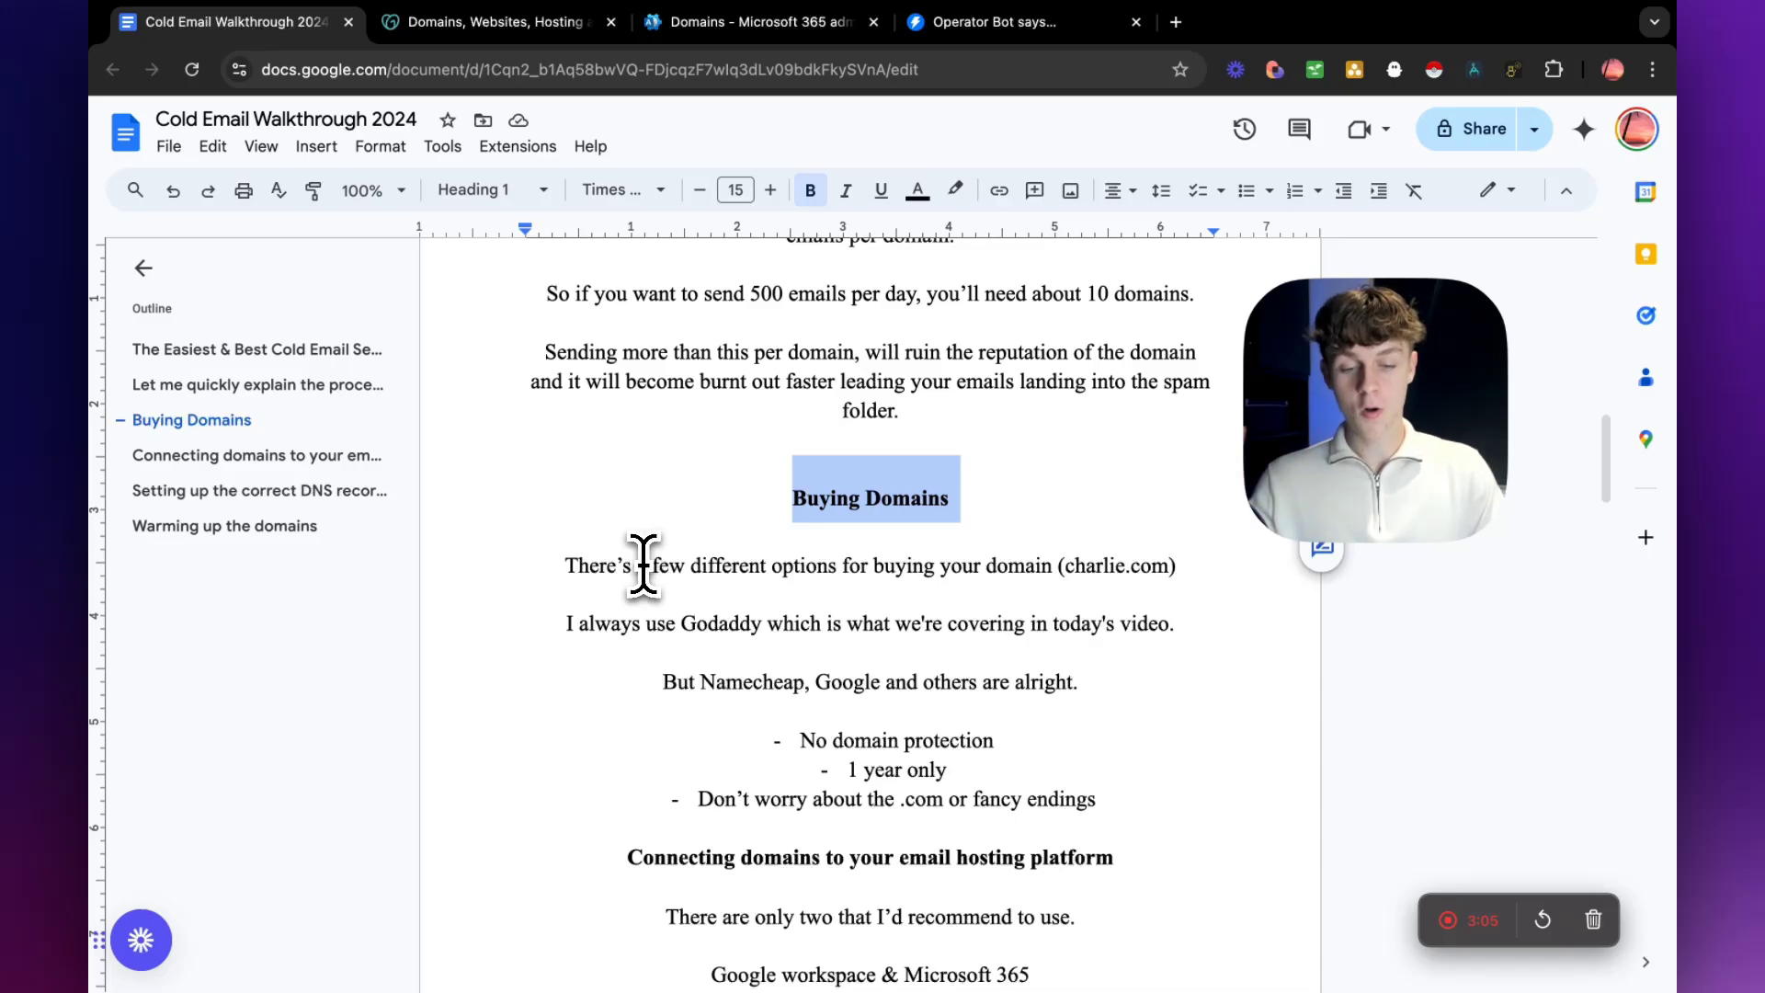
{"action": "left_click_drag", "start_coordinate": [1064, 566], "coordinate": [1170, 565]}
{"action": "left_click", "coordinate": [1162, 566]}
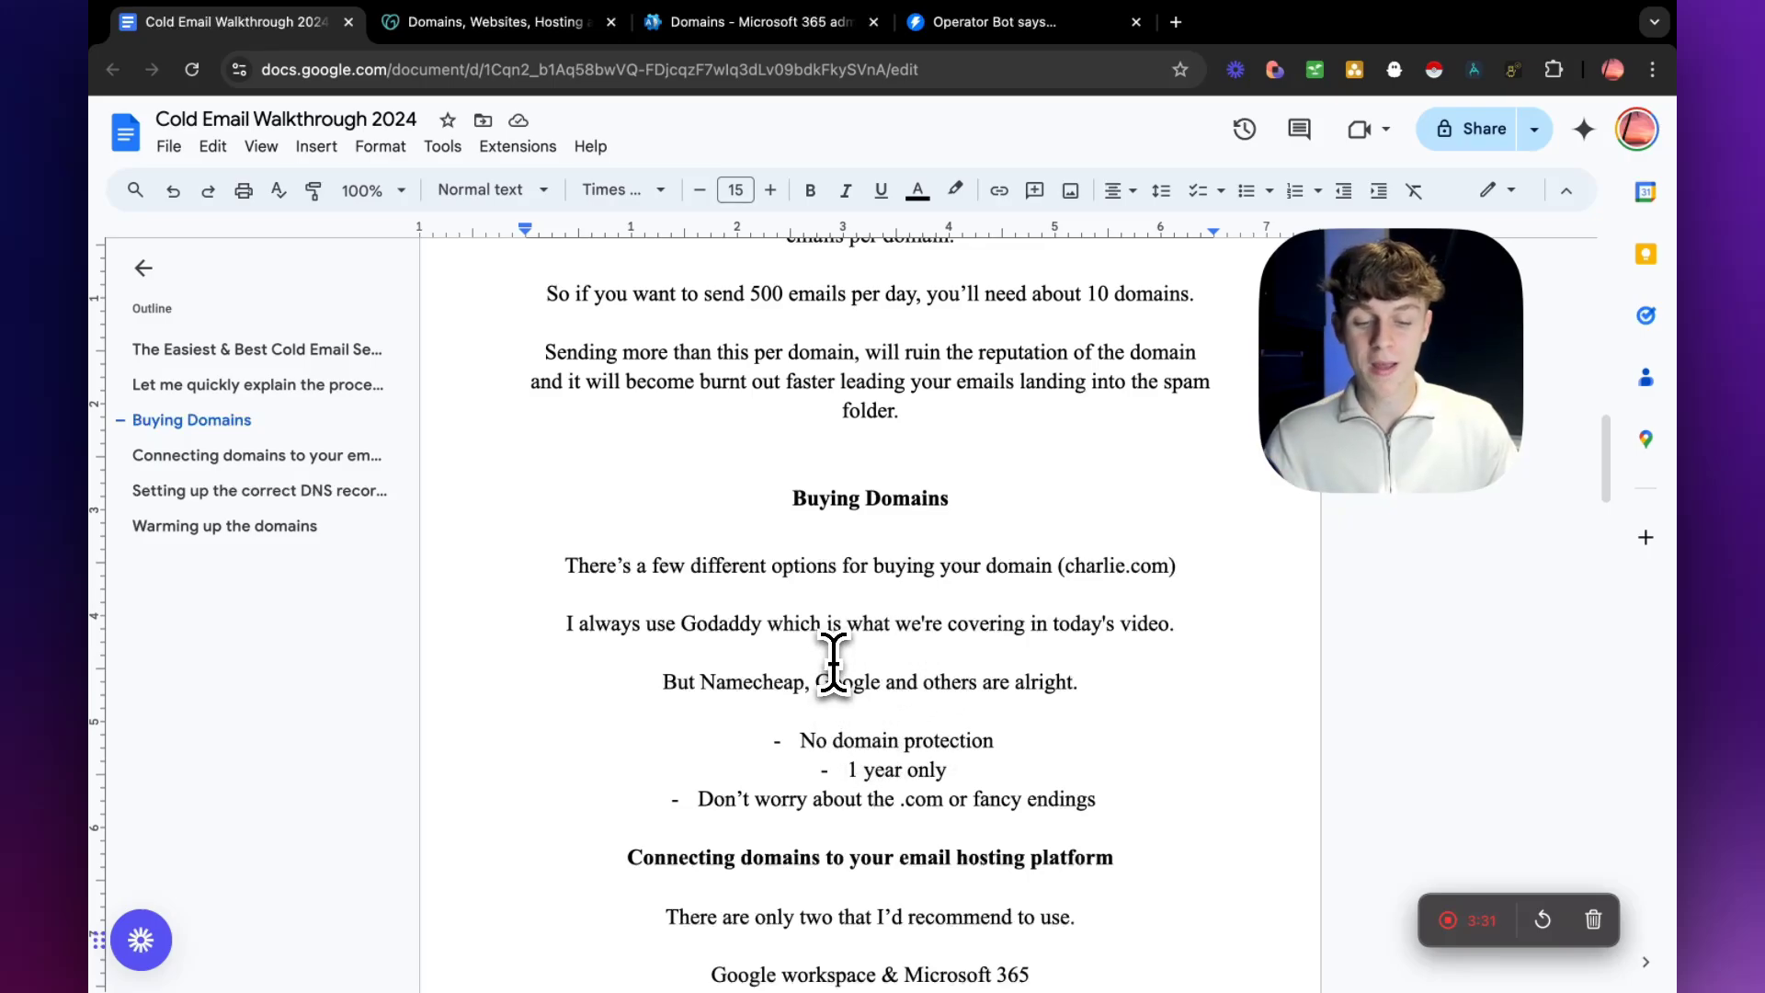
{"action": "left_click_drag", "start_coordinate": [683, 626], "coordinate": [732, 625]}
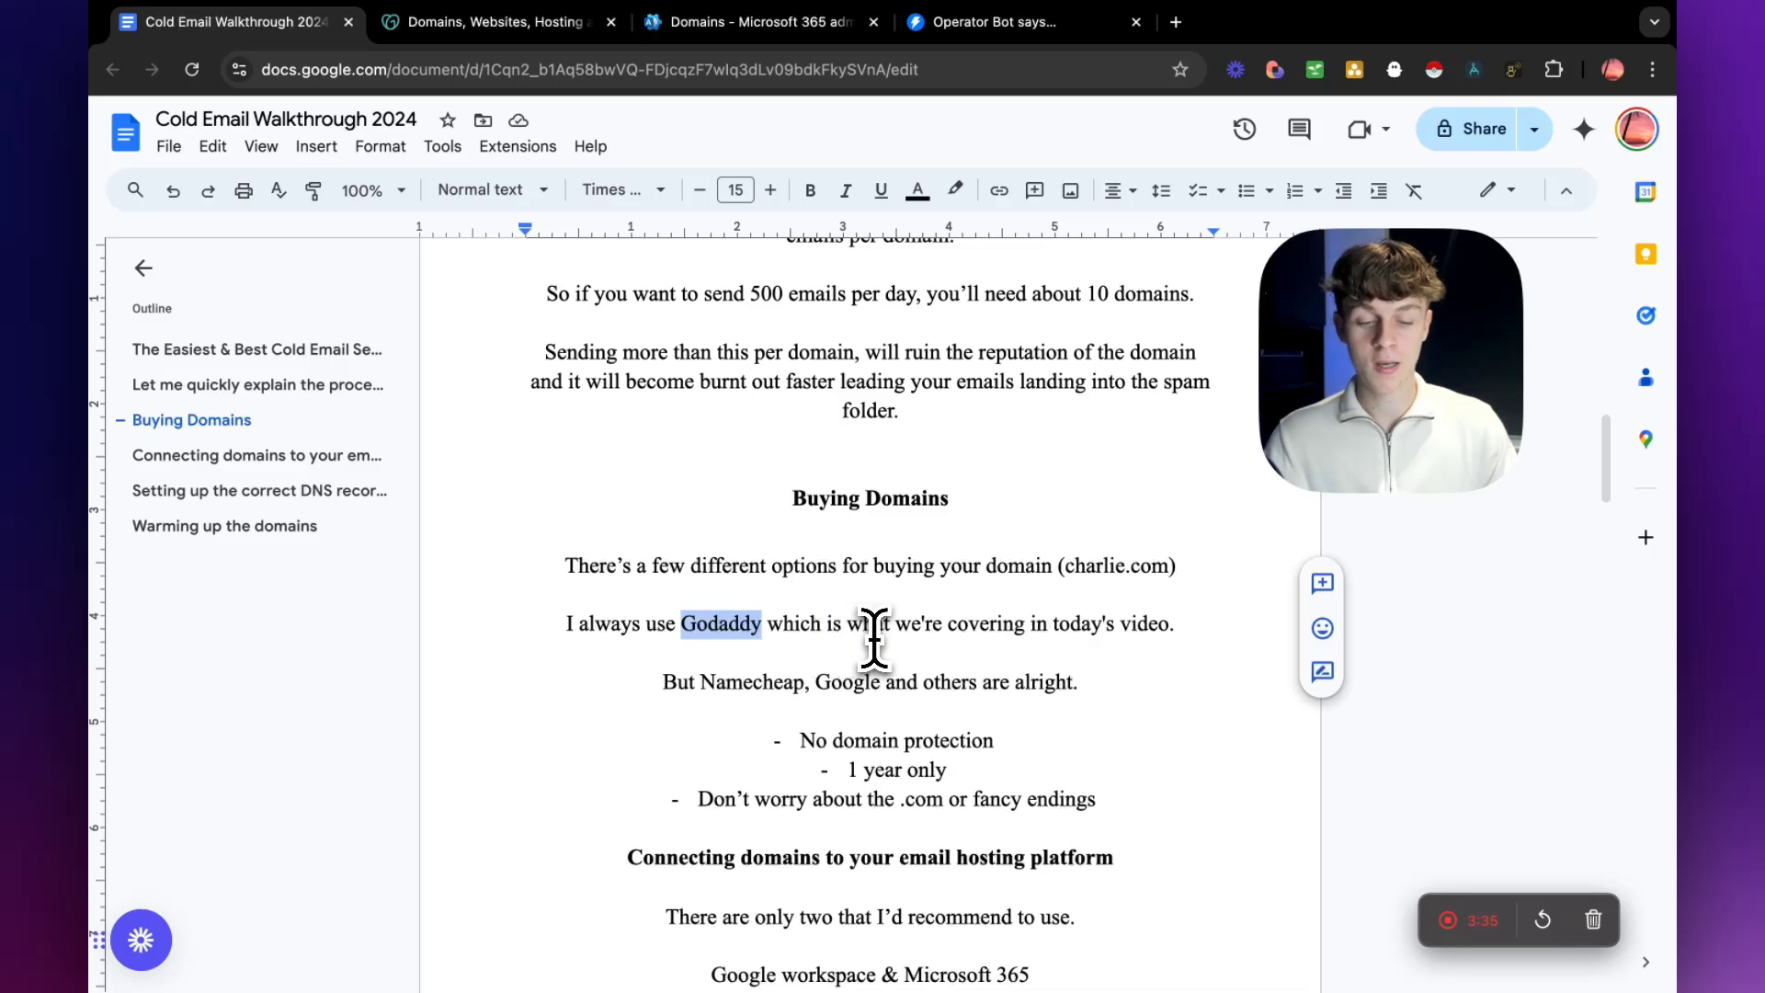
{"action": "left_click_drag", "start_coordinate": [798, 735], "coordinate": [1113, 800]}
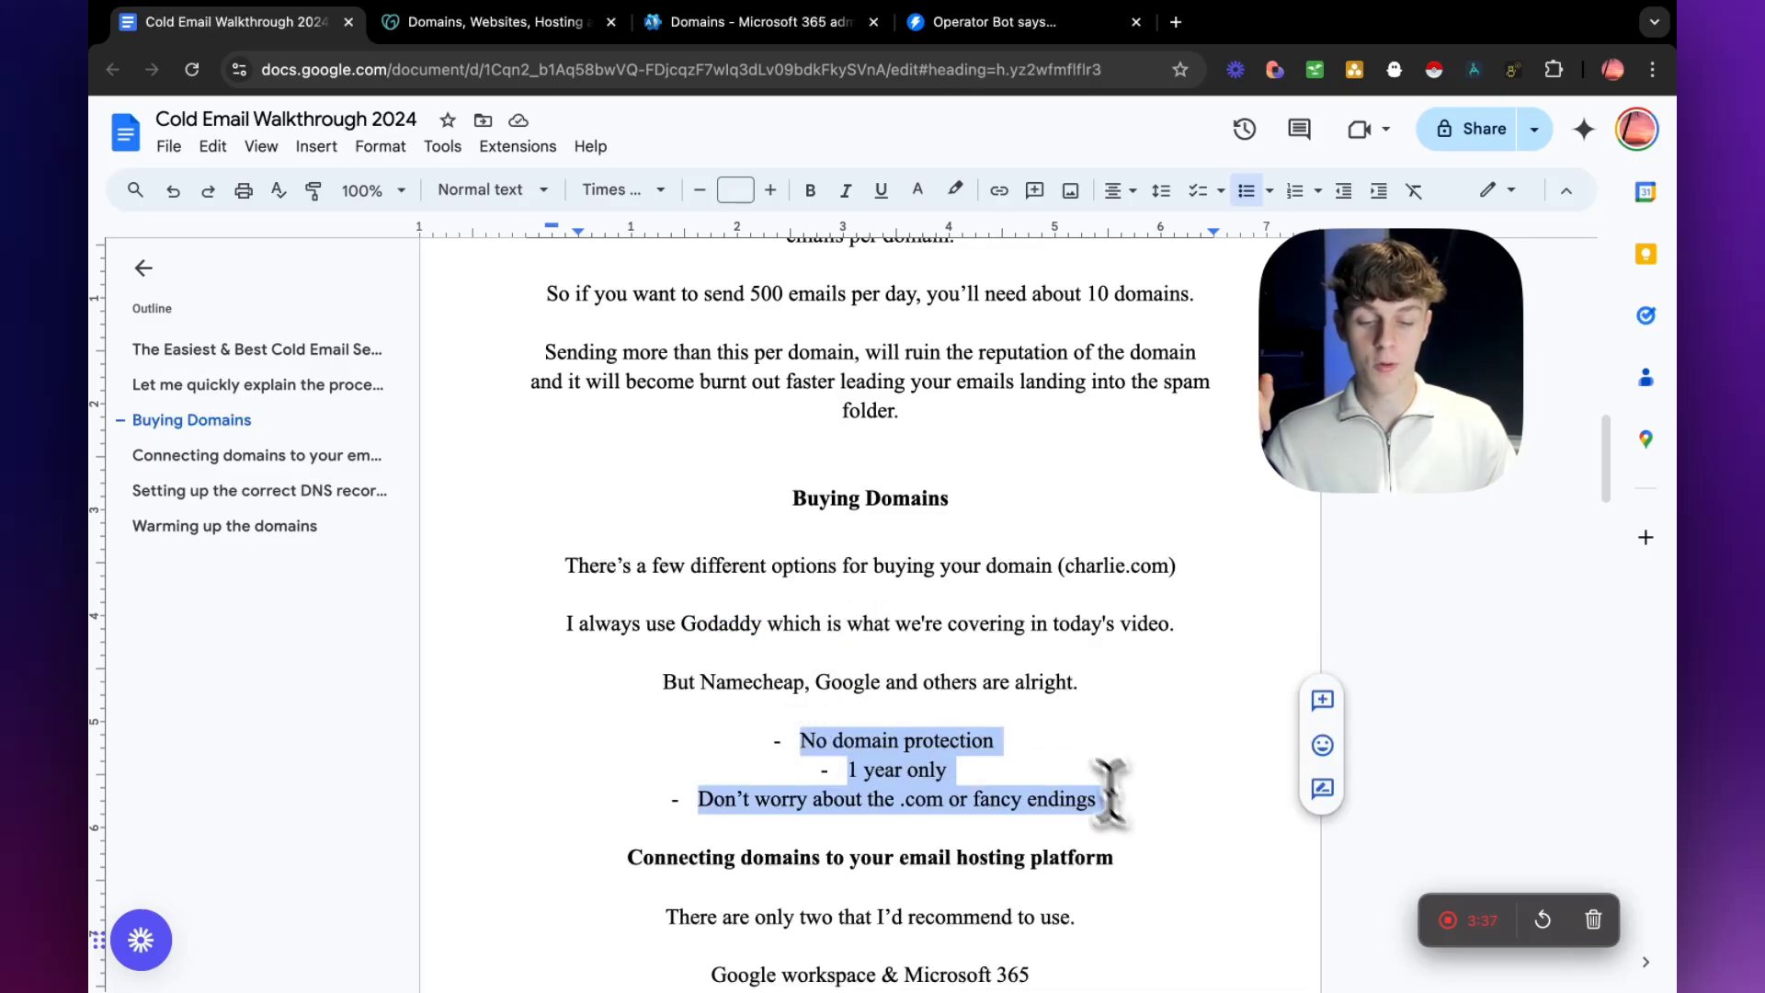
Switch to GoDaddy and search for the domain name "automation".
{"action": "left_click", "coordinate": [498, 35]}
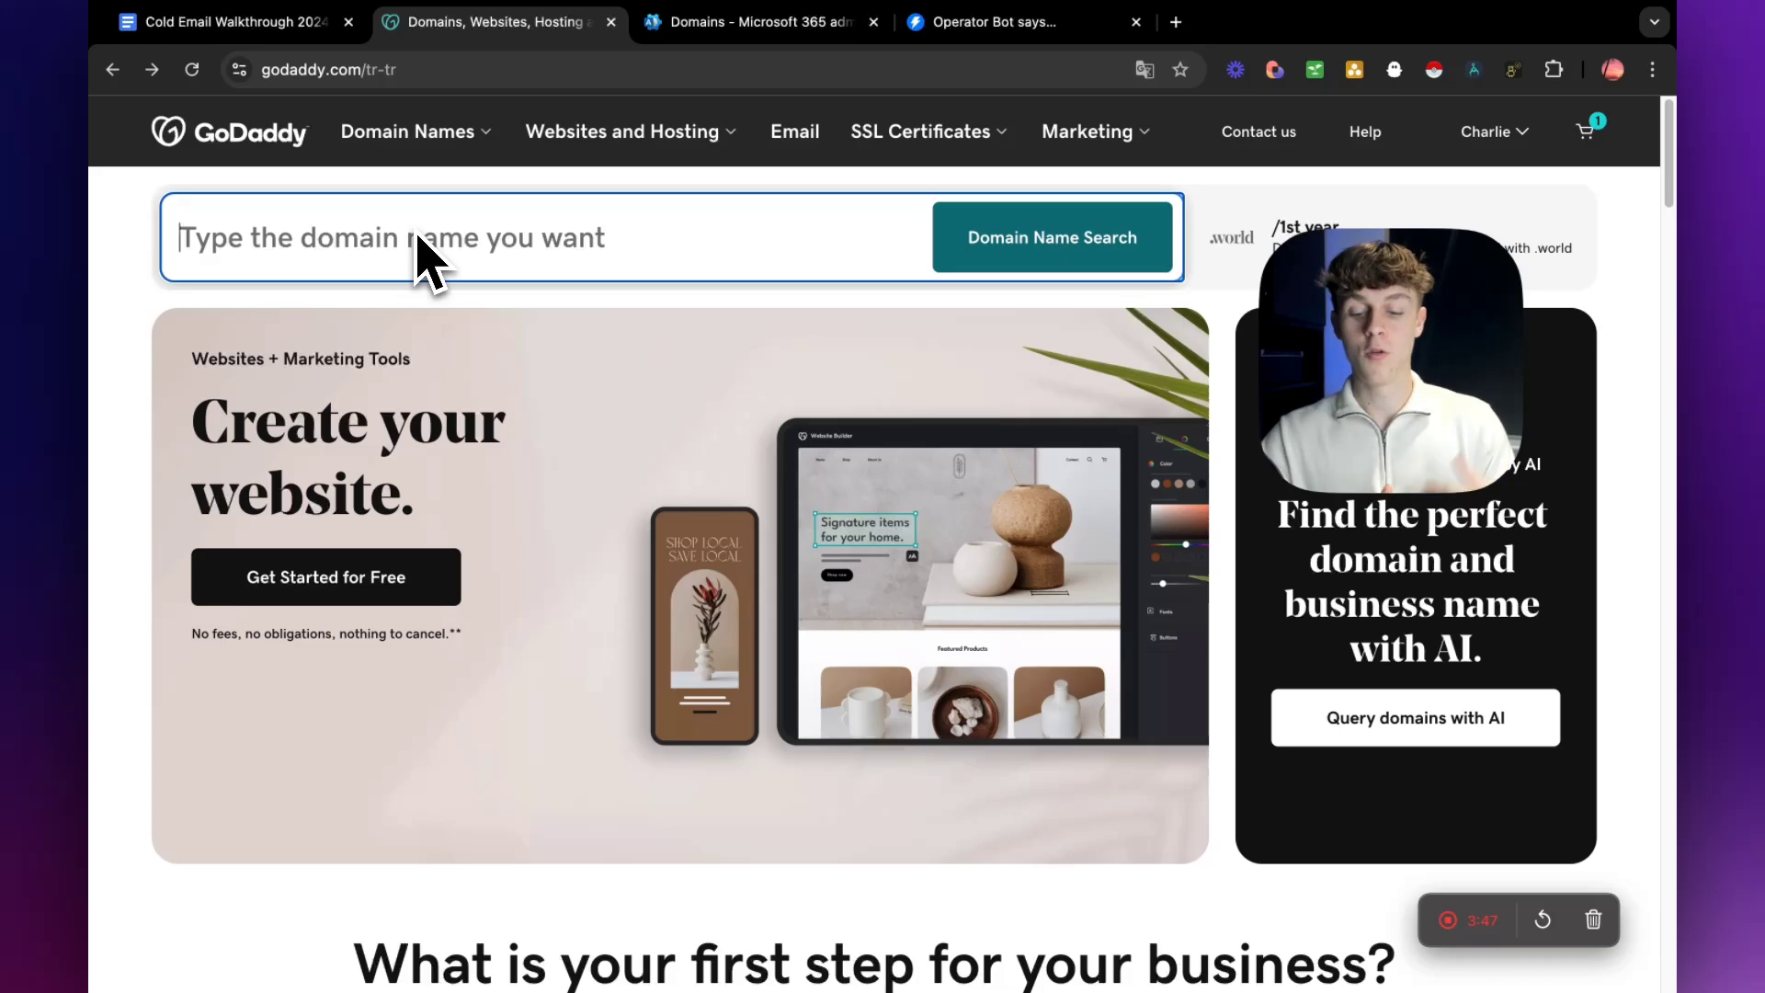
{"action": "type", "text": "automat"}
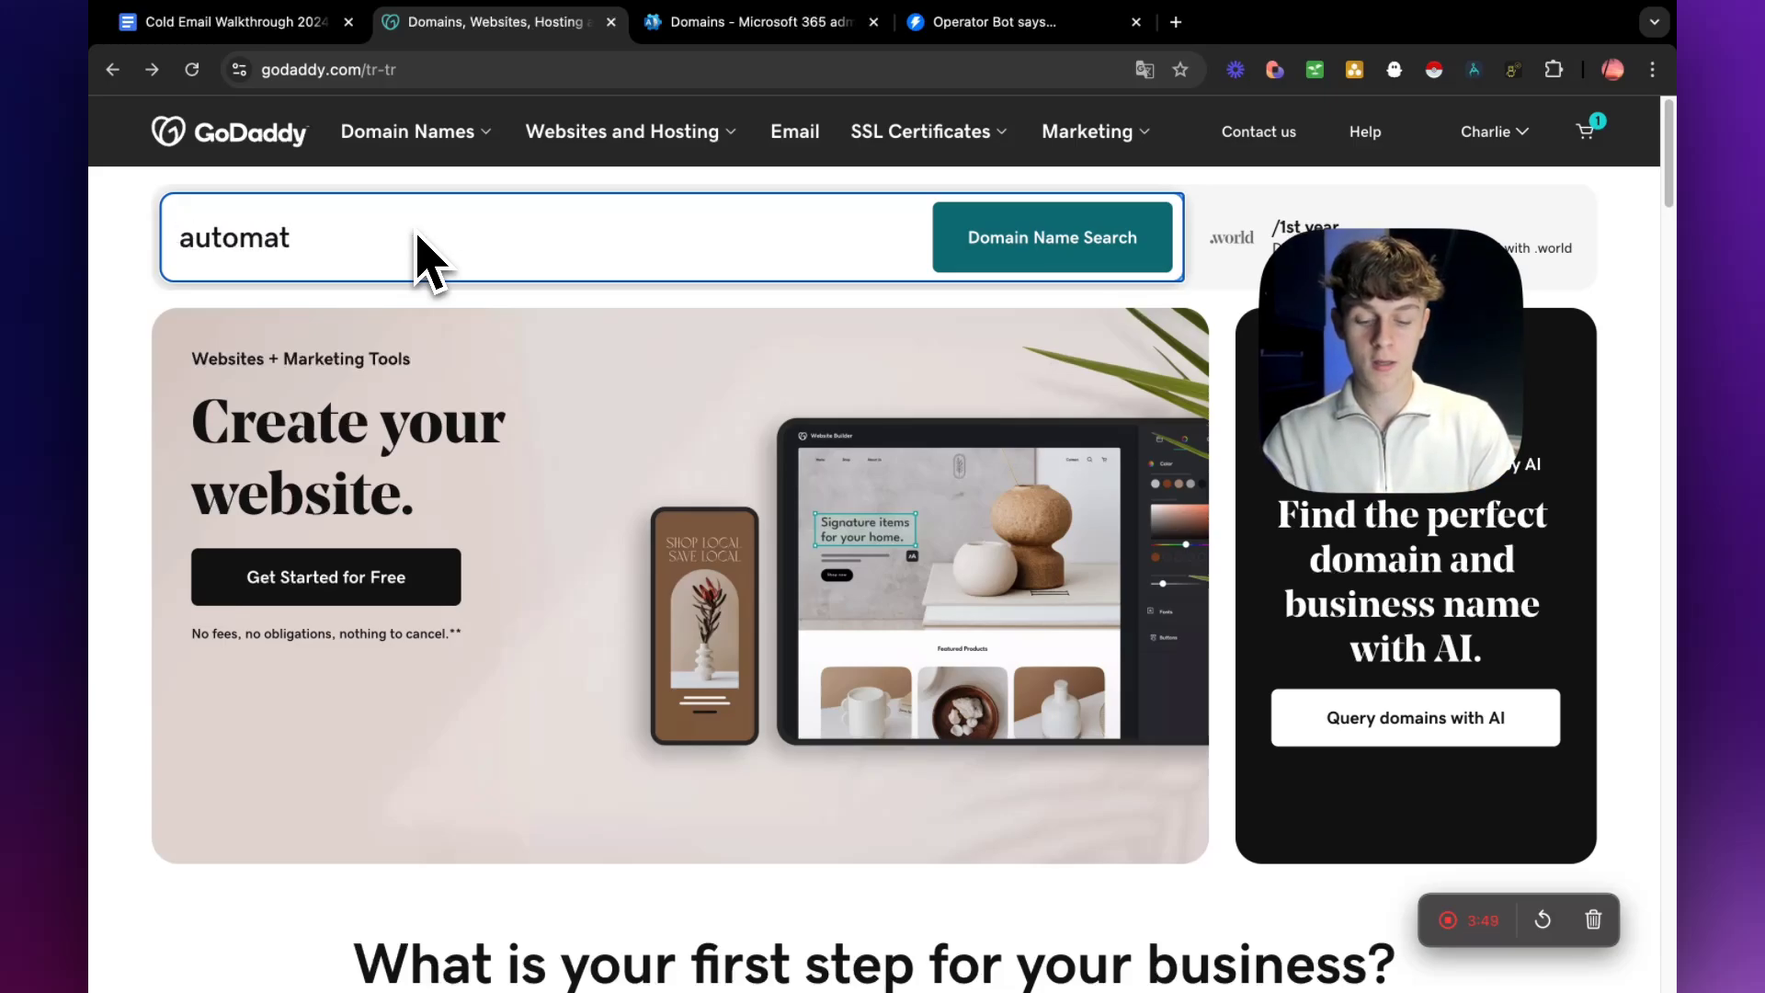
{"action": "type", "text": "ion"}
{"action": "key", "text": "Return"}
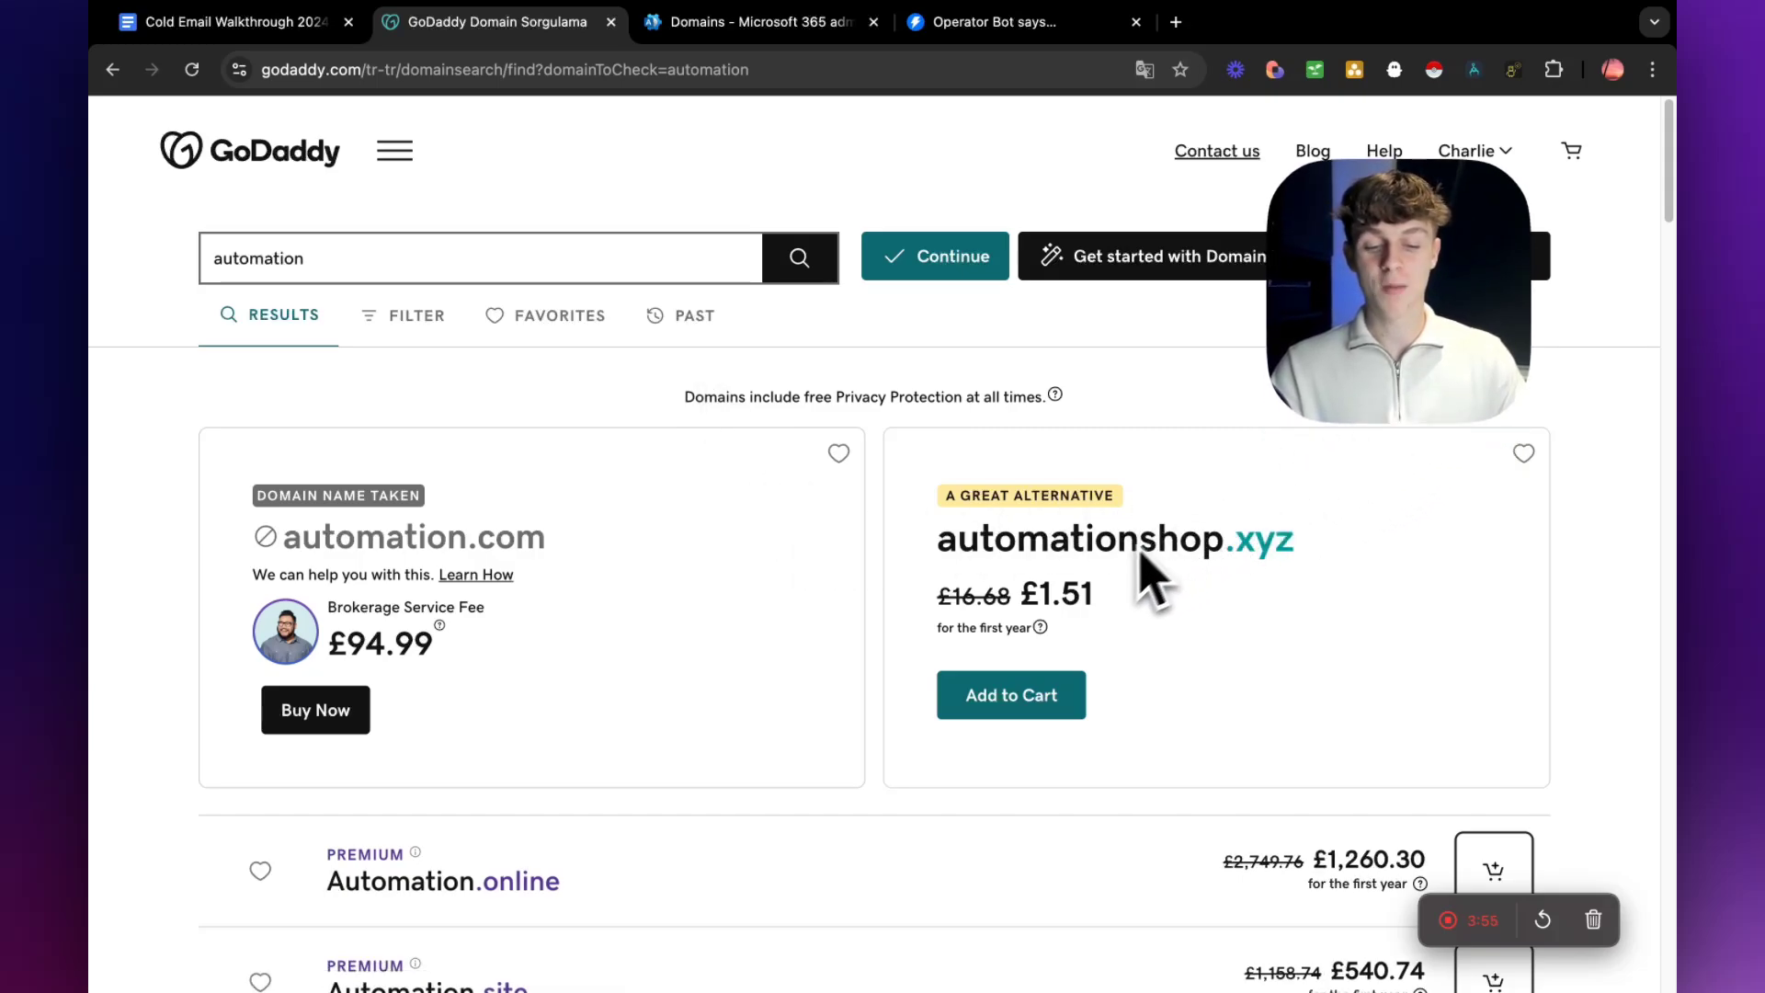
Look over the domain offers and add the suggested automationshop.xyz domain to the cart.
{"action": "left_click_drag", "start_coordinate": [1026, 597], "coordinate": [1113, 599]}
{"action": "left_click", "coordinate": [1172, 604]}
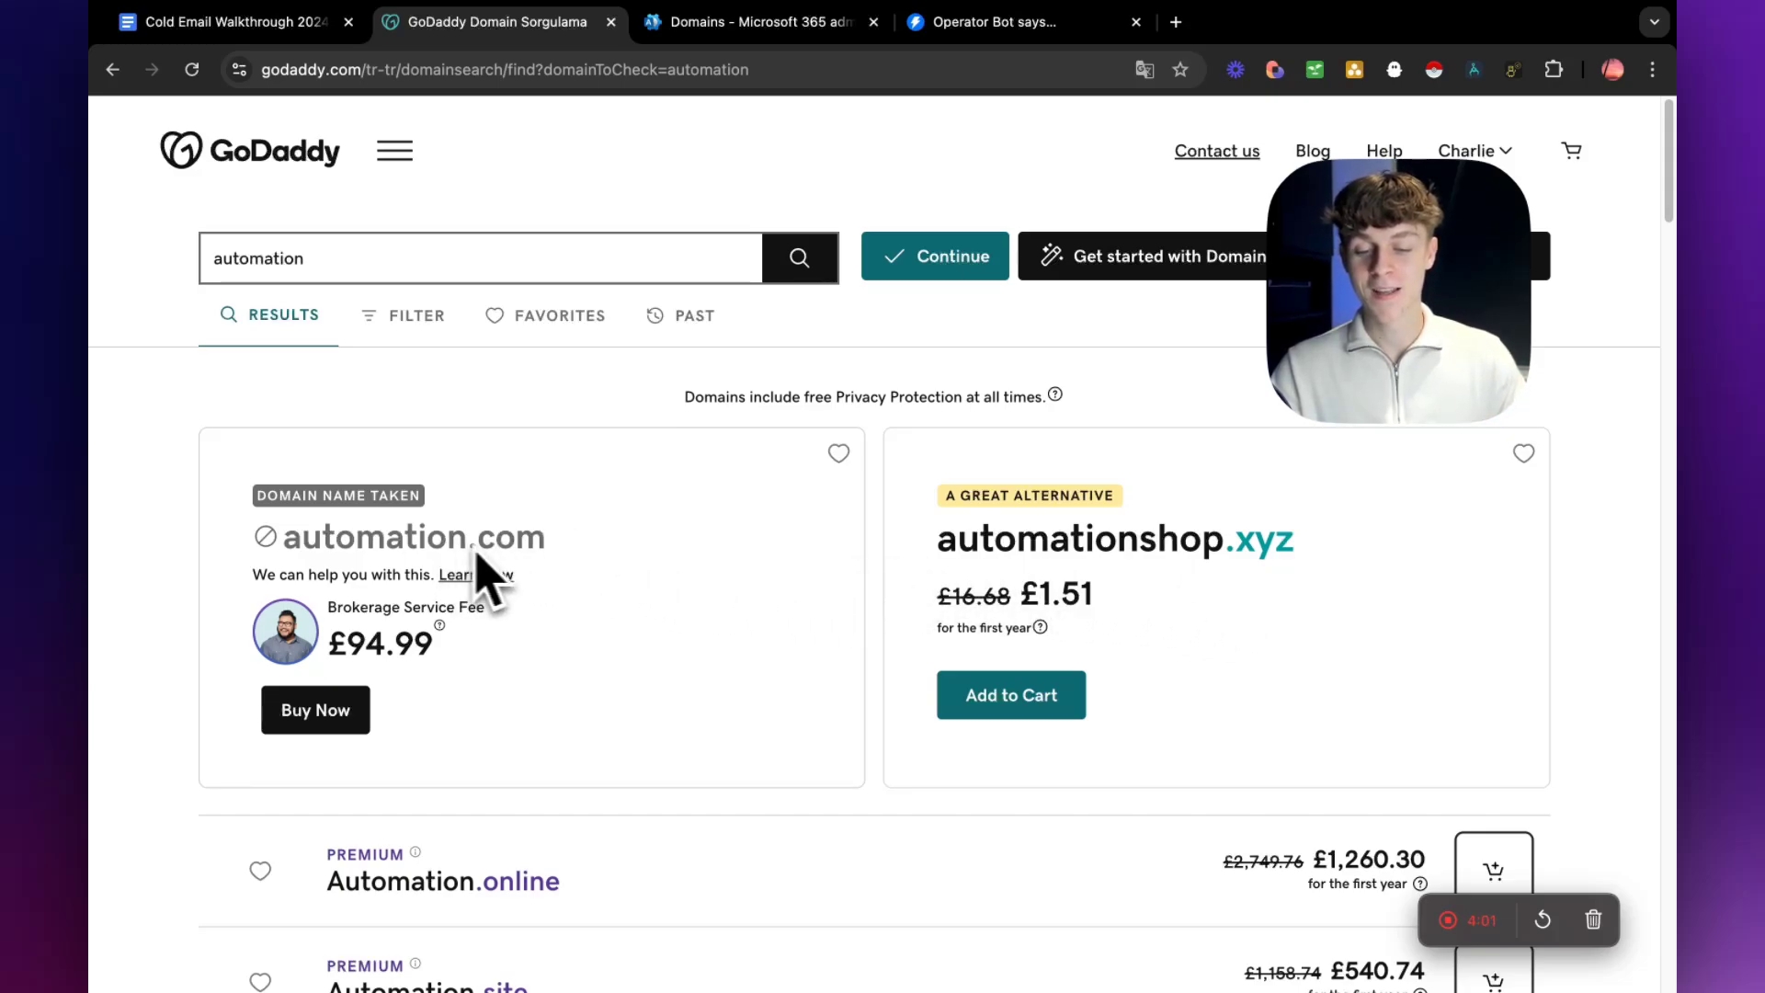
{"action": "scroll", "coordinate": [636, 633], "scroll_direction": "down", "scroll_amount": 2}
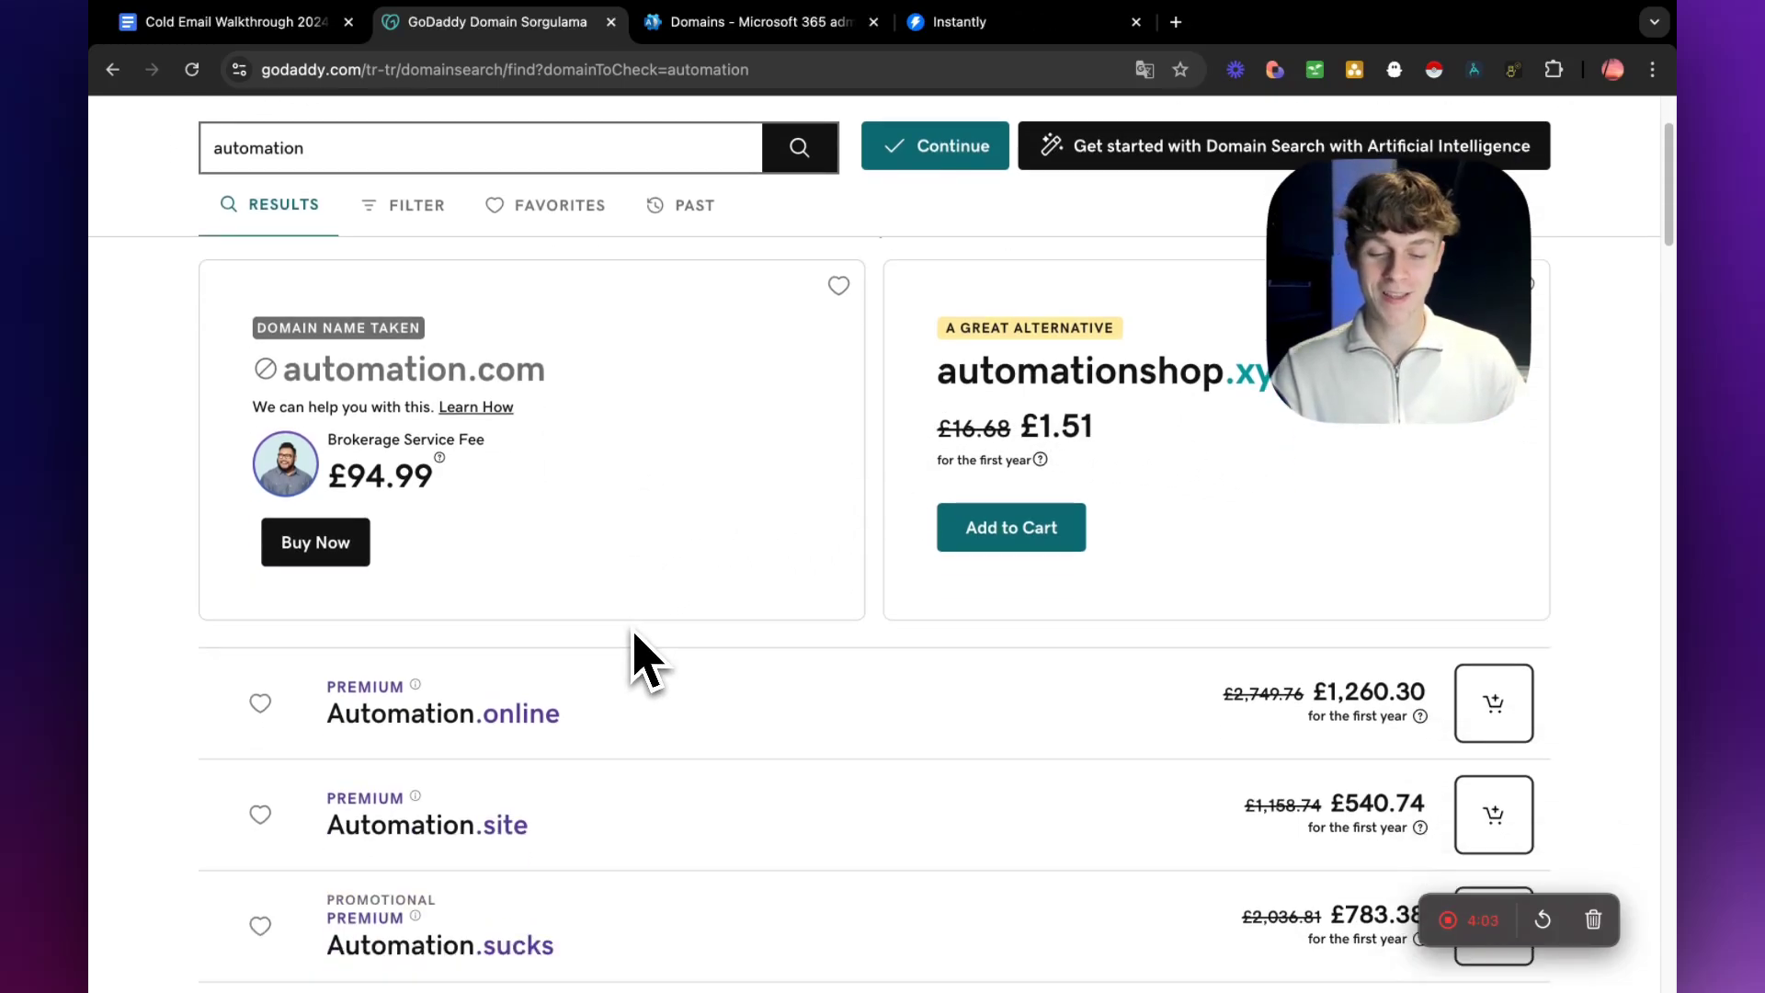
{"action": "scroll", "coordinate": [639, 658], "scroll_direction": "up", "scroll_amount": 2}
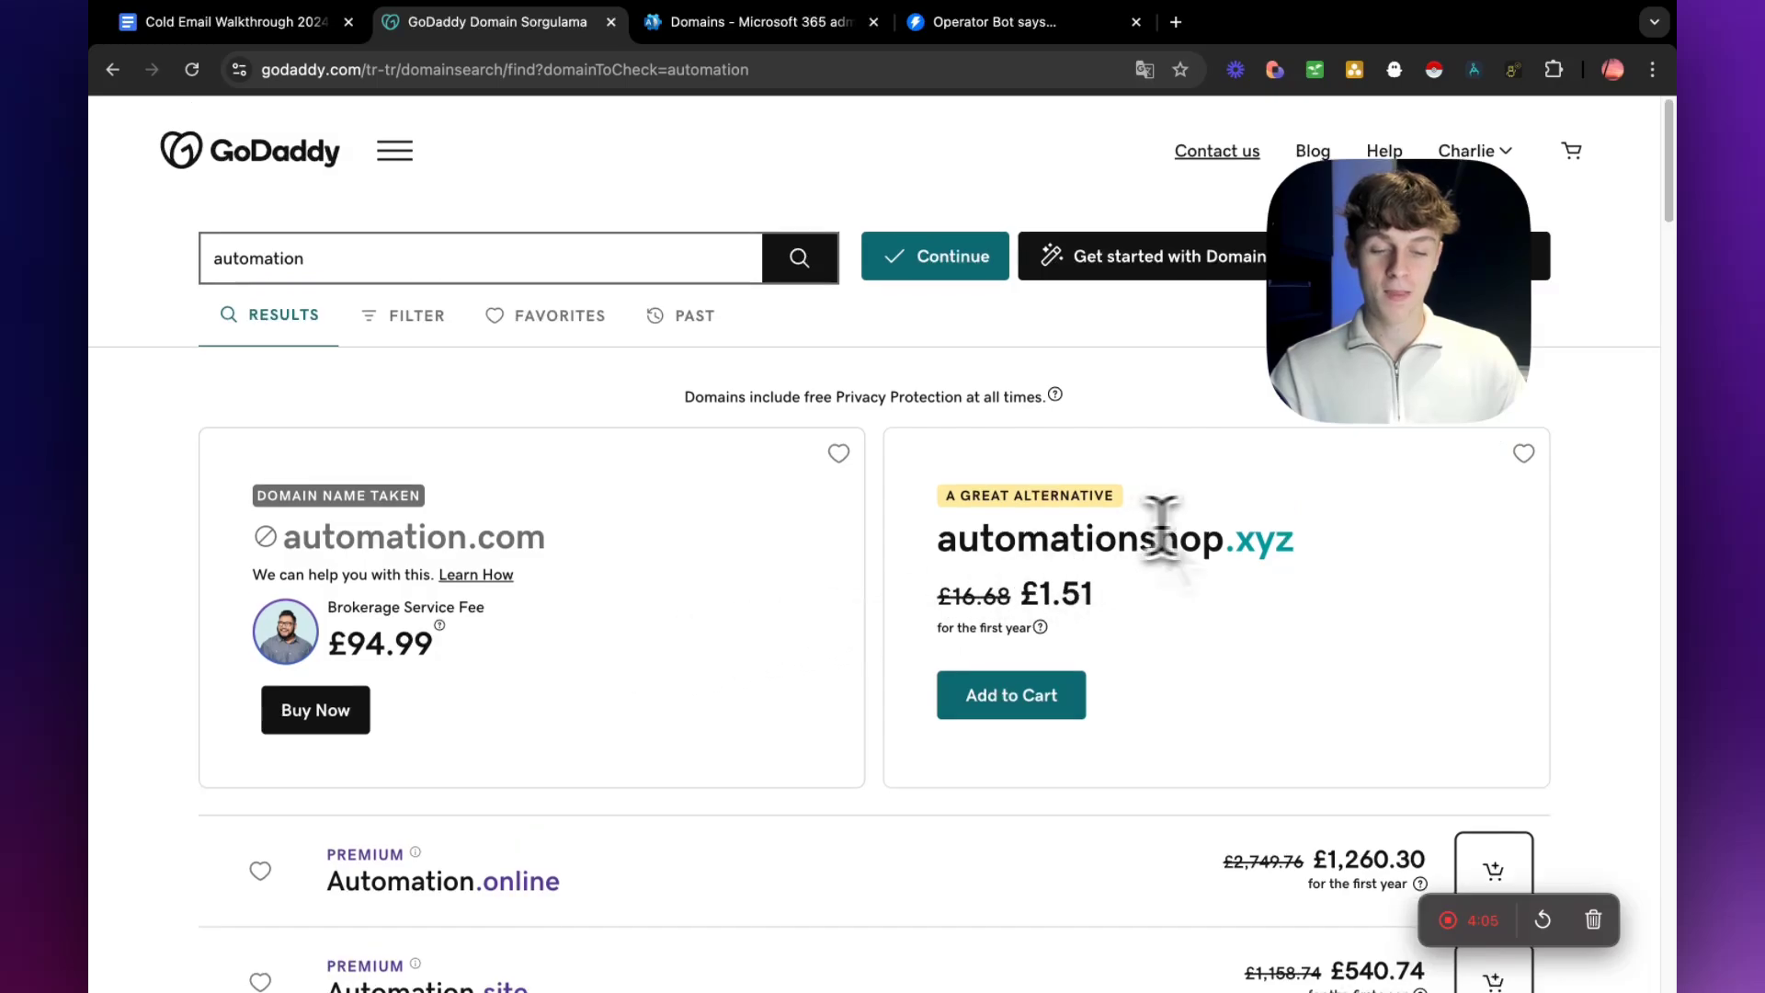
{"action": "double_click", "coordinate": [1262, 541]}
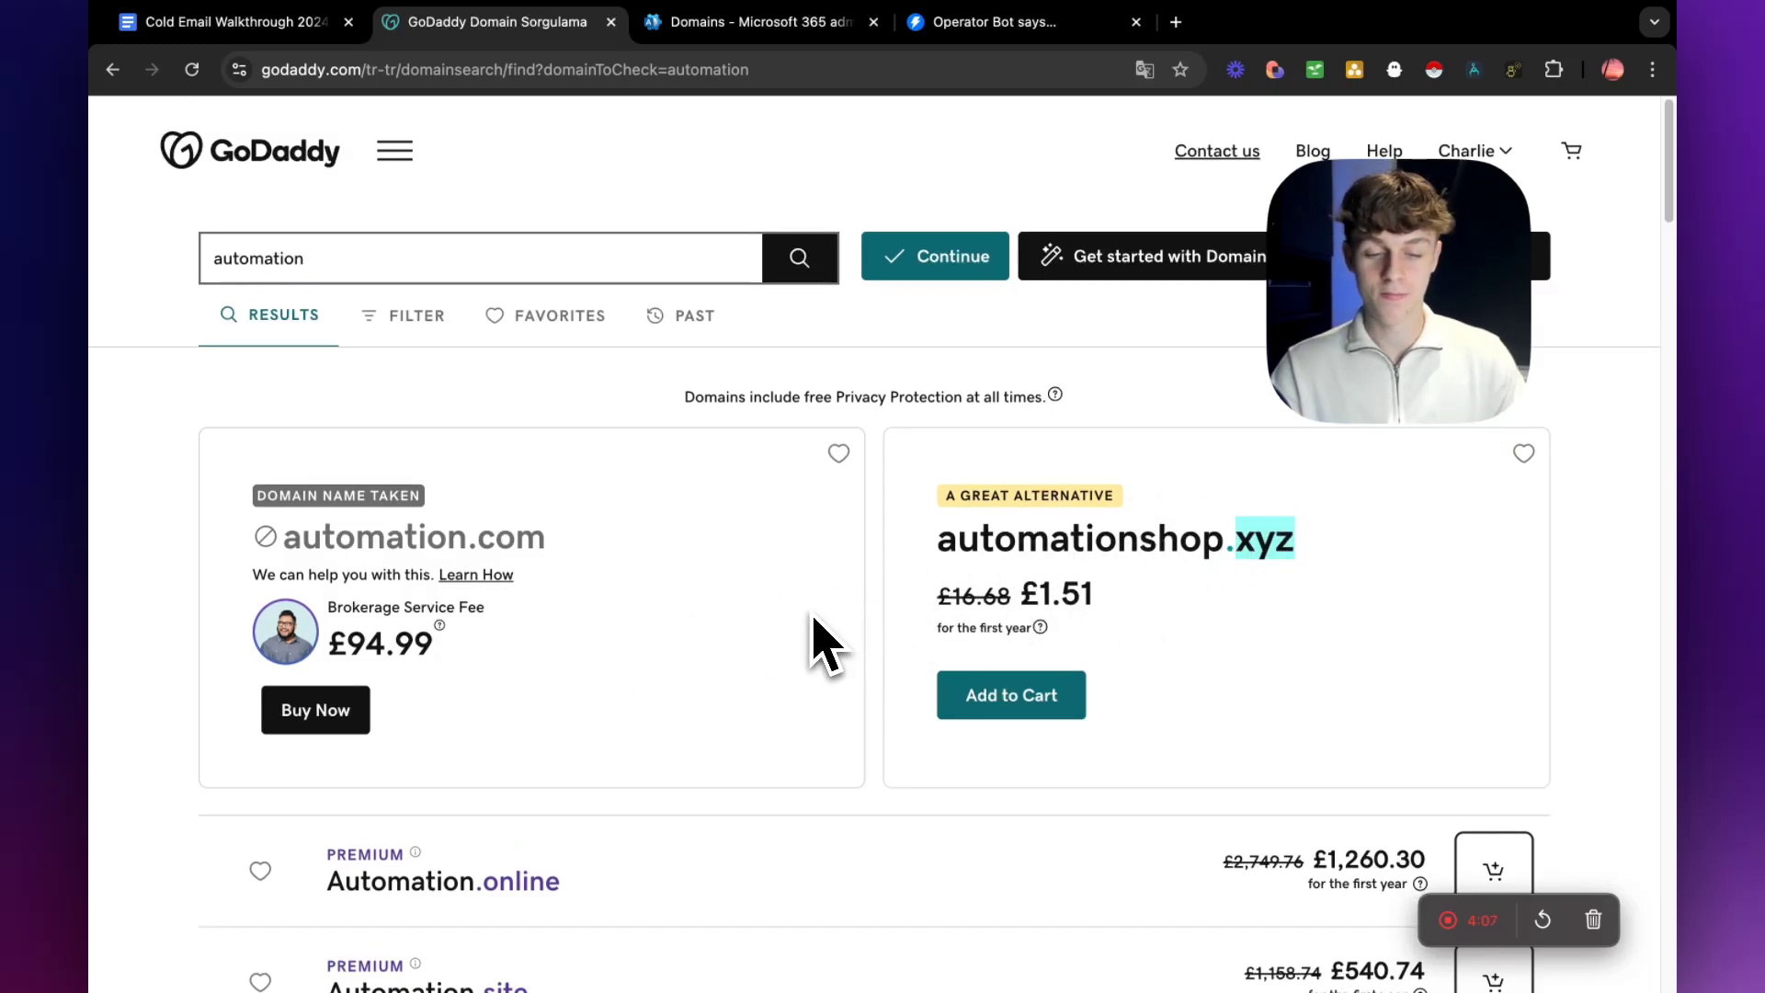
{"action": "left_click", "coordinate": [1017, 701]}
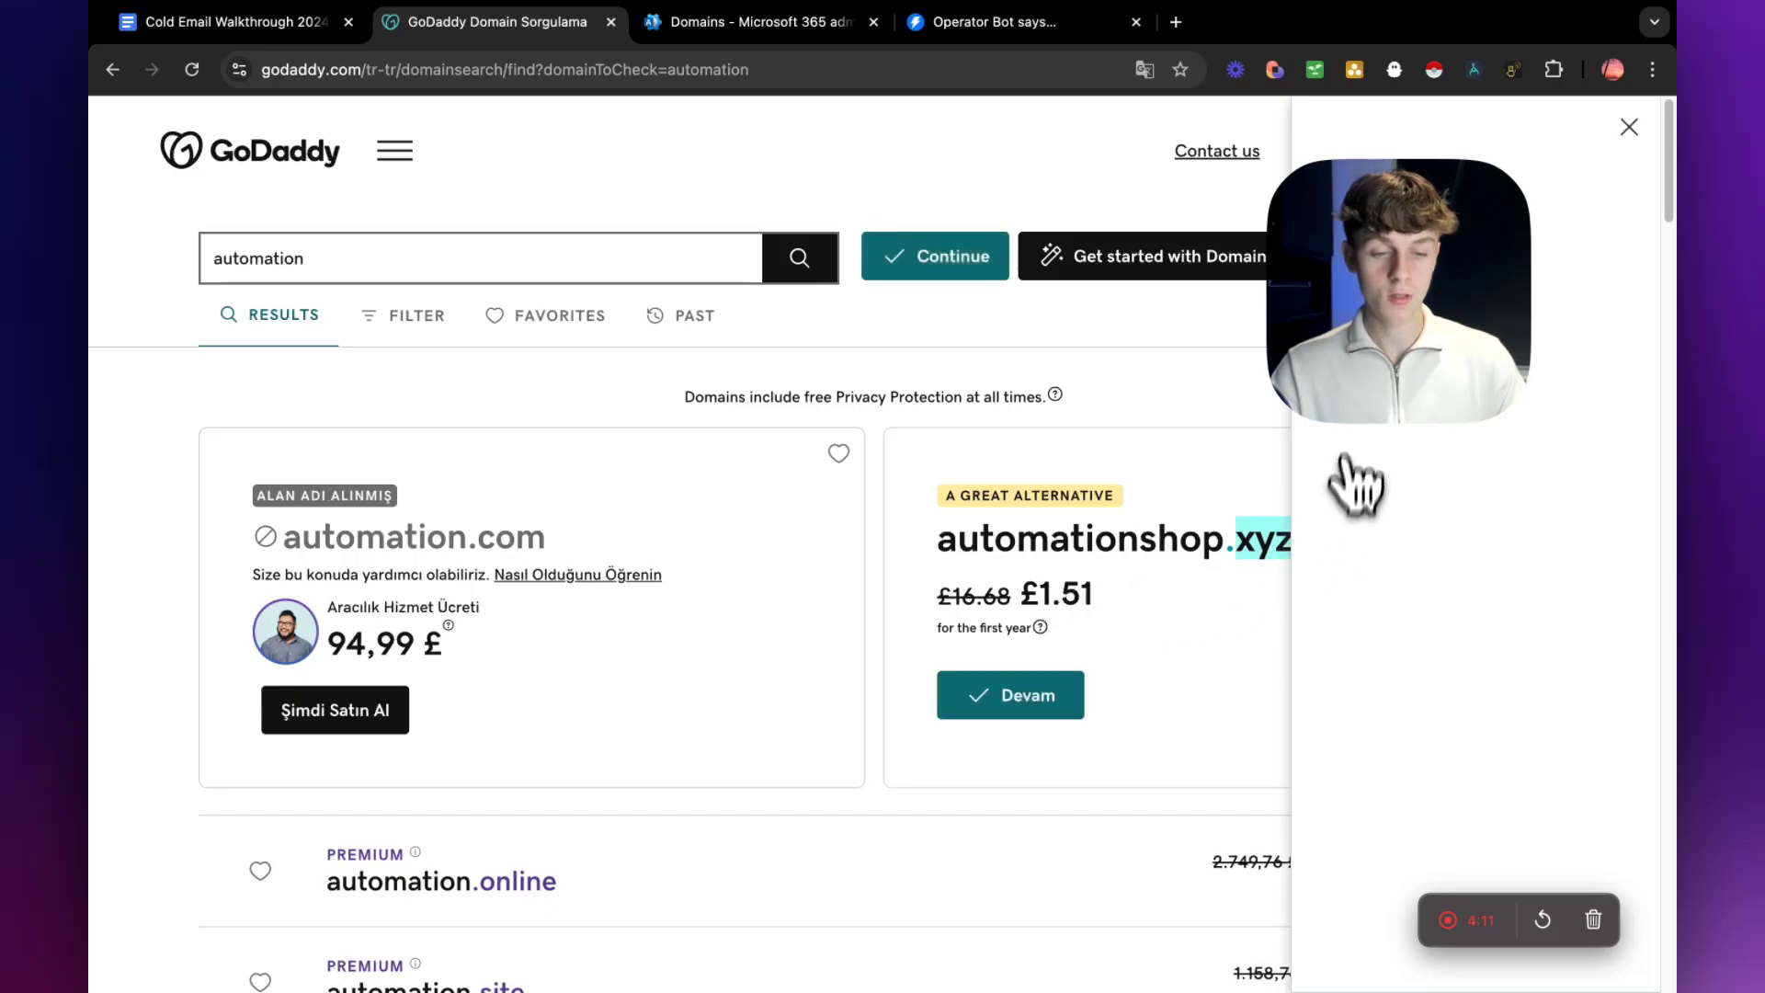
{"action": "left_click_drag", "start_coordinate": [1426, 410], "coordinate": [792, 379]}
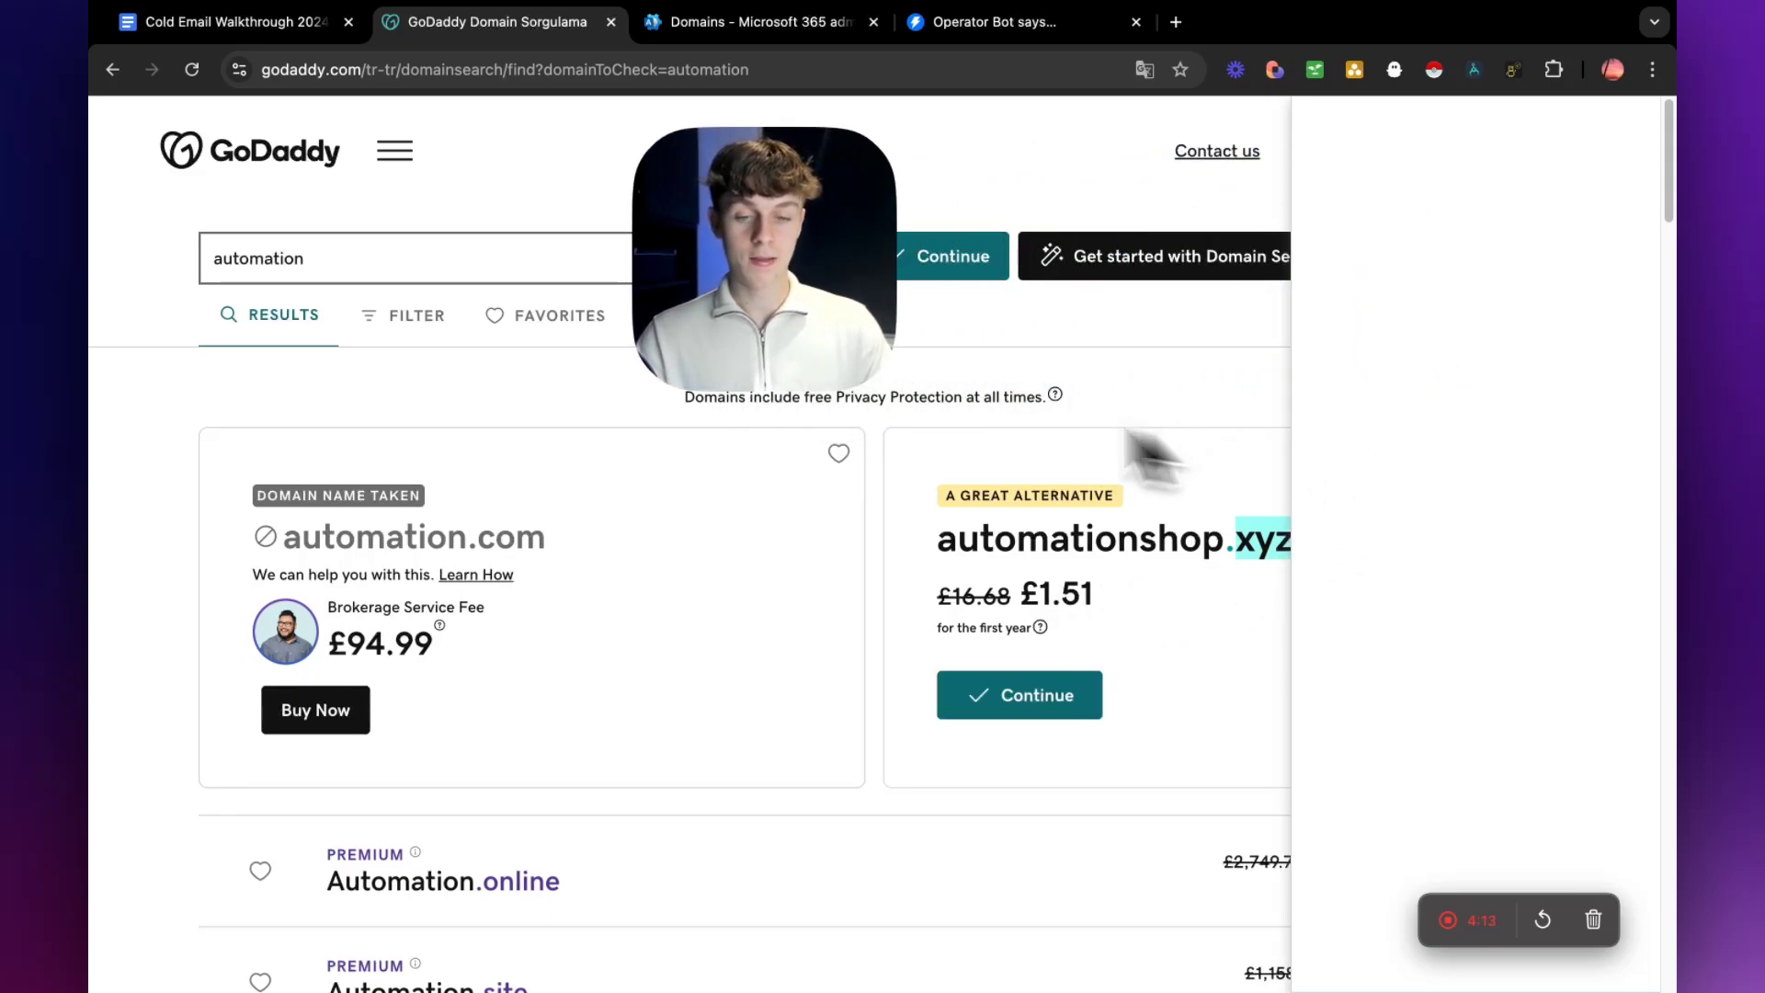
{"action": "left_click_drag", "start_coordinate": [885, 411], "coordinate": [653, 395]}
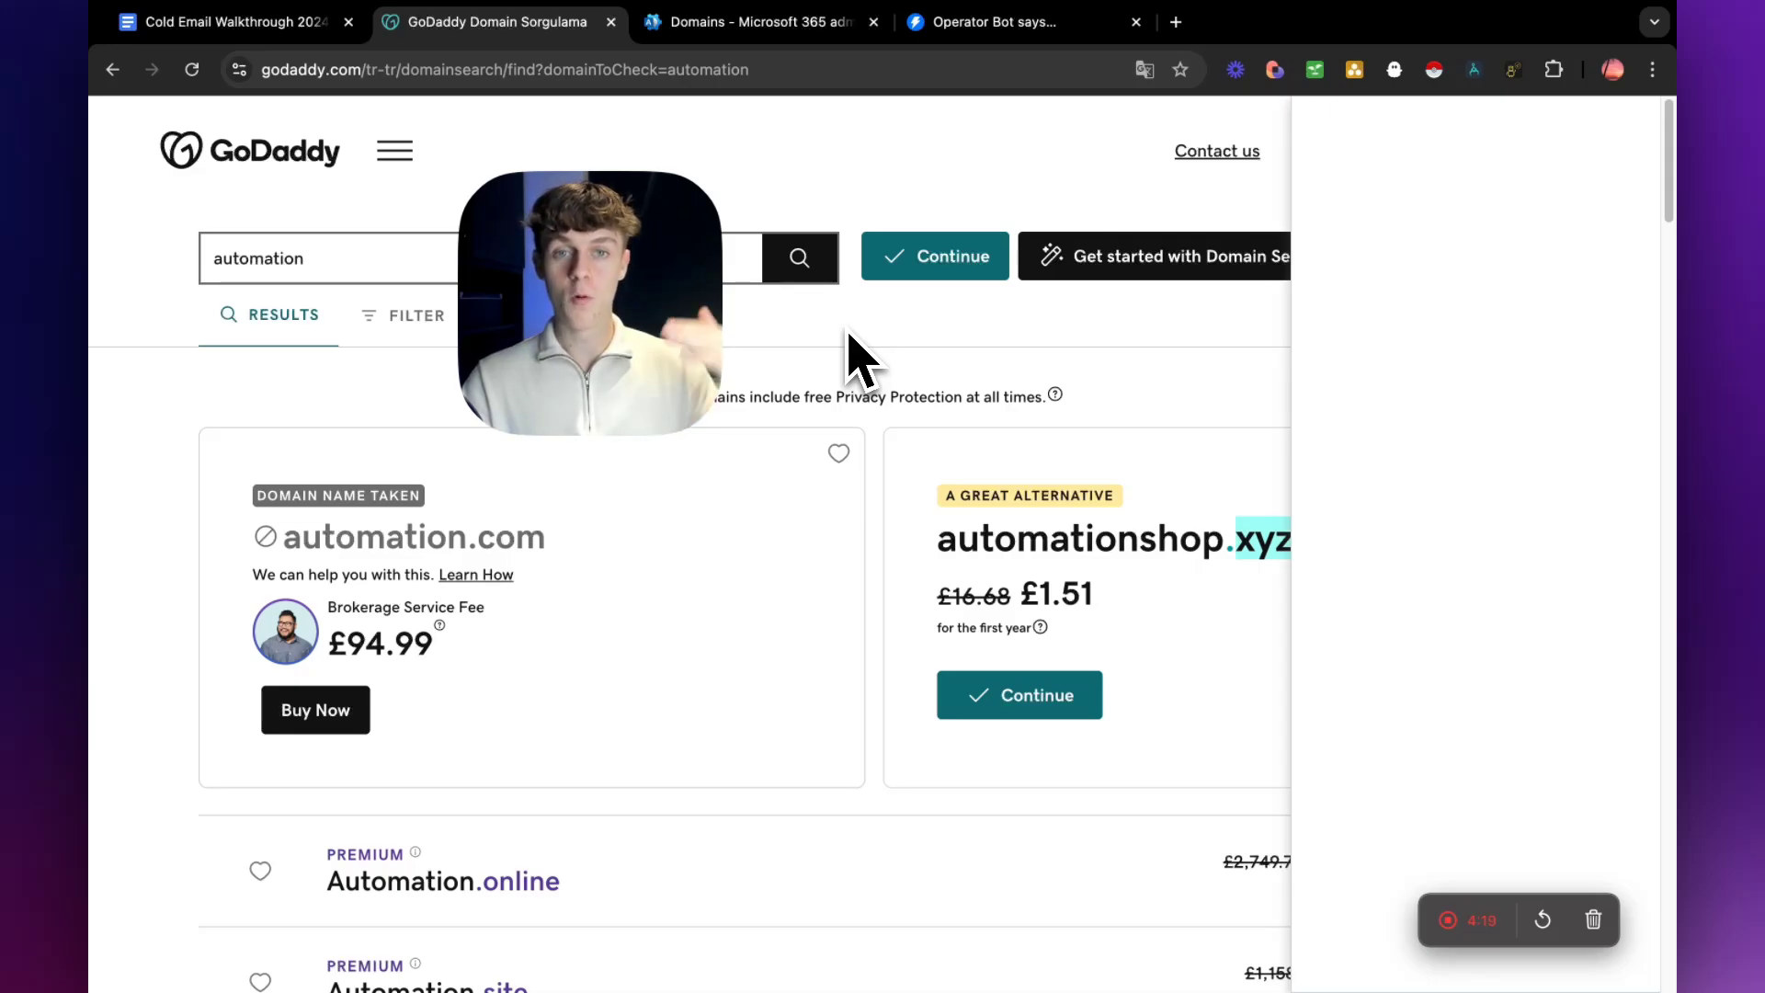
Return to the Google Docs guide and highlight the tip about not worrying about .com or fancy endings.
{"action": "left_click", "coordinate": [313, 23]}
{"action": "left_click", "coordinate": [887, 761]}
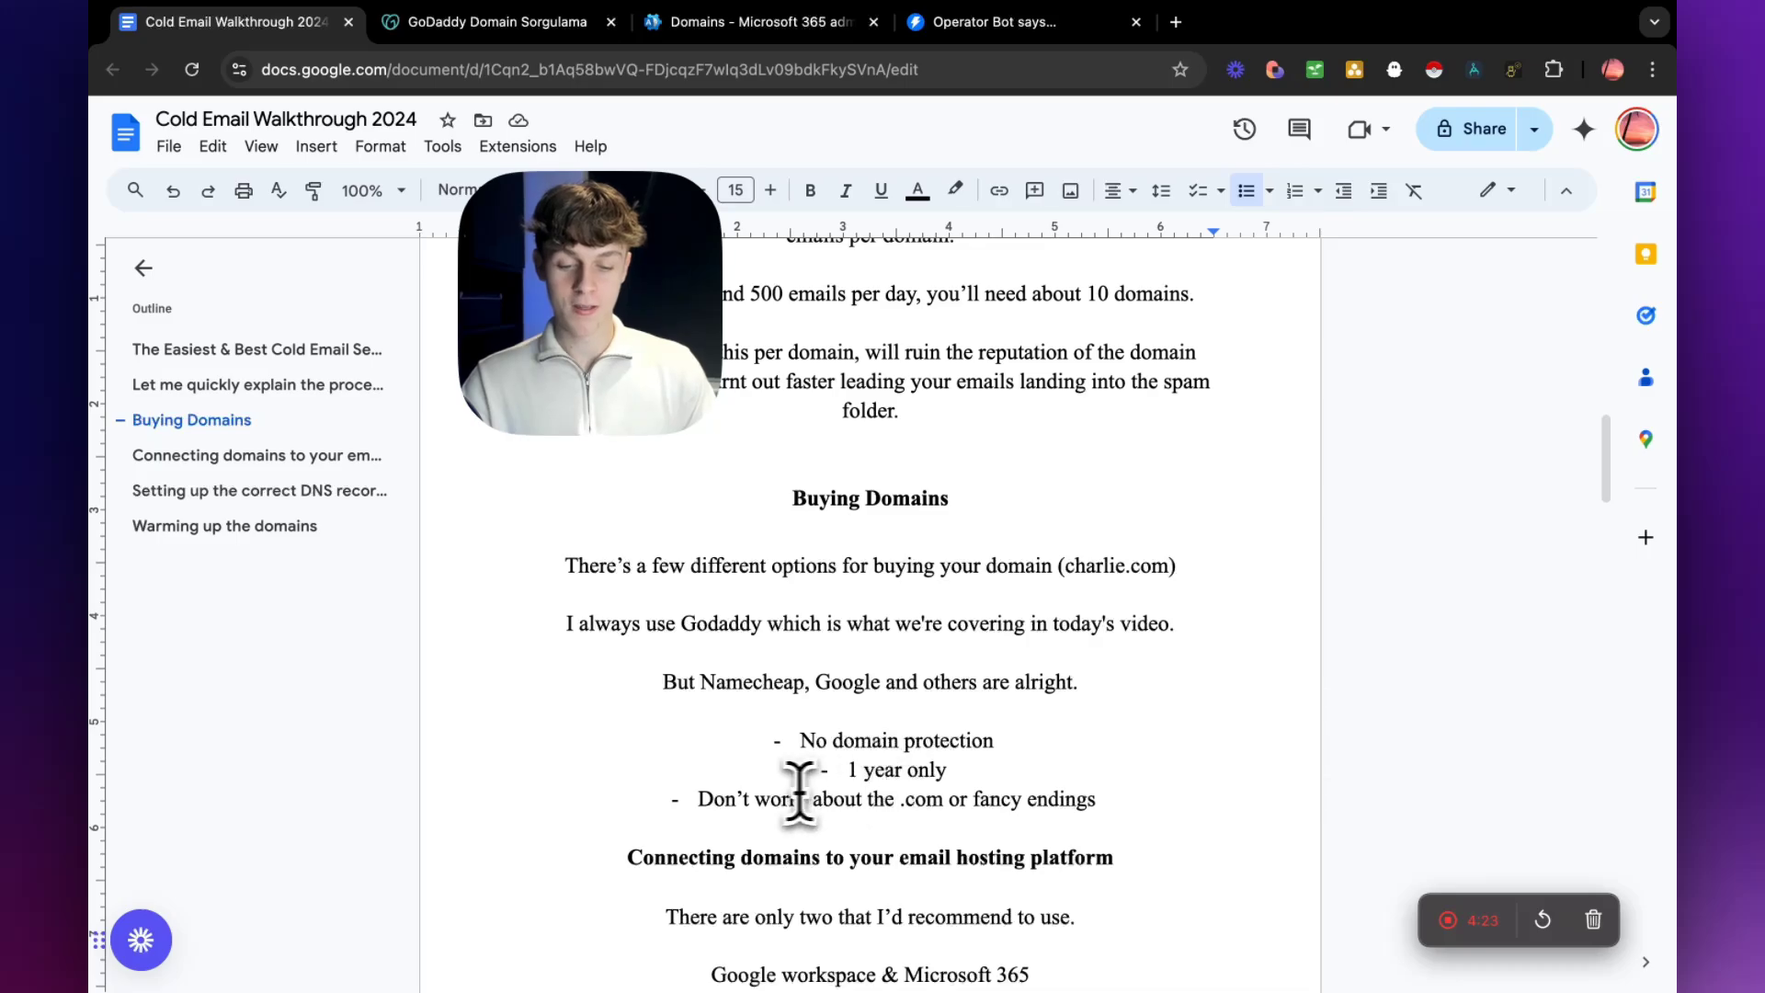
{"action": "left_click_drag", "start_coordinate": [701, 799], "coordinate": [1088, 800]}
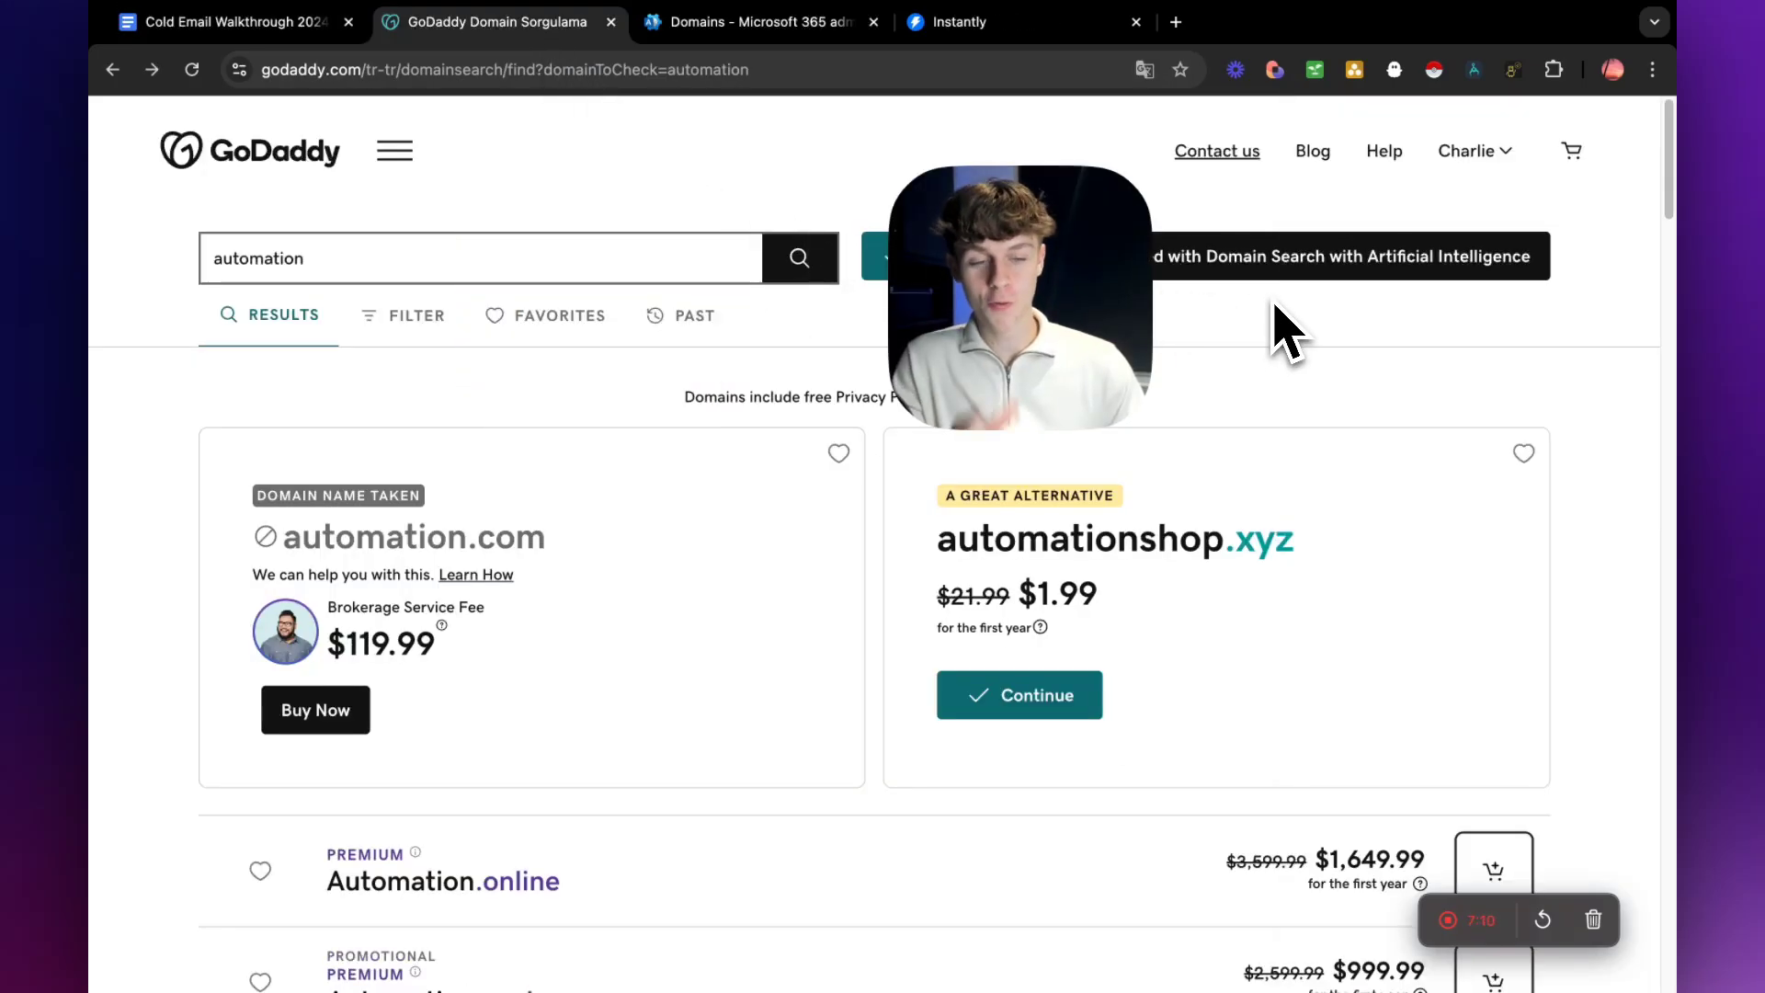
Open the My Products page of the GoDaddy account.
{"action": "left_click", "coordinate": [1492, 156]}
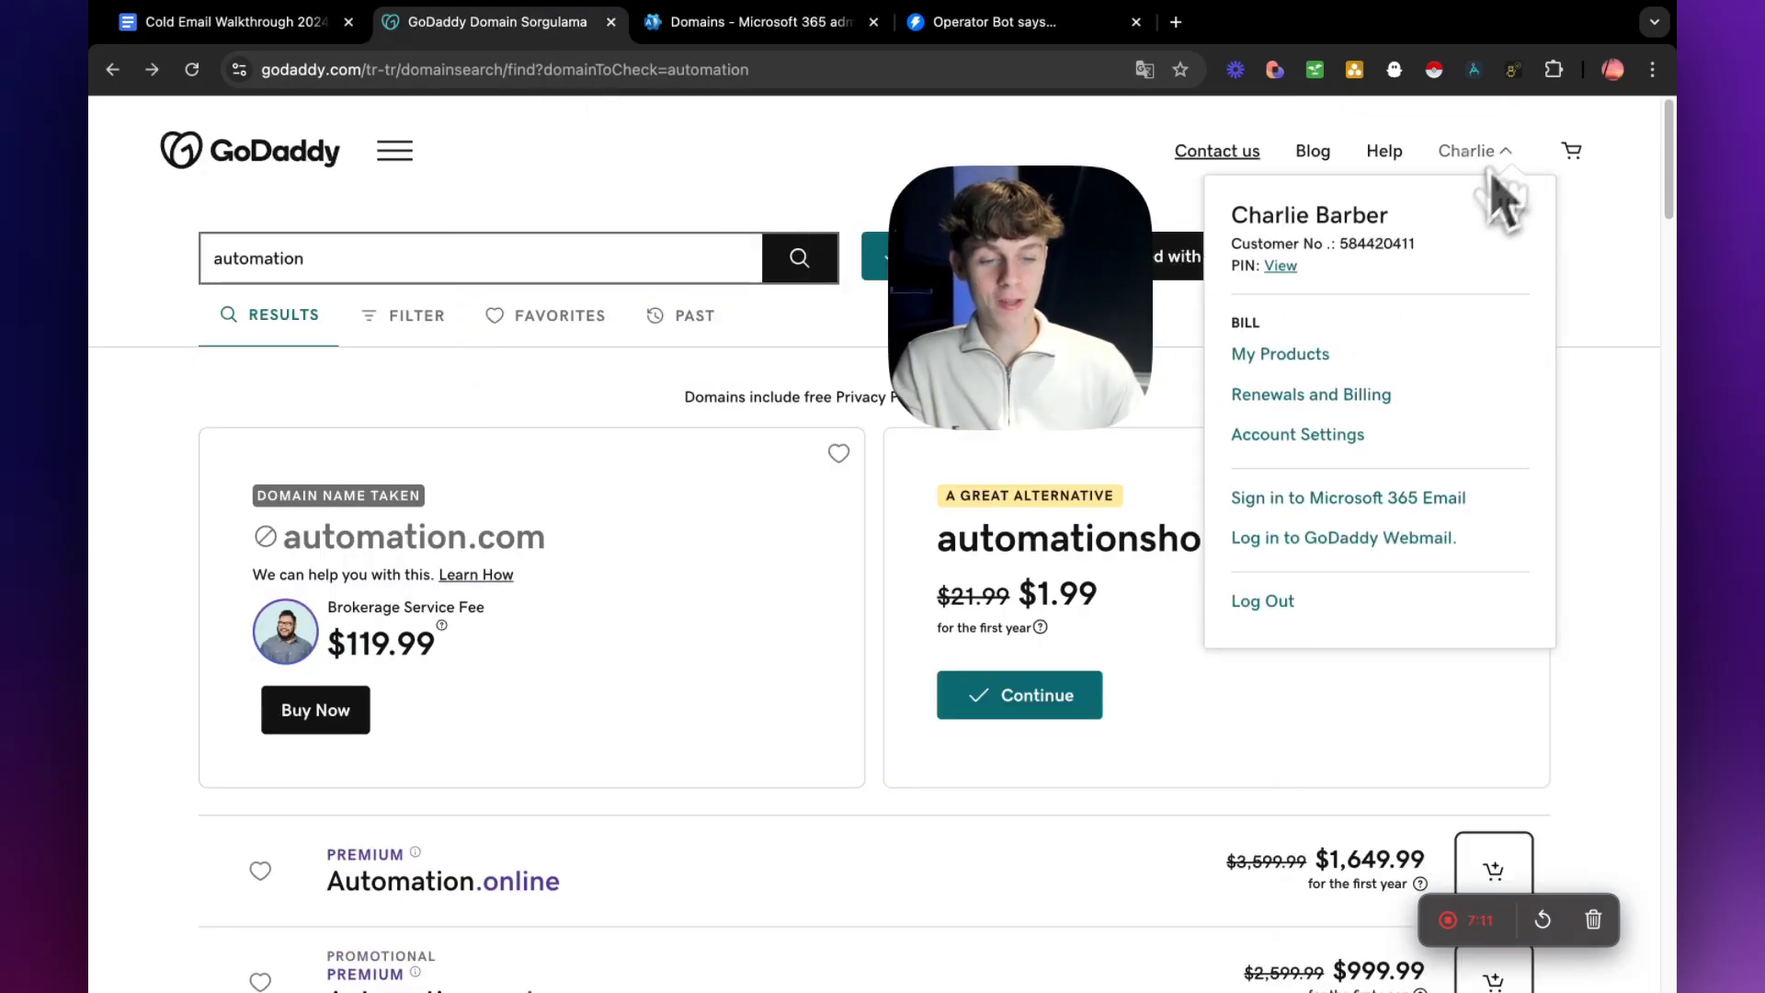
{"action": "left_click", "coordinate": [1305, 353]}
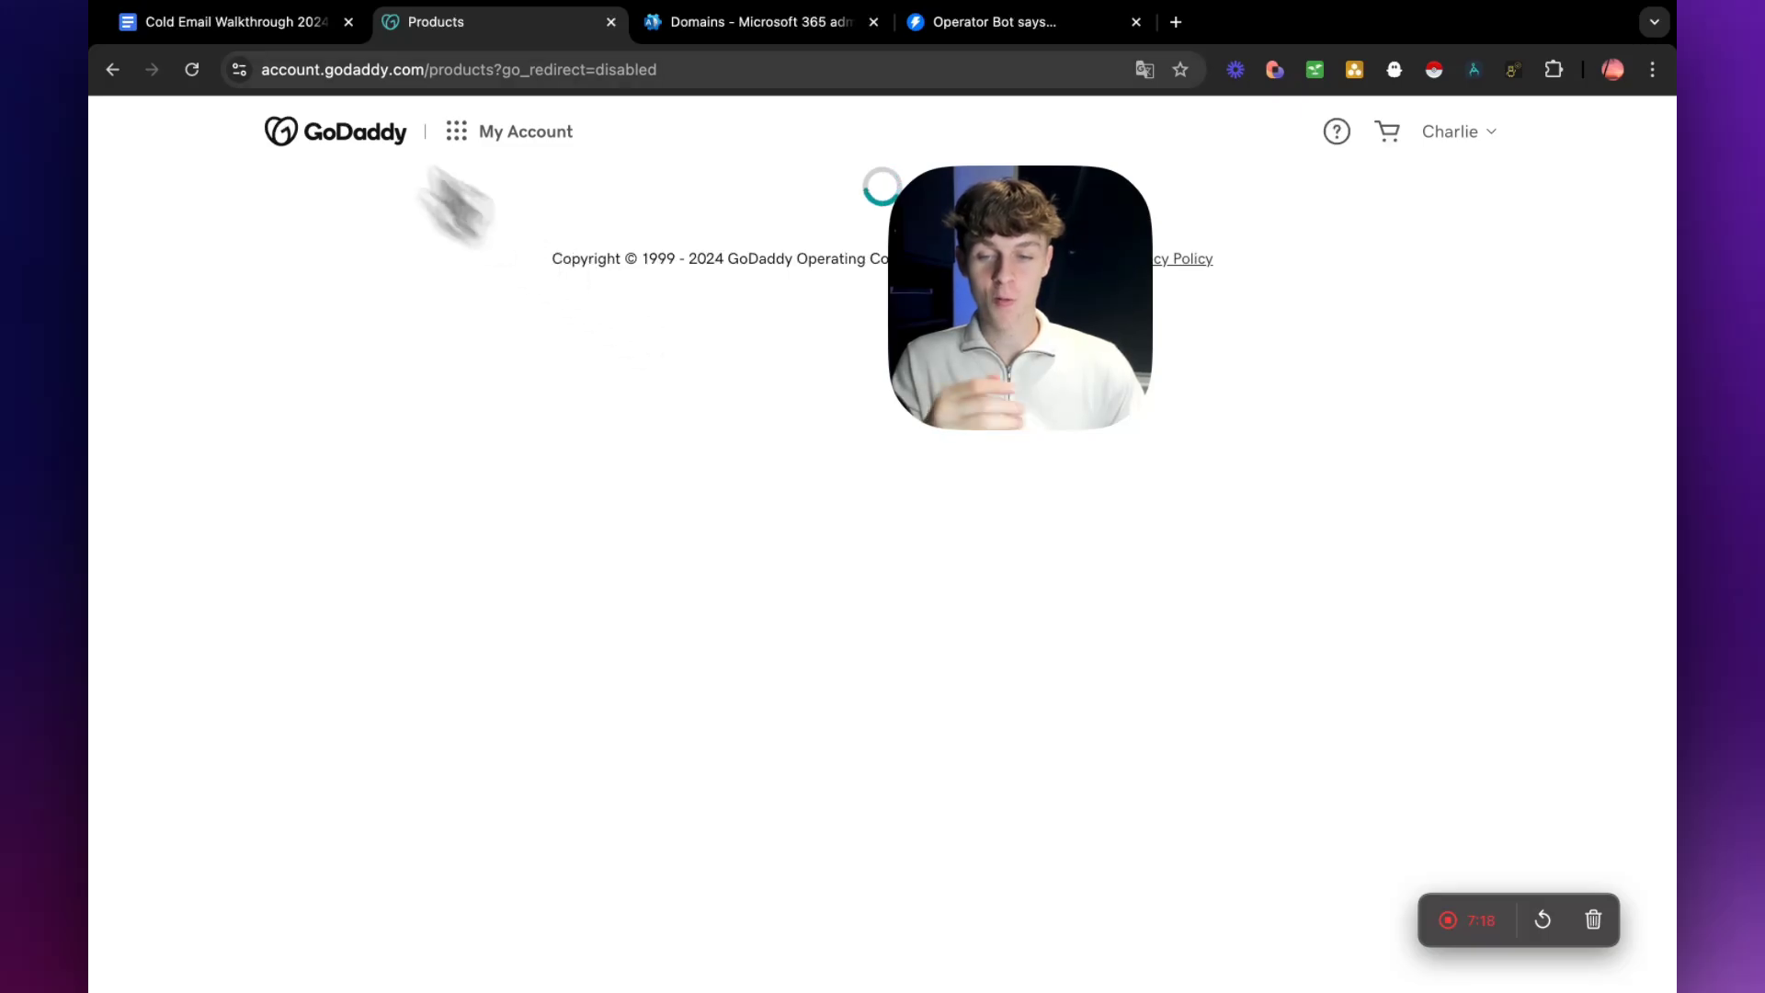
Switch back to the Google Docs guide and highlight the heading "Connecting domains to your email hosting platform".
{"action": "left_click", "coordinate": [263, 26]}
{"action": "scroll", "coordinate": [655, 634], "scroll_direction": "down", "scroll_amount": 1}
{"action": "scroll", "coordinate": [654, 635], "scroll_direction": "down", "scroll_amount": 2}
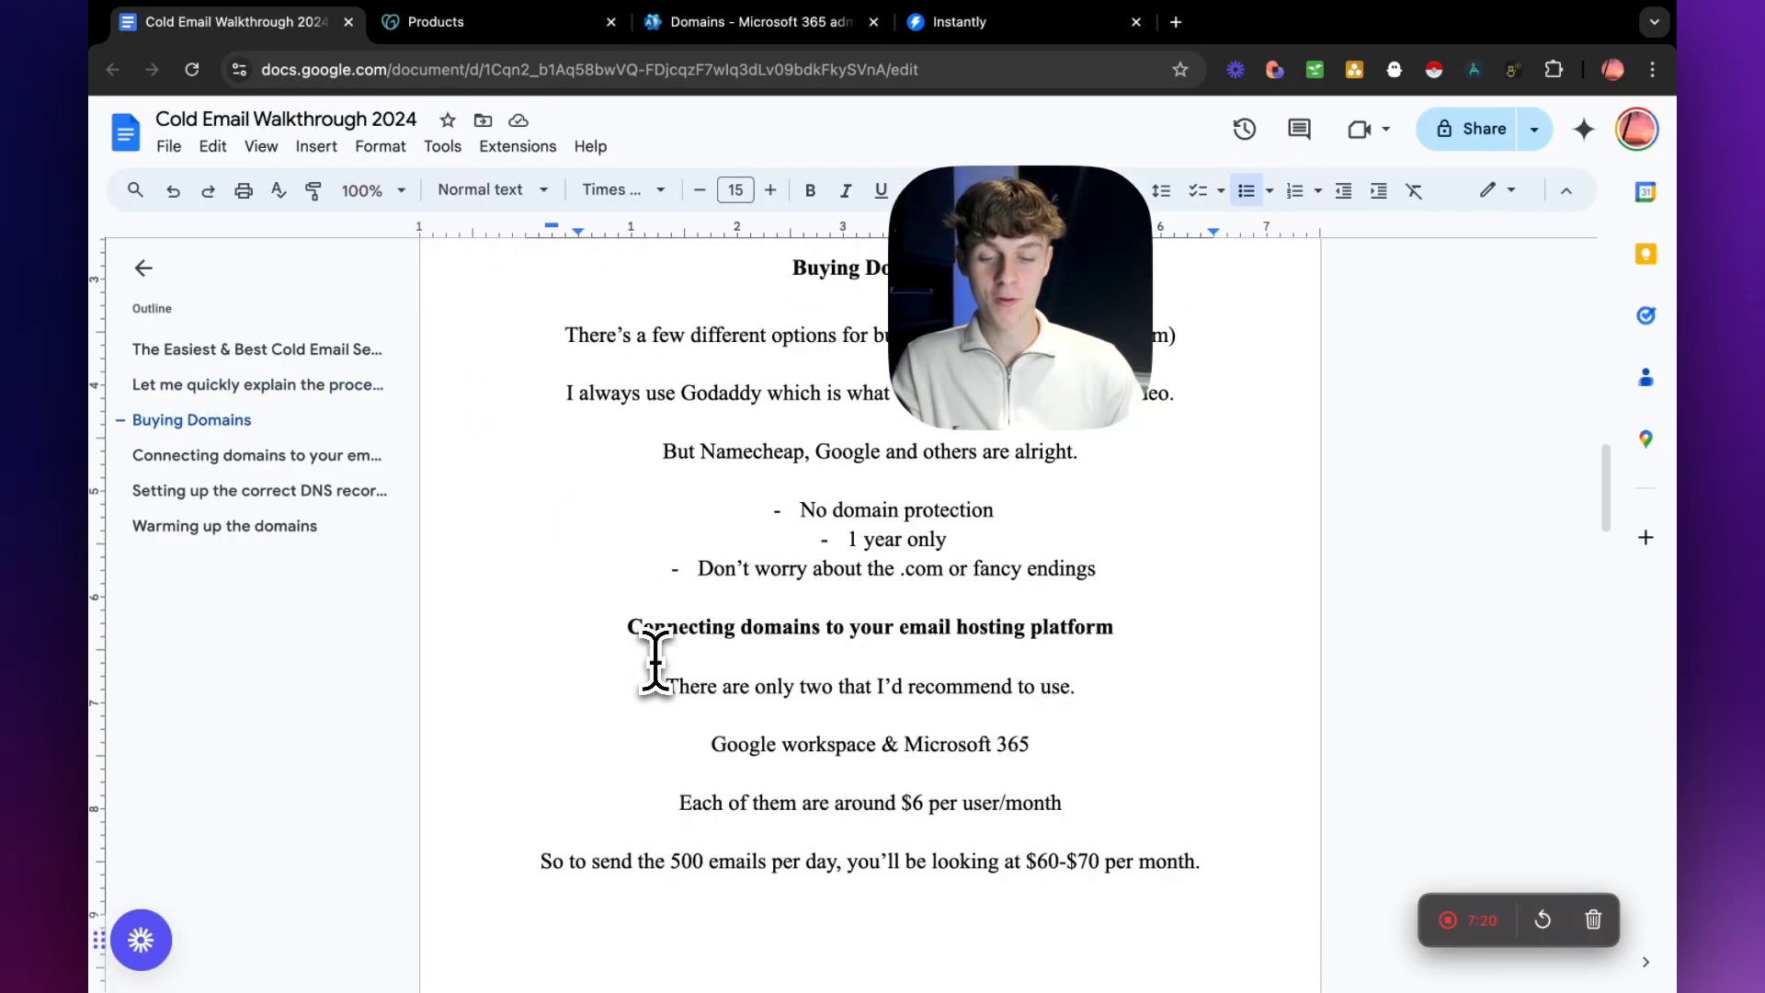
{"action": "left_click_drag", "start_coordinate": [644, 639], "coordinate": [1126, 644]}
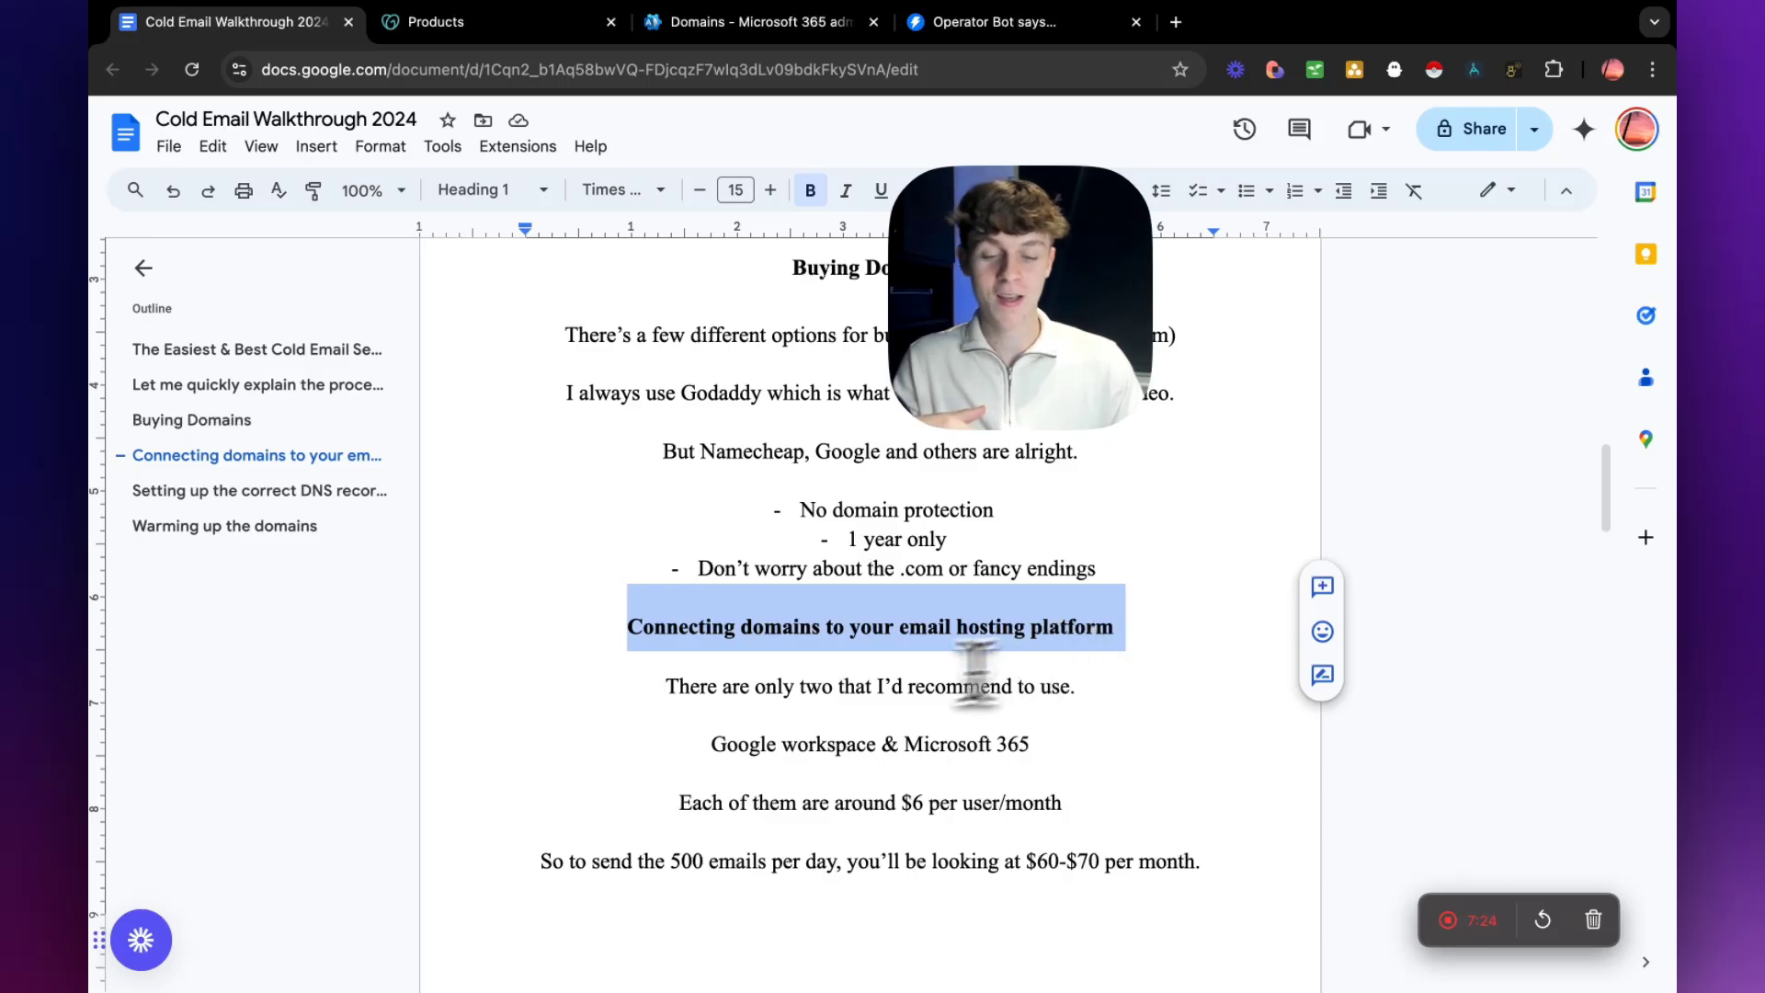
Highlight the heading "Connecting domains to your email hosting platform" and the example domain (charlie.com) in the guide's Buying Domains section.
{"action": "left_click", "coordinate": [678, 626]}
{"action": "left_click_drag", "start_coordinate": [628, 630], "coordinate": [1078, 634]}
{"action": "scroll", "coordinate": [920, 643], "scroll_direction": "up", "scroll_amount": 2}
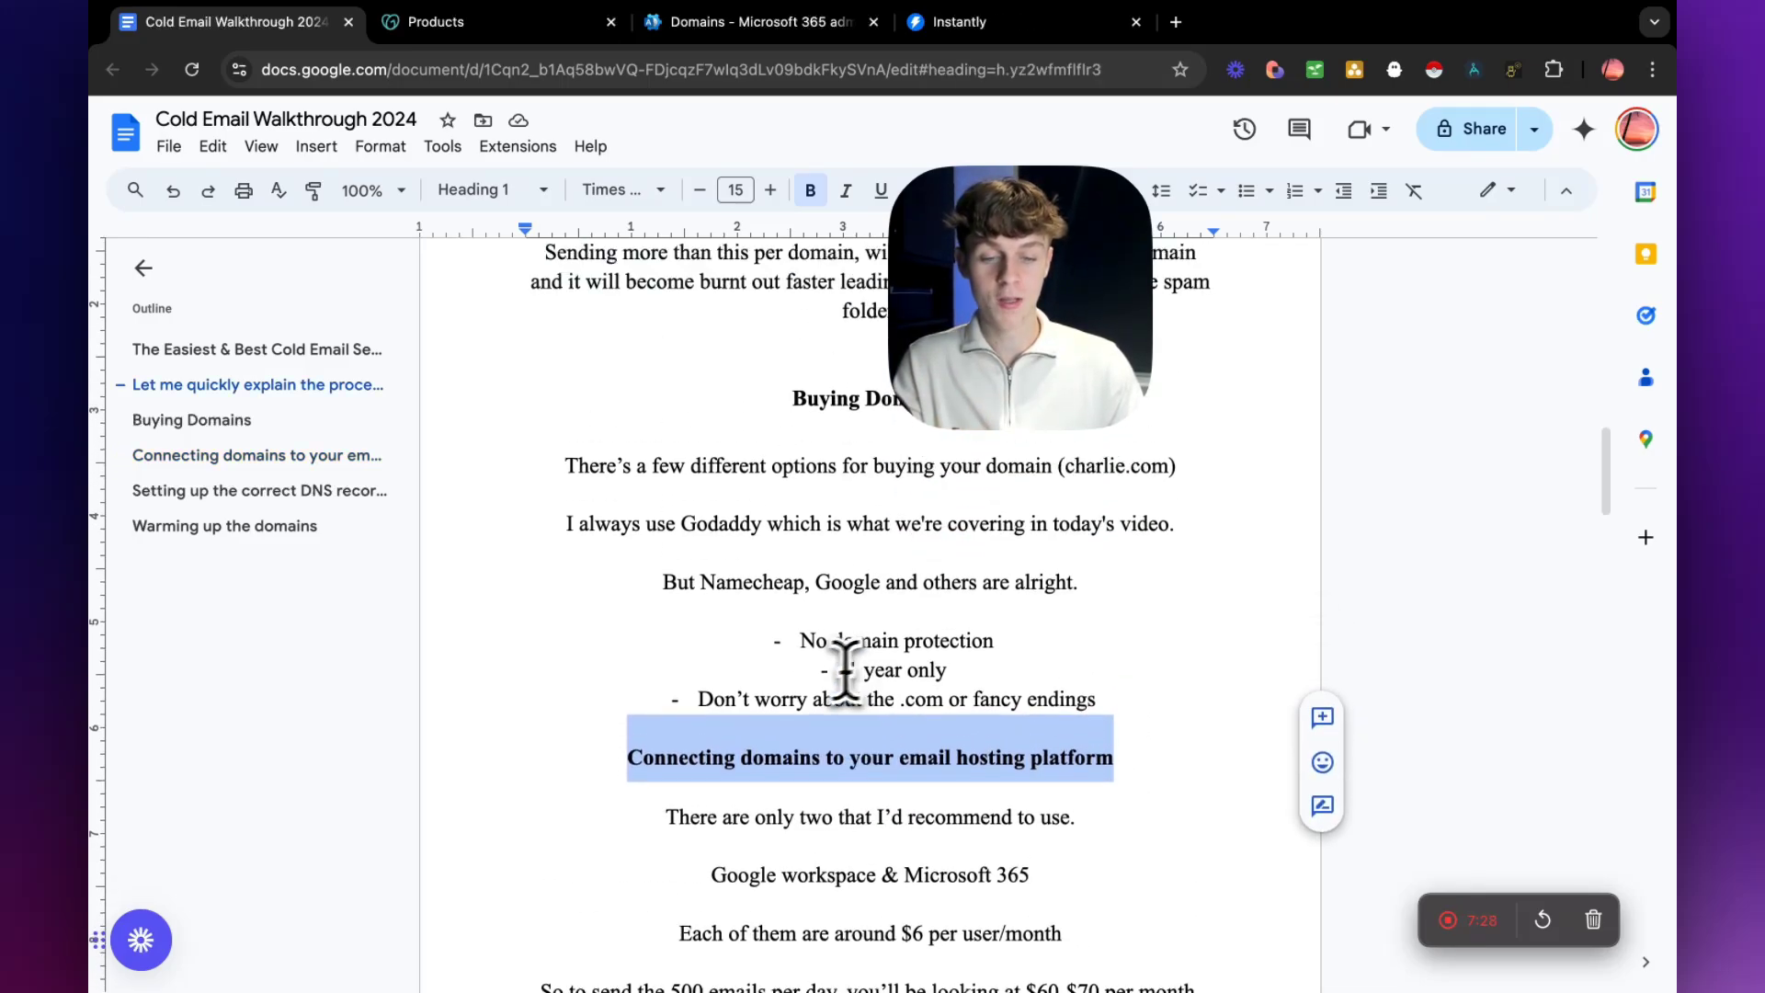
{"action": "left_click_drag", "start_coordinate": [1058, 527], "coordinate": [1142, 526]}
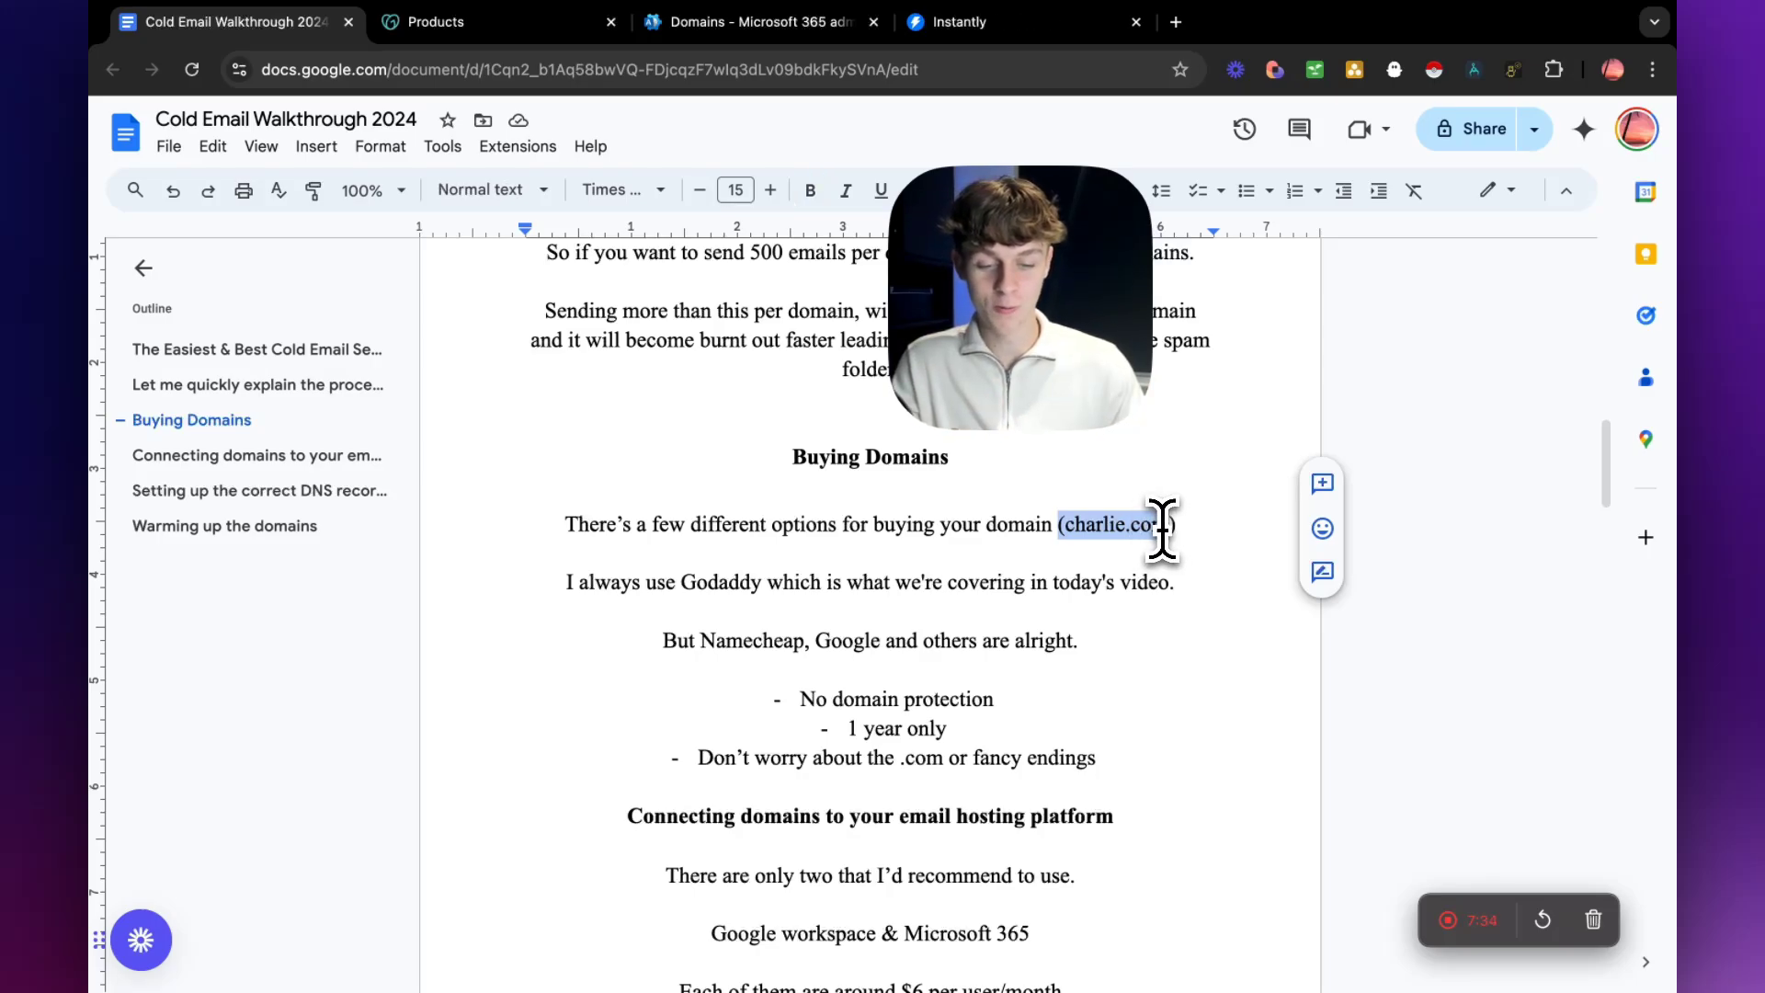
{"action": "left_click_drag", "start_coordinate": [1162, 528], "coordinate": [1168, 529]}
{"action": "scroll", "coordinate": [1135, 677], "scroll_direction": "down", "scroll_amount": 2}
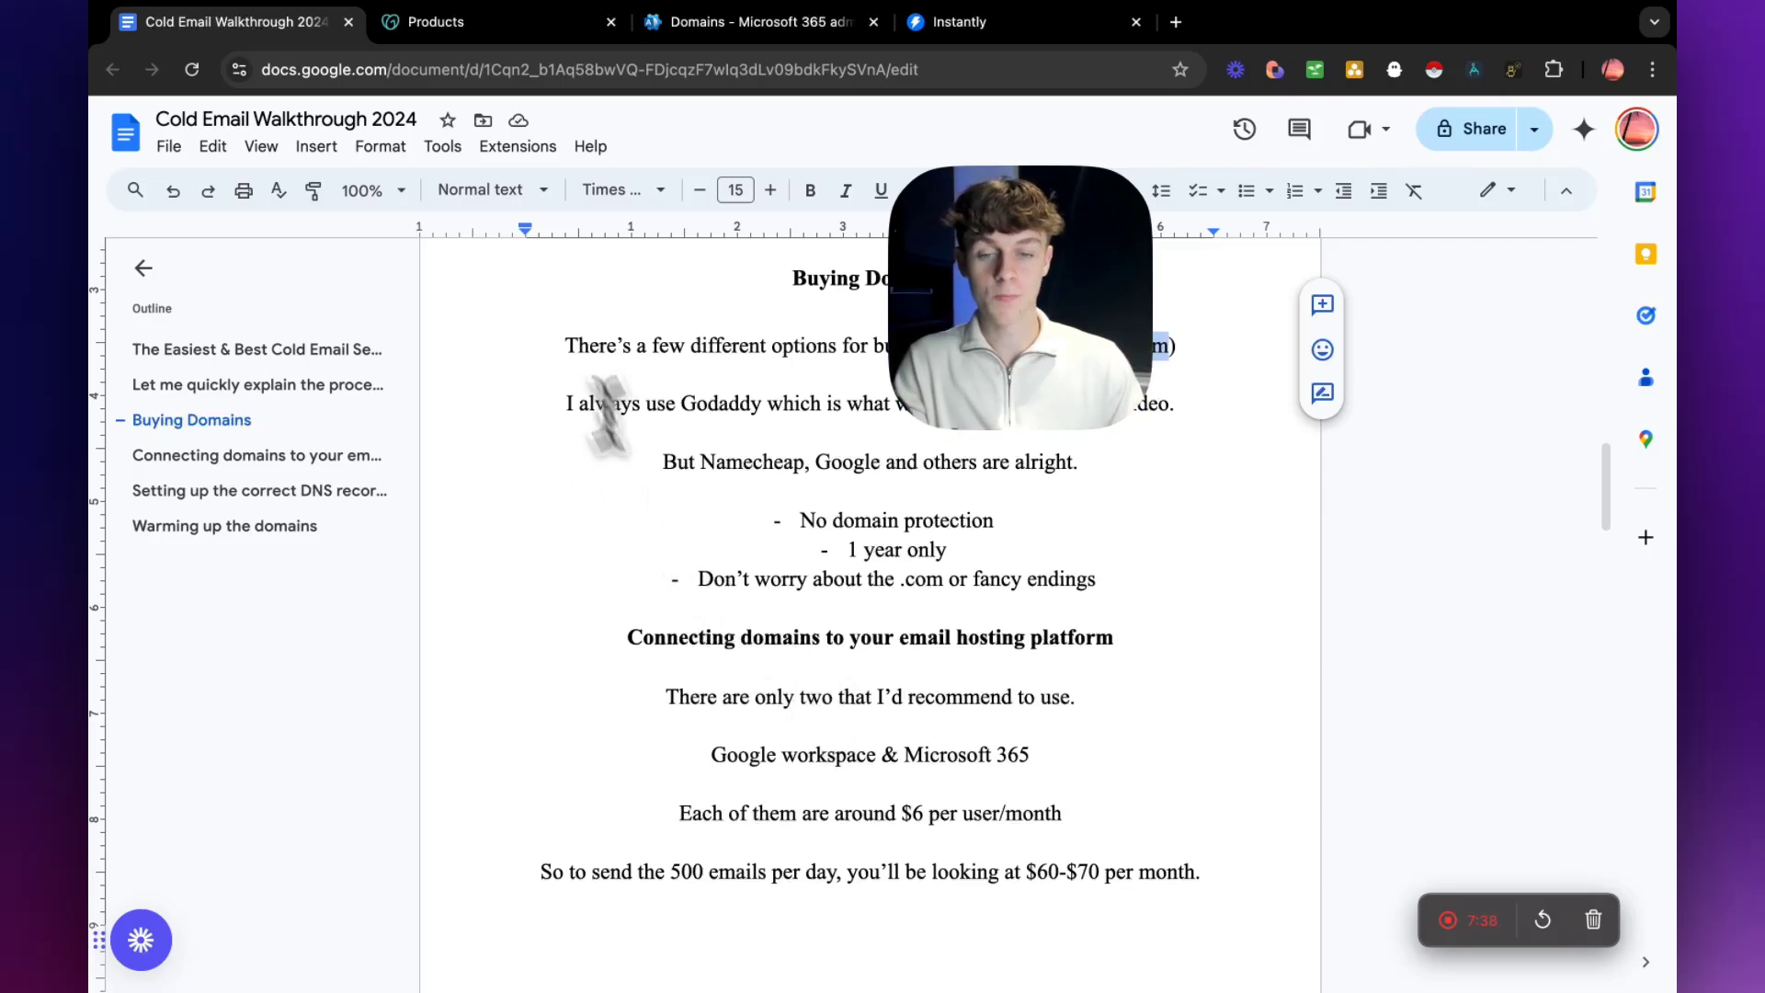
Switch to the GoDaddy products page and look through the list of owned domain names.
{"action": "left_click", "coordinate": [432, 22]}
{"action": "scroll", "coordinate": [295, 461], "scroll_direction": "down", "scroll_amount": 4}
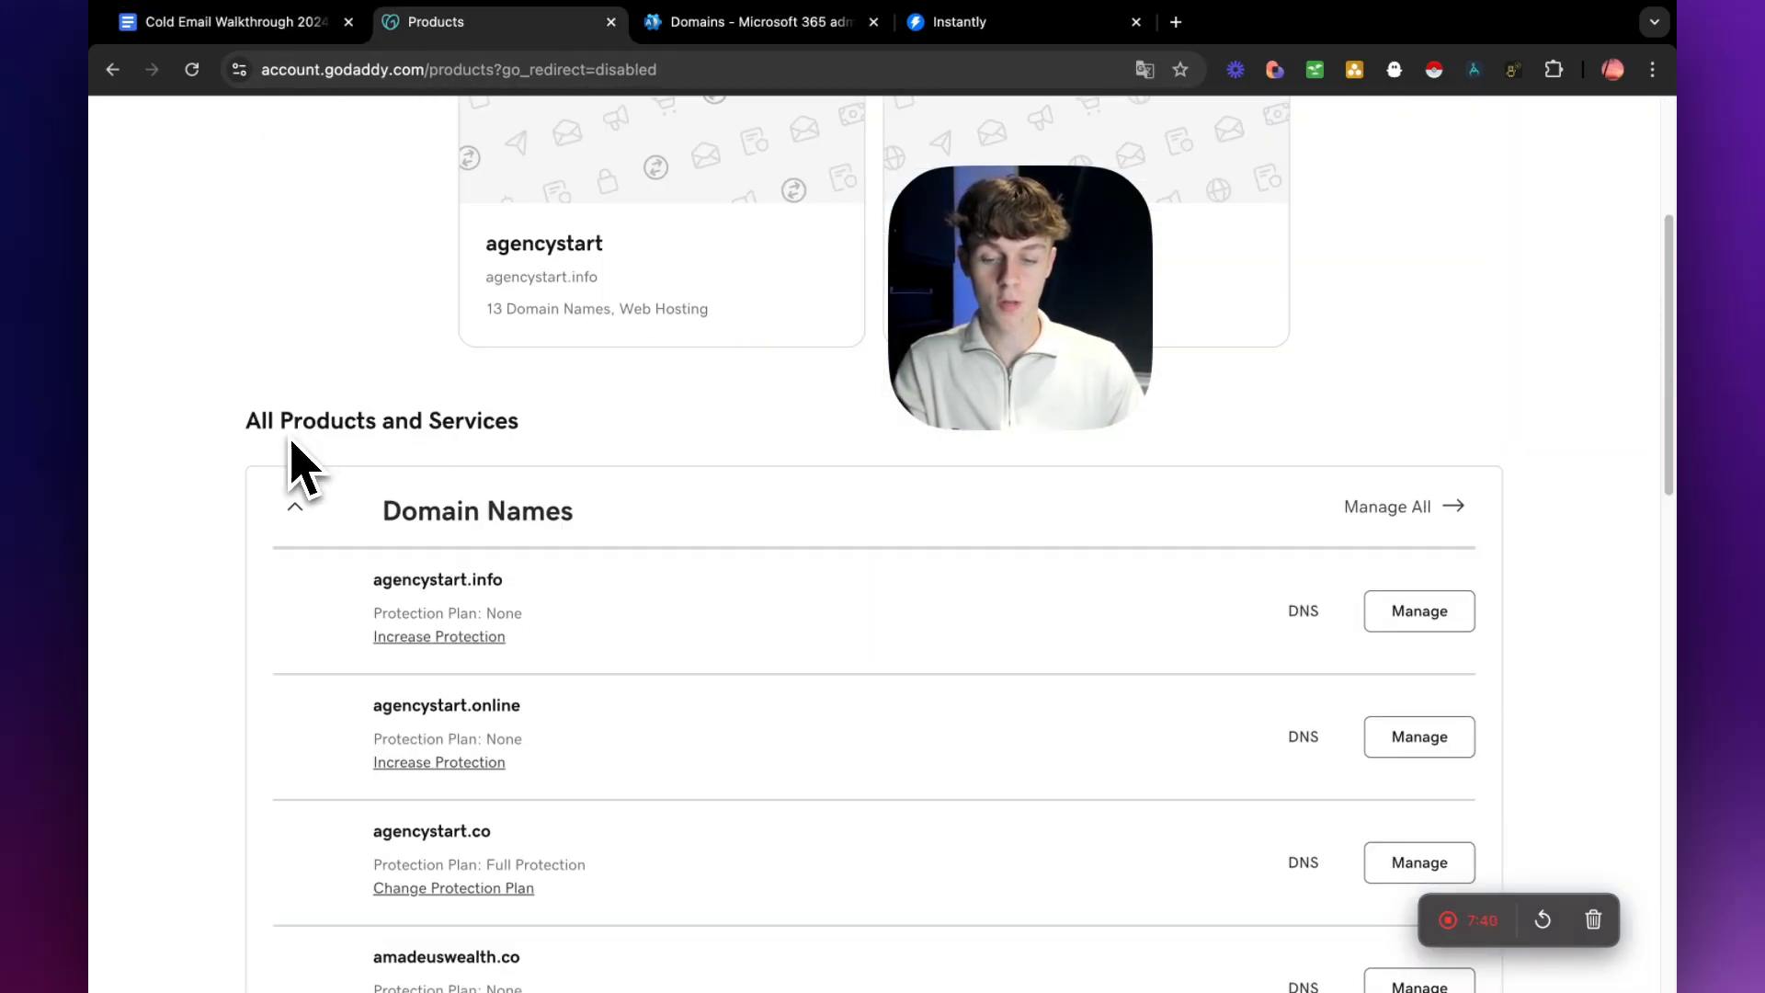
{"action": "scroll", "coordinate": [433, 579], "scroll_direction": "down", "scroll_amount": 6}
{"action": "scroll", "coordinate": [521, 597], "scroll_direction": "down", "scroll_amount": 7}
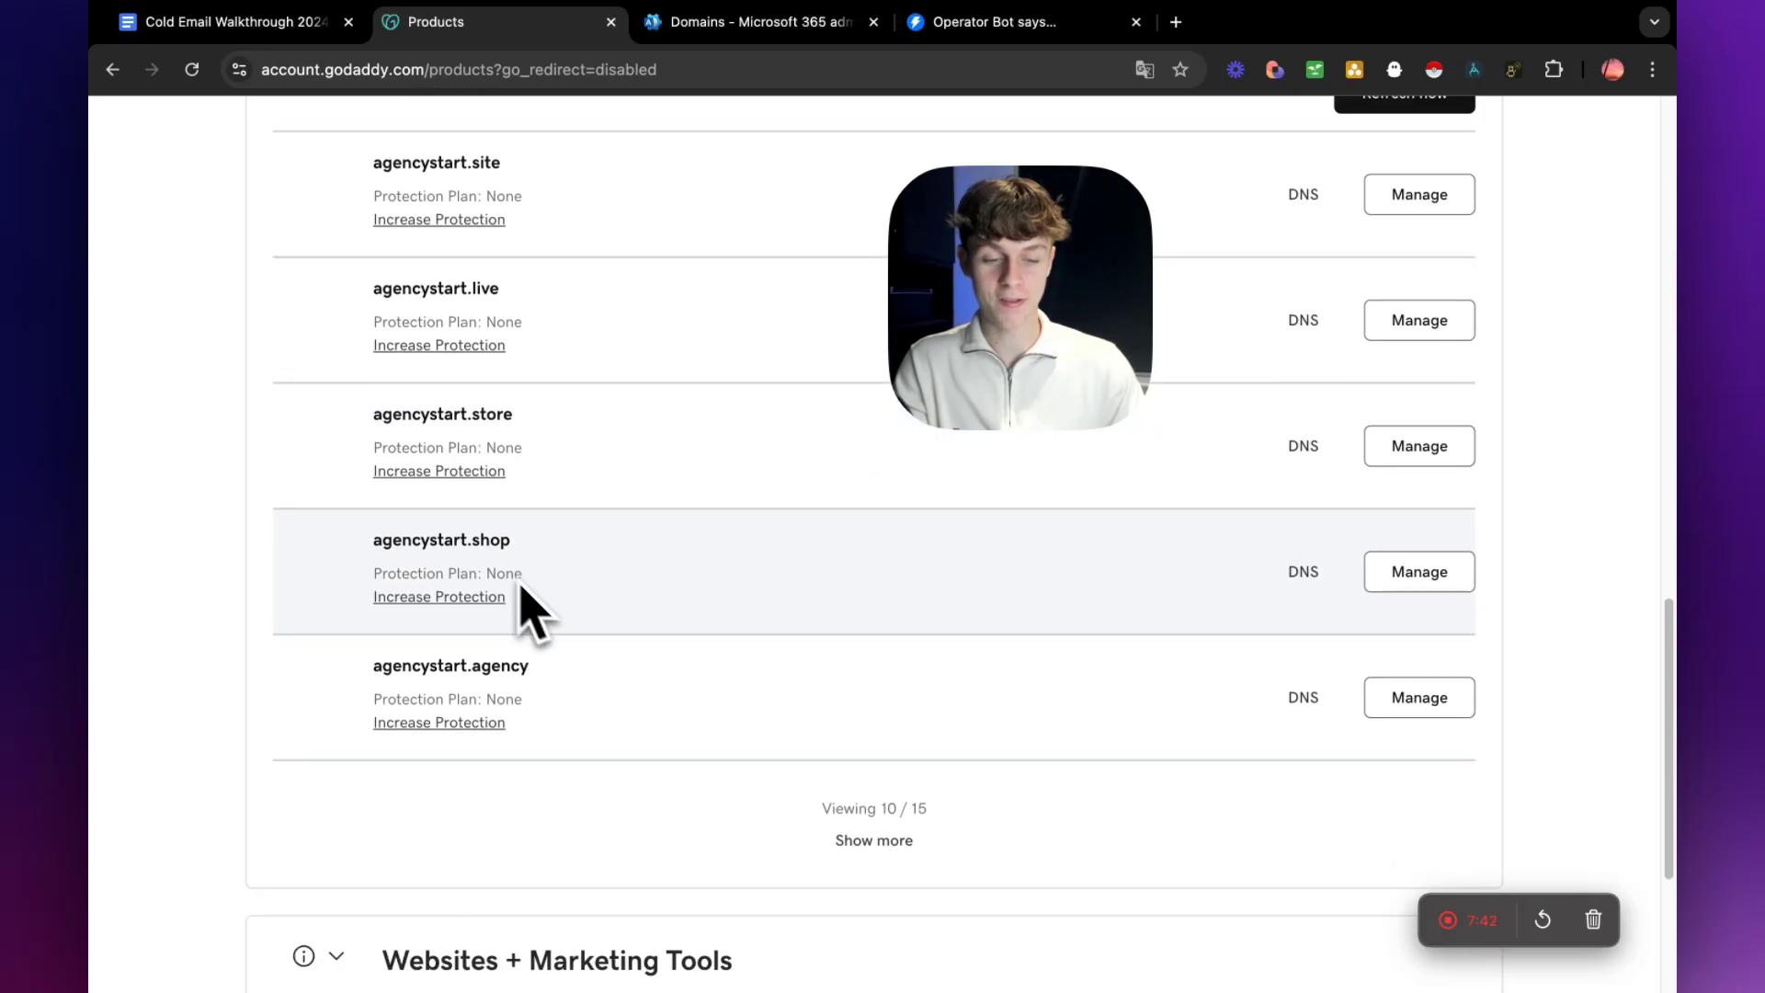
{"action": "scroll", "coordinate": [644, 643], "scroll_direction": "down", "scroll_amount": 1}
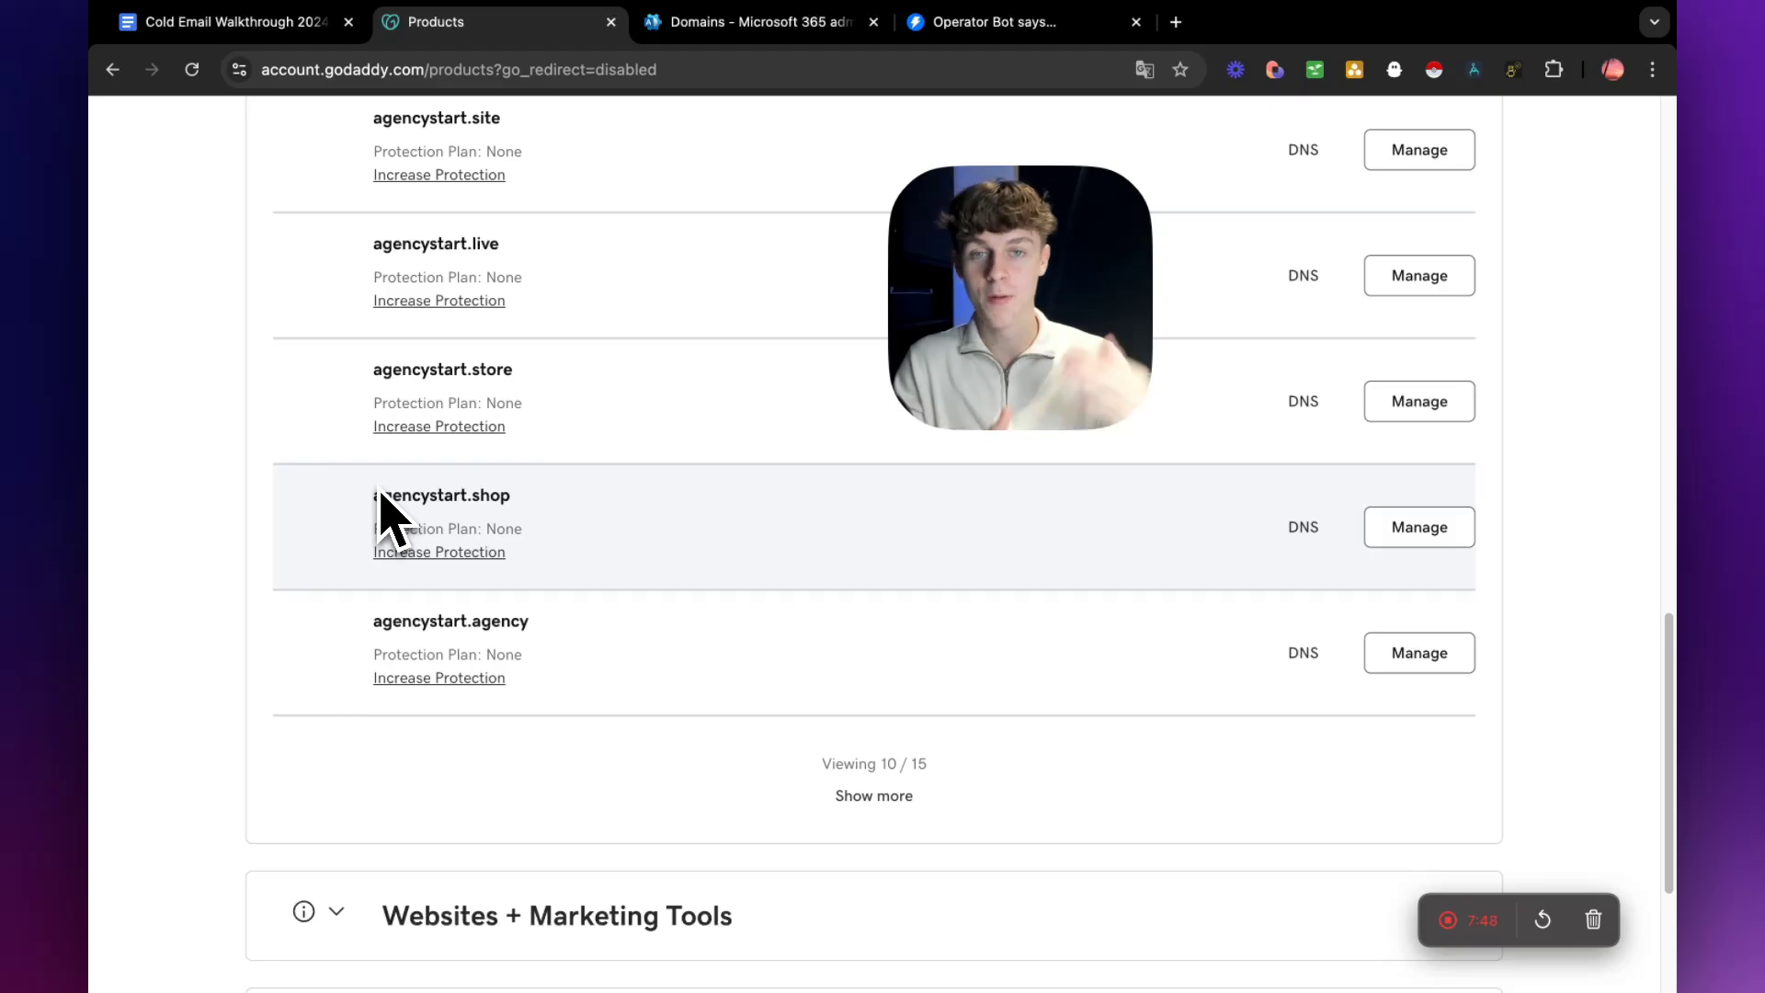
{"action": "scroll", "coordinate": [394, 519], "scroll_direction": "up", "scroll_amount": 7}
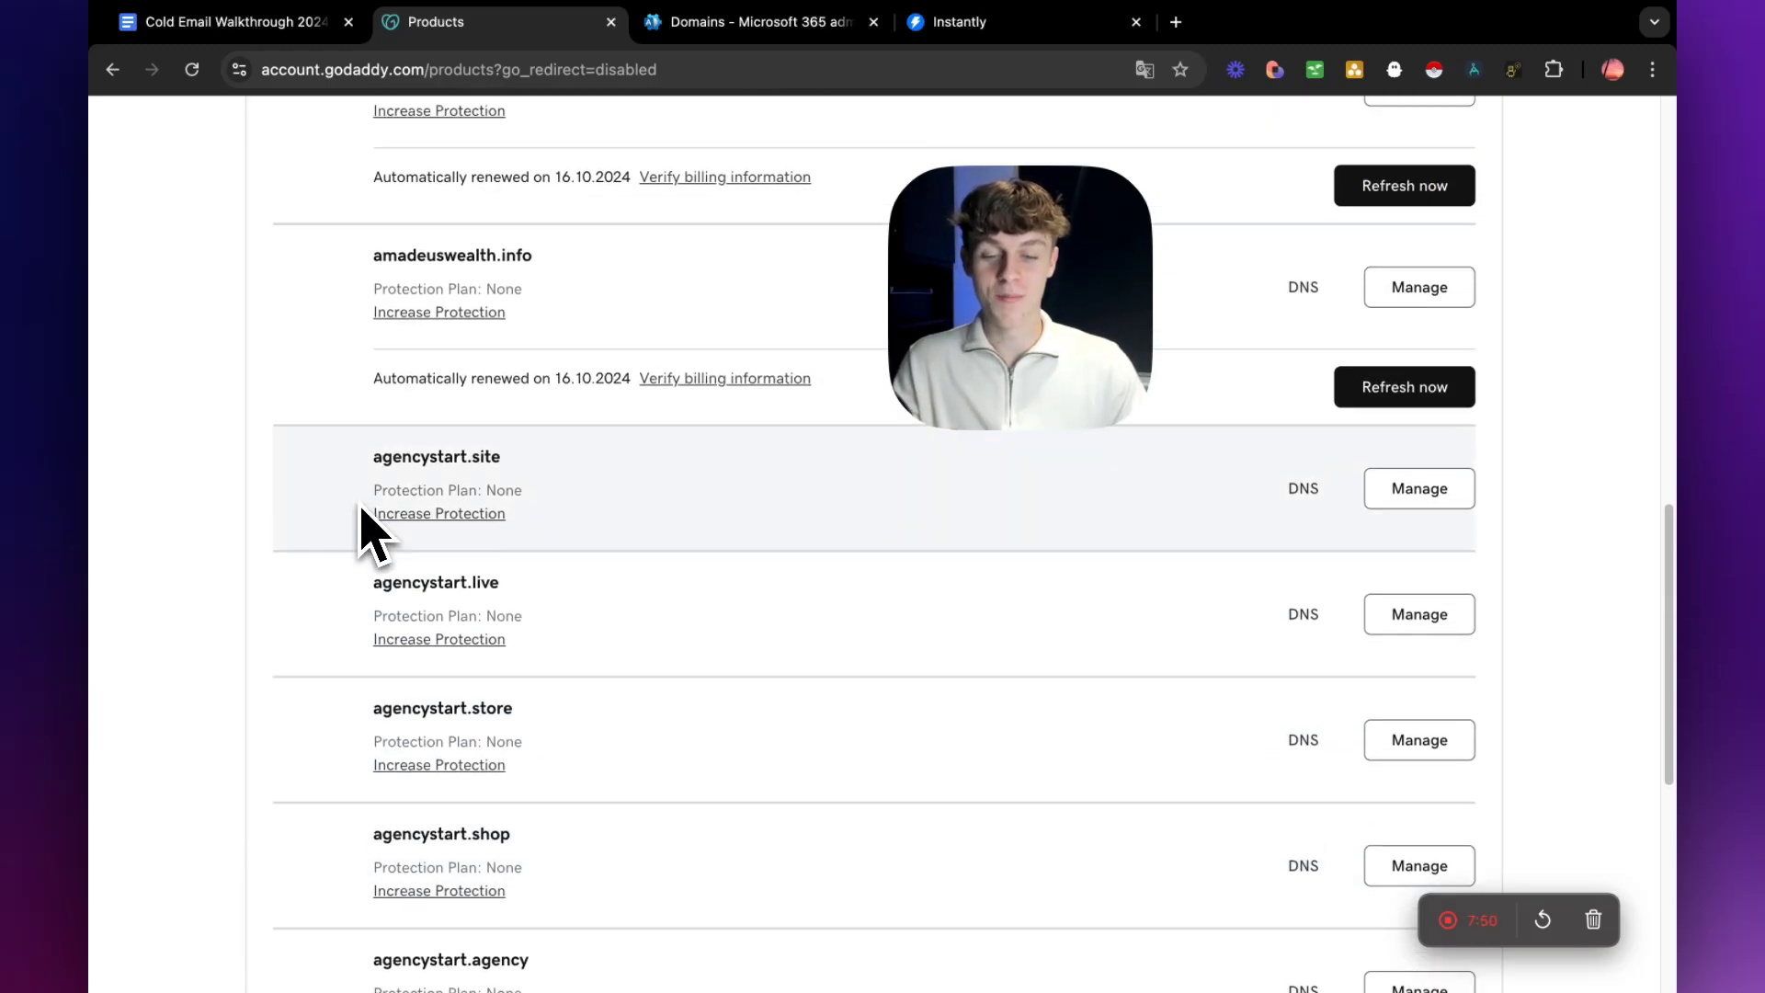
Return to the Google Docs guide and highlight the Google Workspace and Microsoft 365 recommendation and the price of $6 per user/month.
{"action": "left_click", "coordinate": [240, 22]}
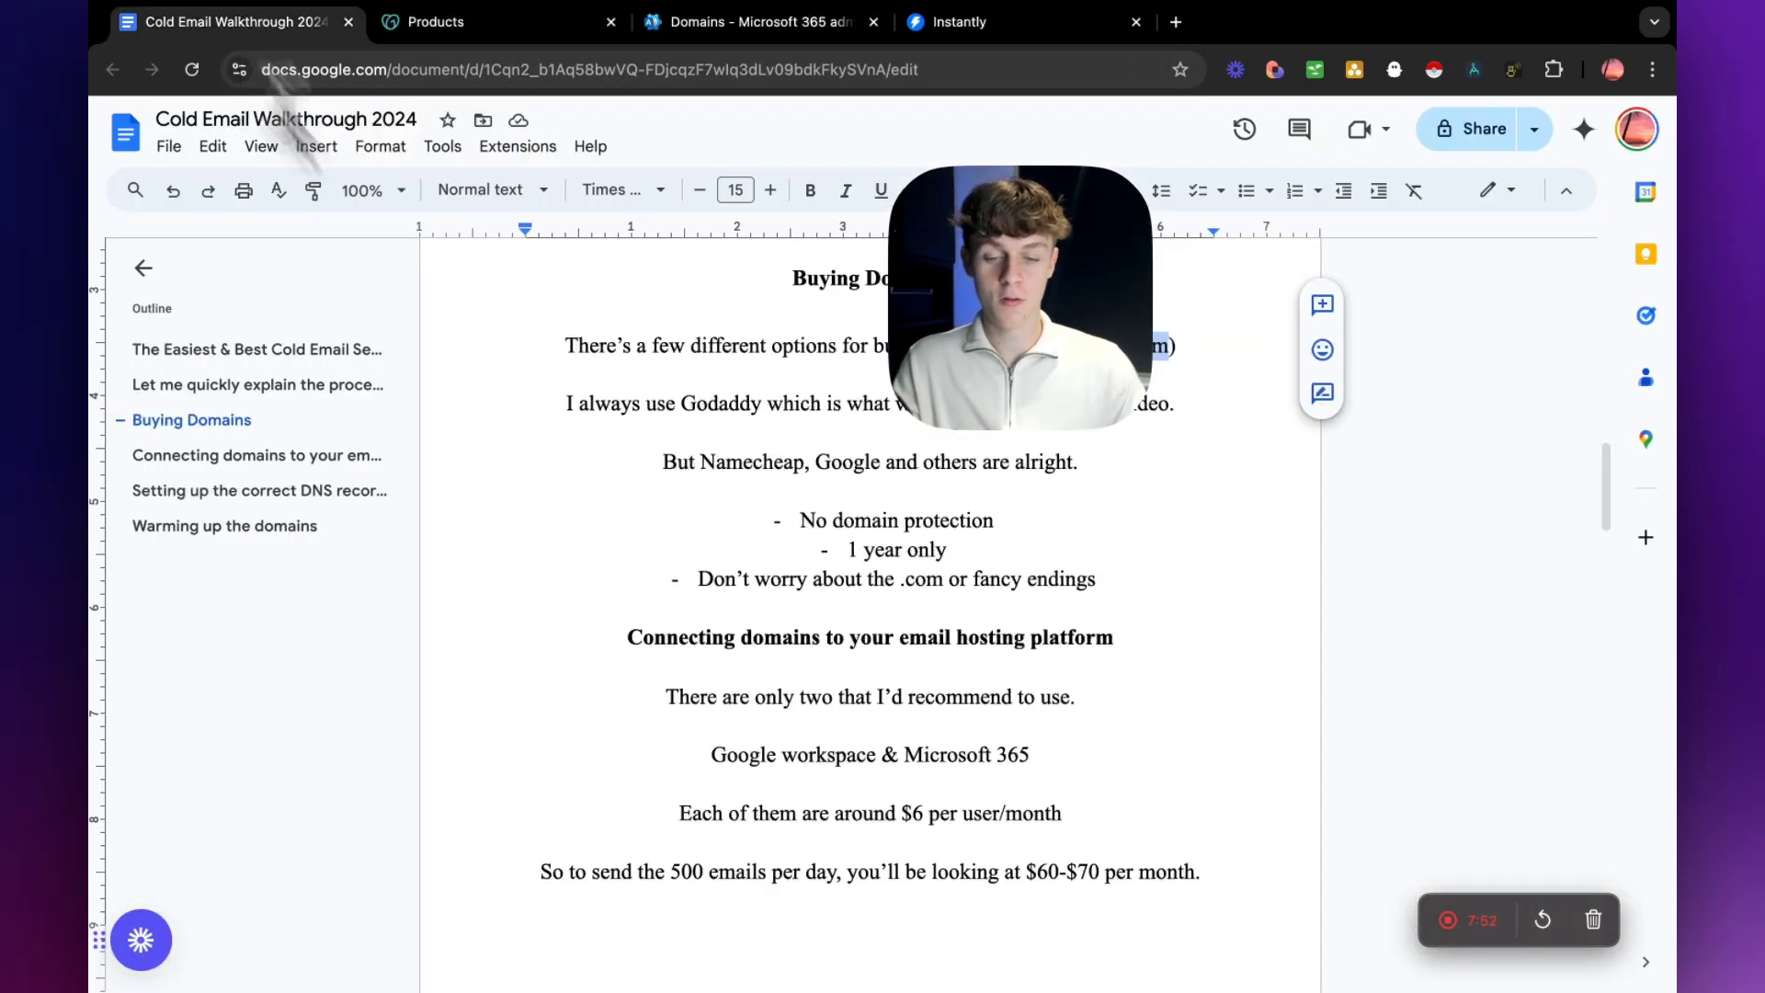
{"action": "scroll", "coordinate": [736, 625], "scroll_direction": "down", "scroll_amount": 1}
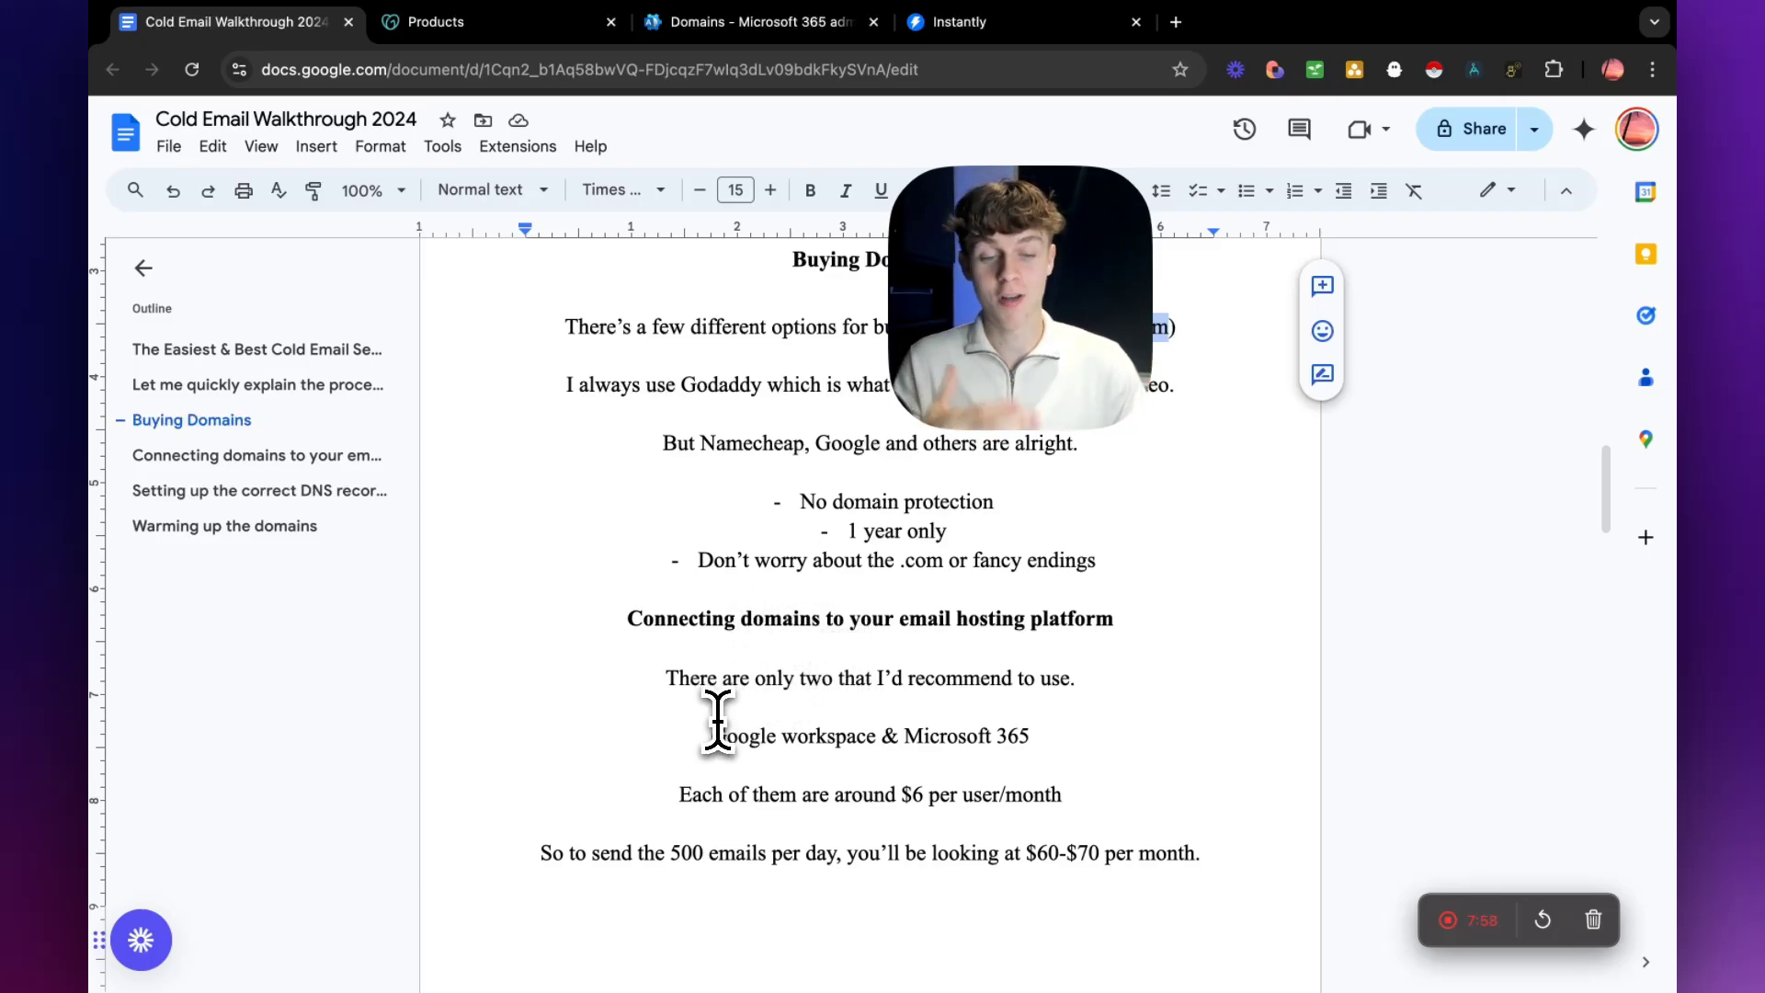
{"action": "left_click_drag", "start_coordinate": [713, 736], "coordinate": [1033, 743]}
{"action": "left_click_drag", "start_coordinate": [680, 796], "coordinate": [935, 798]}
{"action": "left_click", "coordinate": [904, 796]}
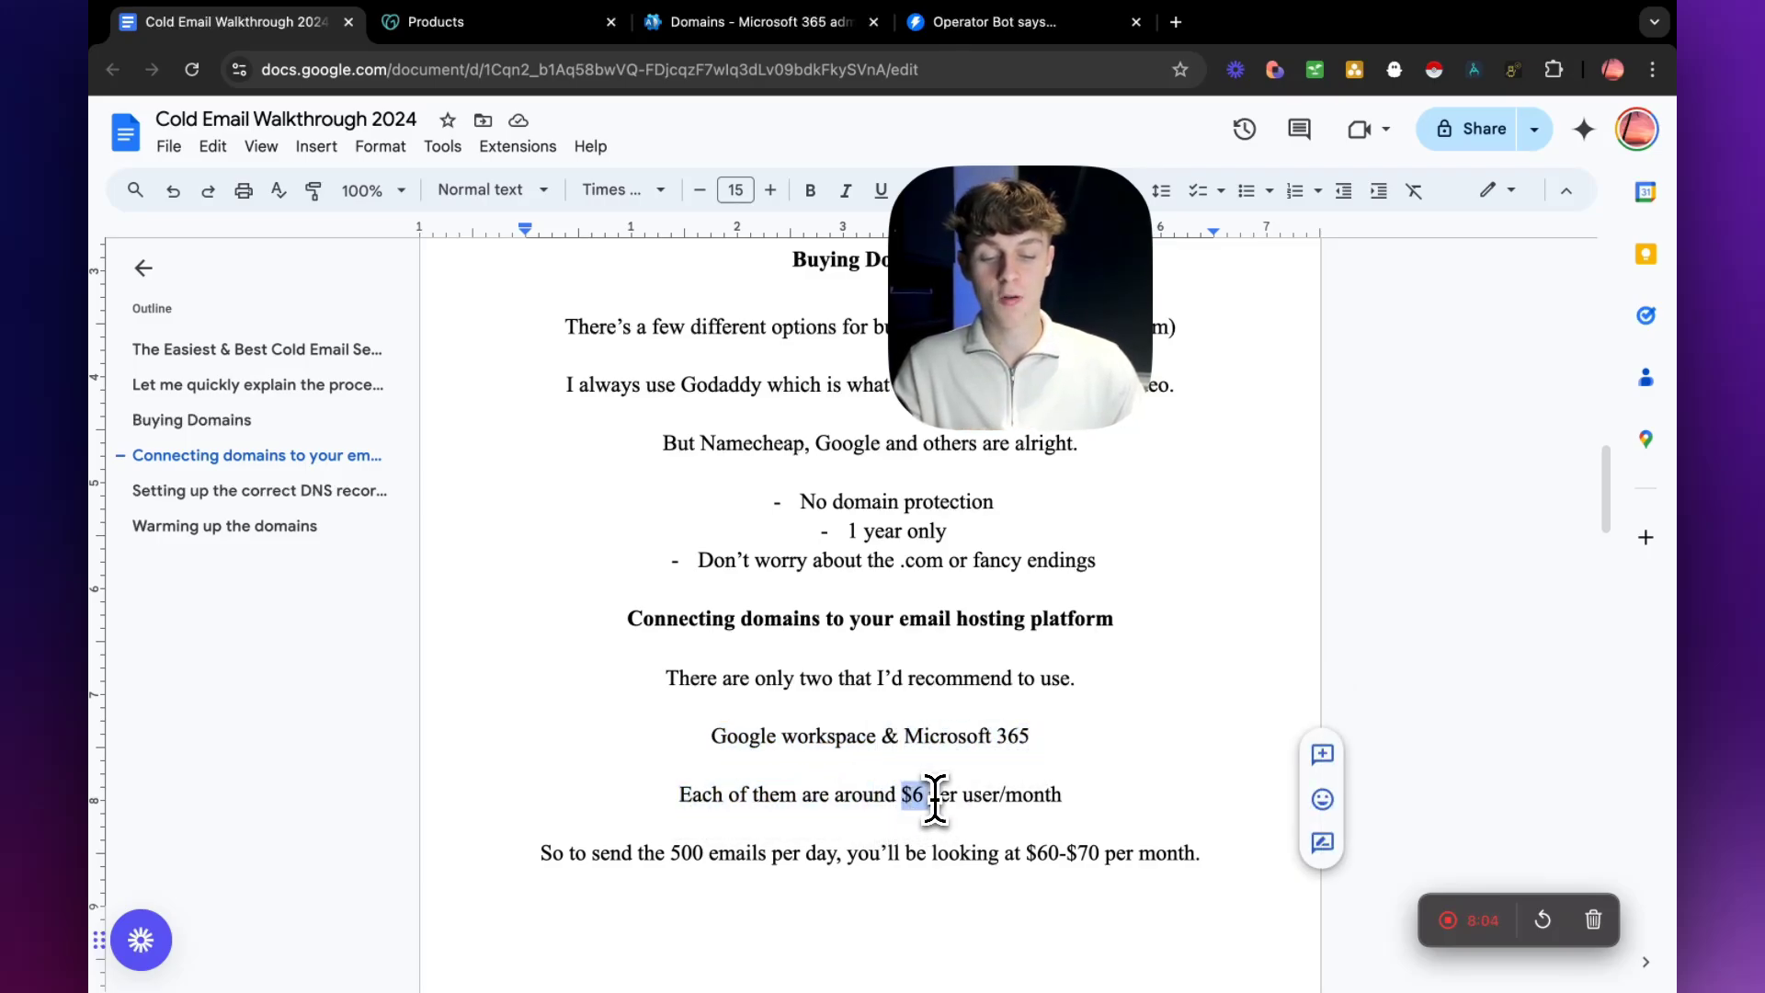
{"action": "left_click", "coordinate": [1081, 798]}
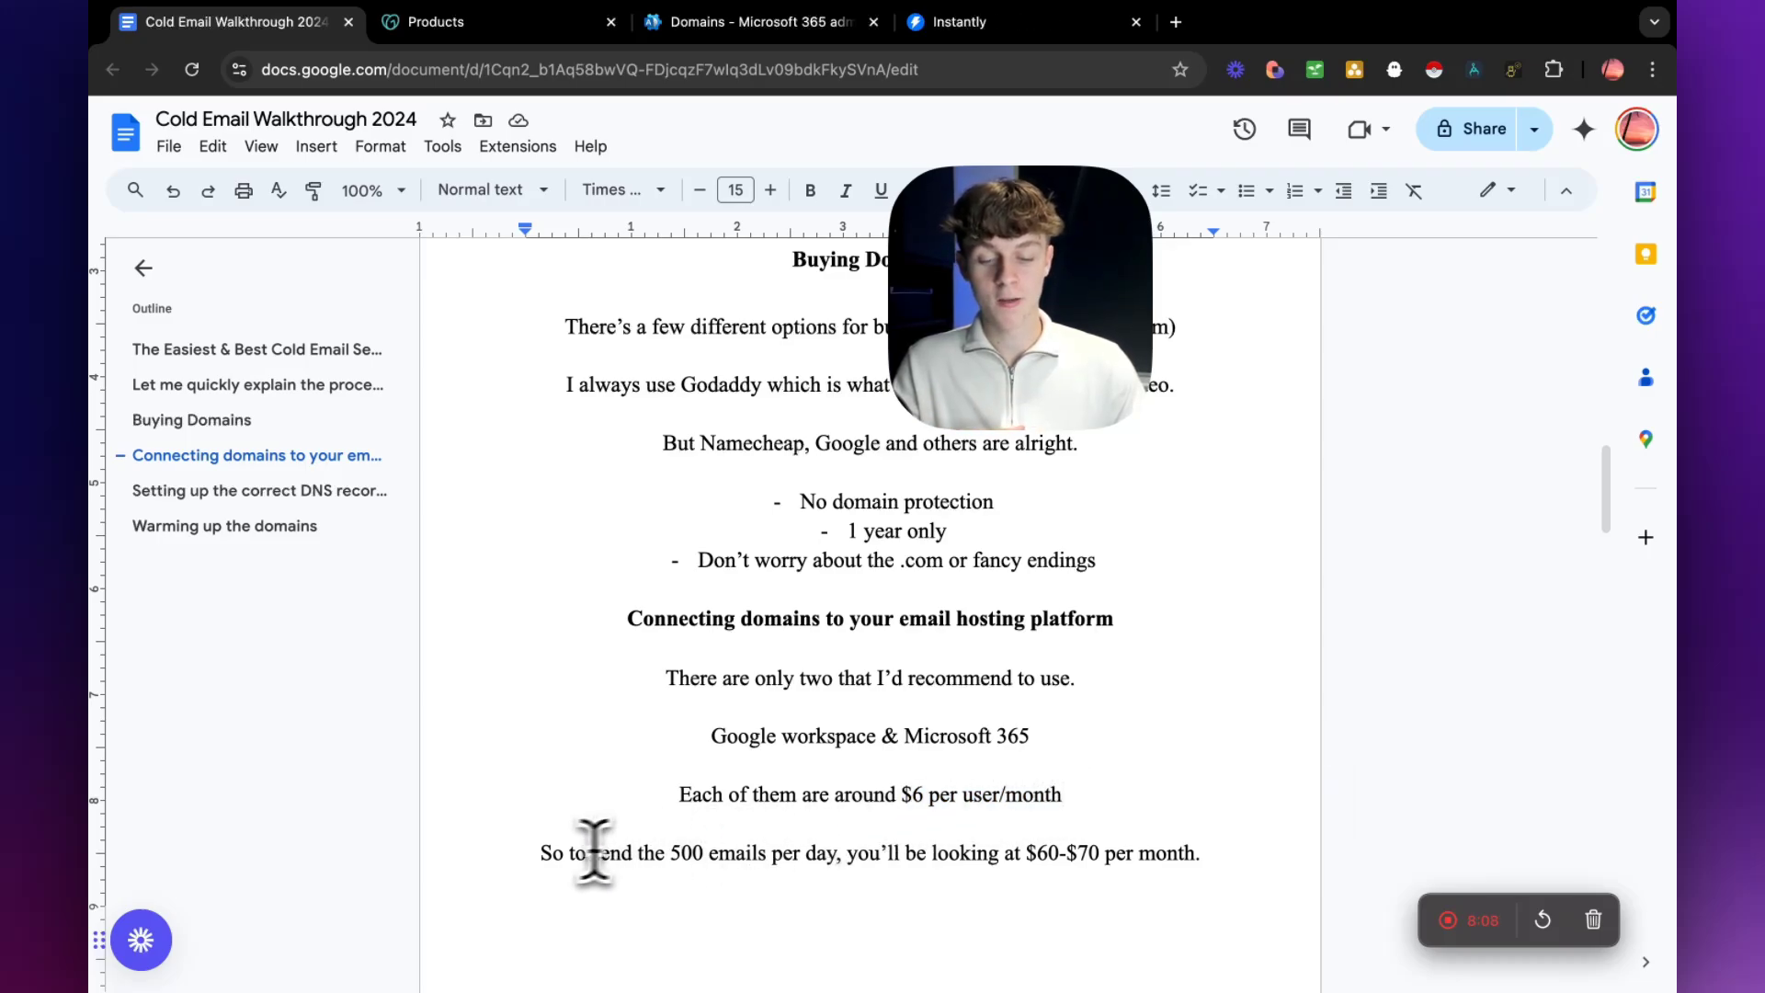
Highlight the 500 emails per day and the $60-$70 monthly cost in the guide's budget sentence.
{"action": "left_click_drag", "start_coordinate": [542, 853], "coordinate": [782, 855]}
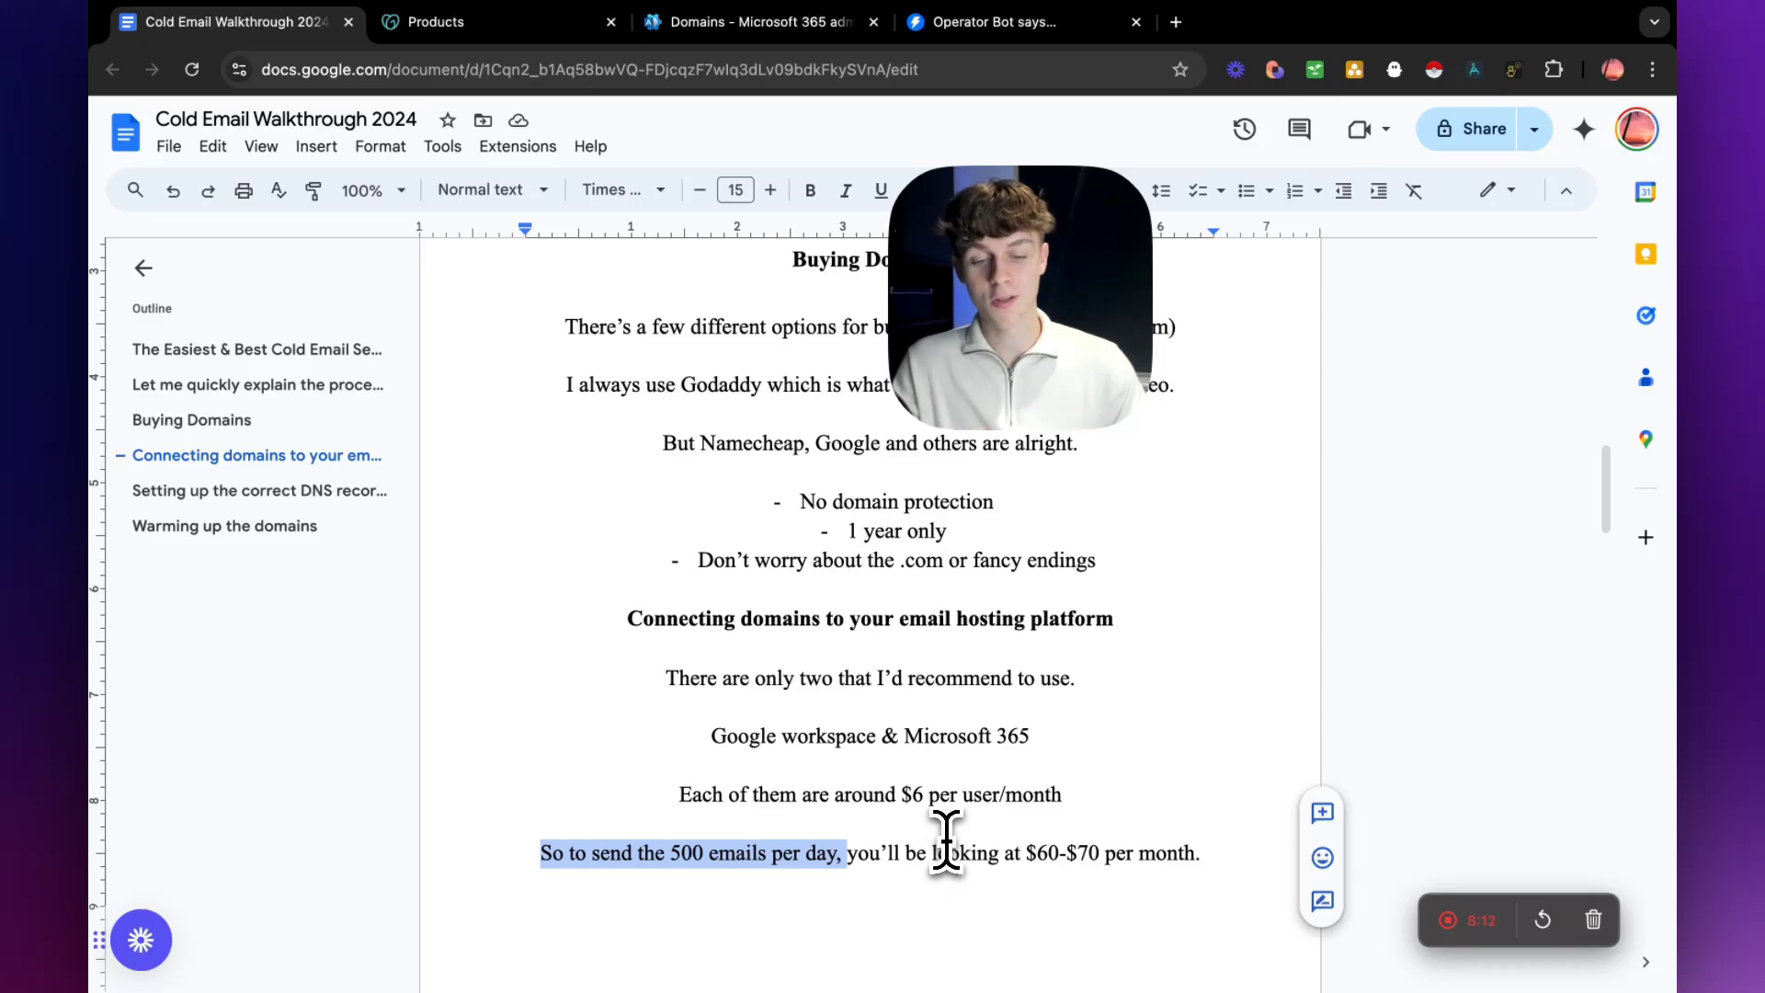
{"action": "scroll", "coordinate": [947, 838], "scroll_direction": "down", "scroll_amount": 2}
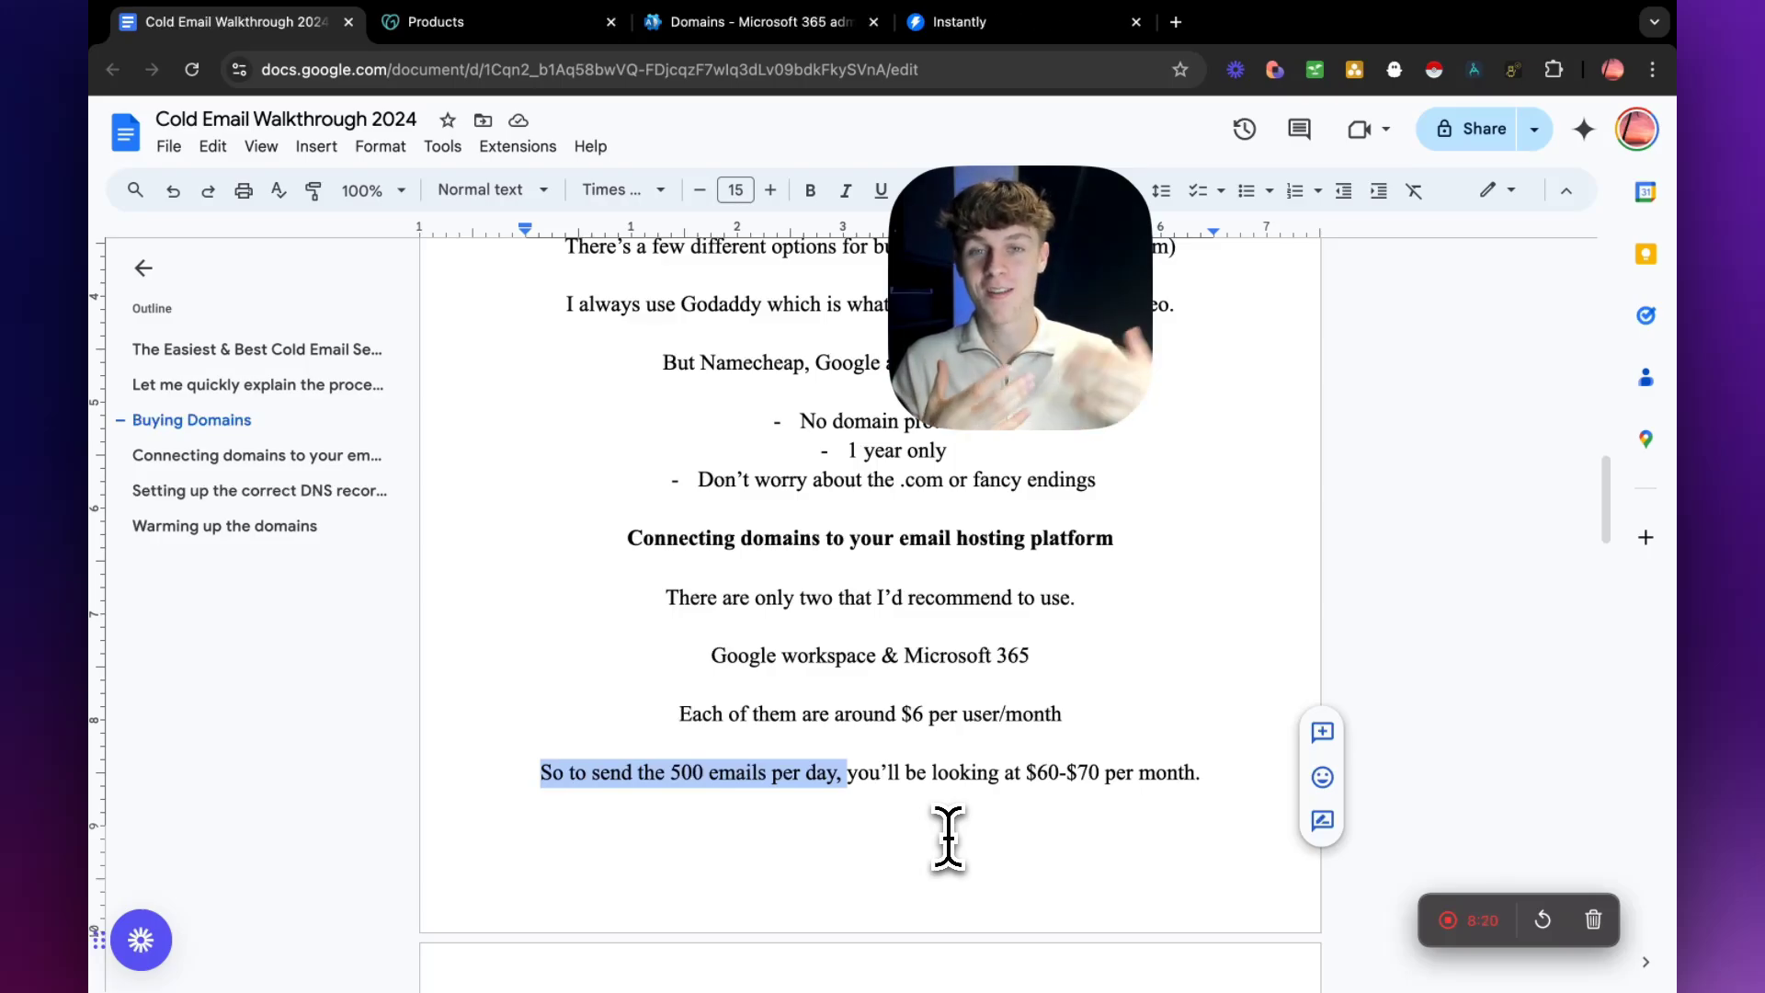
{"action": "scroll", "coordinate": [949, 839], "scroll_direction": "down", "scroll_amount": 3}
{"action": "left_click_drag", "start_coordinate": [1026, 625], "coordinate": [1137, 631]}
{"action": "scroll", "coordinate": [993, 736], "scroll_direction": "down", "scroll_amount": 2}
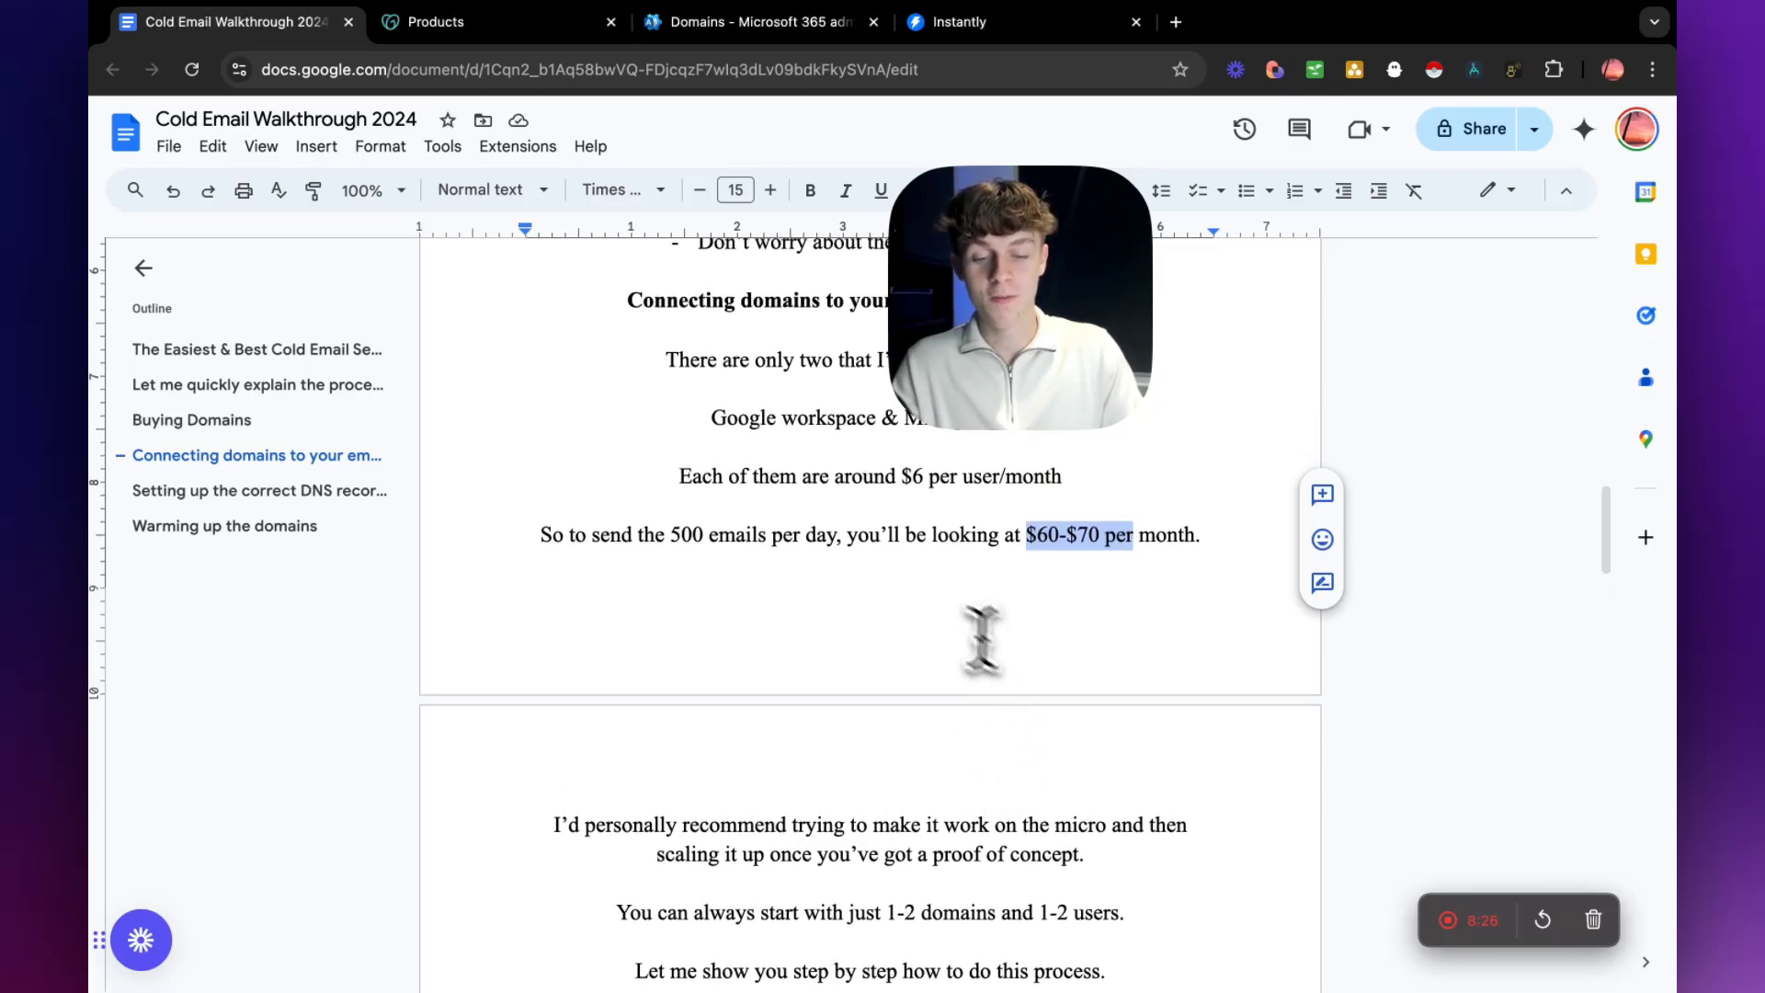
{"action": "left_click_drag", "start_coordinate": [643, 536], "coordinate": [823, 542]}
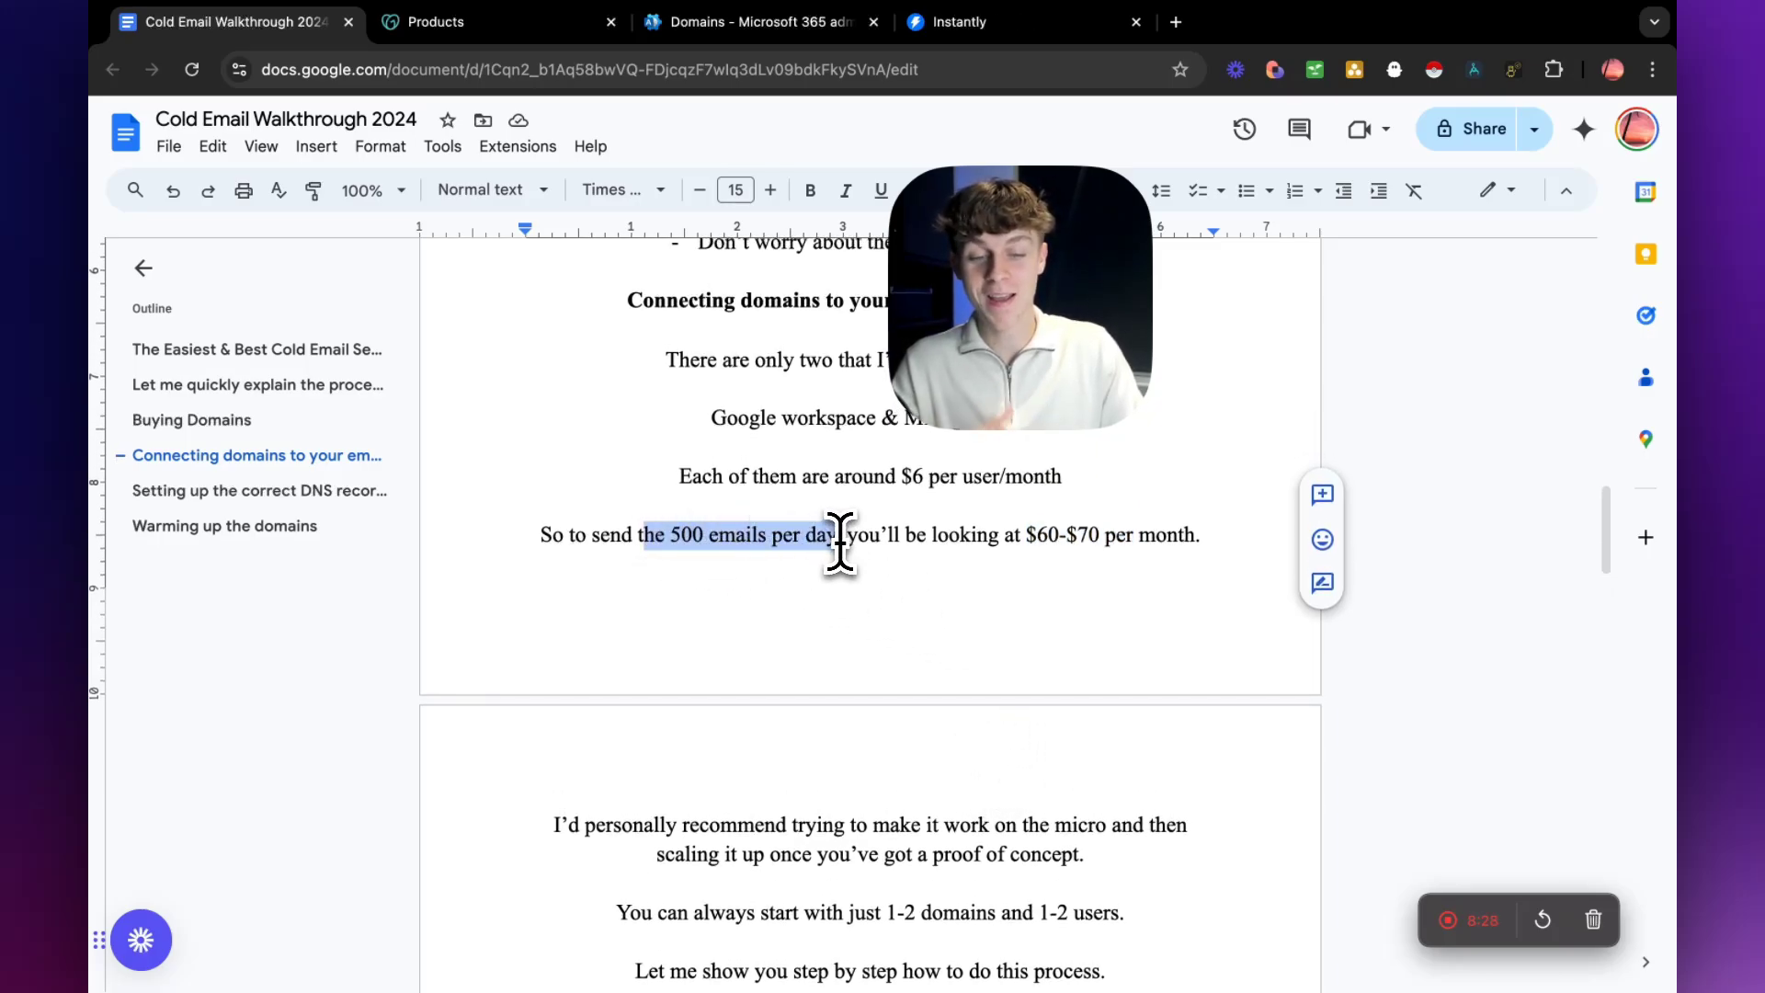
{"action": "left_click_drag", "start_coordinate": [1027, 536], "coordinate": [1074, 537]}
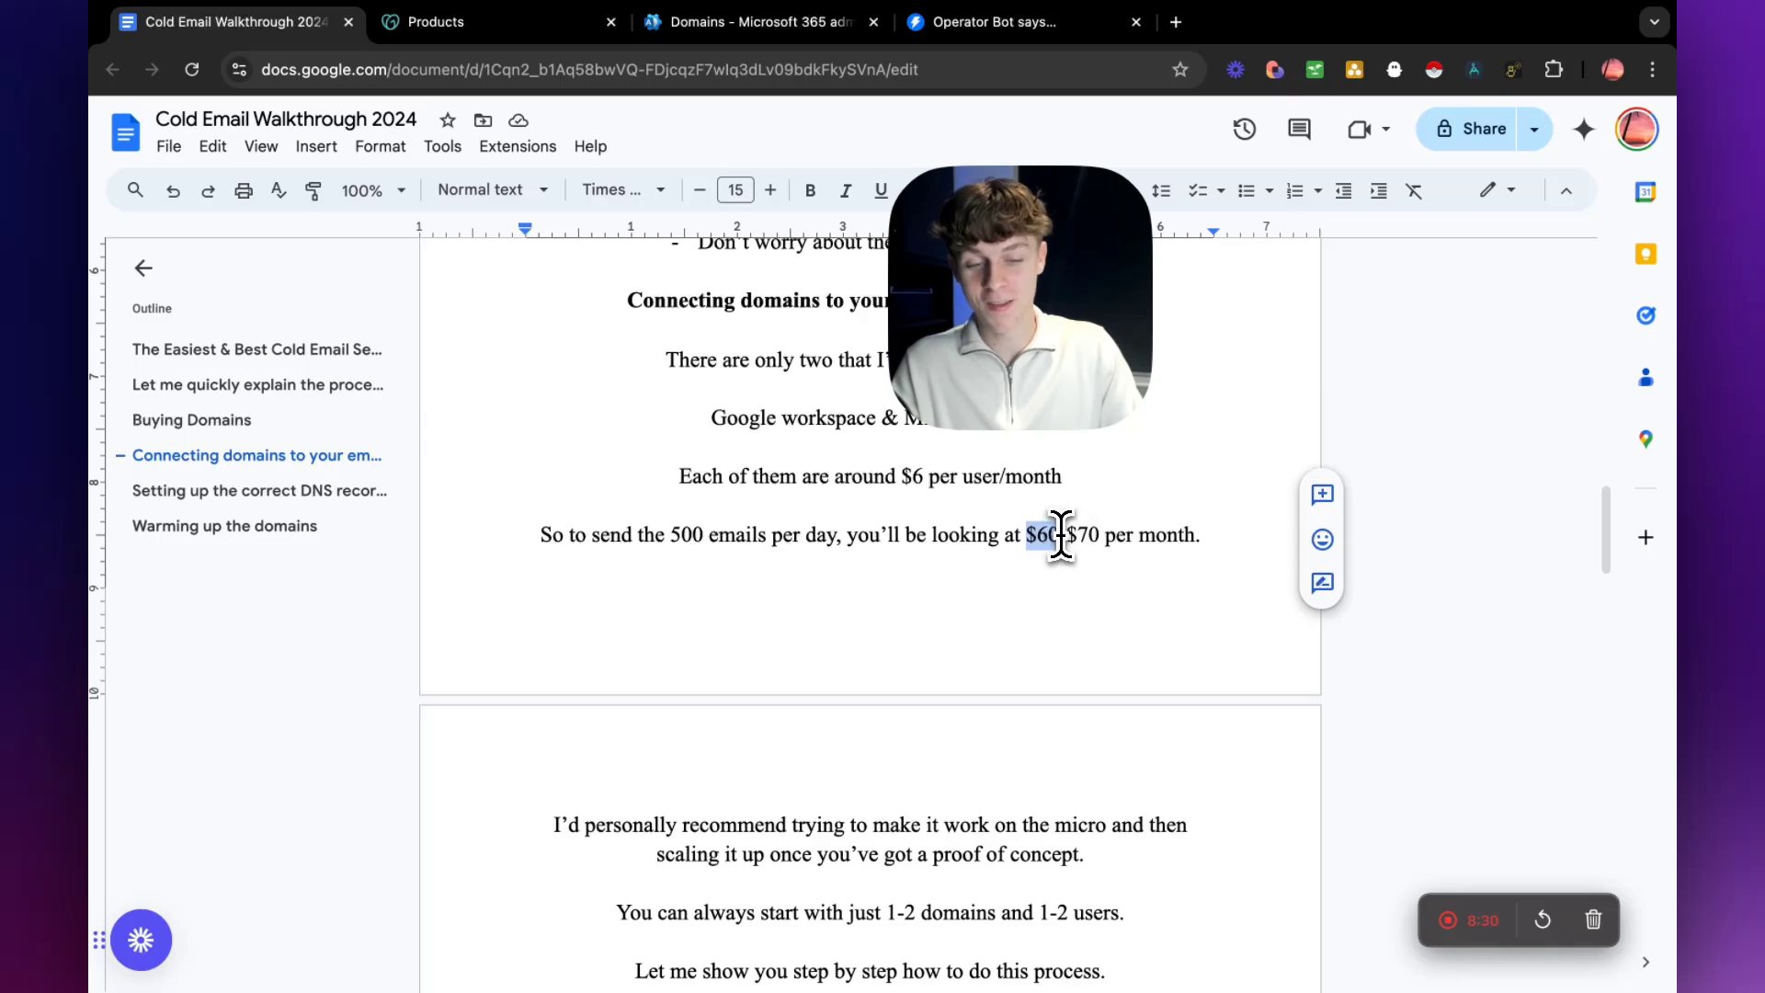
Highlight the advice on starting at micro scale with 1-2 domains and 1-2 users, and the line introducing the step-by-step process.
{"action": "scroll", "coordinate": [985, 599], "scroll_direction": "down", "scroll_amount": 3}
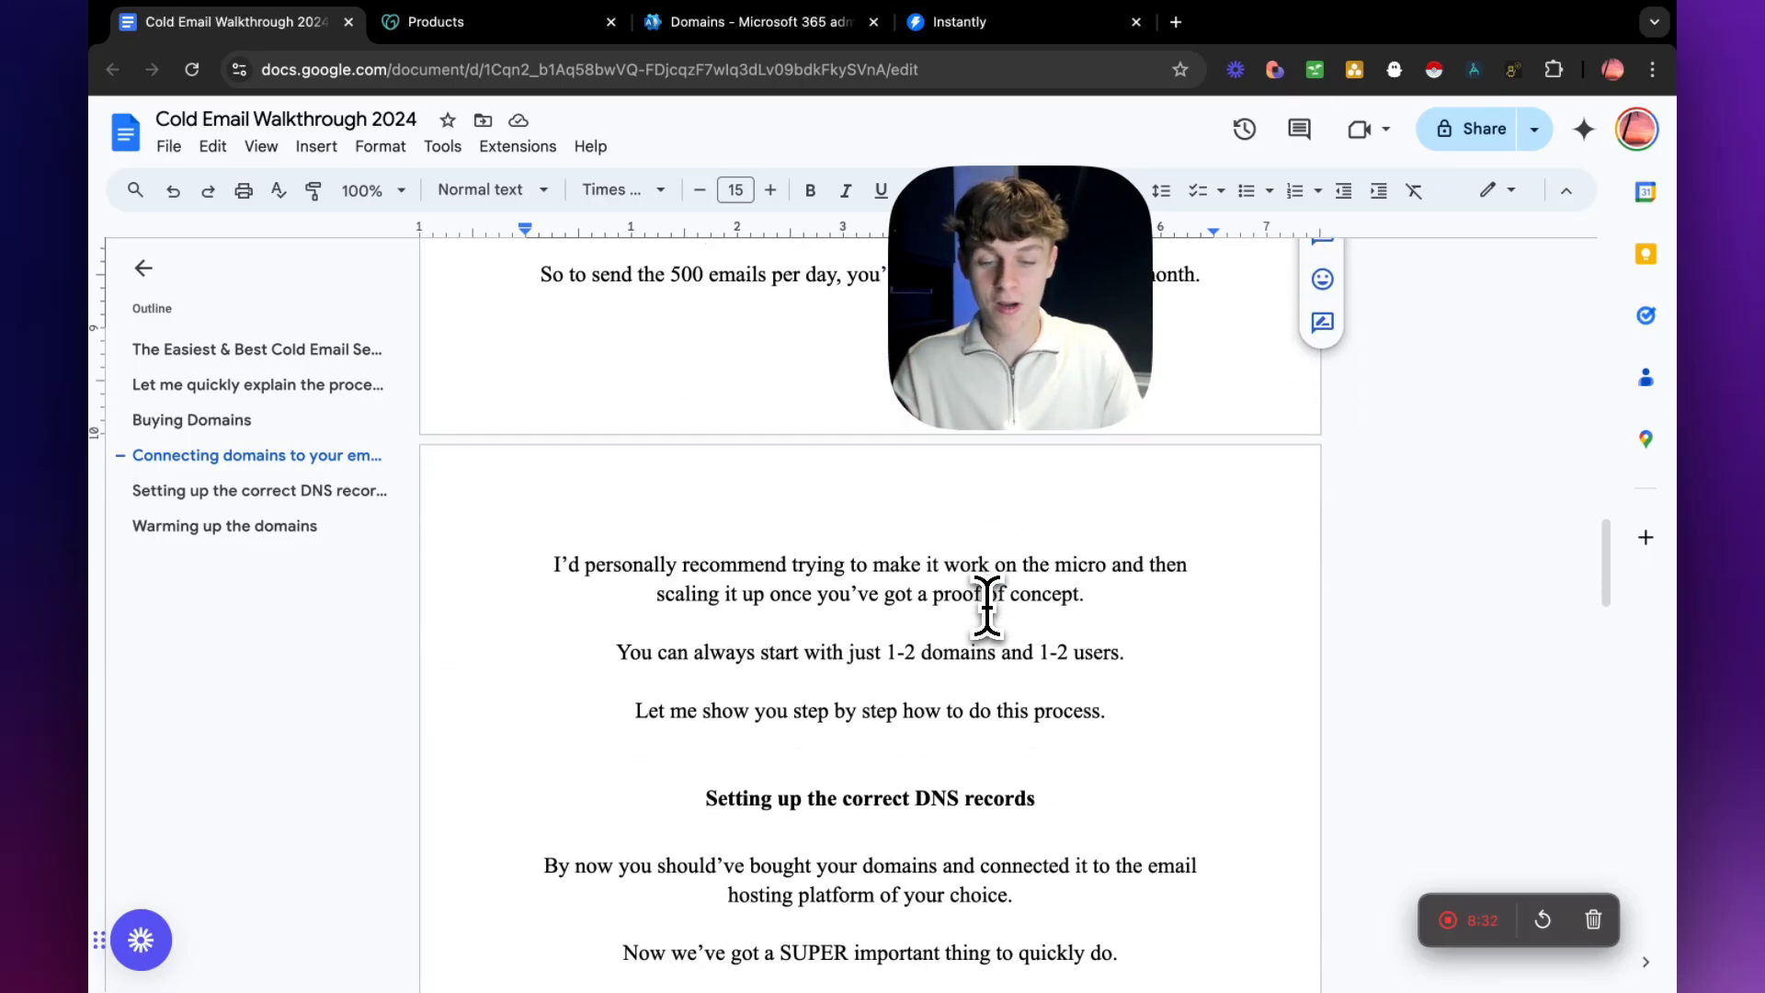
{"action": "left_click_drag", "start_coordinate": [556, 564], "coordinate": [855, 568]}
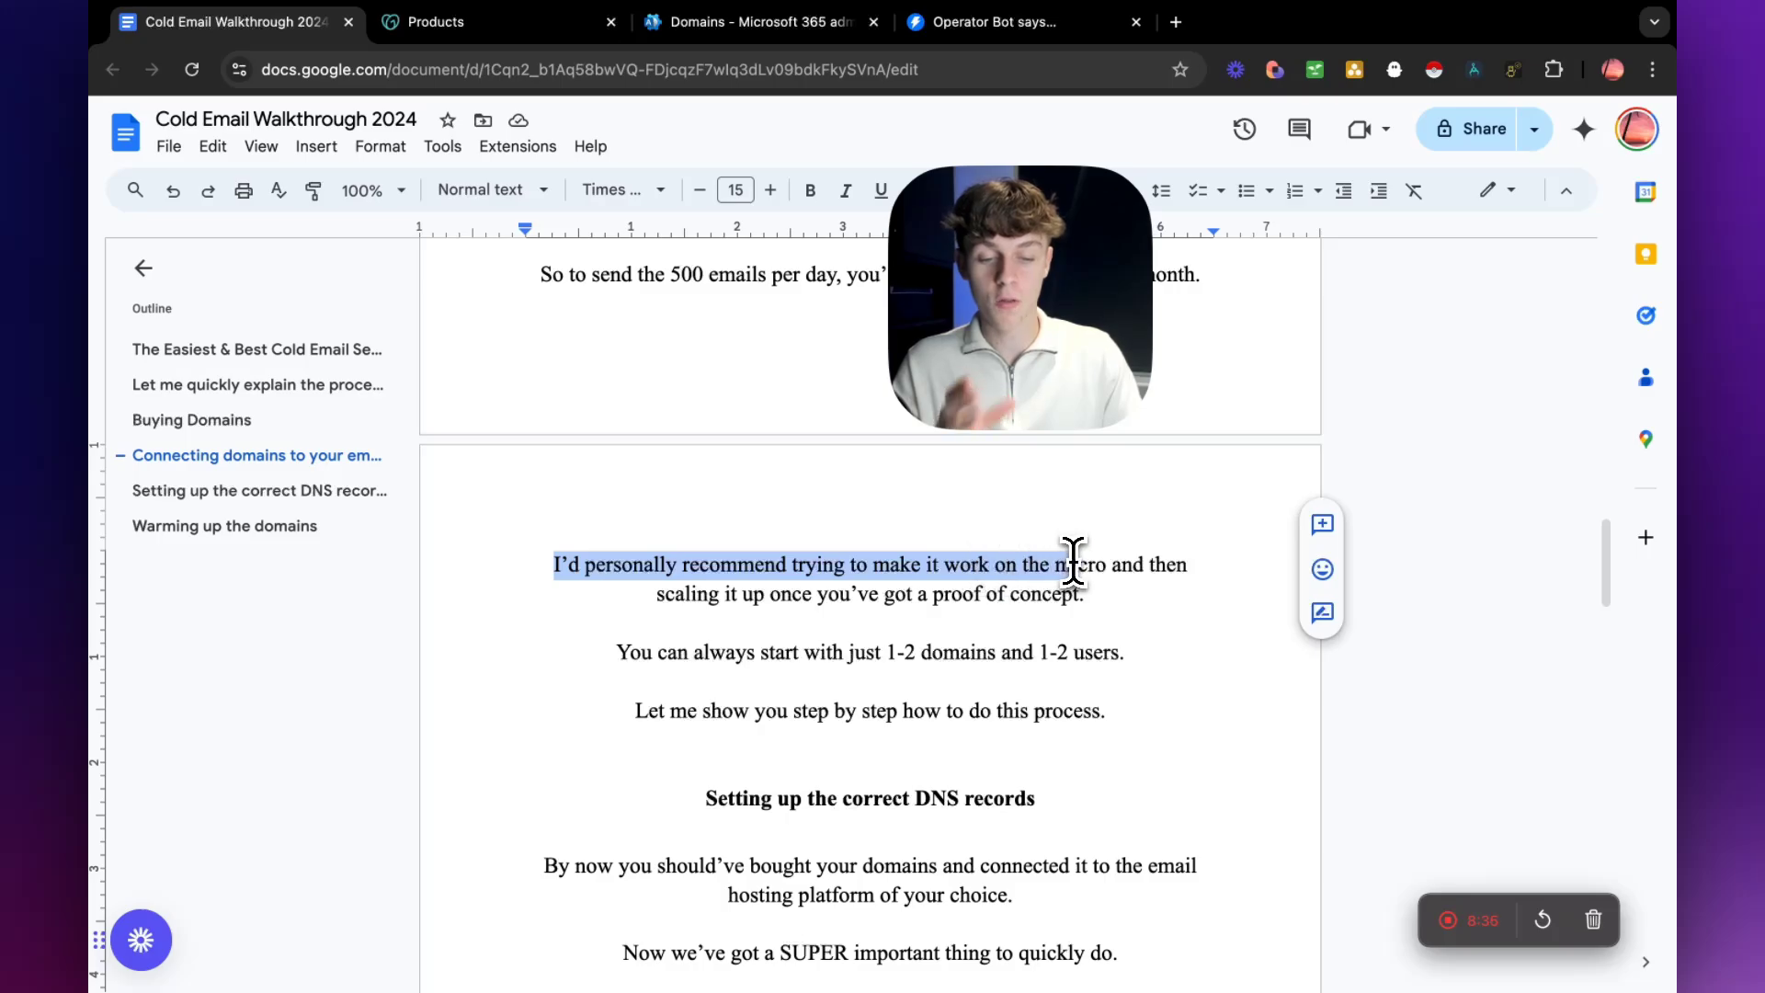
{"action": "left_click_drag", "start_coordinate": [1085, 594], "coordinate": [691, 598]}
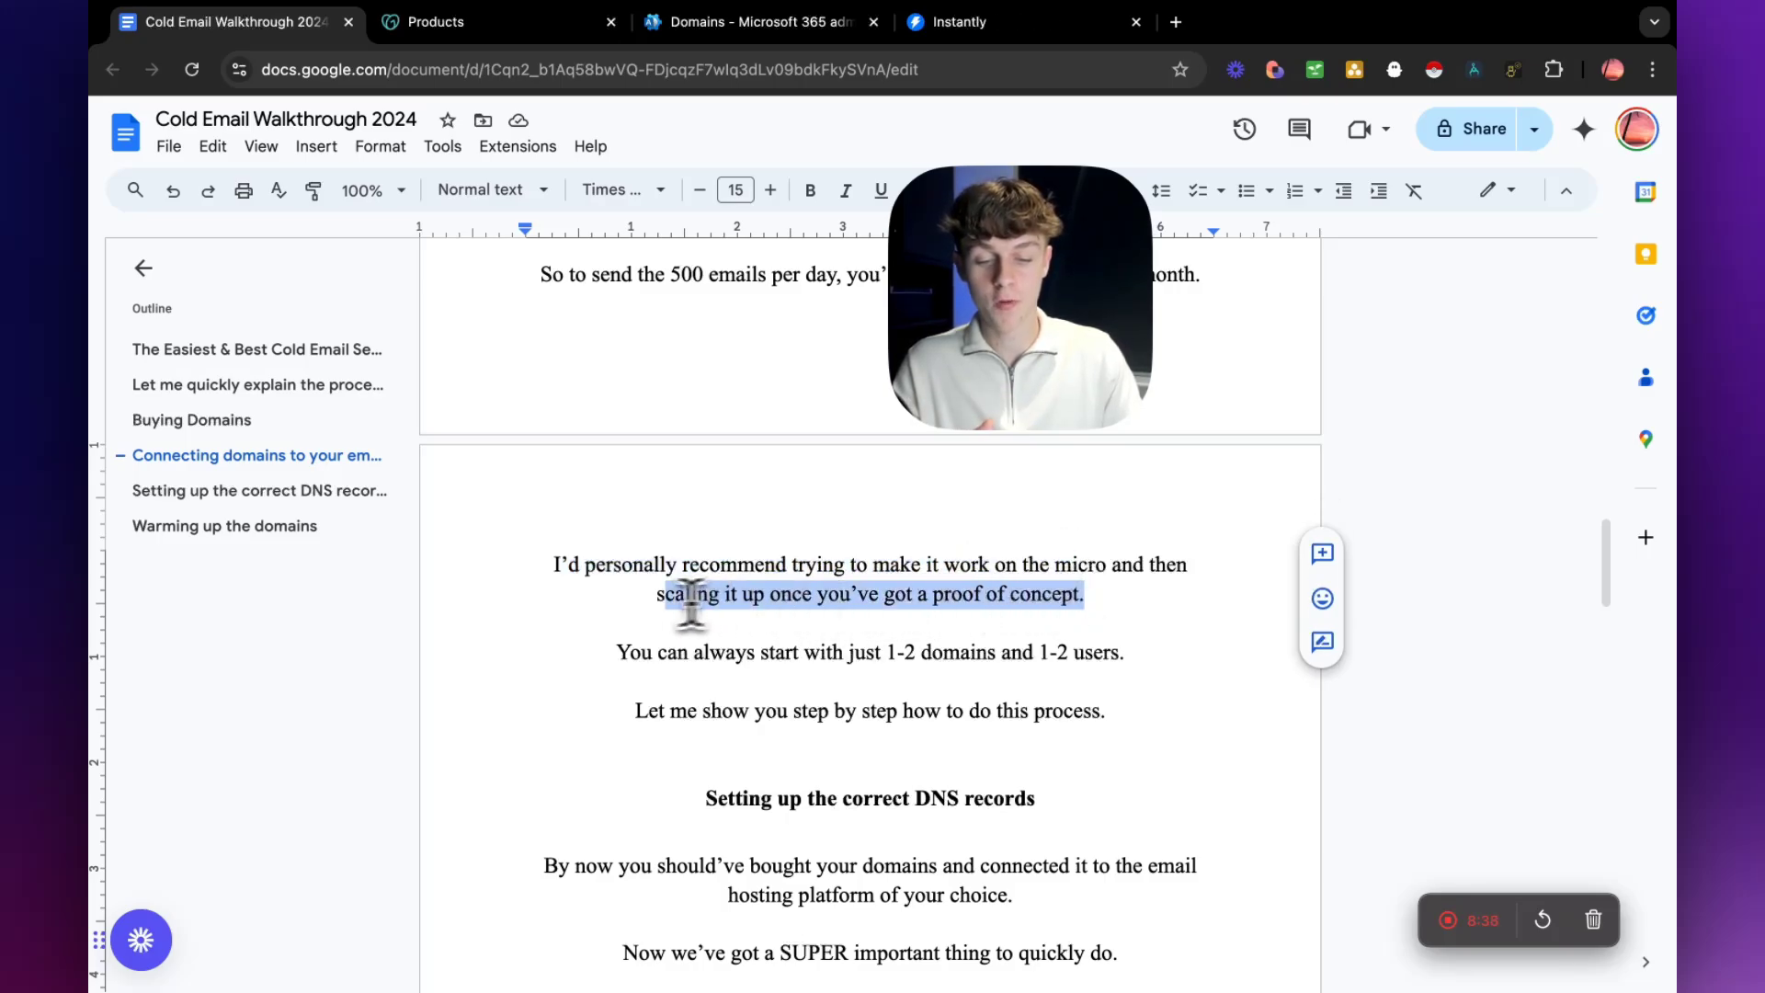
{"action": "left_click_drag", "start_coordinate": [650, 653], "coordinate": [909, 653]}
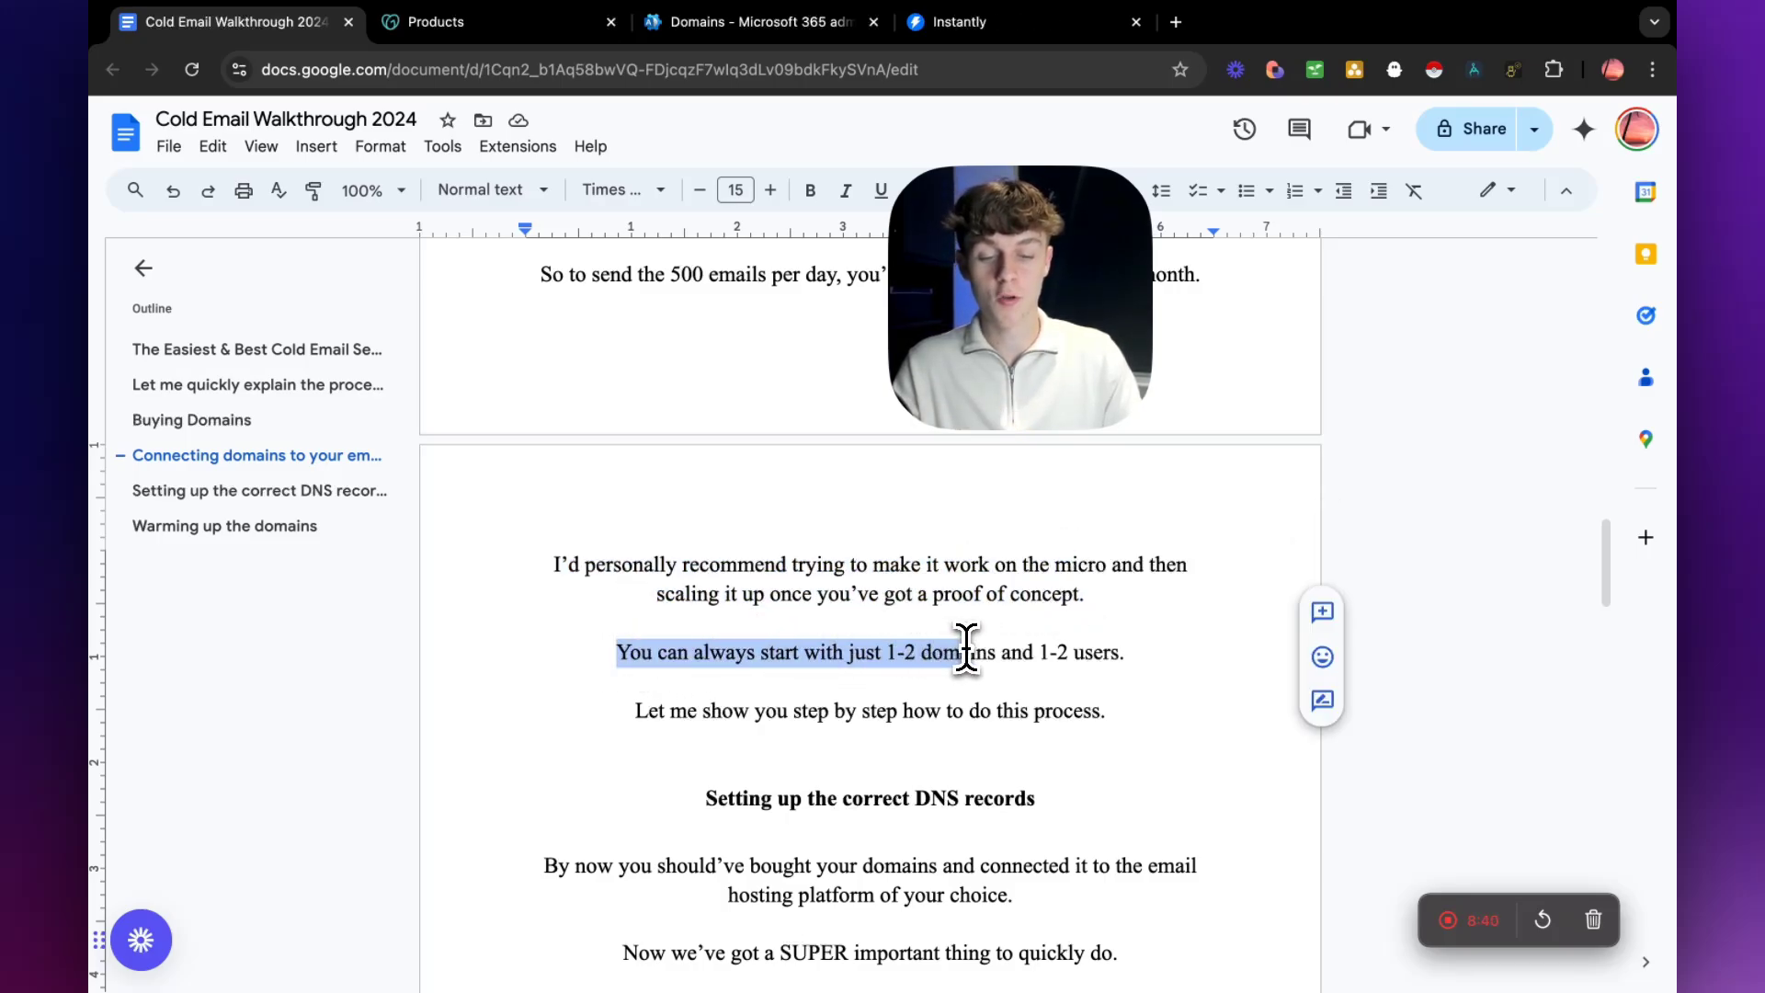
{"action": "left_click_drag", "start_coordinate": [1040, 653], "coordinate": [1097, 655]}
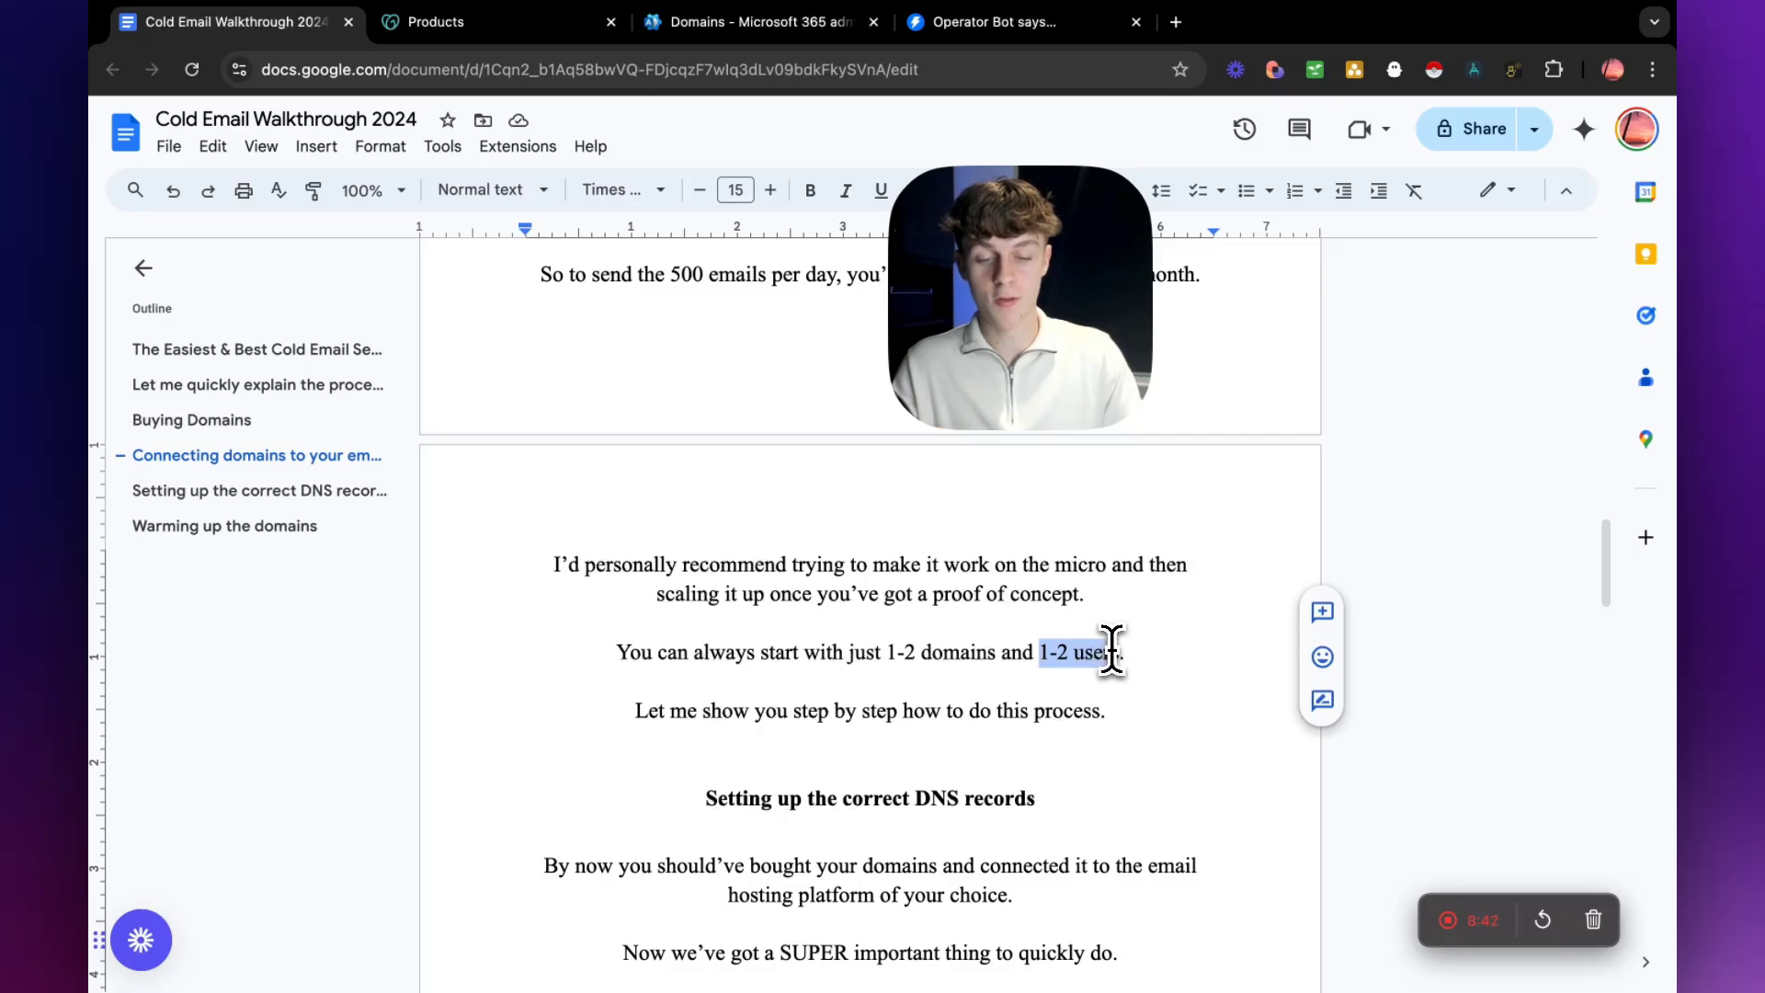
{"action": "scroll", "coordinate": [1084, 653], "scroll_direction": "down", "scroll_amount": 1}
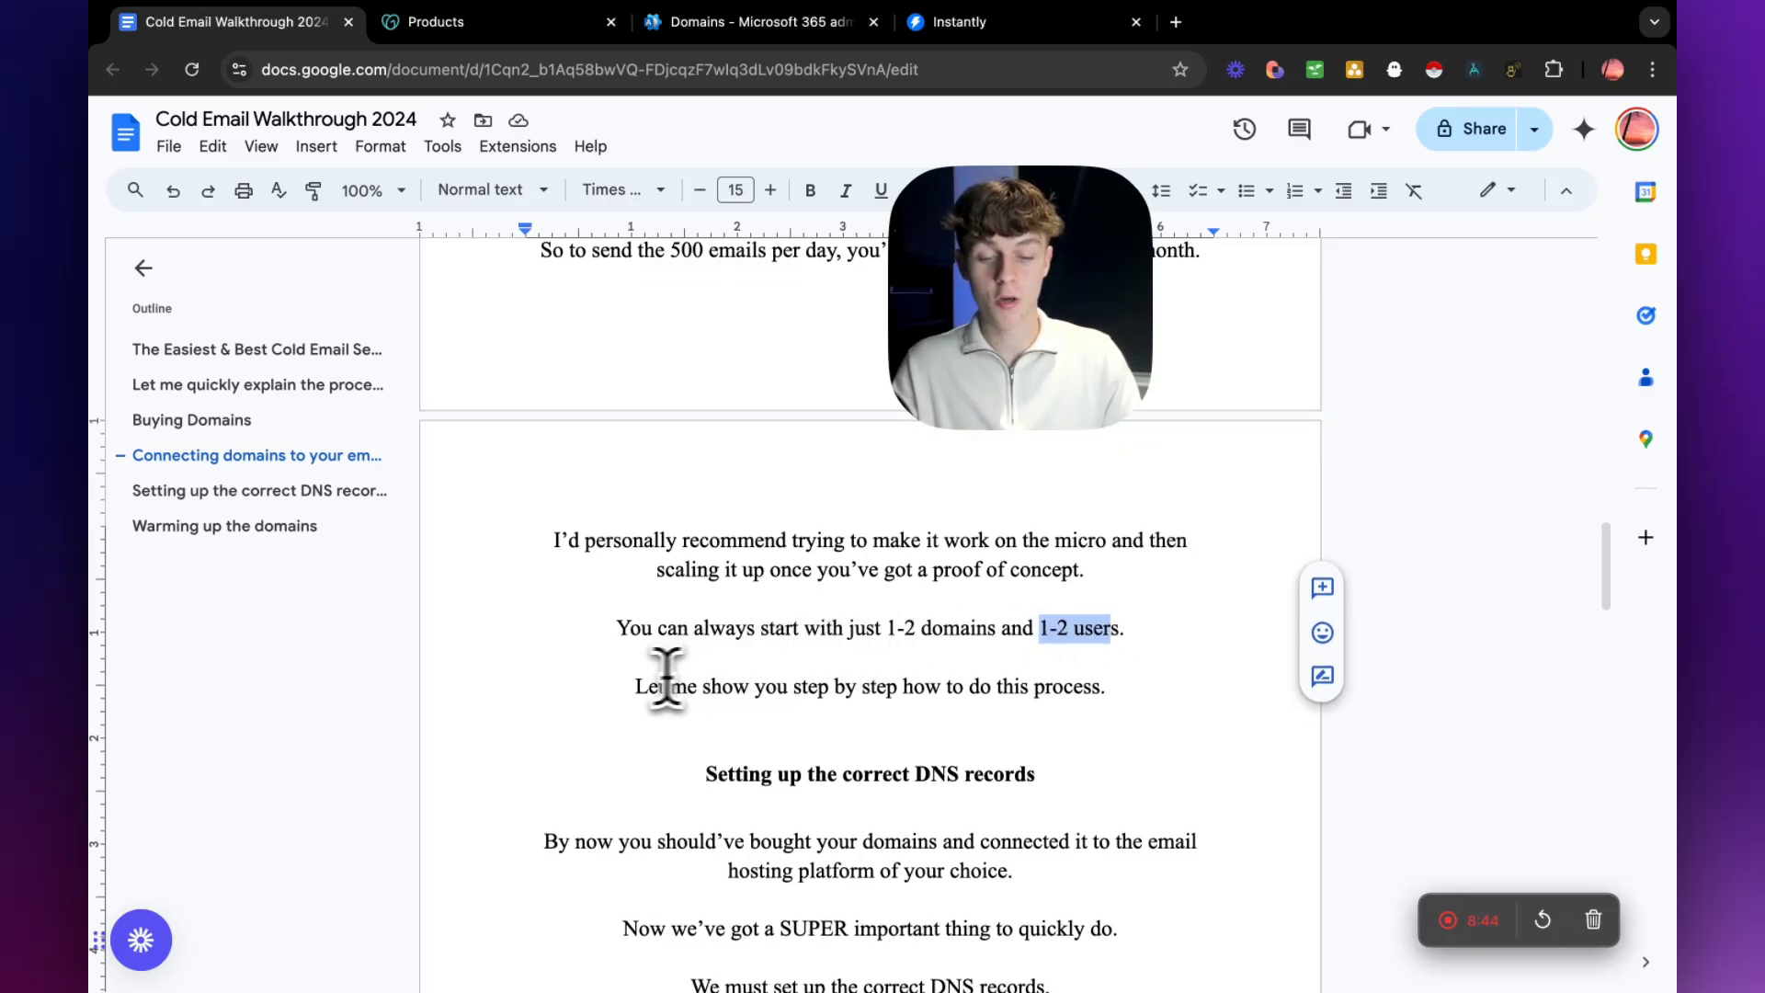
{"action": "left_click_drag", "start_coordinate": [636, 686], "coordinate": [1069, 686]}
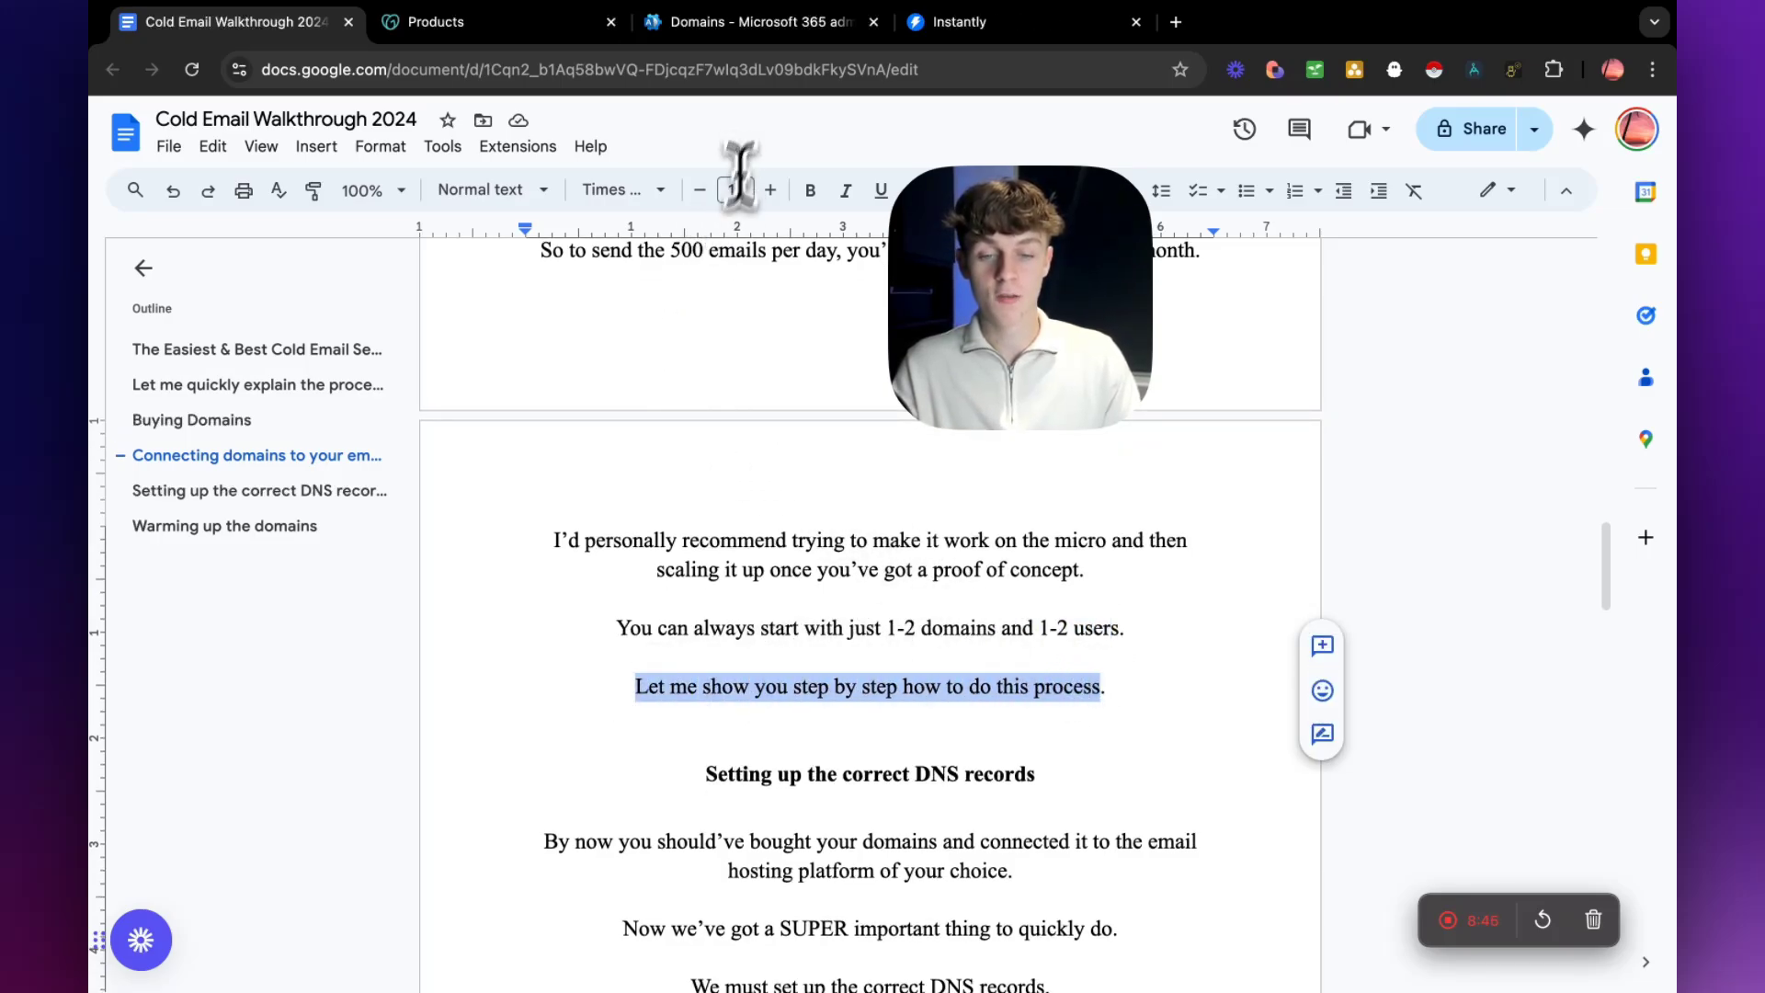
Switch to the Domains page of the Microsoft 365 admin center and highlight admin.microsoft.com in its web address.
{"action": "scroll", "coordinate": [650, 382], "scroll_direction": "up", "scroll_amount": 3}
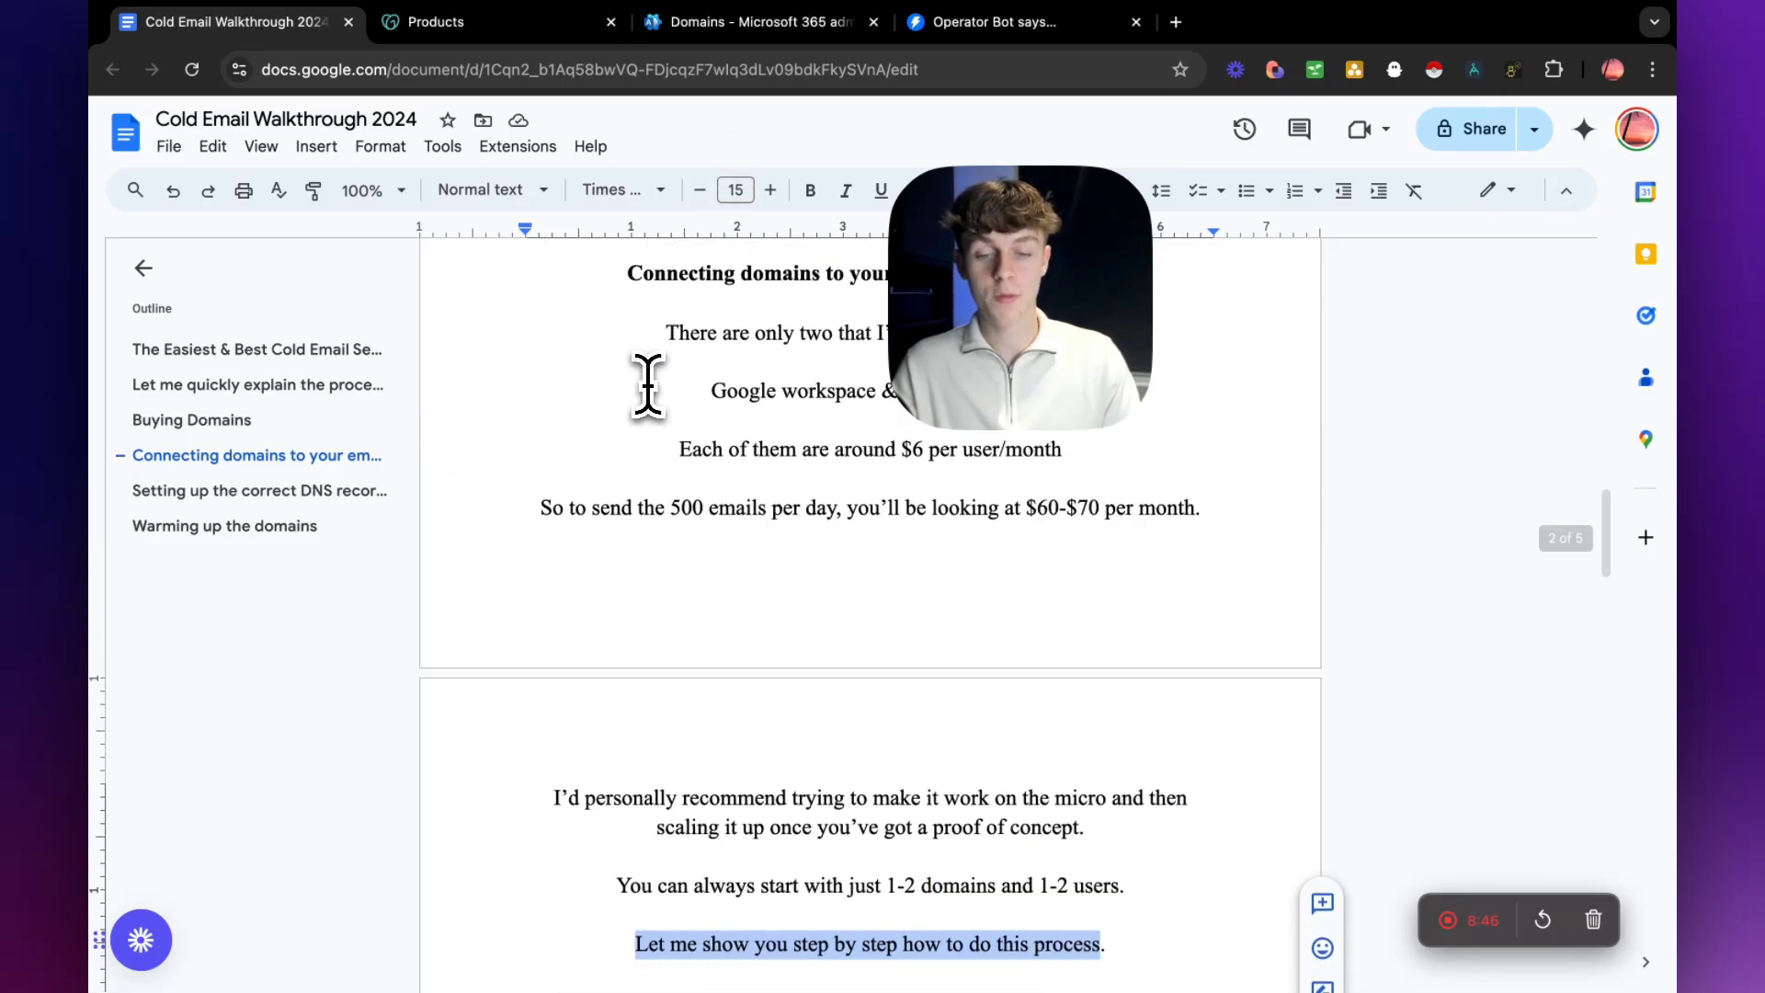
{"action": "left_click", "coordinate": [752, 27]}
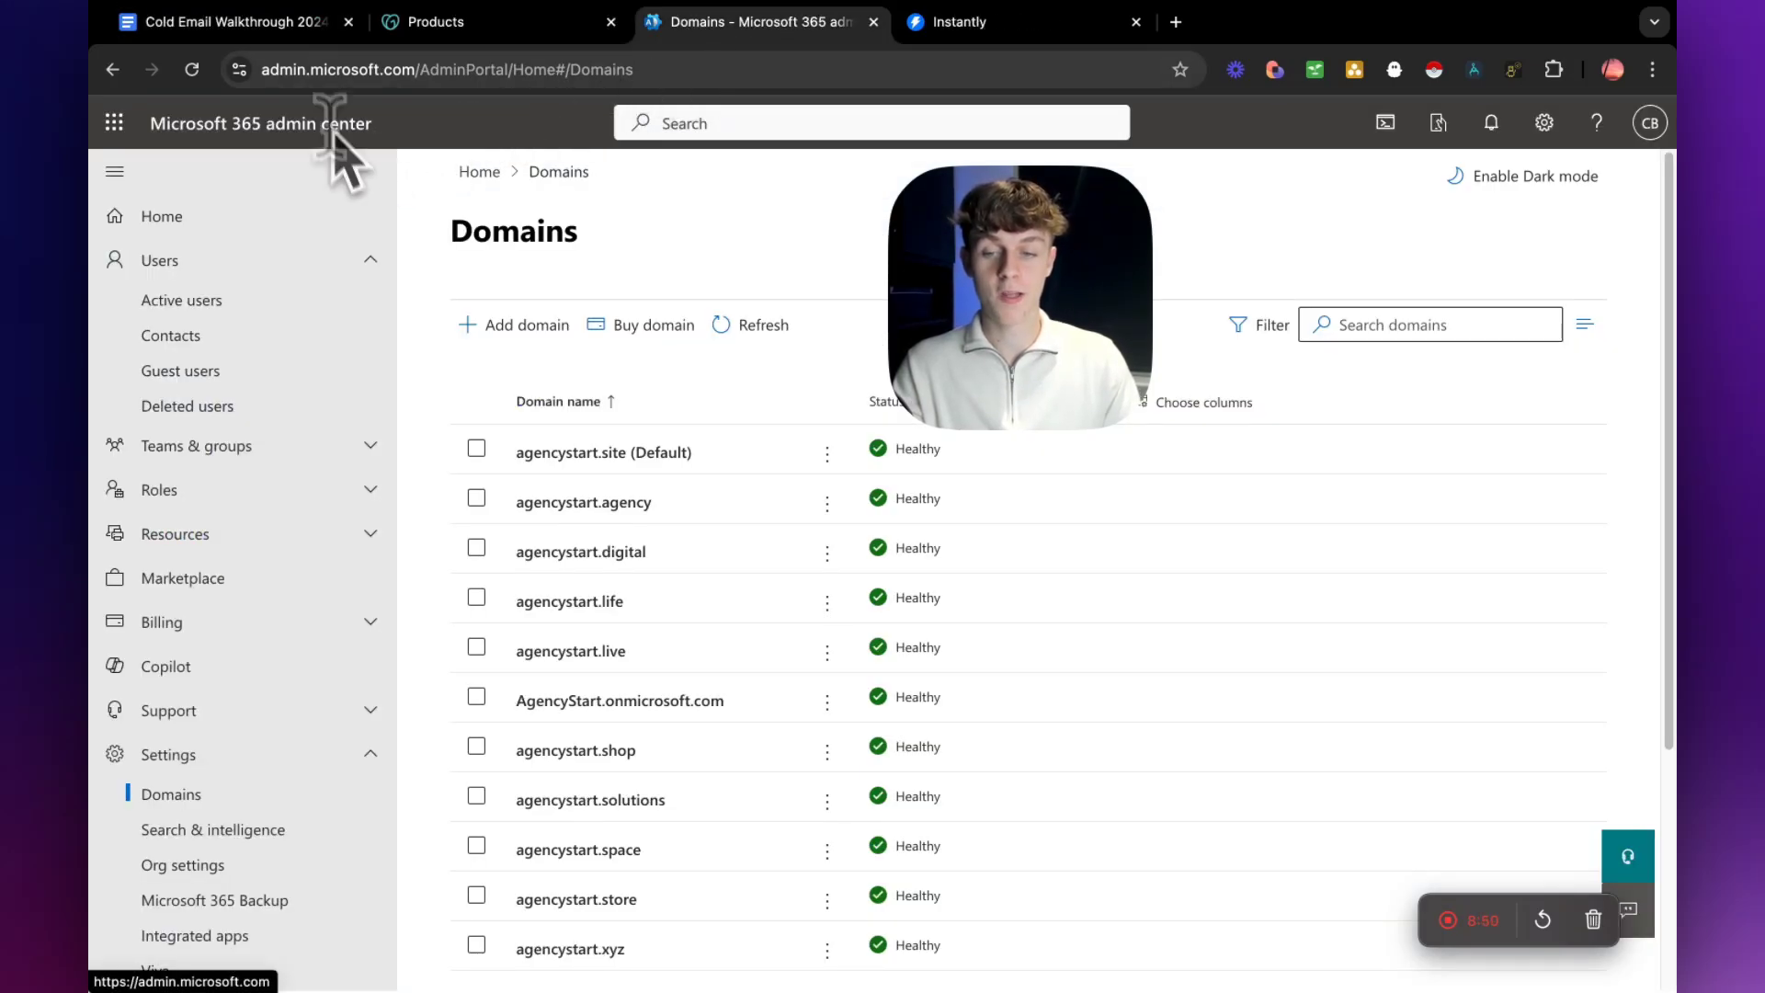
{"action": "double_click", "coordinate": [324, 69]}
{"action": "left_click_drag", "start_coordinate": [469, 70], "coordinate": [262, 73]}
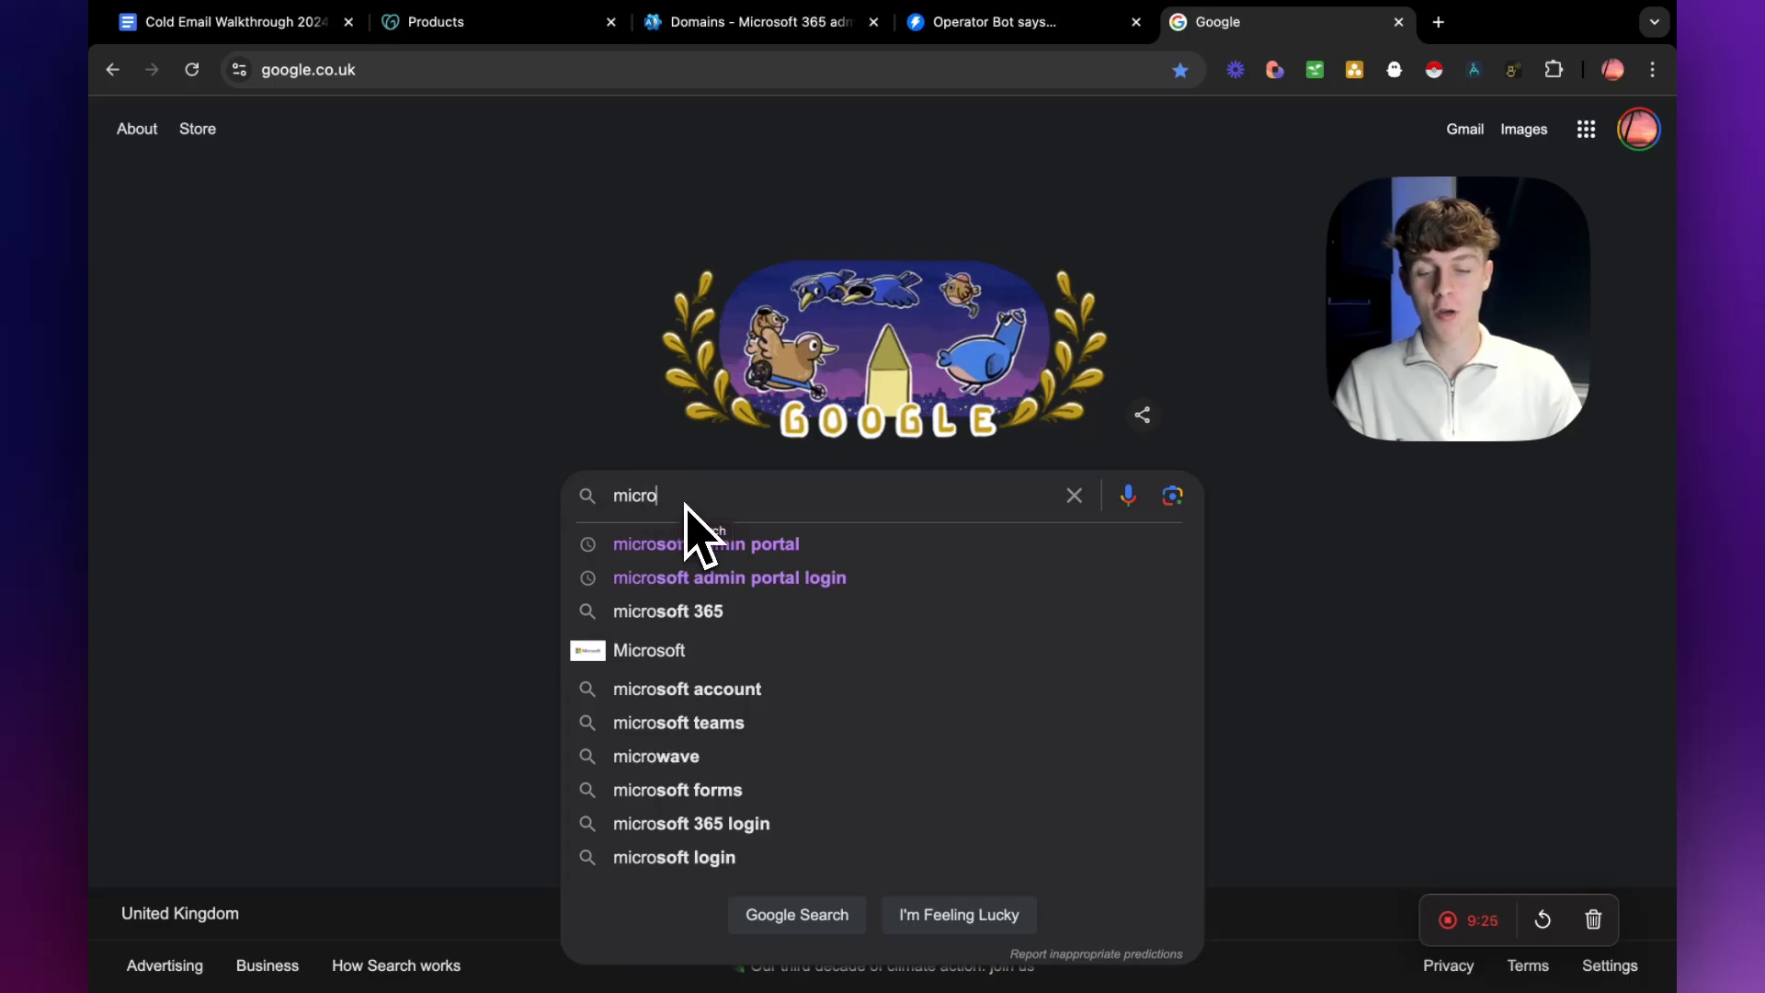
Search Google for "microsoft admin portal" and highlight the Microsoft 365 Administration result.
{"action": "left_click", "coordinate": [651, 546]}
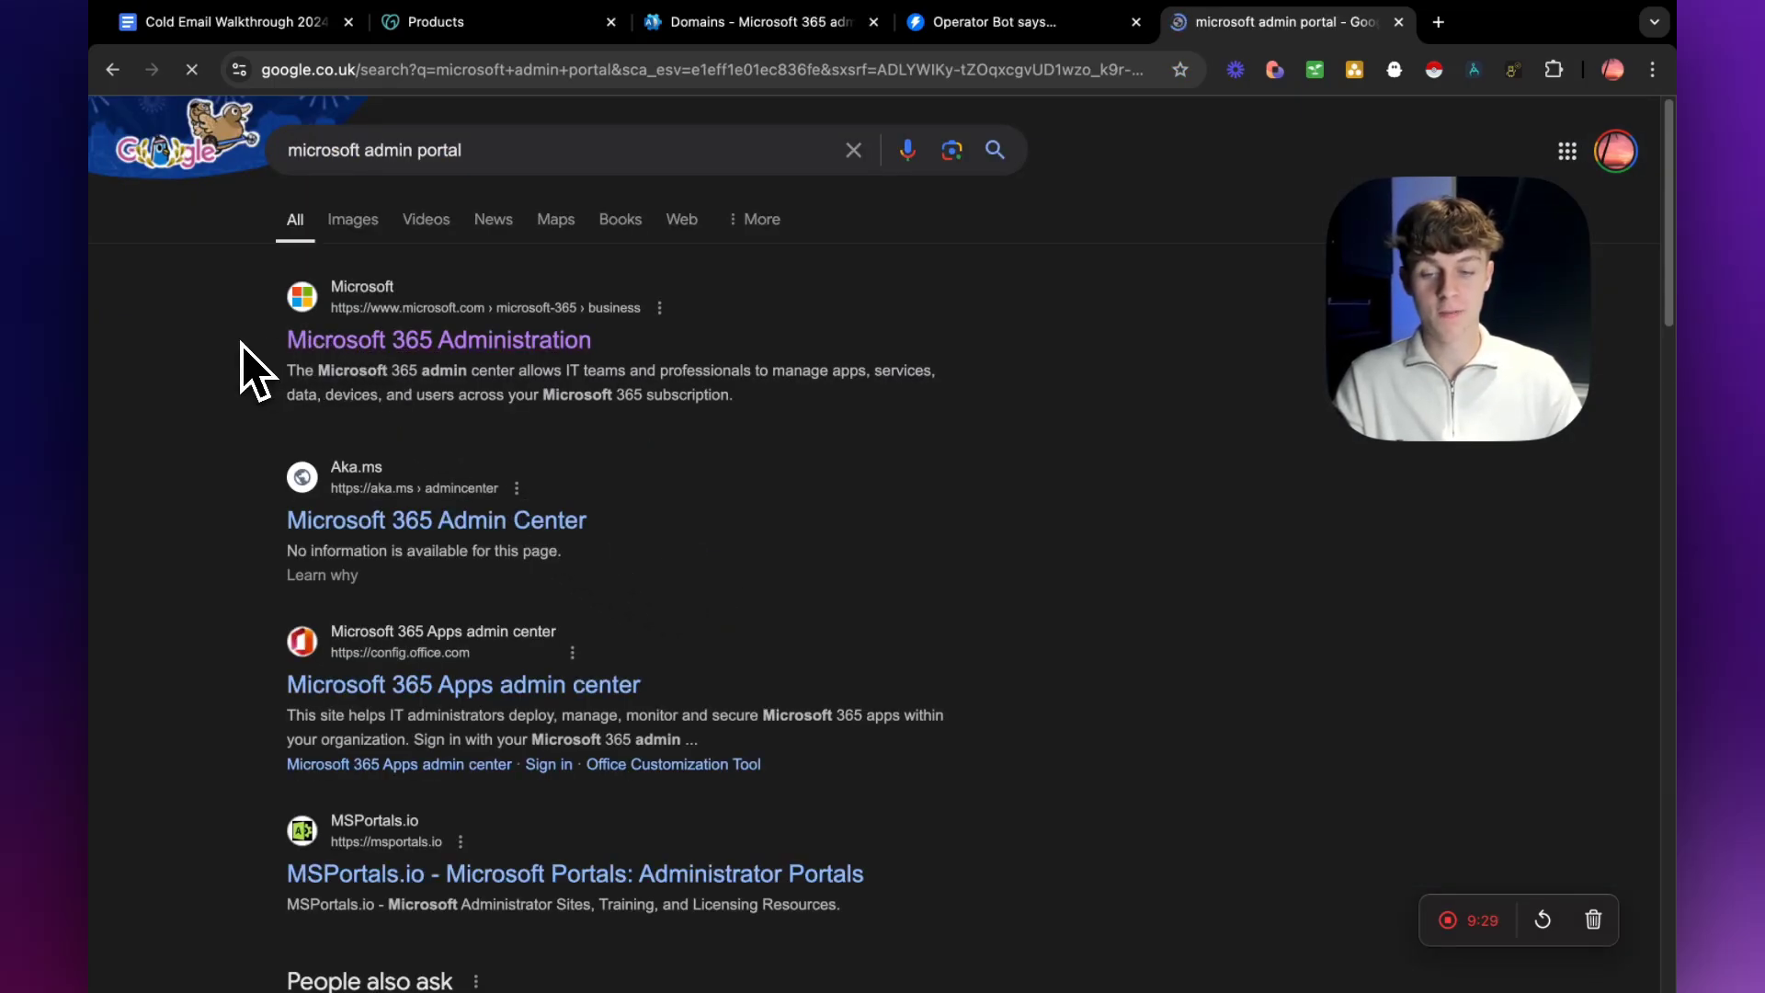
{"action": "left_click_drag", "start_coordinate": [245, 342], "coordinate": [714, 342]}
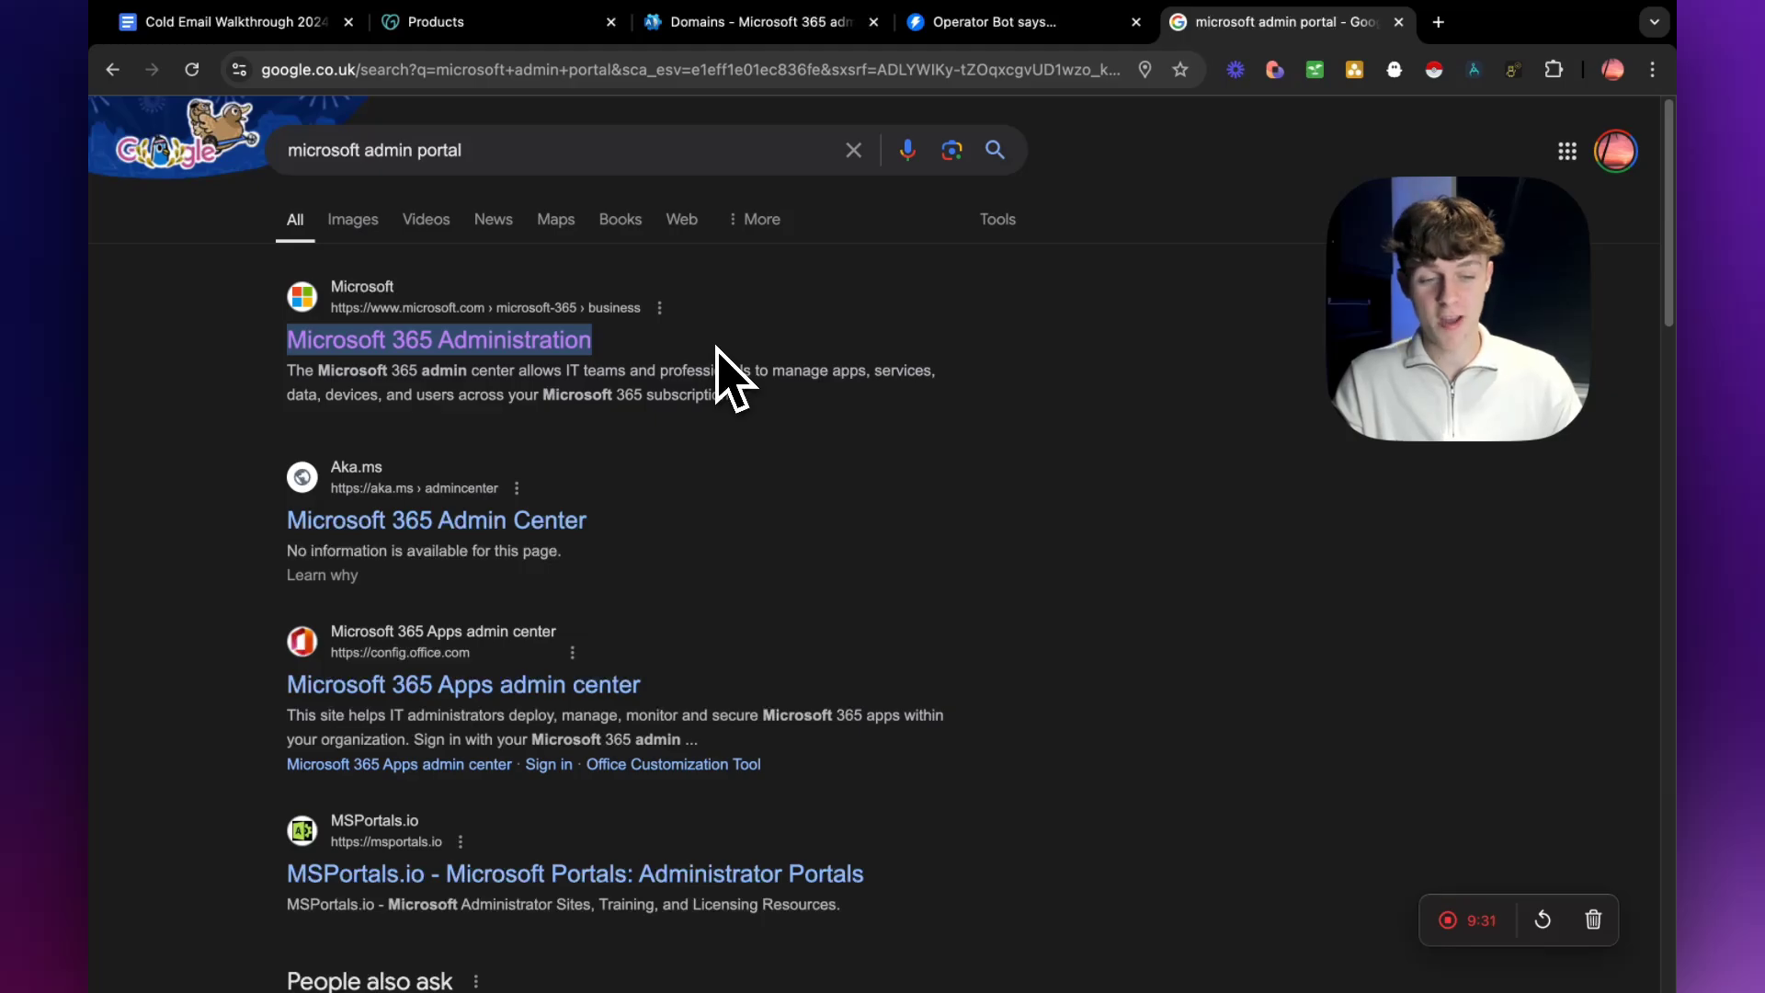
Return to the Microsoft 365 admin center's Domains page and start adding a domain.
{"action": "left_click", "coordinate": [748, 26]}
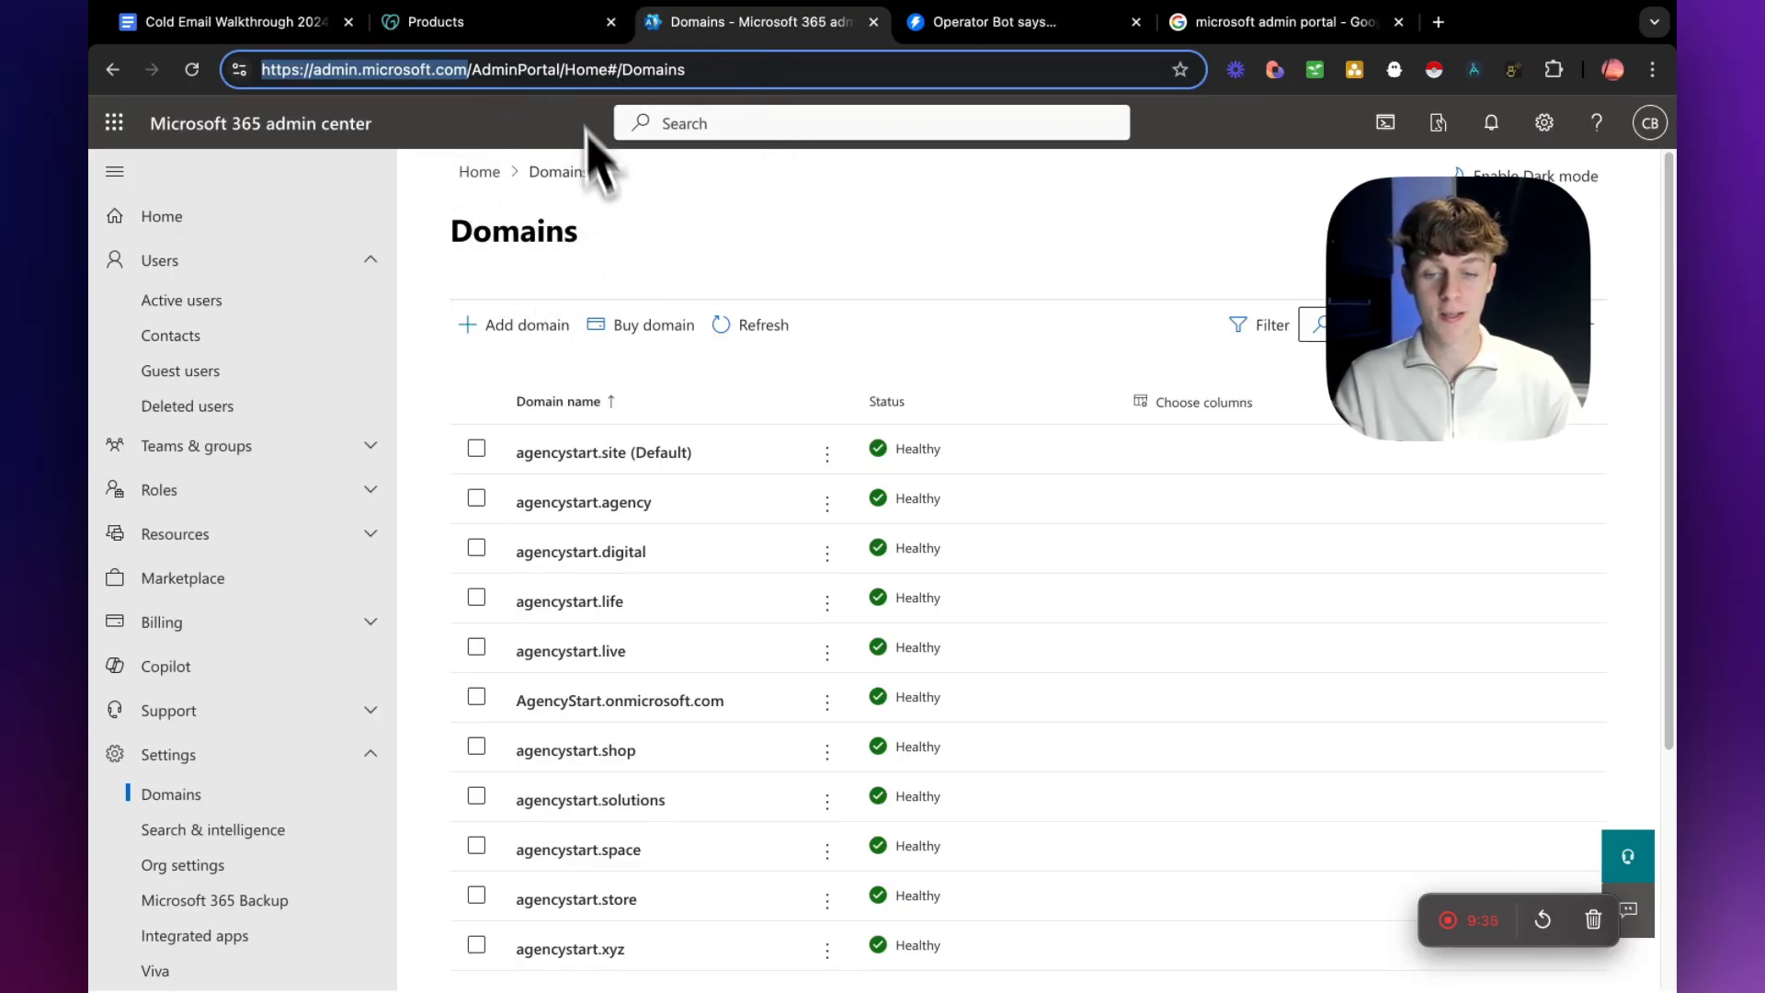
{"action": "left_click", "coordinate": [658, 247]}
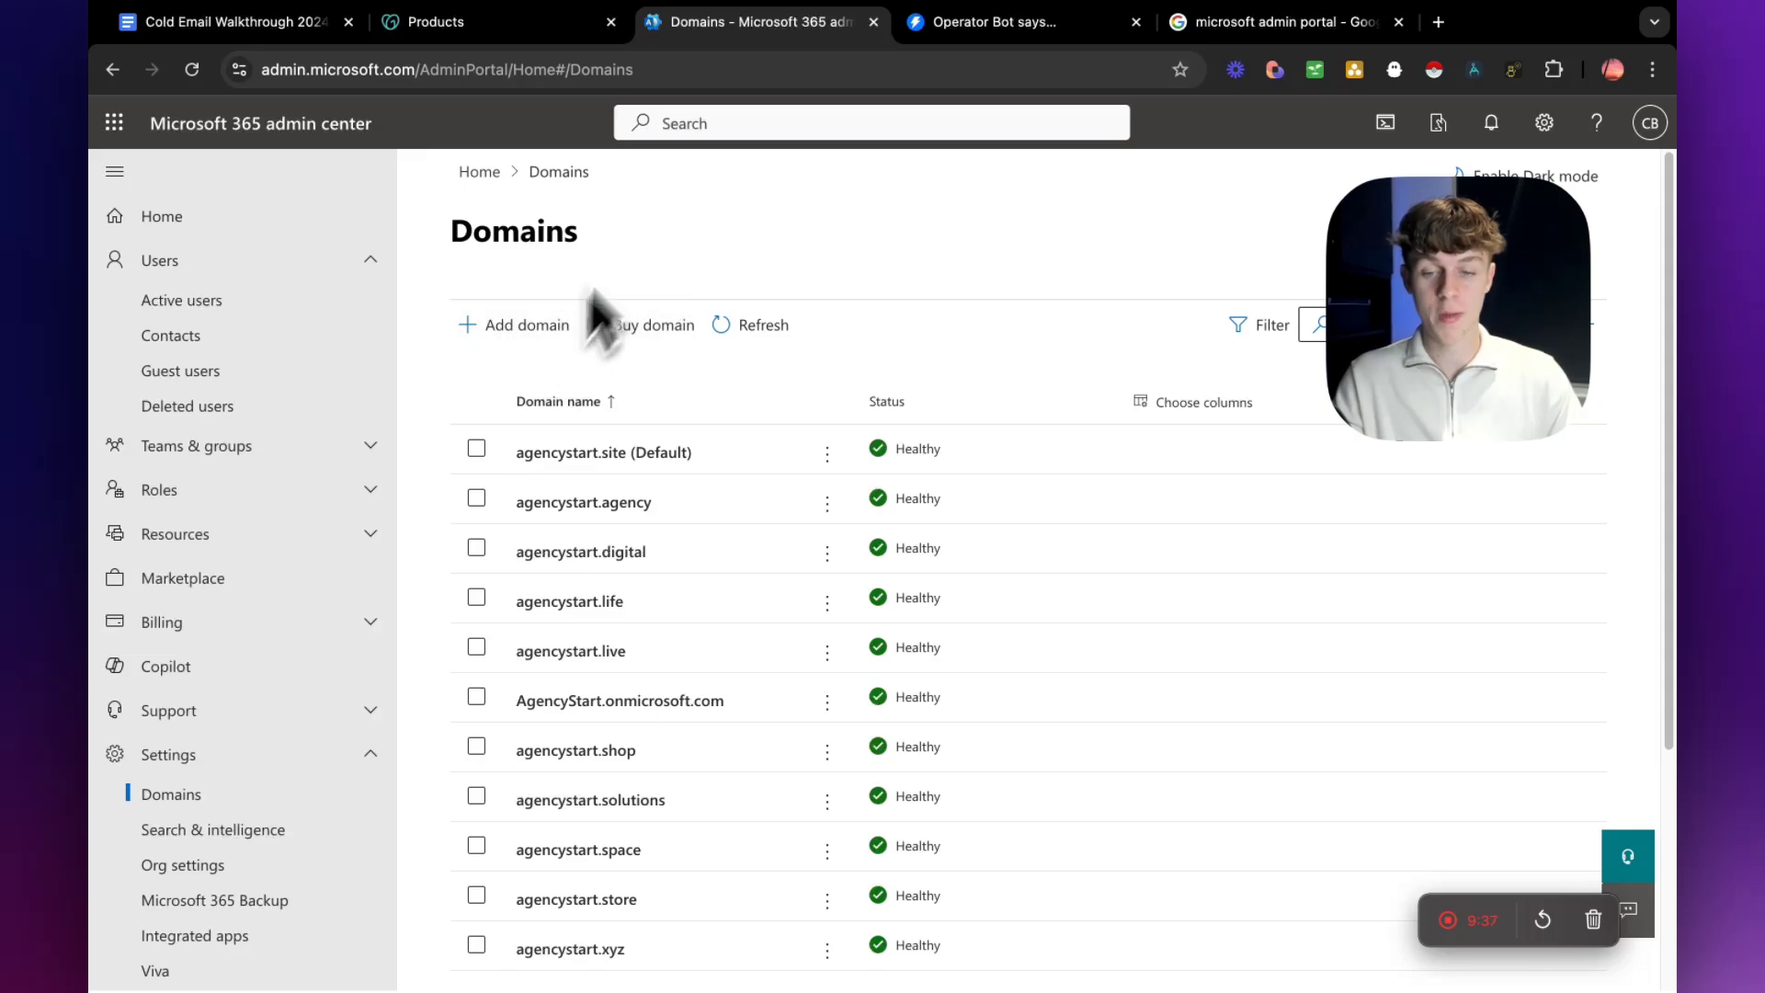
{"action": "left_click", "coordinate": [700, 125]}
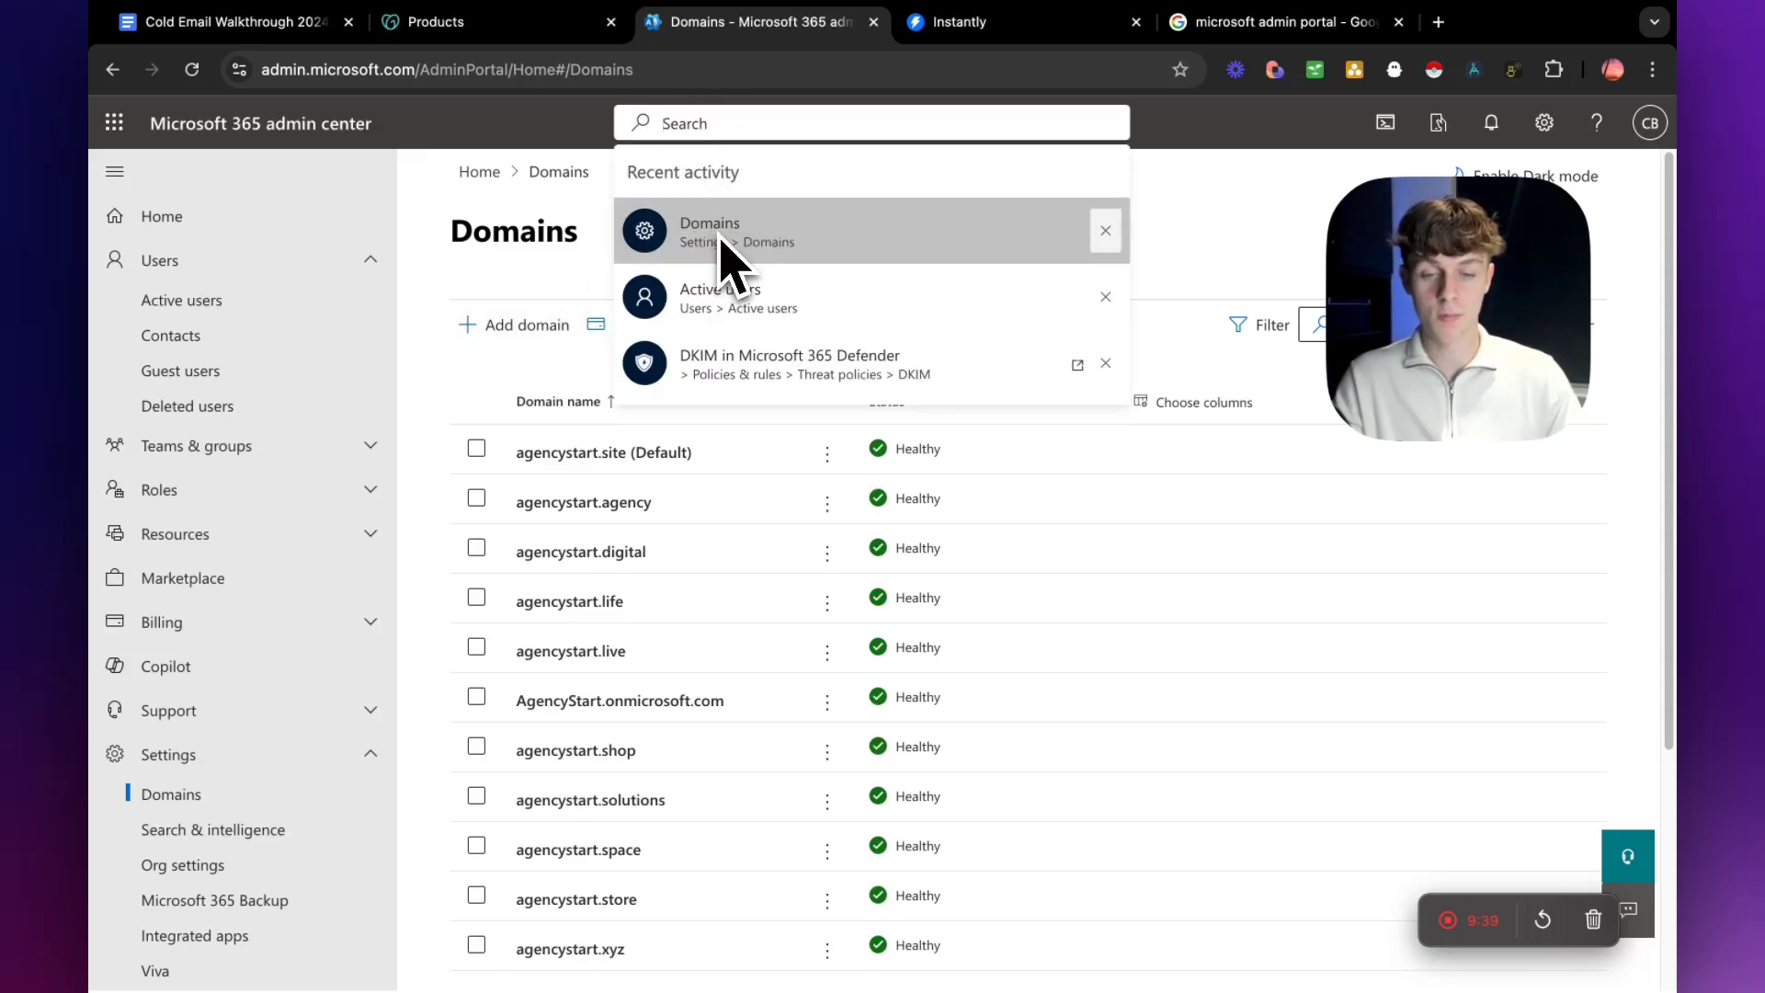
{"action": "left_click", "coordinate": [506, 241]}
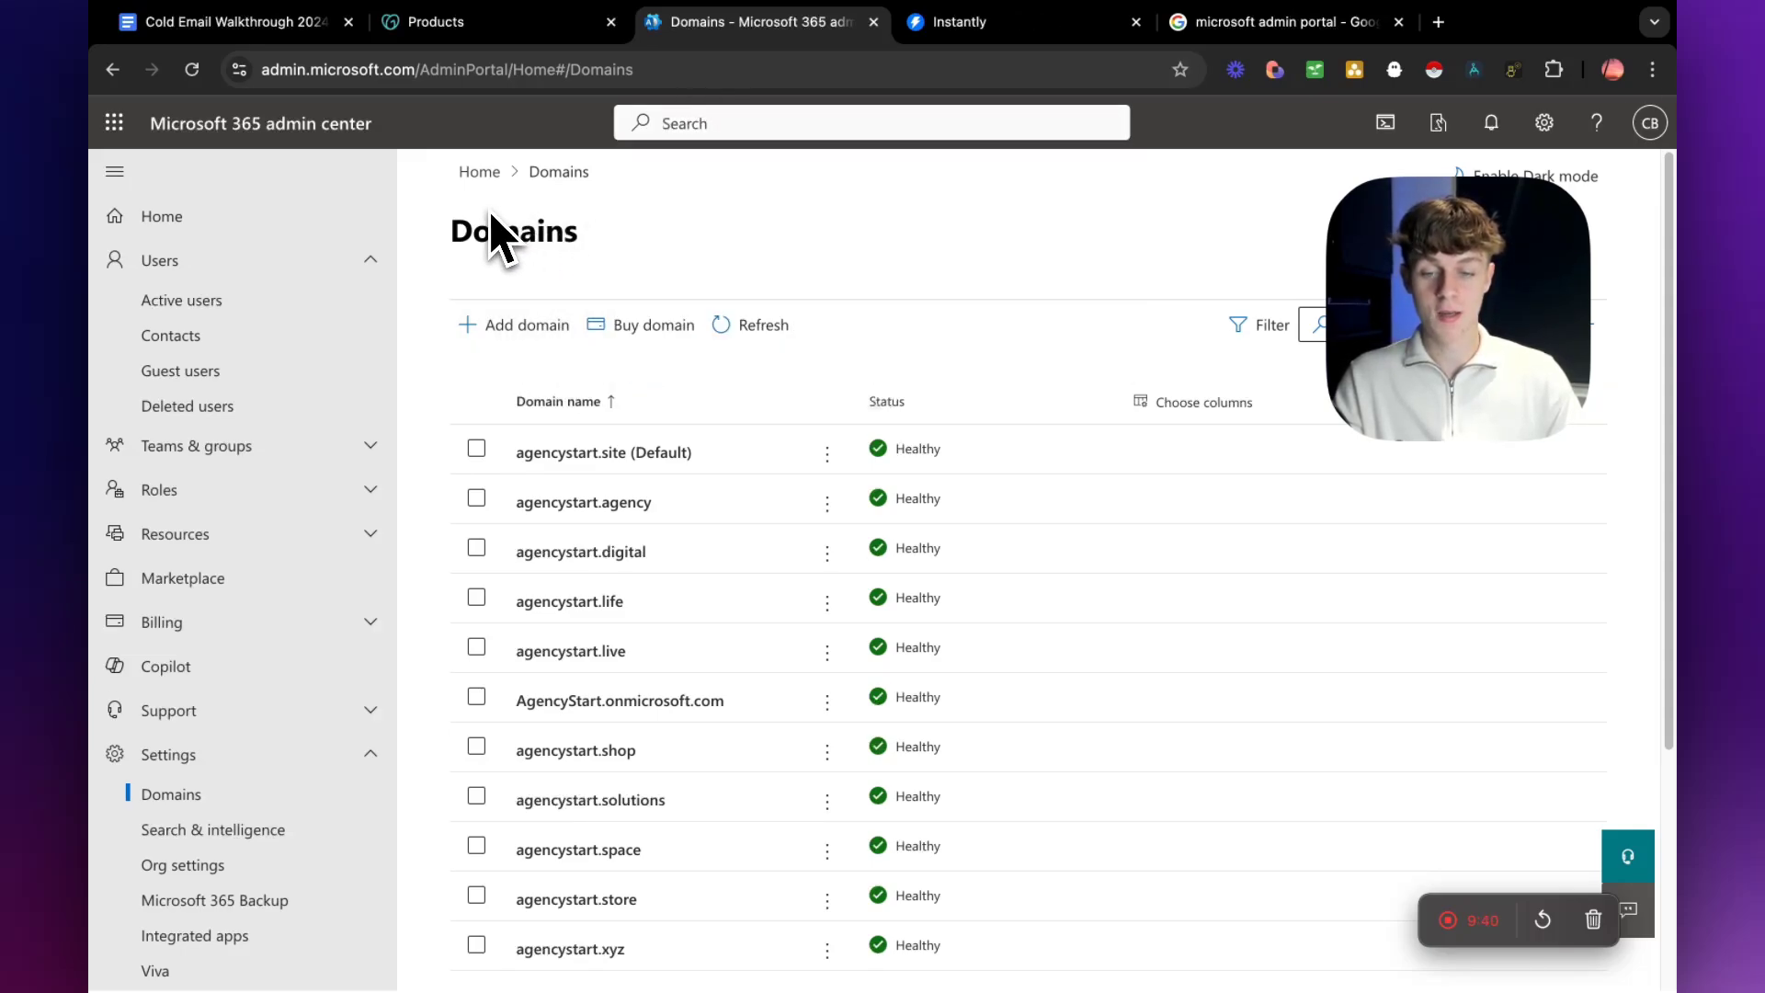
{"action": "left_click", "coordinate": [506, 327]}
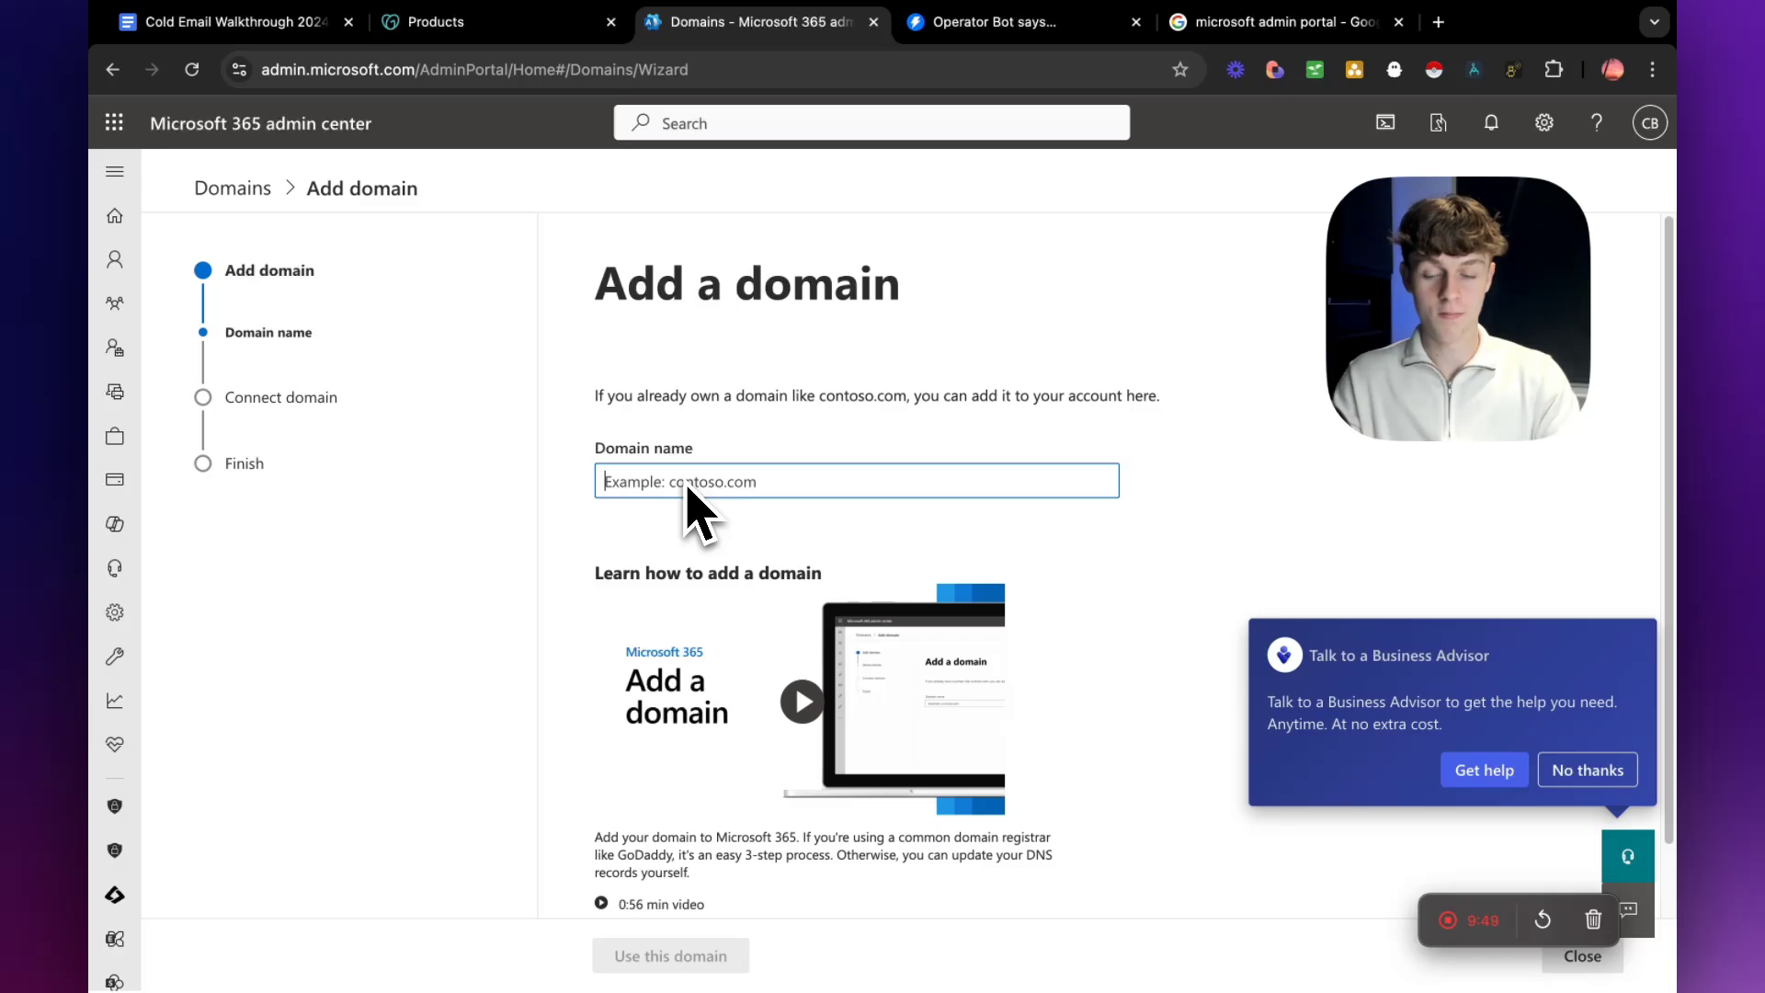
Switch to the GoDaddy products page and copy the domain name agencystart.co from the domain list.
{"action": "left_click", "coordinate": [473, 23]}
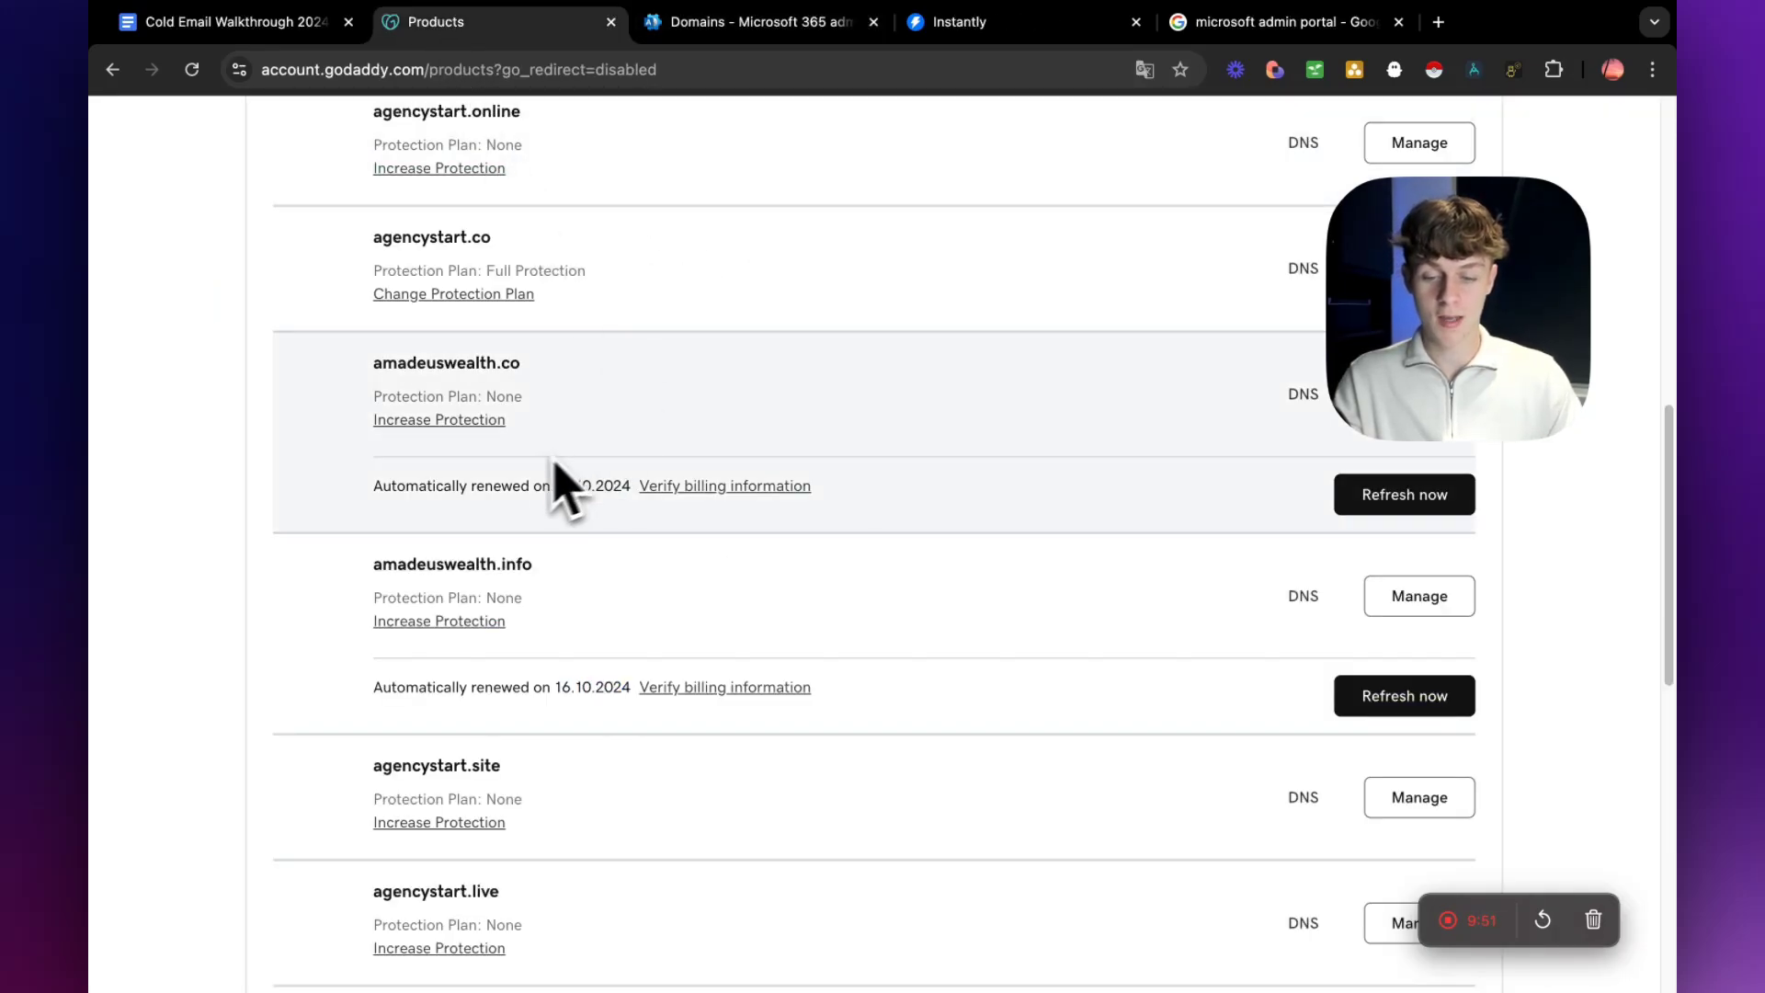
{"action": "scroll", "coordinate": [566, 488], "scroll_direction": "down", "scroll_amount": 5}
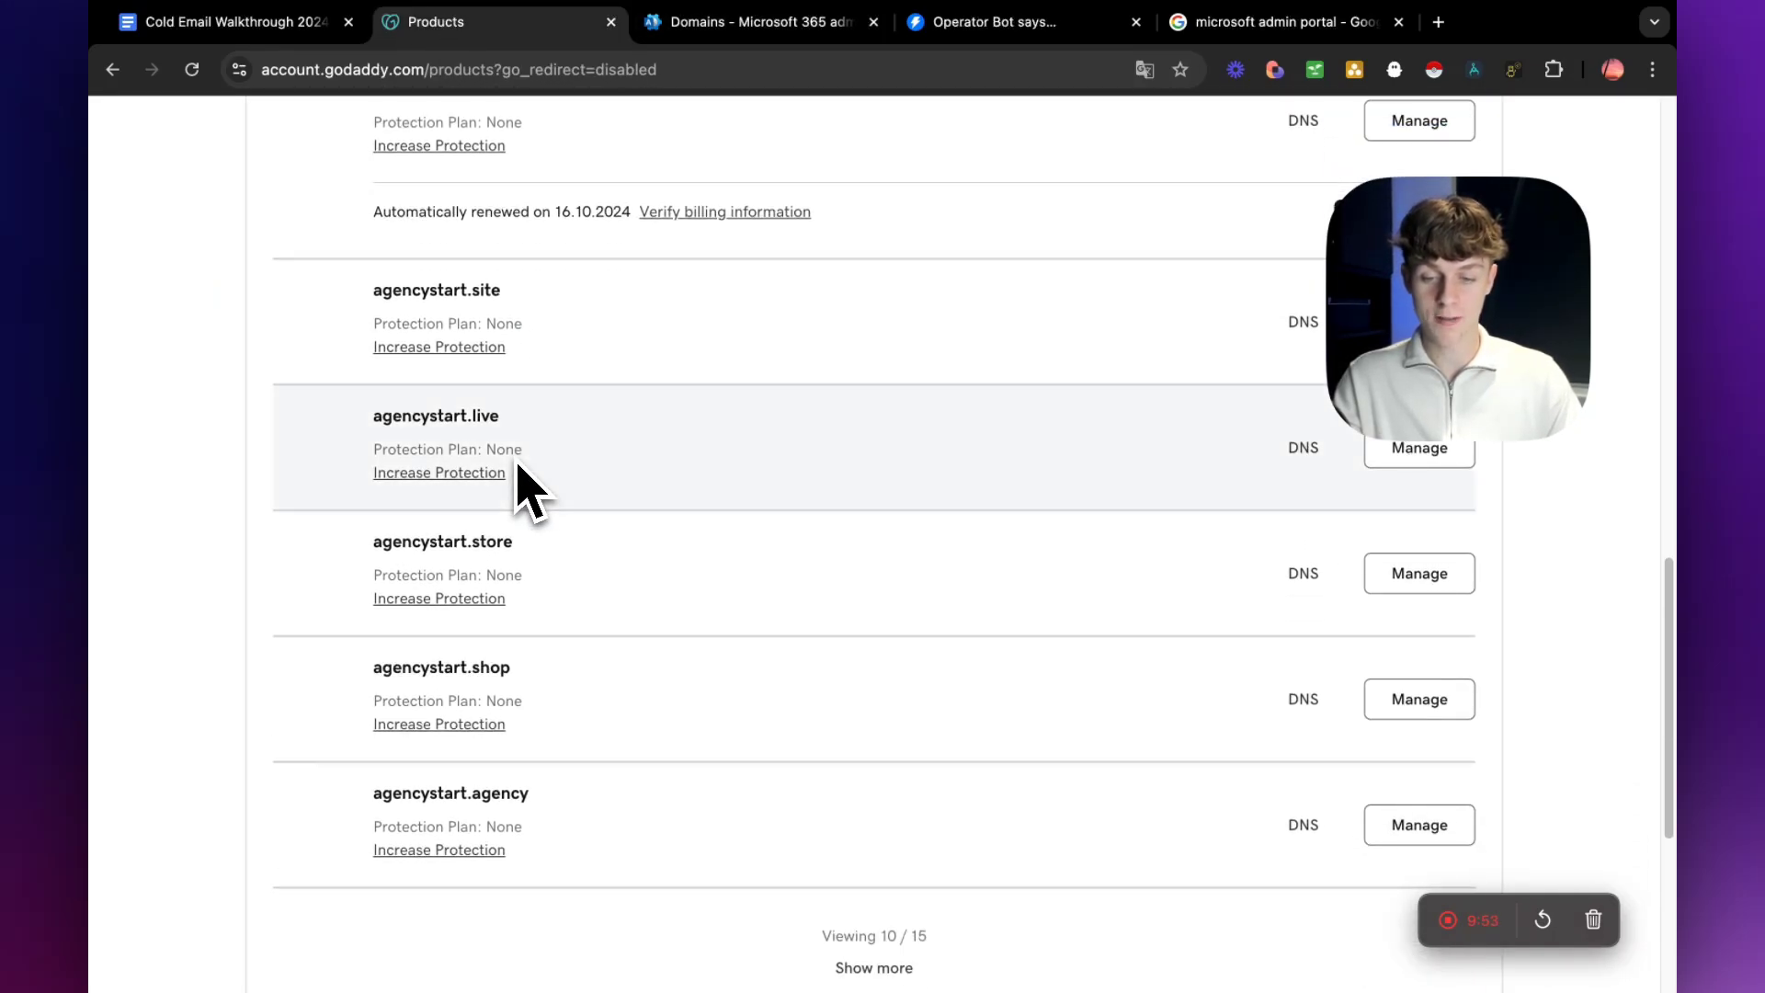
{"action": "scroll", "coordinate": [533, 492], "scroll_direction": "down", "scroll_amount": 2}
{"action": "scroll", "coordinate": [534, 492], "scroll_direction": "up", "scroll_amount": 9}
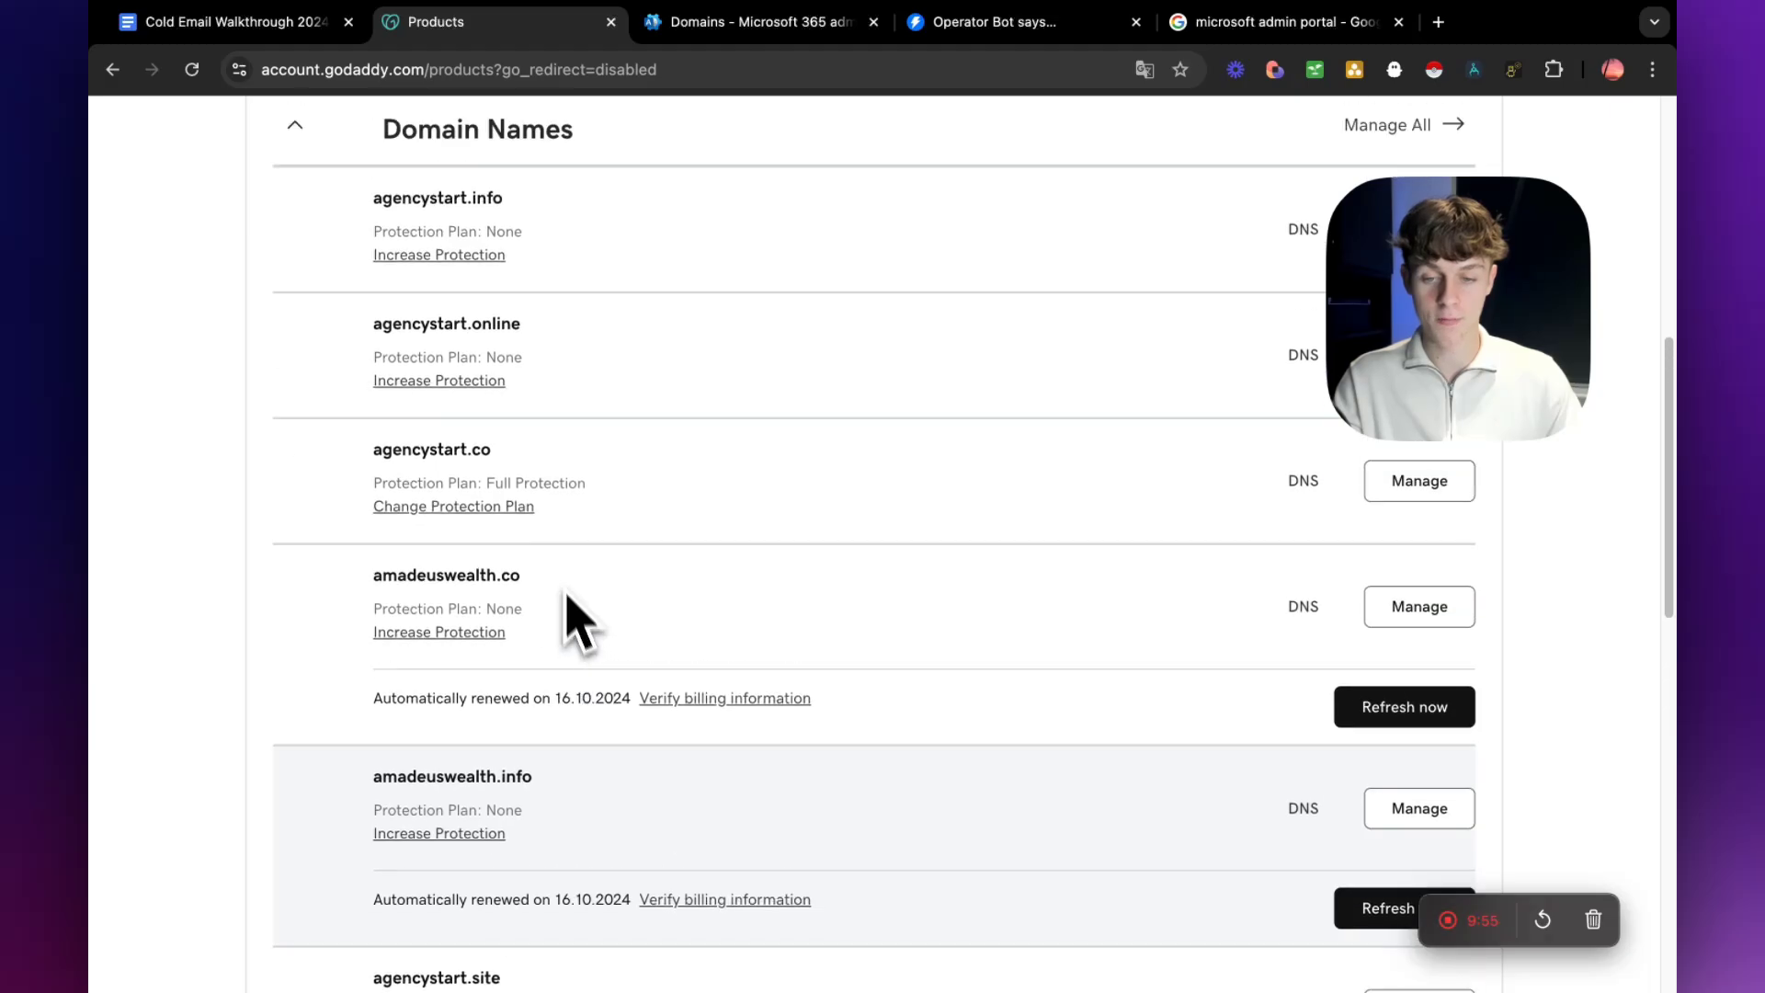
{"action": "left_click_drag", "start_coordinate": [378, 453], "coordinate": [517, 458]}
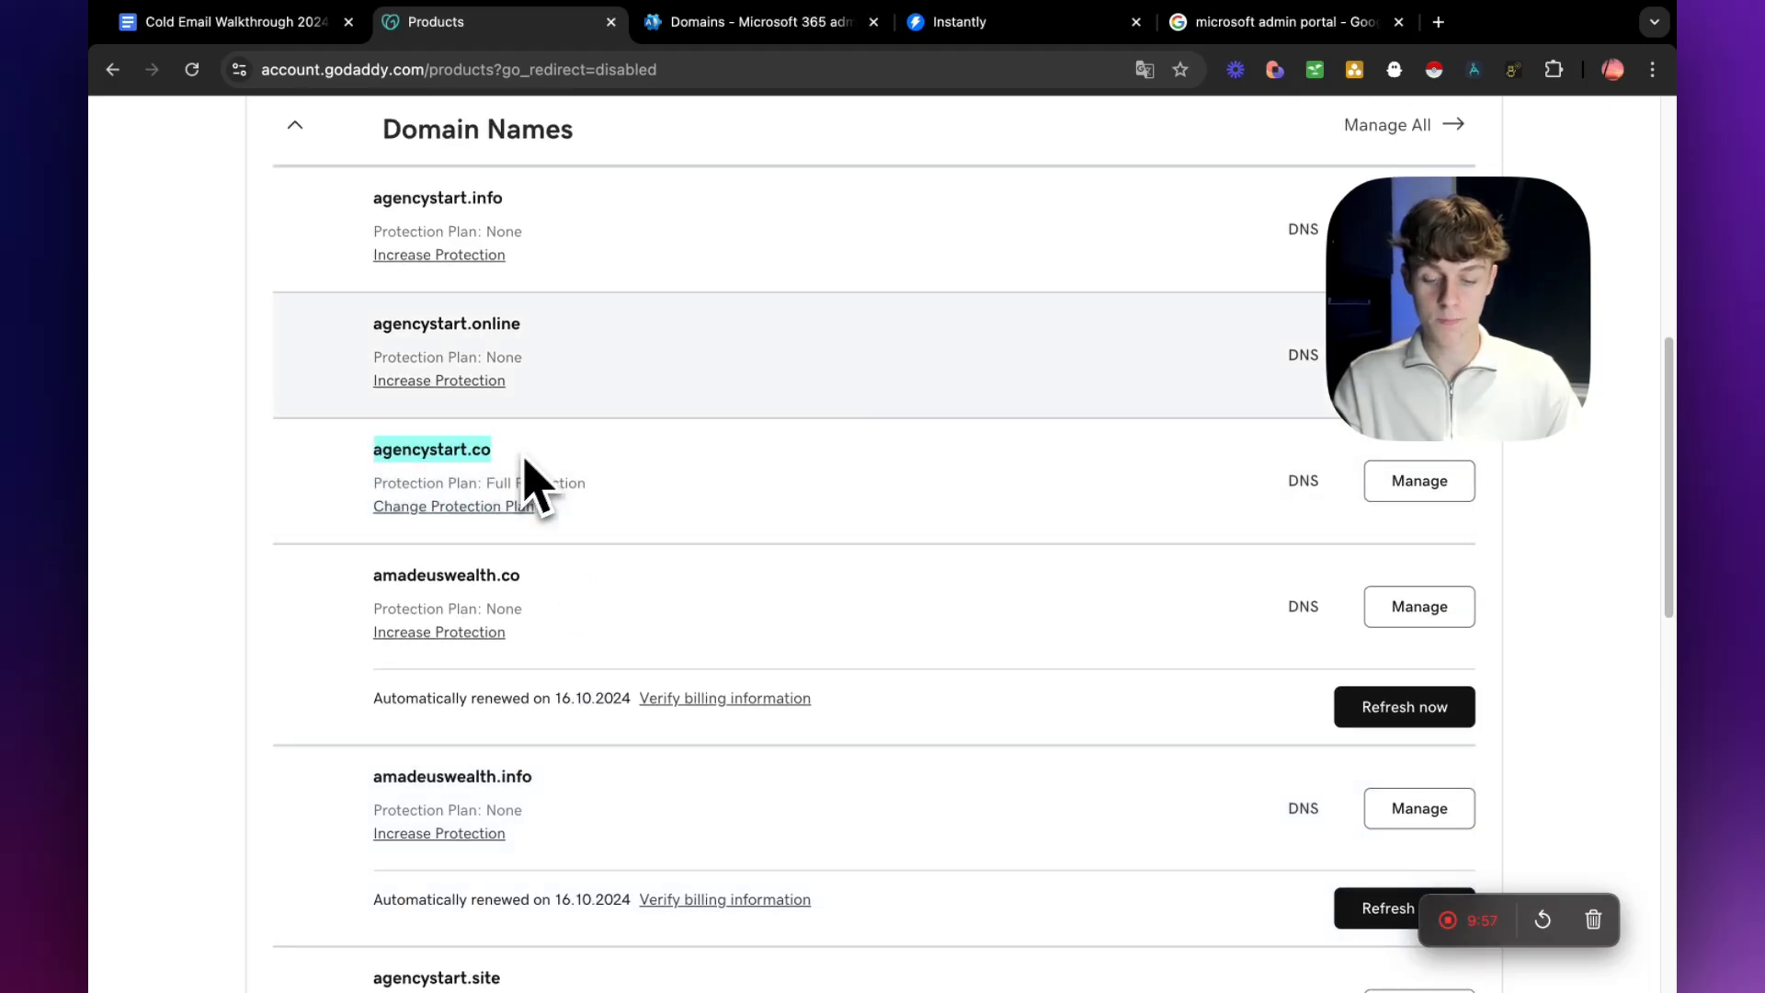
Submit agencystart.co as the domain to add in the Microsoft 365 admin center and dismiss the Business Advisor offer.
{"action": "left_click", "coordinate": [786, 24]}
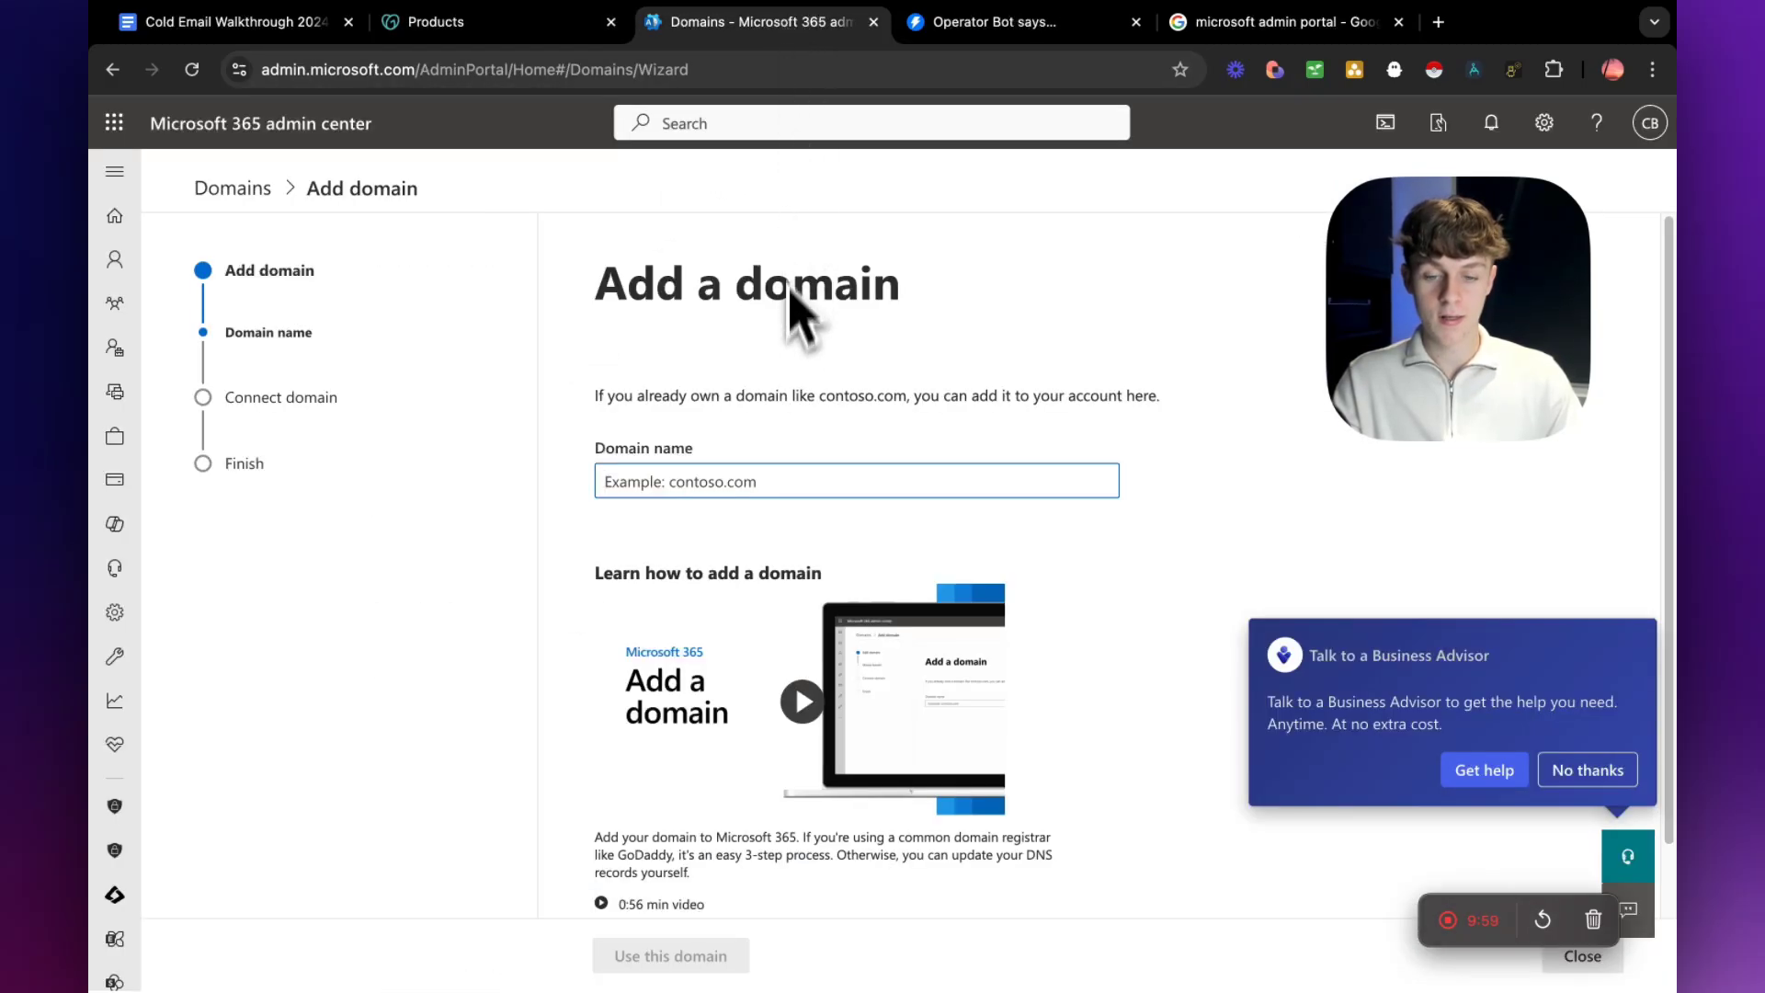
{"action": "type", "text": "agencystart.co"}
{"action": "scroll", "coordinate": [772, 644], "scroll_direction": "down", "scroll_amount": 1}
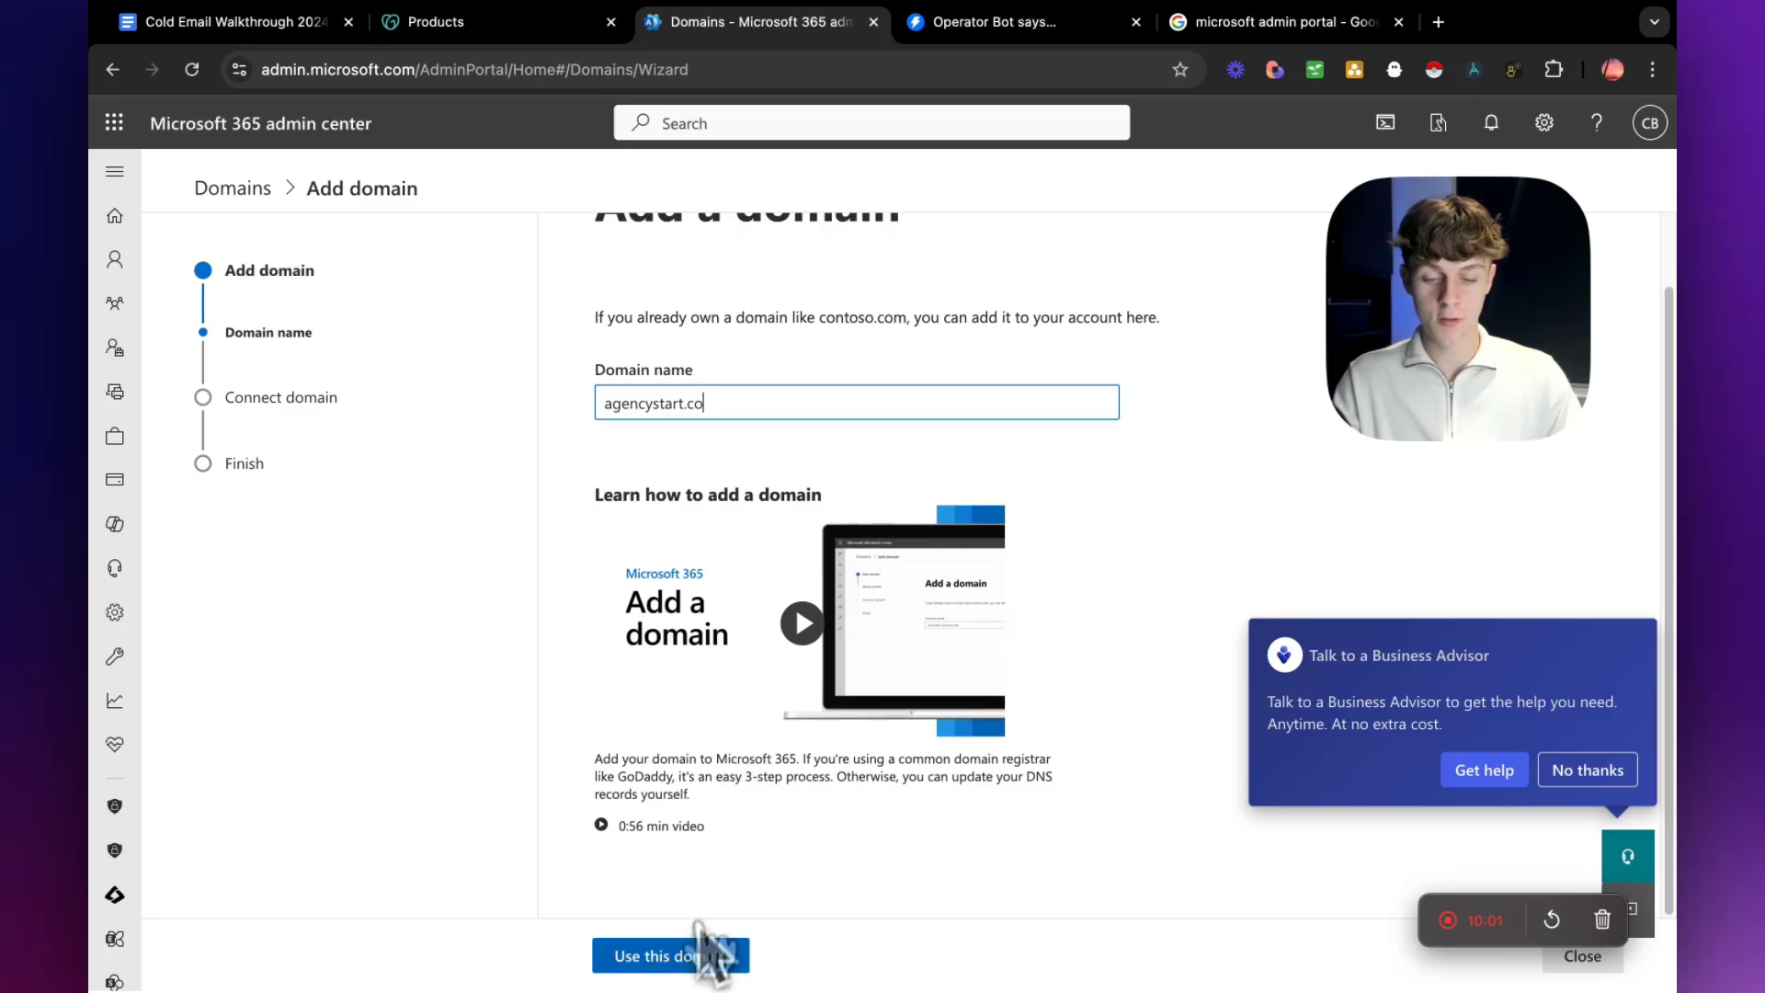
{"action": "left_click", "coordinate": [704, 955]}
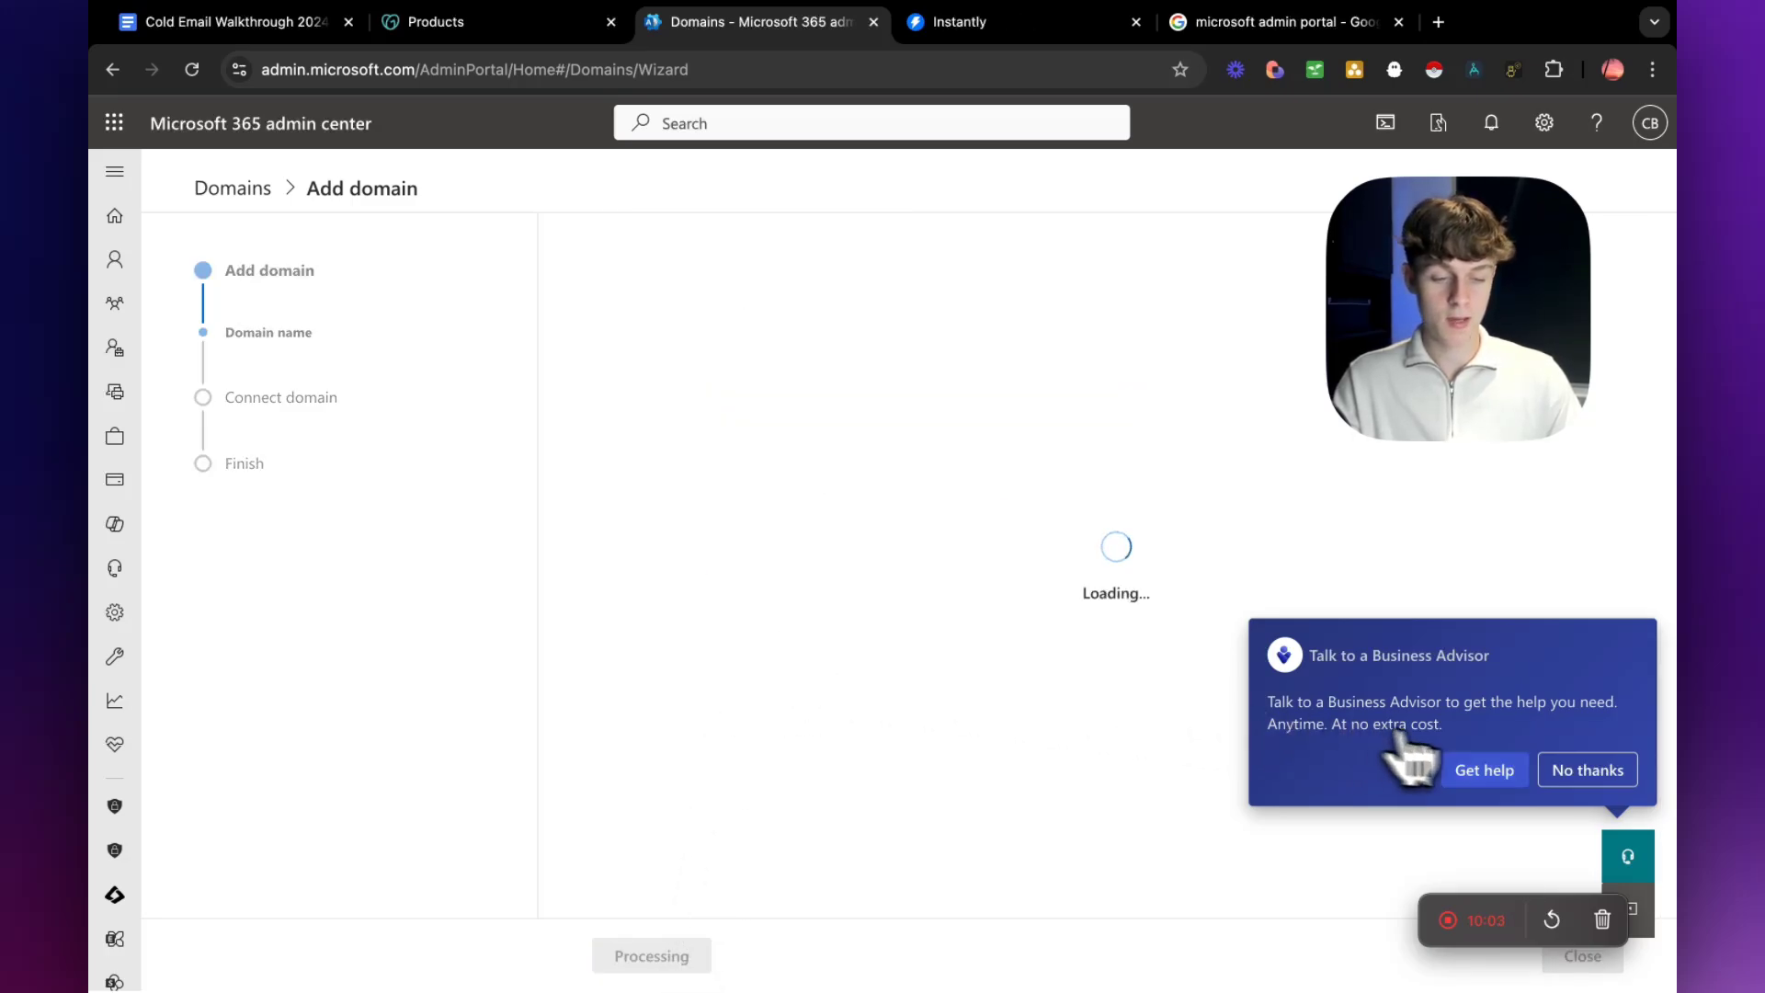
{"action": "left_click", "coordinate": [1586, 772]}
Verify ownership of agencystart.co through GoDaddy Domain Connect, translating the page to English and authorizing microsoft.com.
{"action": "scroll", "coordinate": [956, 603], "scroll_direction": "down", "scroll_amount": 3}
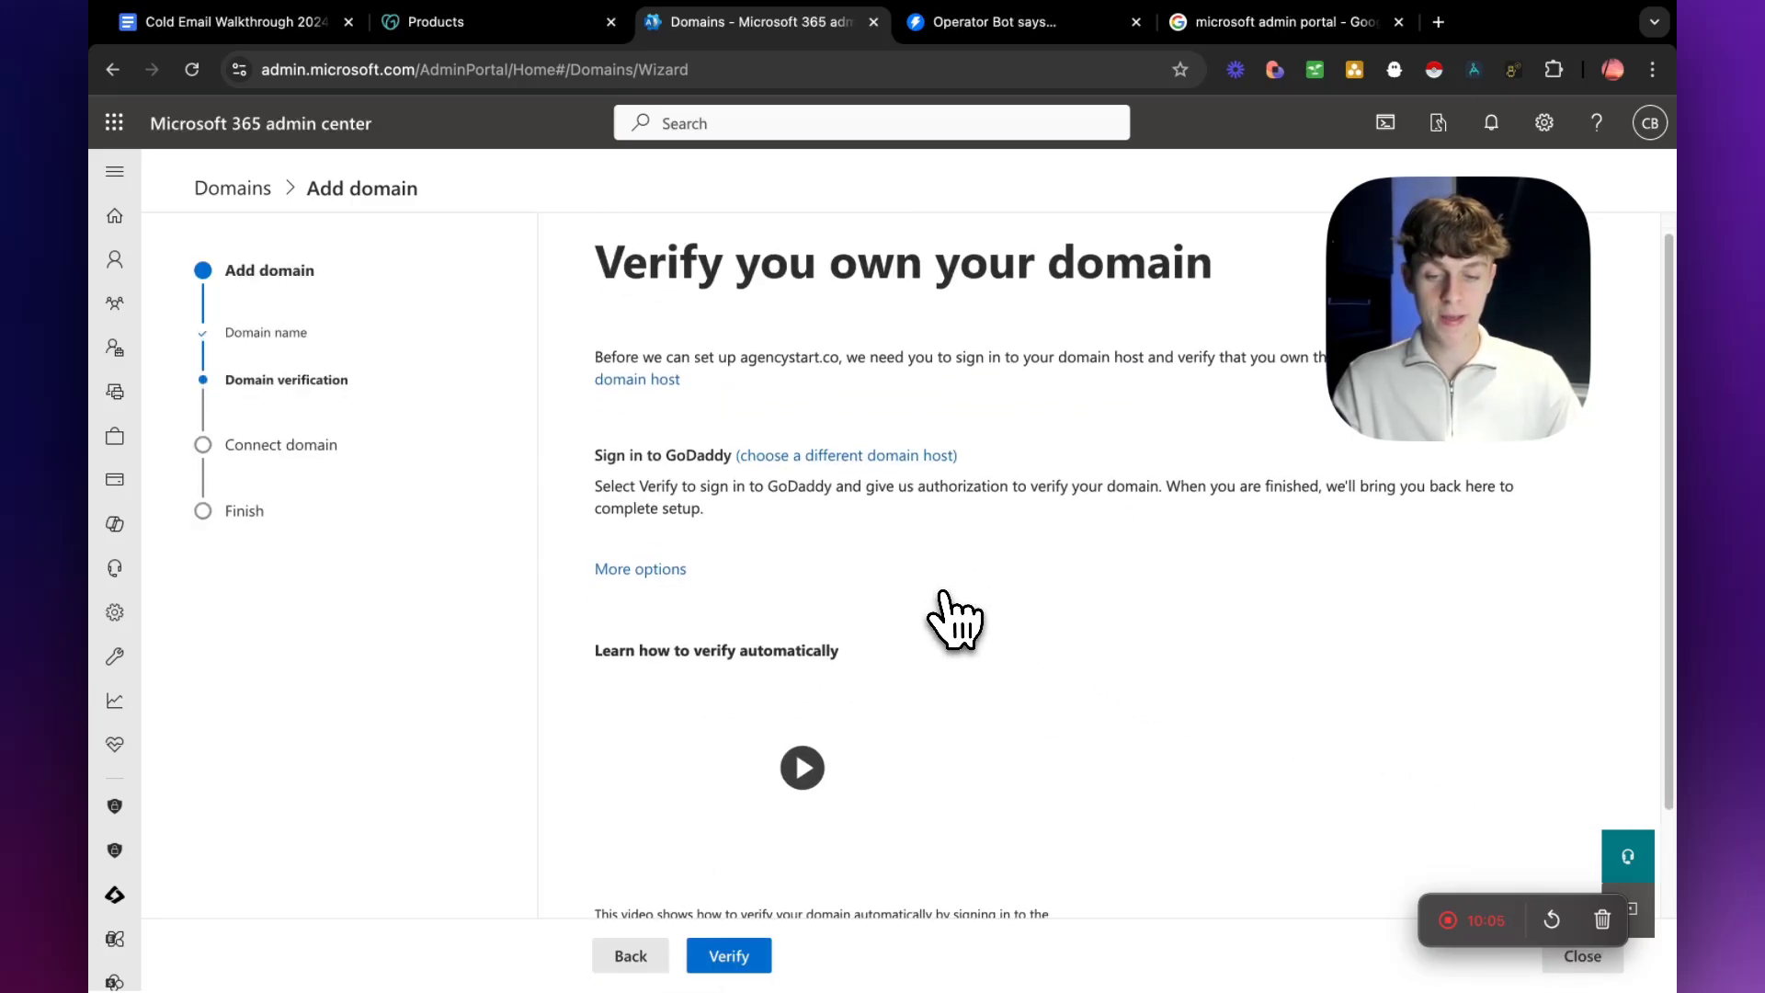
{"action": "scroll", "coordinate": [956, 597], "scroll_direction": "up", "scroll_amount": 3}
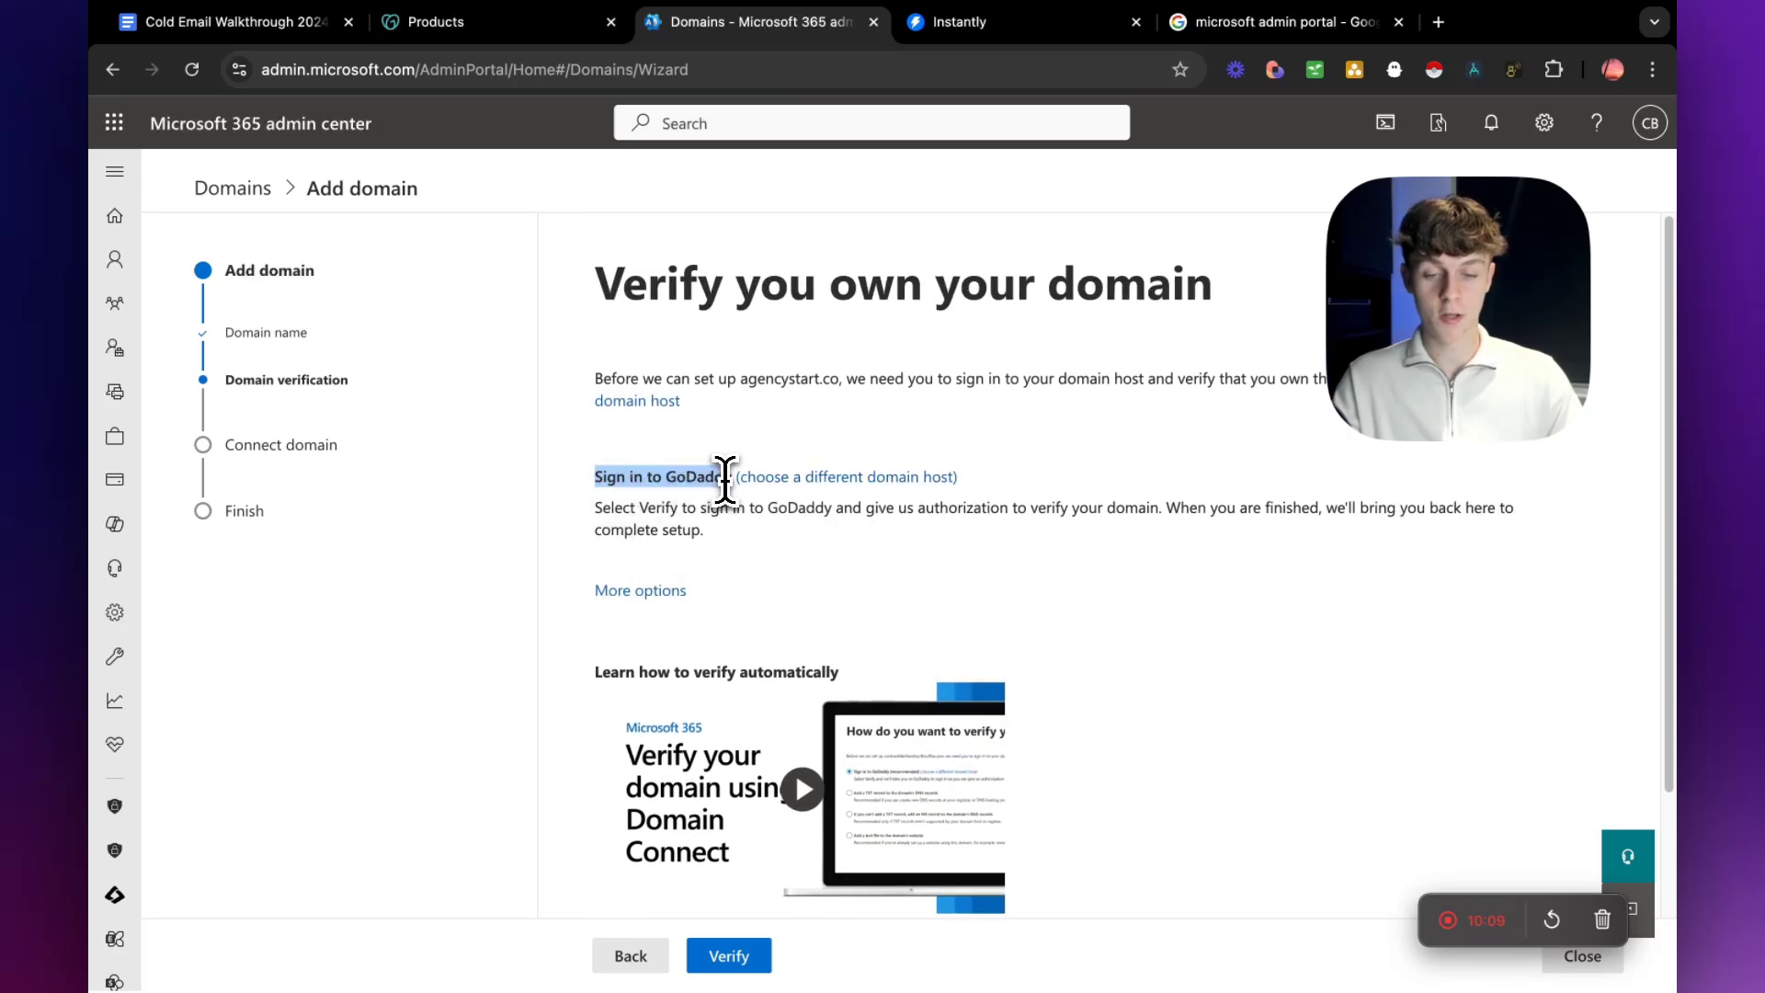
{"action": "scroll", "coordinate": [713, 625], "scroll_direction": "down", "scroll_amount": 3}
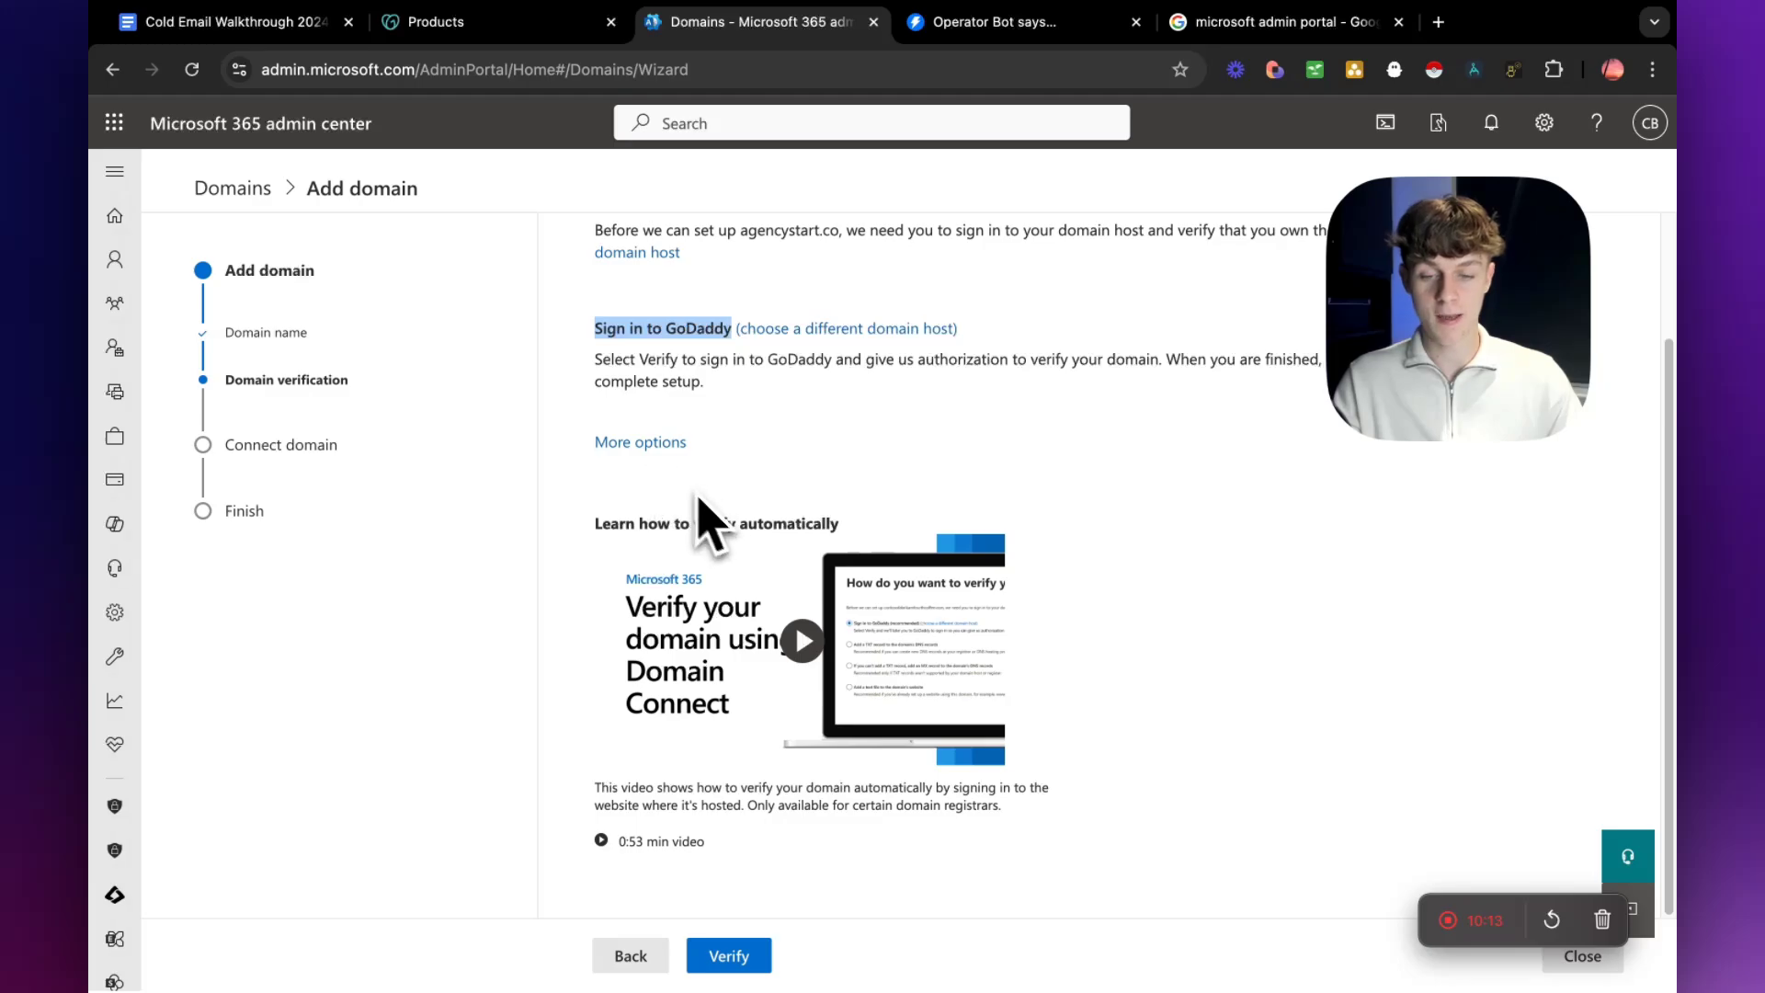
{"action": "left_click", "coordinate": [734, 958]}
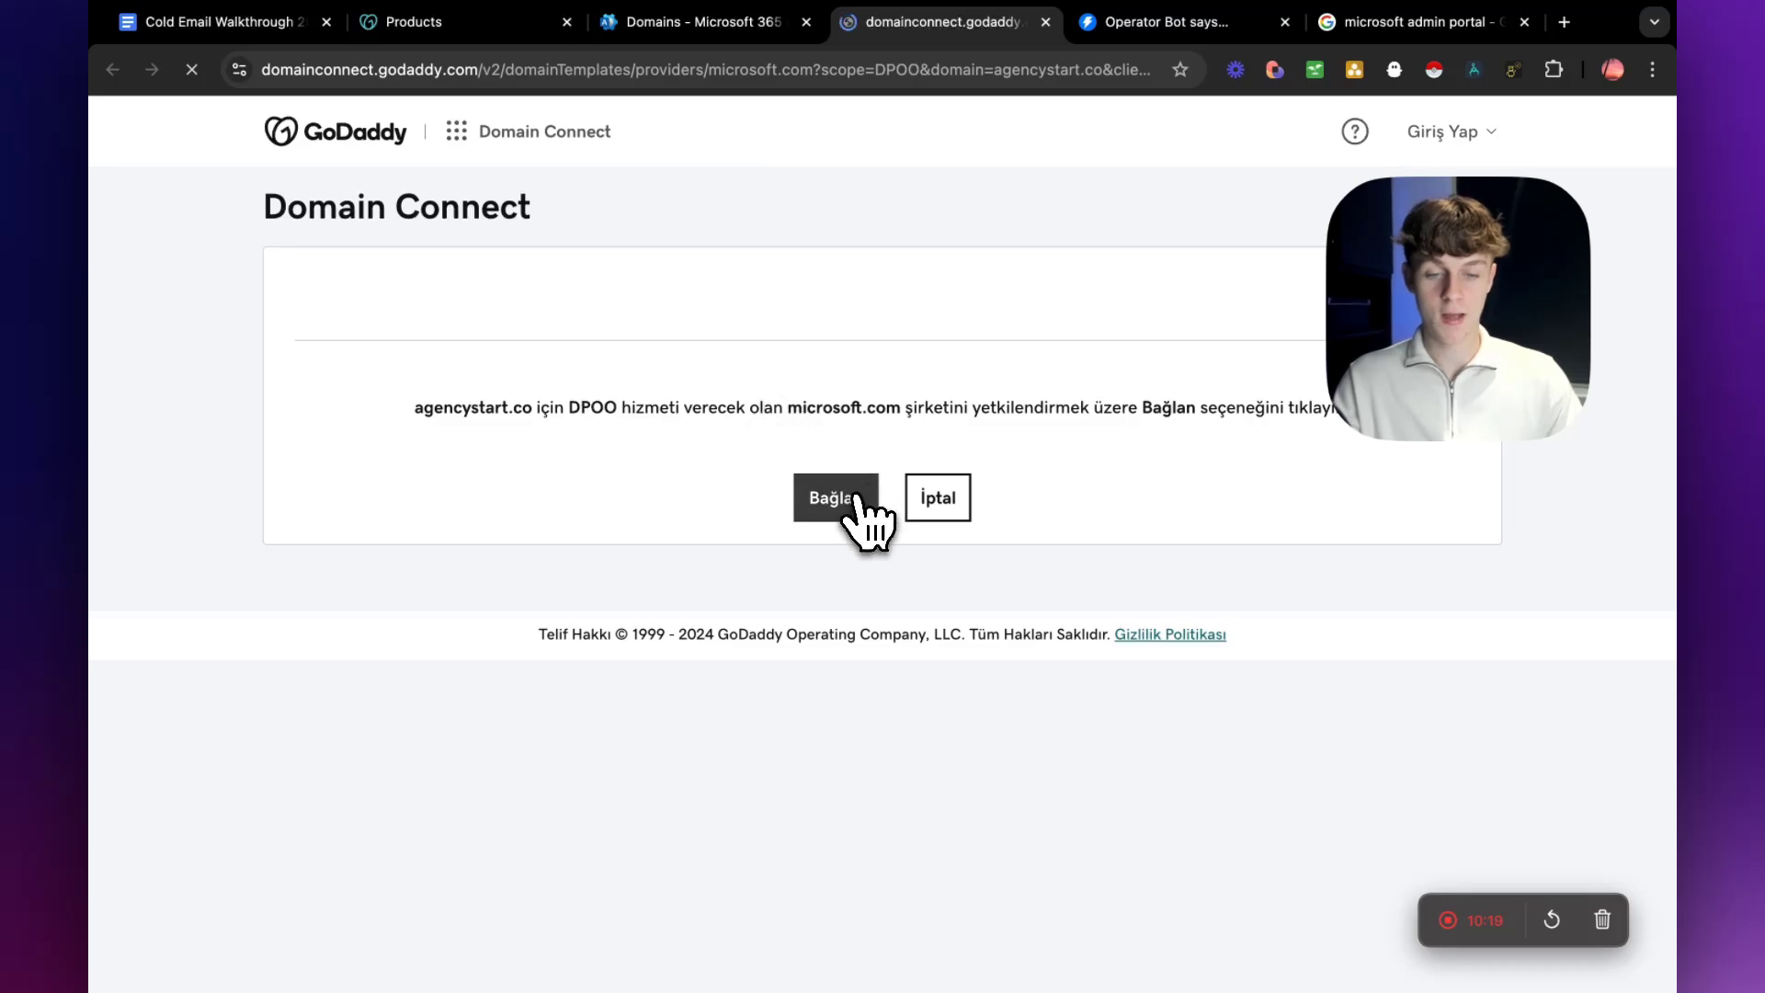
{"action": "left_click", "coordinate": [850, 498]}
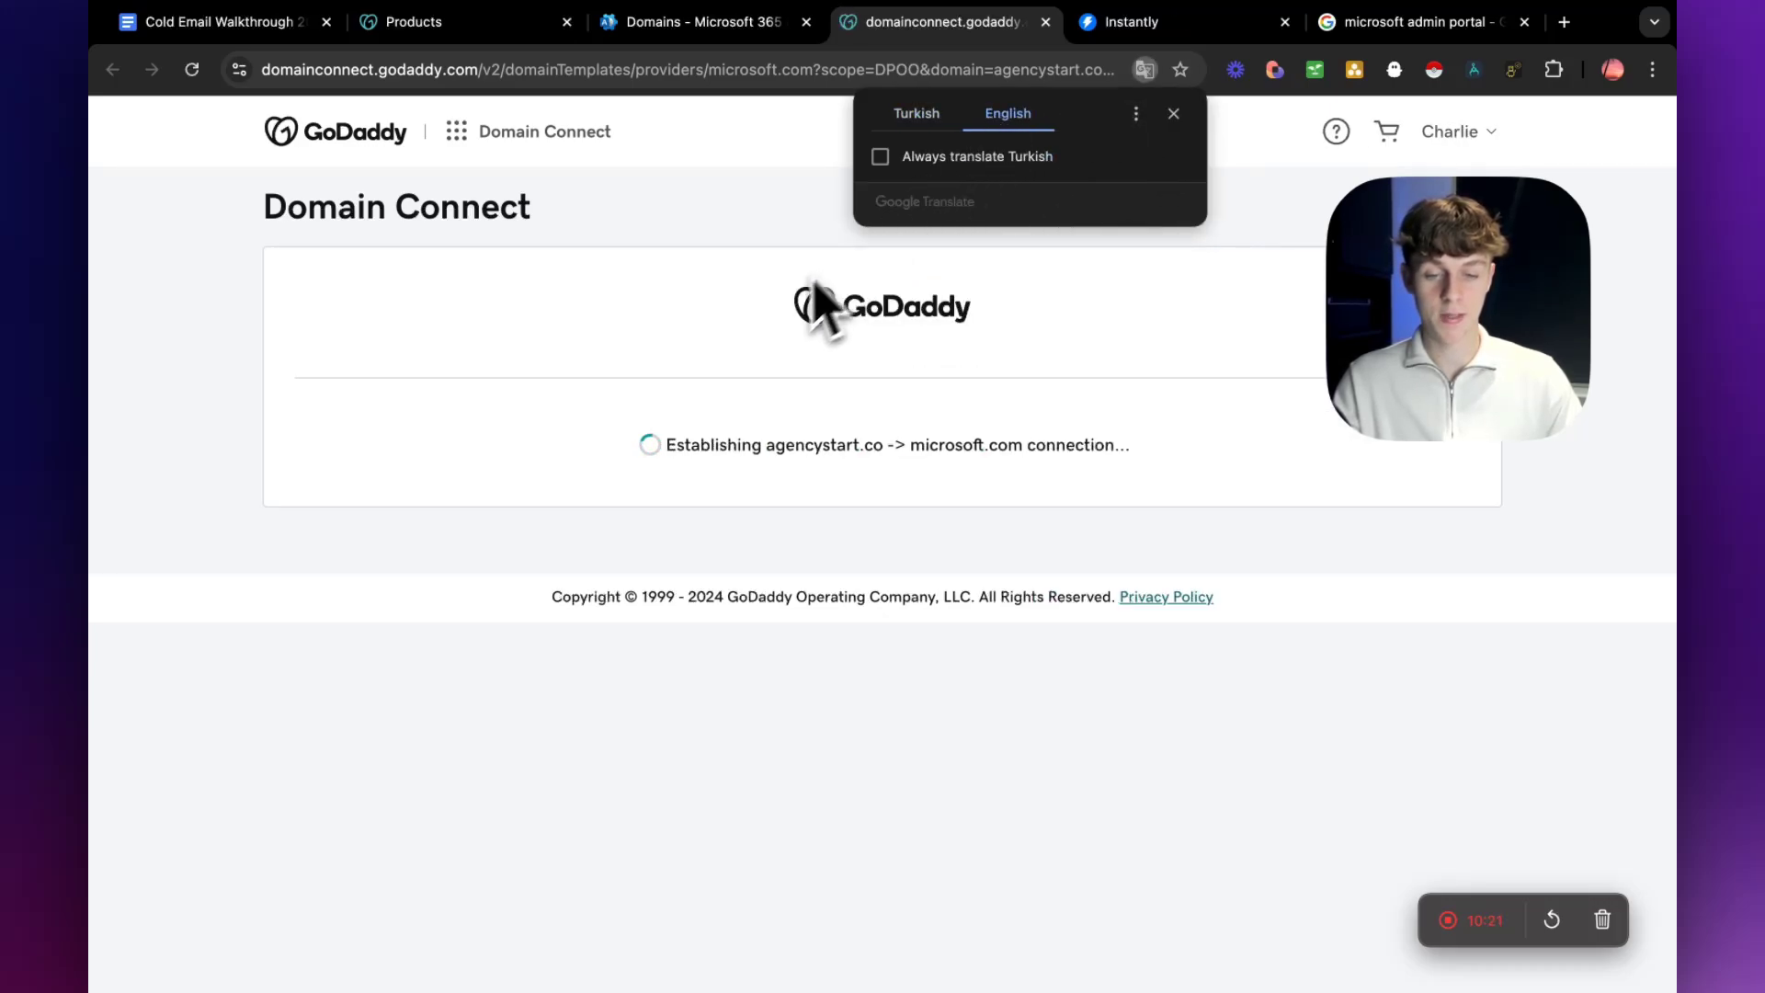
{"action": "left_click", "coordinate": [1170, 116]}
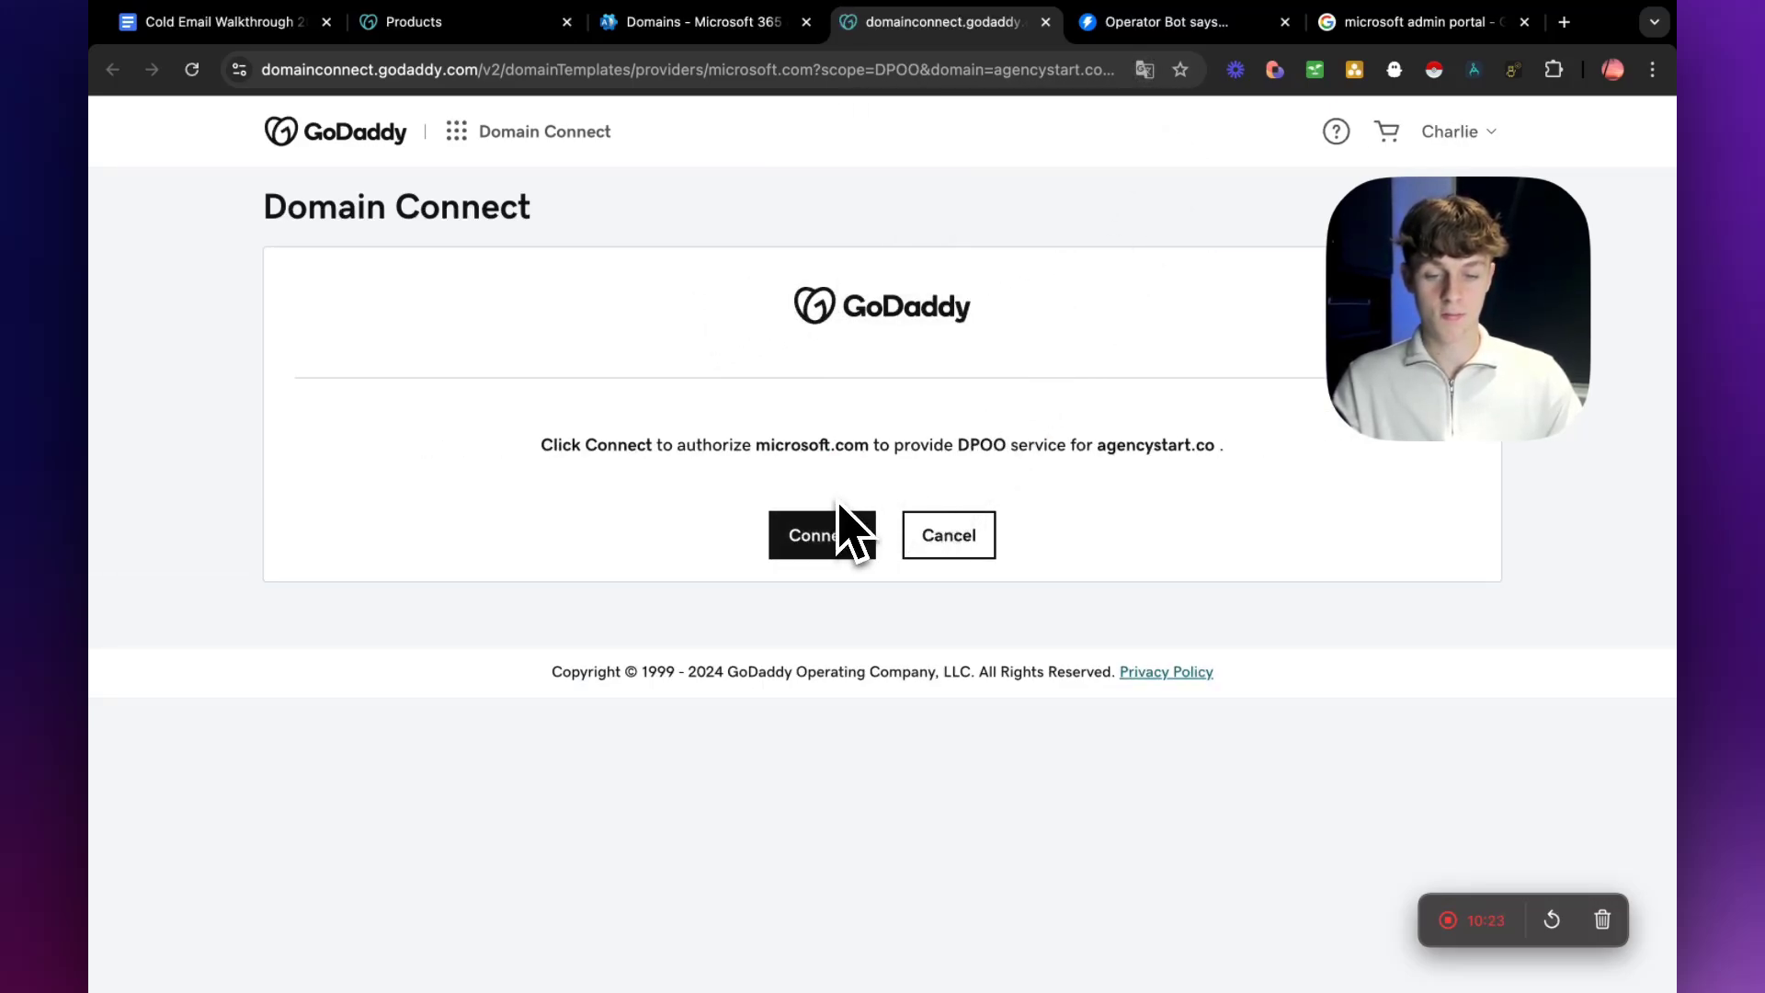
{"action": "left_click", "coordinate": [821, 543]}
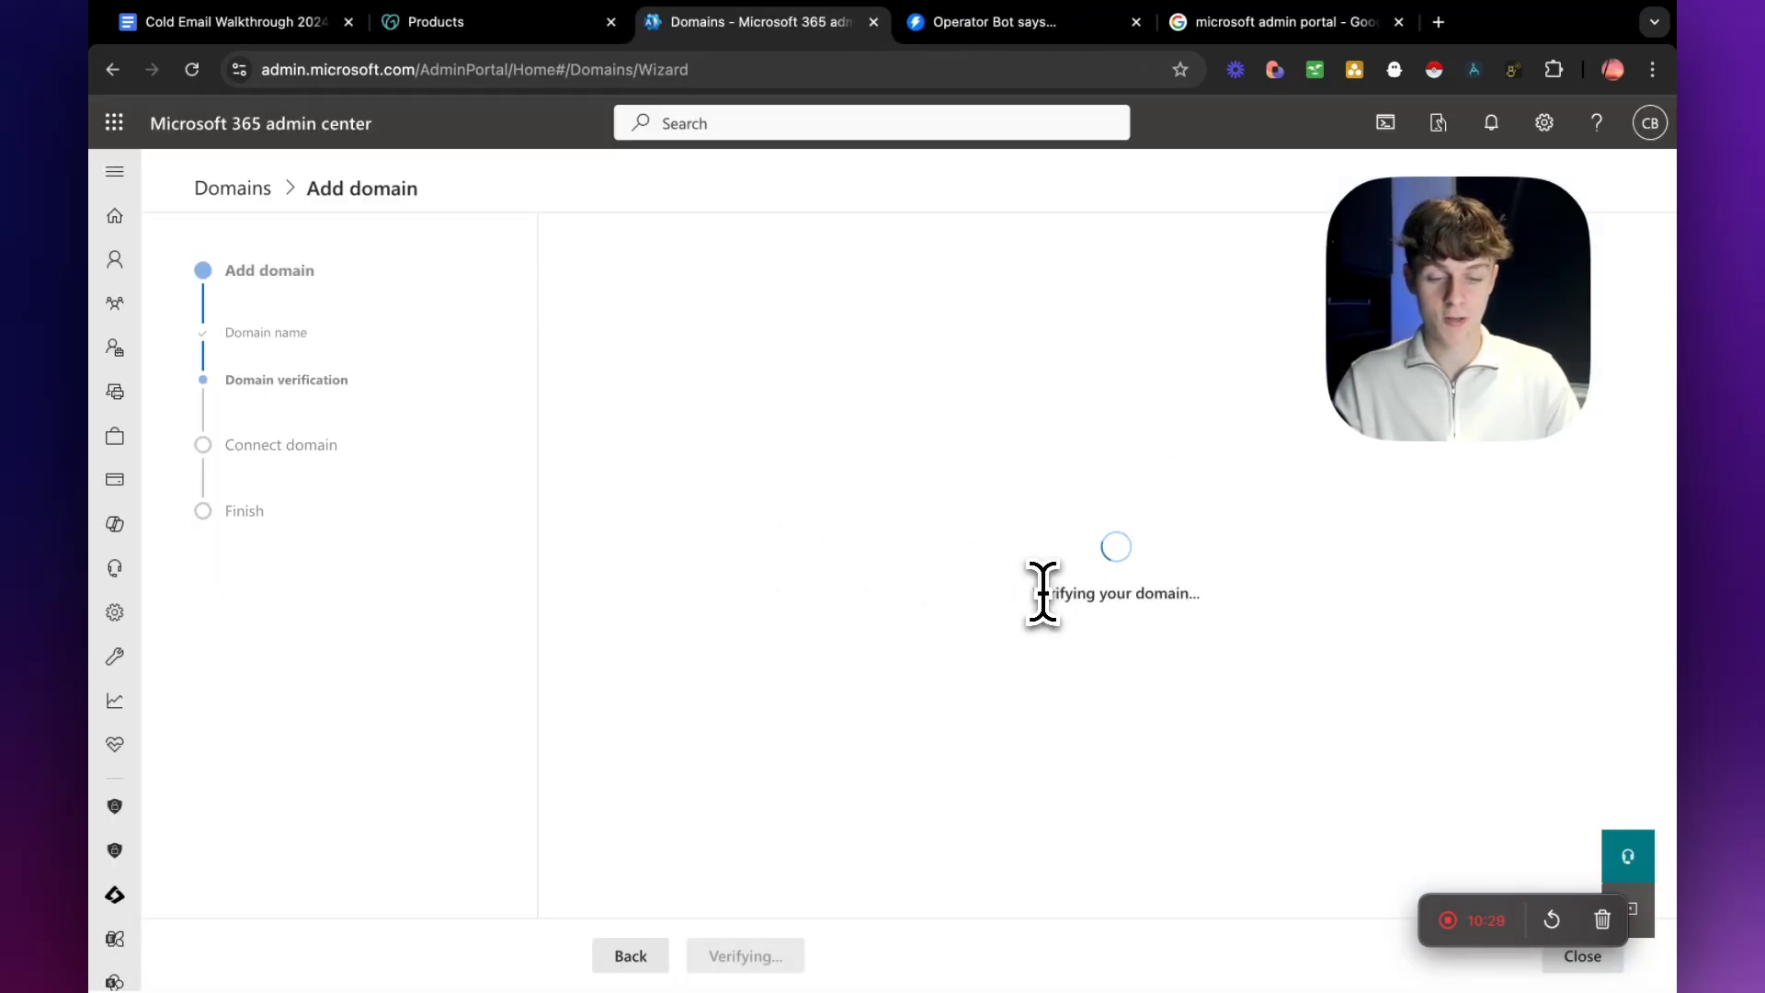
Continue the domain setup with Microsoft adding the DNS records, and review the Exchange records for agencystart.co.
{"action": "left_click_drag", "start_coordinate": [1034, 596], "coordinate": [1089, 602]}
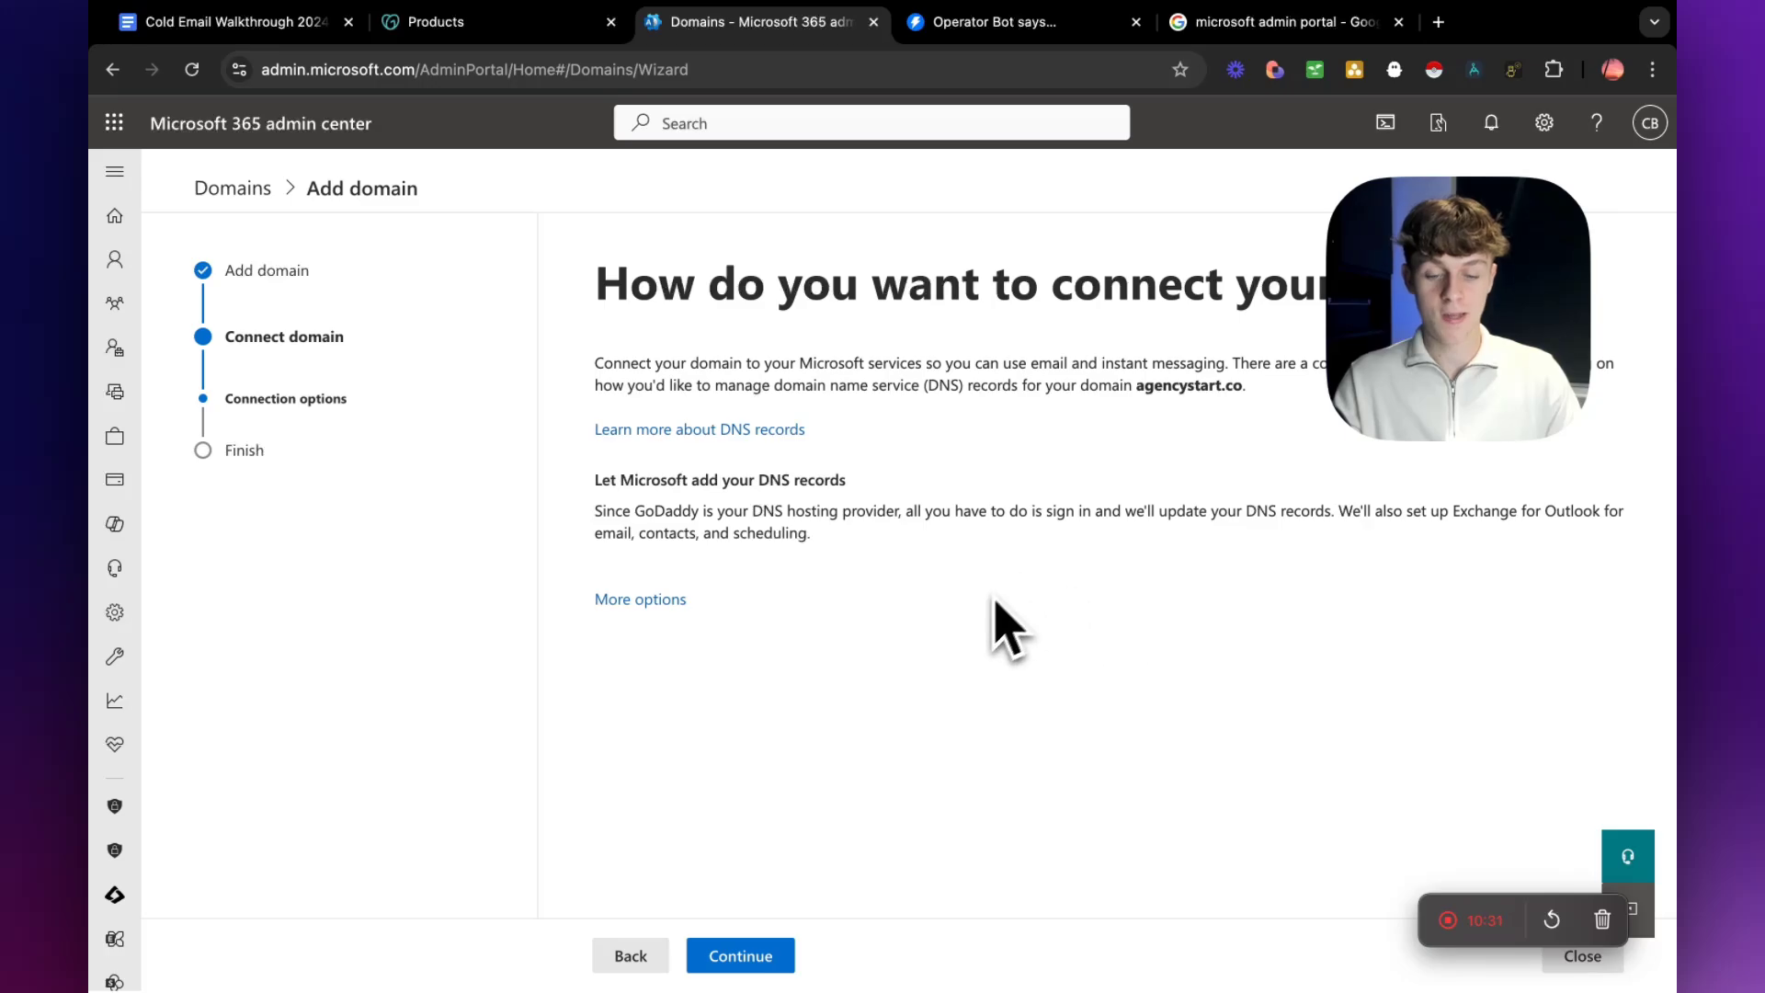
{"action": "left_click", "coordinate": [767, 956]}
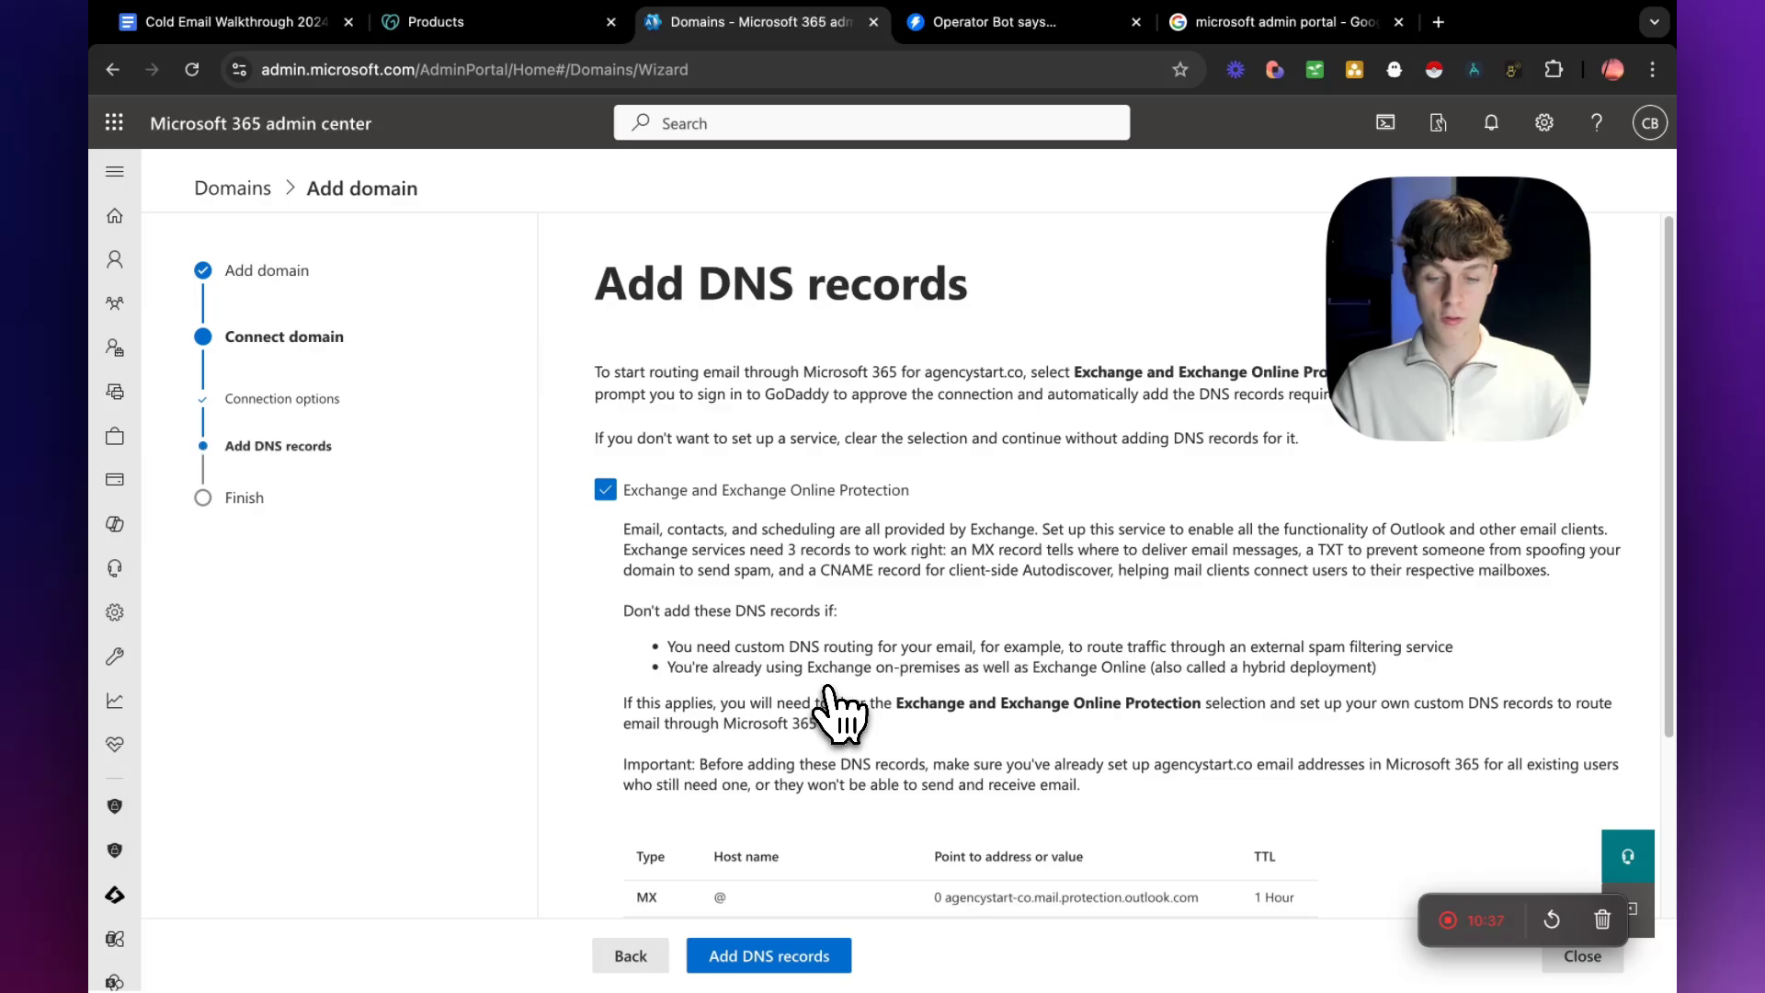
{"action": "scroll", "coordinate": [840, 712], "scroll_direction": "down", "scroll_amount": 3}
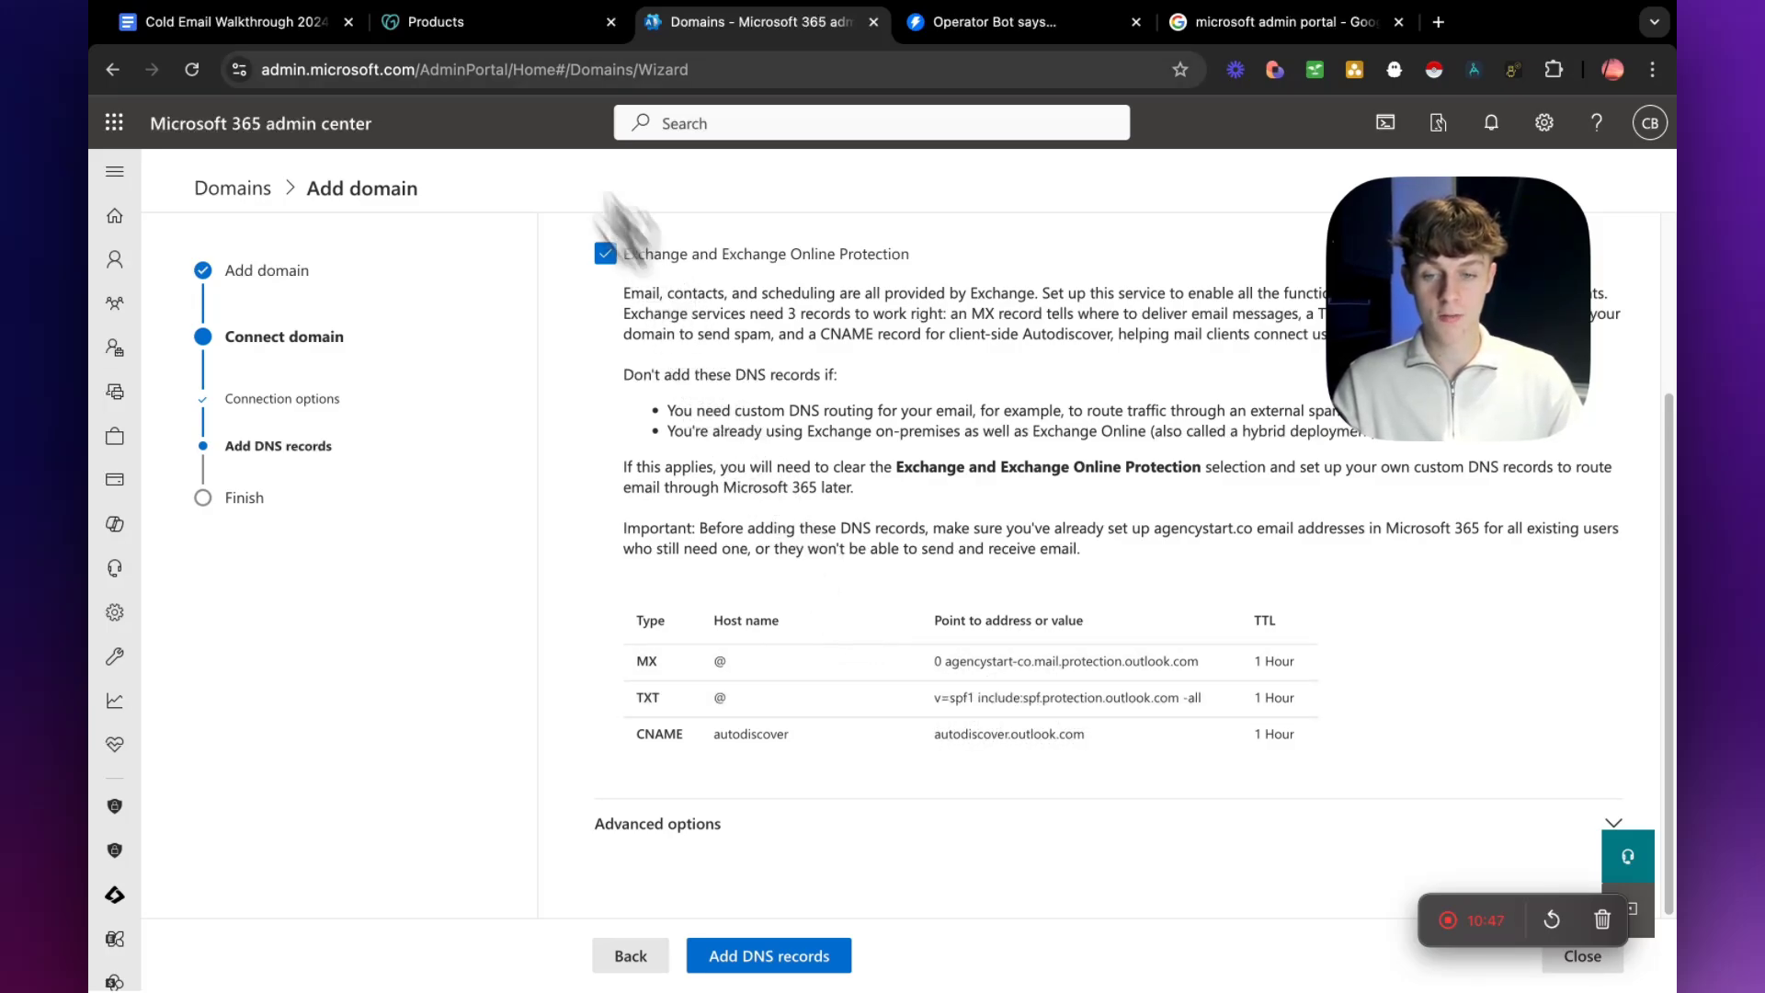
Switch to GoDaddy and open the DNS management page for agencystart.co, translated into English.
{"action": "left_click", "coordinate": [451, 24]}
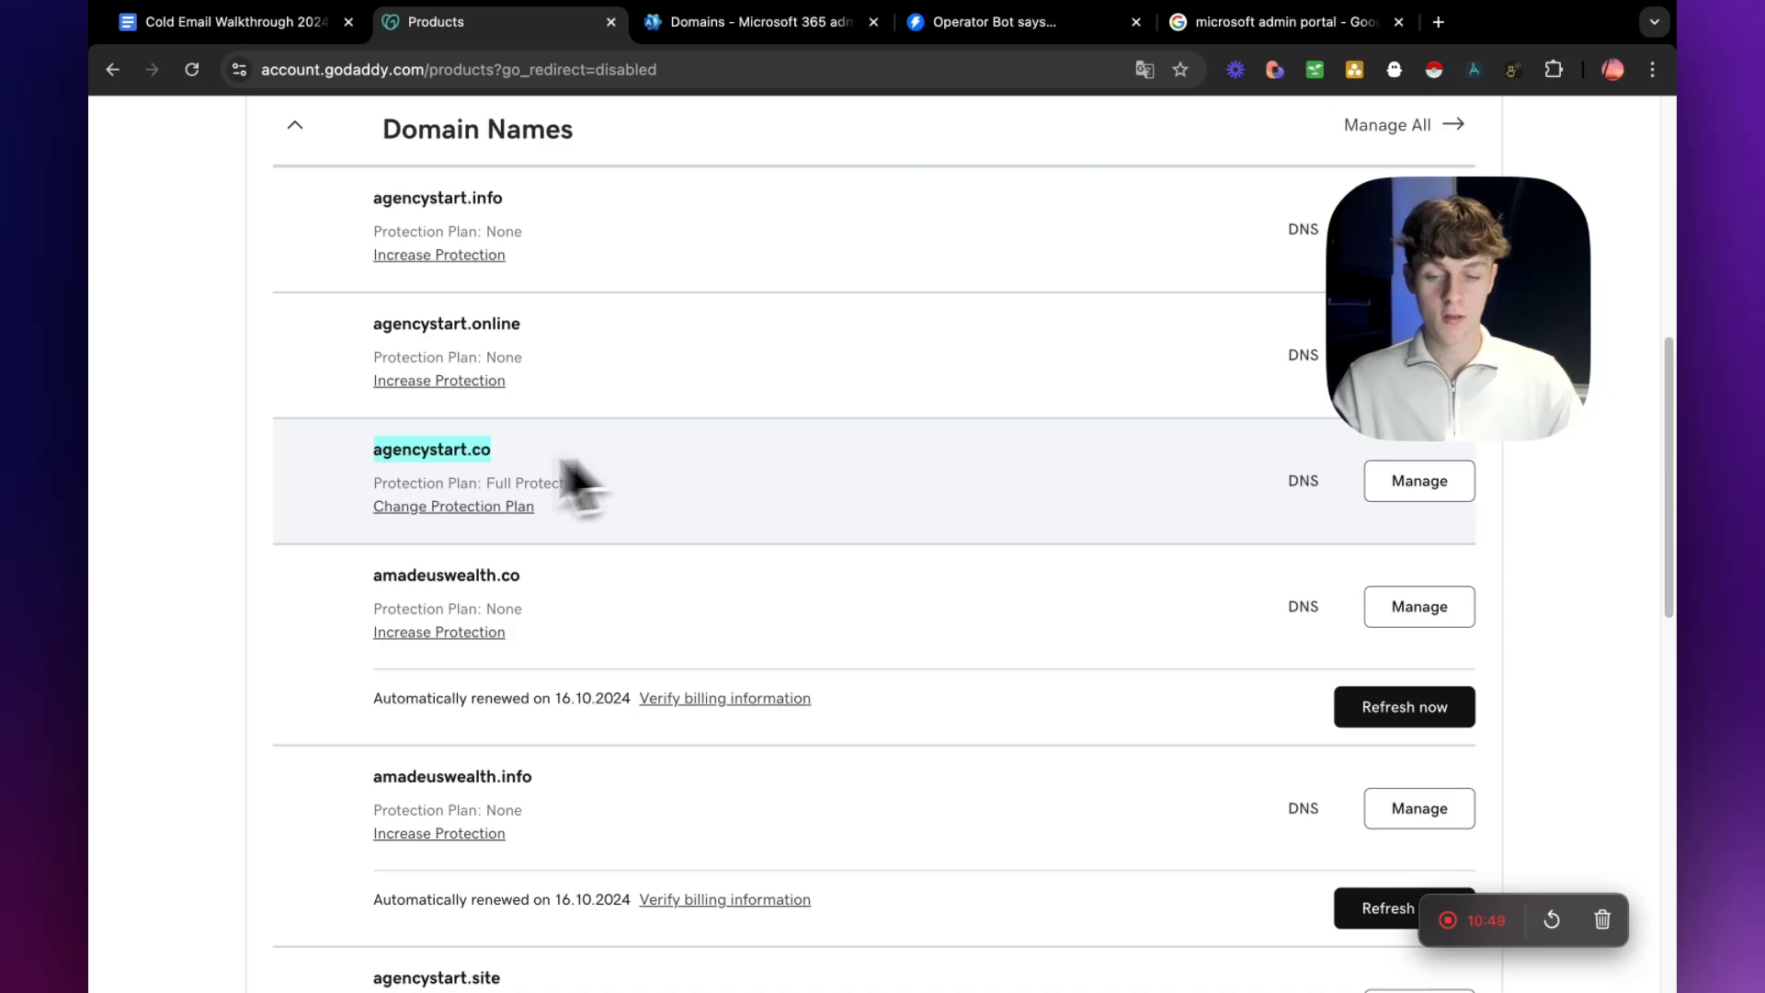
{"action": "left_click", "coordinate": [1304, 481]}
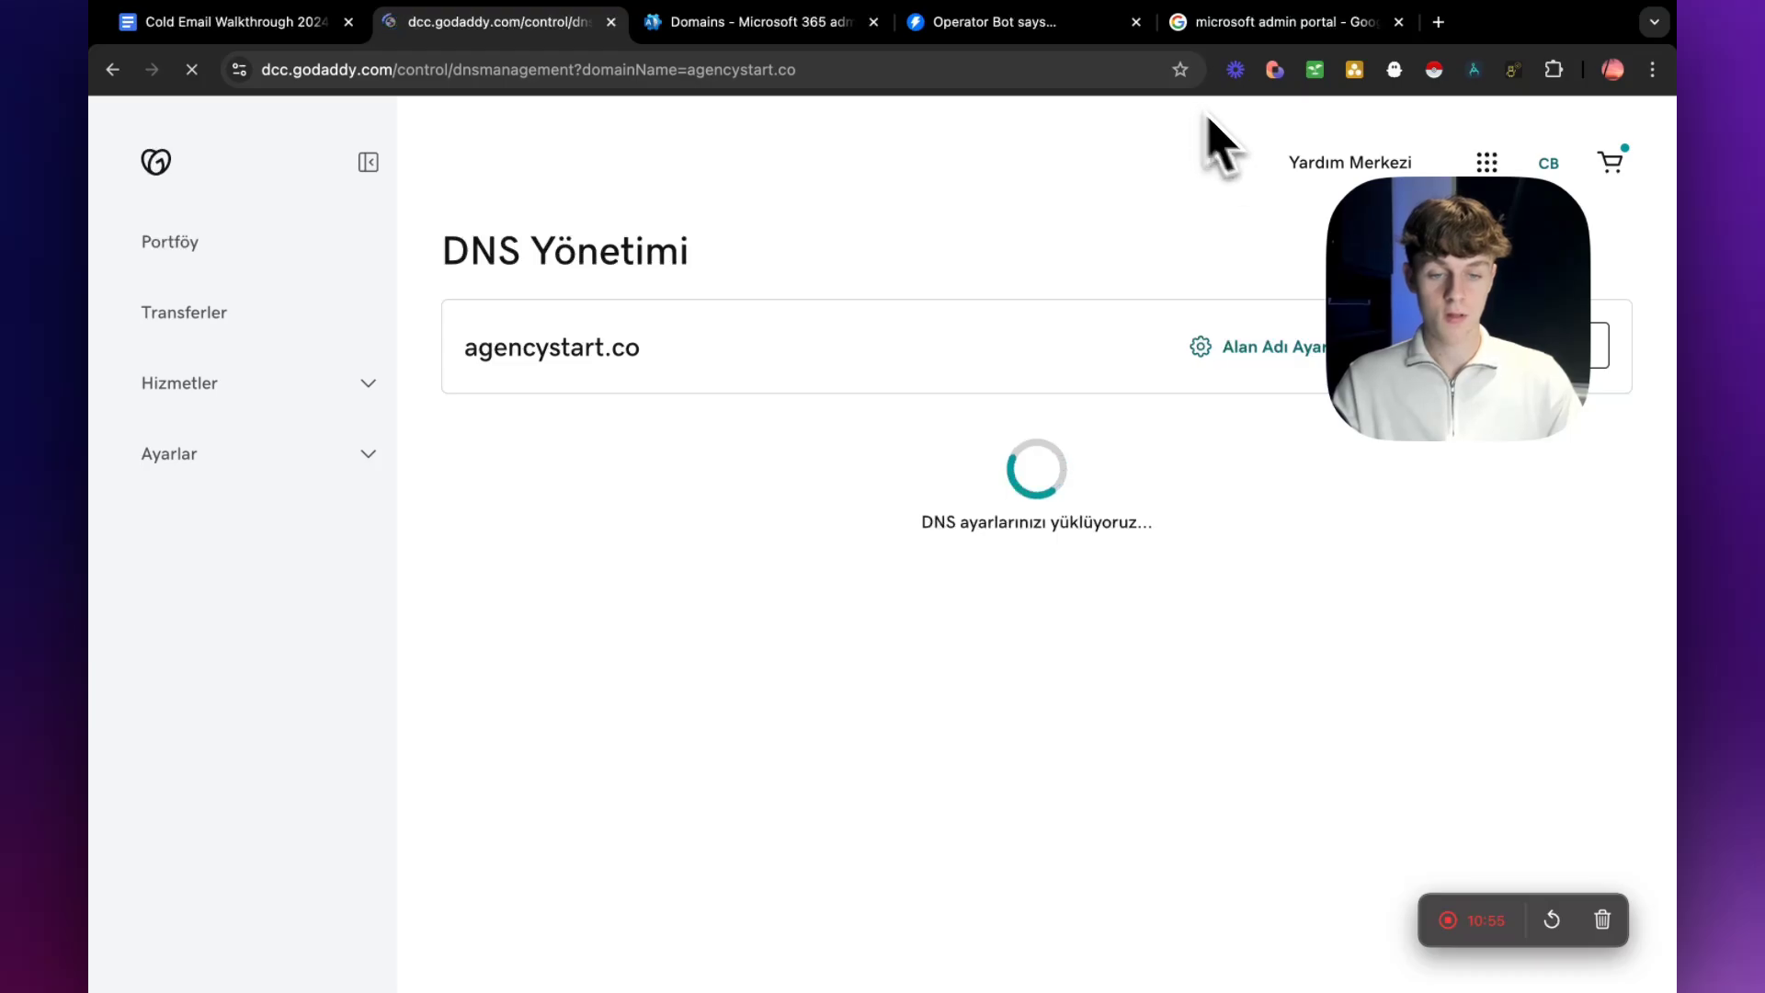
{"action": "left_click_drag", "start_coordinate": [1463, 286], "coordinate": [1502, 239]}
{"action": "left_click", "coordinate": [1146, 77]}
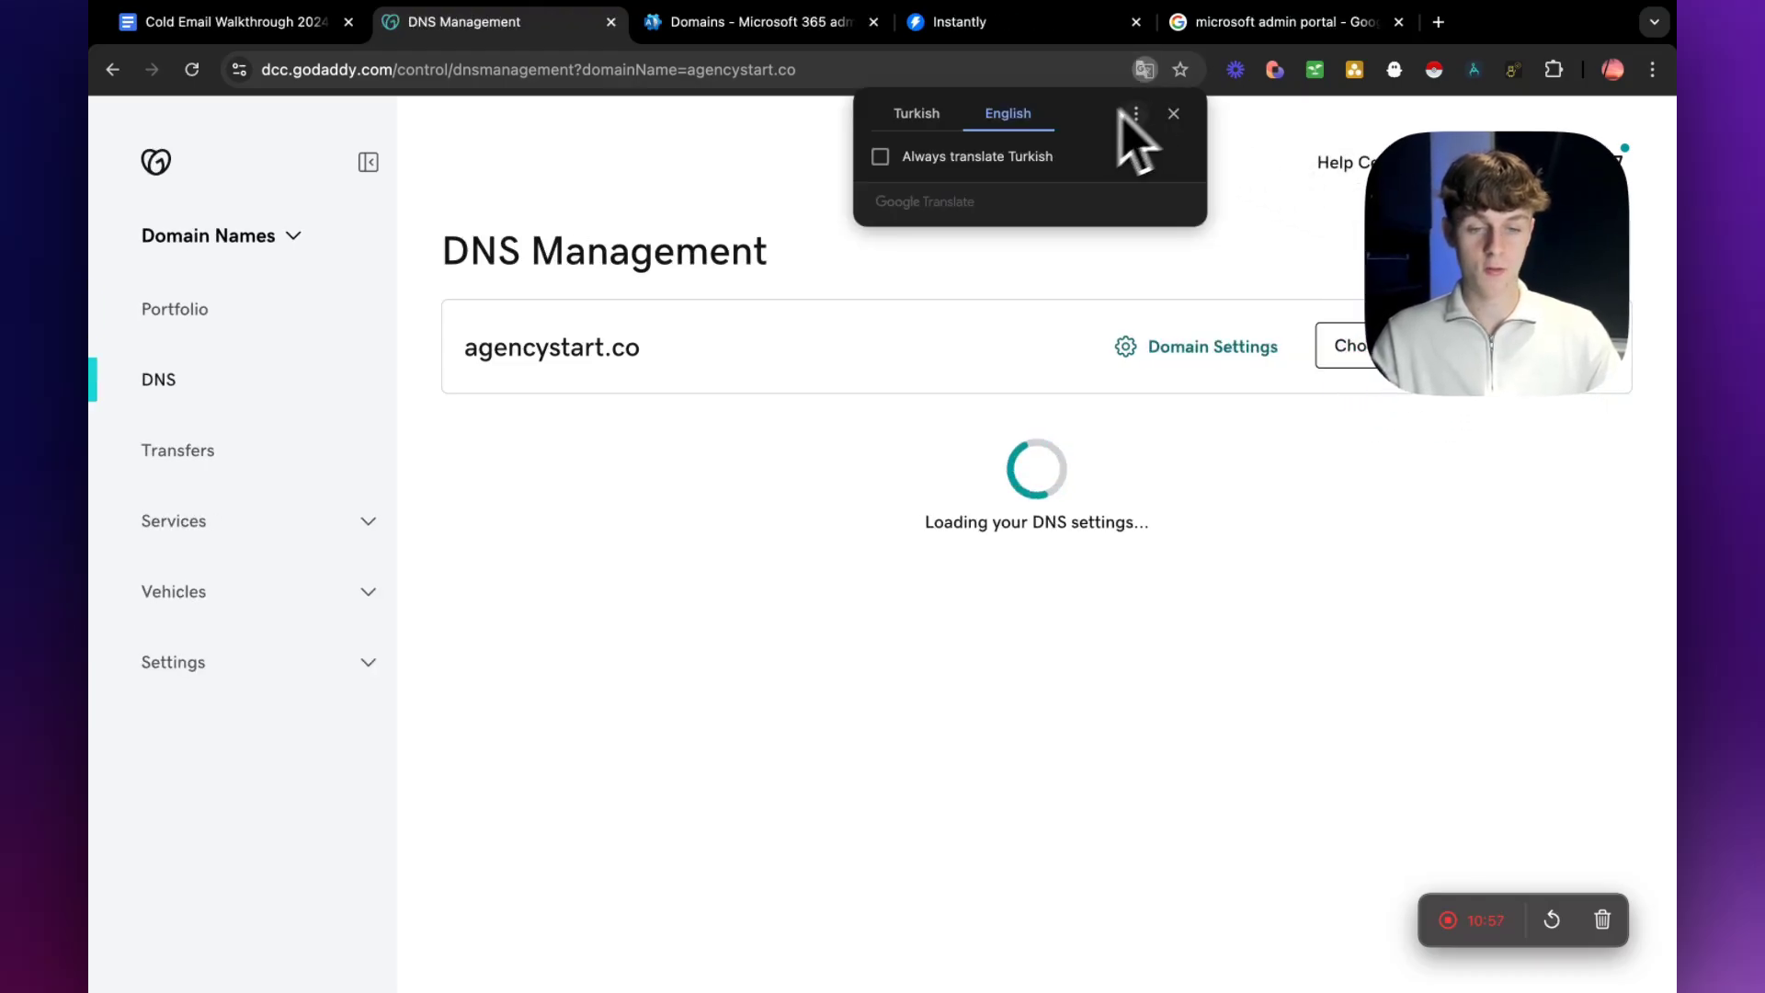
{"action": "left_click", "coordinate": [1174, 114]}
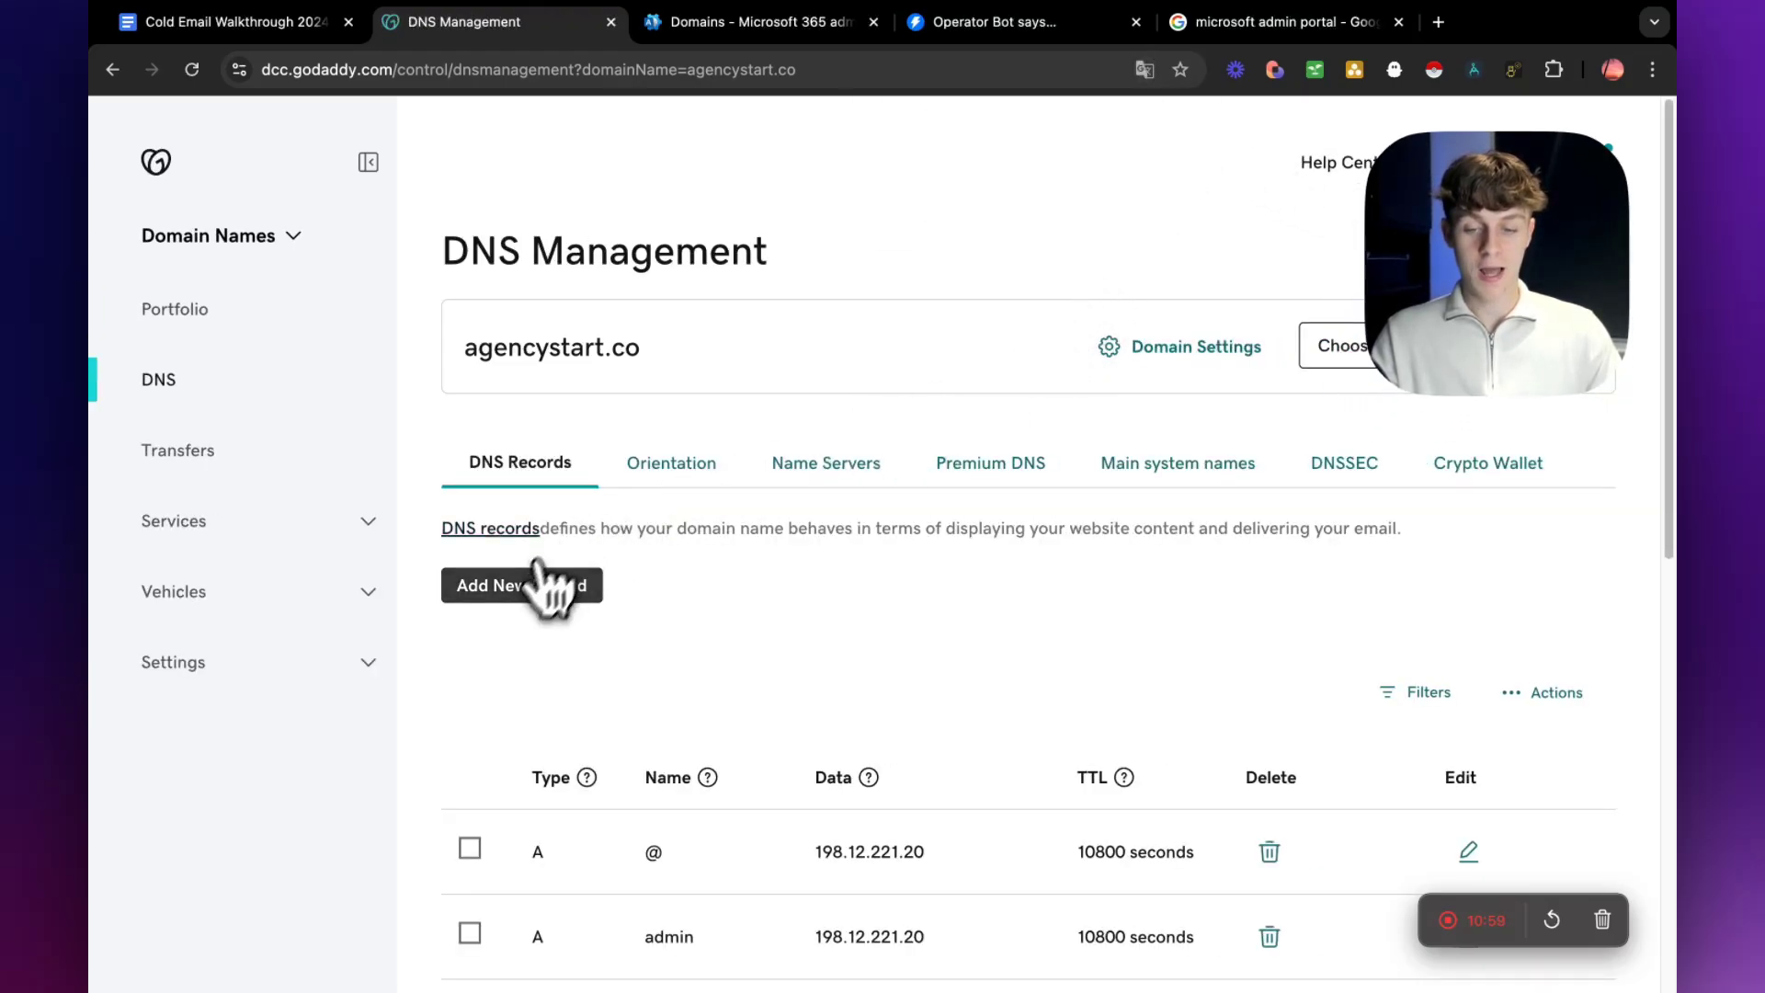
Start a new DNS record in GoDaddy and copy the MX record's address value from the Microsoft 365 admin center.
{"action": "left_click", "coordinate": [515, 588]}
{"action": "left_click", "coordinate": [548, 754]}
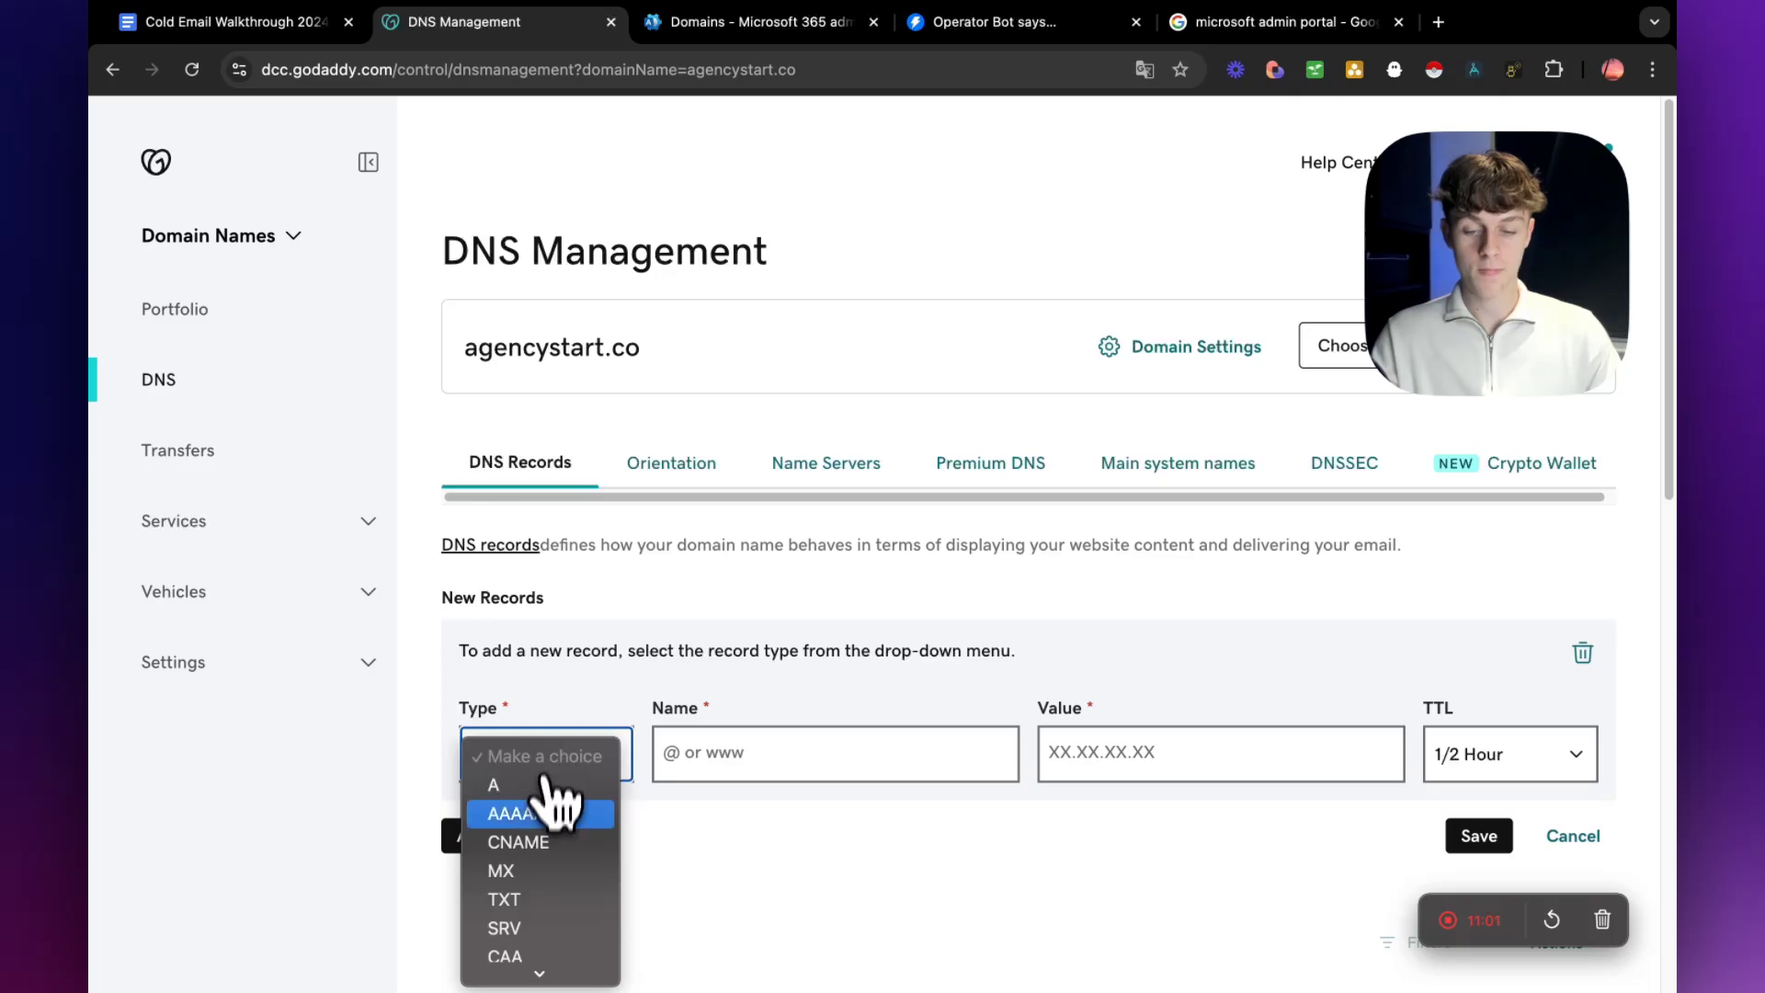
{"action": "left_click", "coordinate": [769, 109]}
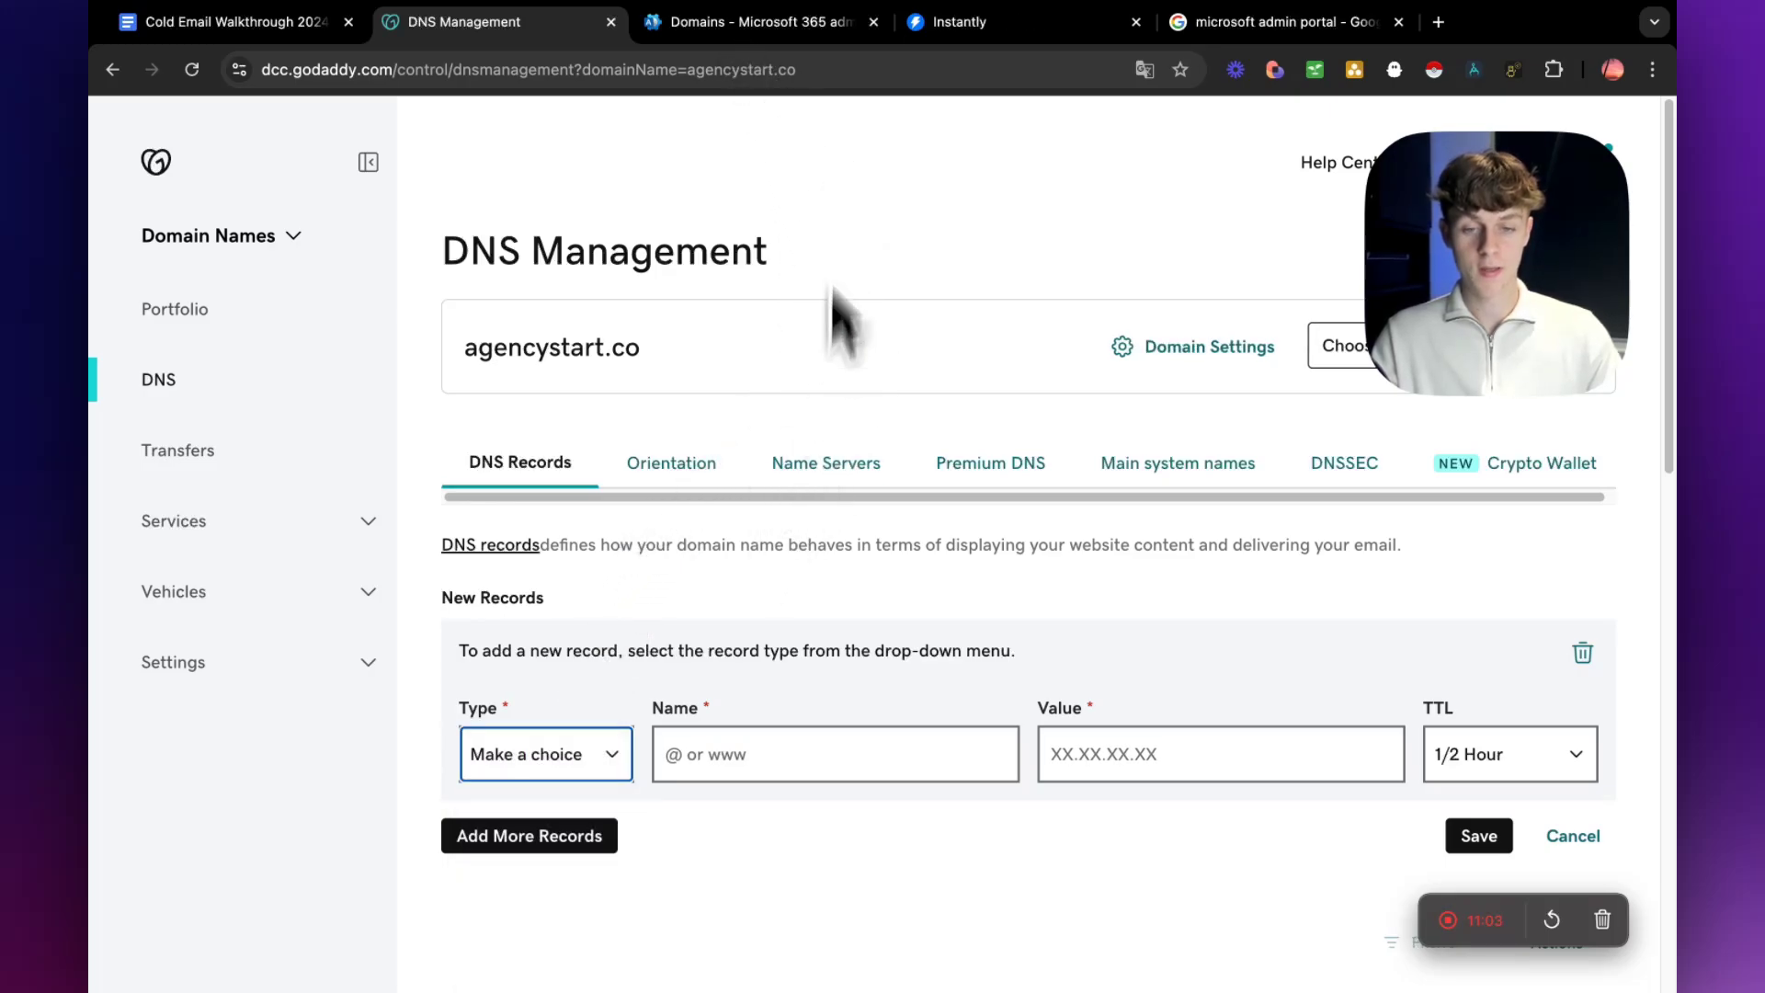
{"action": "left_click", "coordinate": [743, 39]}
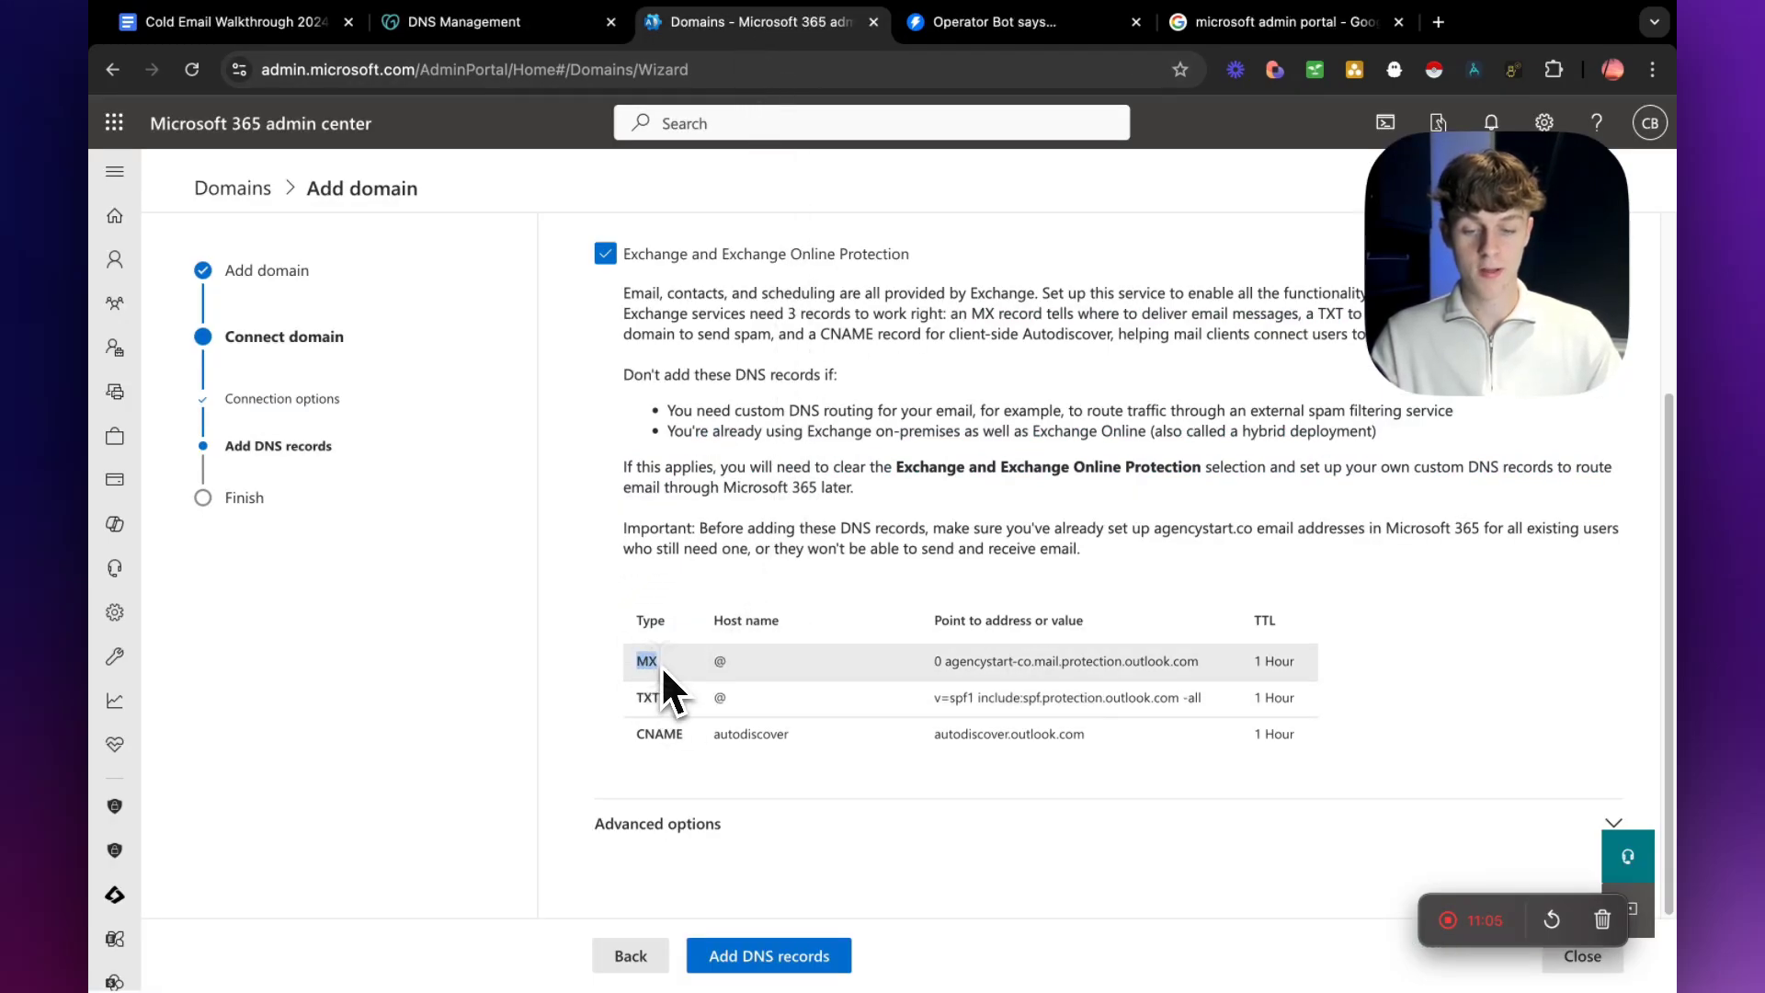
{"action": "left_click_drag", "start_coordinate": [935, 662], "coordinate": [1198, 701]}
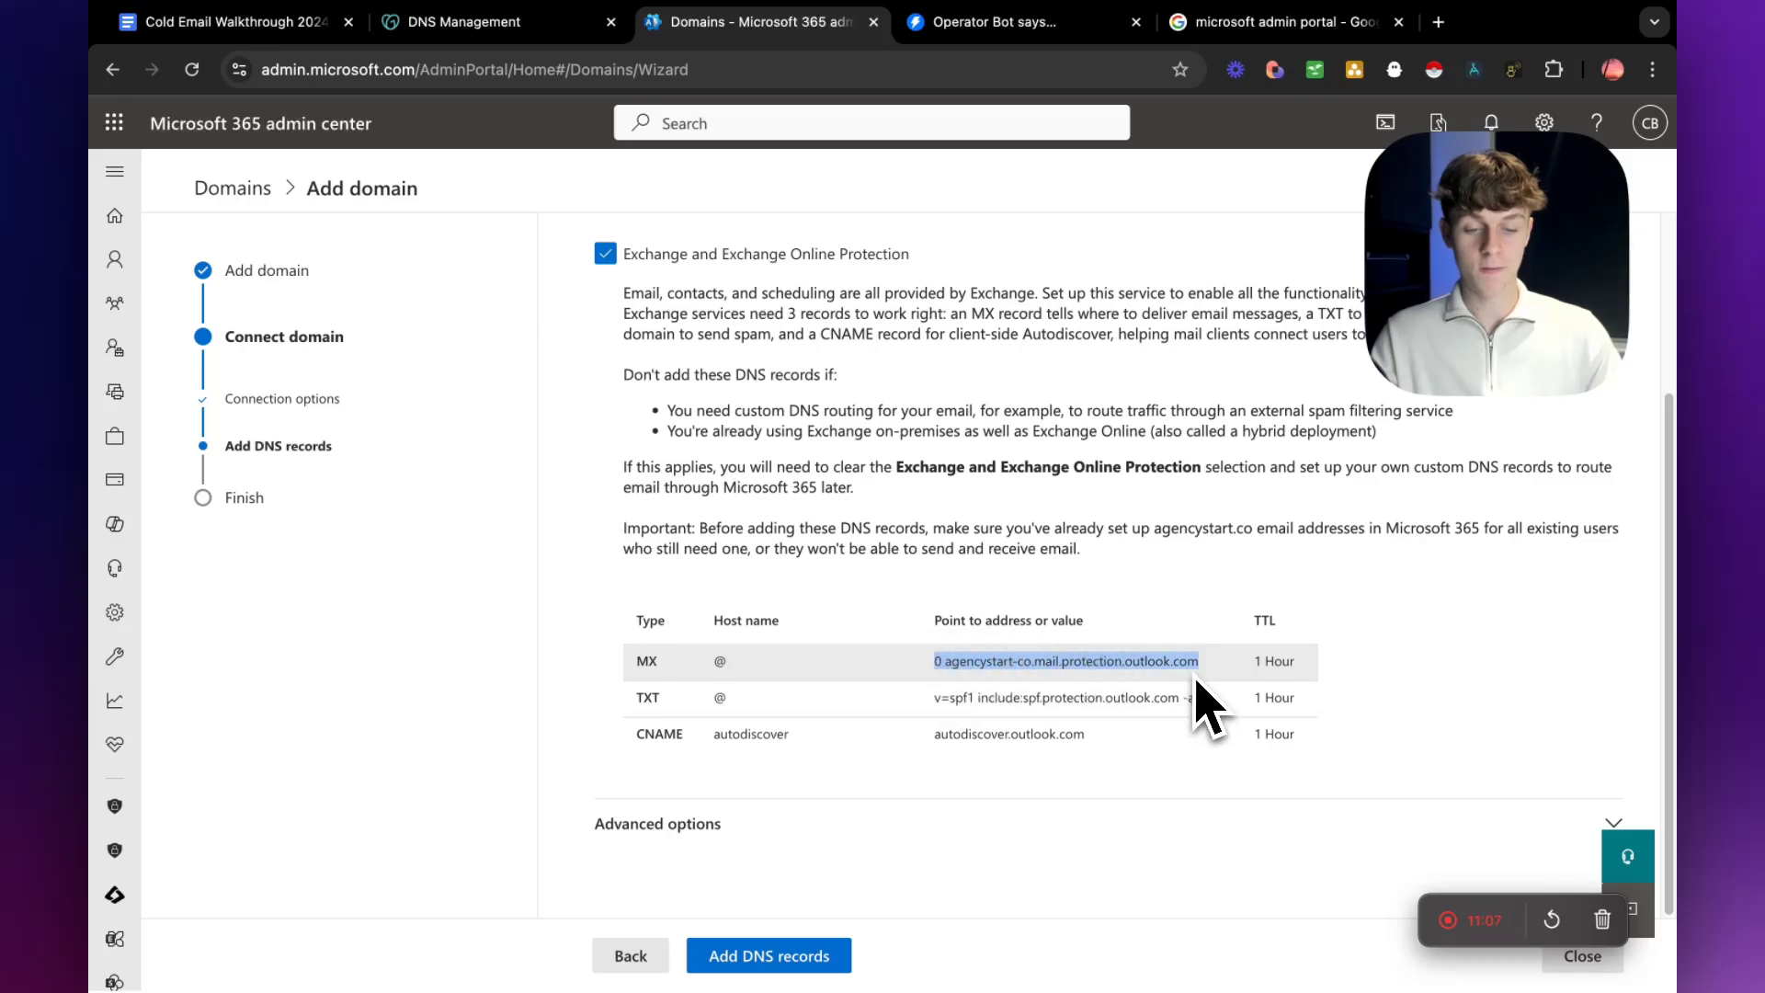
In GoDaddy, set the new DNS record's type to MX and its name to @, checking the host name in Microsoft 365.
{"action": "left_click", "coordinate": [504, 22]}
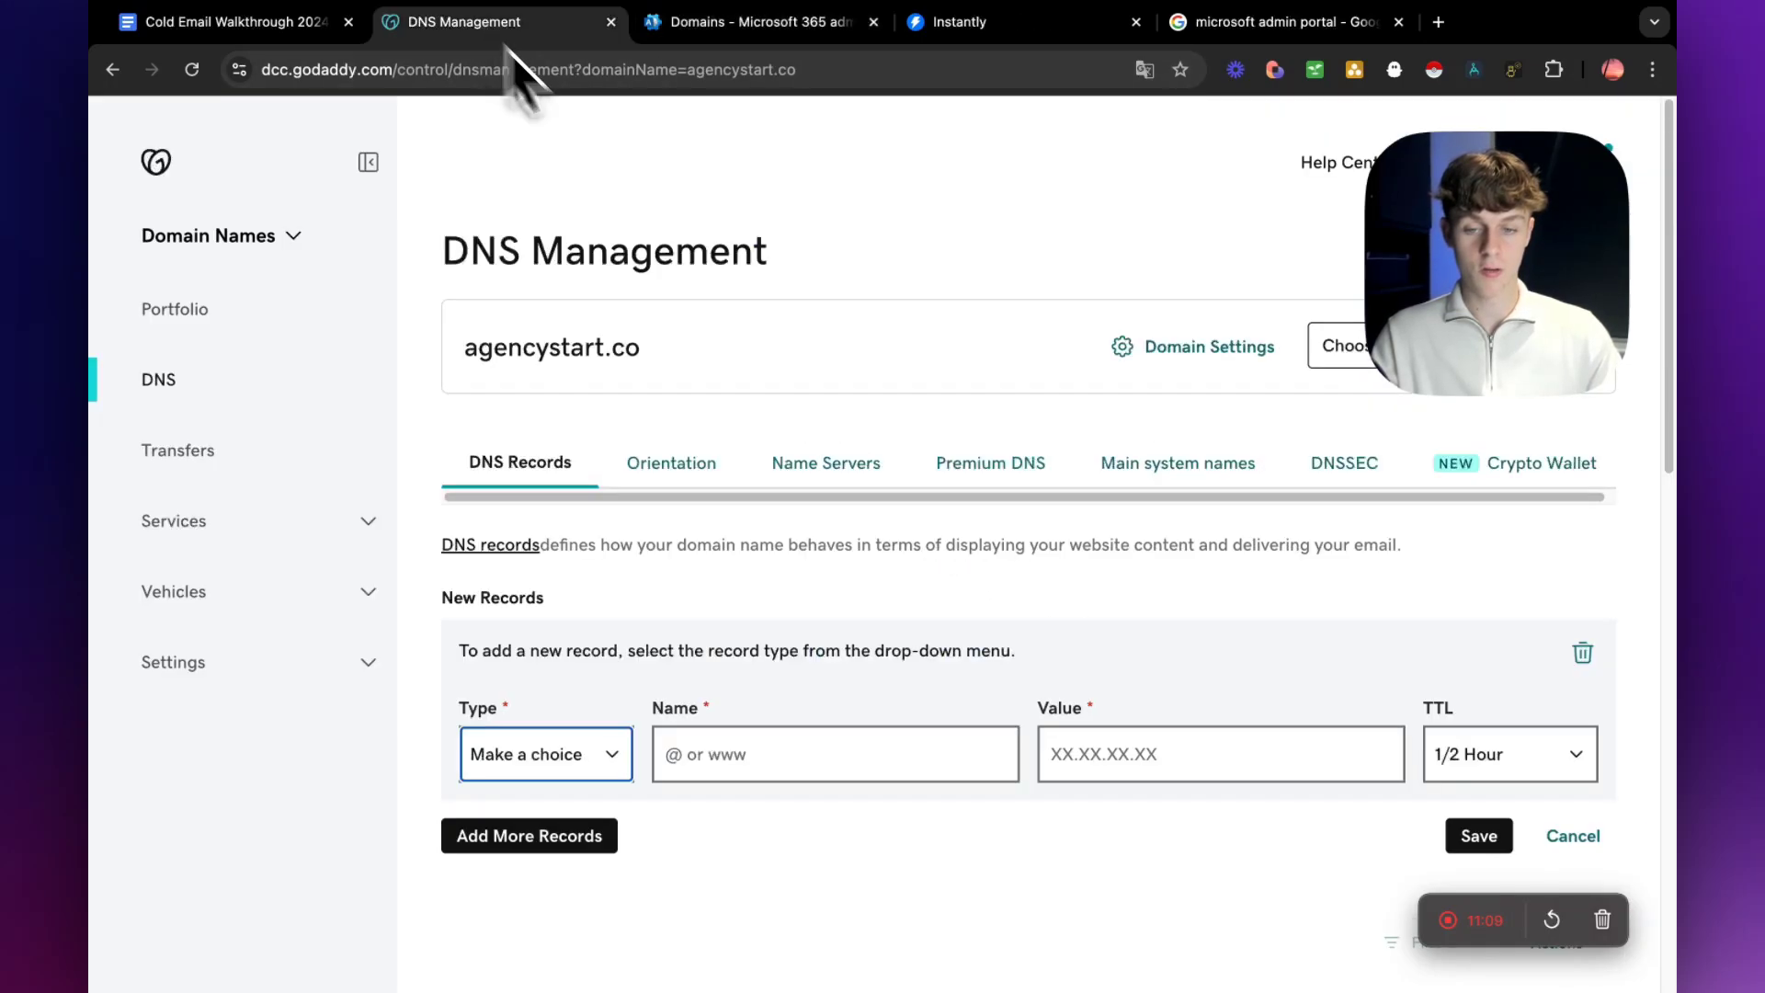
{"action": "left_click", "coordinate": [541, 775]}
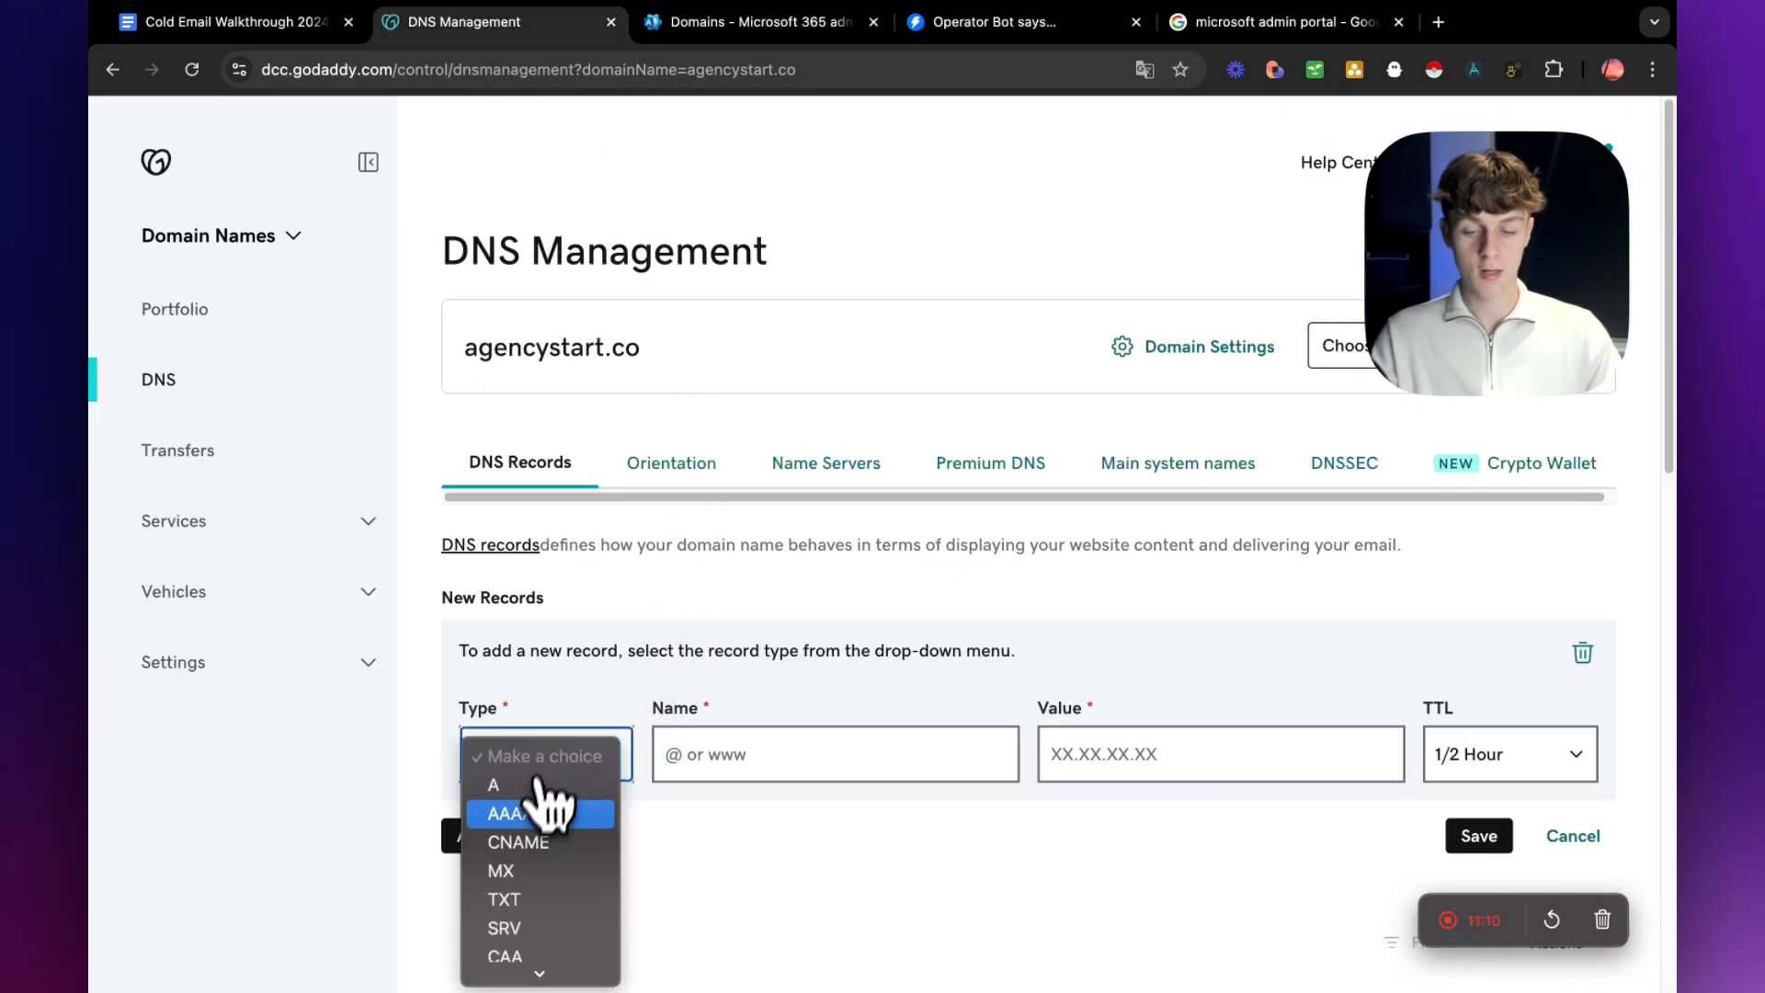
{"action": "left_click", "coordinate": [515, 871]}
{"action": "left_click", "coordinate": [717, 775]}
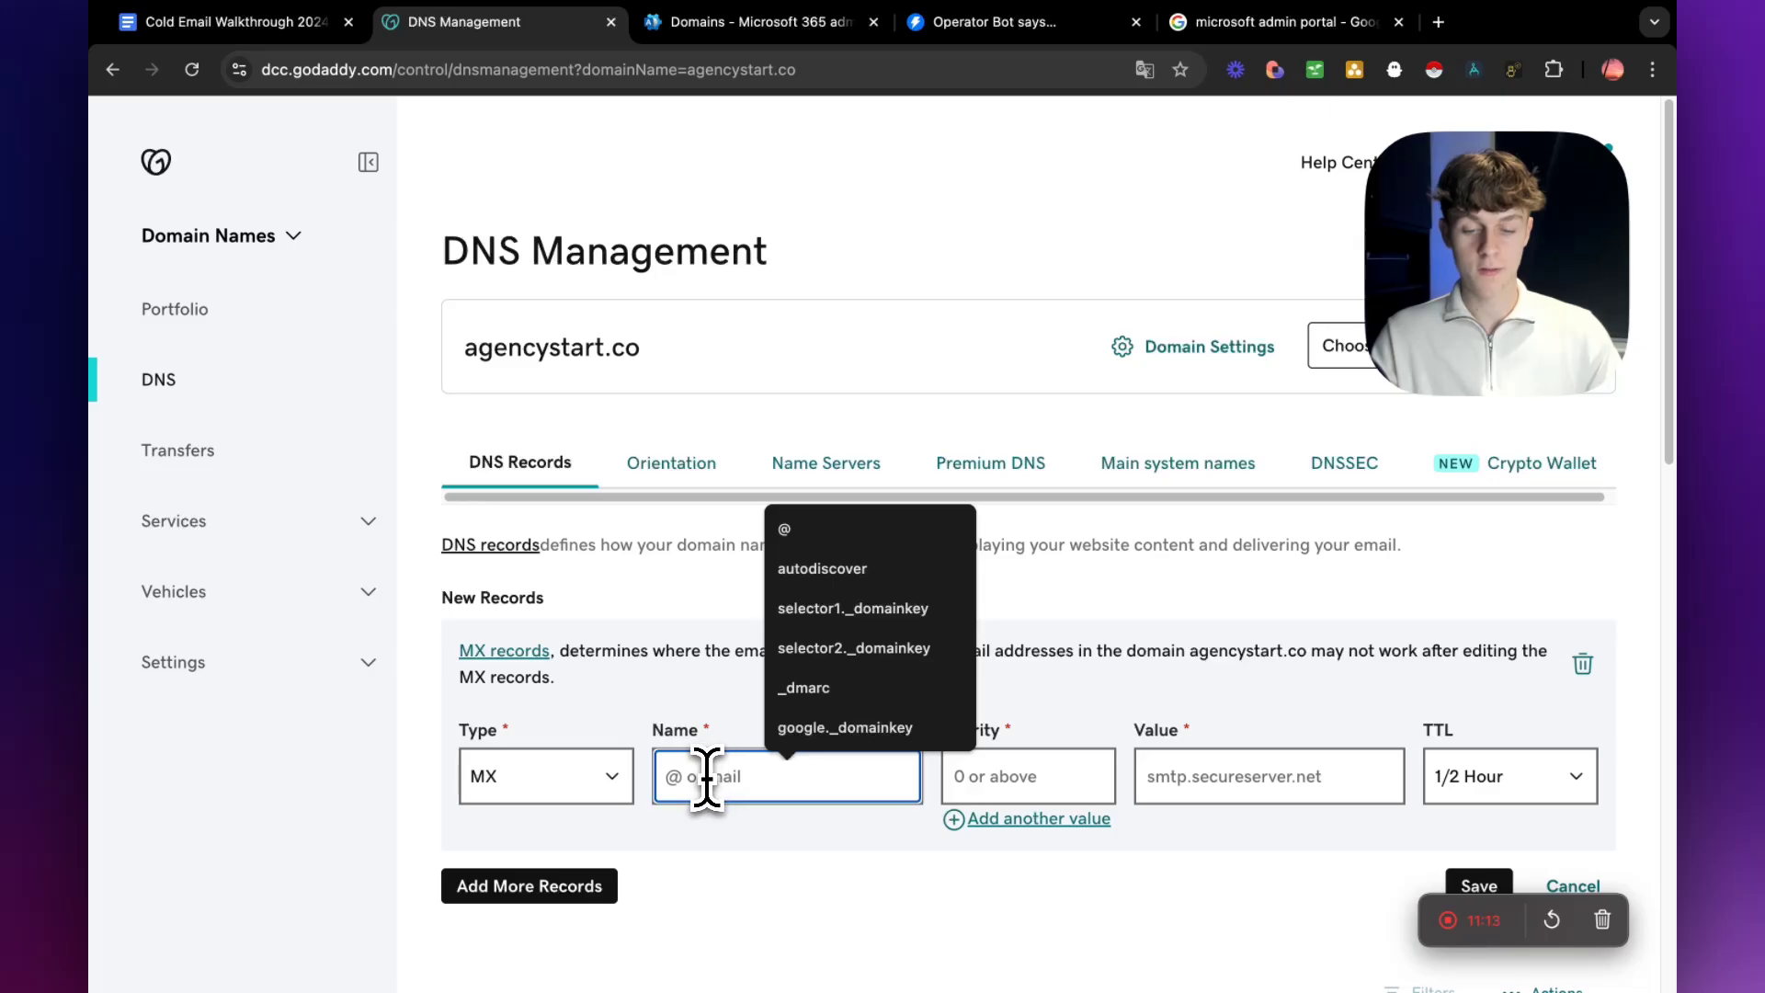
{"action": "left_click", "coordinate": [768, 22]}
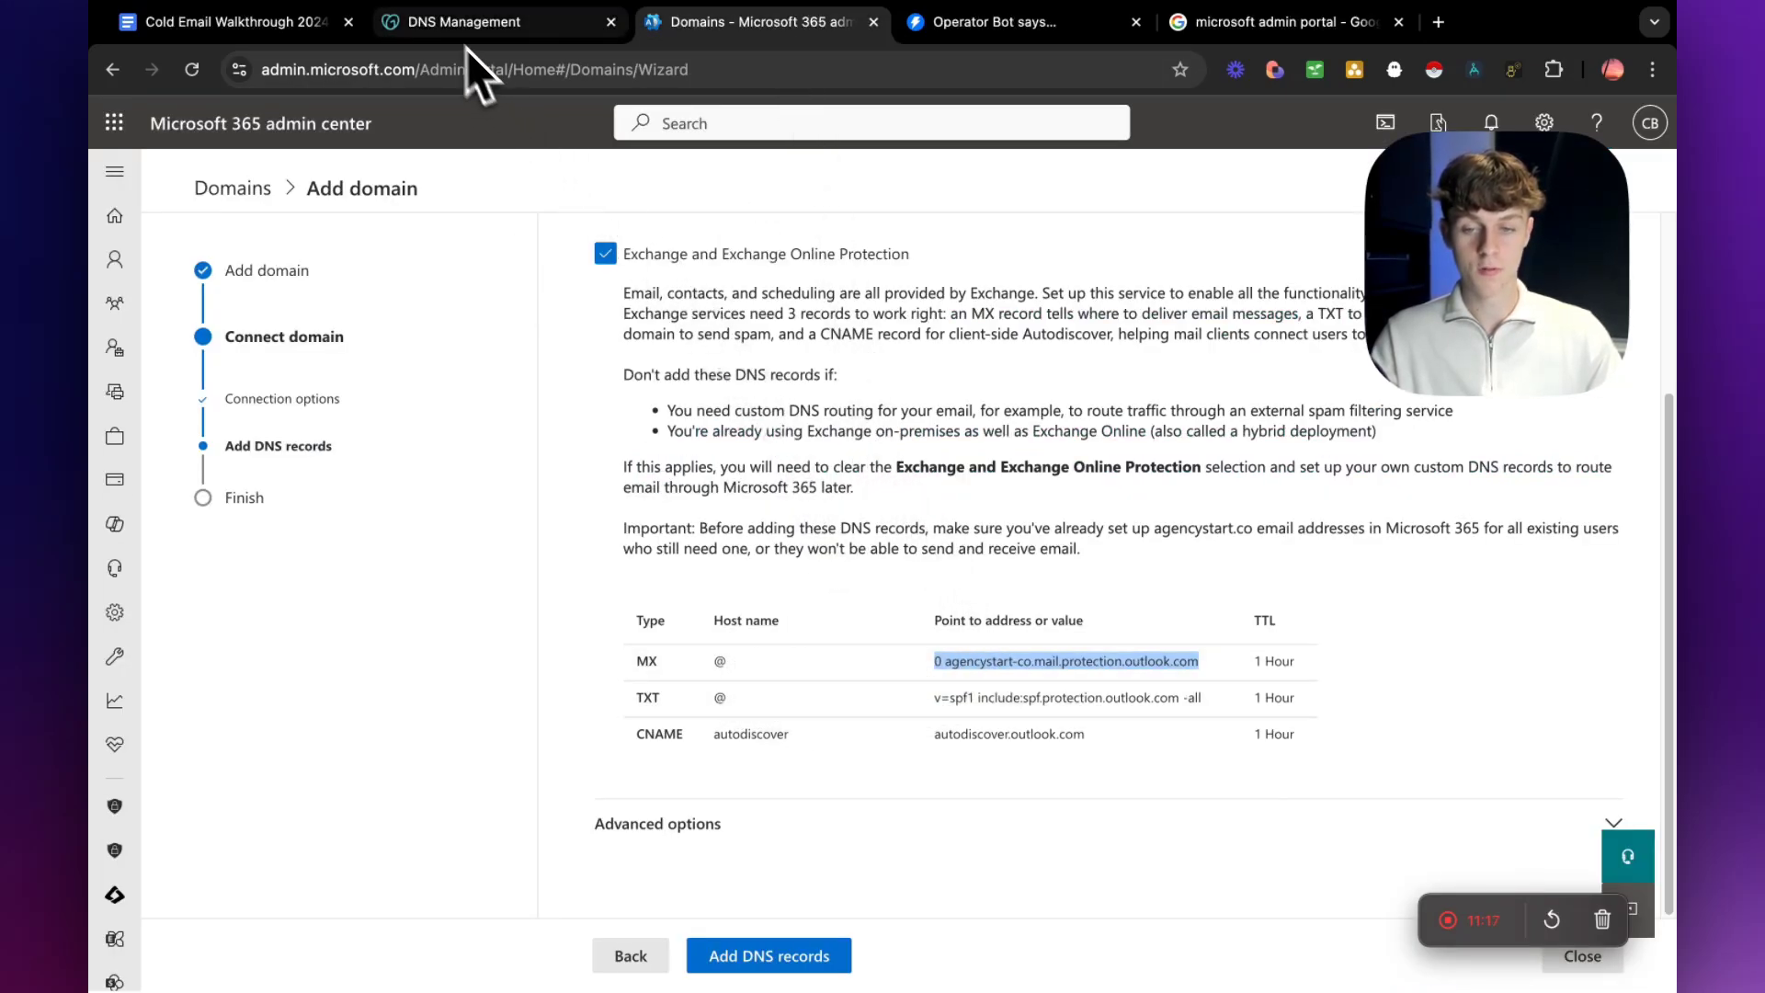
{"action": "left_click", "coordinate": [465, 22]}
{"action": "type", "text": "@"}
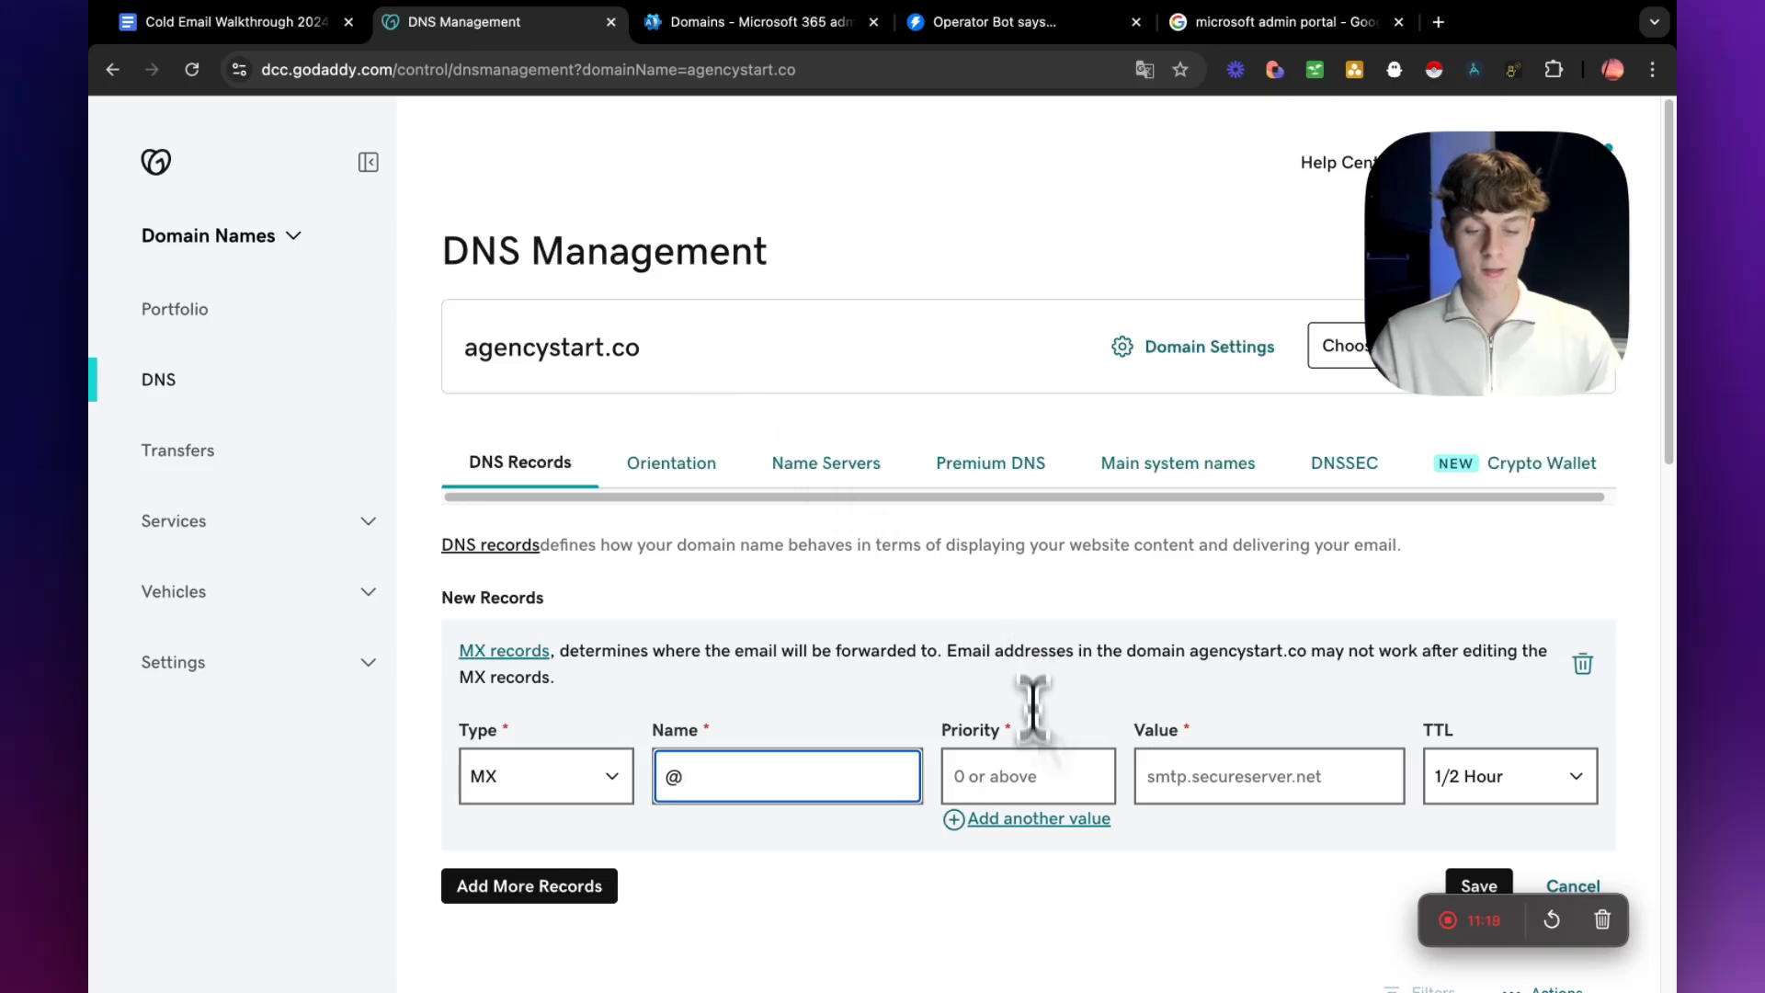
Set the MX record's priority to 1 and paste the copied Outlook protection address as its value.
{"action": "left_click", "coordinate": [1025, 775]}
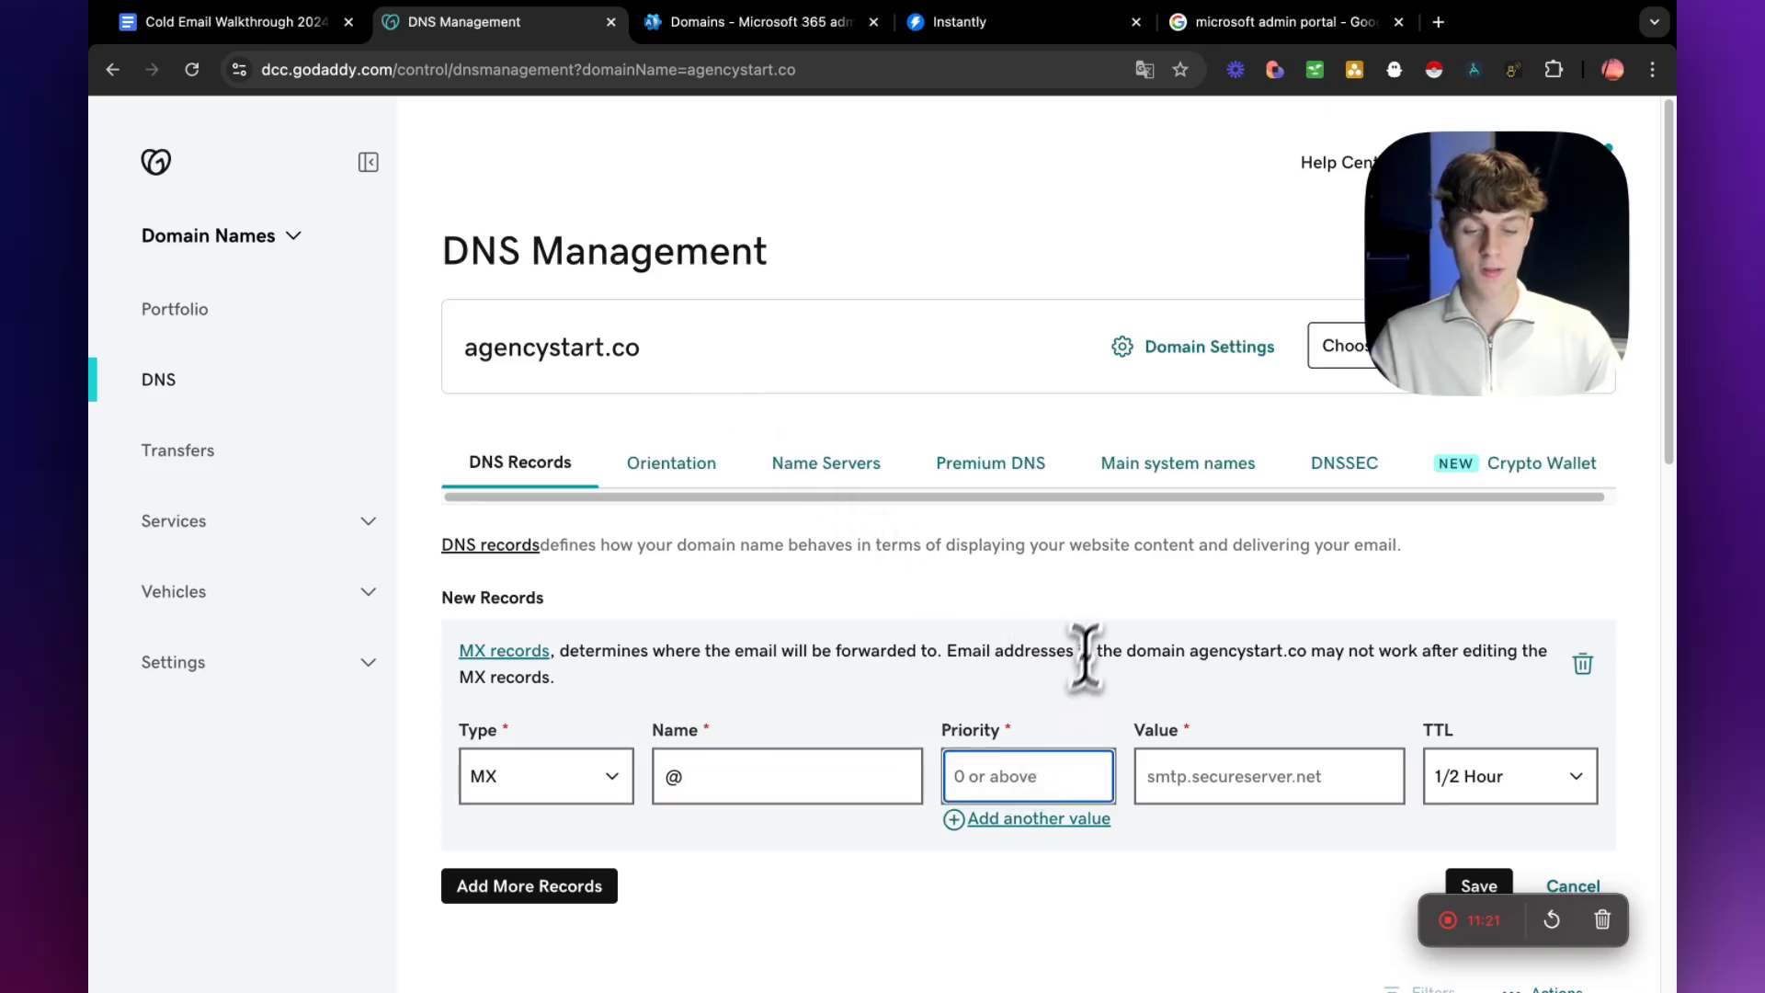
{"action": "left_click", "coordinate": [744, 22]}
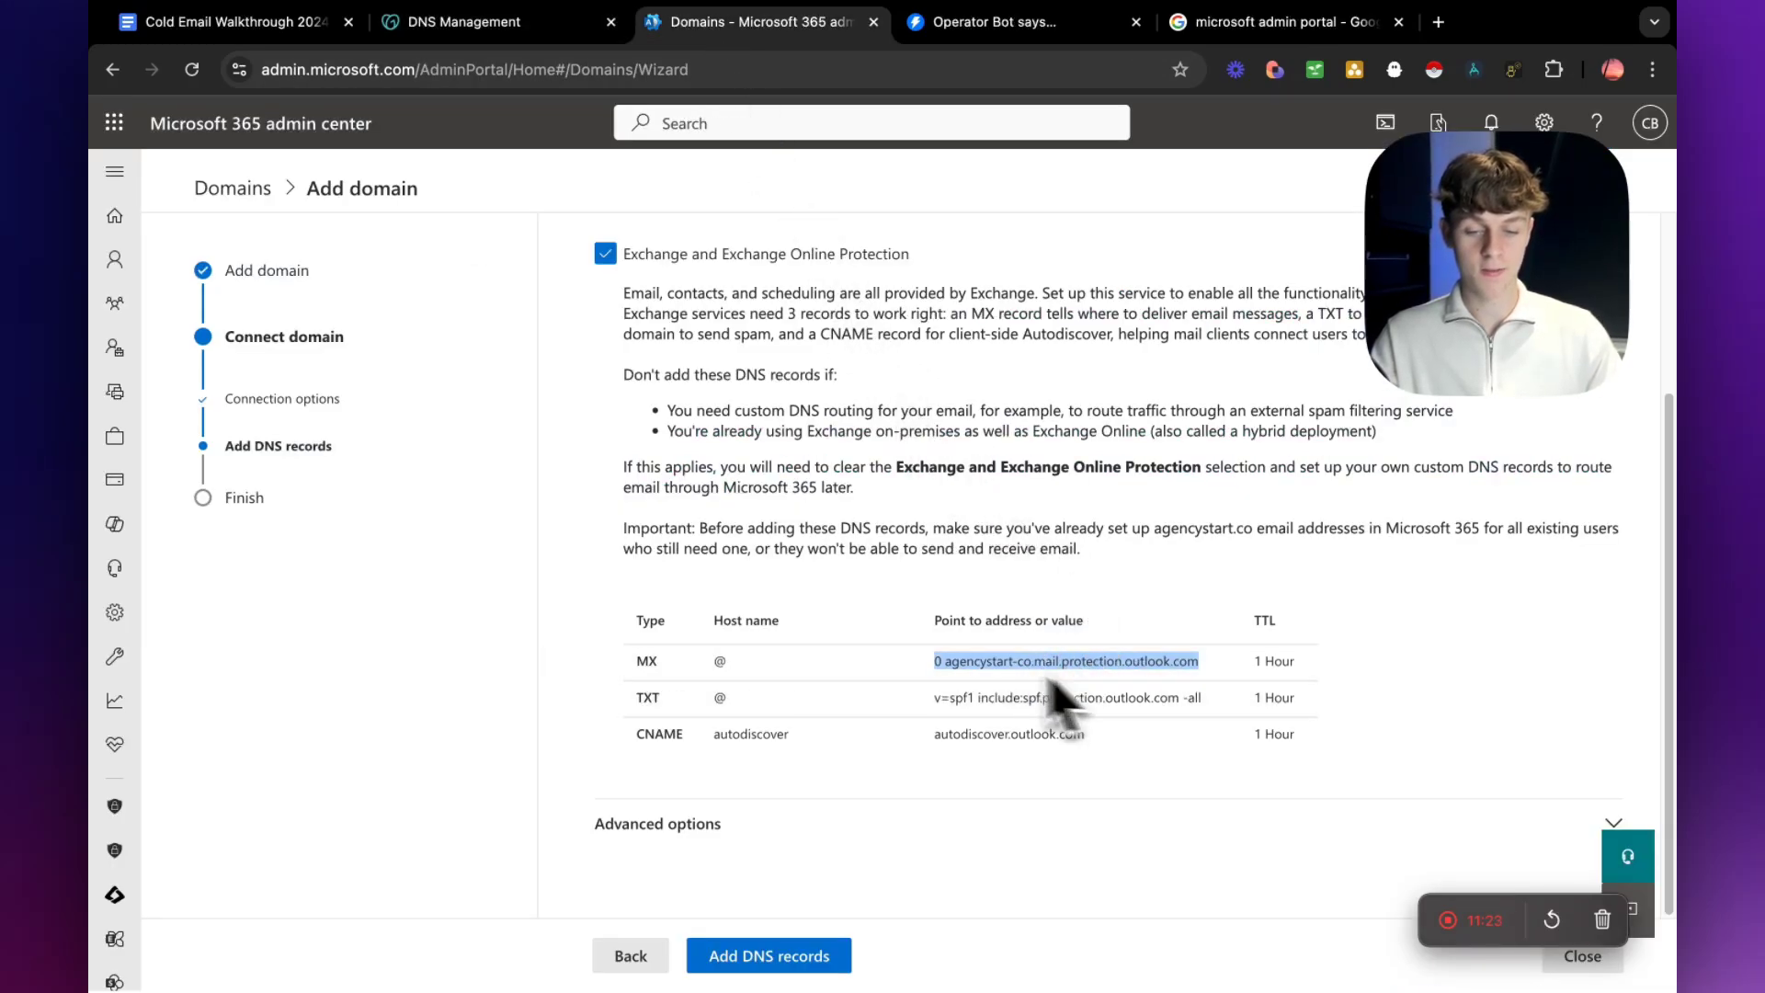
{"action": "left_click", "coordinate": [543, 22]}
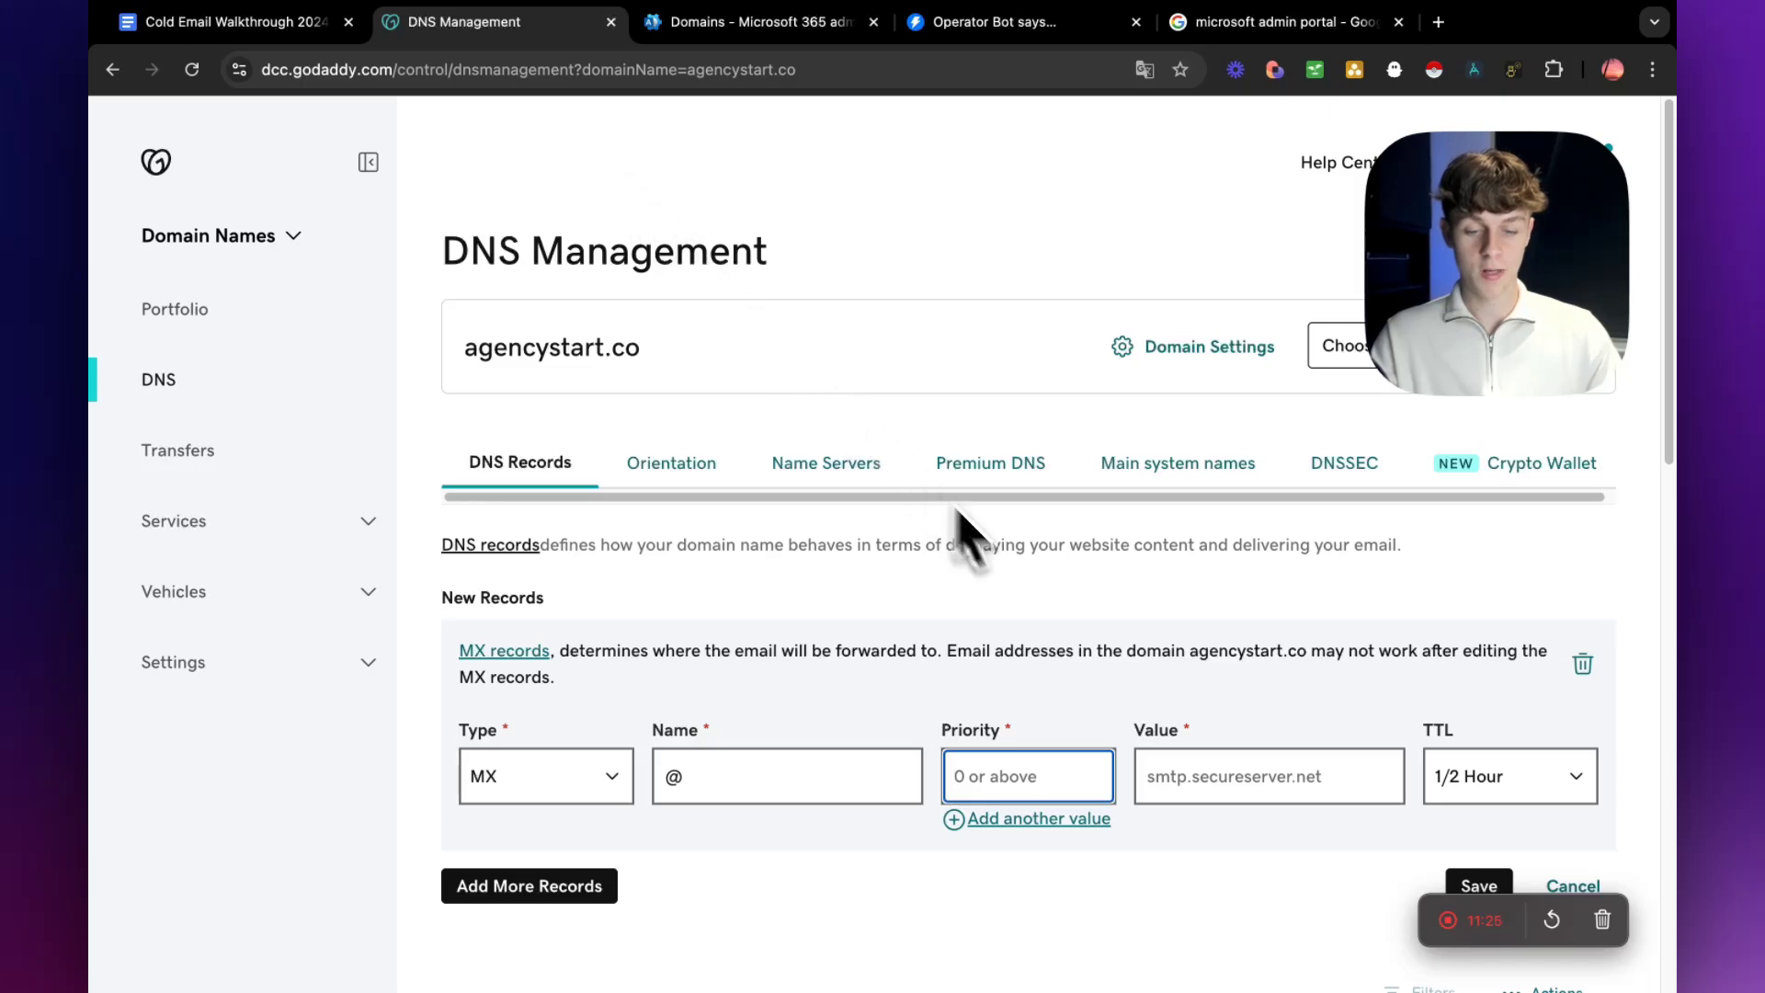
{"action": "type", "text": "1"}
{"action": "left_click", "coordinate": [1200, 777]}
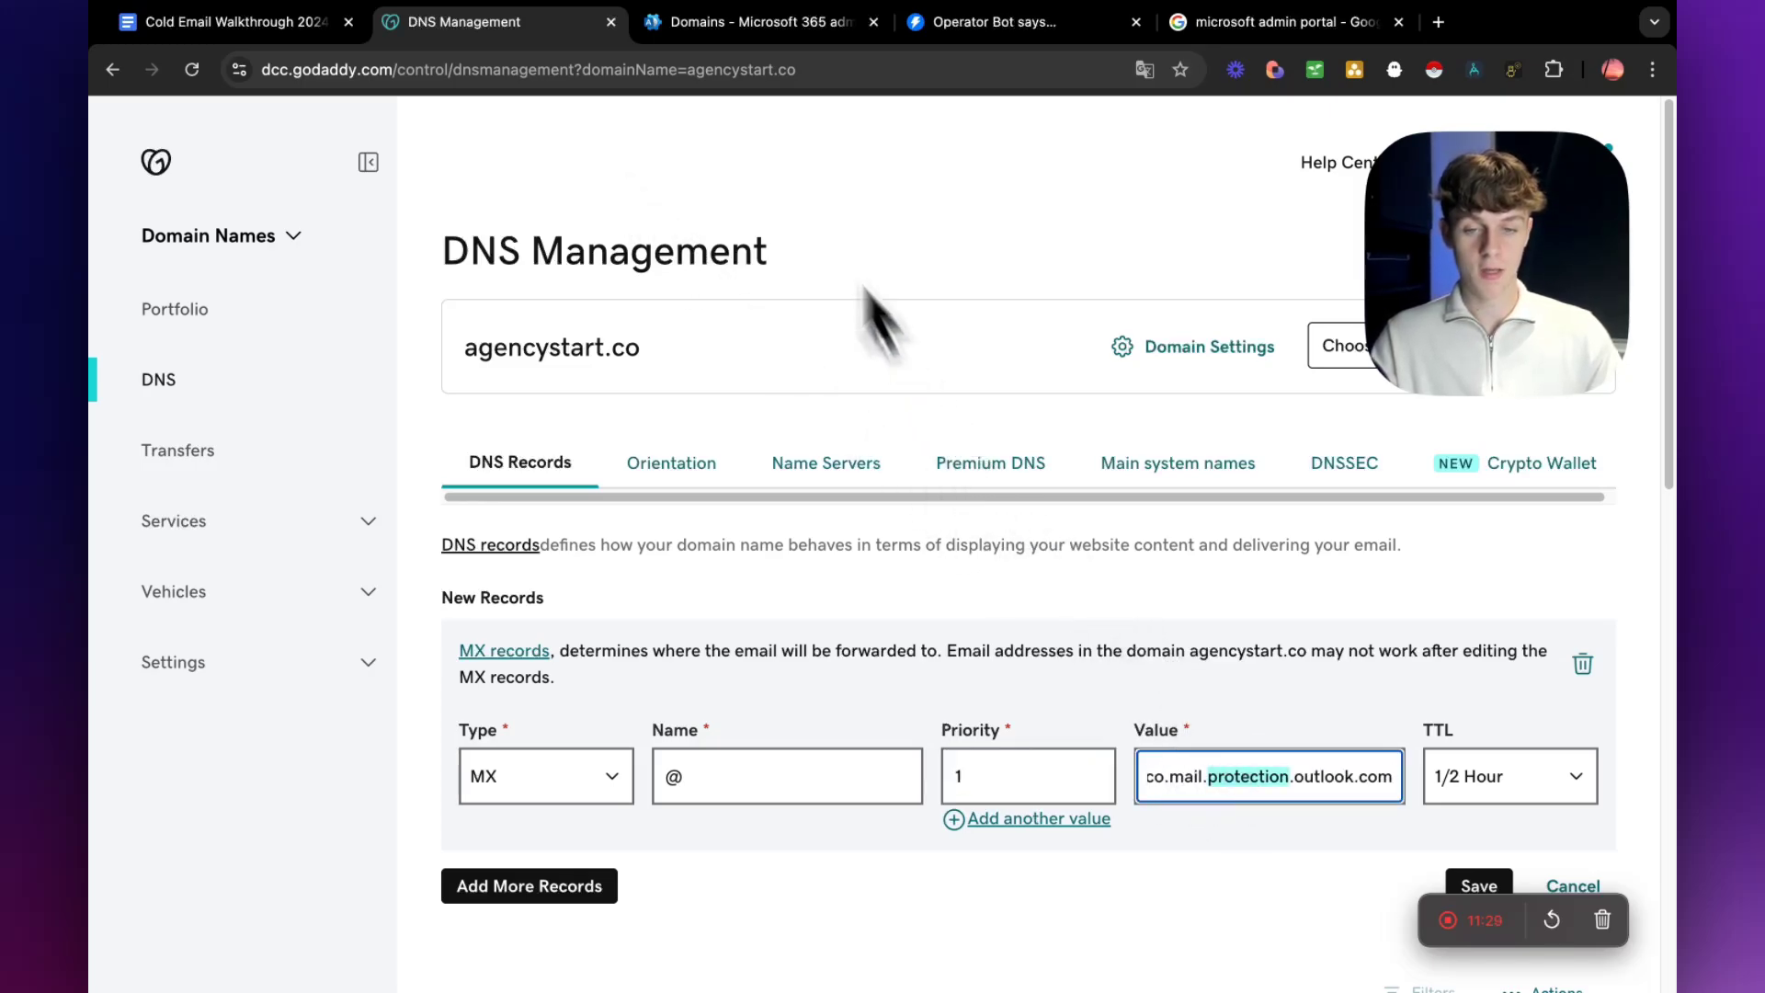
Check the MX record's TTL in Microsoft 365, set it to 1 Hour in GoDaddy, and try to save the record.
{"action": "left_click", "coordinate": [744, 22]}
{"action": "left_click", "coordinate": [1078, 662]}
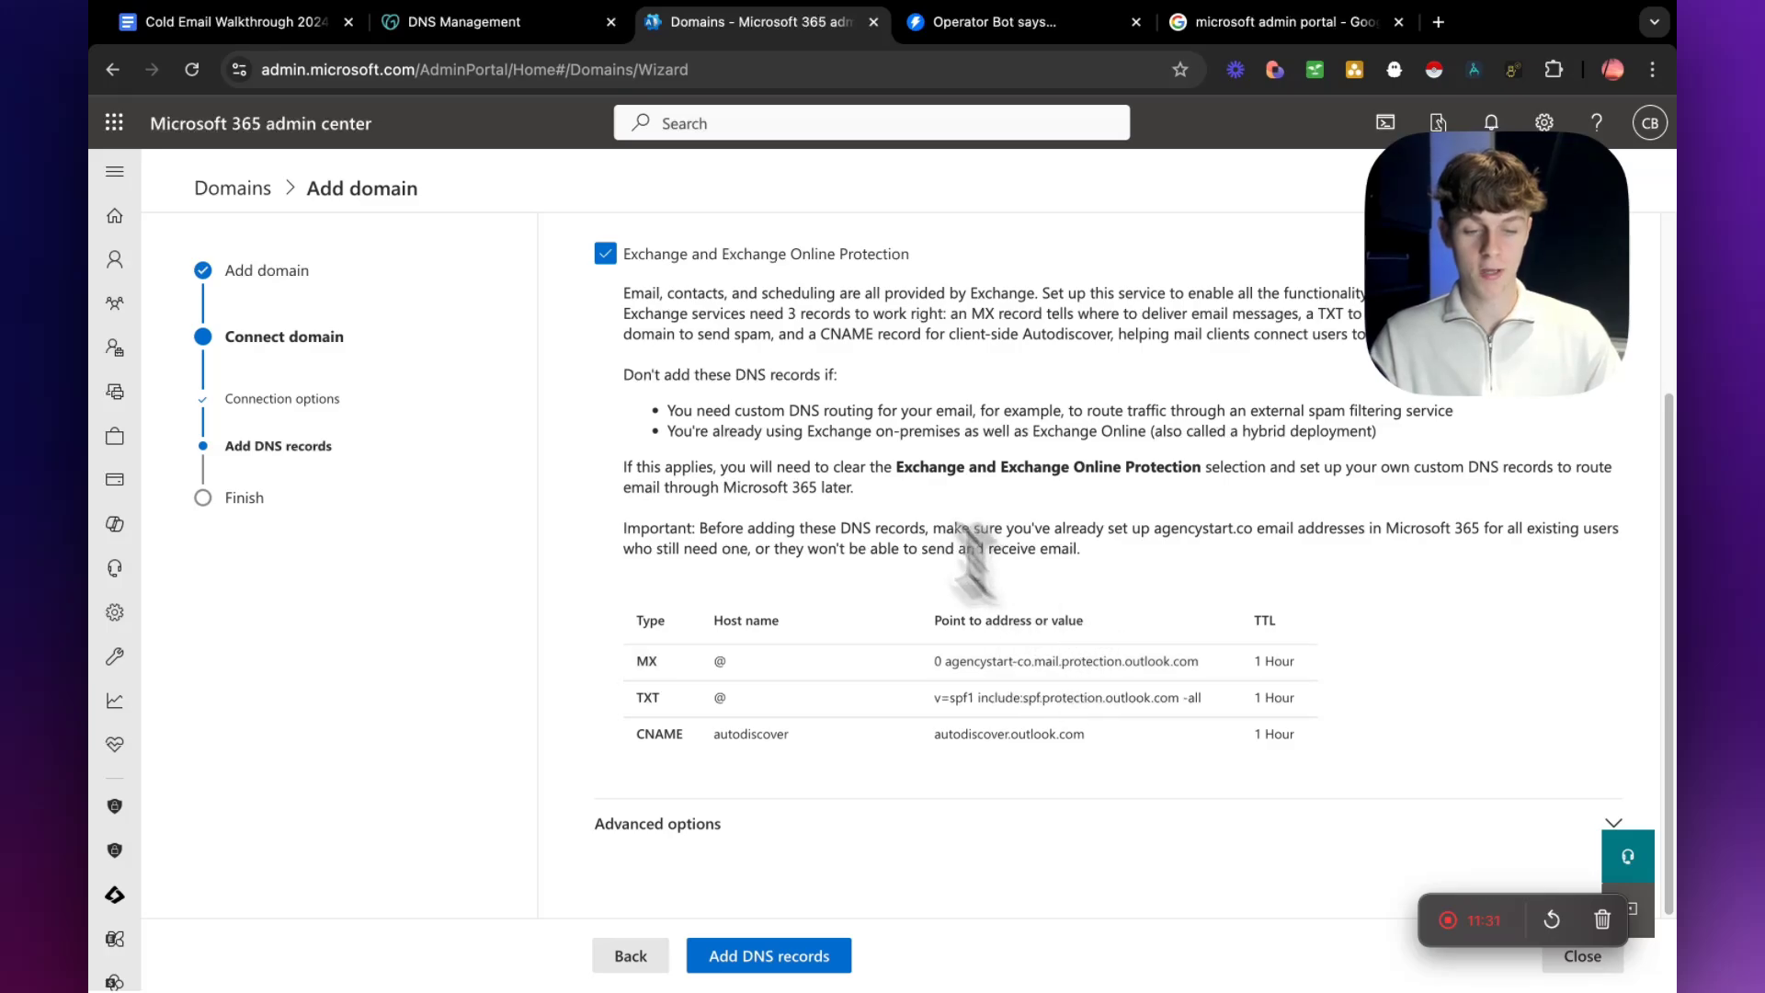
{"action": "left_click", "coordinate": [508, 26]}
{"action": "left_click", "coordinate": [1527, 780]}
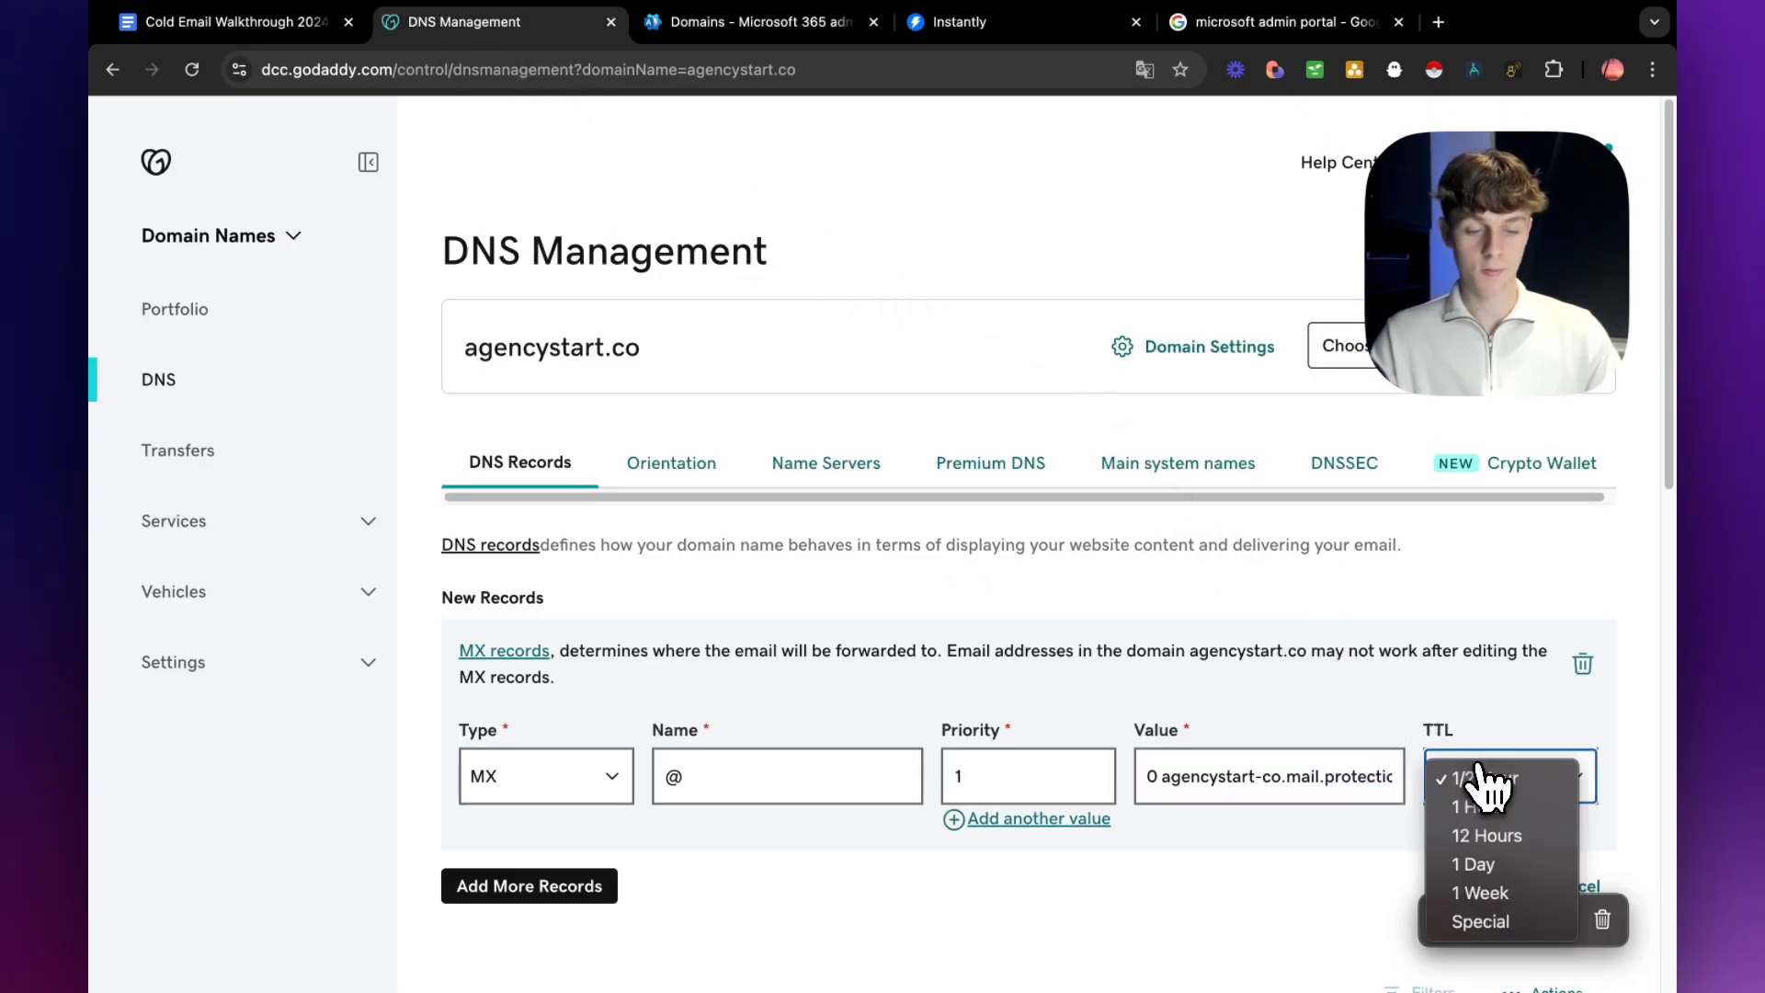
{"action": "left_click", "coordinate": [1482, 809]}
{"action": "scroll", "coordinate": [1300, 847], "scroll_direction": "down", "scroll_amount": 2}
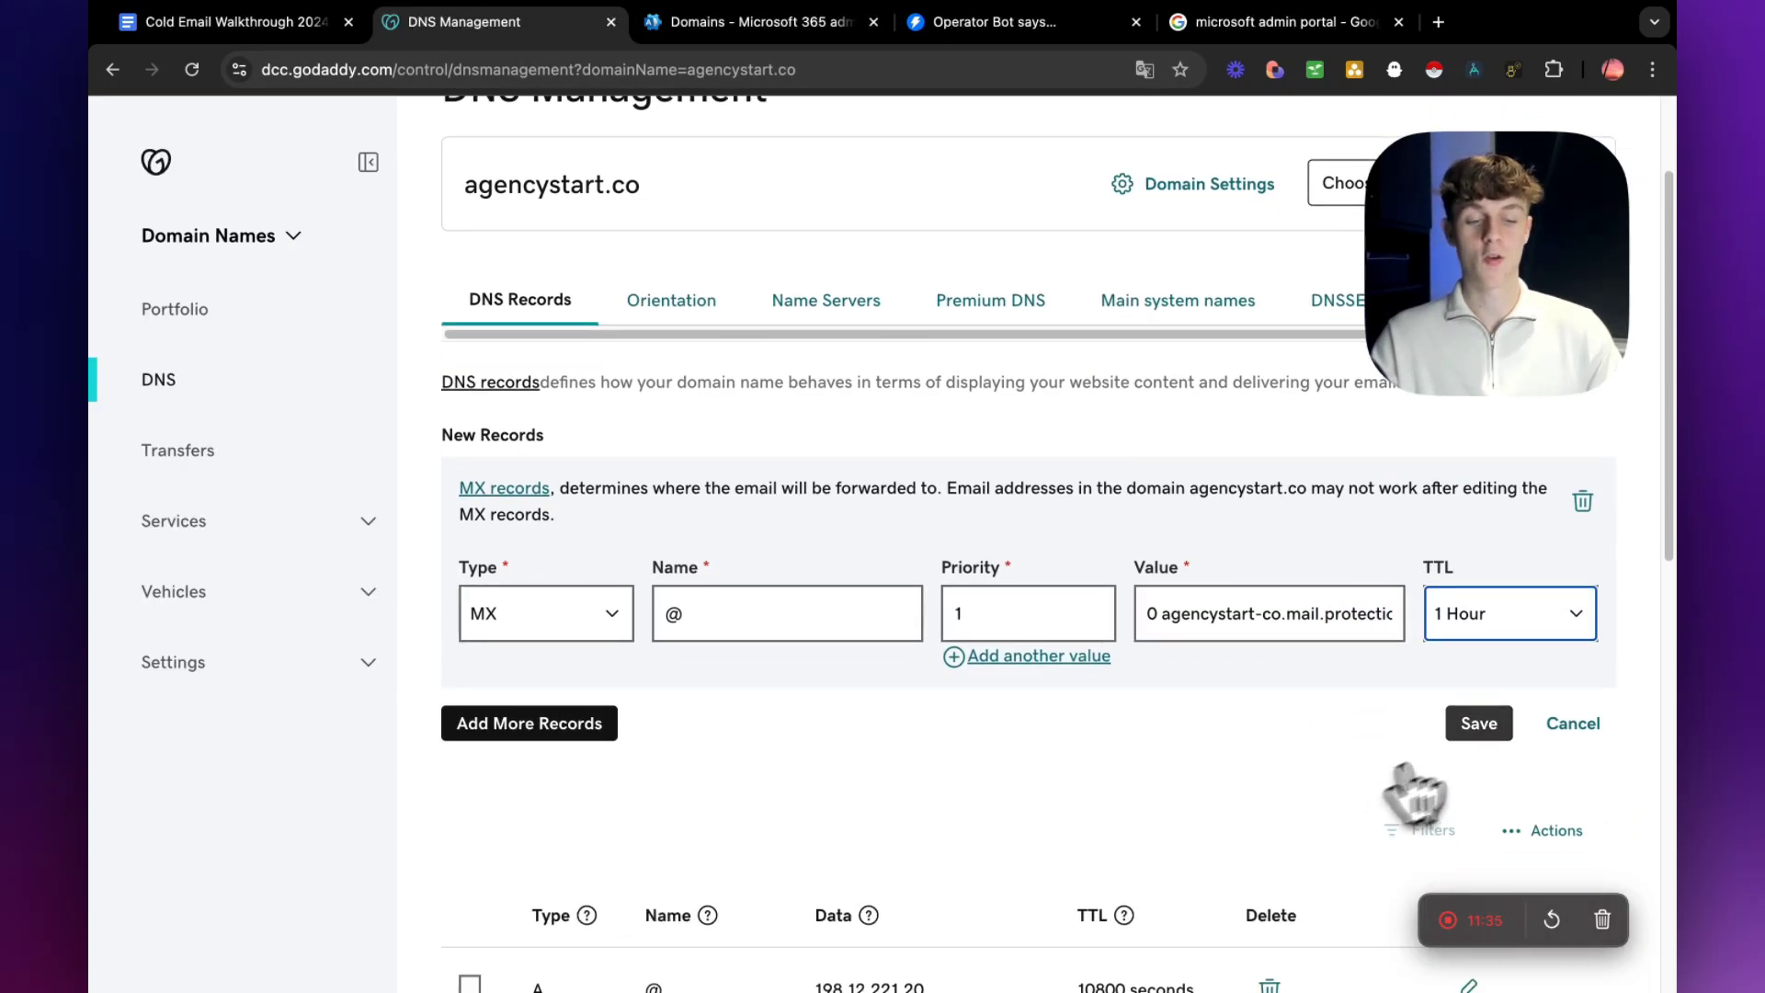
{"action": "left_click", "coordinate": [1476, 726]}
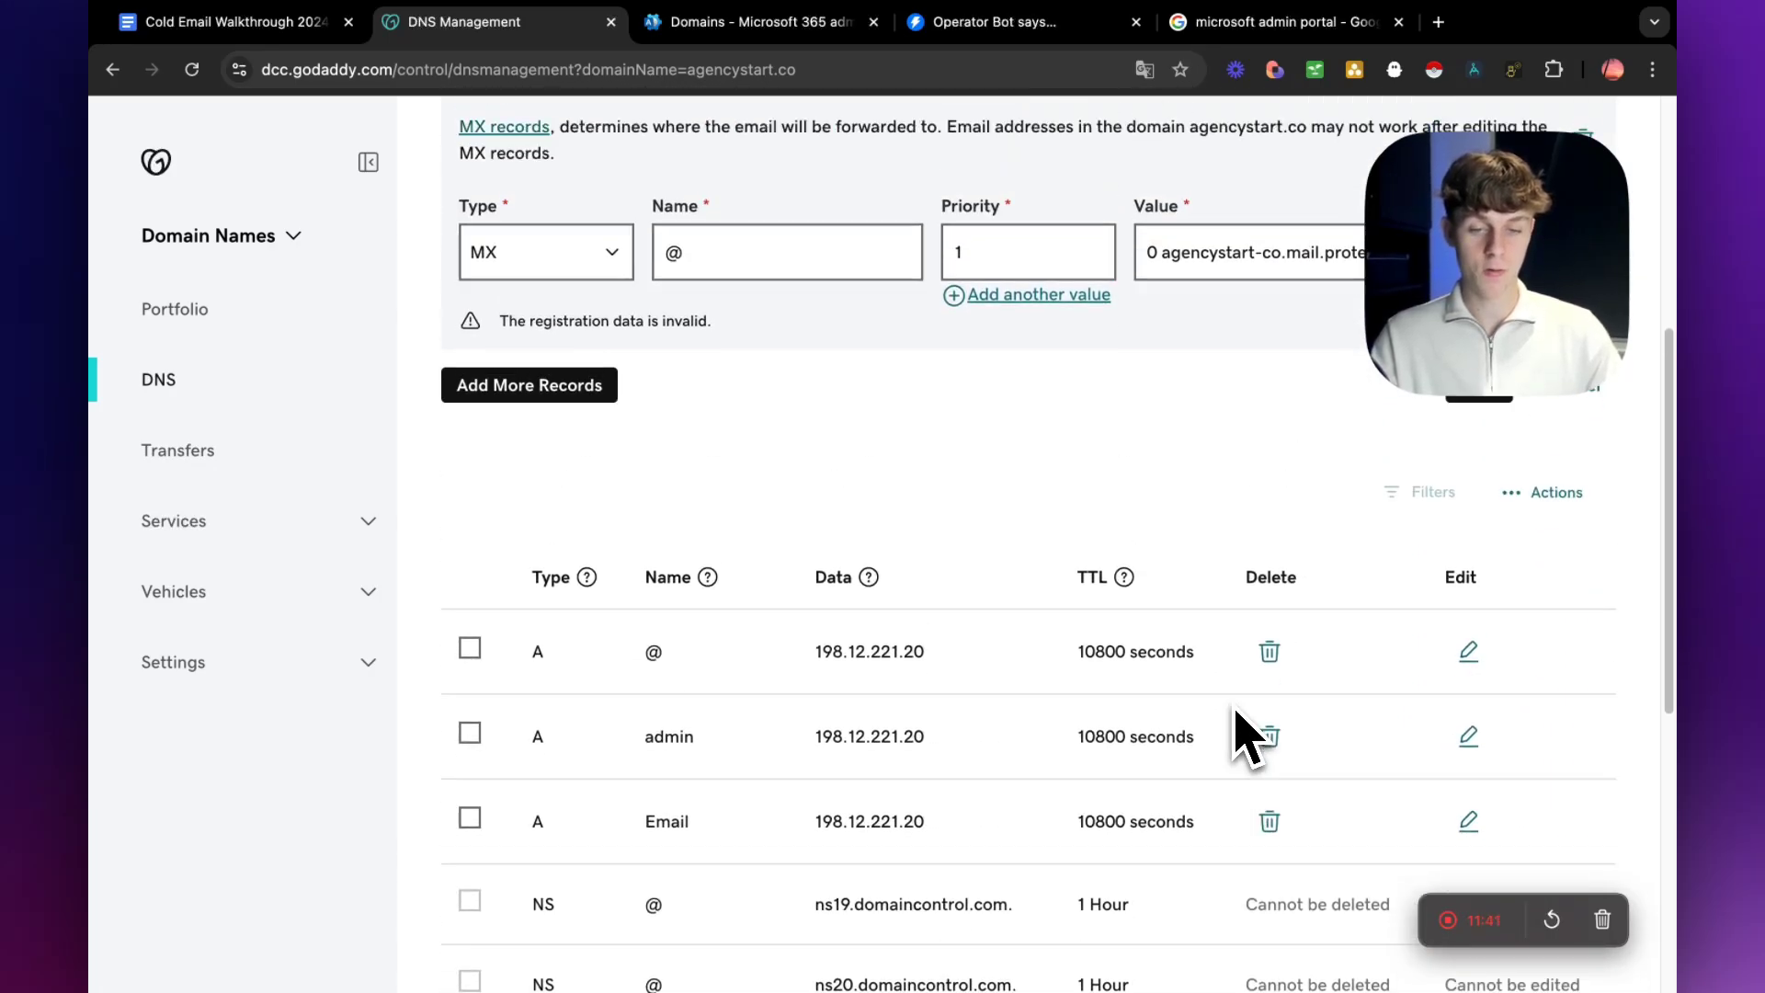
Retry saving the MX record, look over the existing DNS records, and discard the new MX entry.
{"action": "scroll", "coordinate": [1246, 736], "scroll_direction": "up", "scroll_amount": 3}
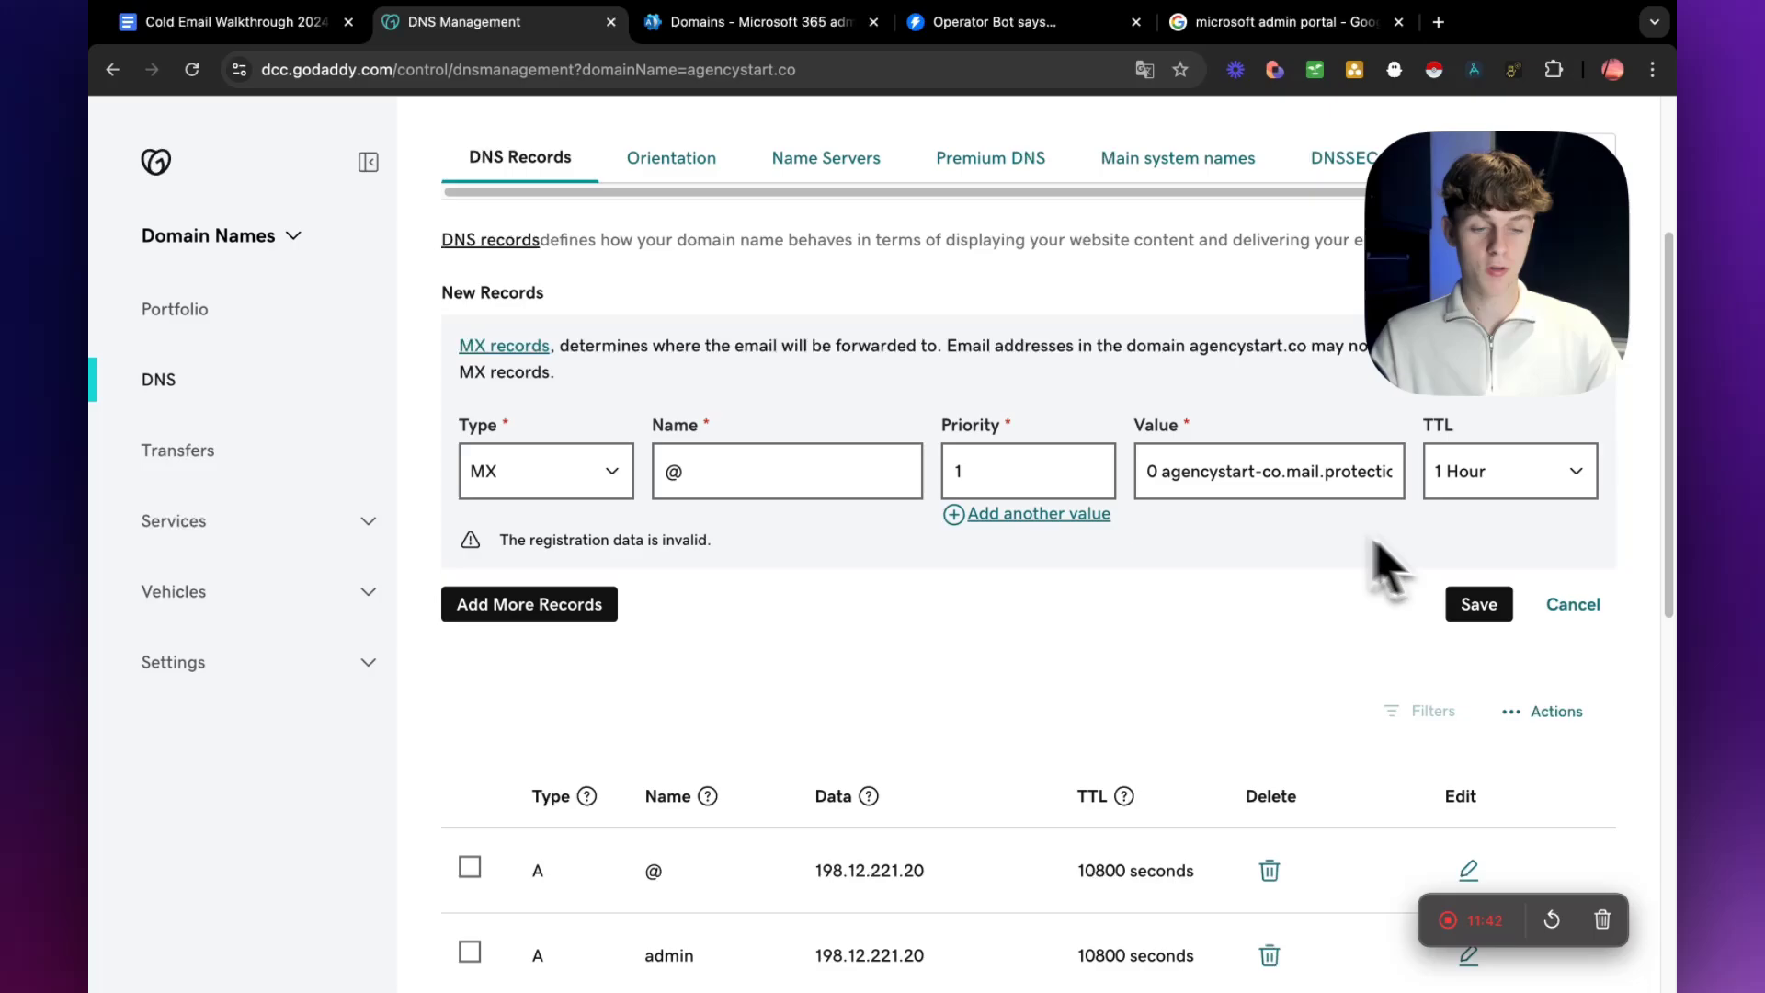
{"action": "left_click", "coordinate": [1482, 608]}
{"action": "scroll", "coordinate": [1314, 662], "scroll_direction": "down", "scroll_amount": 5}
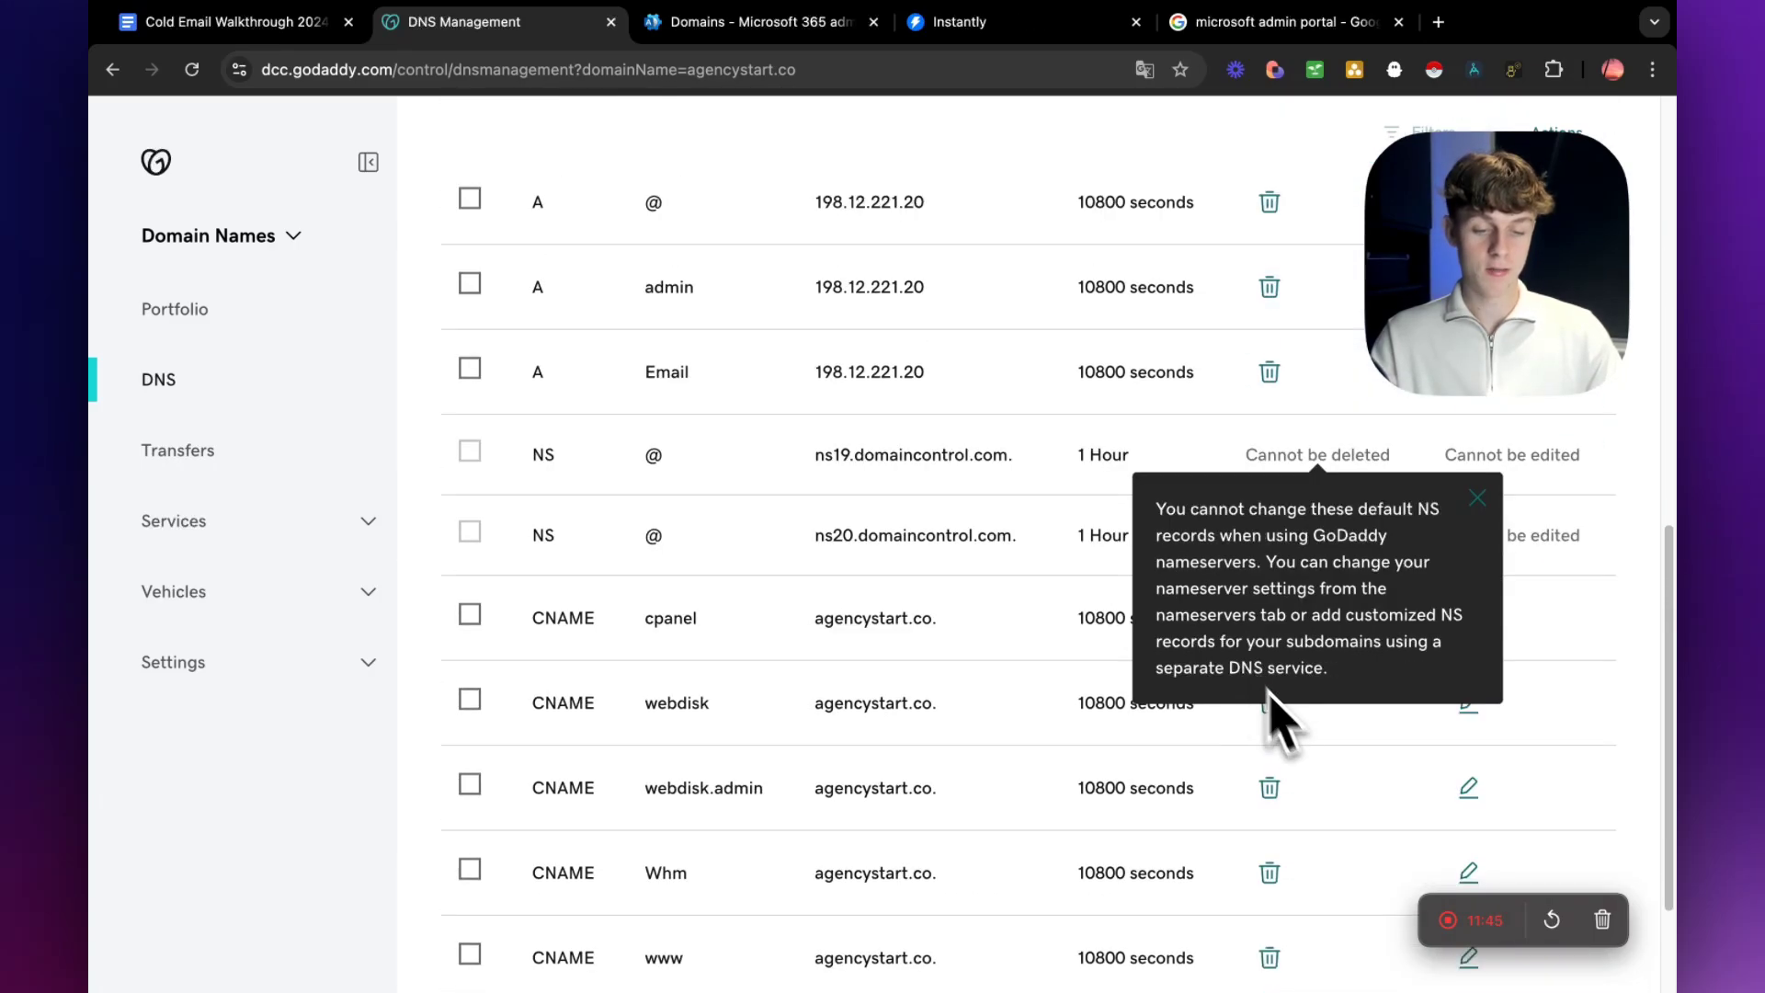
{"action": "scroll", "coordinate": [1288, 492], "scroll_direction": "up", "scroll_amount": 5}
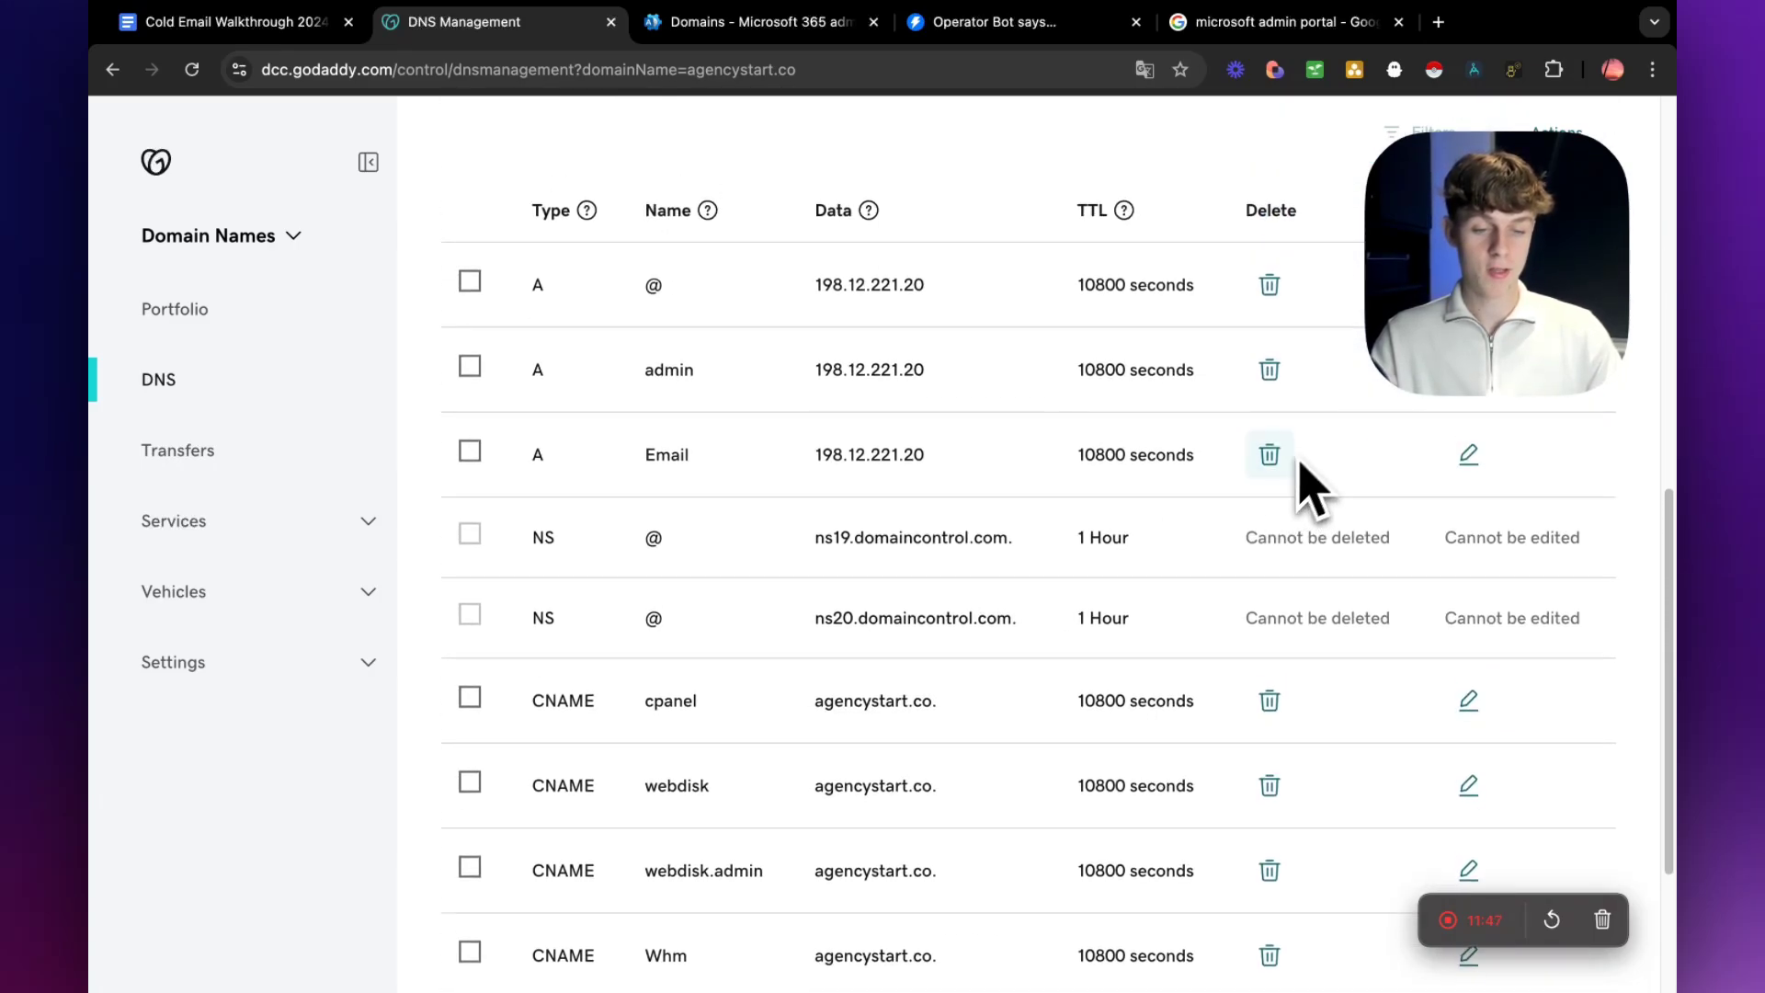
{"action": "scroll", "coordinate": [1260, 506], "scroll_direction": "up", "scroll_amount": 2}
{"action": "left_click", "coordinate": [1577, 607]}
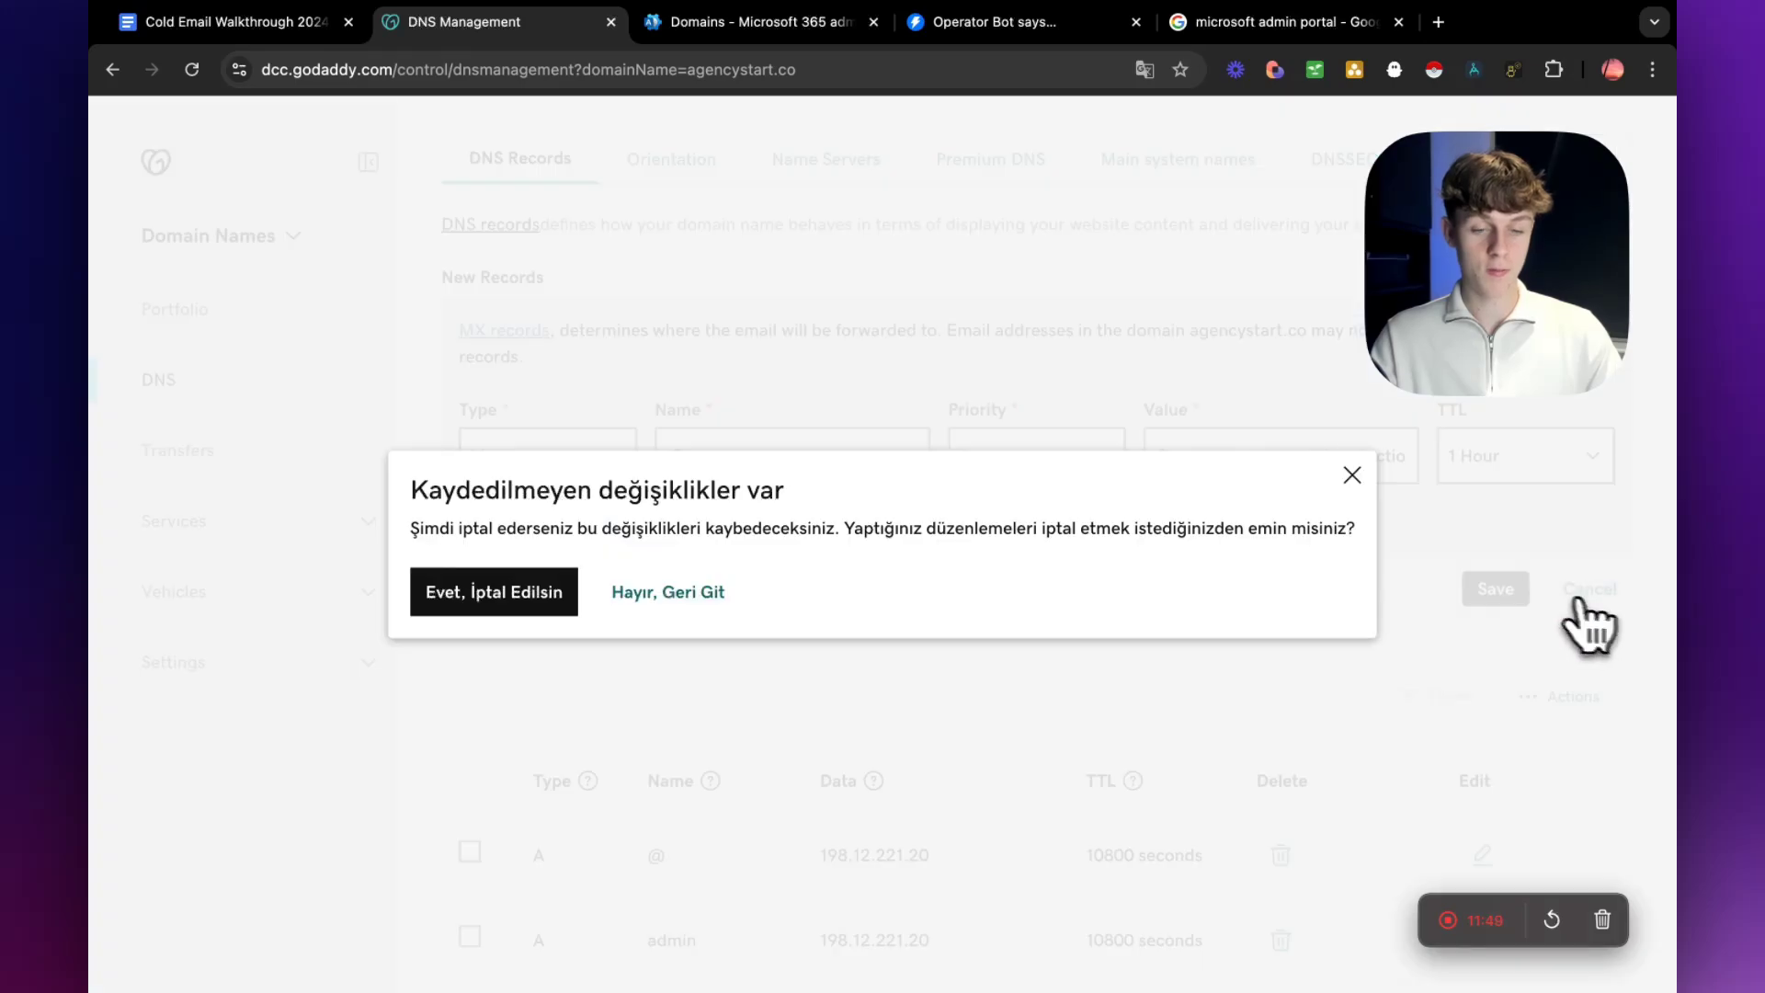
{"action": "left_click", "coordinate": [612, 593]}
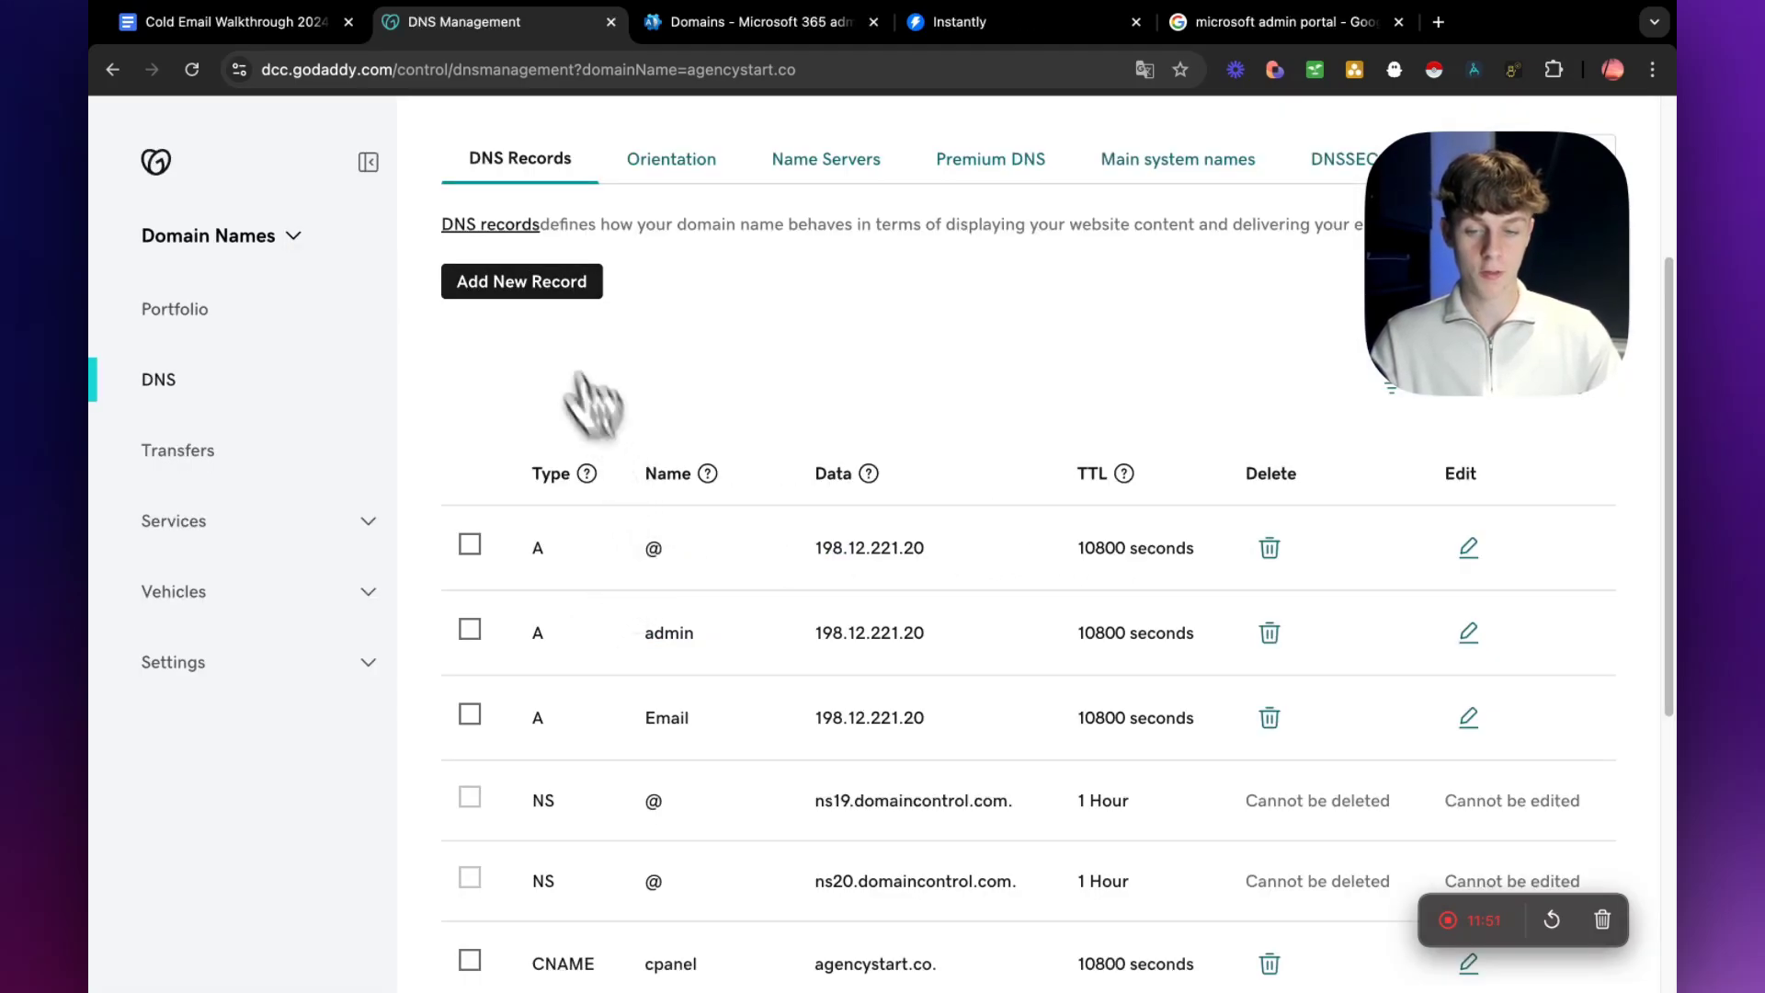
Start a new TXT record in GoDaddy and paste the value "v=spf1 include:spf.protection.outlook.com -all" copied from Microsoft 365.
{"action": "left_click", "coordinate": [561, 285]}
{"action": "left_click", "coordinate": [722, 23]}
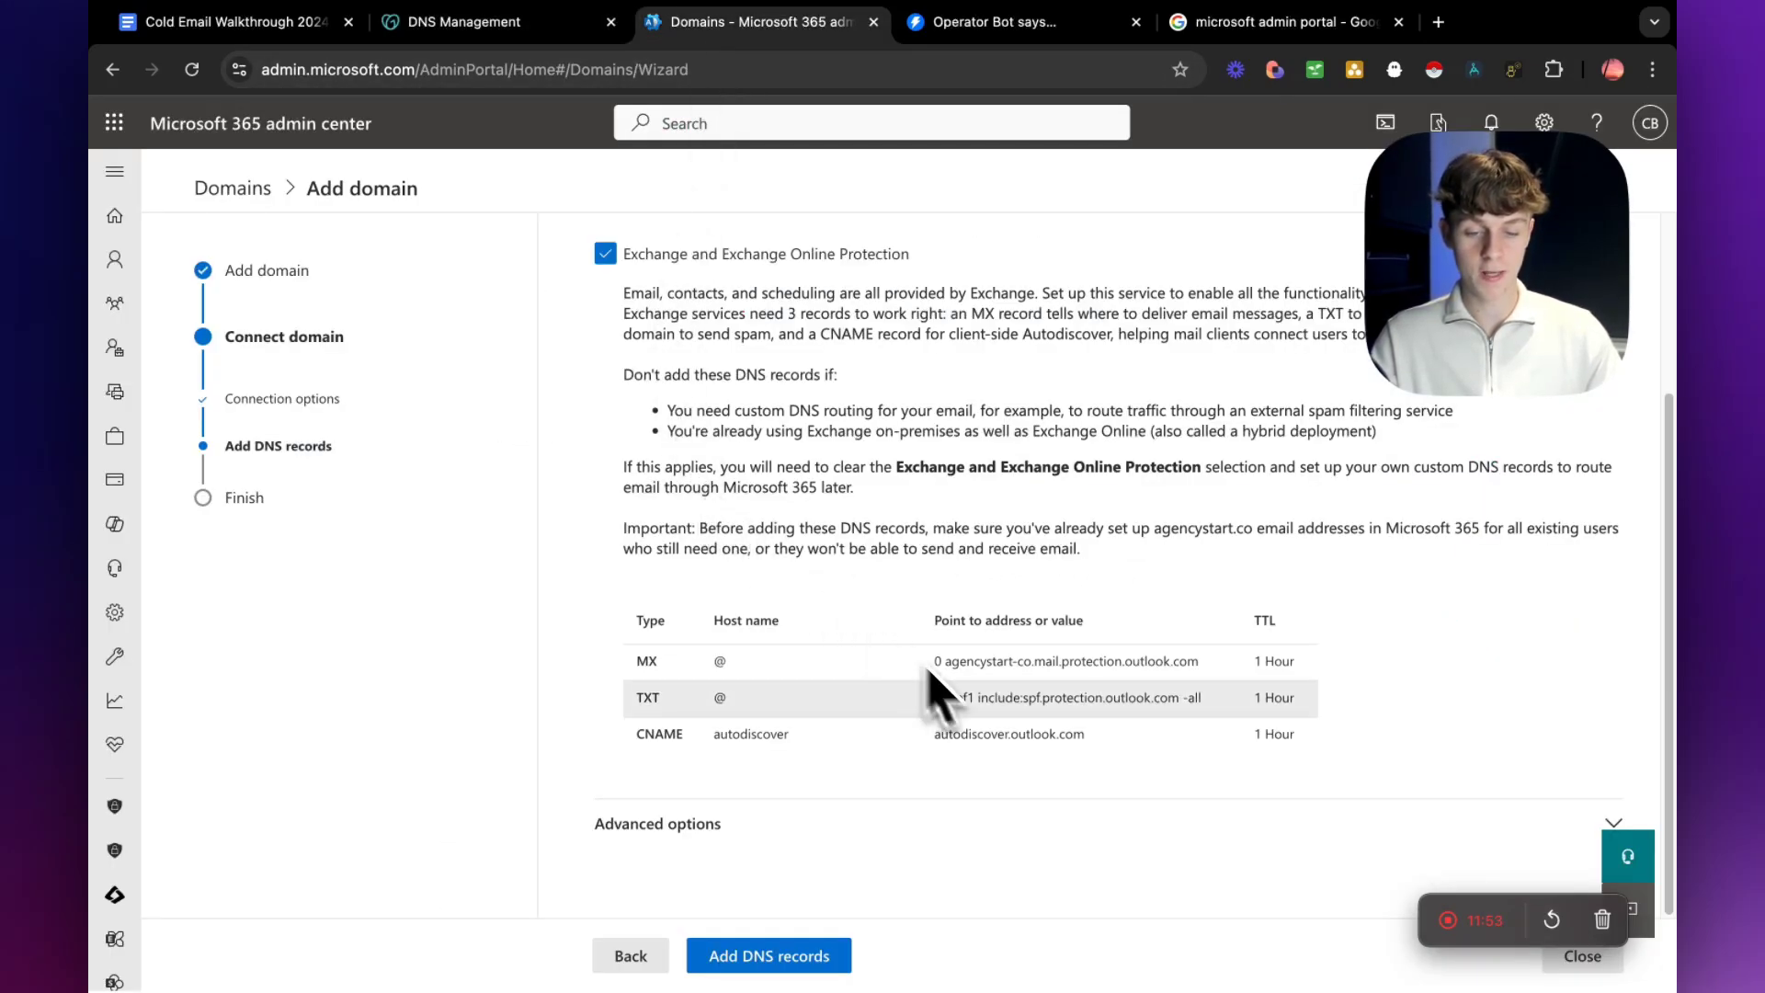
{"action": "left_click_drag", "start_coordinate": [936, 705], "coordinate": [1216, 708]}
{"action": "key", "text": "super+c"}
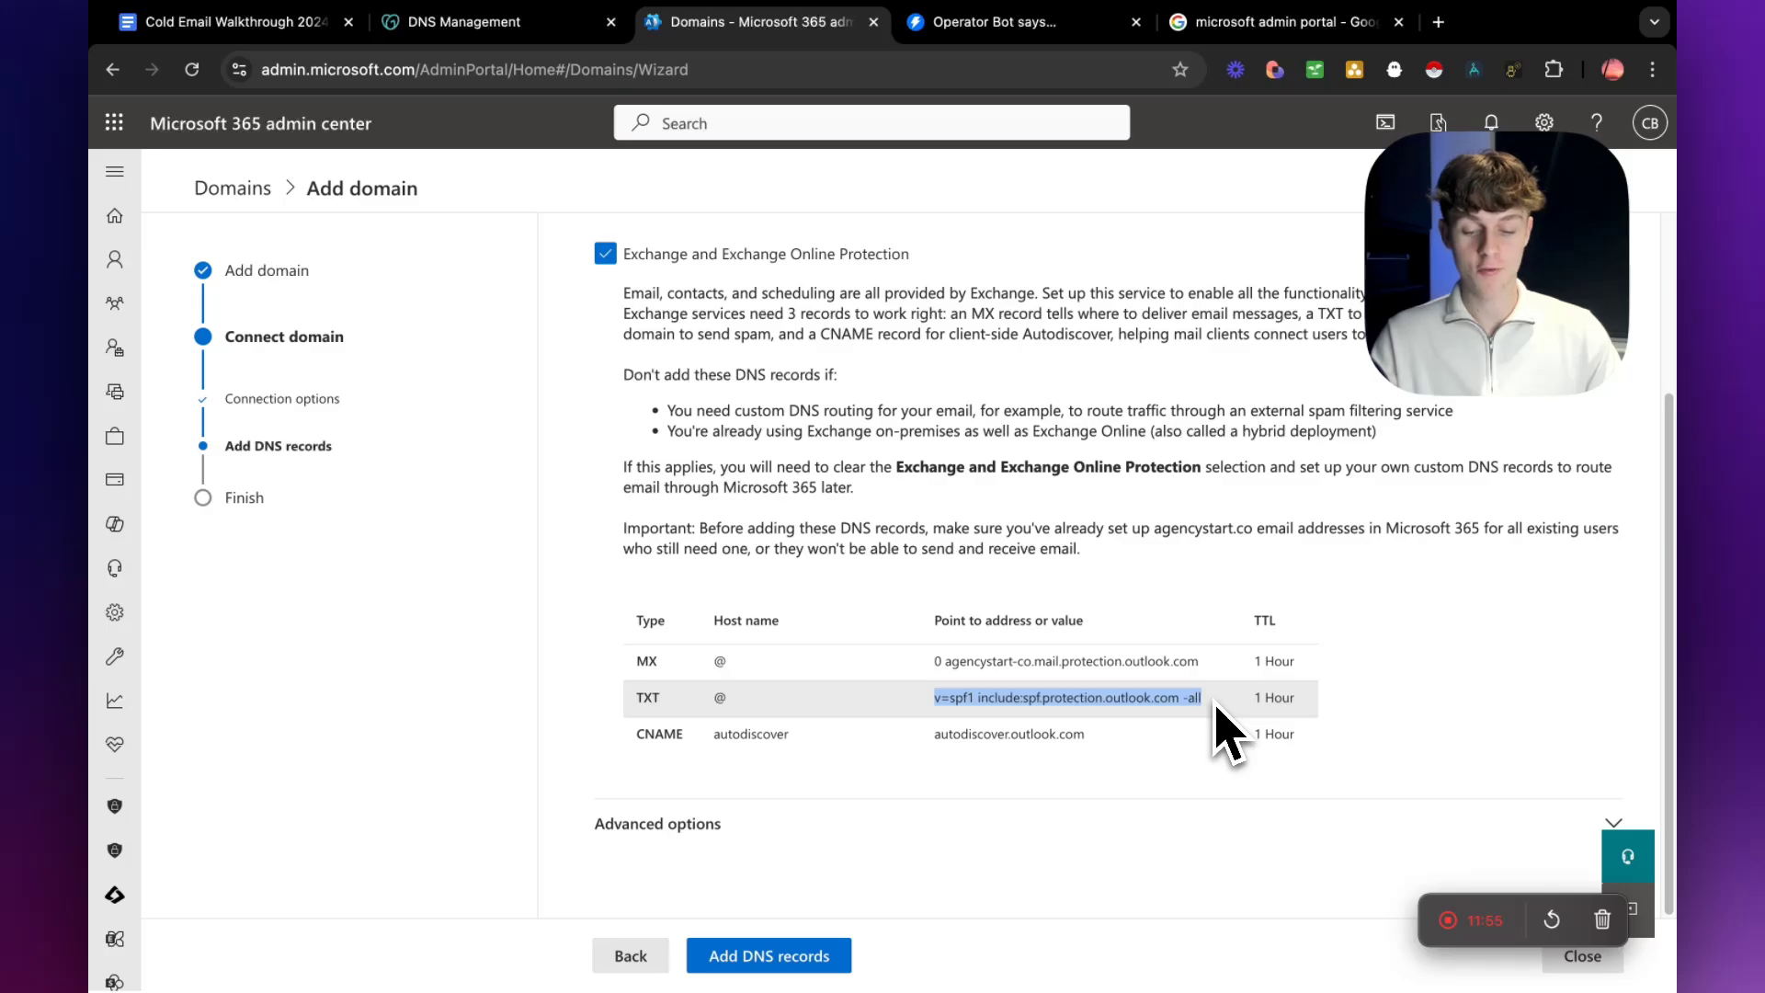
{"action": "left_click", "coordinate": [480, 28]}
{"action": "left_click", "coordinate": [577, 425]}
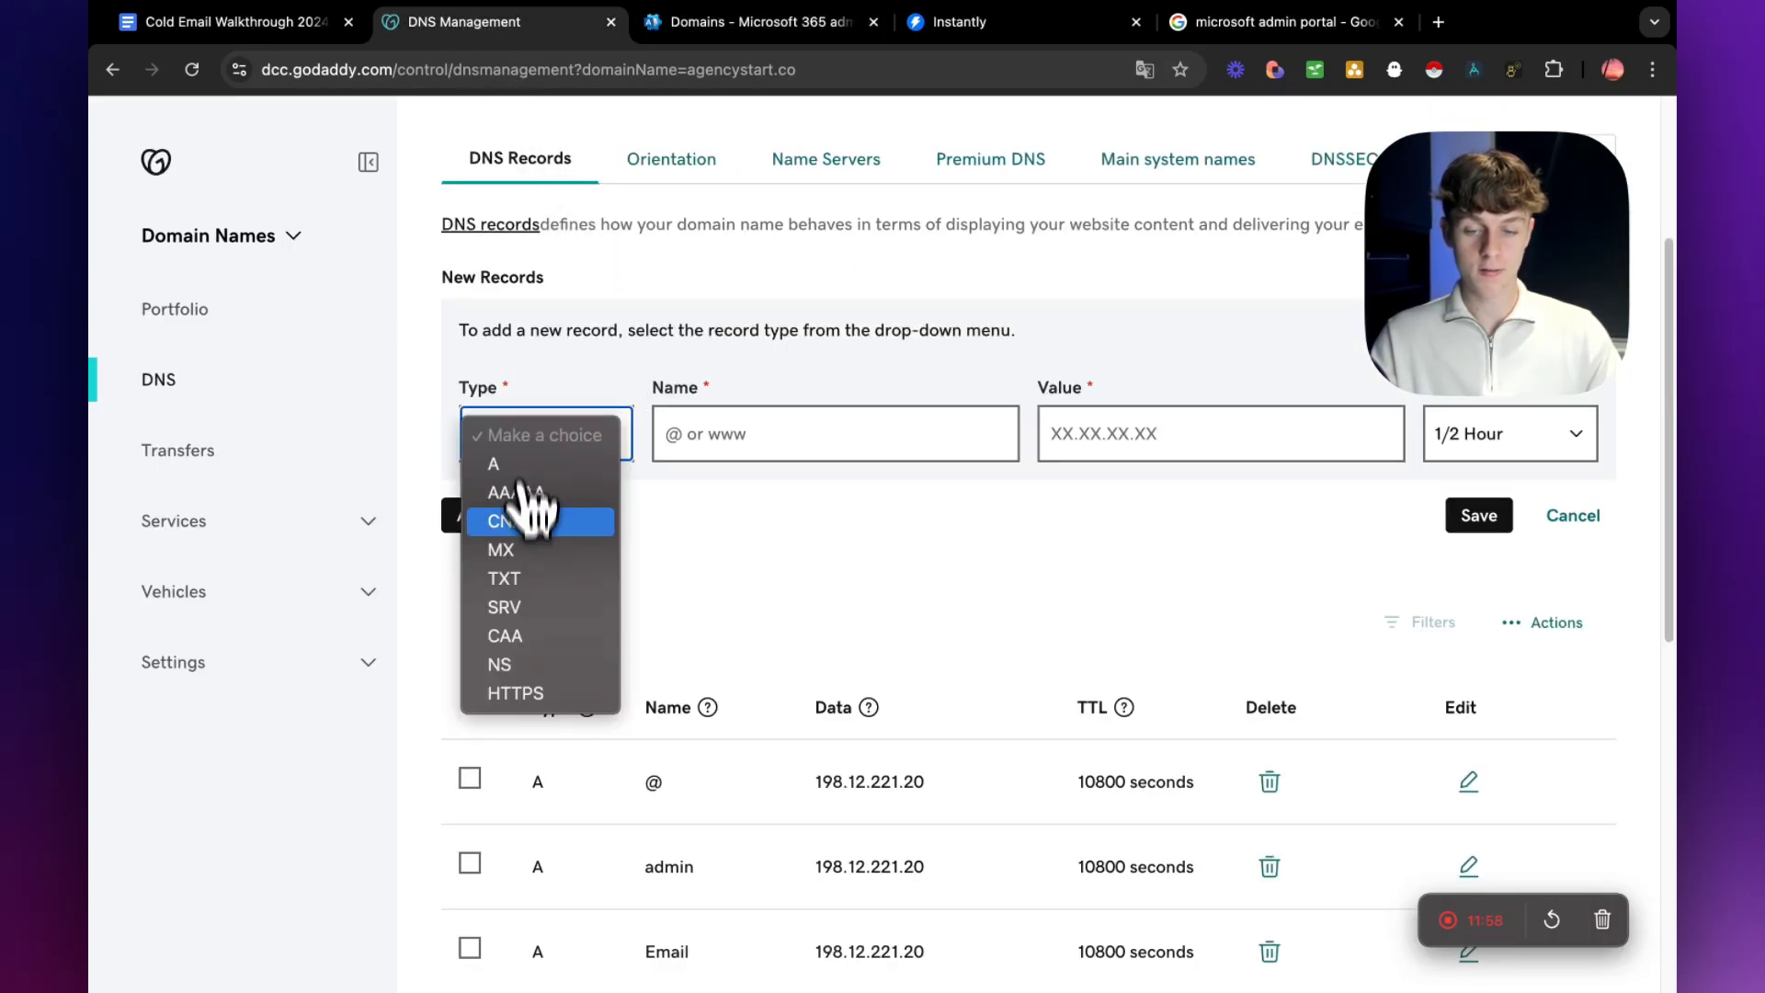
{"action": "left_click", "coordinate": [515, 579]}
{"action": "left_click", "coordinate": [1075, 436]}
{"action": "key", "text": "super+v"}
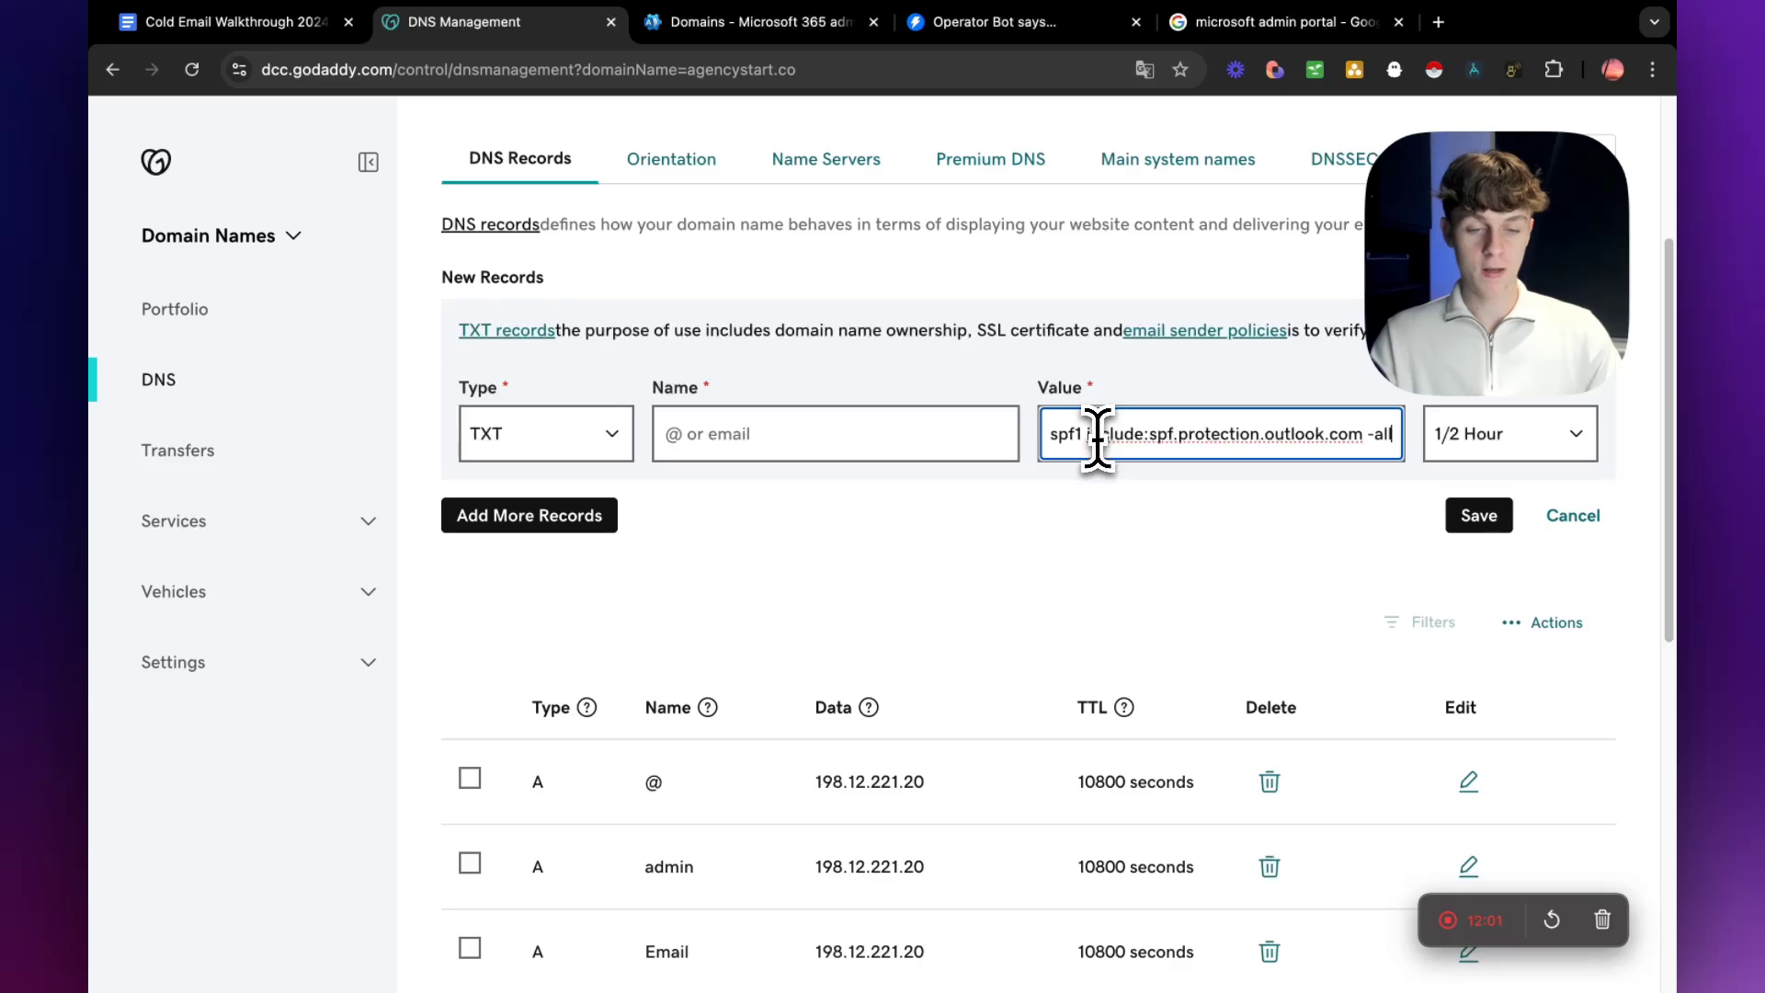
Set the TXT record's name to @, as listed in Microsoft 365, and its TTL to 1 Hour.
{"action": "left_click_drag", "start_coordinate": [1069, 436], "coordinate": [1140, 440]}
{"action": "left_click", "coordinate": [899, 433]}
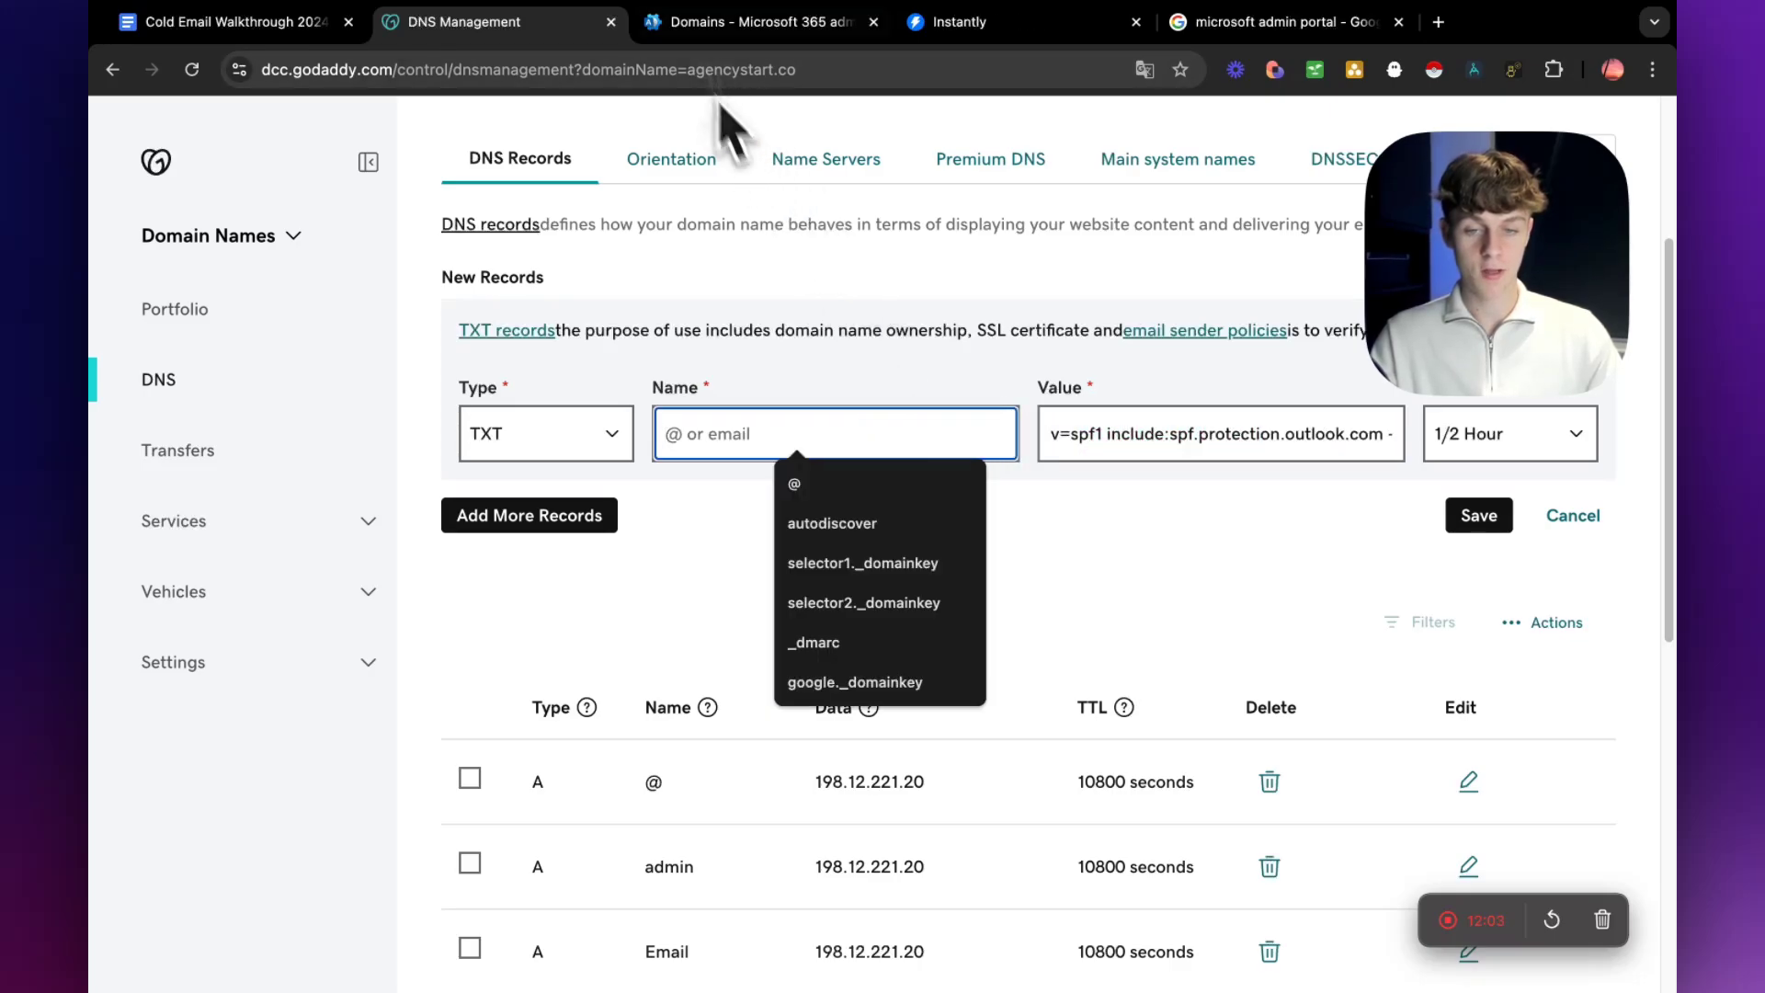
{"action": "left_click", "coordinate": [706, 26]}
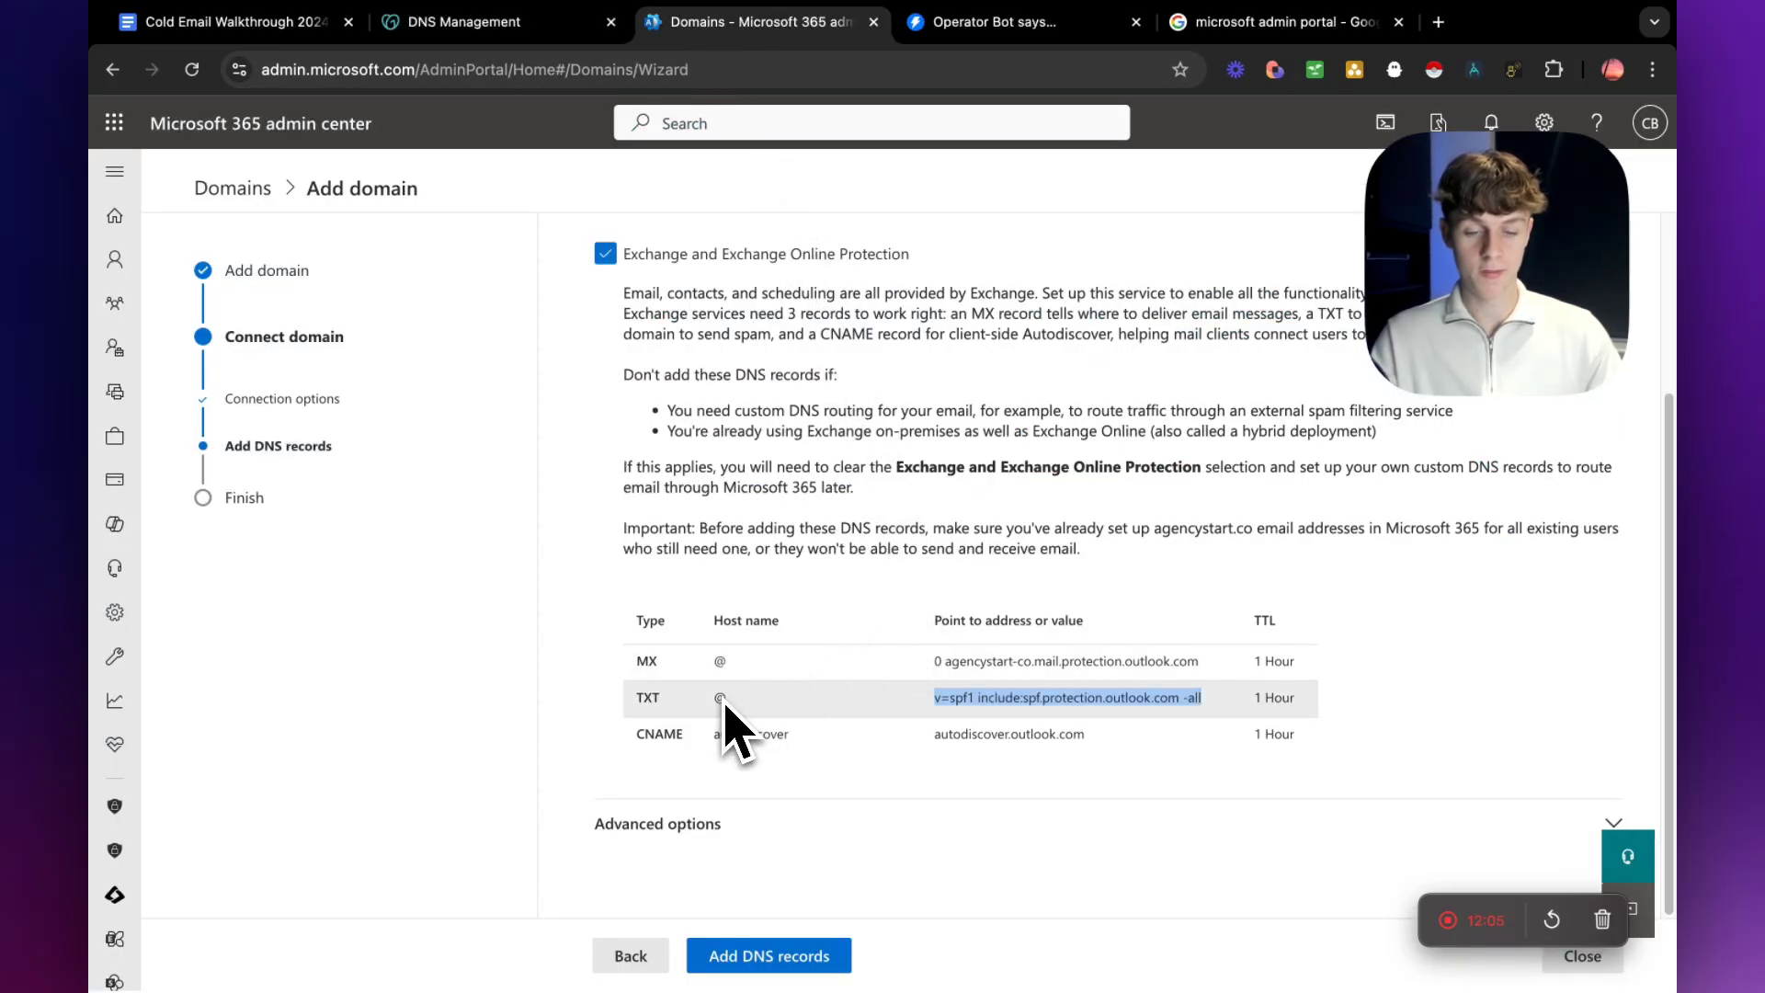
{"action": "left_click", "coordinate": [465, 28]}
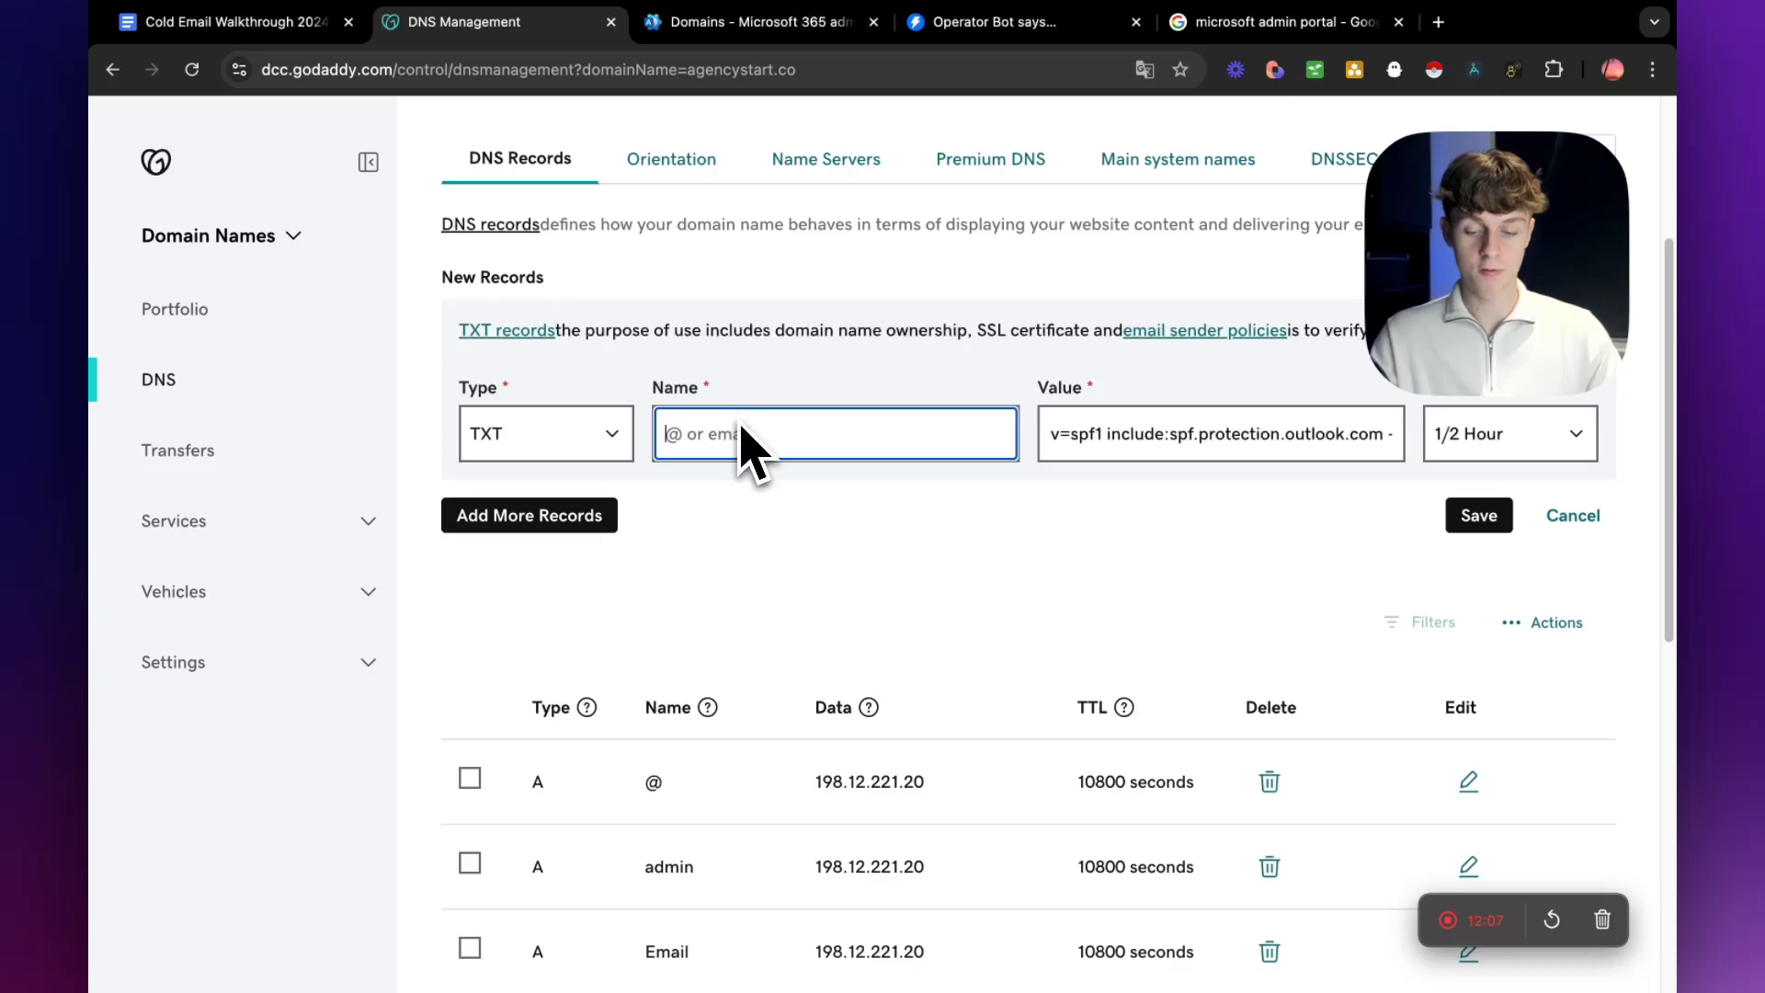
{"action": "type", "text": "@"}
{"action": "left_click", "coordinate": [1472, 434]}
{"action": "left_click", "coordinate": [1459, 461]}
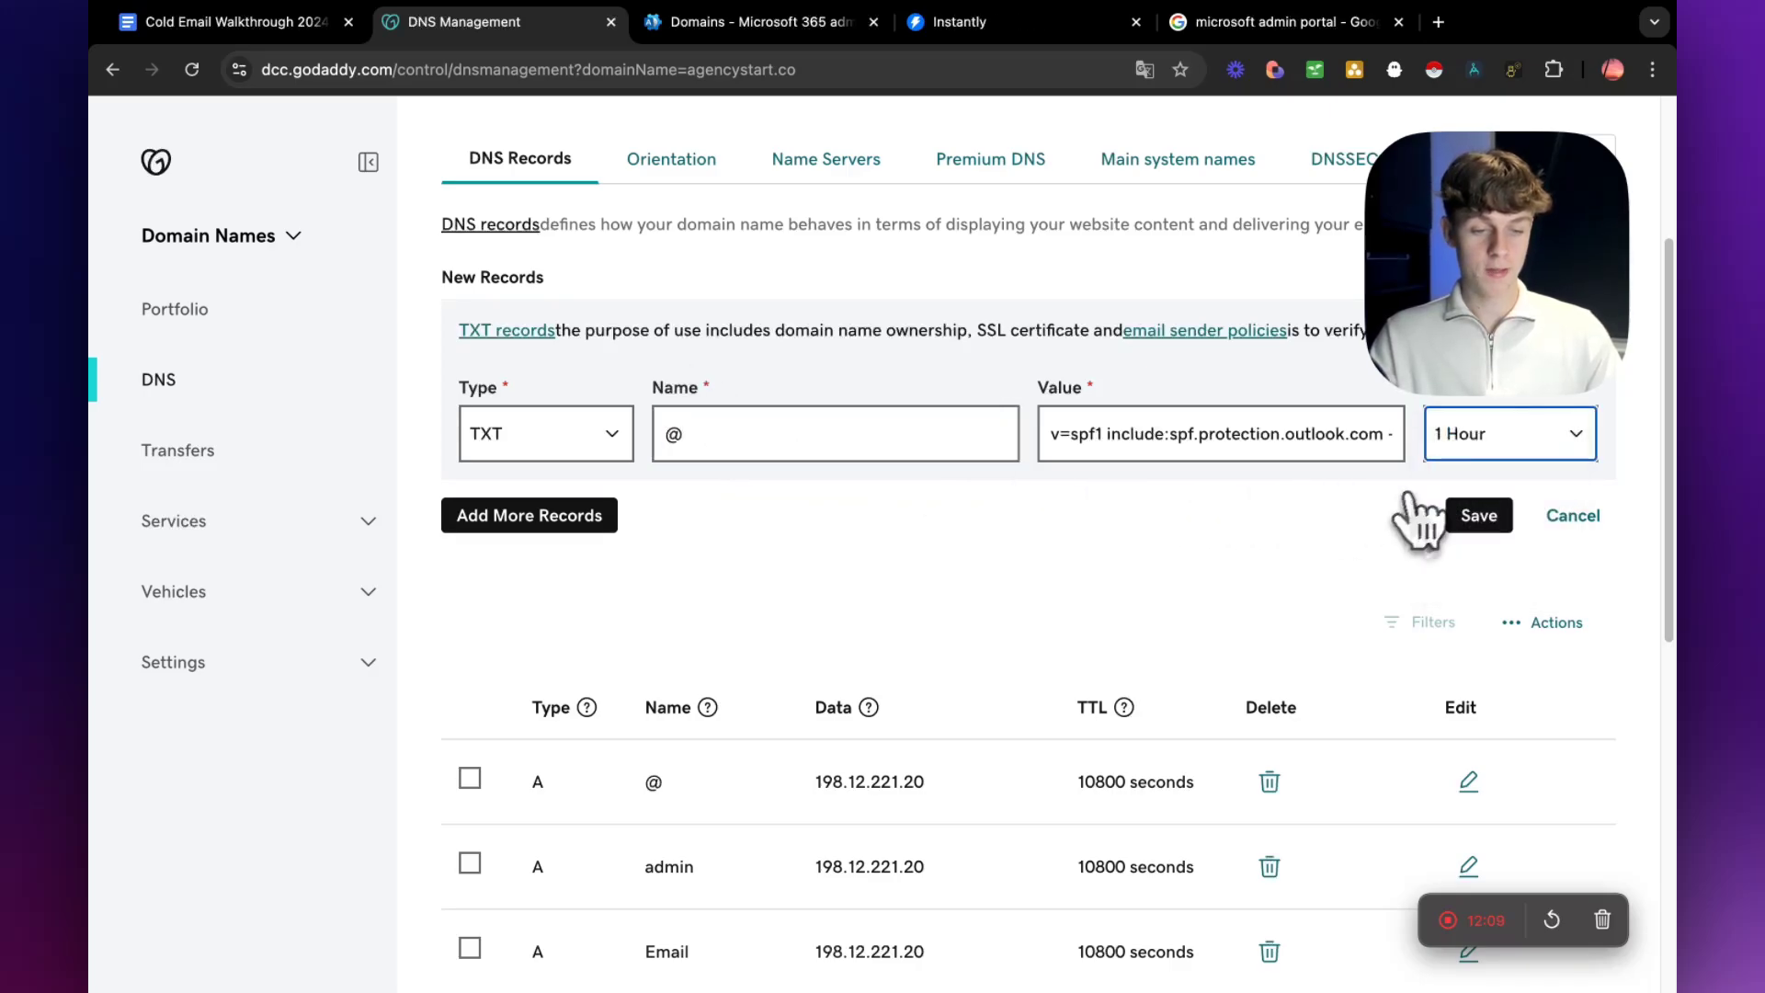
Try to save the TXT record, continue to the identity verification, and cancel it.
{"action": "left_click", "coordinate": [1471, 519]}
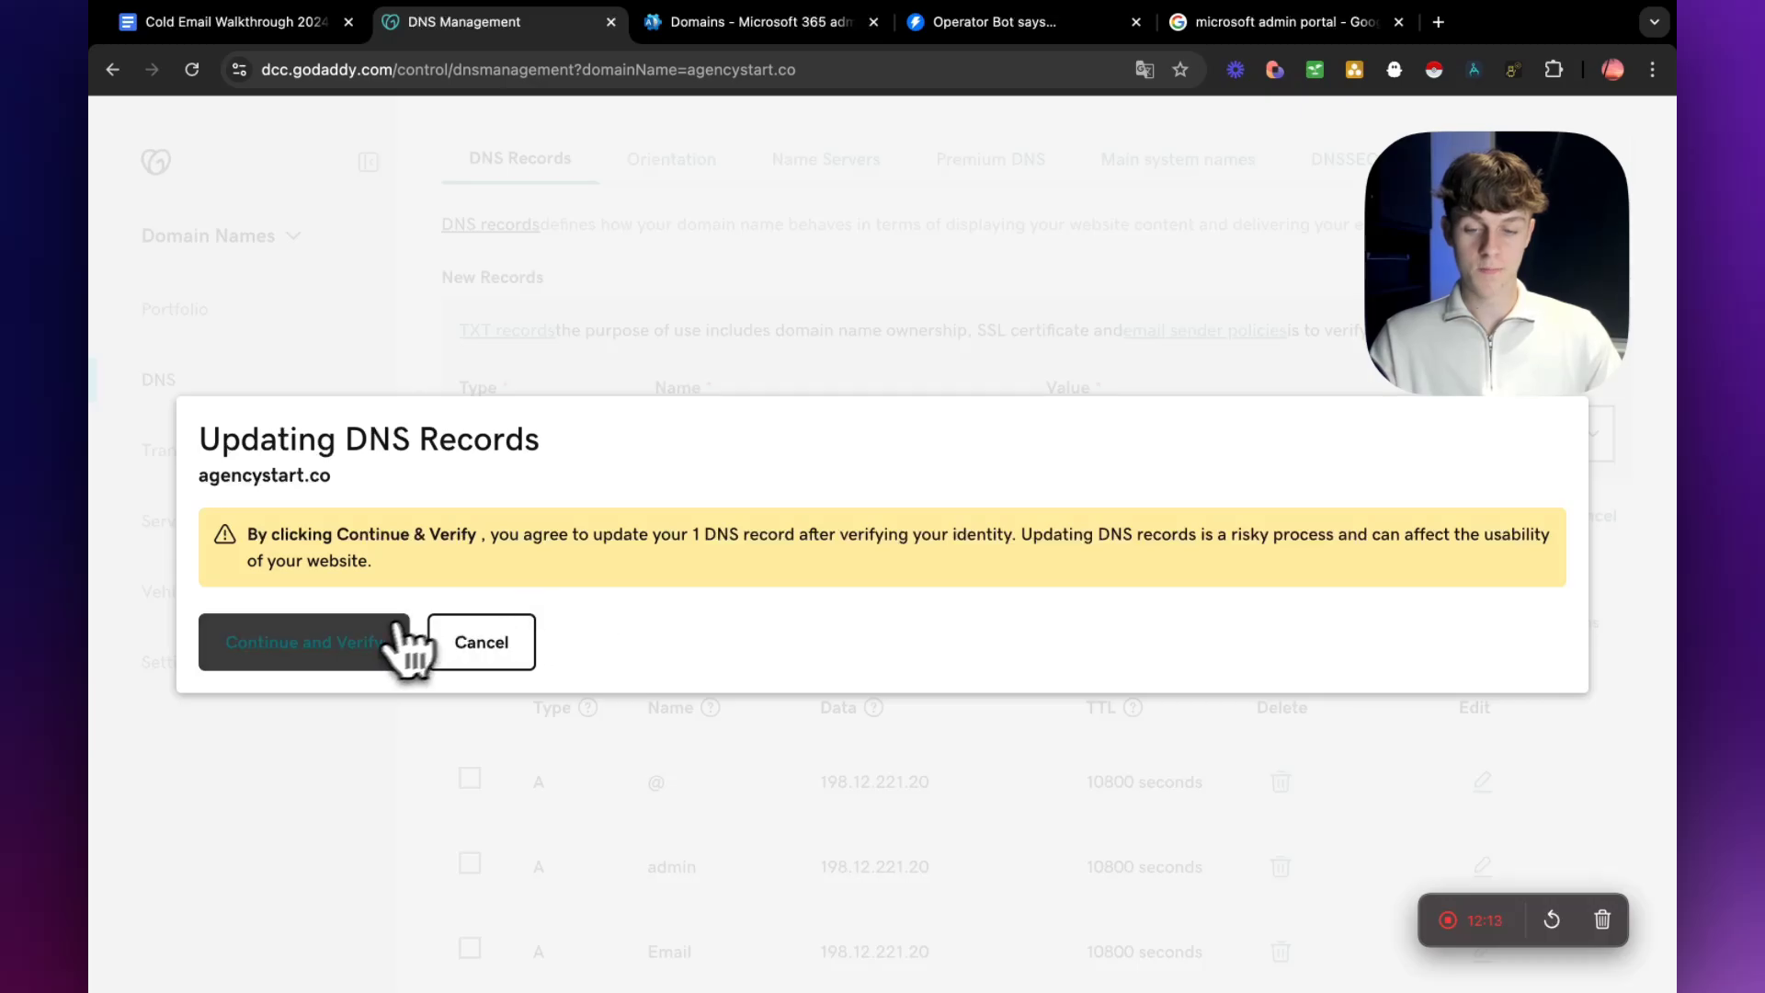
{"action": "left_click", "coordinate": [399, 635]}
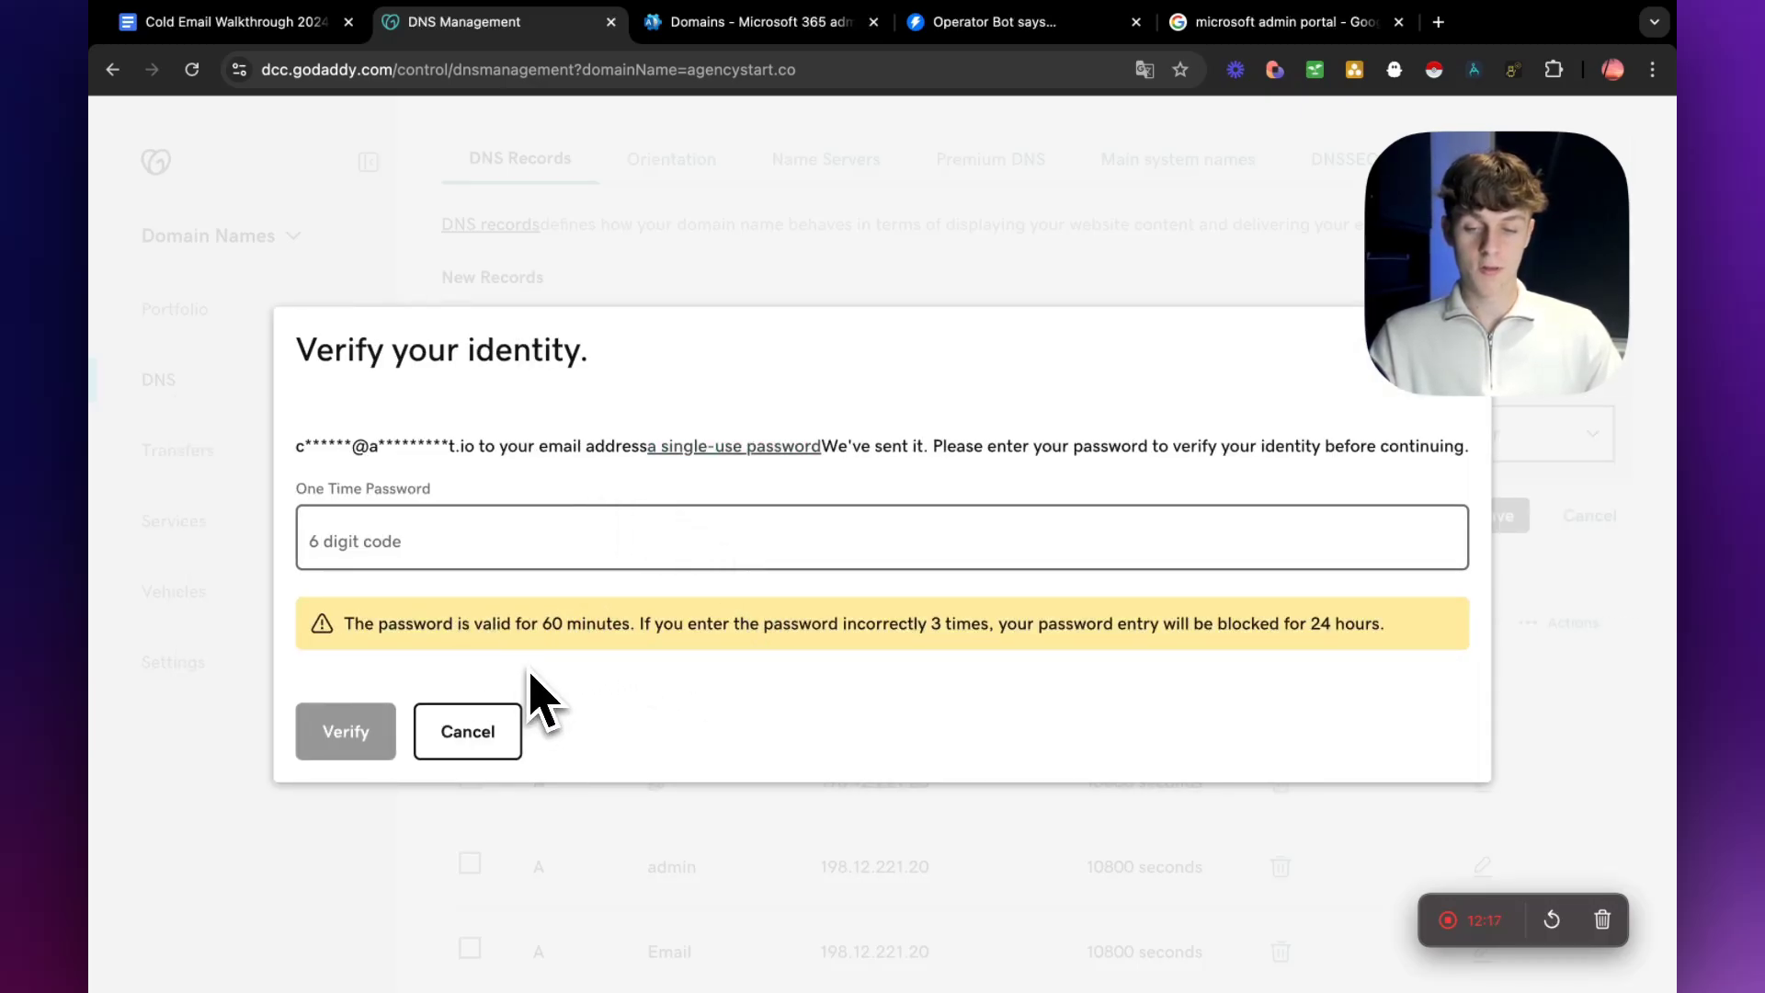
{"action": "left_click", "coordinate": [517, 722]}
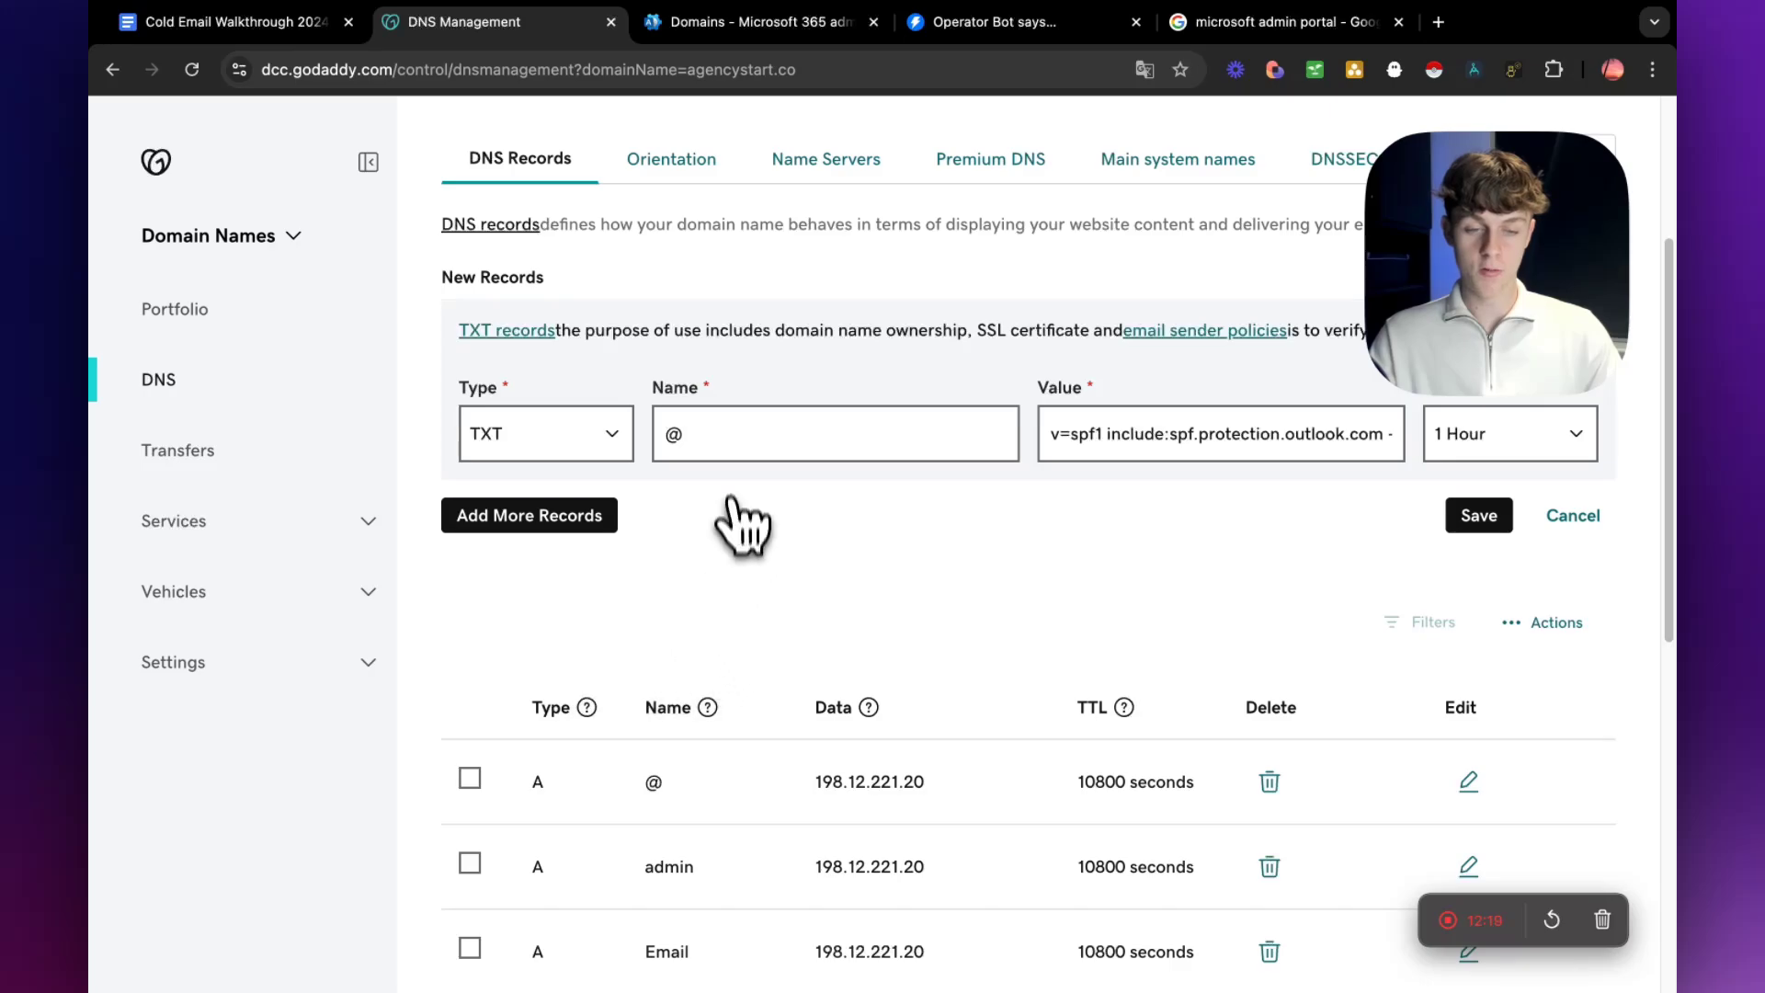
Check the third record's type in Microsoft 365 and change the new GoDaddy record's type to CNAME.
{"action": "left_click", "coordinate": [715, 22]}
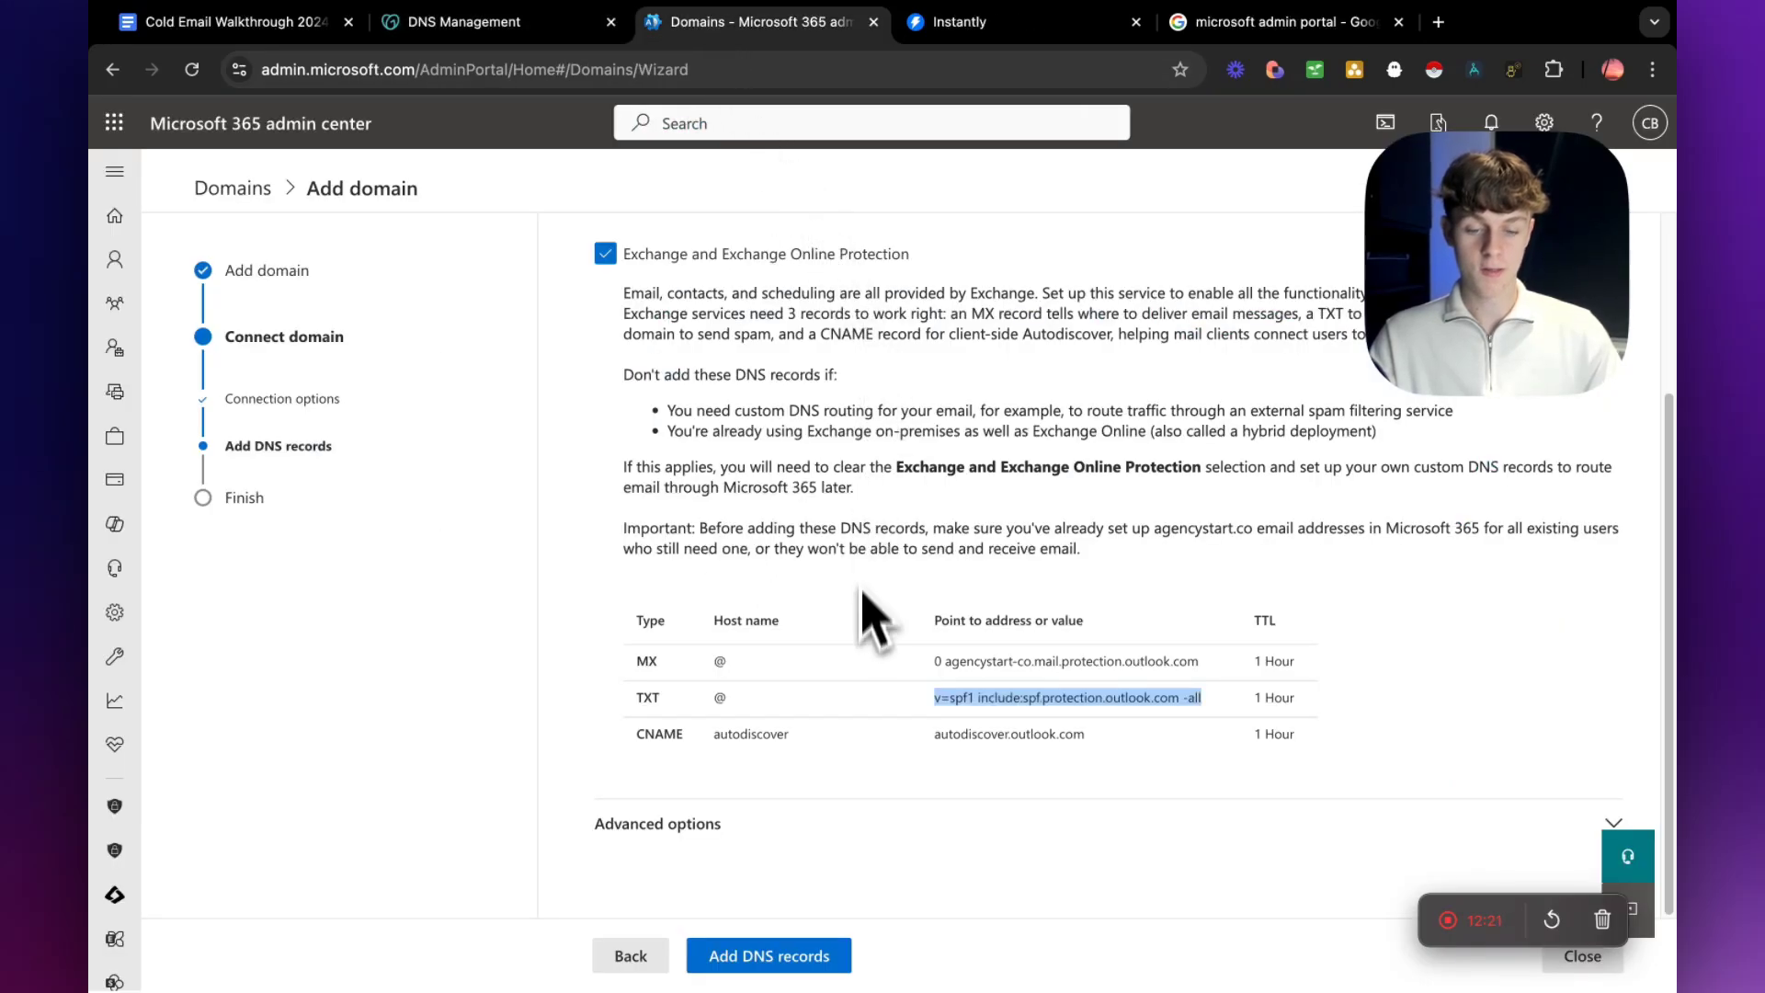
{"action": "left_click_drag", "start_coordinate": [636, 733], "coordinate": [672, 736]}
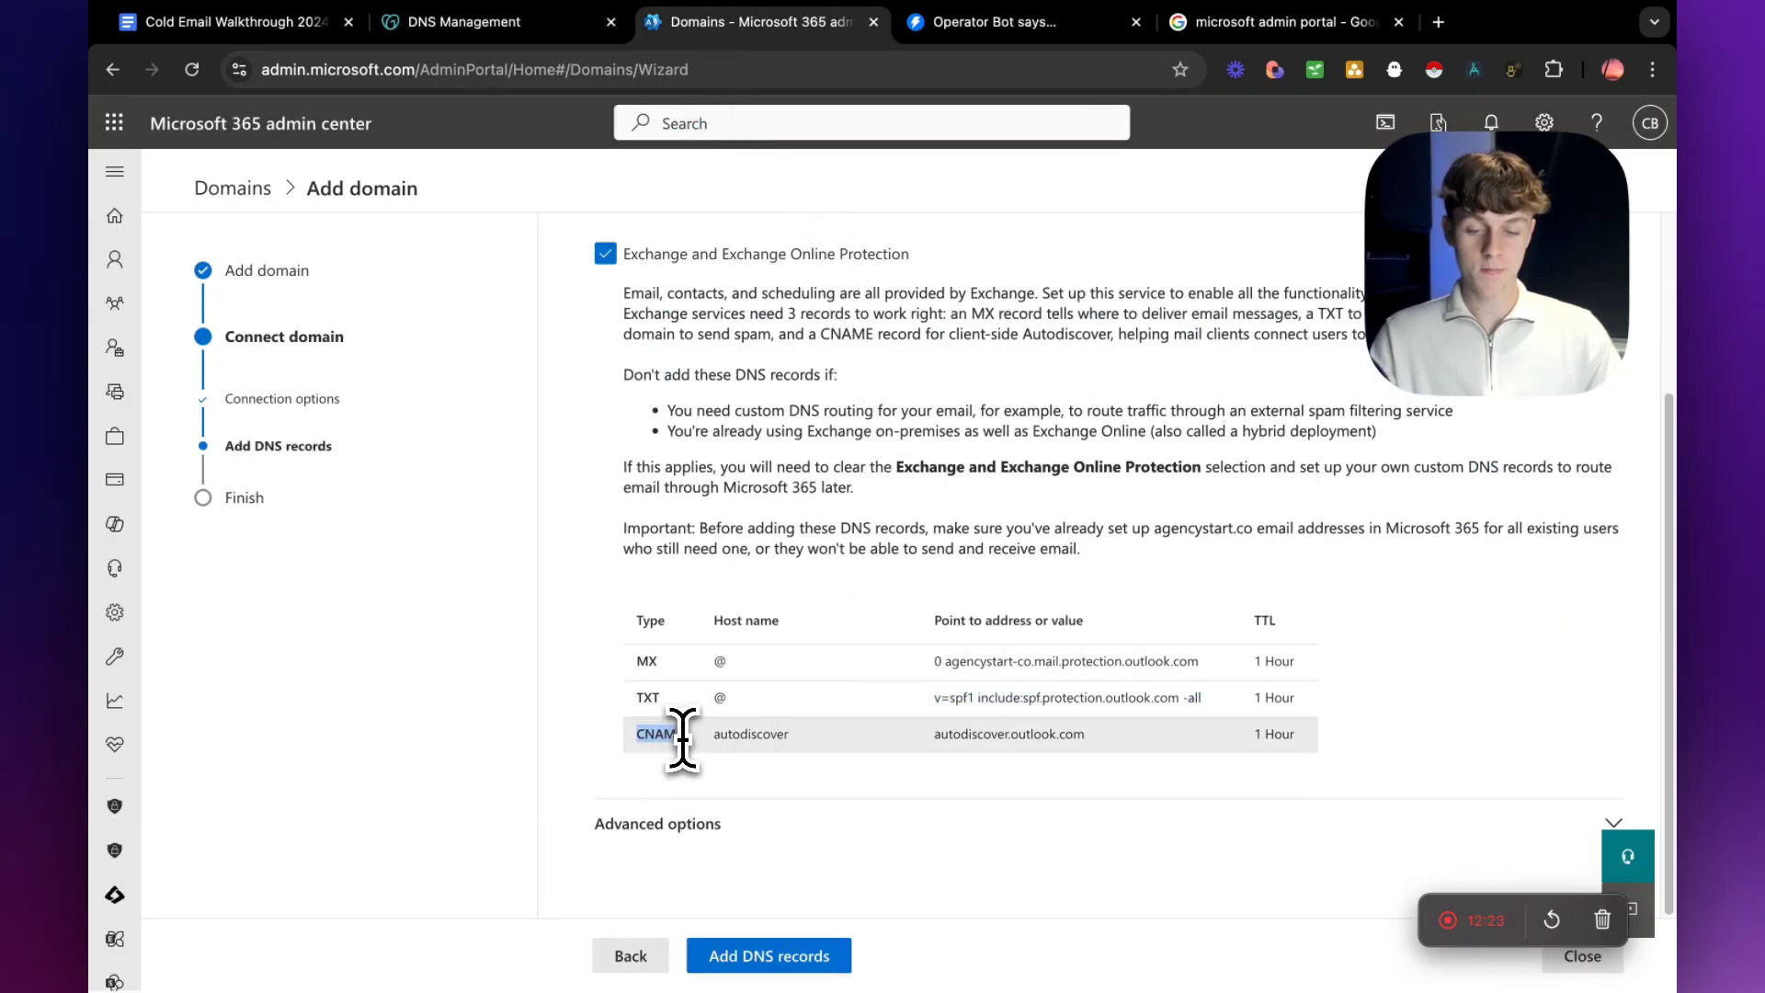
{"action": "left_click", "coordinate": [478, 24]}
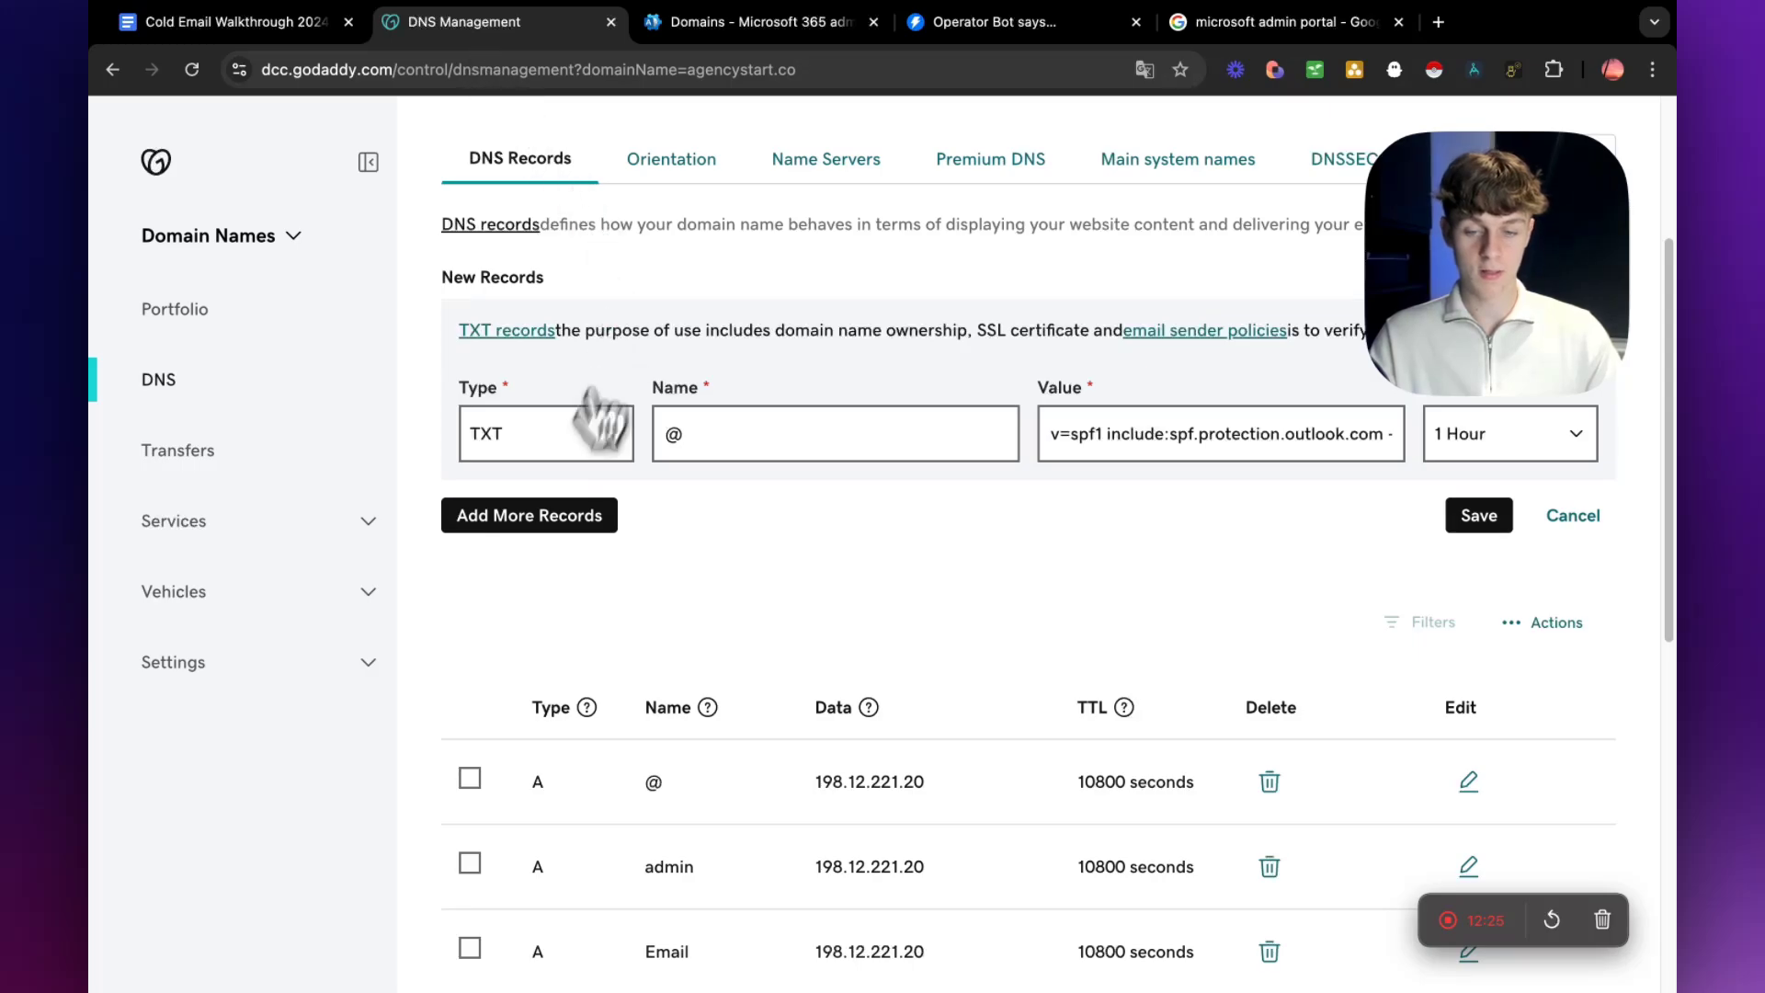
{"action": "left_click", "coordinate": [588, 432]}
{"action": "left_click", "coordinate": [520, 378]}
Copy the CNAME host name from Microsoft 365 and set the GoDaddy record's name to autodiscover.
{"action": "left_click", "coordinate": [765, 434]}
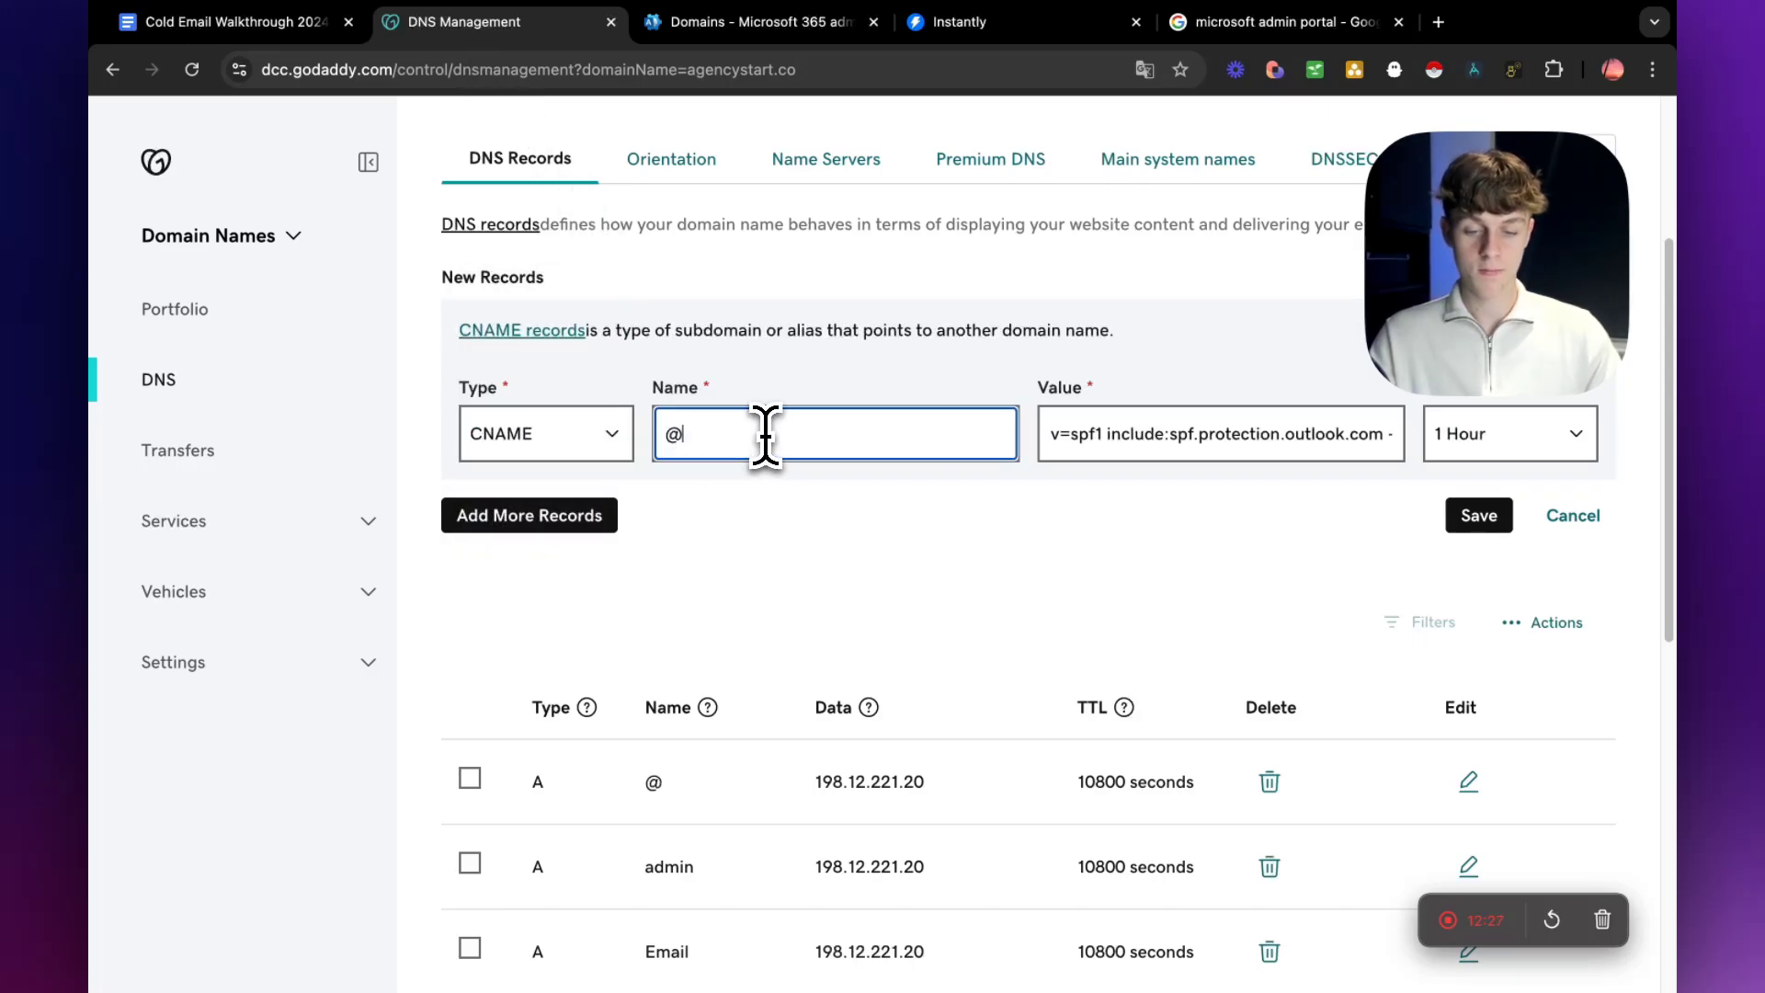
{"action": "left_click", "coordinate": [760, 24]}
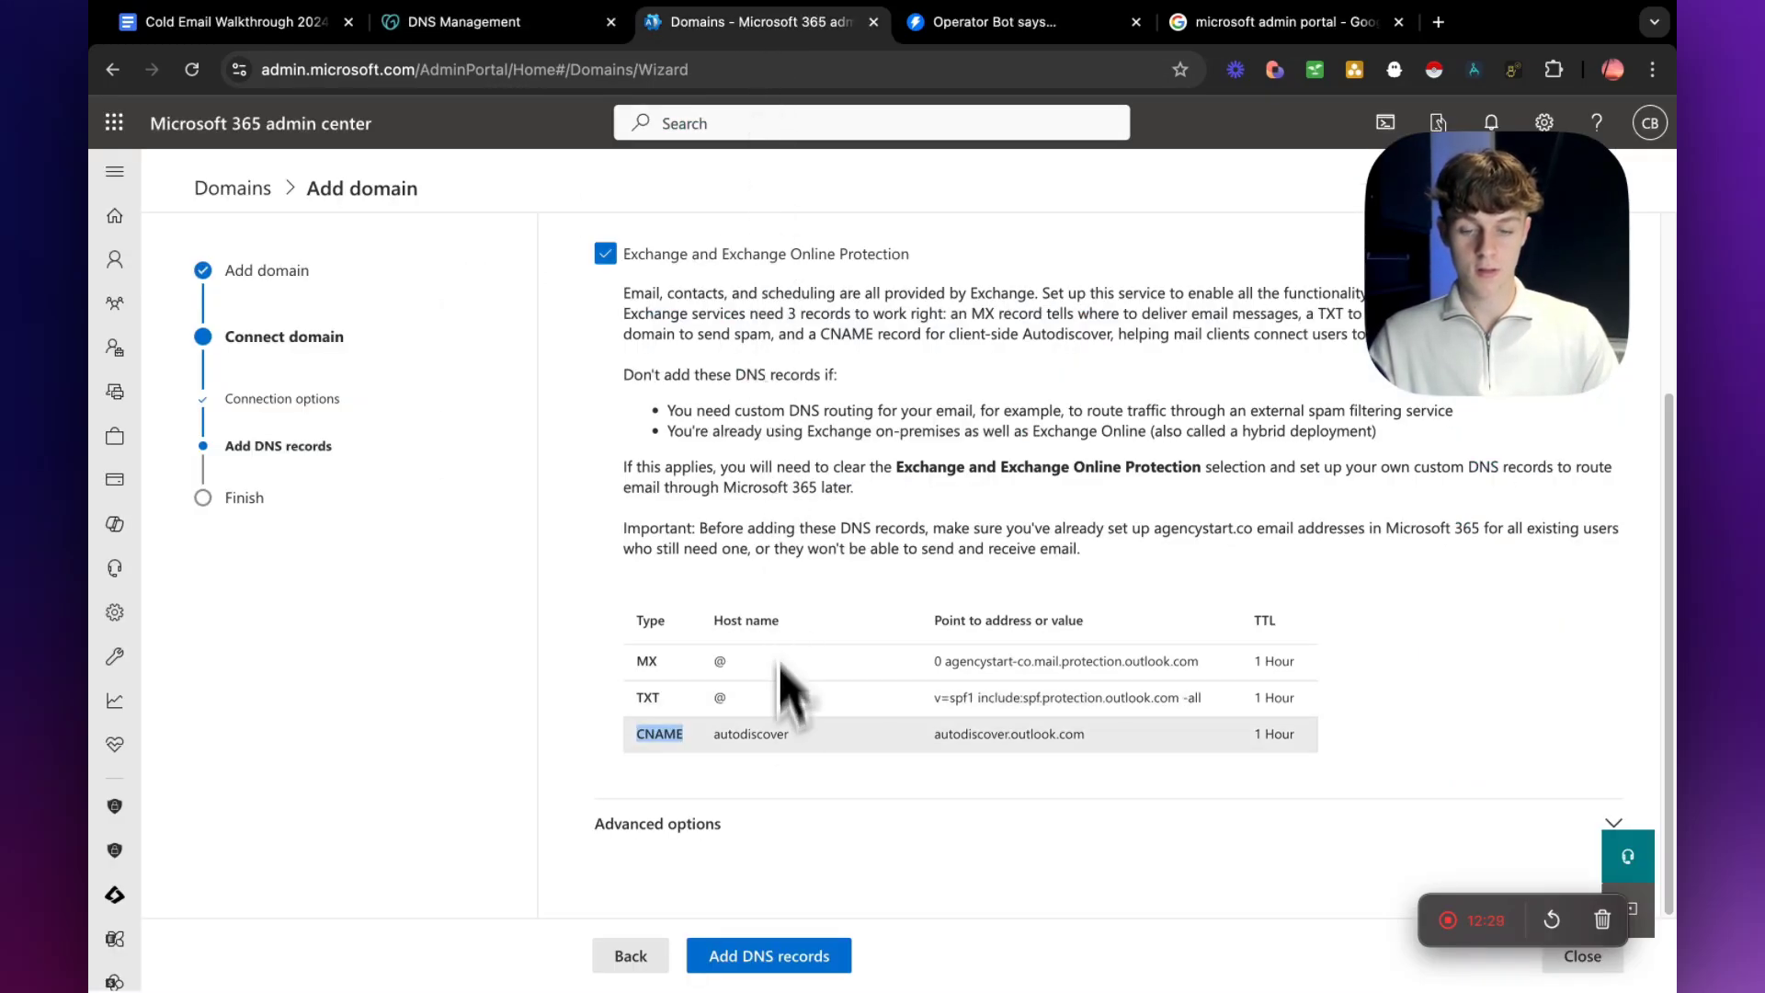
{"action": "double_click", "coordinate": [740, 736]}
{"action": "key", "text": "ctrl+c"}
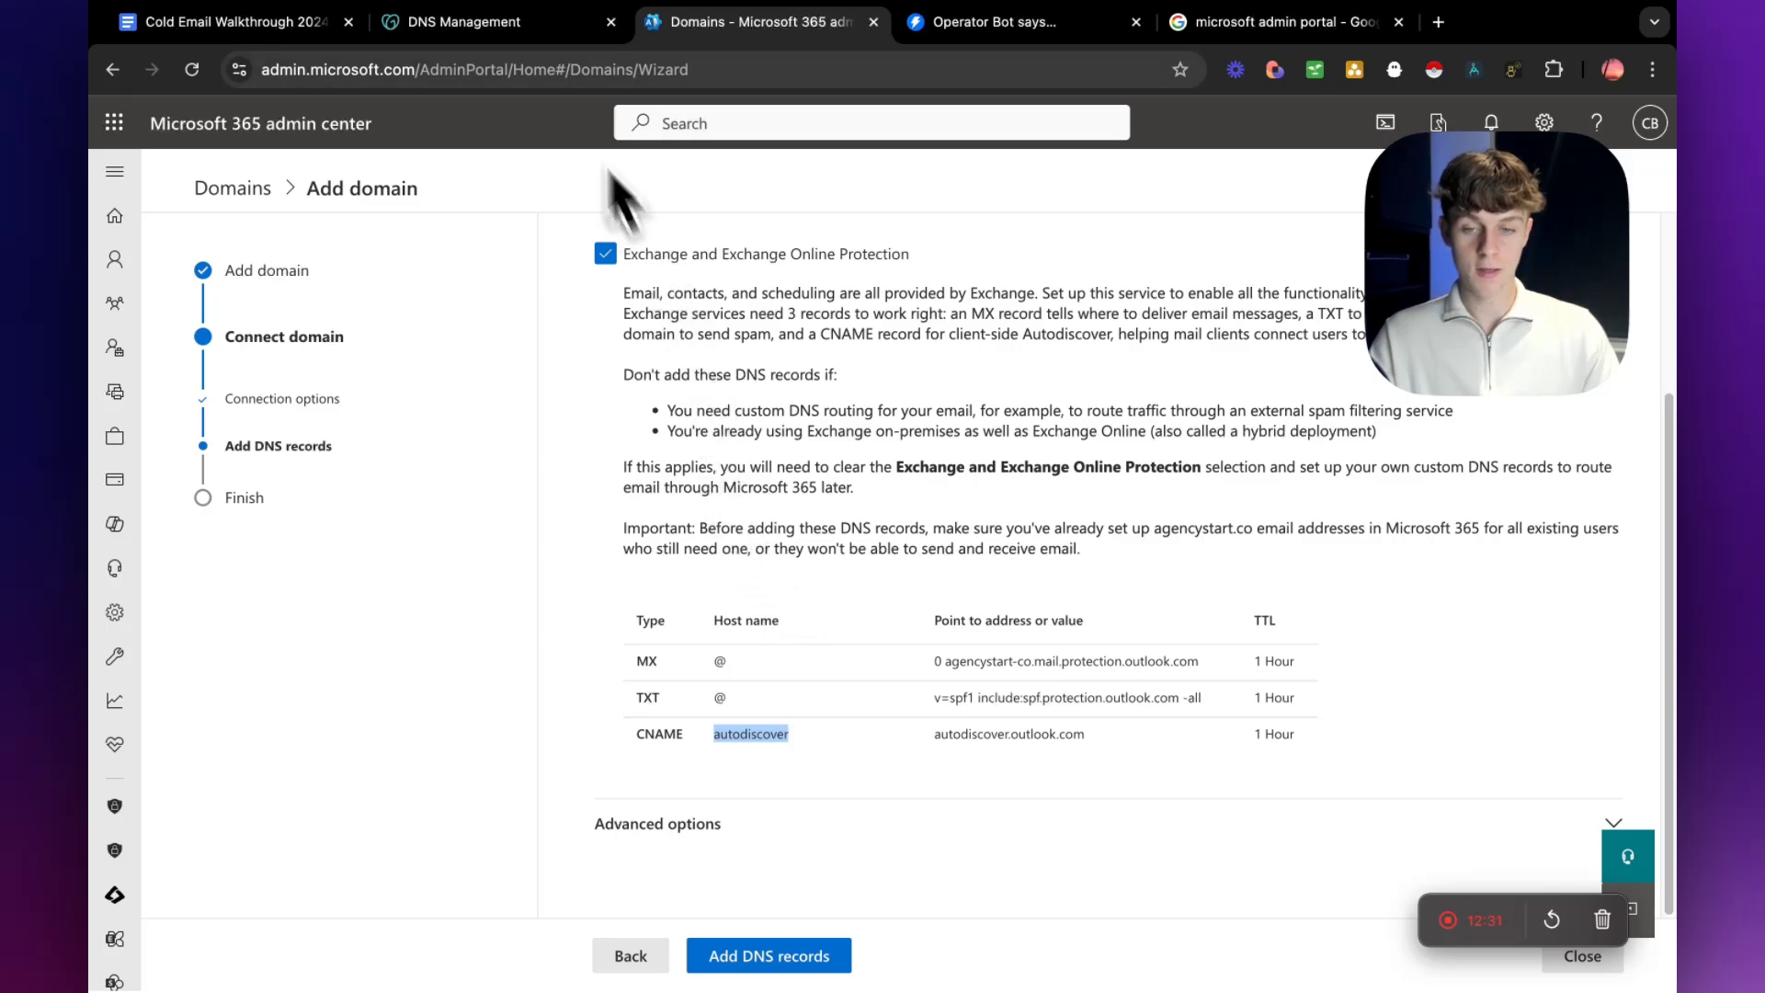
{"action": "left_click", "coordinate": [497, 22]}
{"action": "key", "text": "ctrl+v"}
Replace the CNAME record's value in GoDaddy with autodiscover.outlook.com, copied from Microsoft 365.
{"action": "triple_click", "coordinate": [1161, 434]}
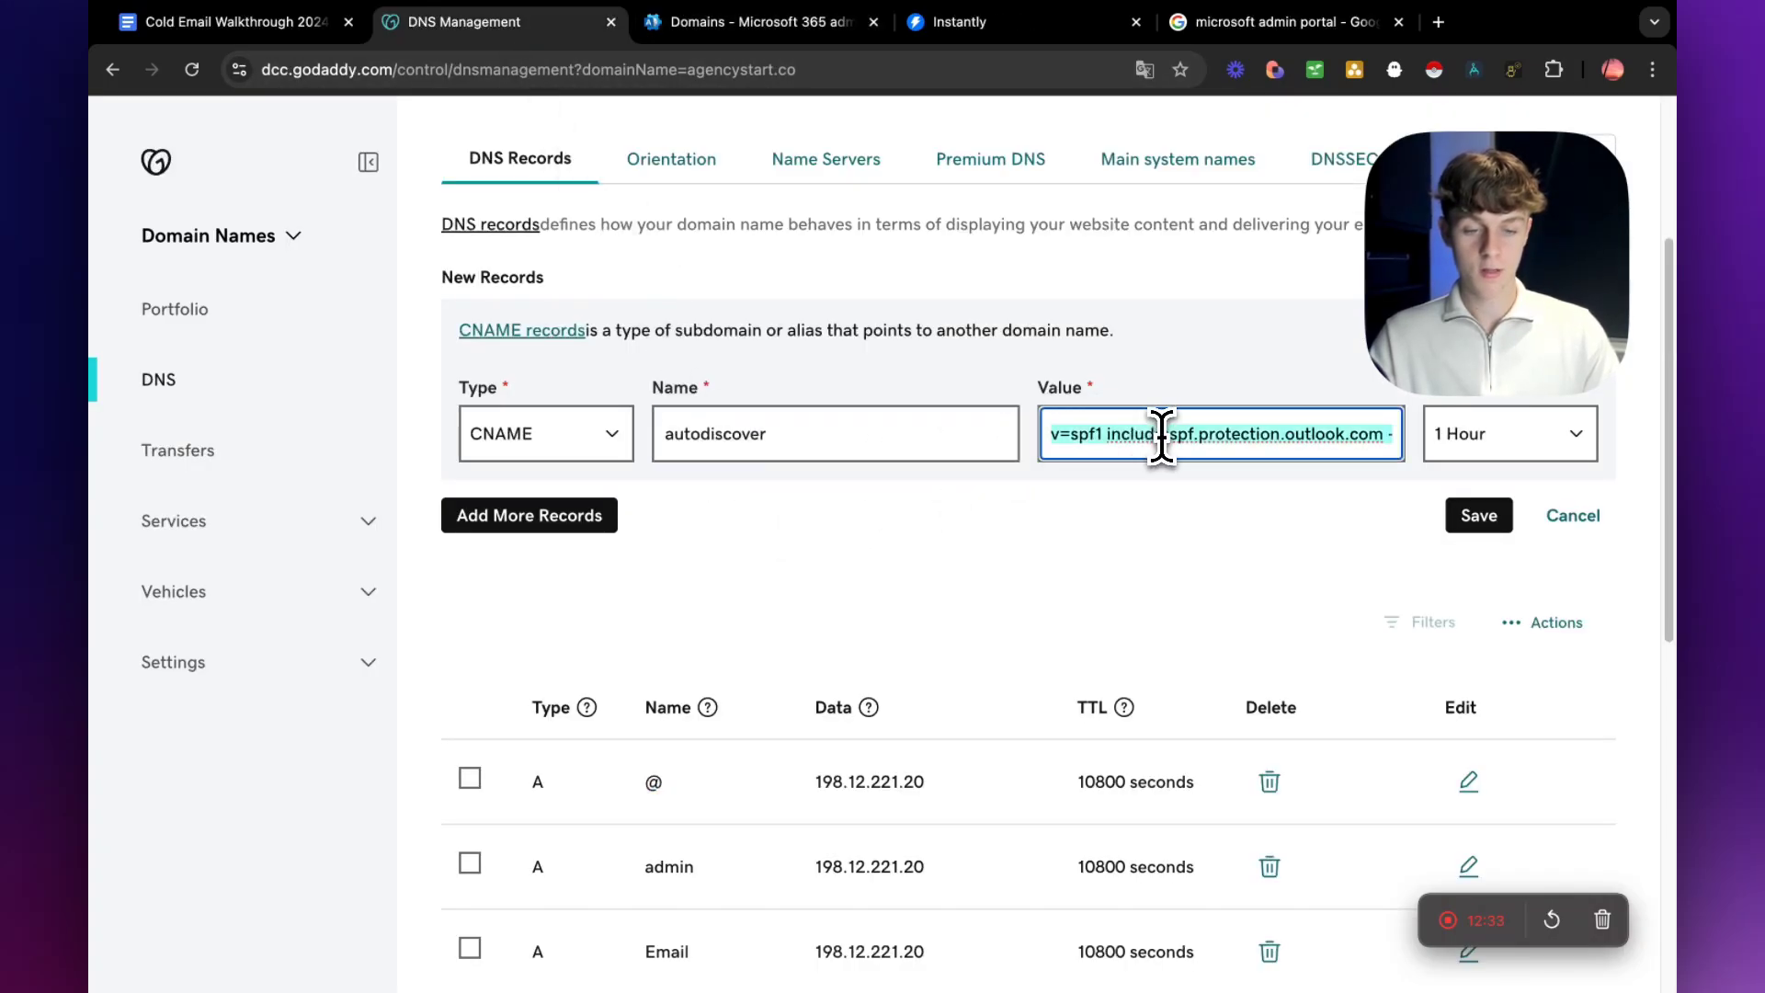
{"action": "key", "text": "BackSpace"}
{"action": "left_click", "coordinate": [660, 24]}
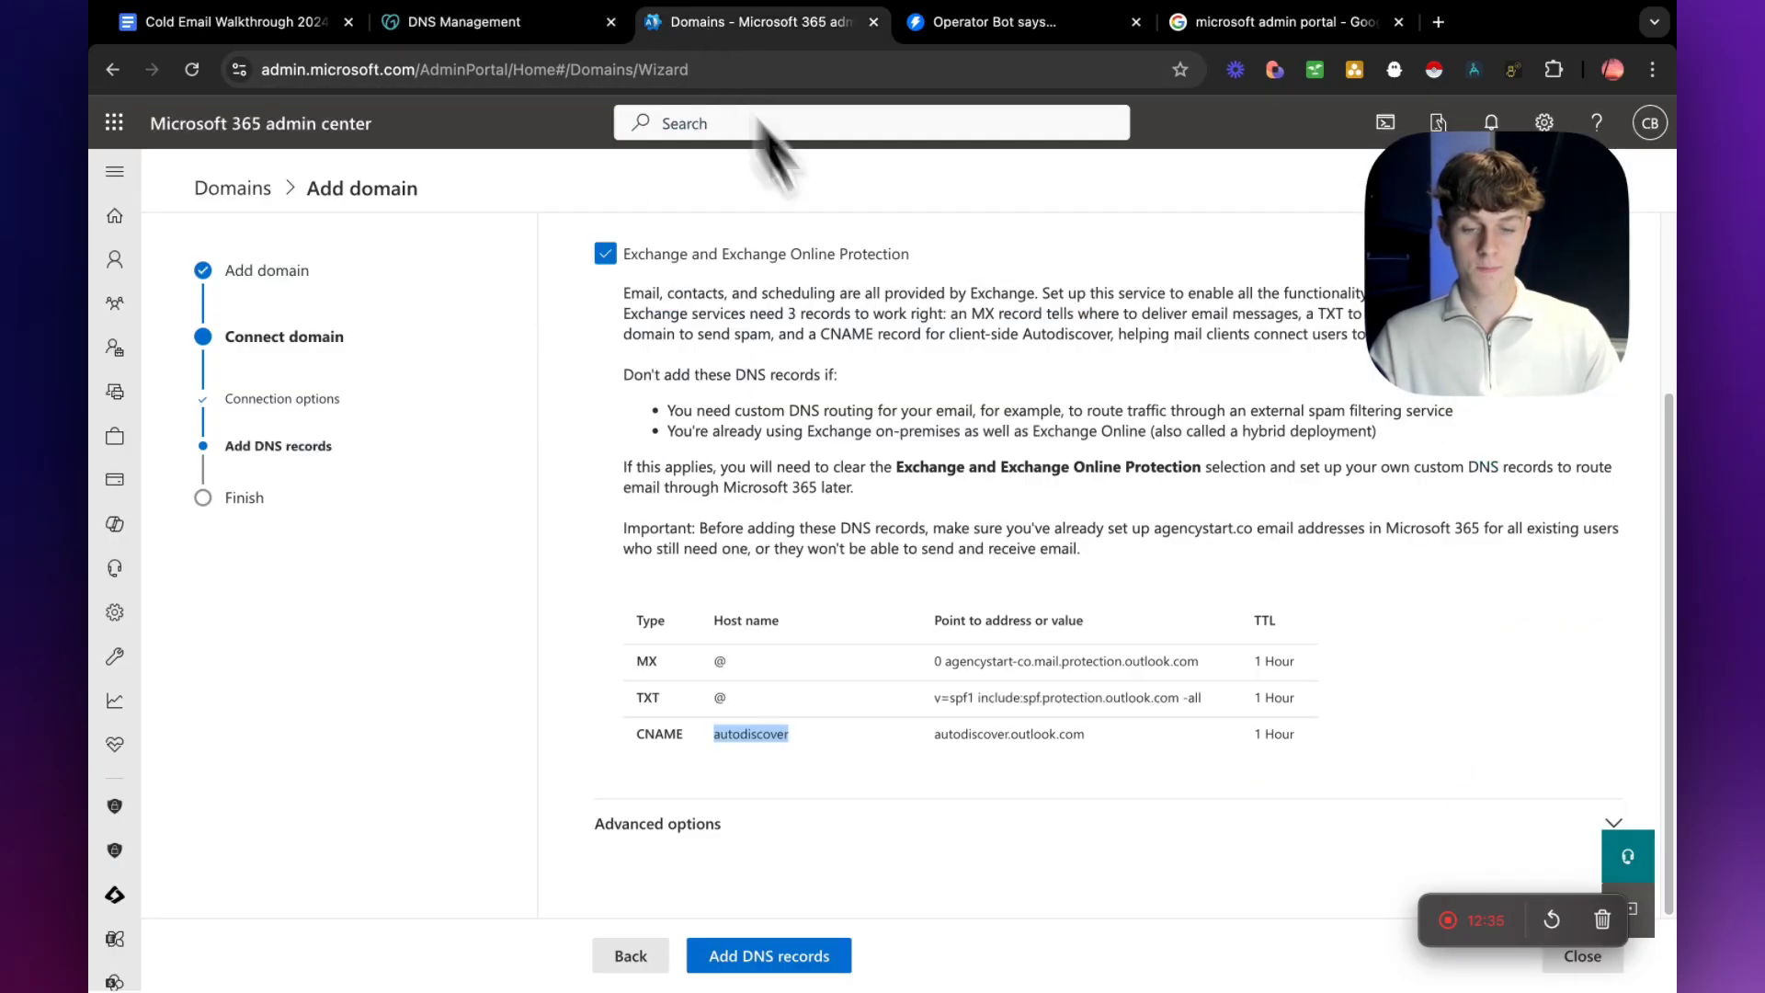
{"action": "left_click_drag", "start_coordinate": [936, 736], "coordinate": [1143, 760]}
{"action": "key", "text": "super+c"}
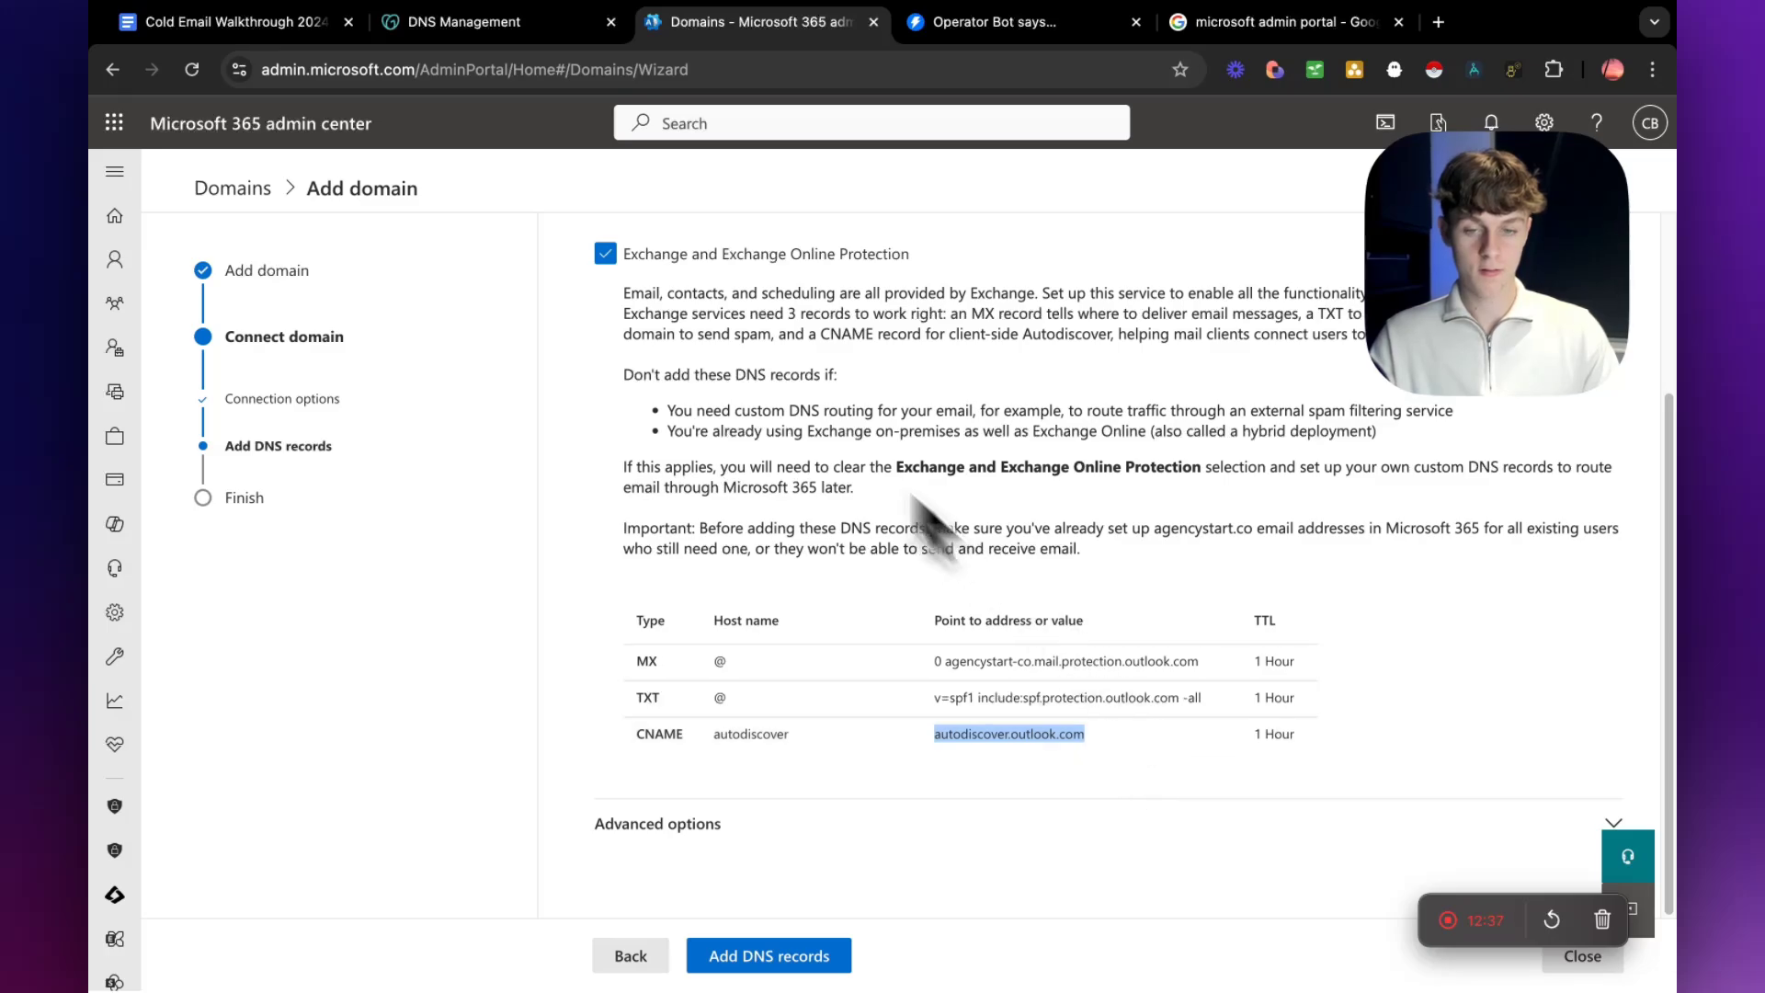
{"action": "left_click", "coordinate": [496, 22]}
{"action": "key", "text": "super+v"}
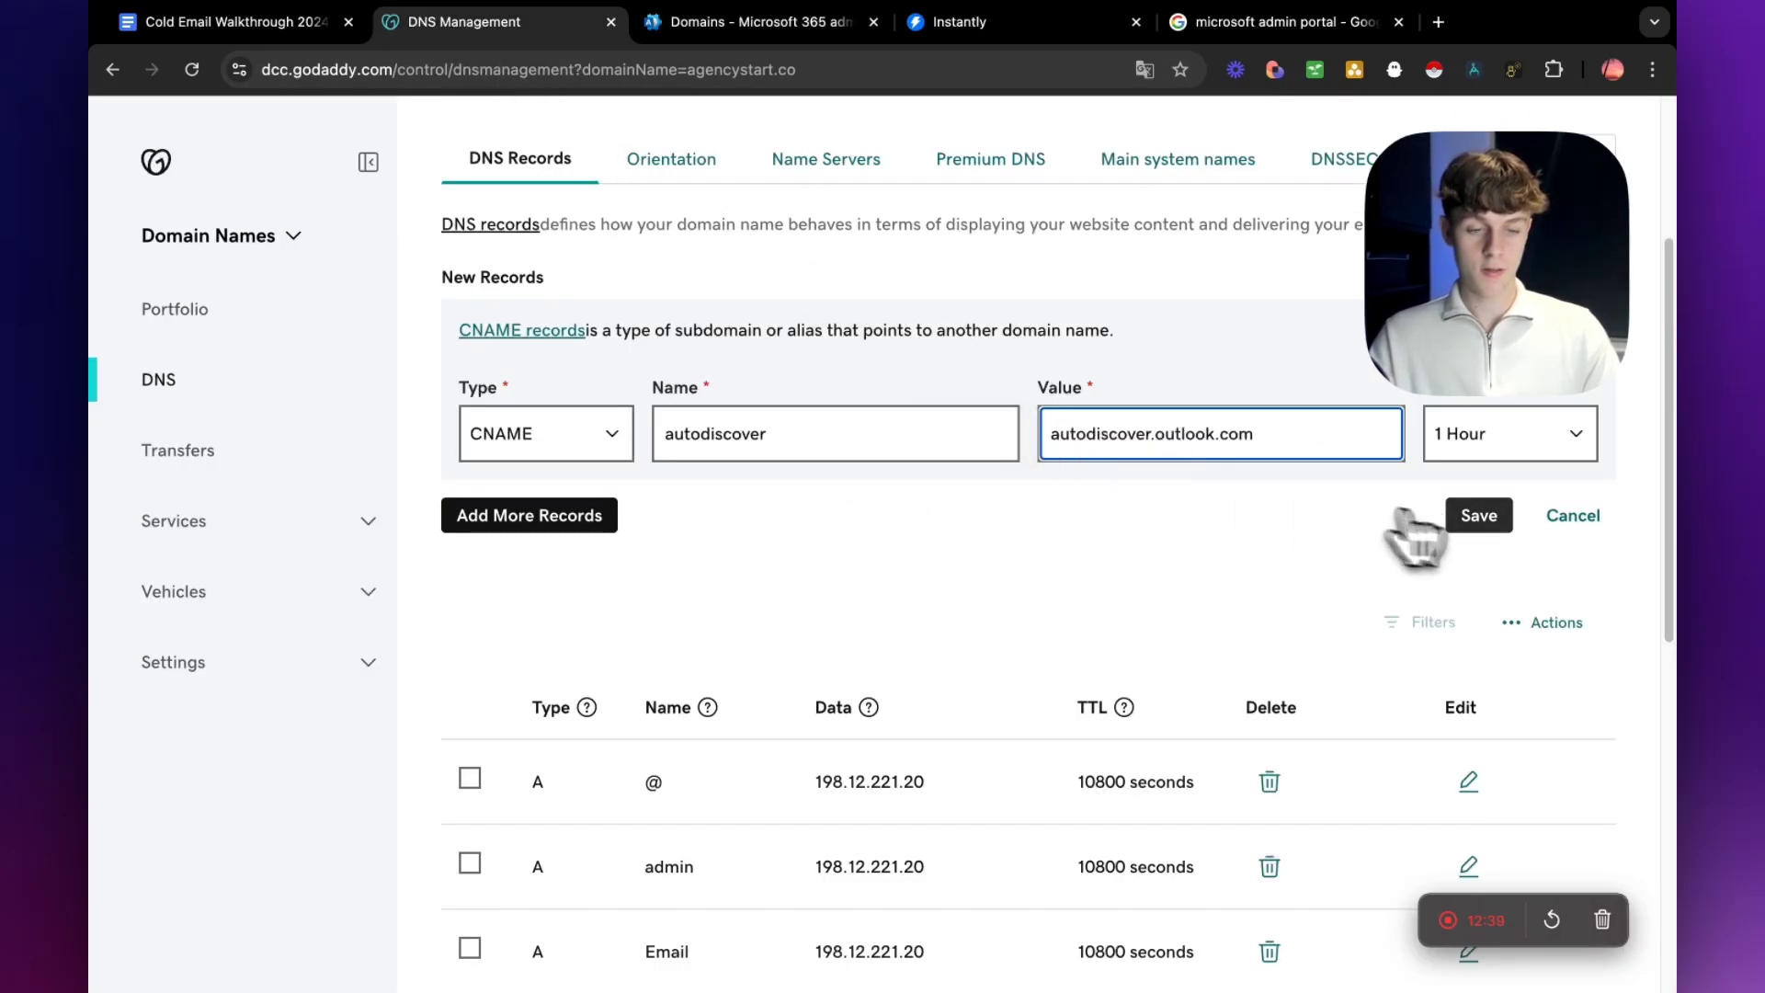
Try to save the CNAME record, cancel the DNS update, and ask to cancel the record's edits.
{"action": "left_click", "coordinate": [1462, 517]}
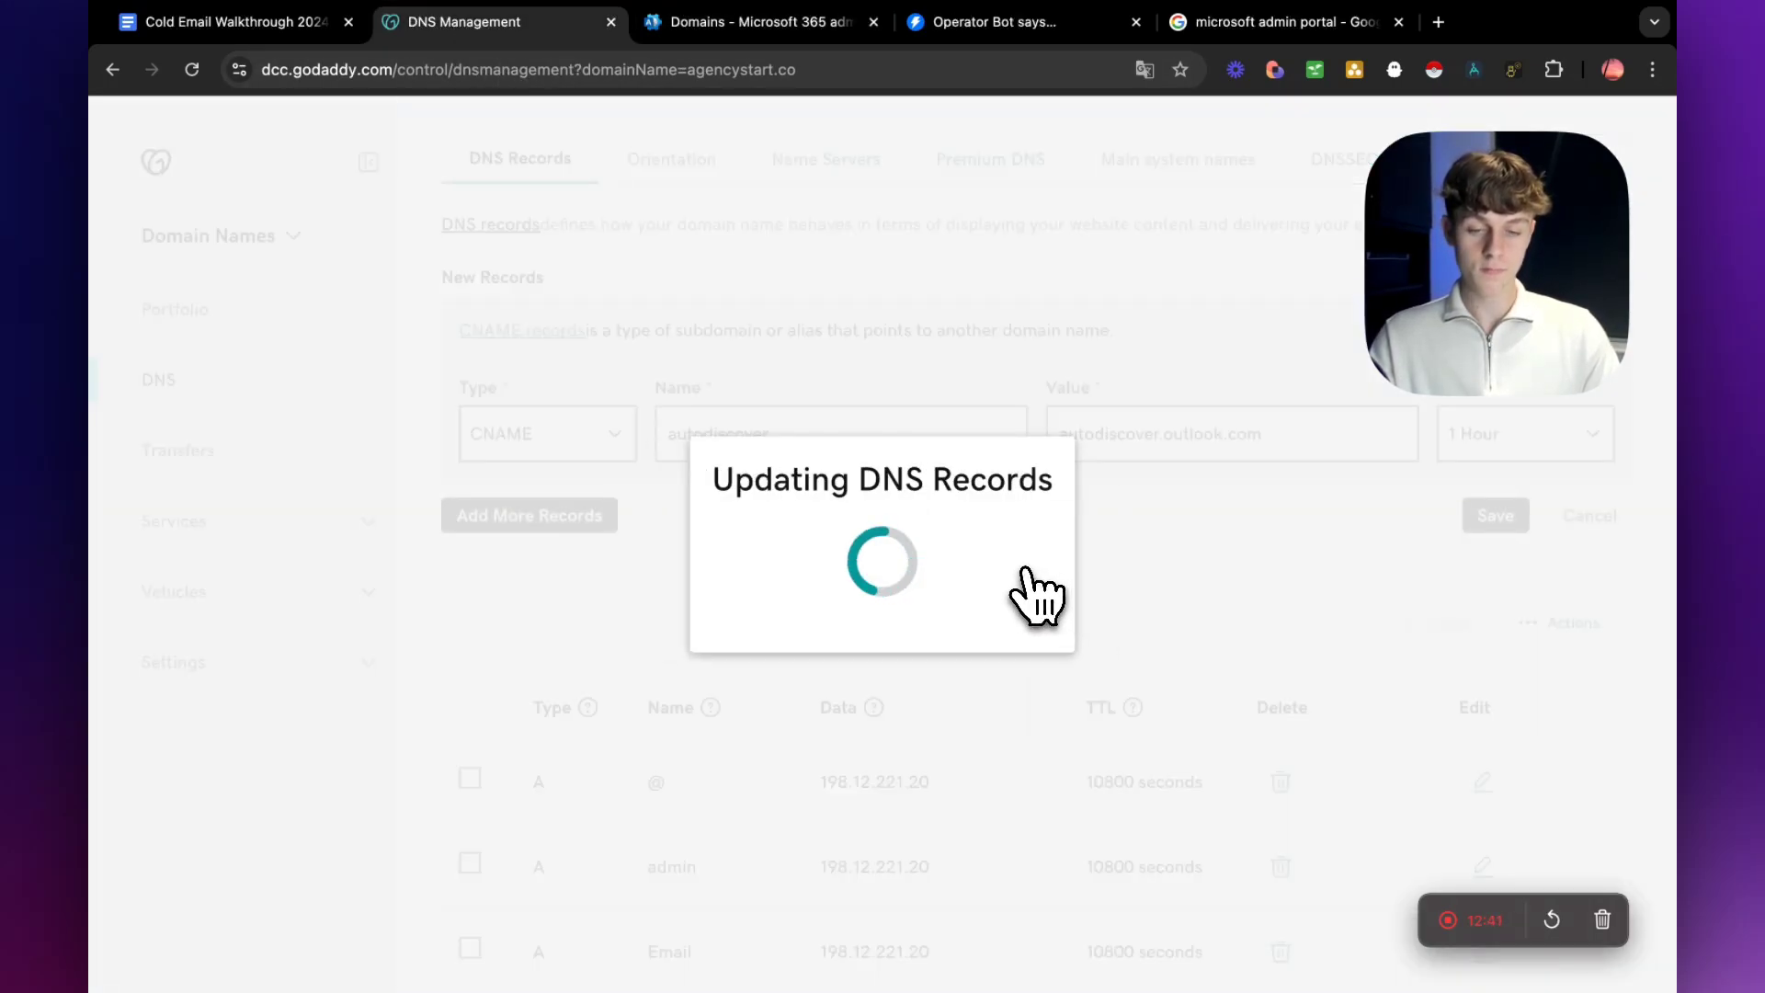
{"action": "left_click", "coordinate": [520, 642]}
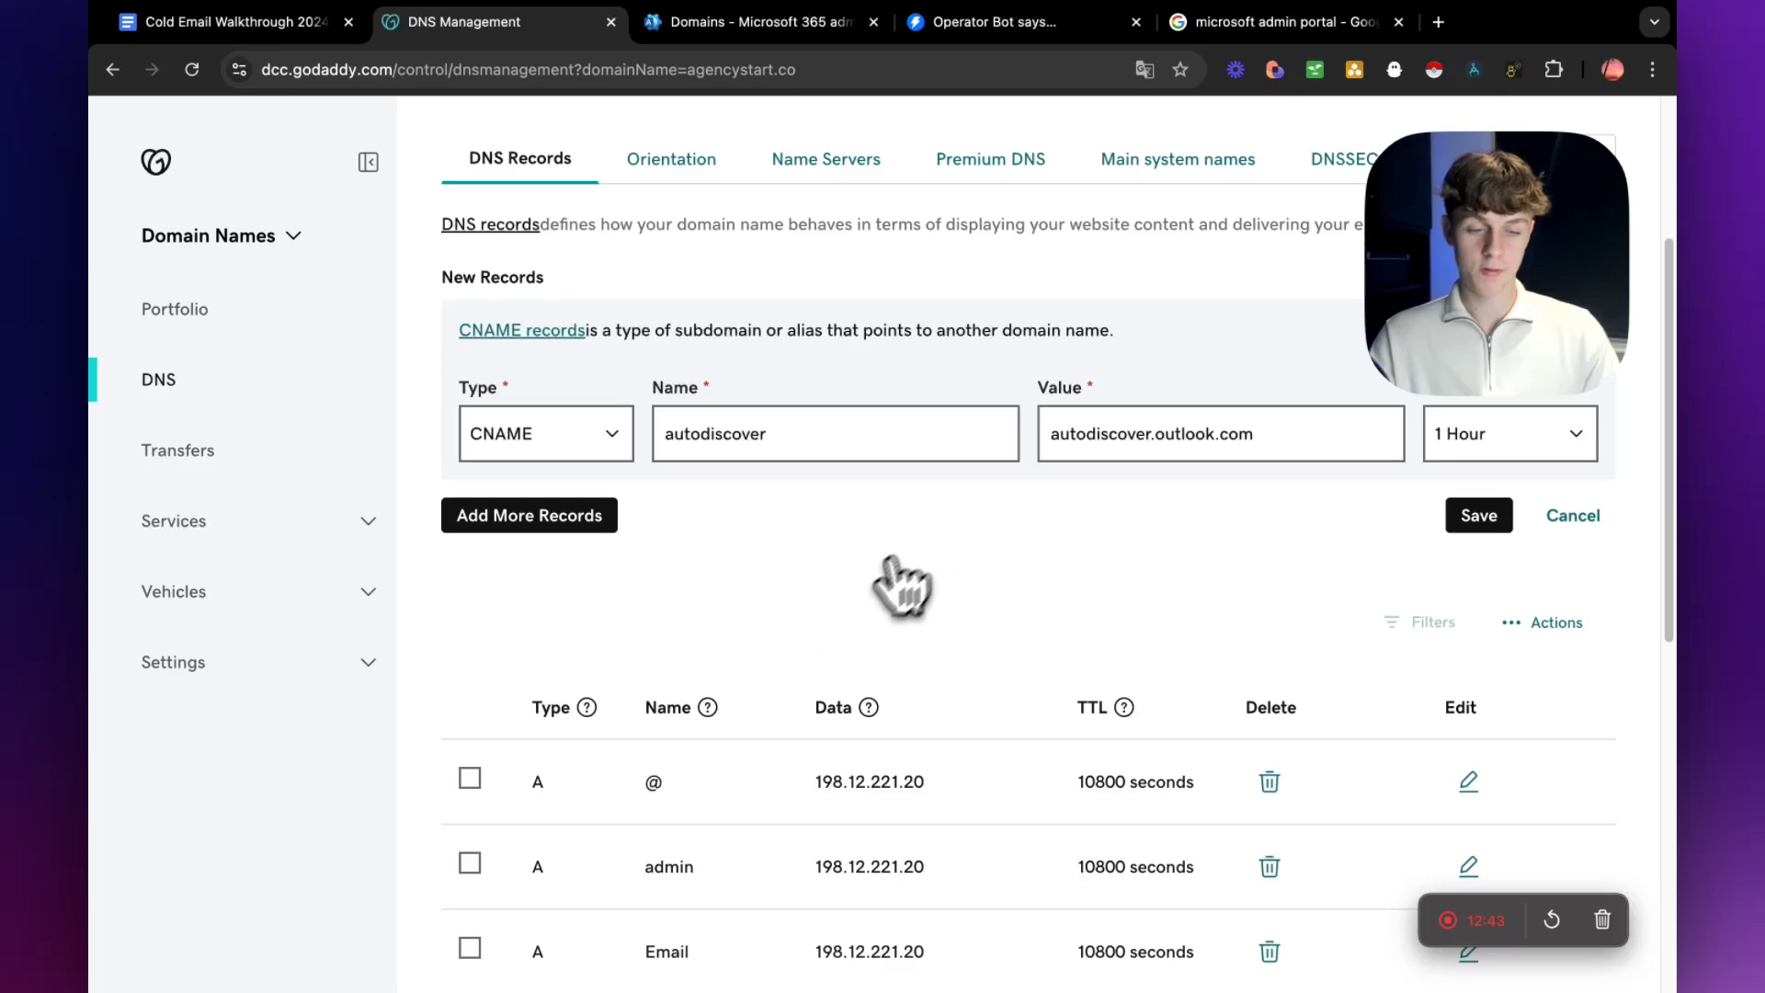
{"action": "left_click", "coordinate": [1563, 711]}
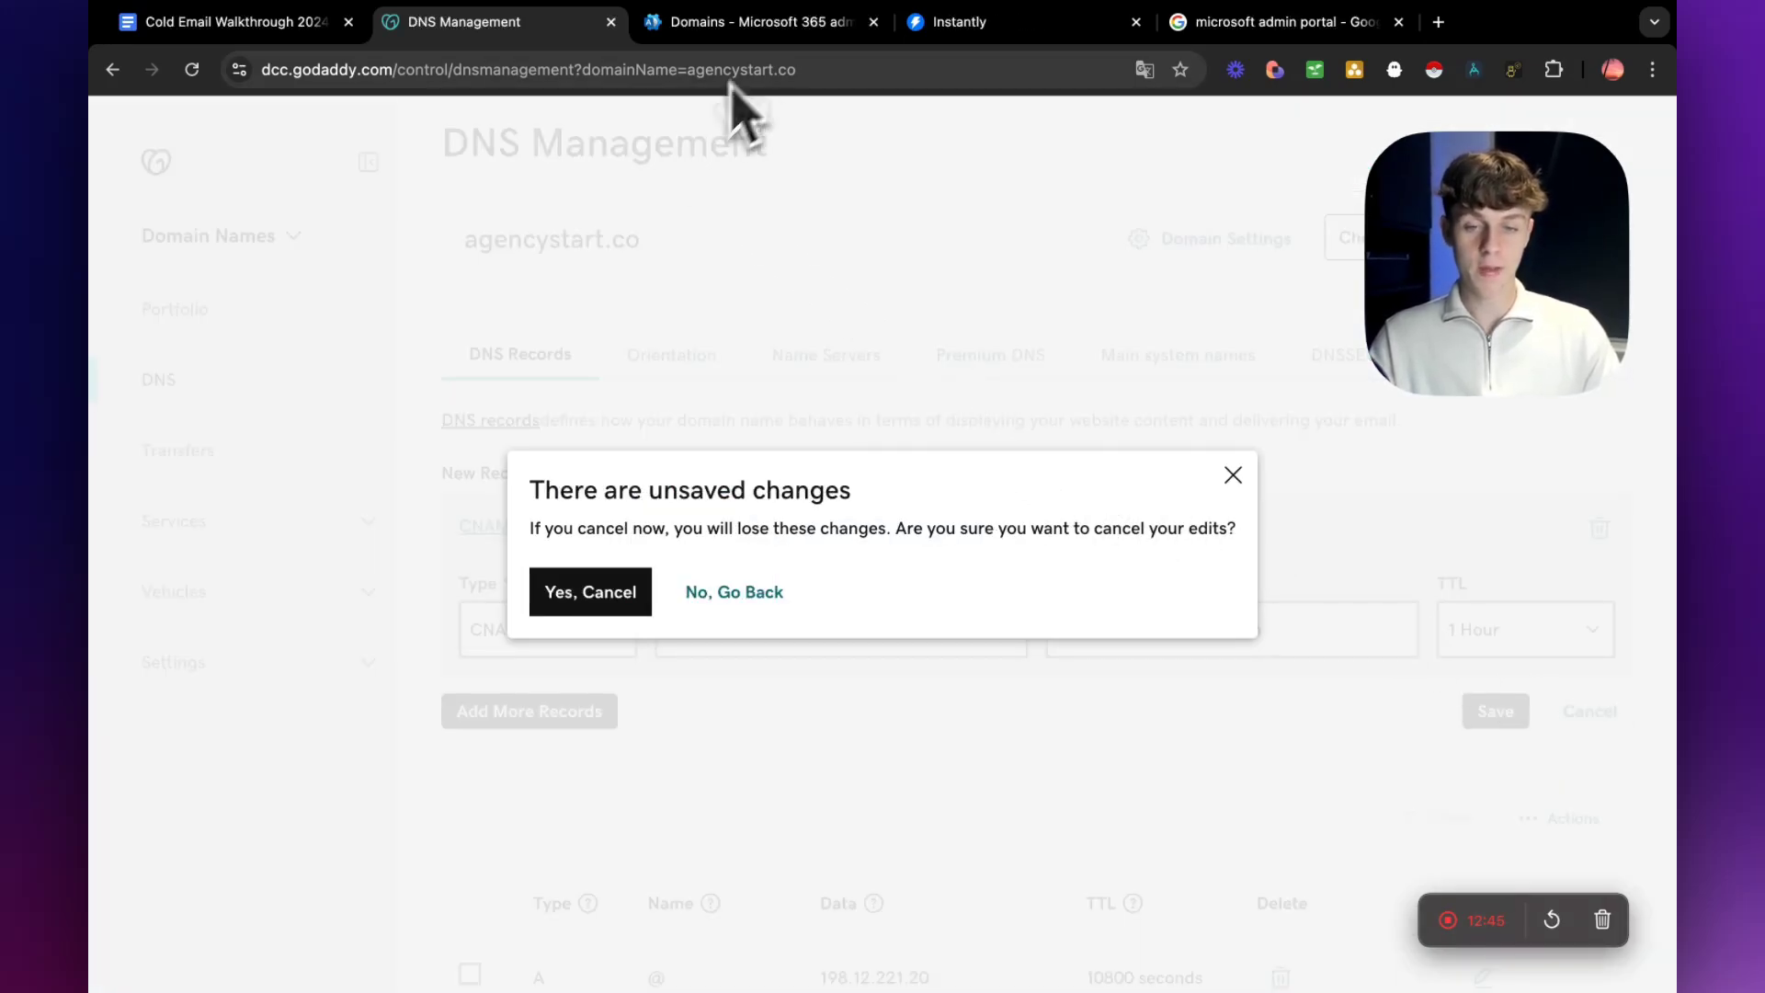
Switch to the Cold Email Walkthrough 2024 document and review the section on setting up the correct DNS records.
{"action": "left_click", "coordinate": [248, 22]}
{"action": "scroll", "coordinate": [729, 579], "scroll_direction": "down", "scroll_amount": 5}
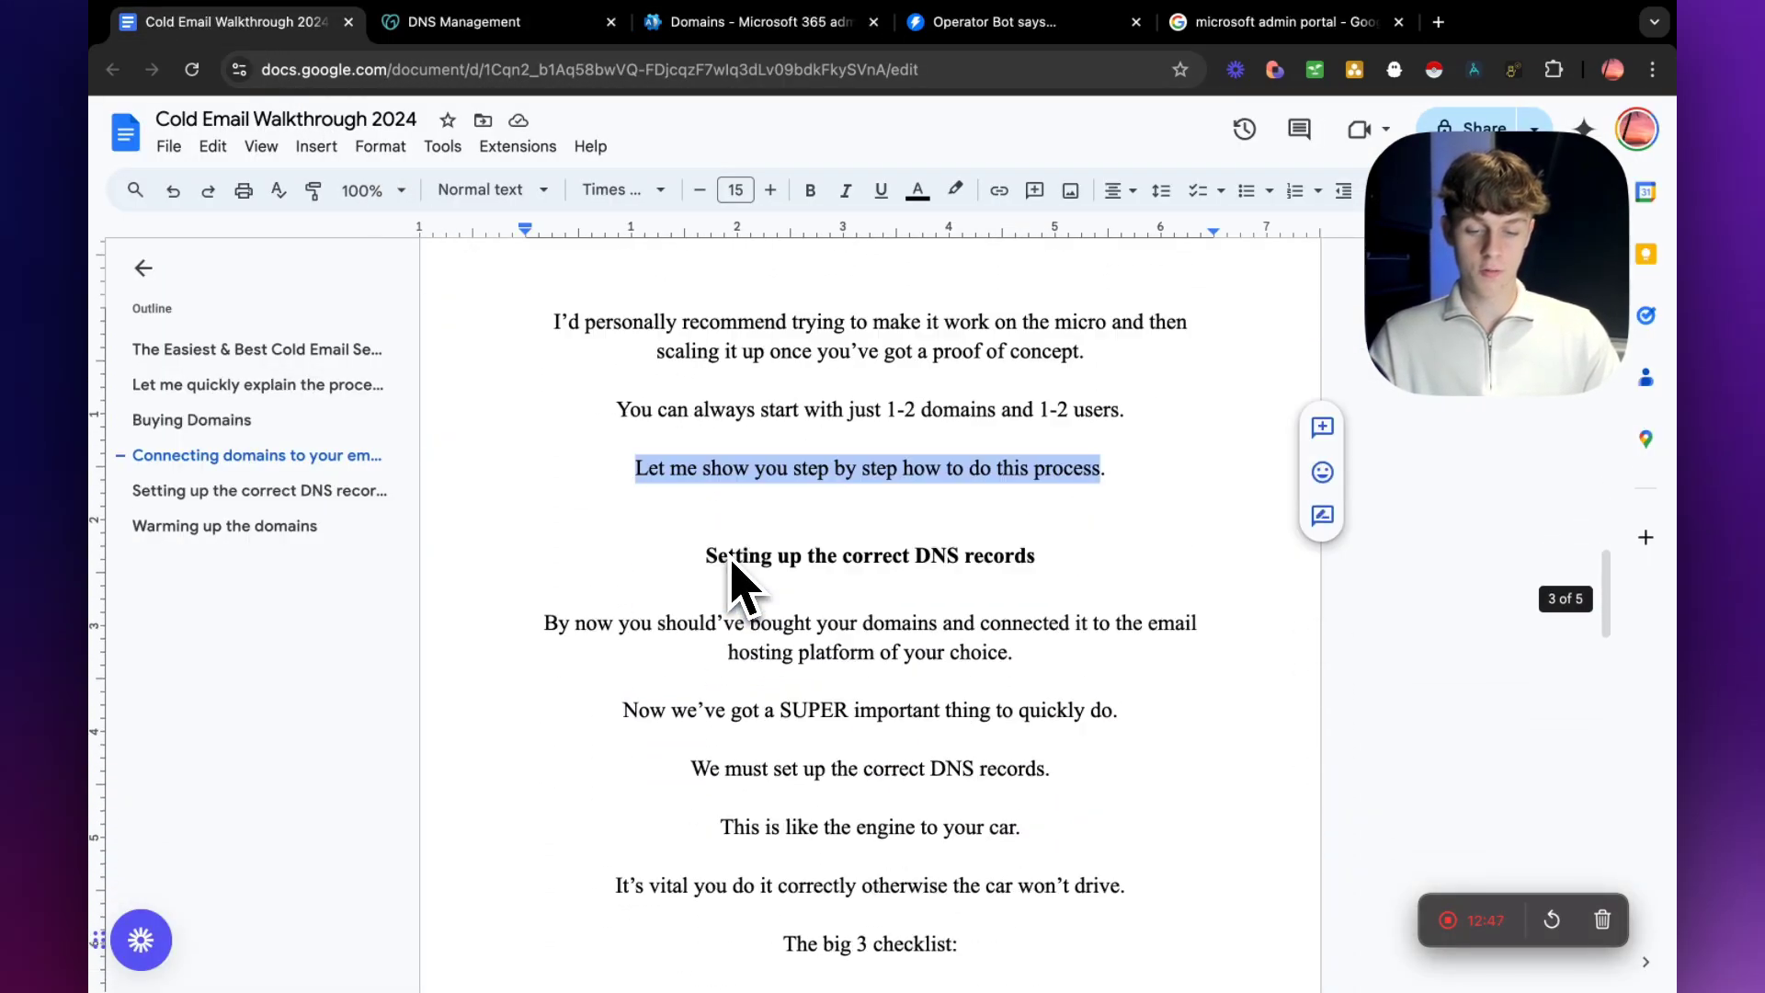
{"action": "scroll", "coordinate": [734, 571], "scroll_direction": "down", "scroll_amount": 3}
{"action": "scroll", "coordinate": [726, 515], "scroll_direction": "up", "scroll_amount": 1}
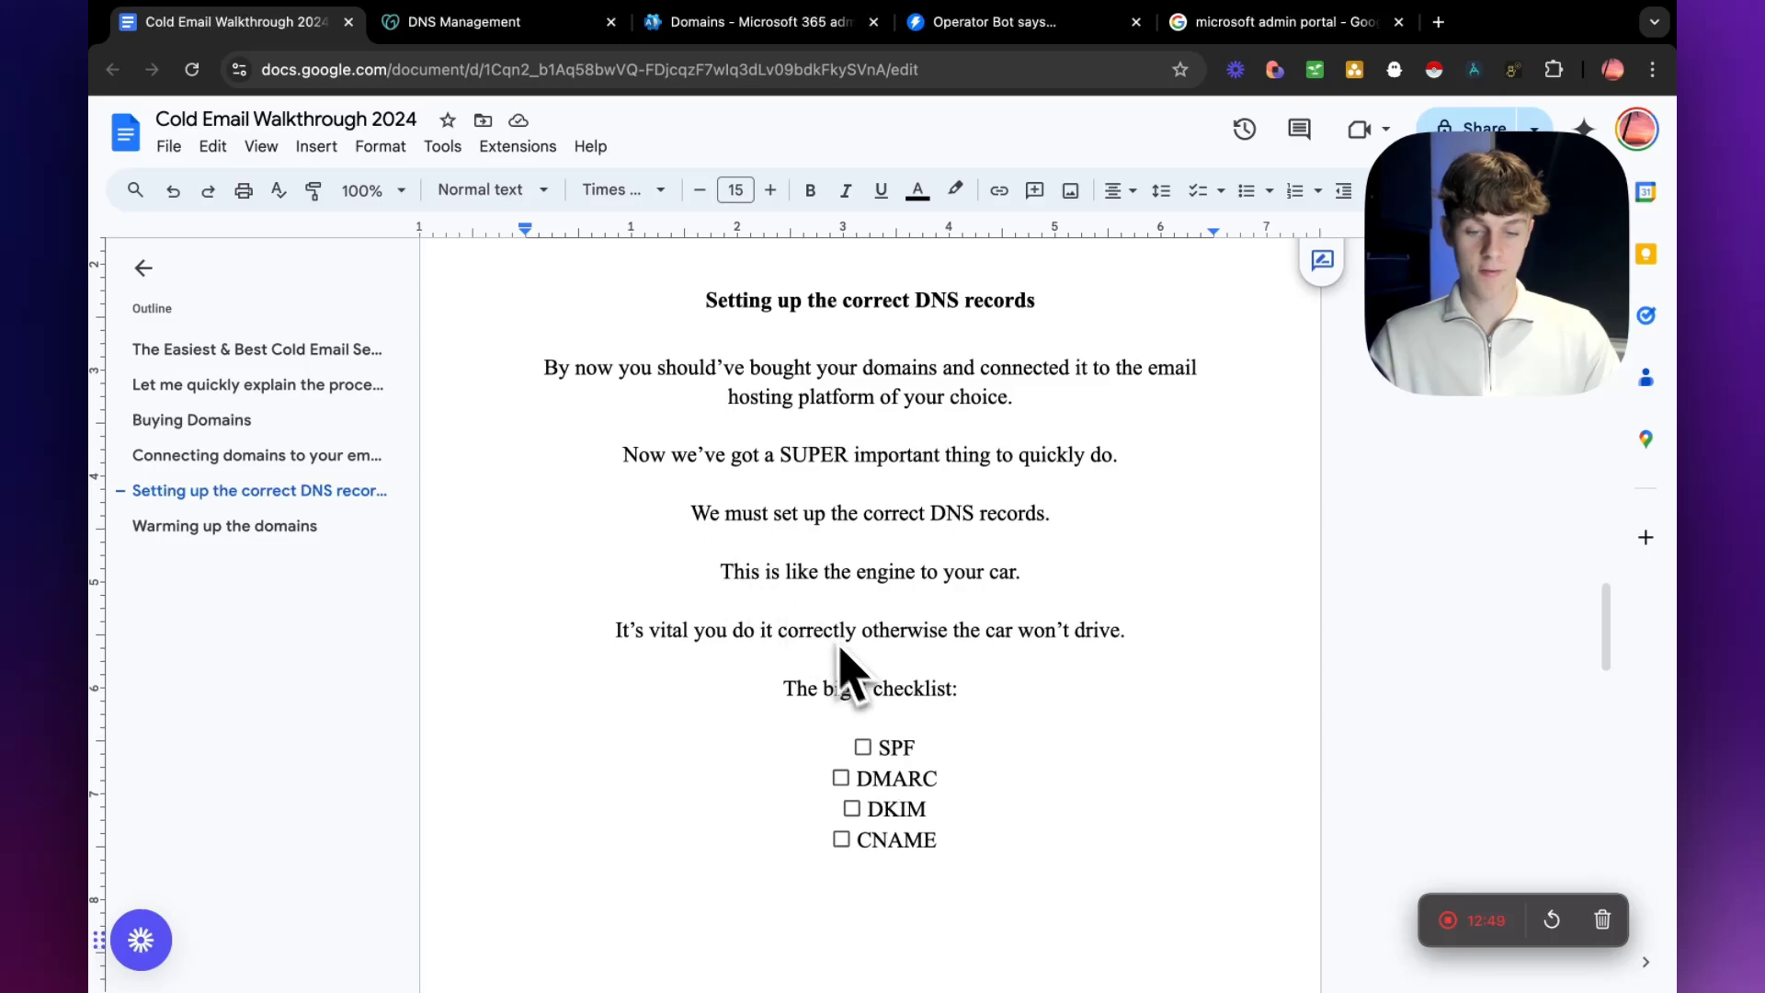
Tick SPF and CNAME in the document's DNS checklist and highlight the DMARC and DKIM items.
{"action": "left_click", "coordinate": [864, 747]}
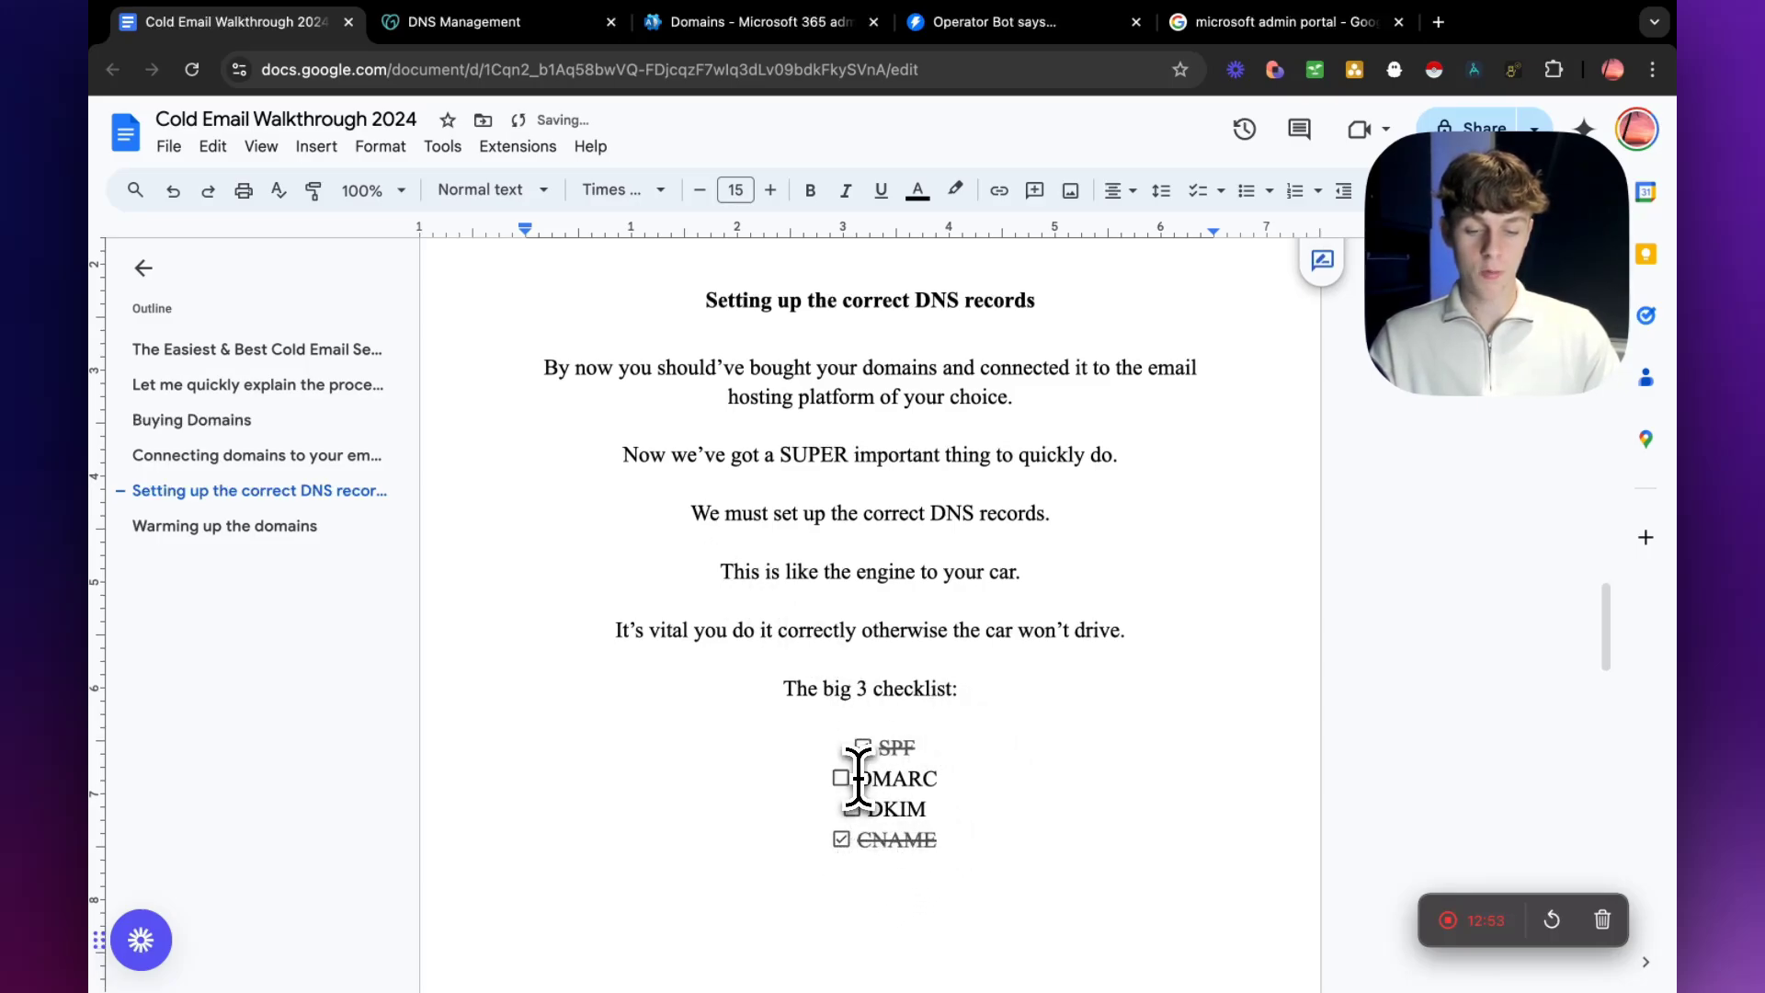
{"action": "left_click_drag", "start_coordinate": [857, 778], "coordinate": [947, 809]}
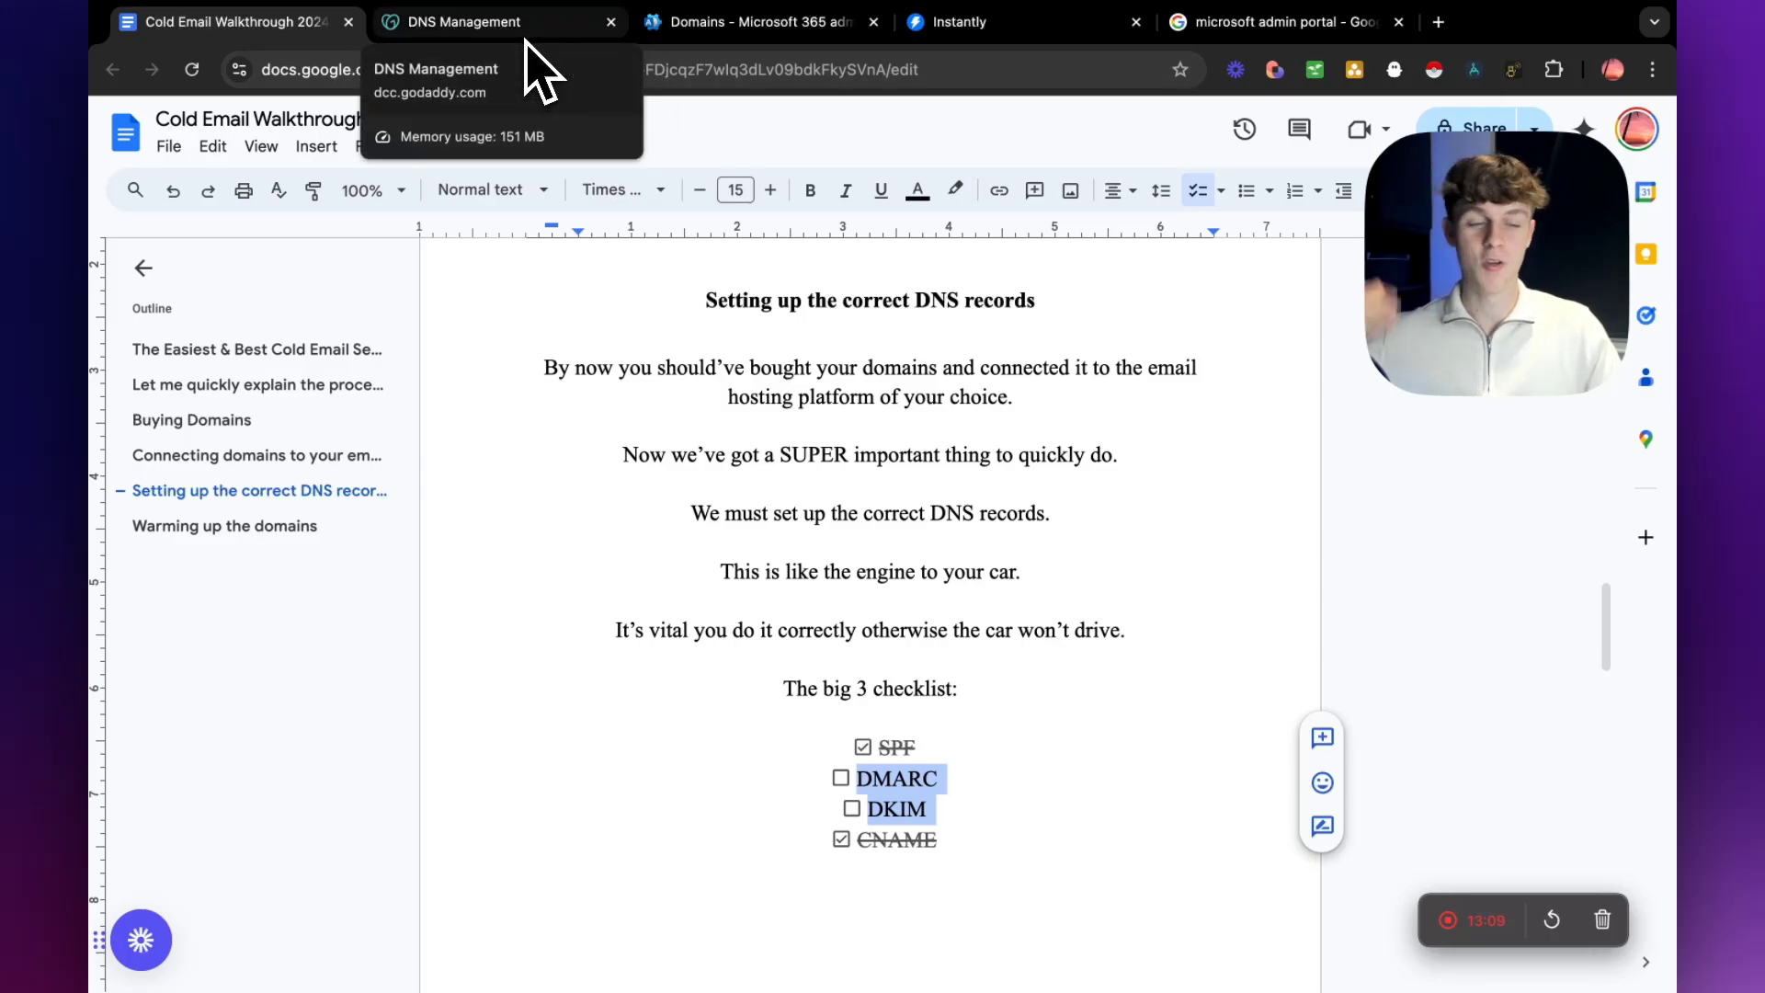
Switch to GoDaddy's DNS Management and dismiss the unsaved changes prompt, keeping the new CNAME record open.
{"action": "left_click", "coordinate": [524, 36]}
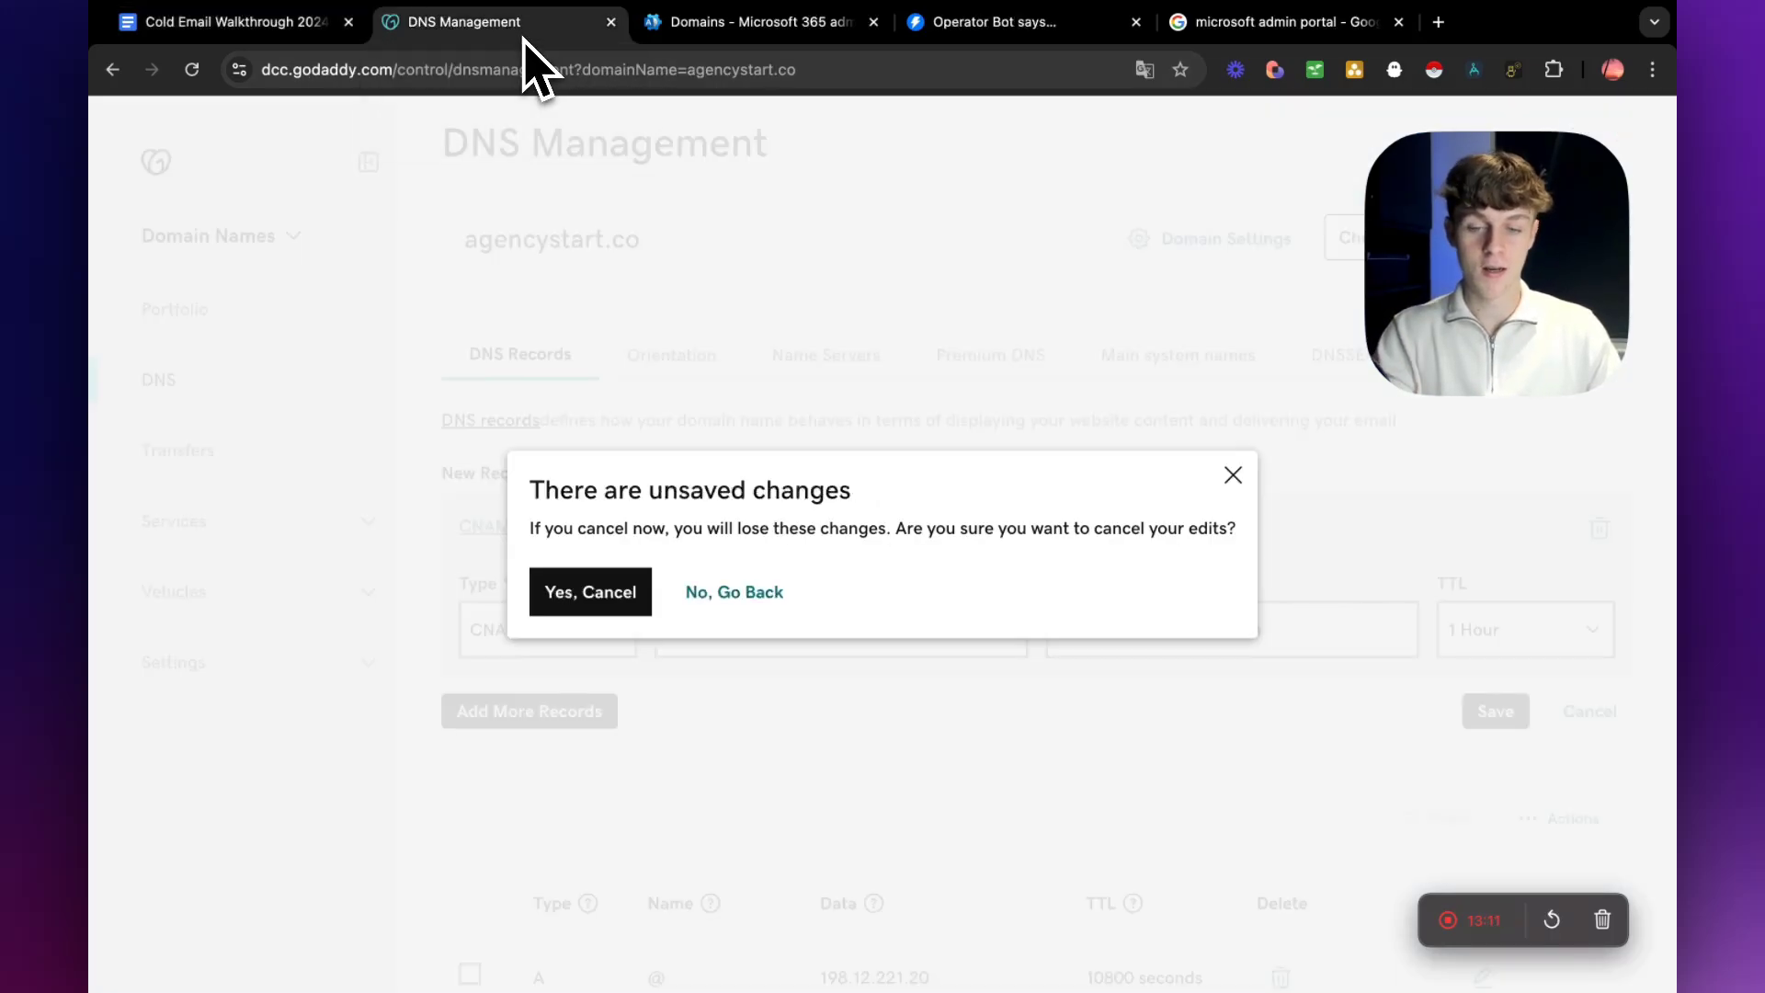
{"action": "left_click", "coordinate": [1233, 474]}
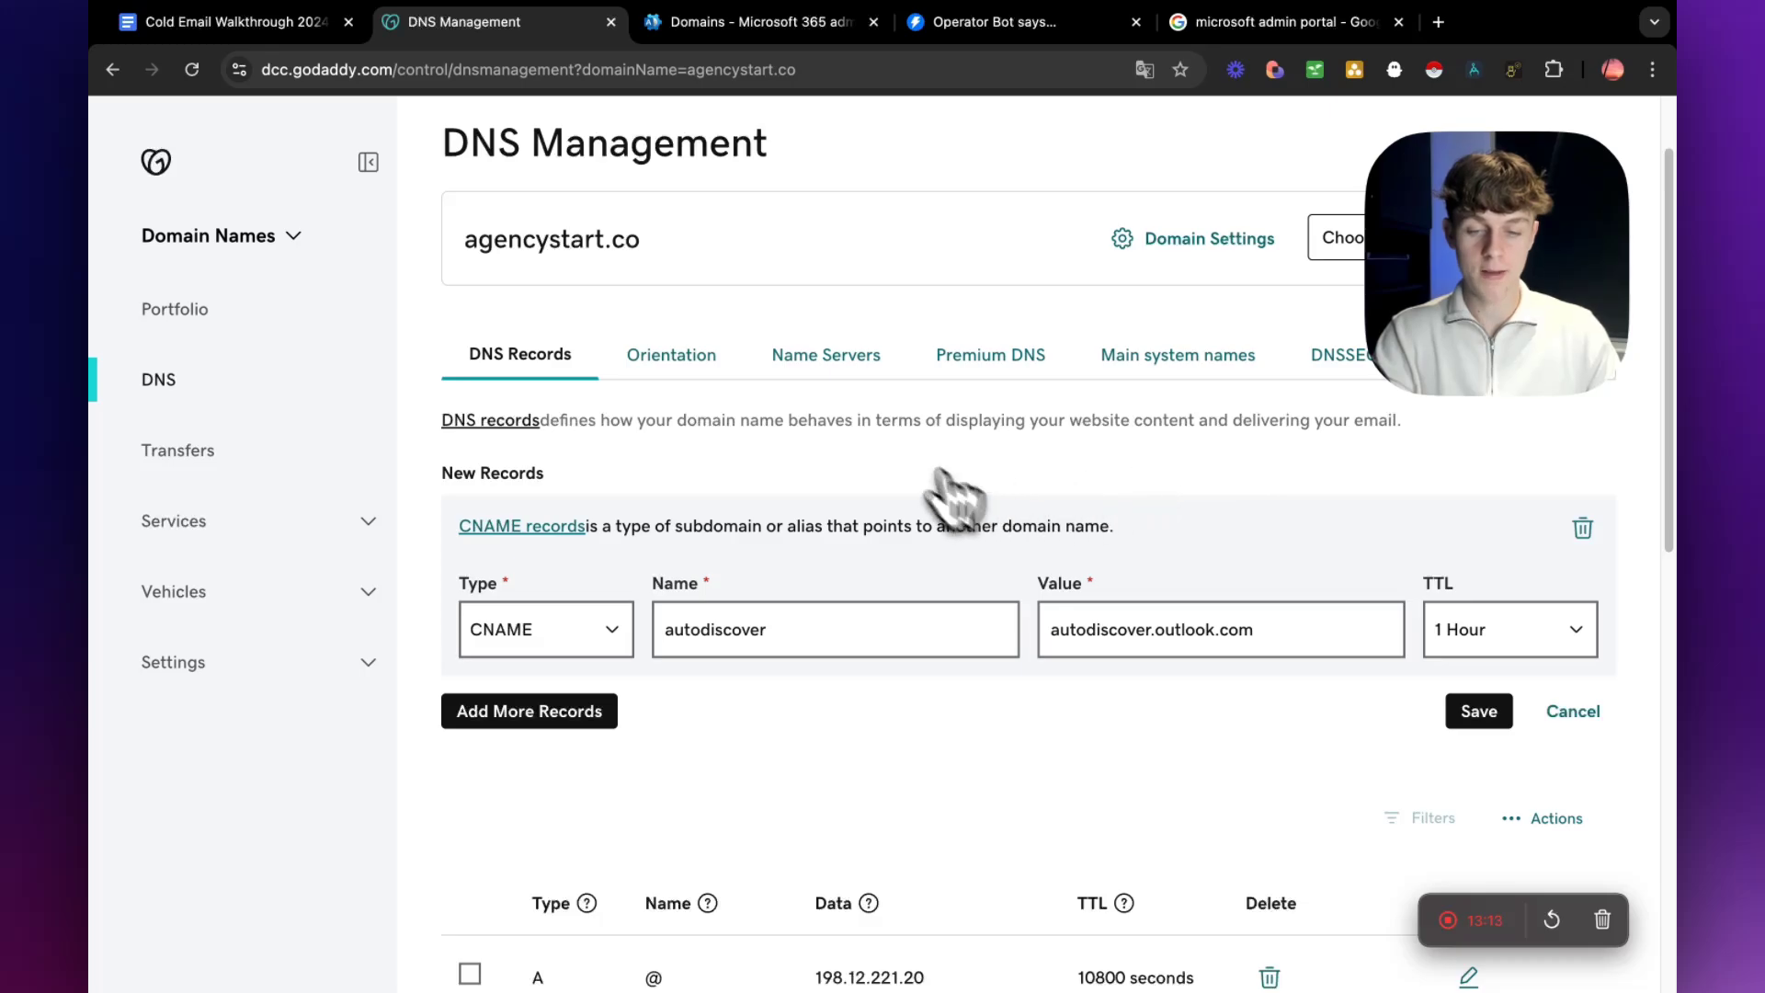
Add the DNS records for agencystart.co from the Microsoft 365 wizard, authorize the GoDaddy connection, and finish the domain setup.
{"action": "left_click", "coordinate": [740, 26]}
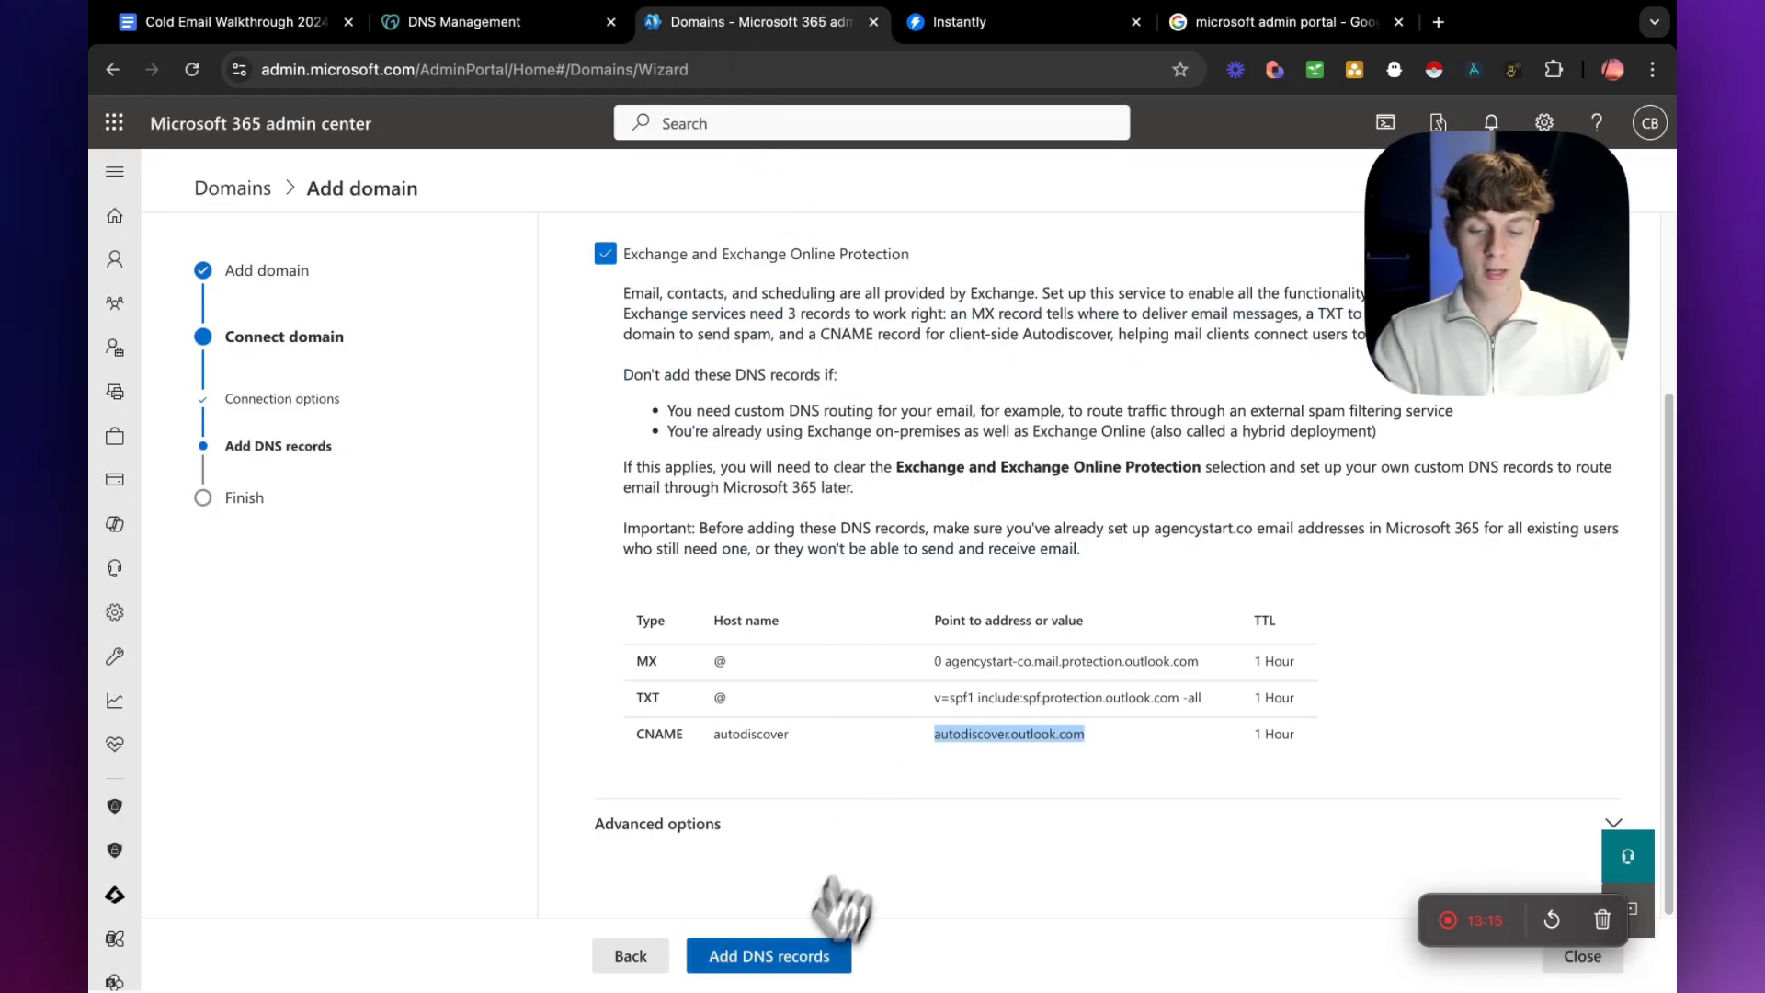
{"action": "left_click", "coordinate": [781, 961]}
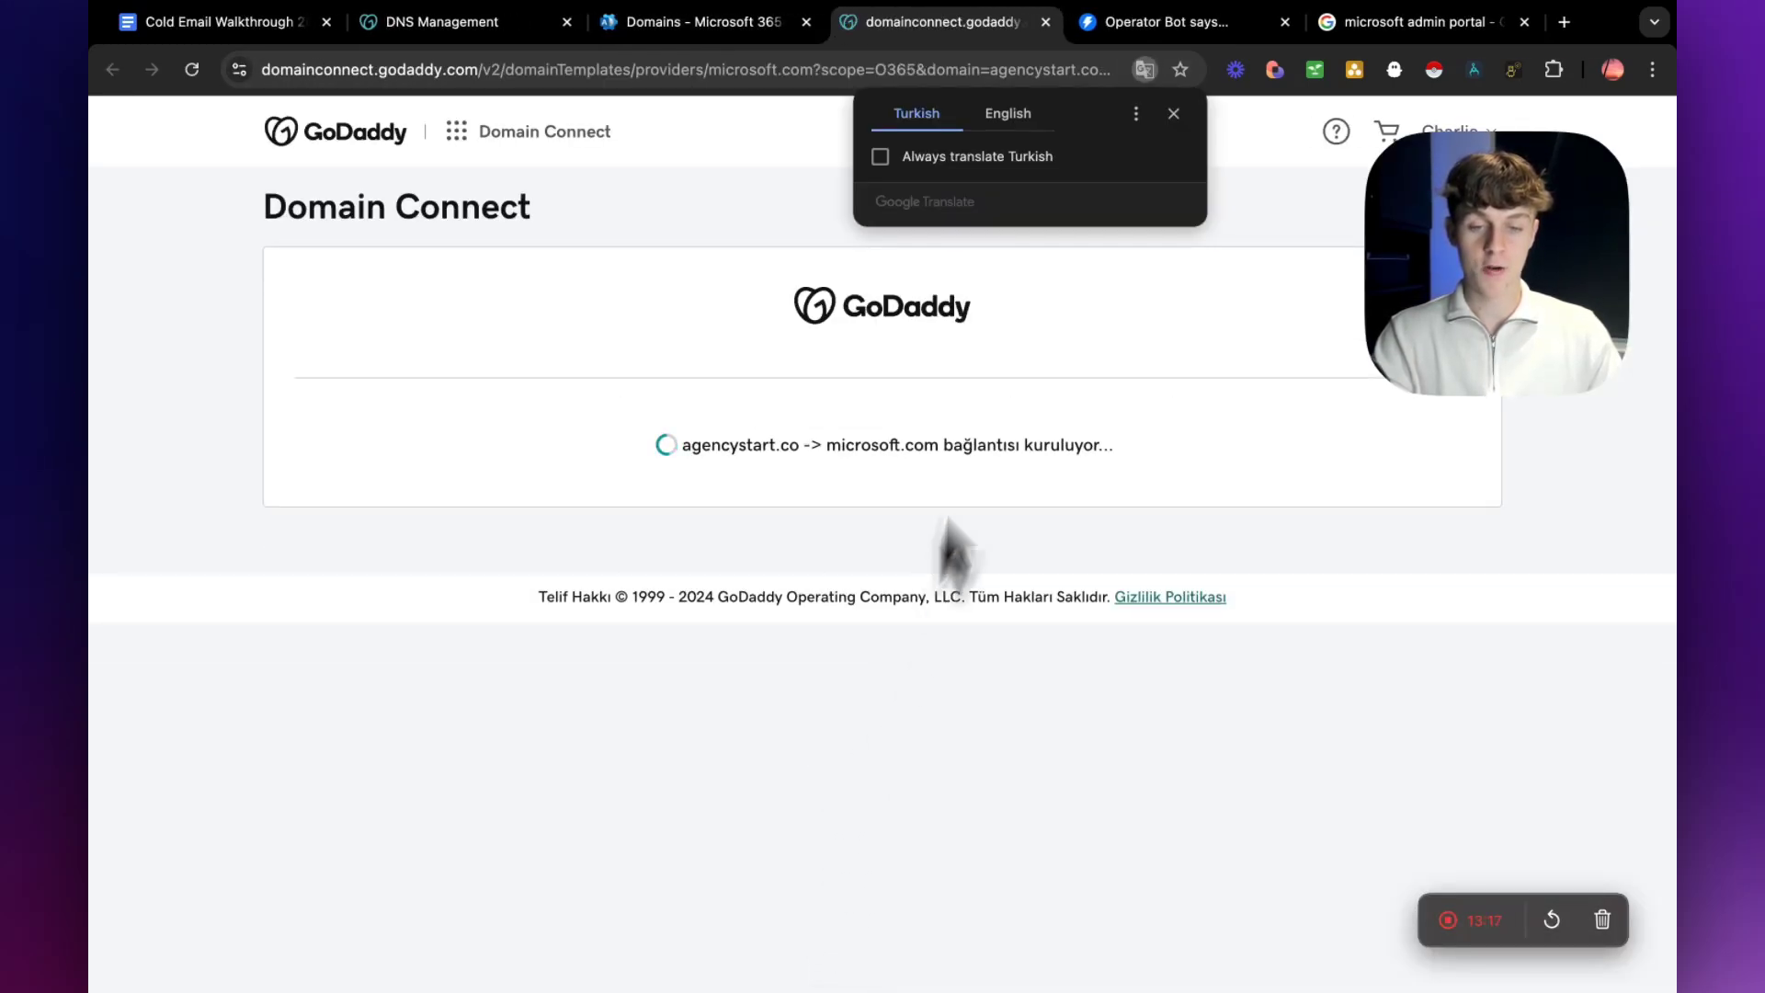
{"action": "left_click", "coordinate": [1004, 117]}
{"action": "left_click", "coordinate": [1174, 113]}
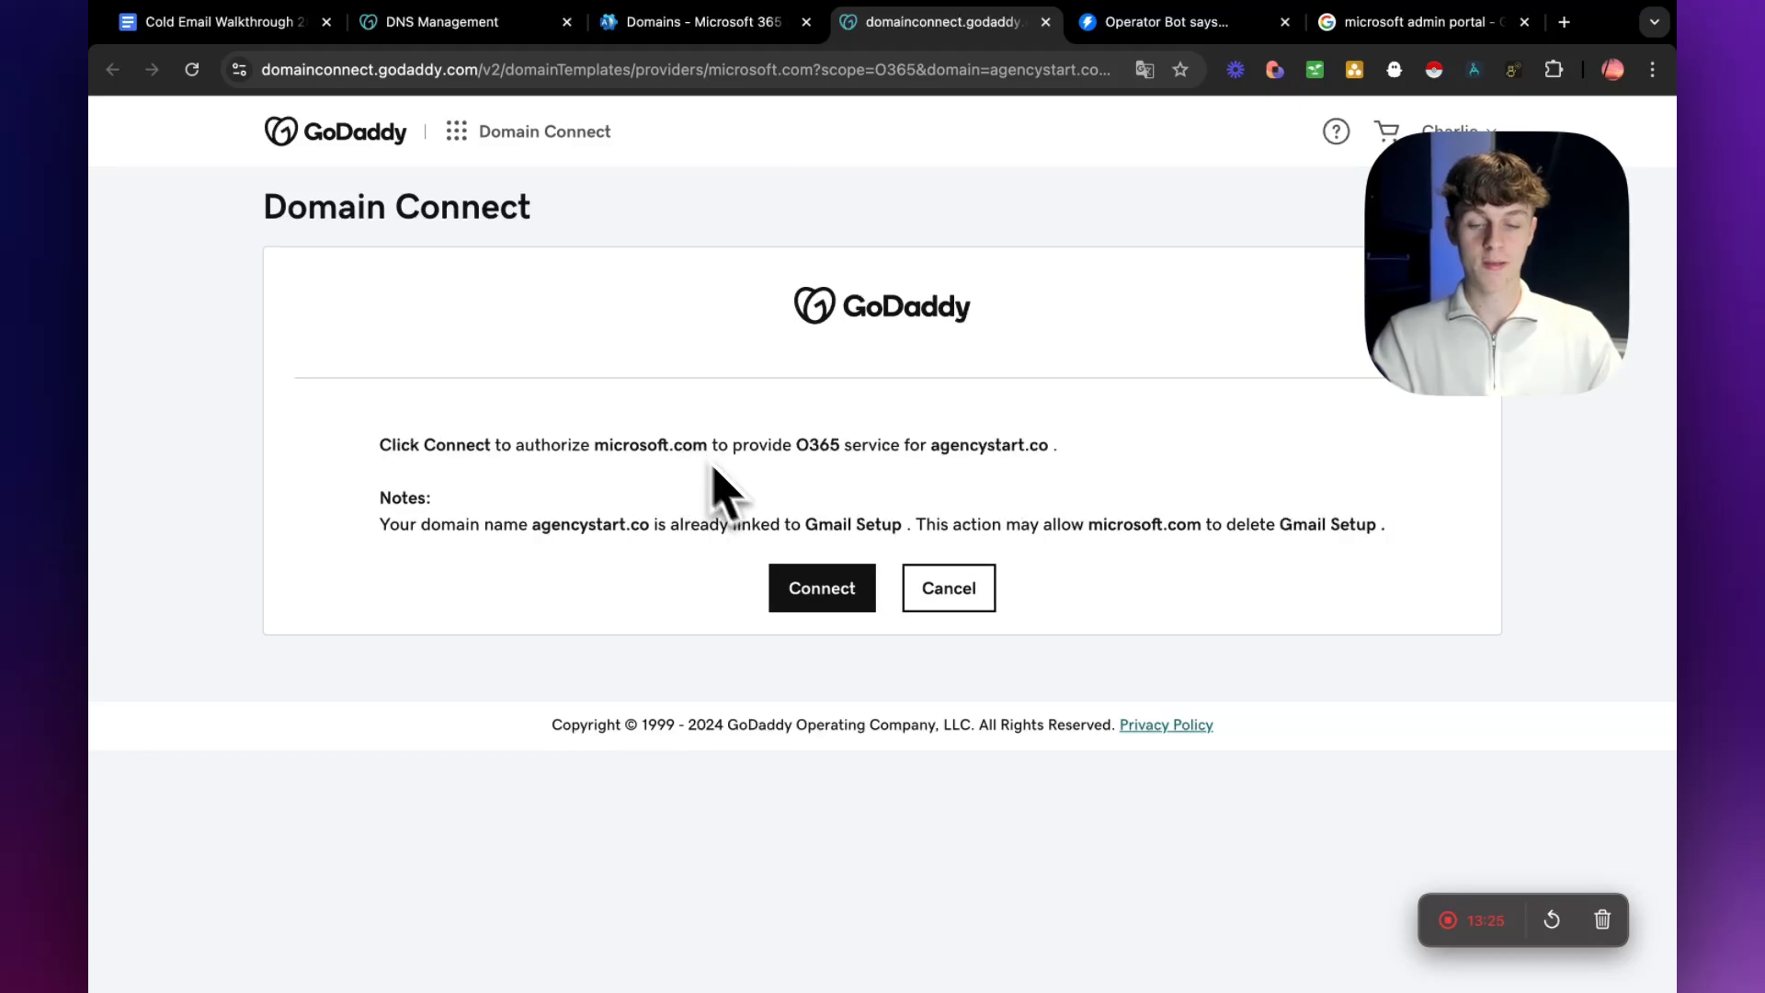
{"action": "left_click", "coordinate": [820, 589]}
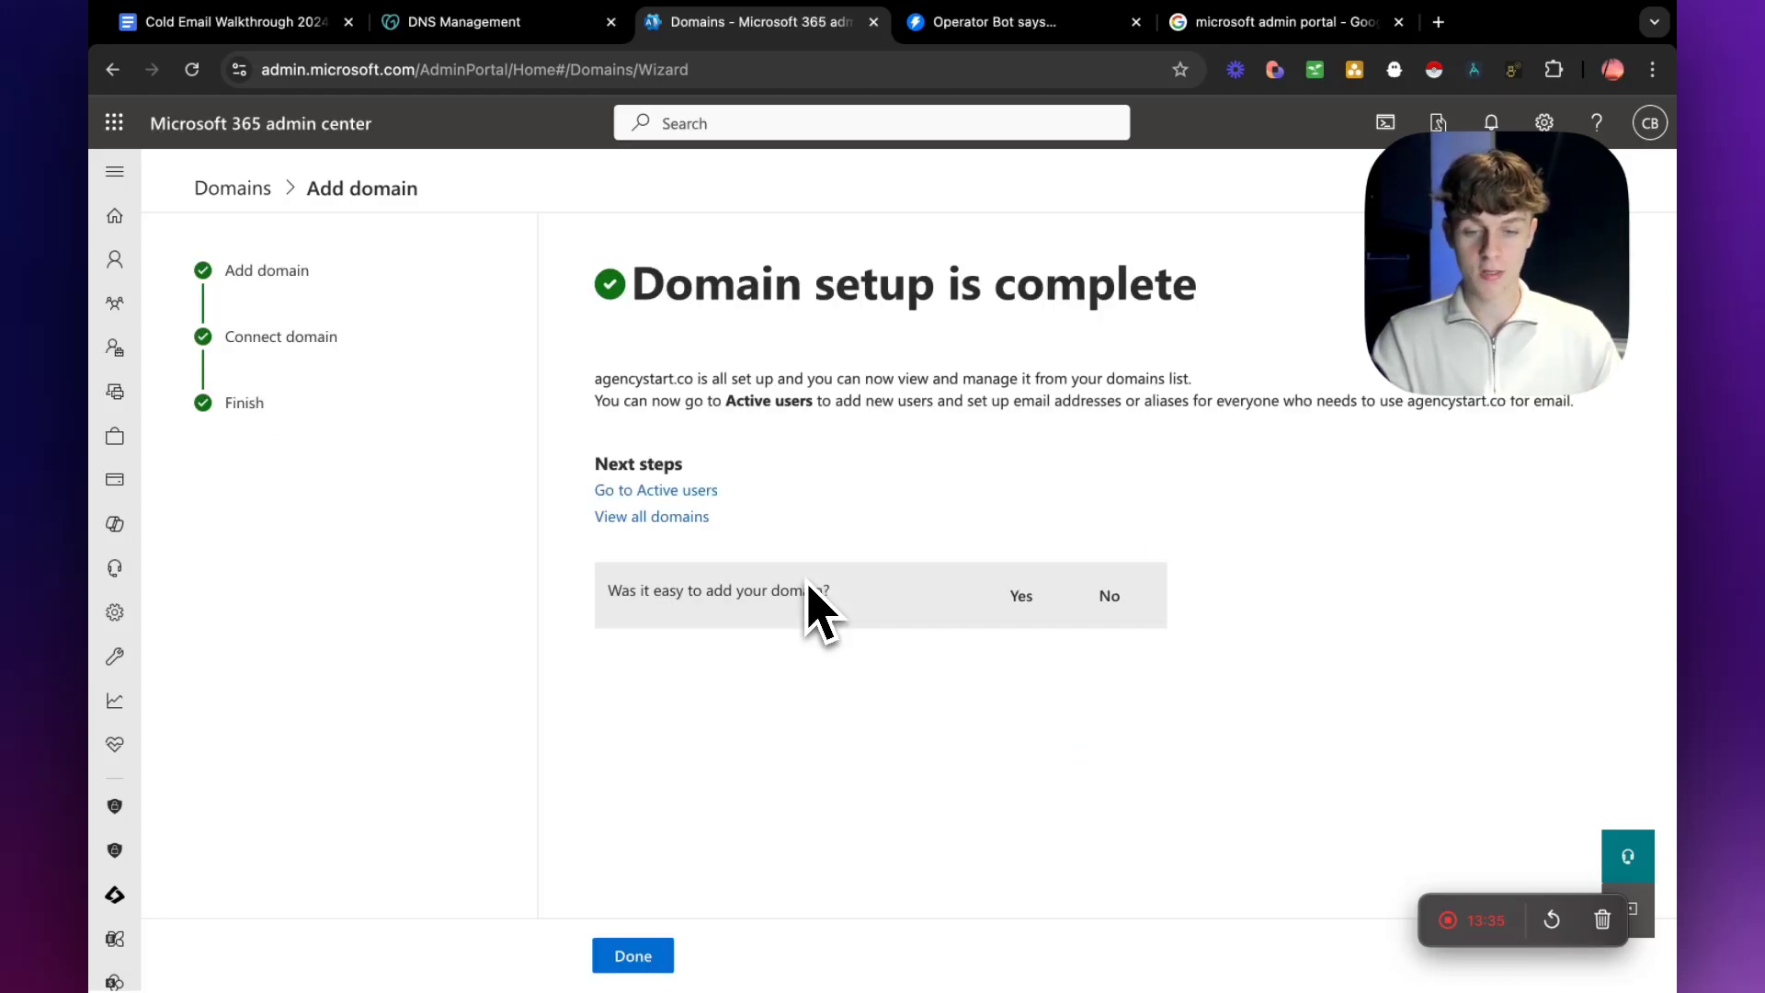
{"action": "left_click", "coordinate": [650, 959]}
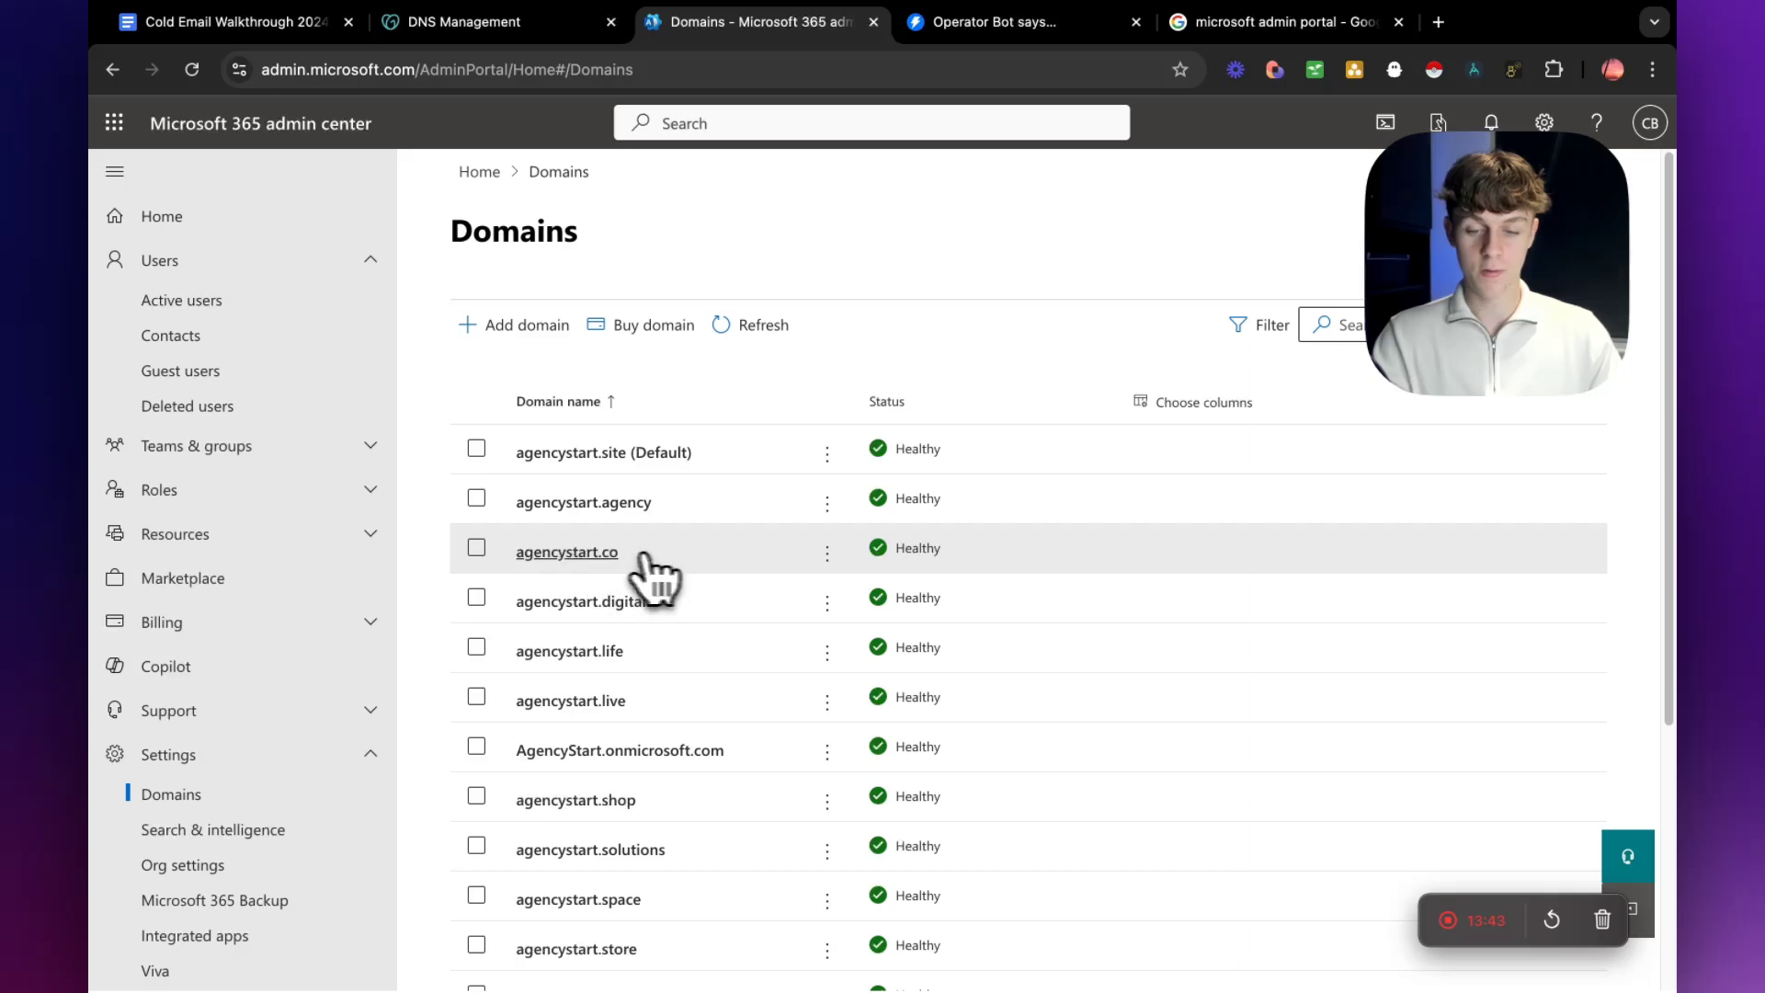
{"action": "left_click_drag", "start_coordinate": [635, 555], "coordinate": [519, 556]}
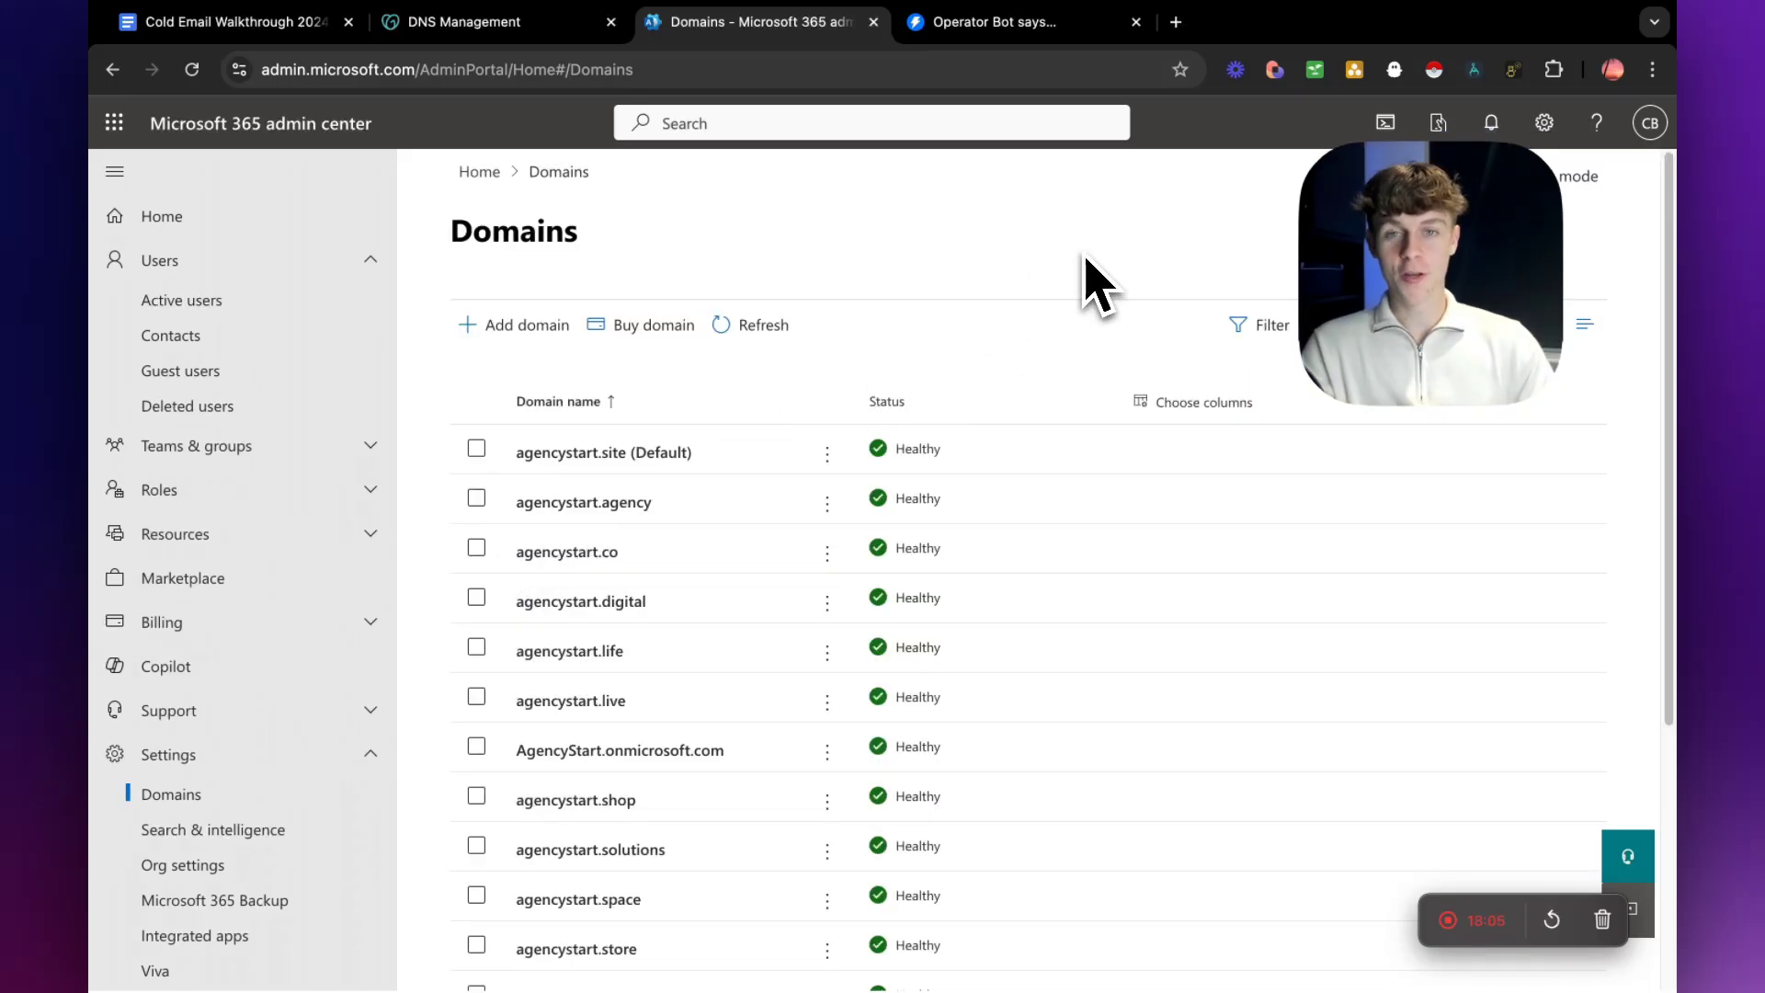
Search the Microsoft 365 admin center for dkim and open DKIM in Microsoft 365 Defender.
{"action": "left_click", "coordinate": [757, 130]}
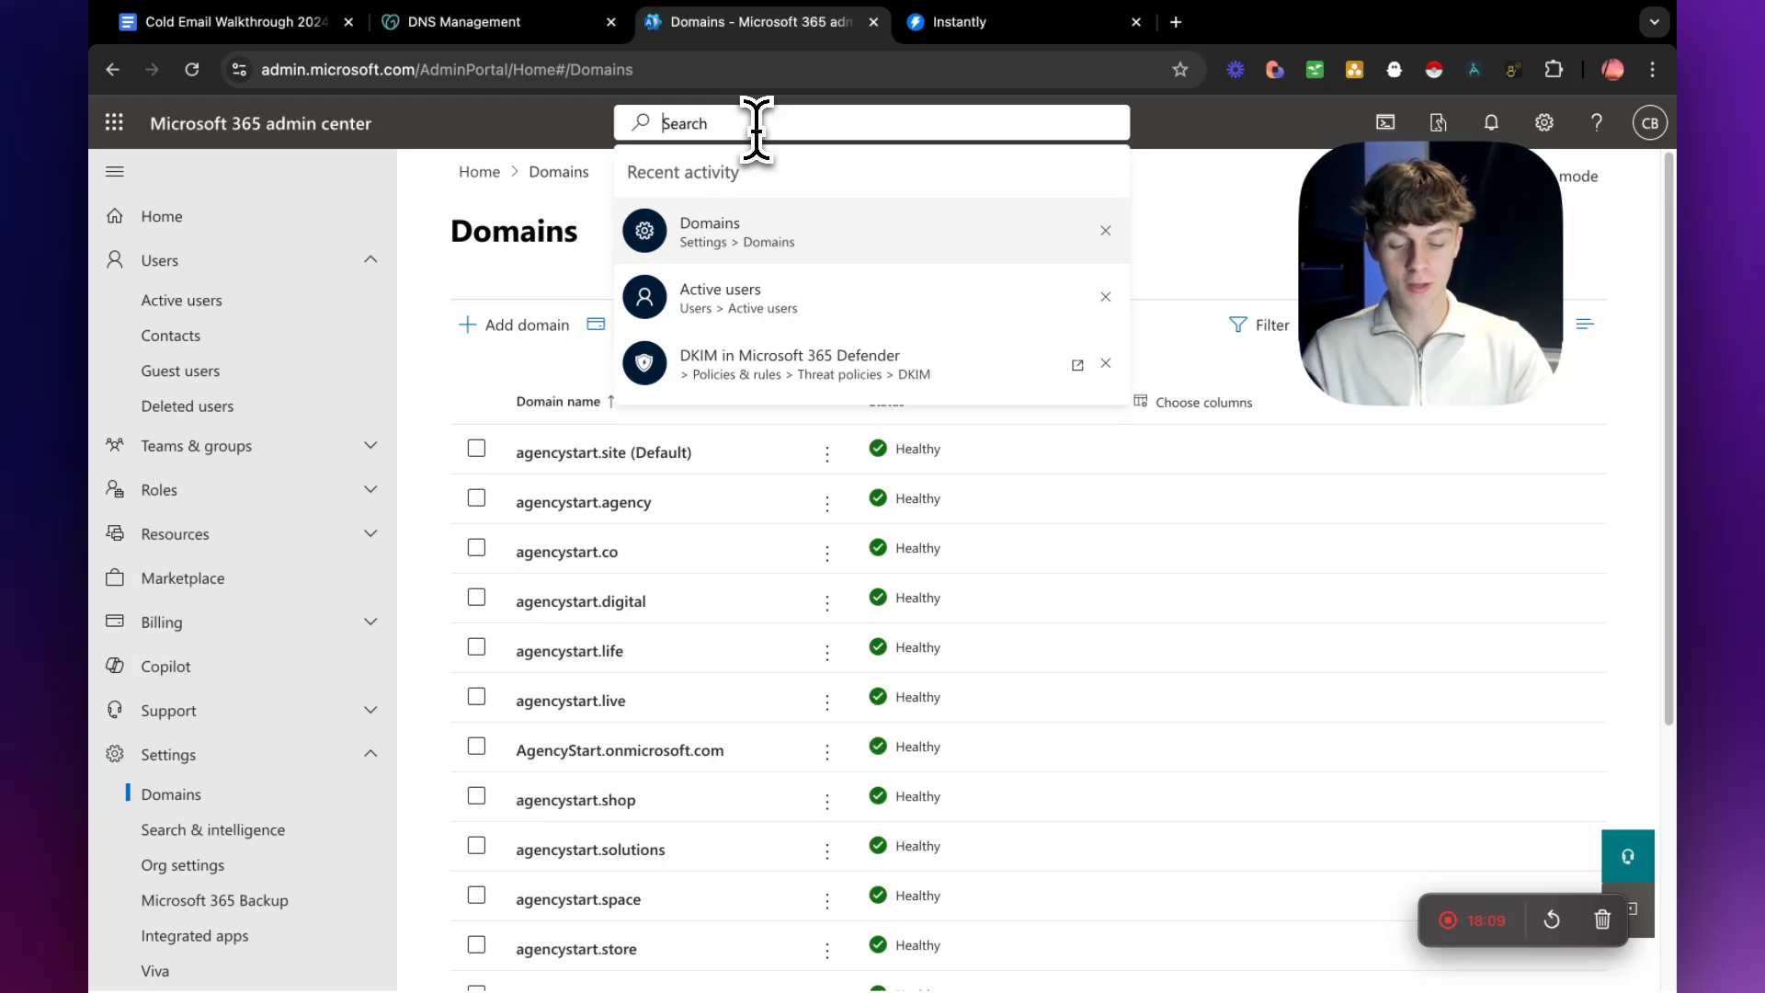
{"action": "type", "text": "dkim"}
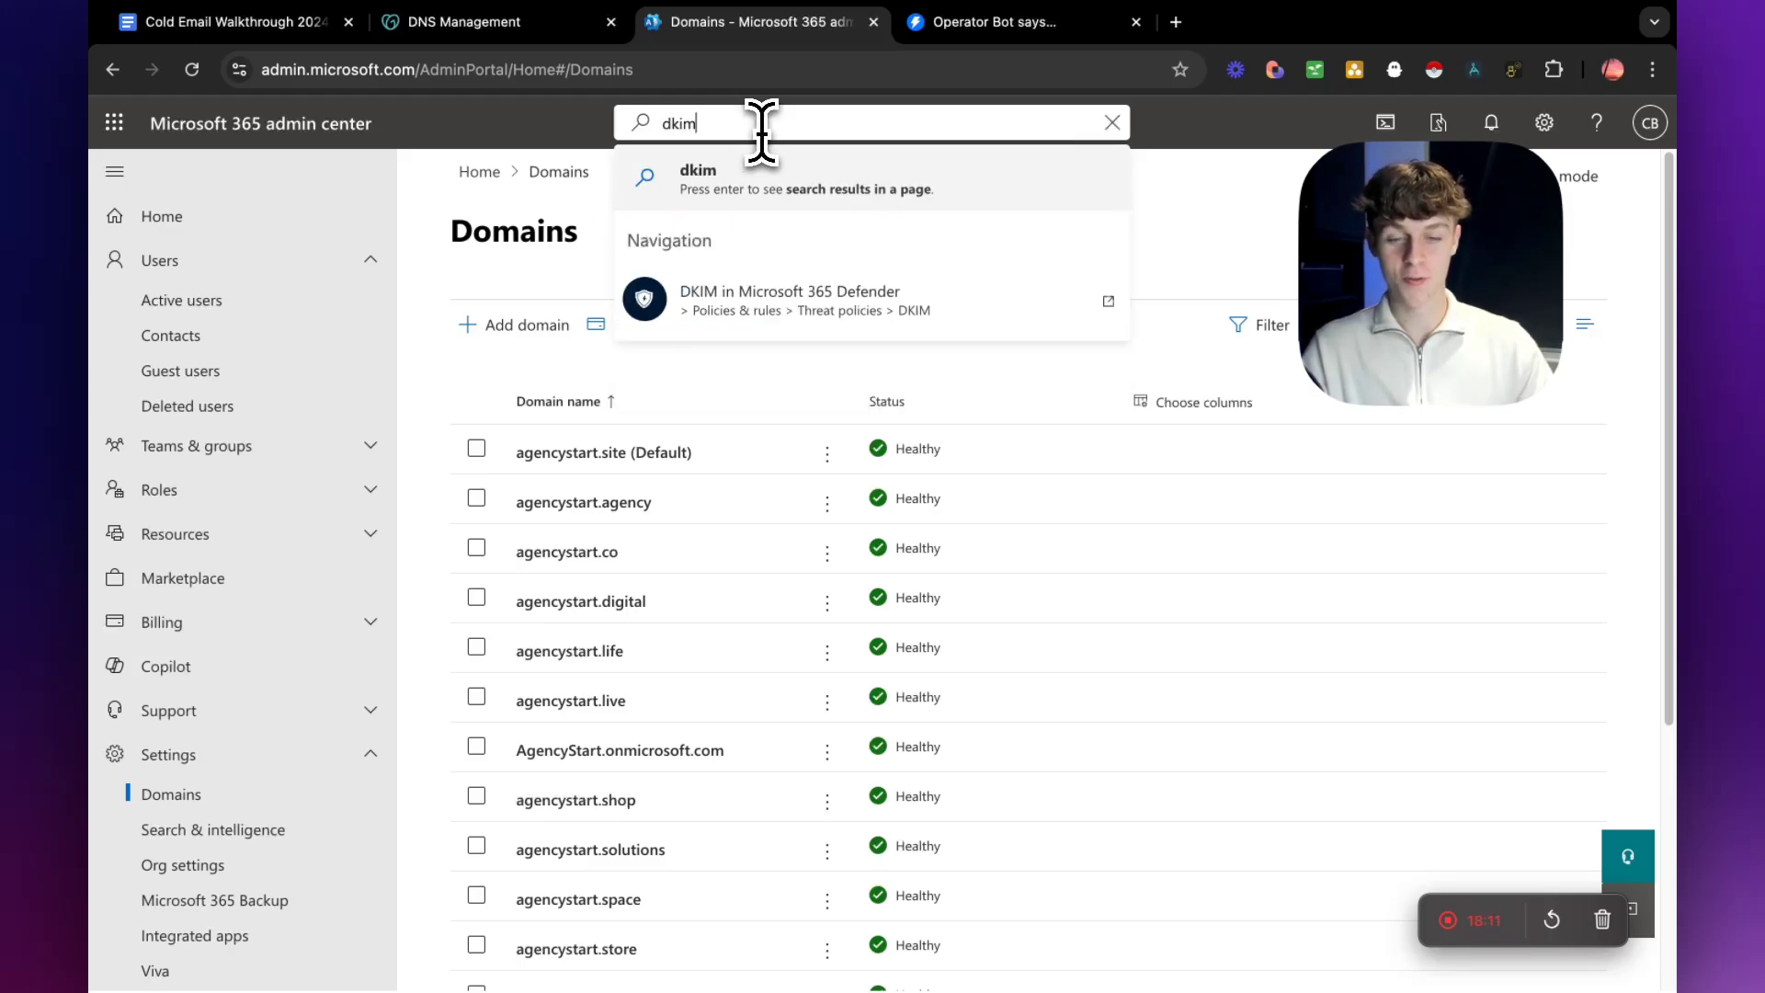
{"action": "left_click", "coordinate": [718, 303]}
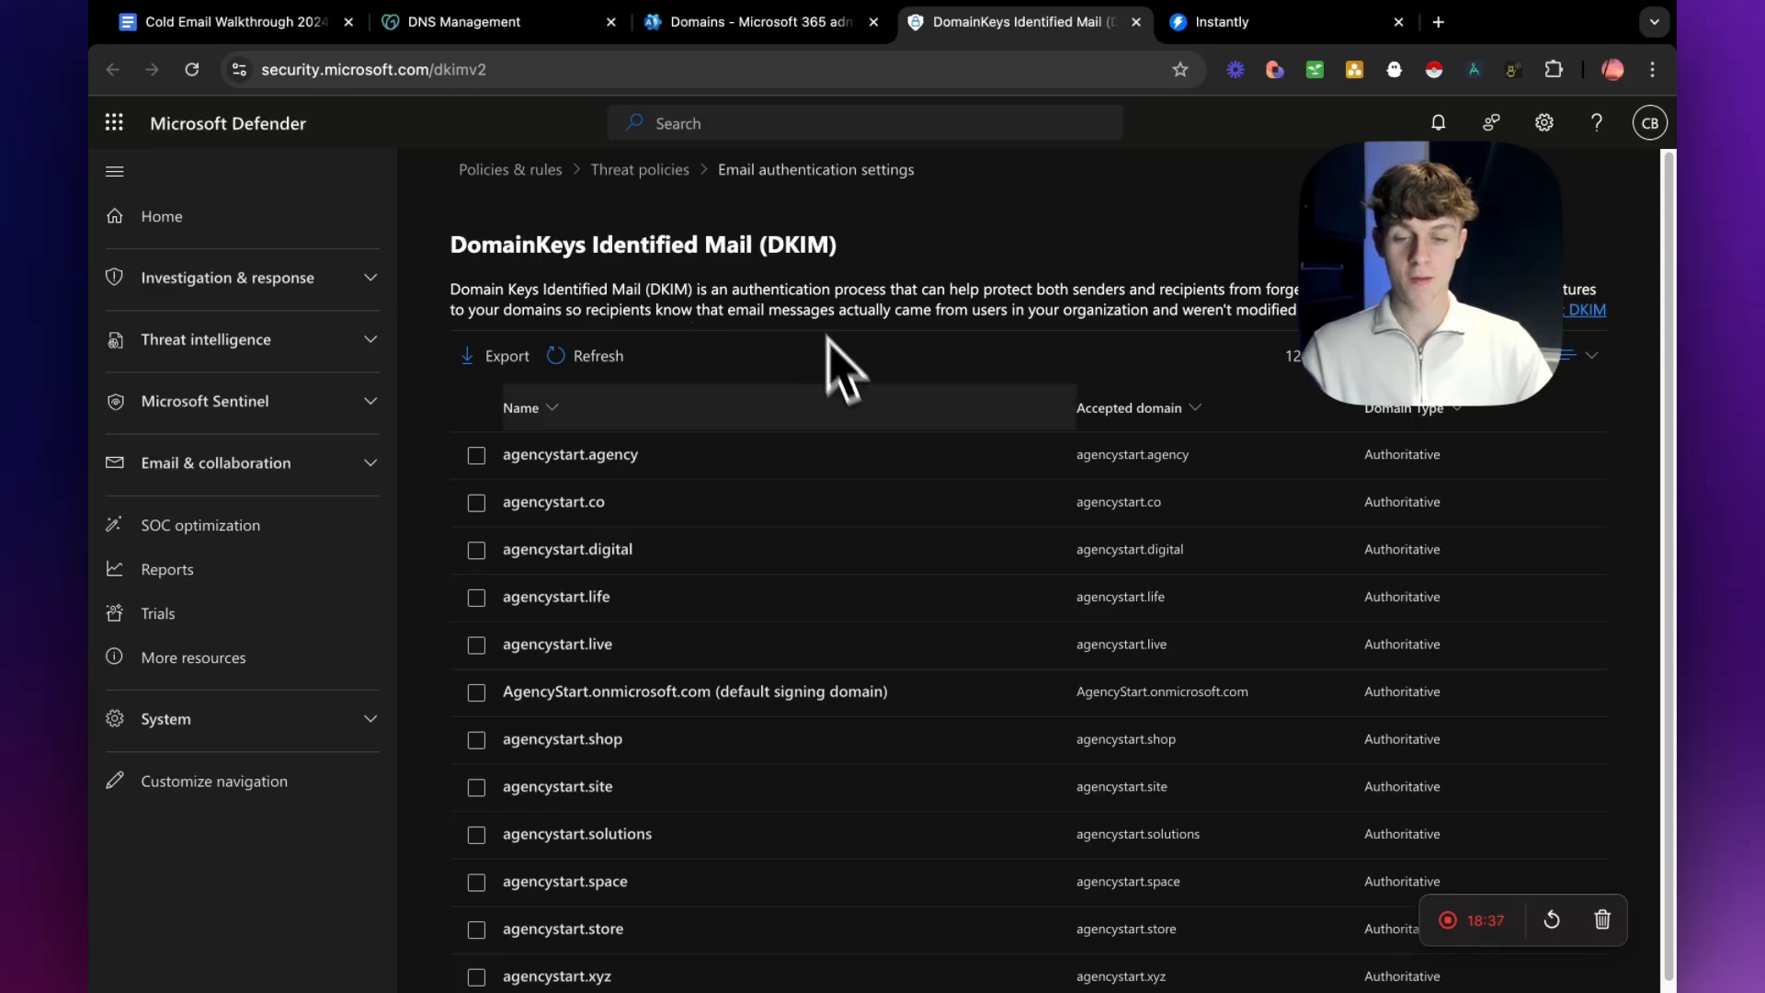
Open agencystart.co in the DKIM domain list and create its DKIM keys.
{"action": "scroll", "coordinate": [727, 570], "scroll_direction": "down", "scroll_amount": 1}
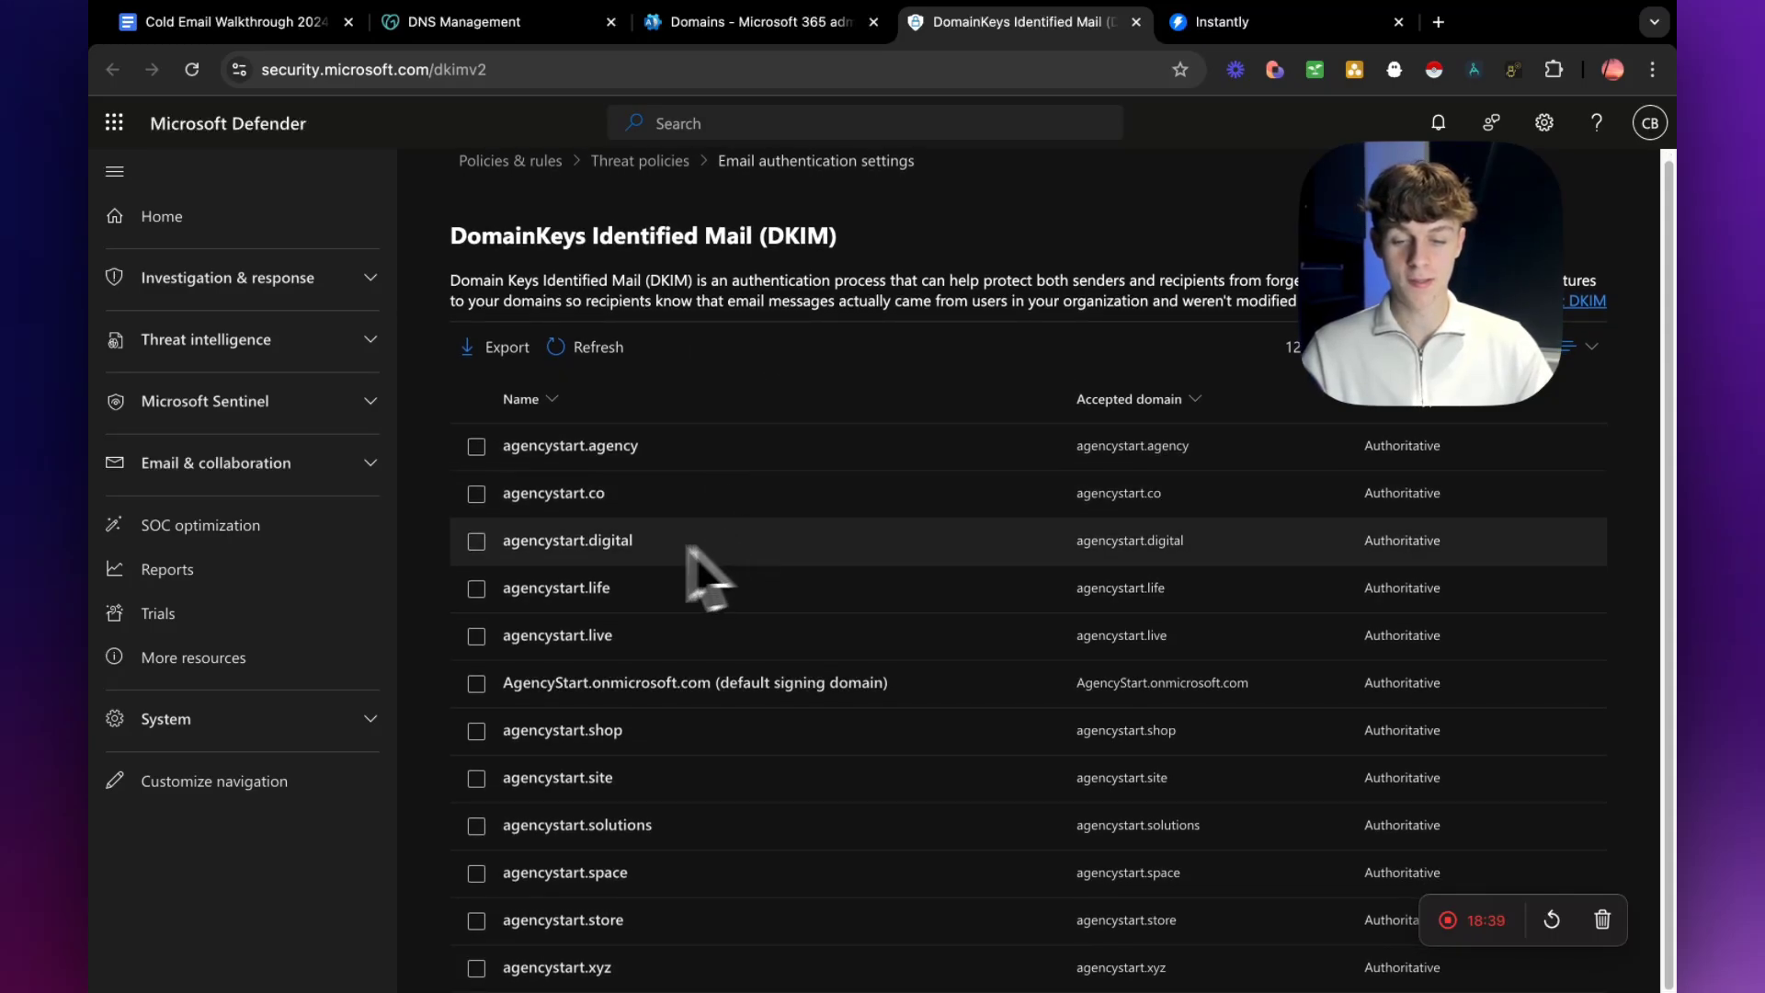
{"action": "left_click", "coordinate": [613, 504]}
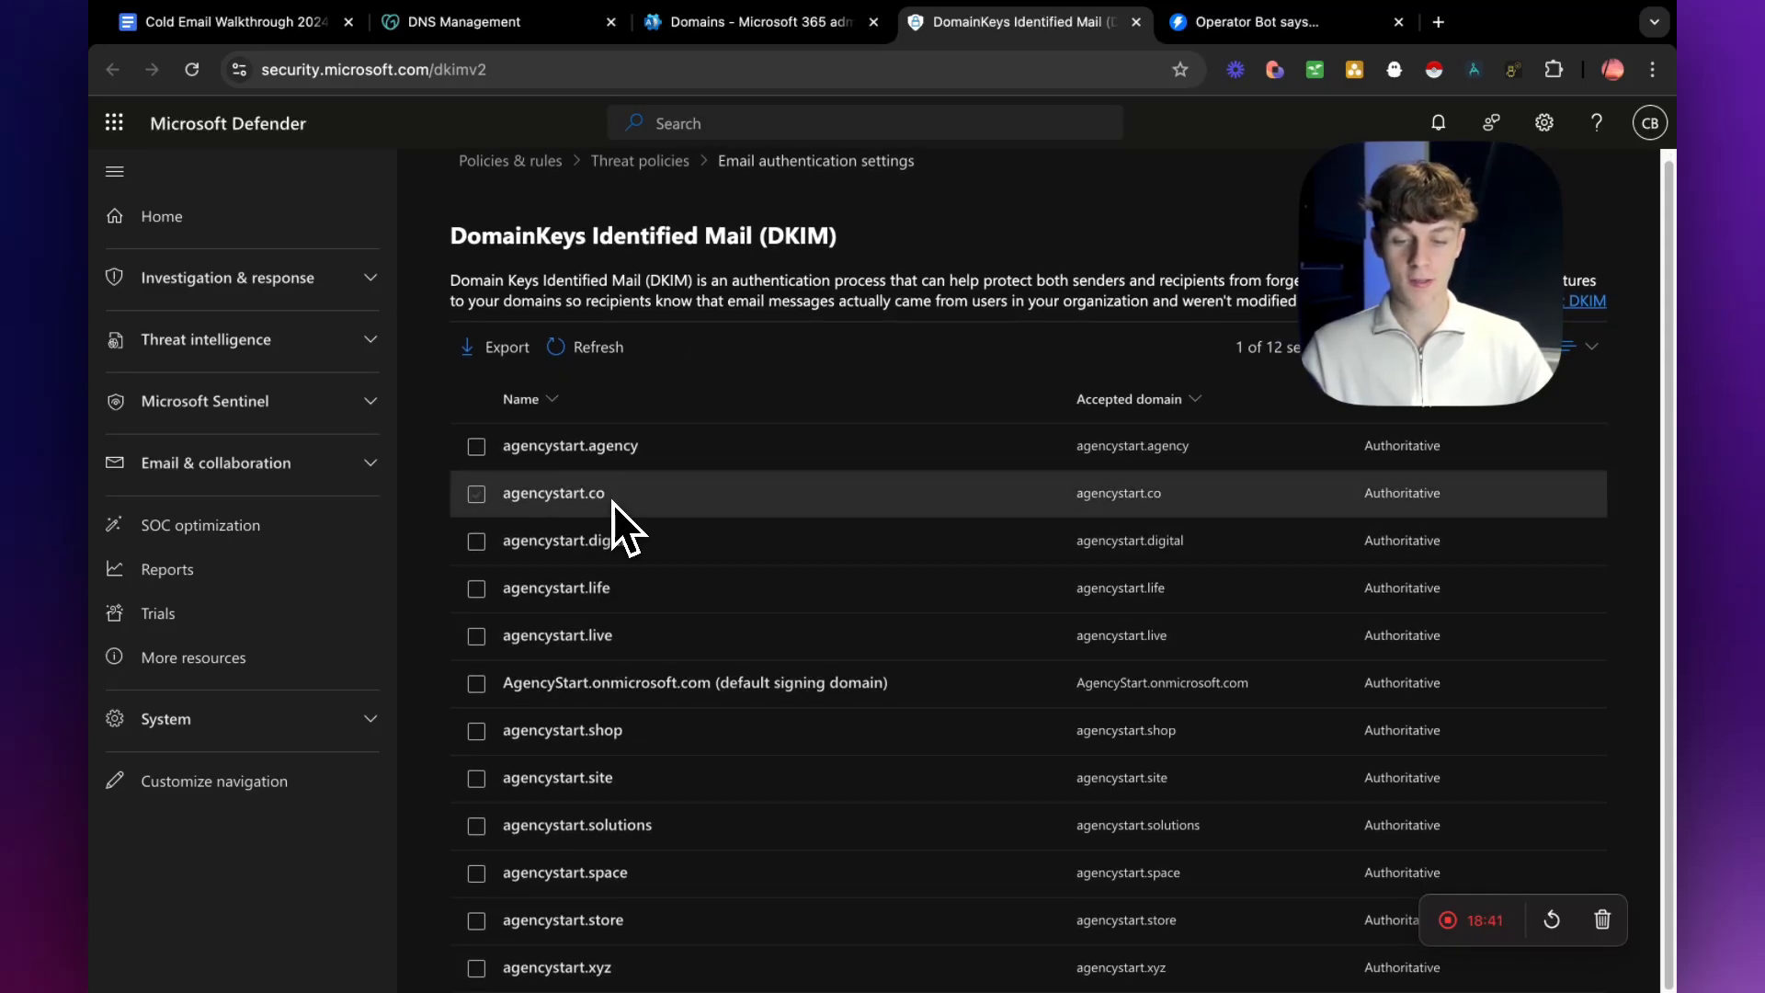
{"action": "double_click", "coordinate": [505, 502]}
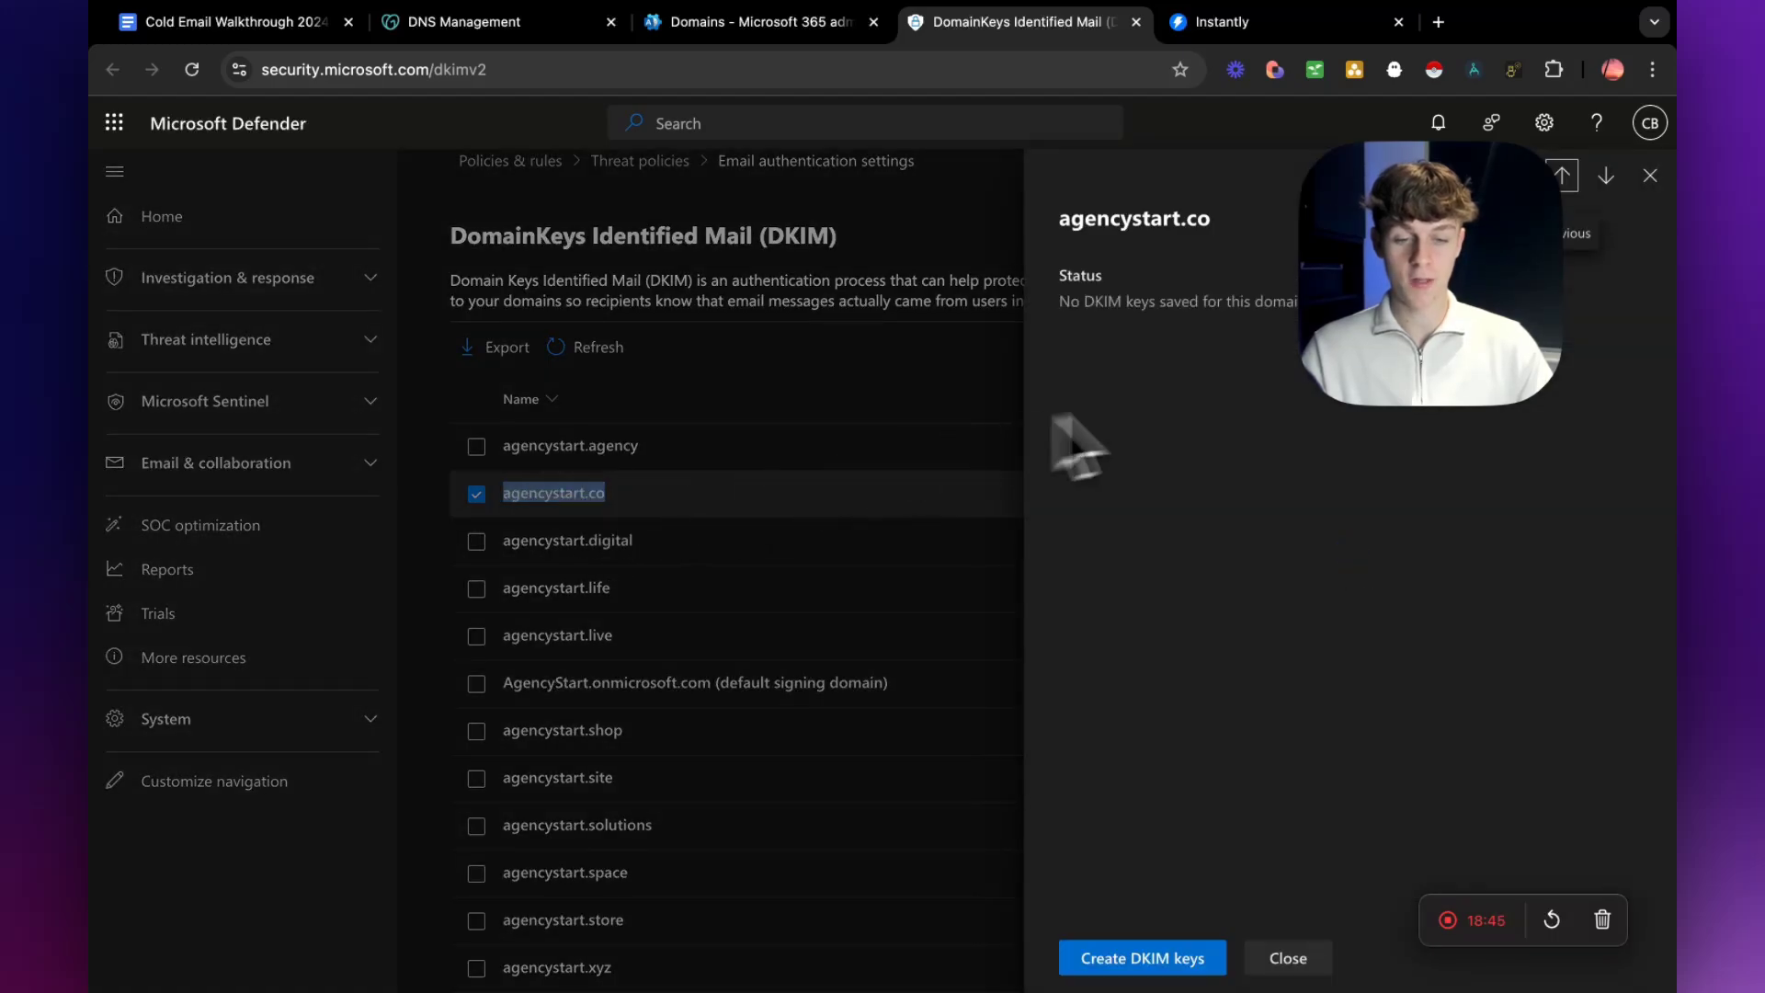
{"action": "left_click_drag", "start_coordinate": [1448, 326], "coordinate": [298, 342]}
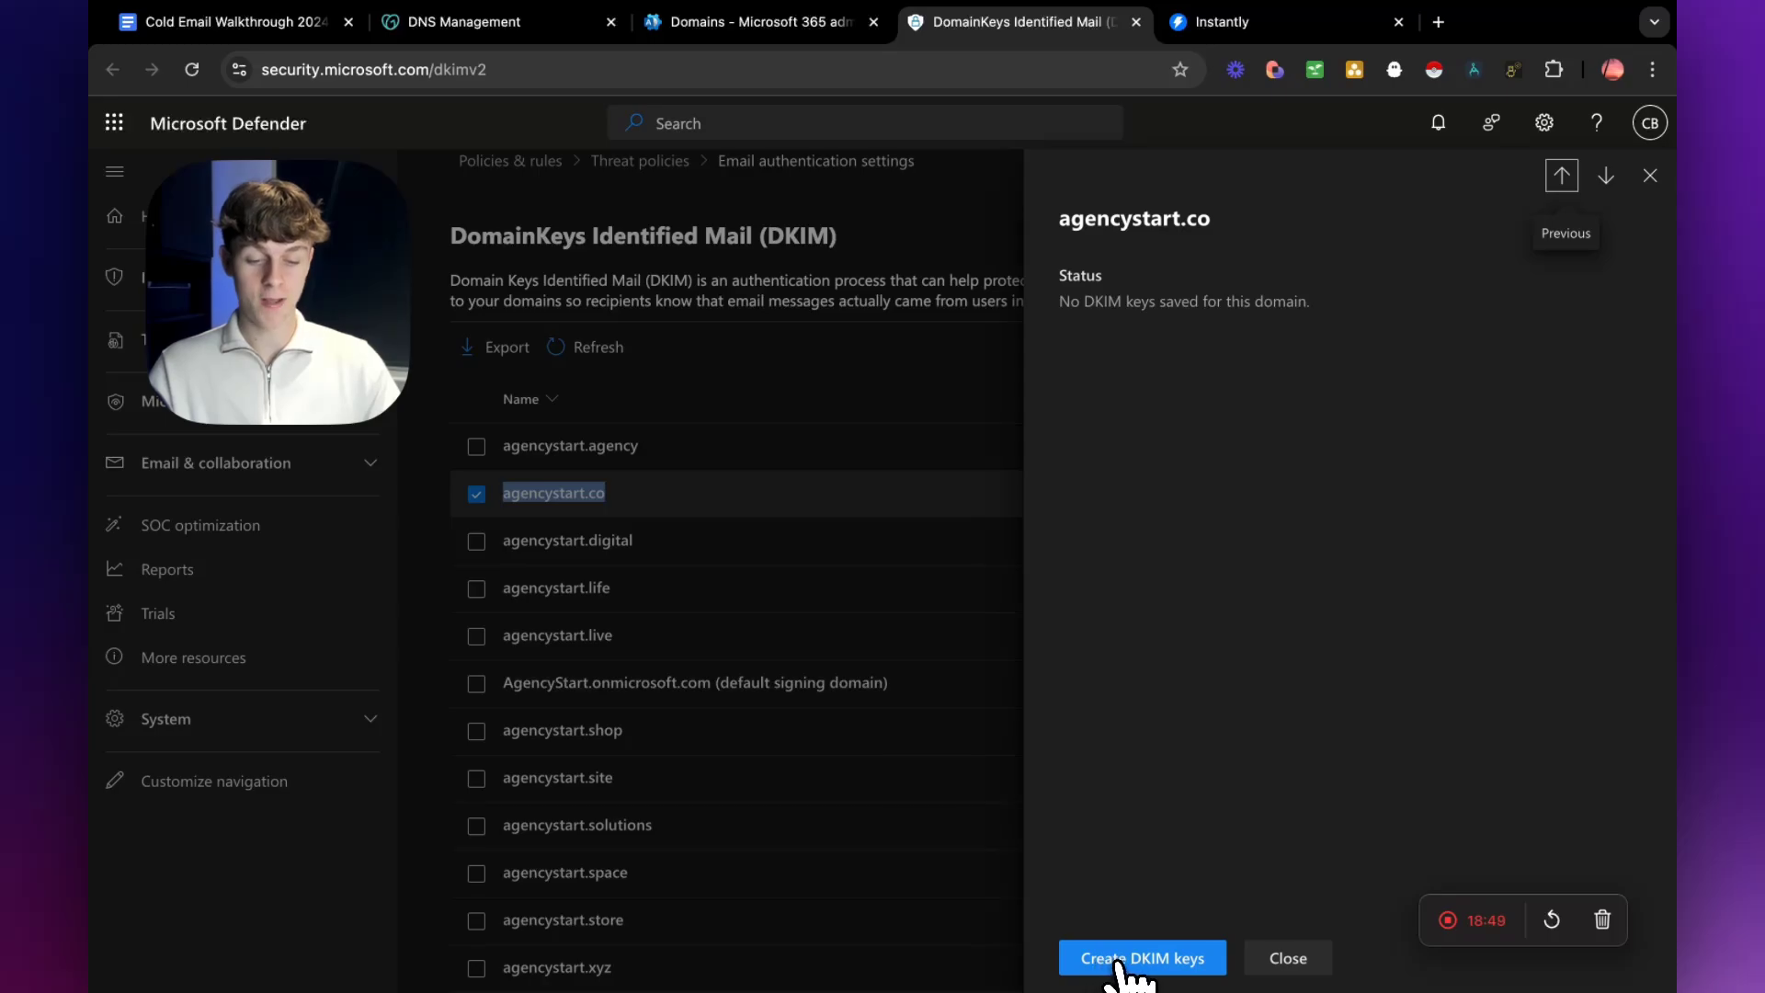
{"action": "left_click", "coordinate": [1156, 960]}
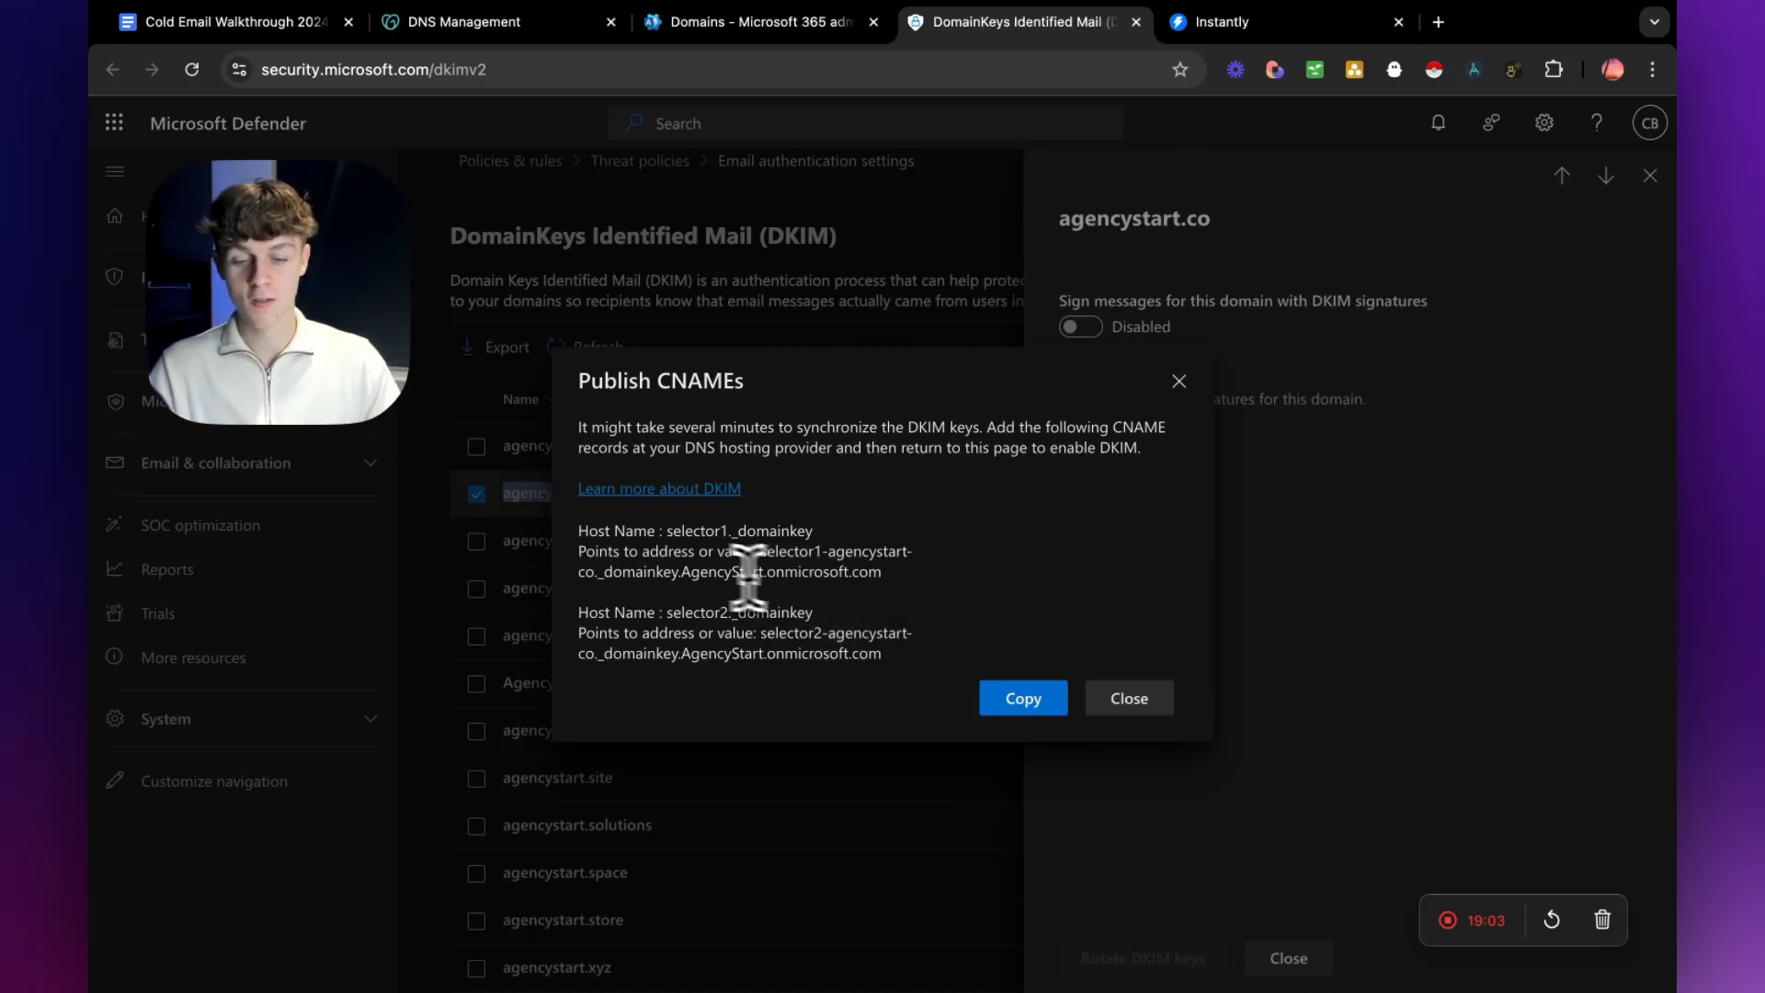
Copy the first DKIM host name from Defender and set the GoDaddy CNAME record's name to selector1._domainkey.
{"action": "left_click_drag", "start_coordinate": [672, 529], "coordinate": [808, 531]}
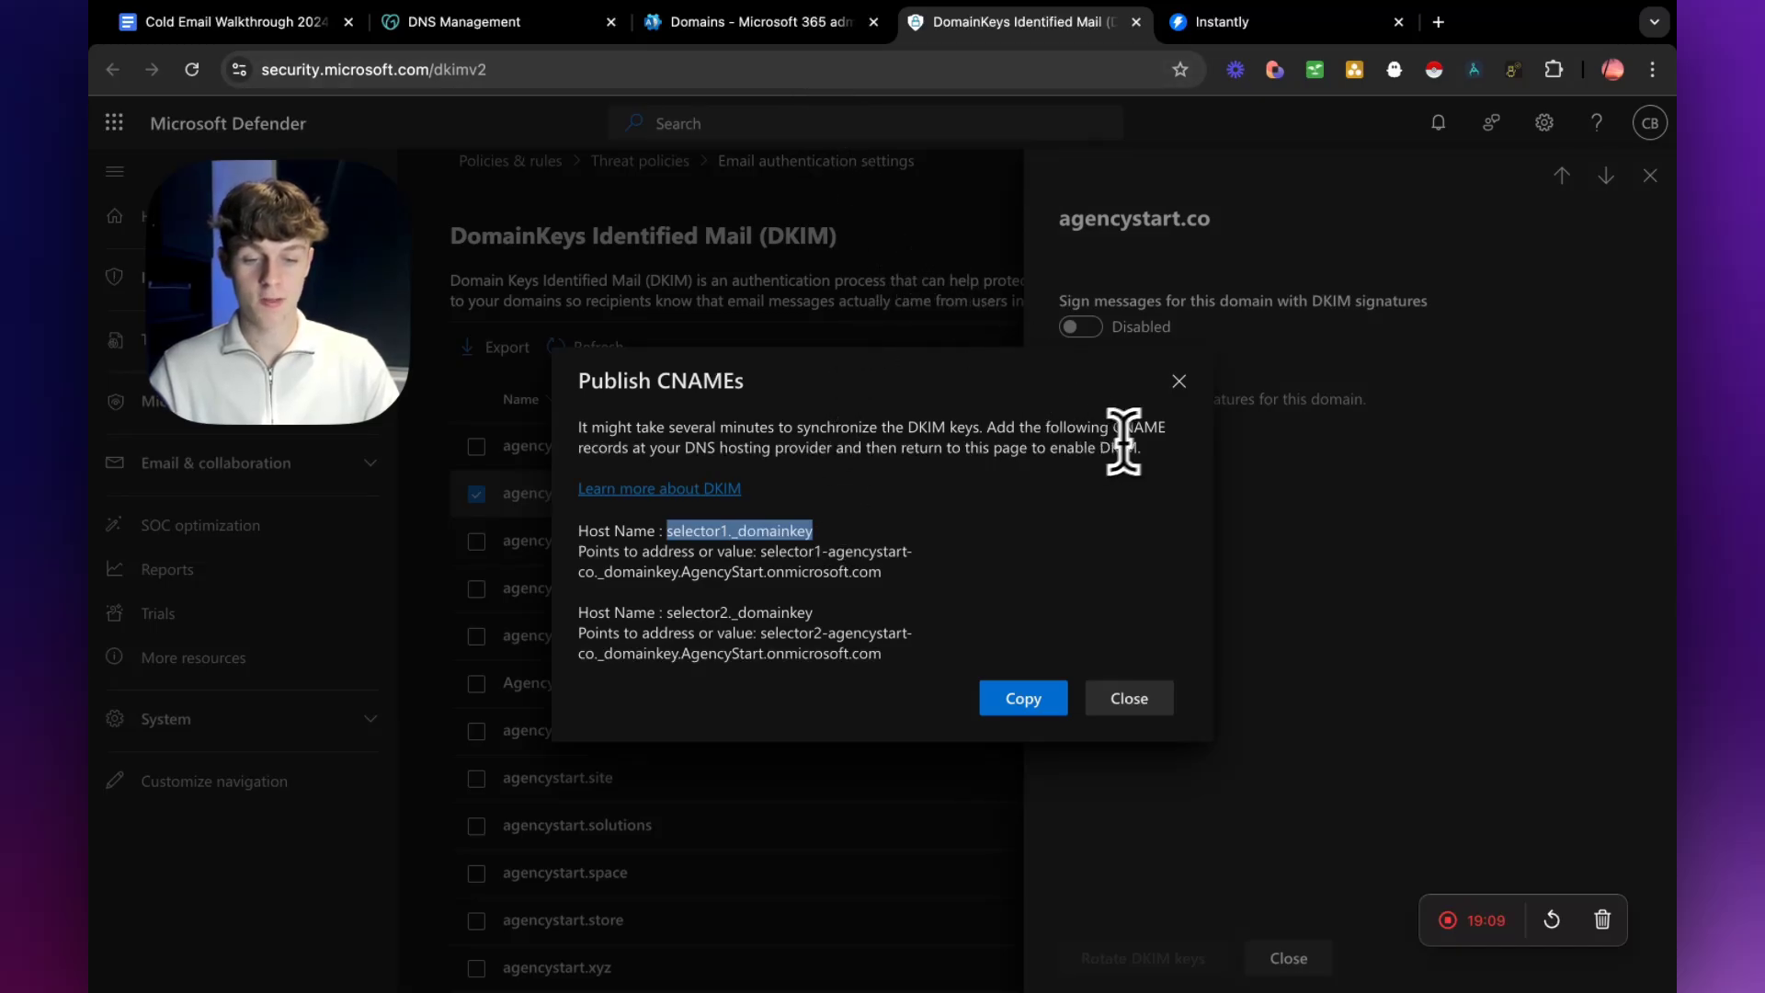
{"action": "left_click", "coordinate": [515, 23]}
{"action": "scroll", "coordinate": [749, 610], "scroll_direction": "down", "scroll_amount": 1}
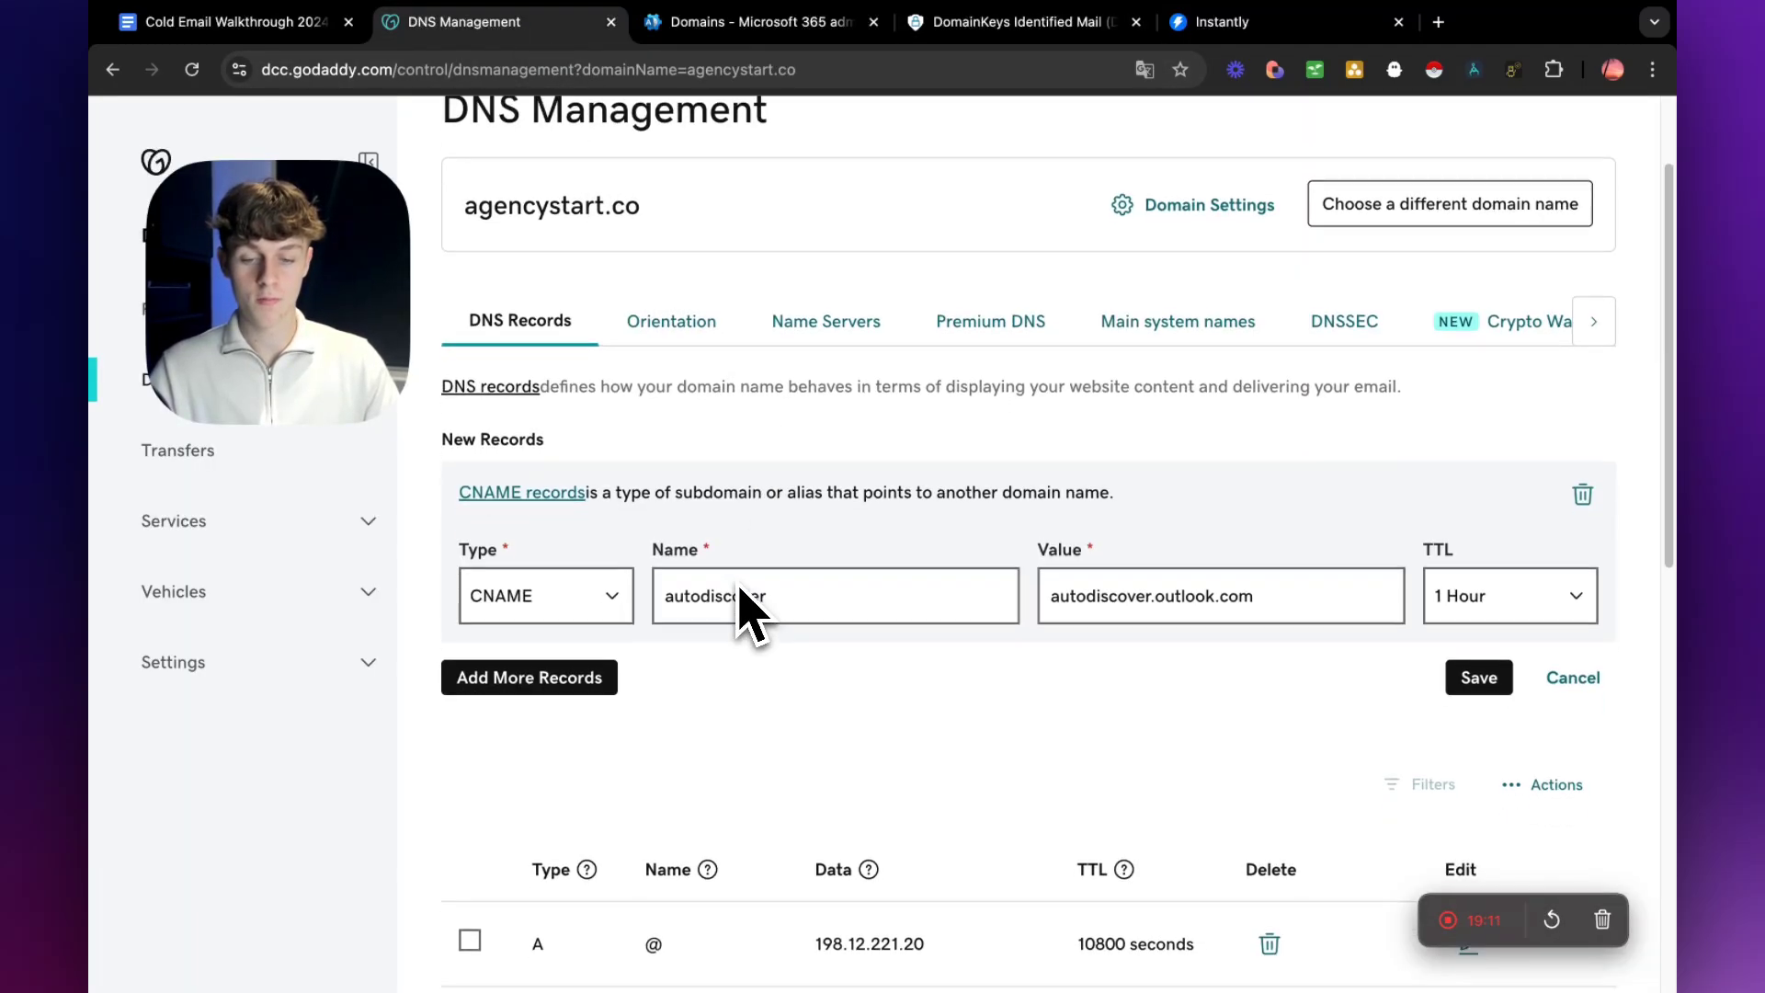
{"action": "scroll", "coordinate": [715, 589], "scroll_direction": "up", "scroll_amount": 2}
{"action": "left_click_drag", "start_coordinate": [641, 350], "coordinate": [462, 350]}
{"action": "scroll", "coordinate": [580, 735], "scroll_direction": "down", "scroll_amount": 1}
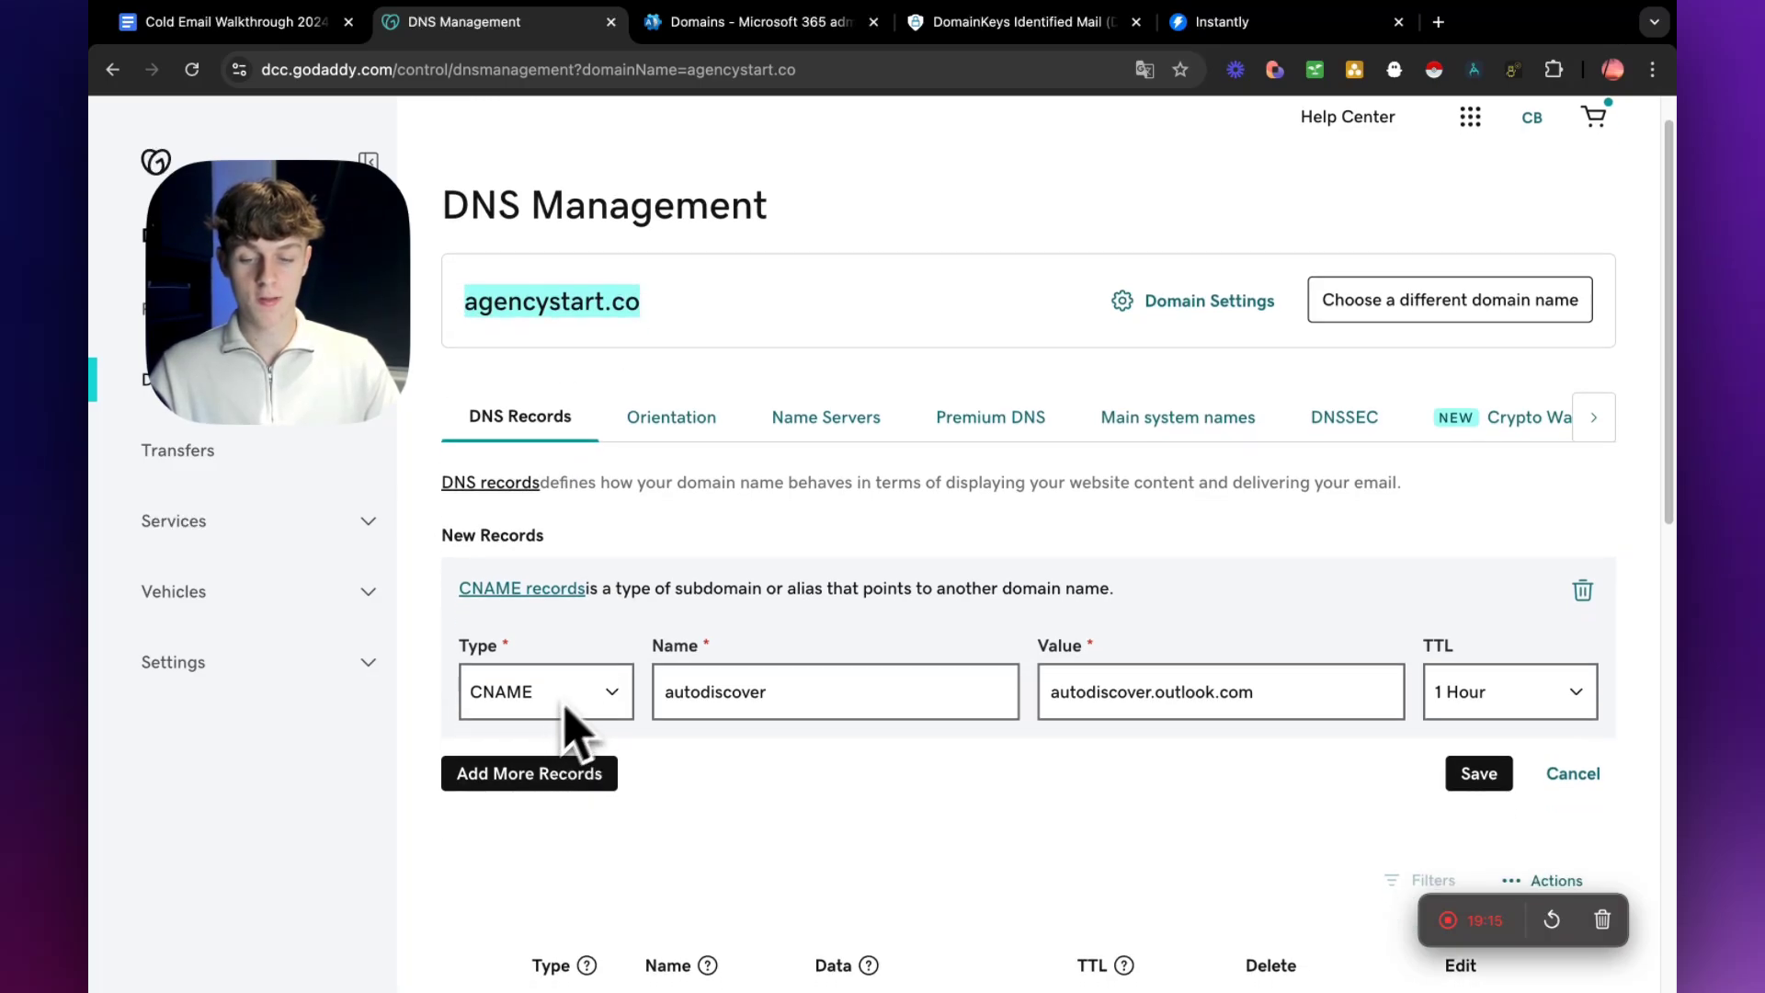
{"action": "left_click_drag", "start_coordinate": [767, 691], "coordinate": [643, 708]}
{"action": "type", "text": "selector1._domainkey"}
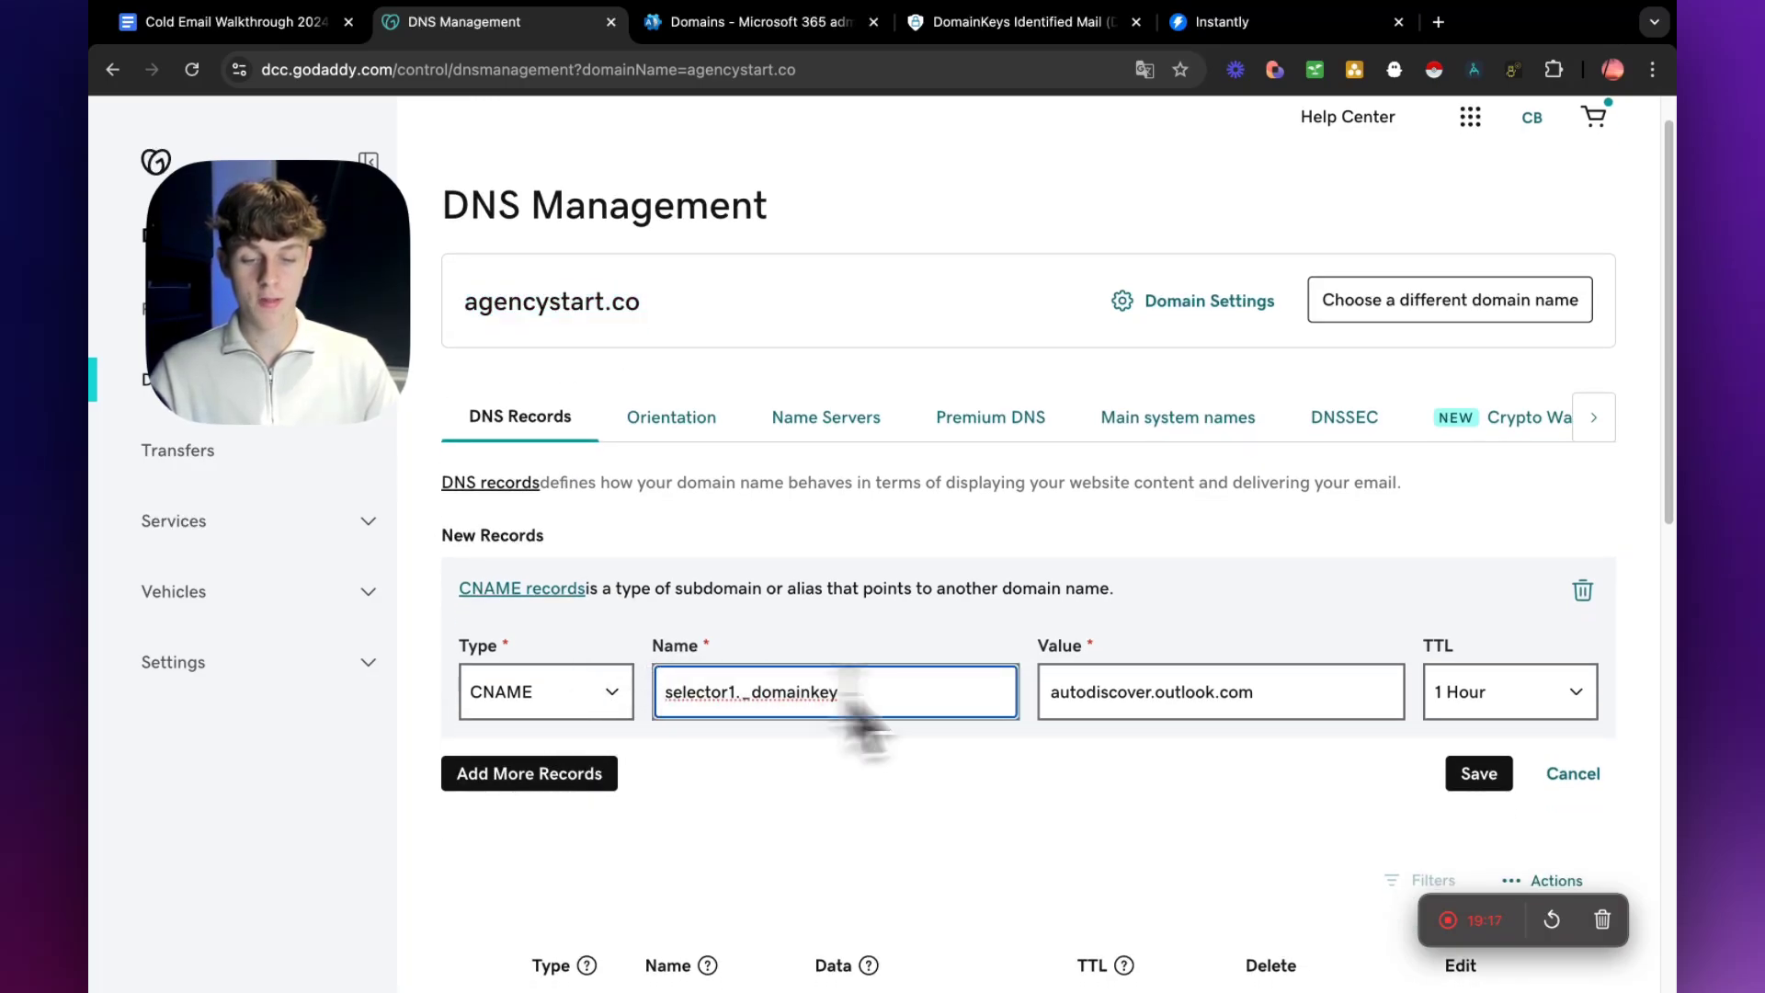
Replace the CNAME record's value in GoDaddy with selector1-agencystart-co._domainkey.AgencyStart.onmicrosoft.com, copied from Defender.
{"action": "left_click_drag", "start_coordinate": [1233, 697], "coordinate": [1045, 686]}
{"action": "key", "text": "BackSpace"}
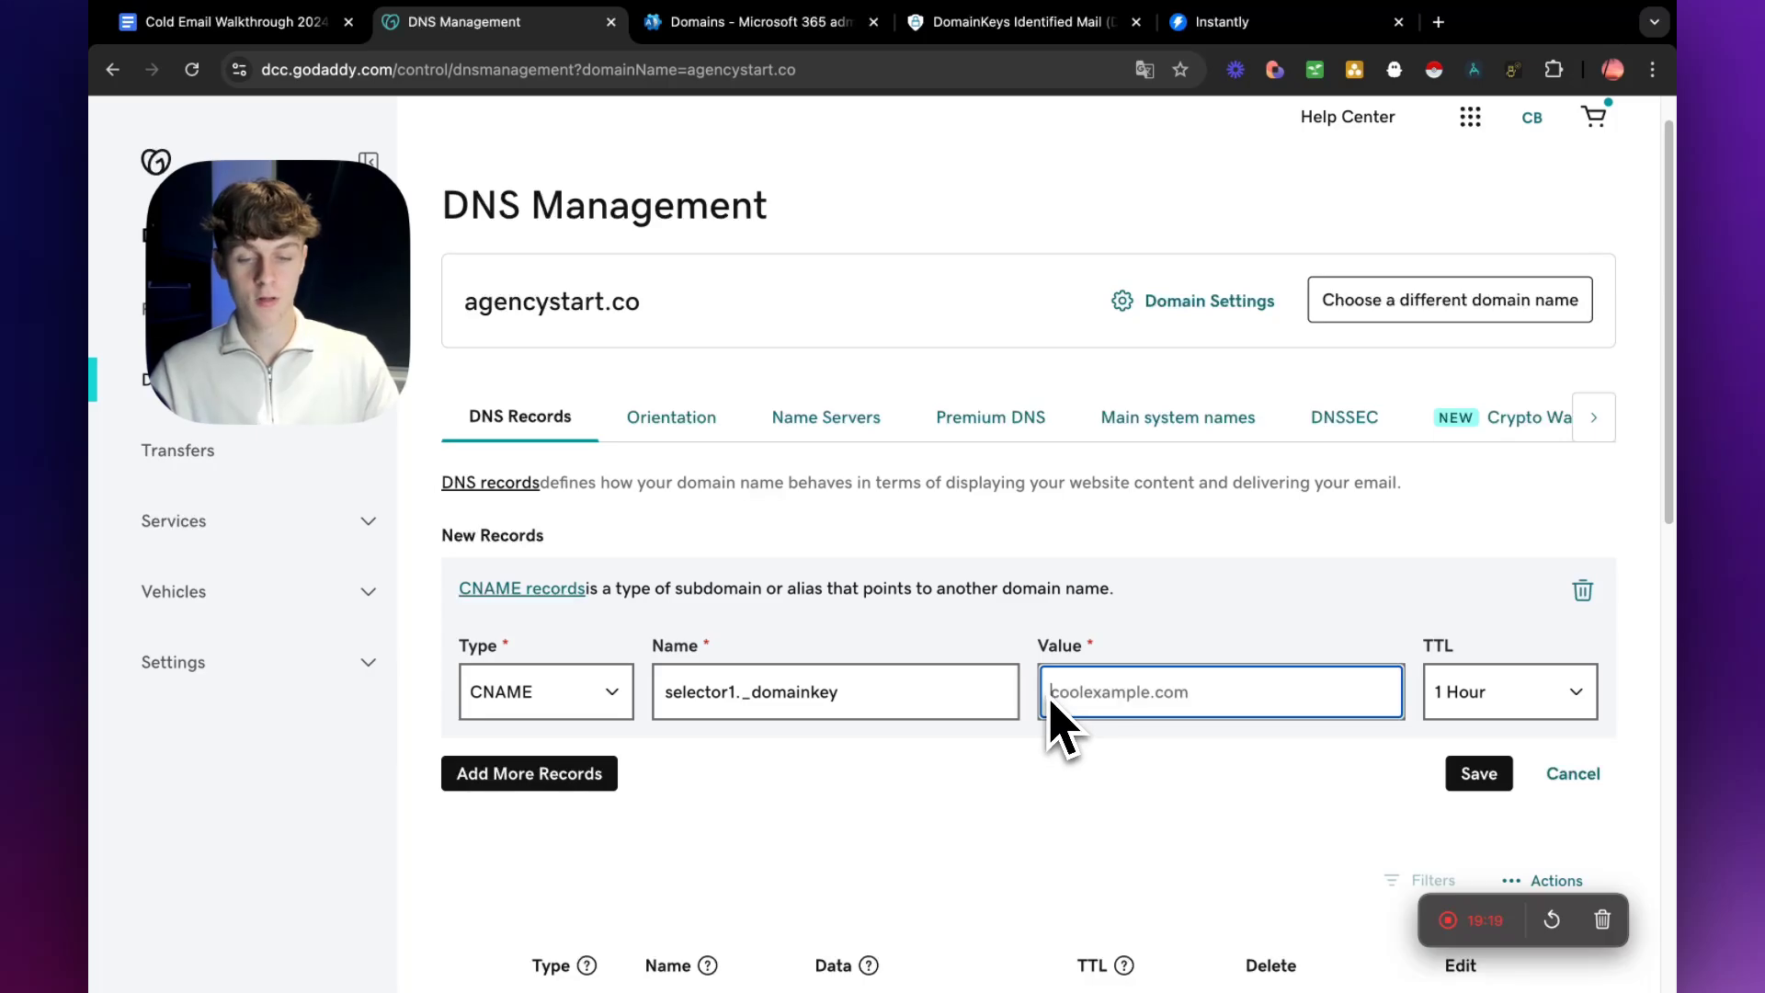
{"action": "key", "text": "ctrl+Tab"}
{"action": "left_click", "coordinate": [1025, 28]}
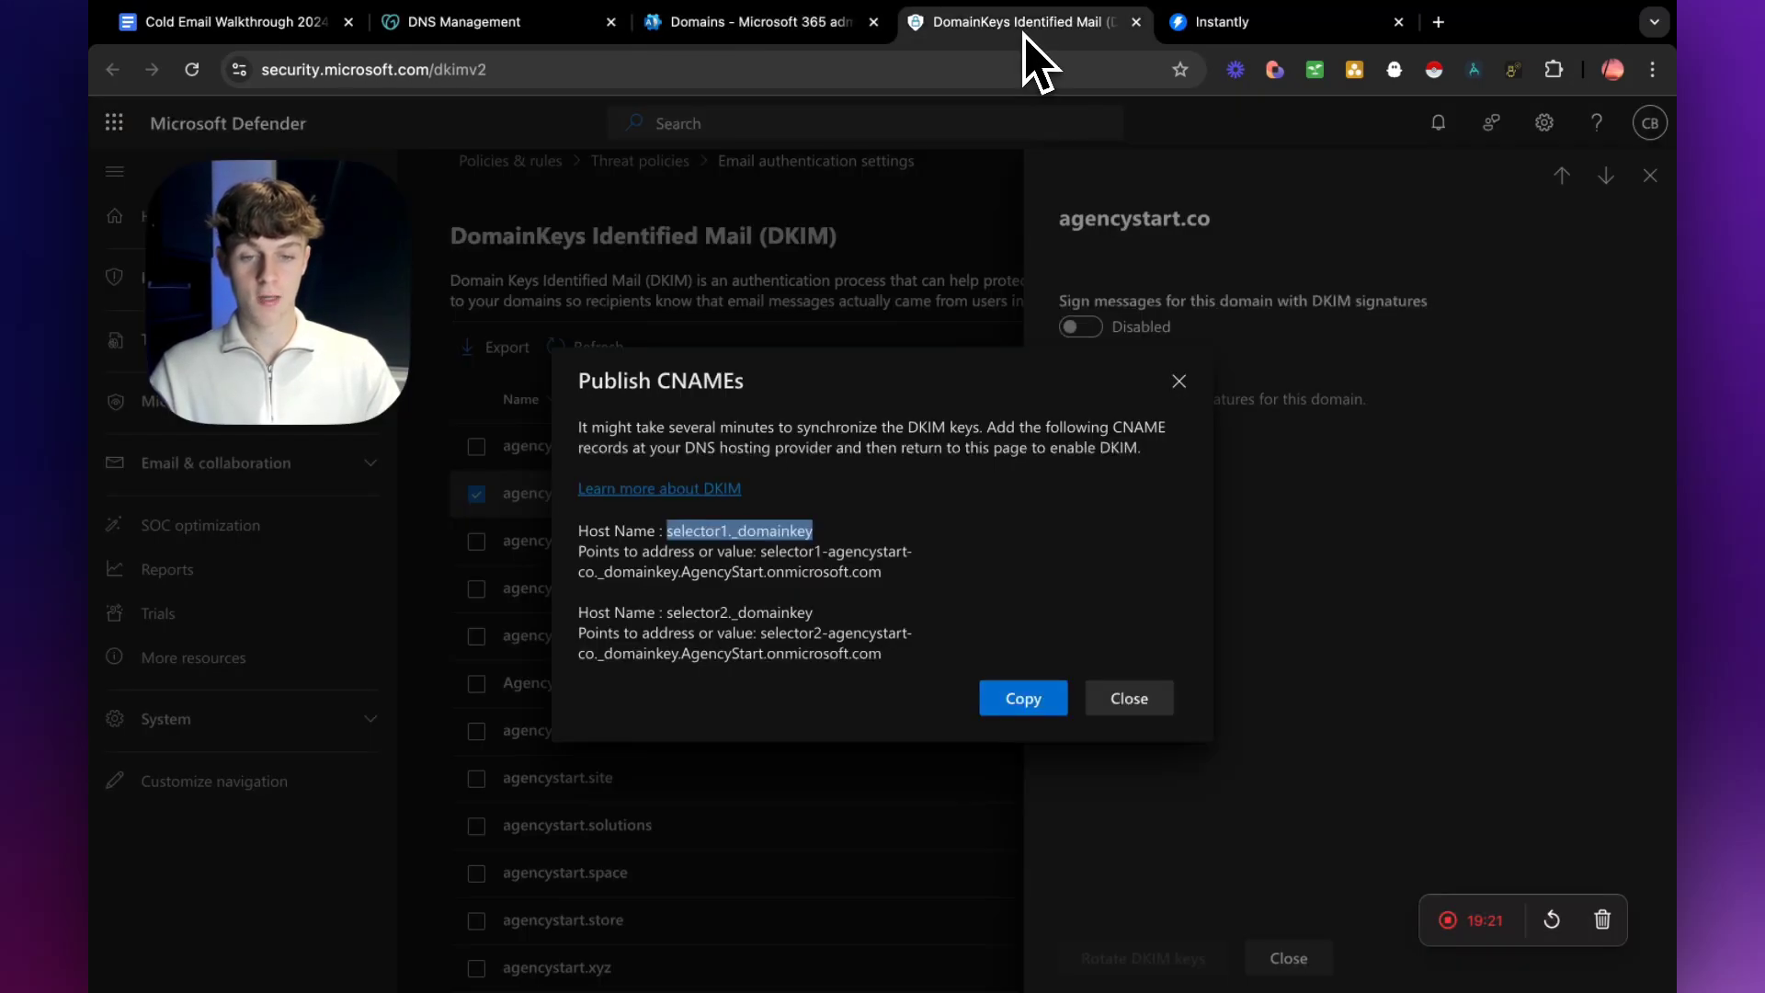
{"action": "left_click_drag", "start_coordinate": [762, 551], "coordinate": [900, 579]}
{"action": "left_click", "coordinate": [743, 27]}
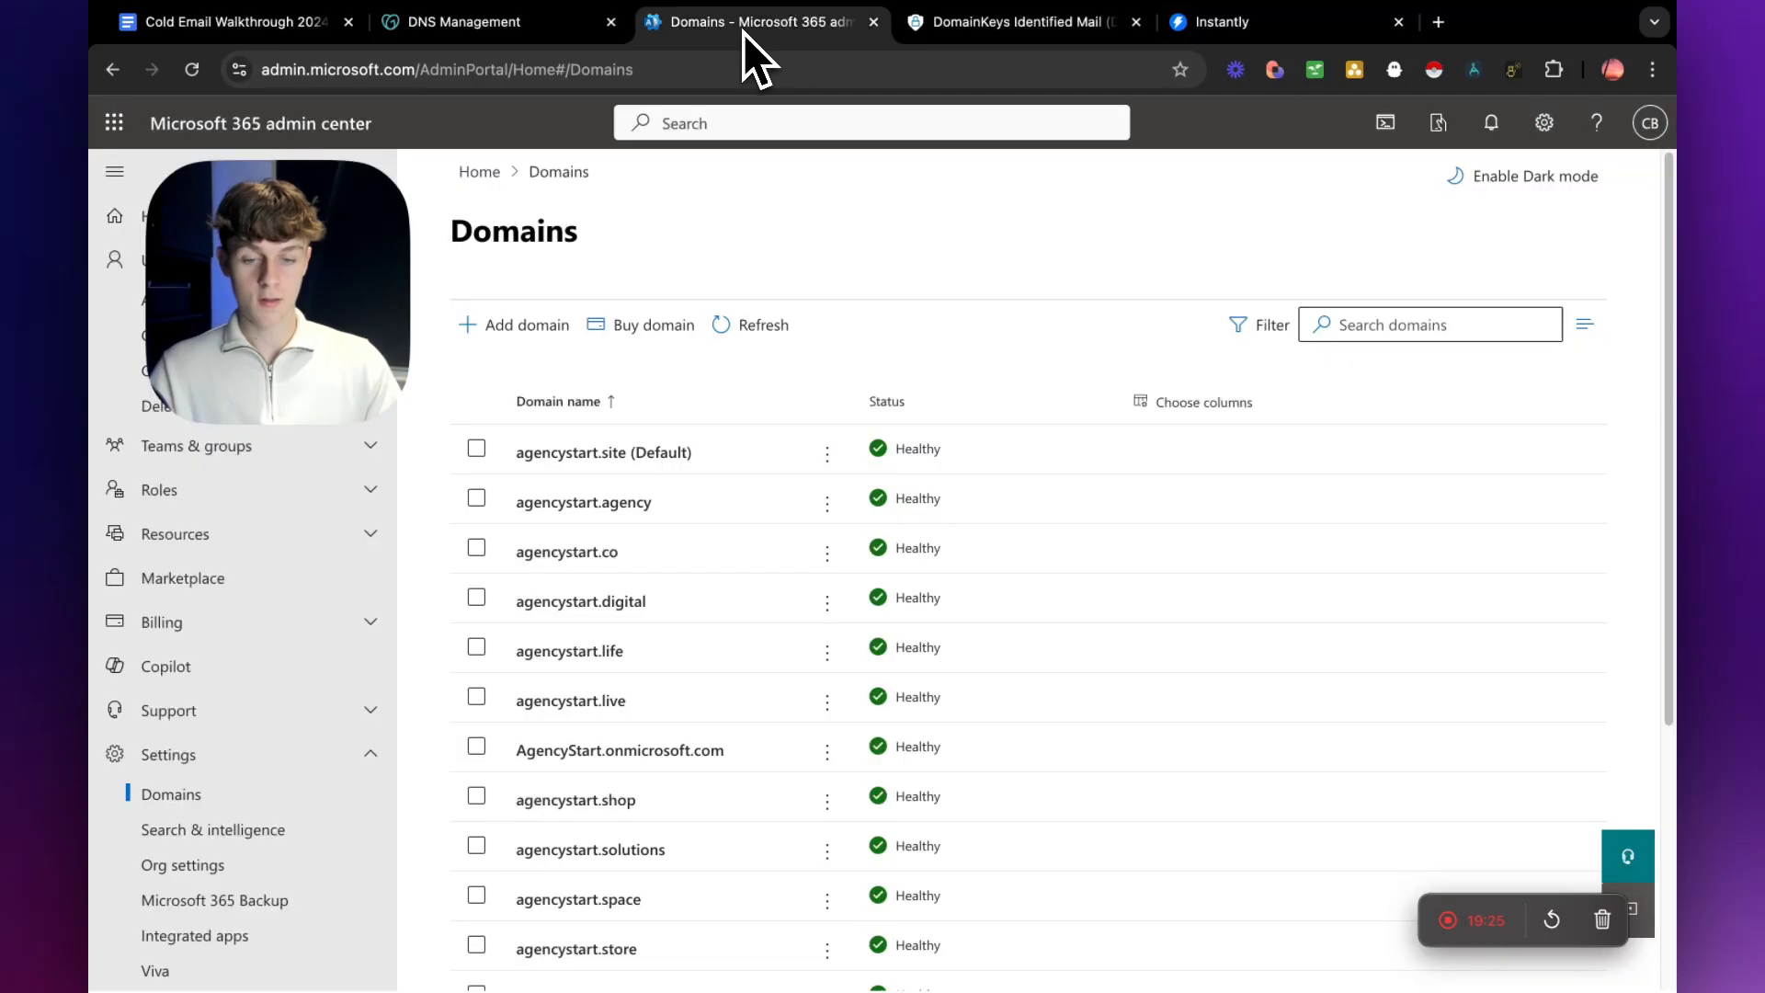
{"action": "left_click", "coordinate": [516, 21]}
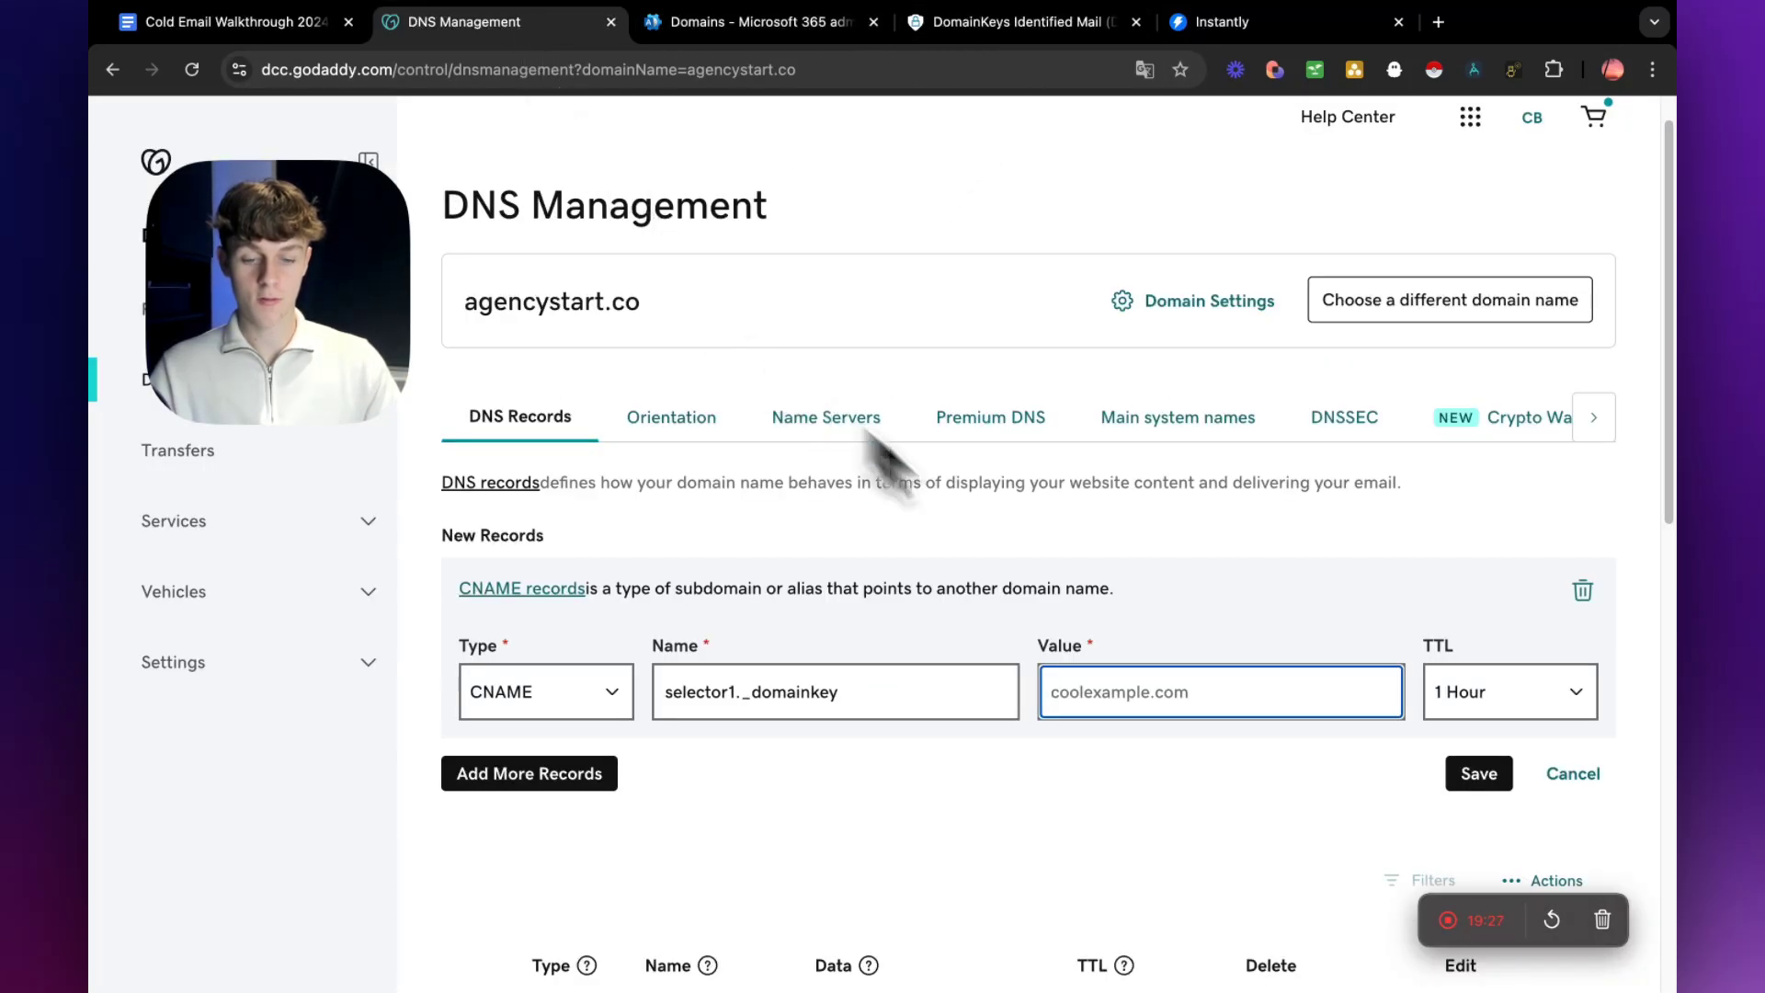
{"action": "key", "text": "super+v"}
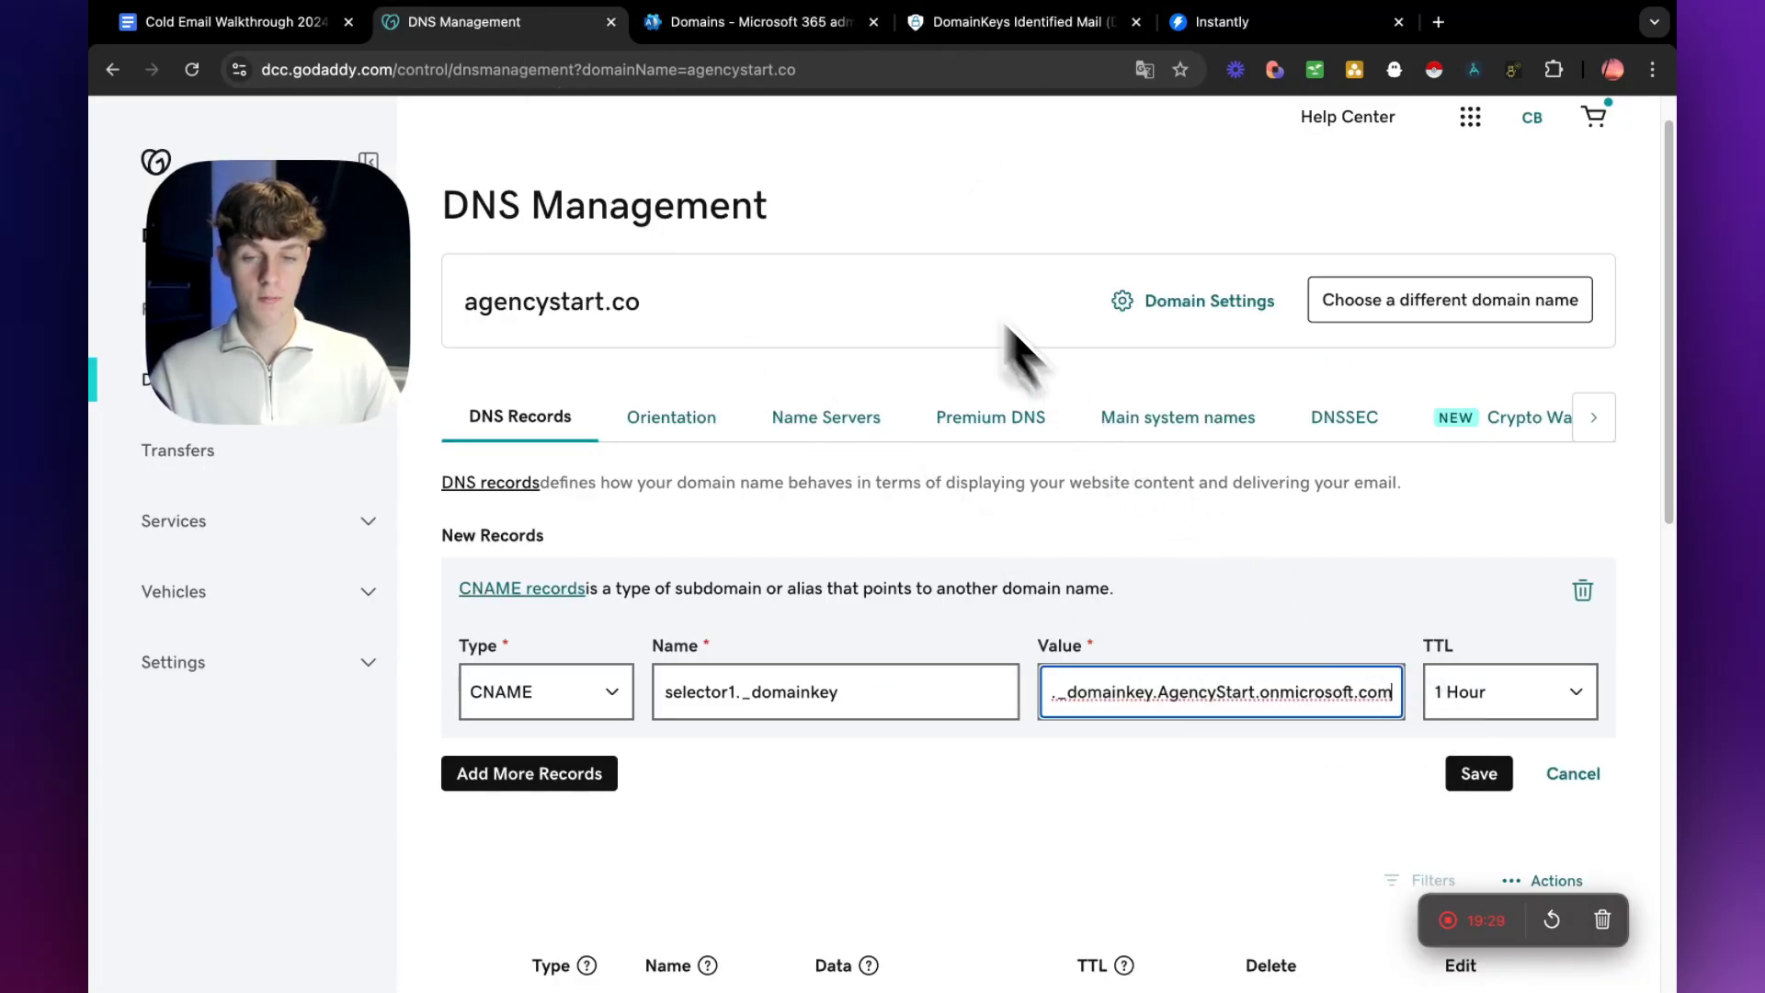
{"action": "left_click", "coordinate": [931, 25]}
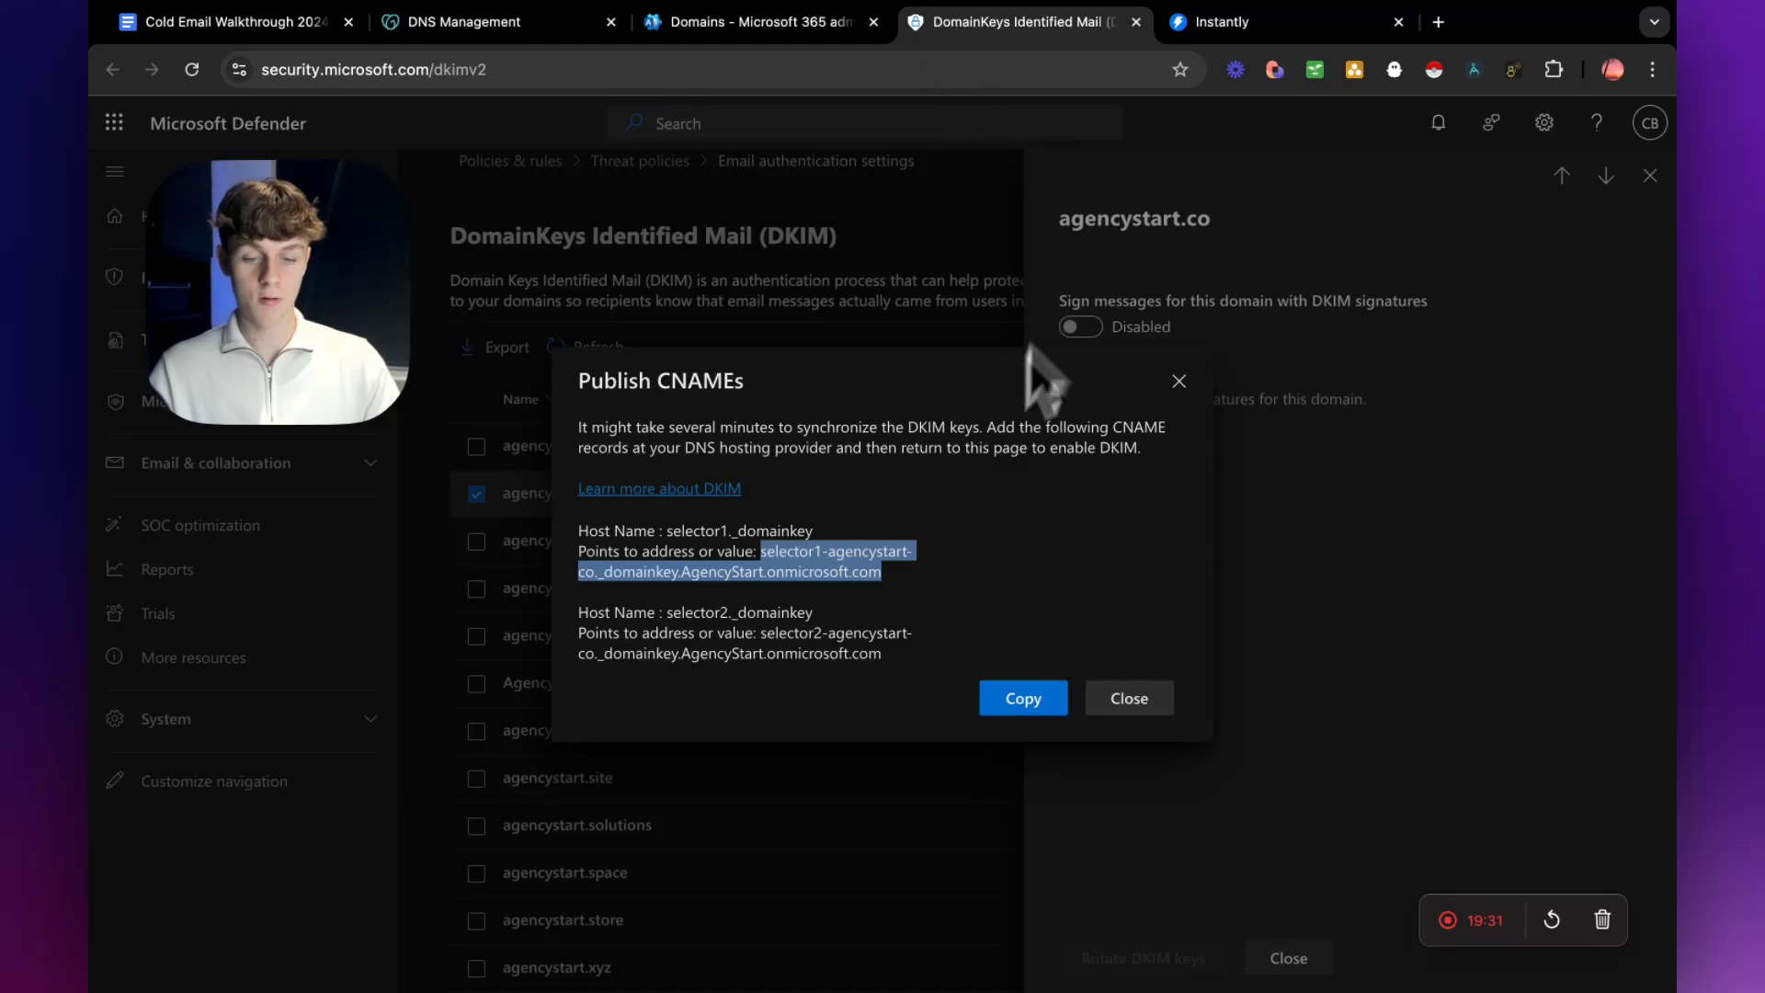
{"action": "left_click", "coordinate": [517, 26]}
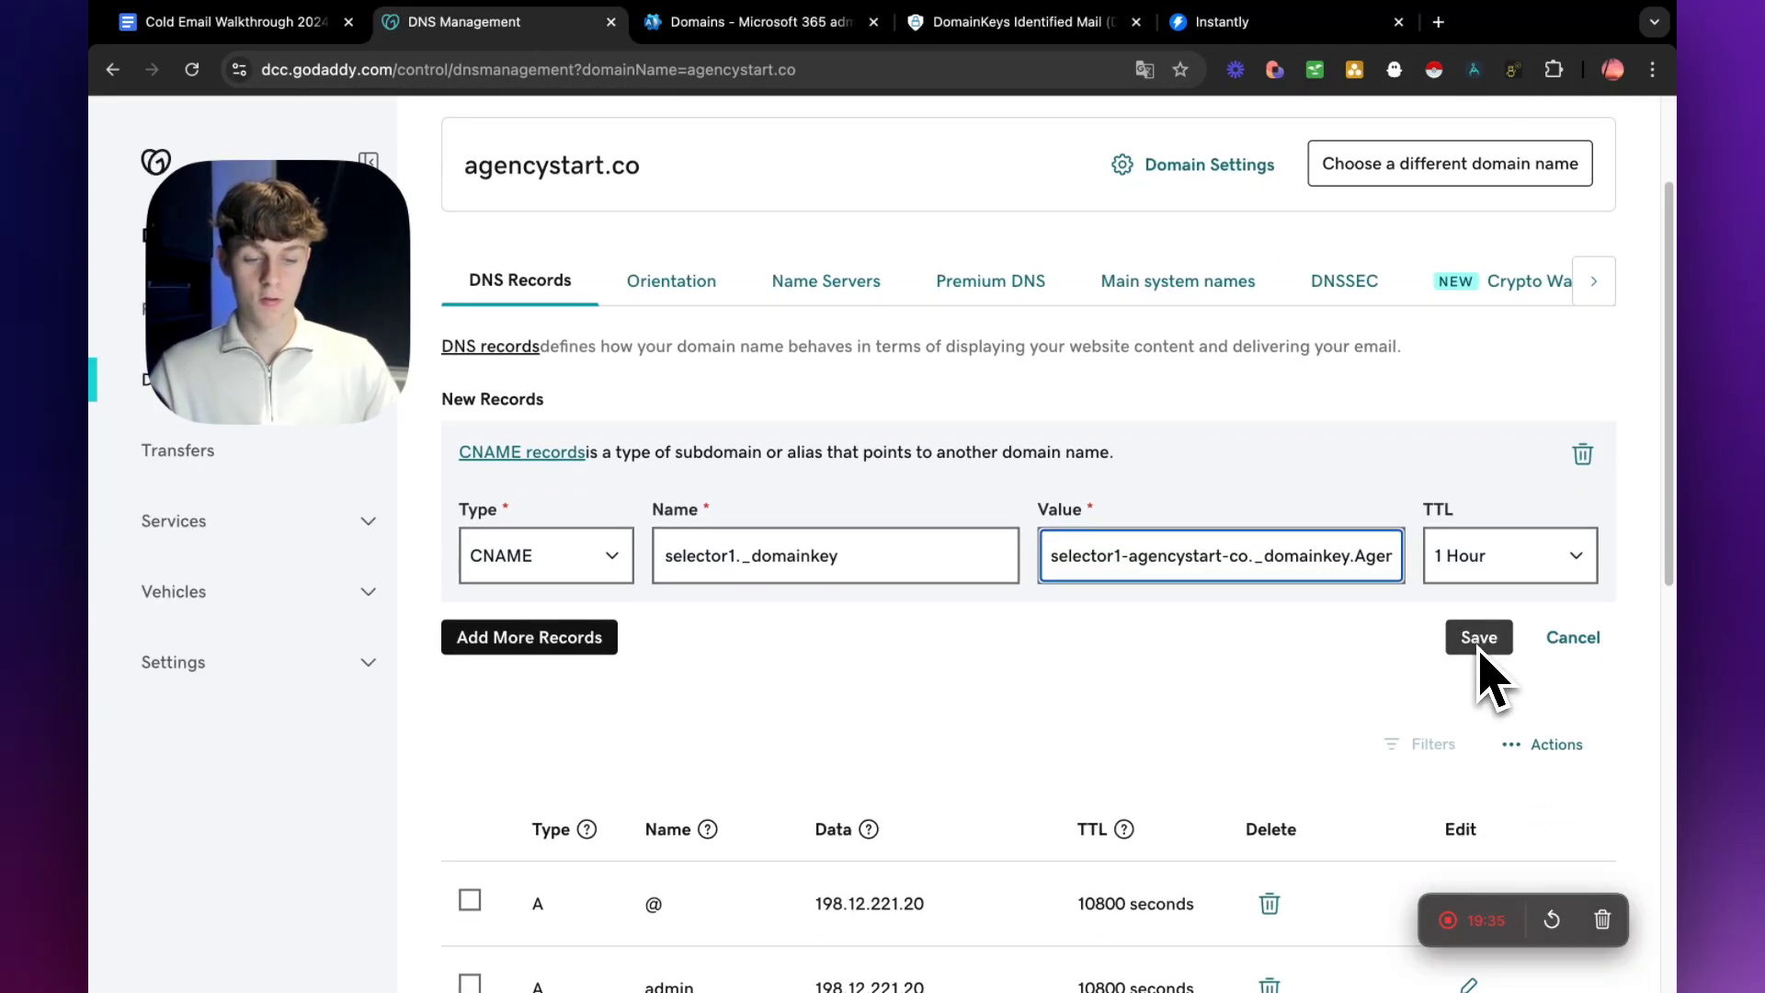
Replace the CNAME record's name in GoDaddy with selector2._domainkey, the second host name copied from Defender.
{"action": "left_click_drag", "start_coordinate": [839, 557], "coordinate": [641, 547]}
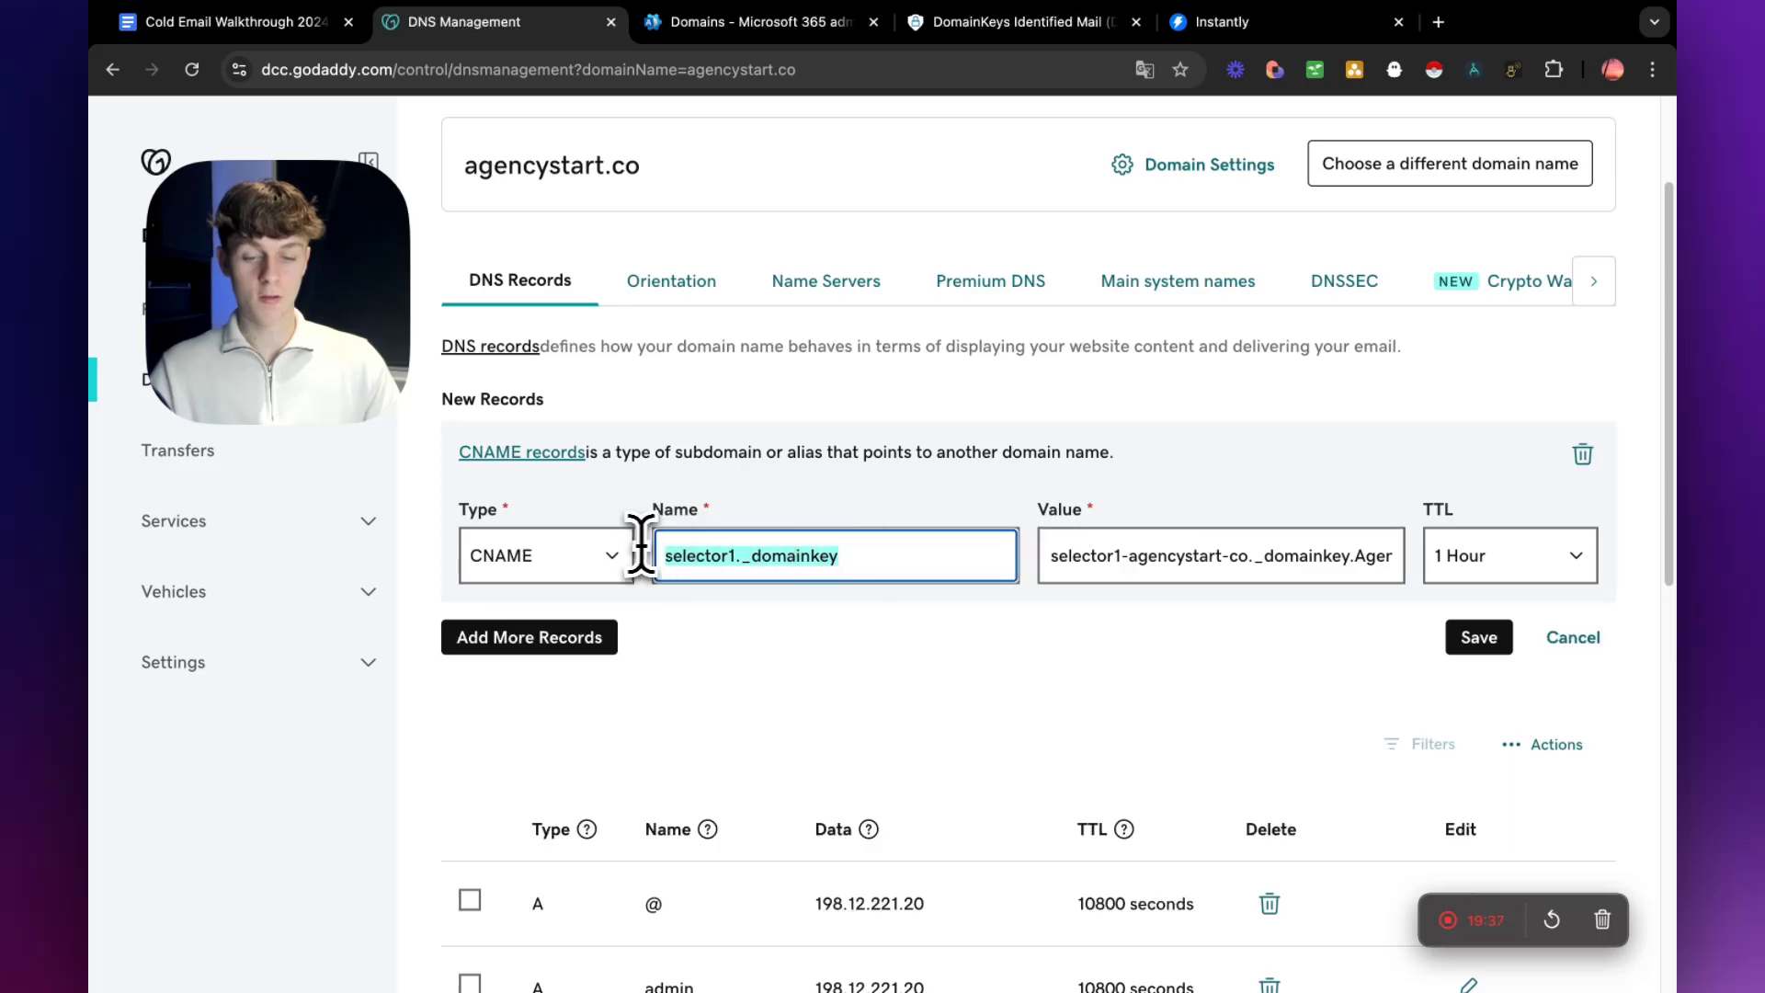
{"action": "left_click", "coordinate": [929, 22]}
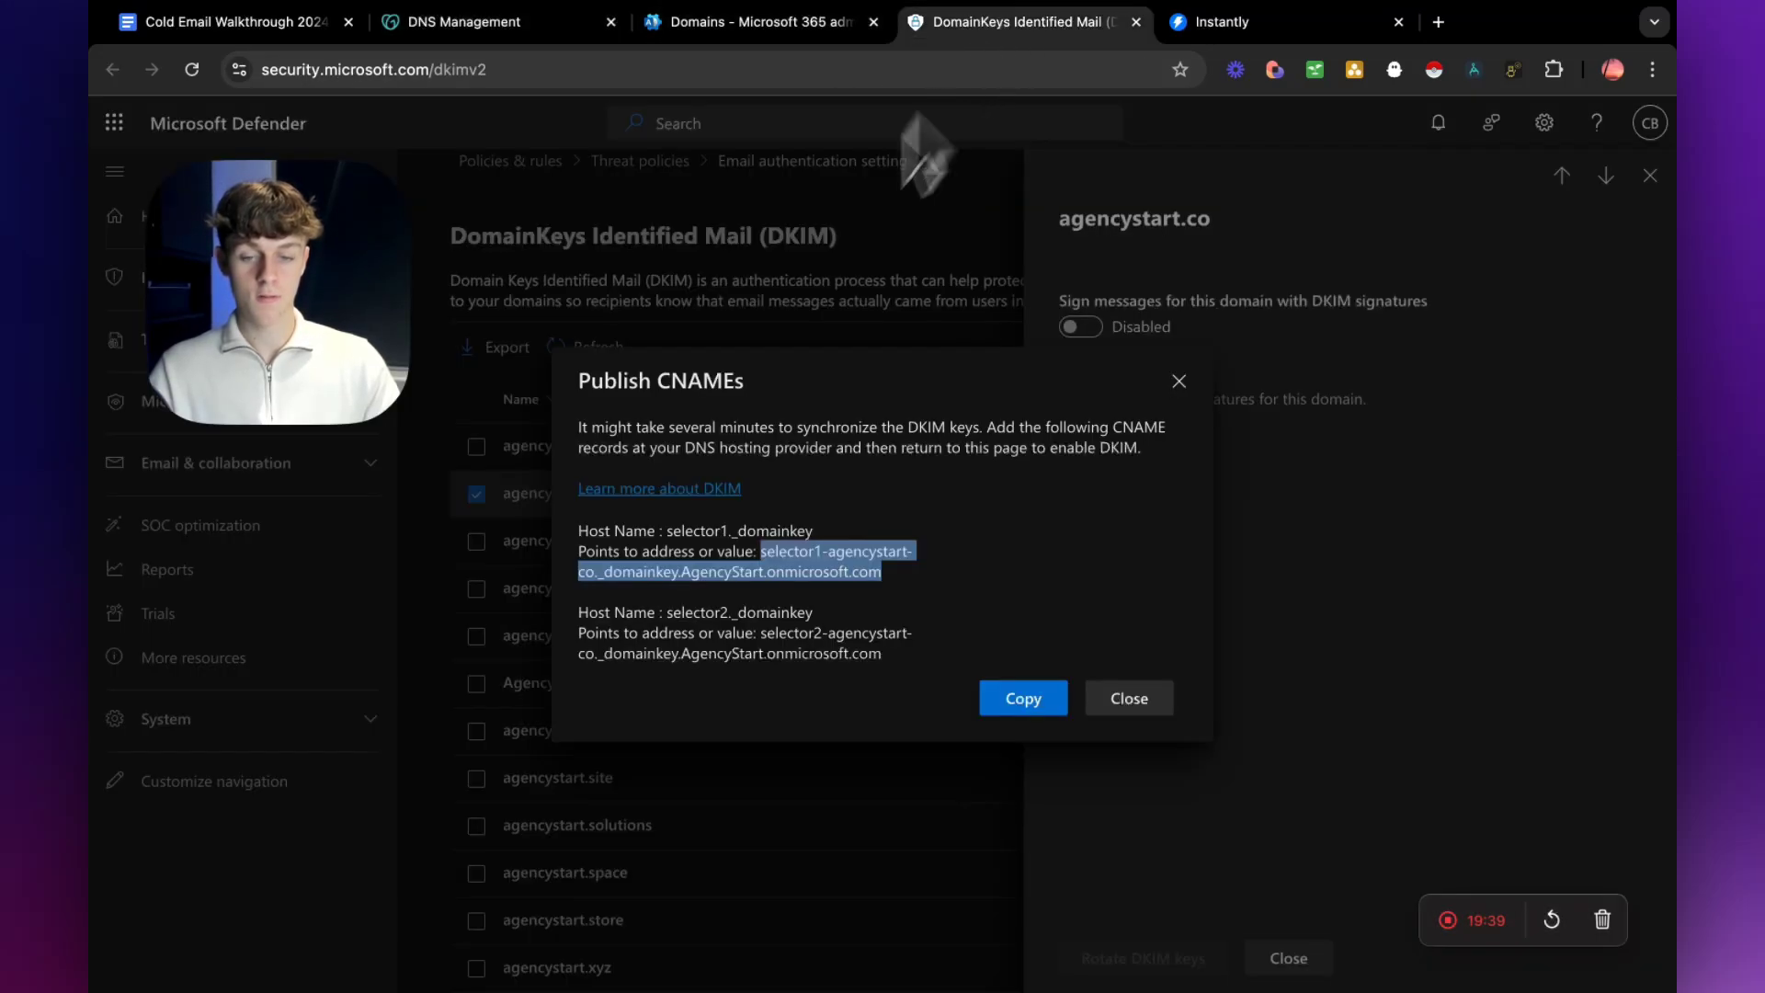
{"action": "left_click_drag", "start_coordinate": [668, 613], "coordinate": [821, 614]}
{"action": "key", "text": "super+c"}
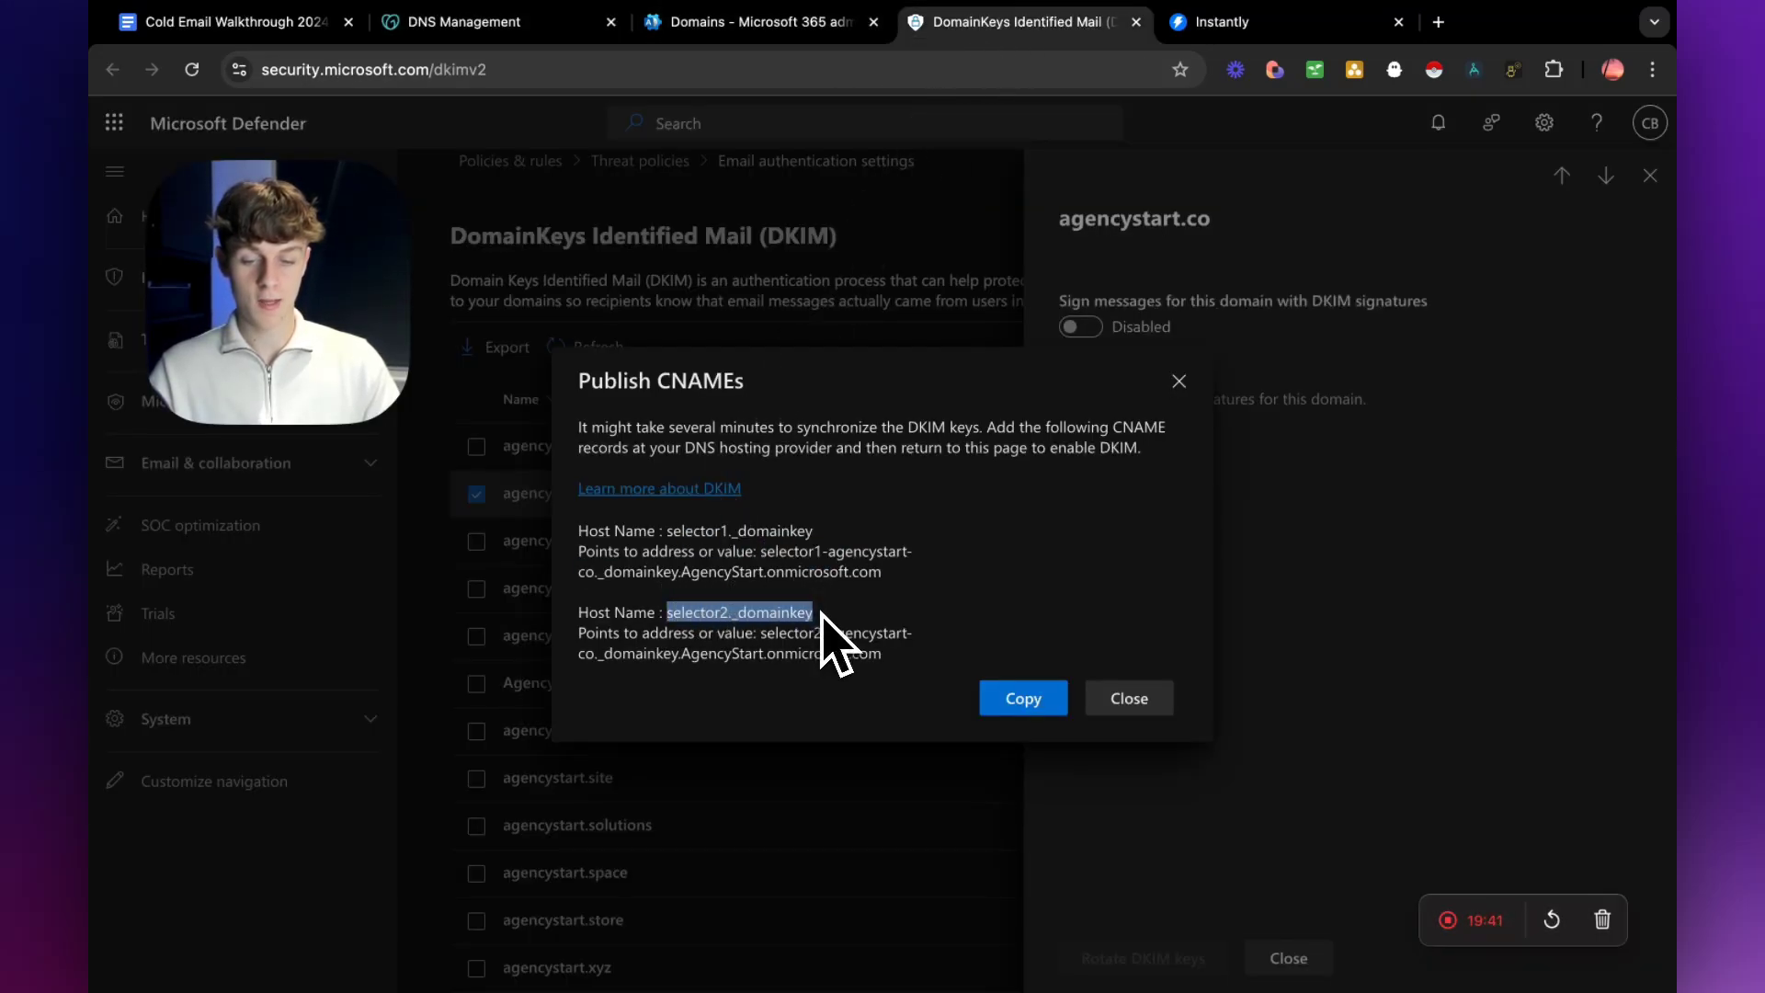
{"action": "left_click", "coordinate": [727, 26]}
{"action": "left_click", "coordinate": [495, 28]}
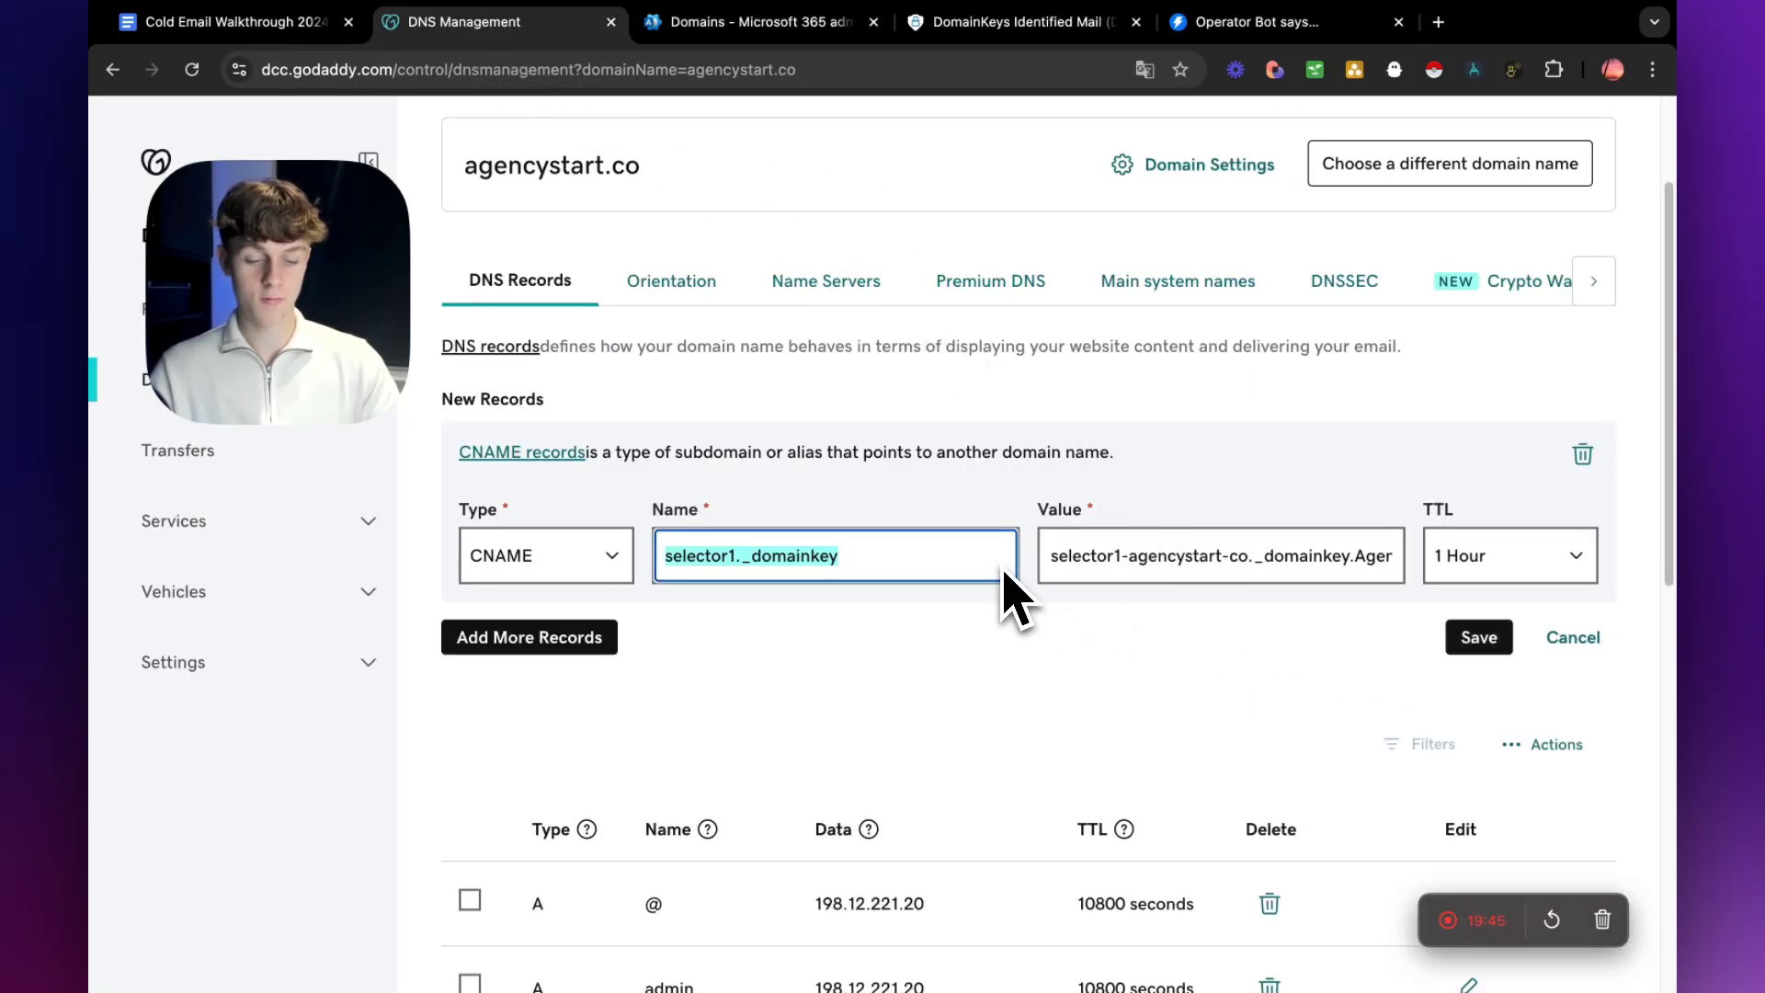
{"action": "key", "text": "BackSpace"}
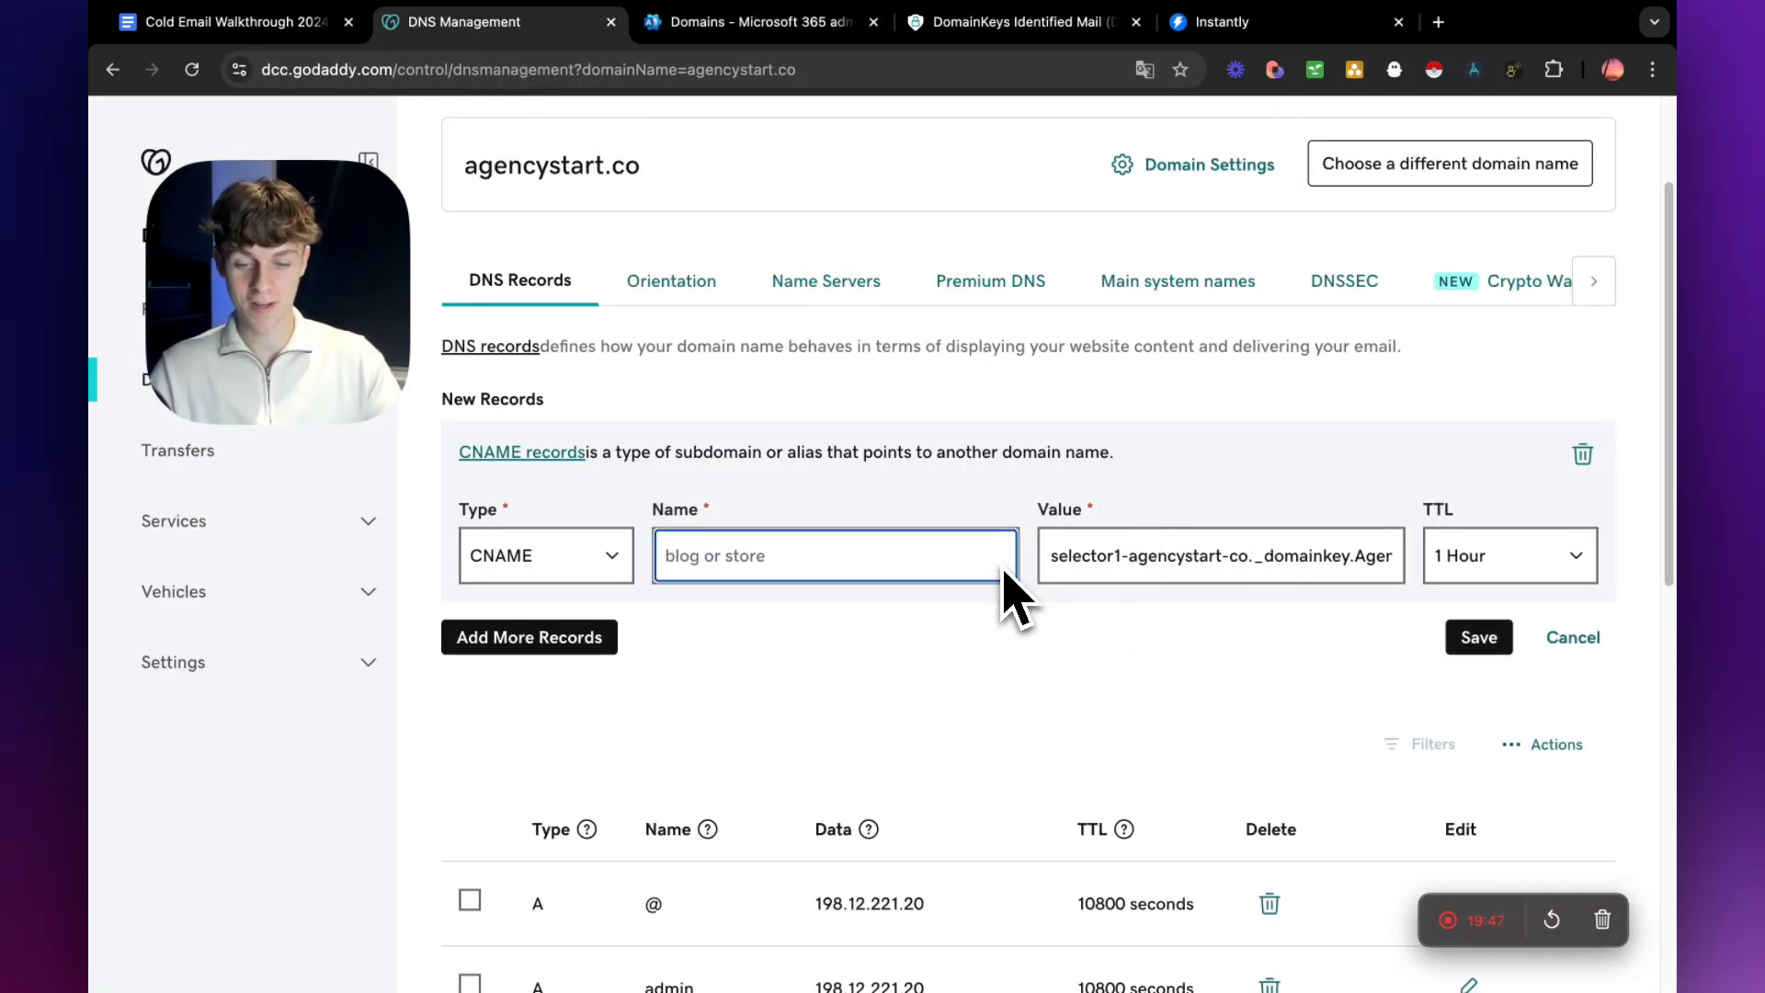
{"action": "key", "text": "super+v"}
Replace the GoDaddy CNAME value with selector2-agencystart-co._domainkey.AgencyStart.onmicrosoft.com, copied from Defender, and discard the unsaved record.
{"action": "left_click", "coordinate": [1377, 561]}
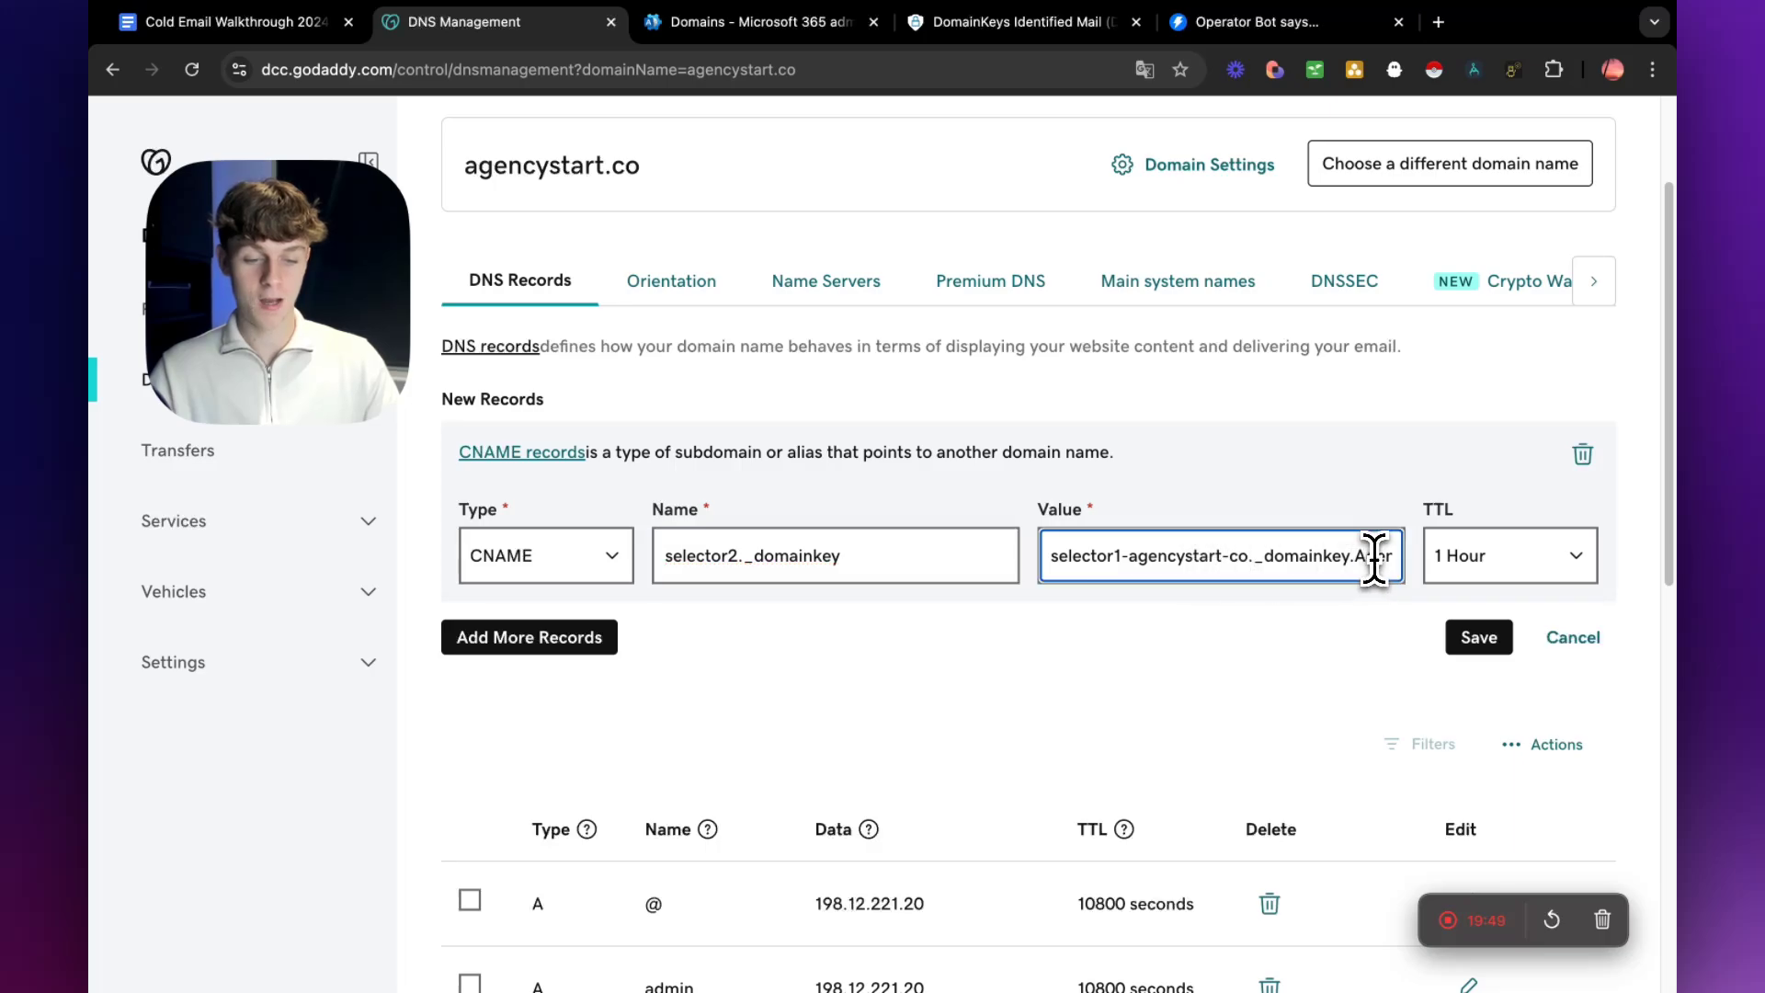
{"action": "key", "text": "super+a"}
{"action": "key", "text": "BackSpace"}
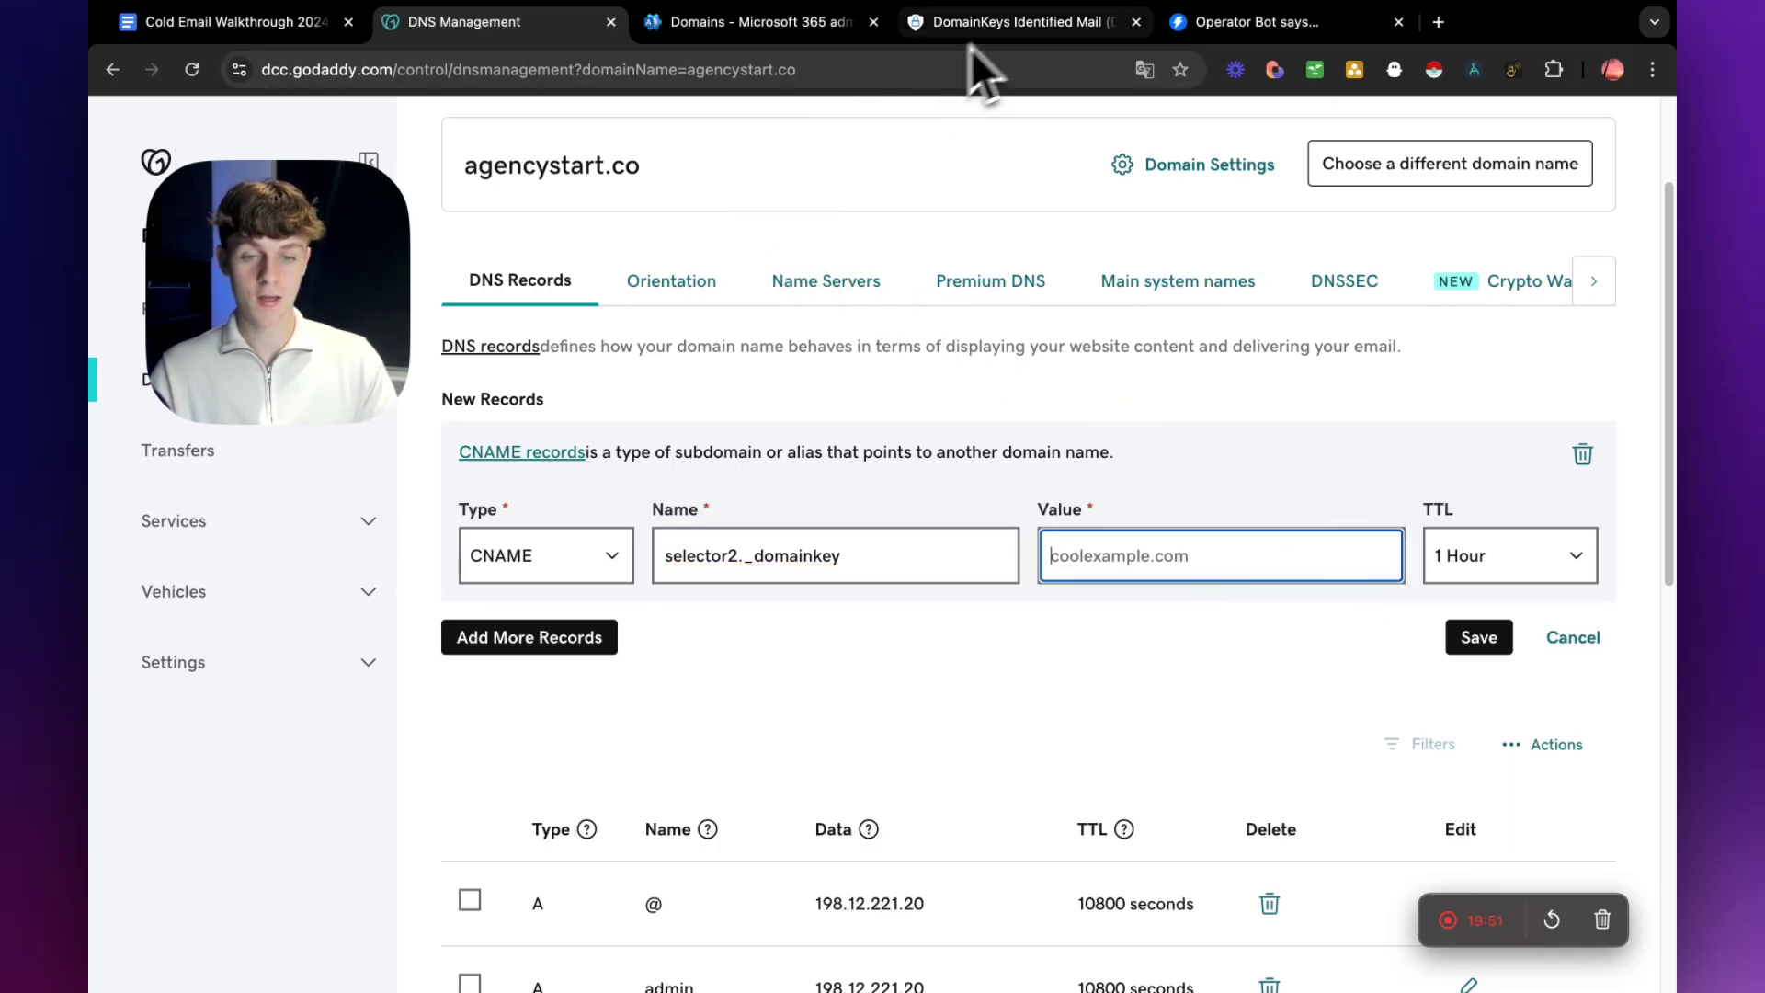
{"action": "left_click", "coordinate": [1007, 22]}
{"action": "left_click_drag", "start_coordinate": [762, 633], "coordinate": [934, 693]}
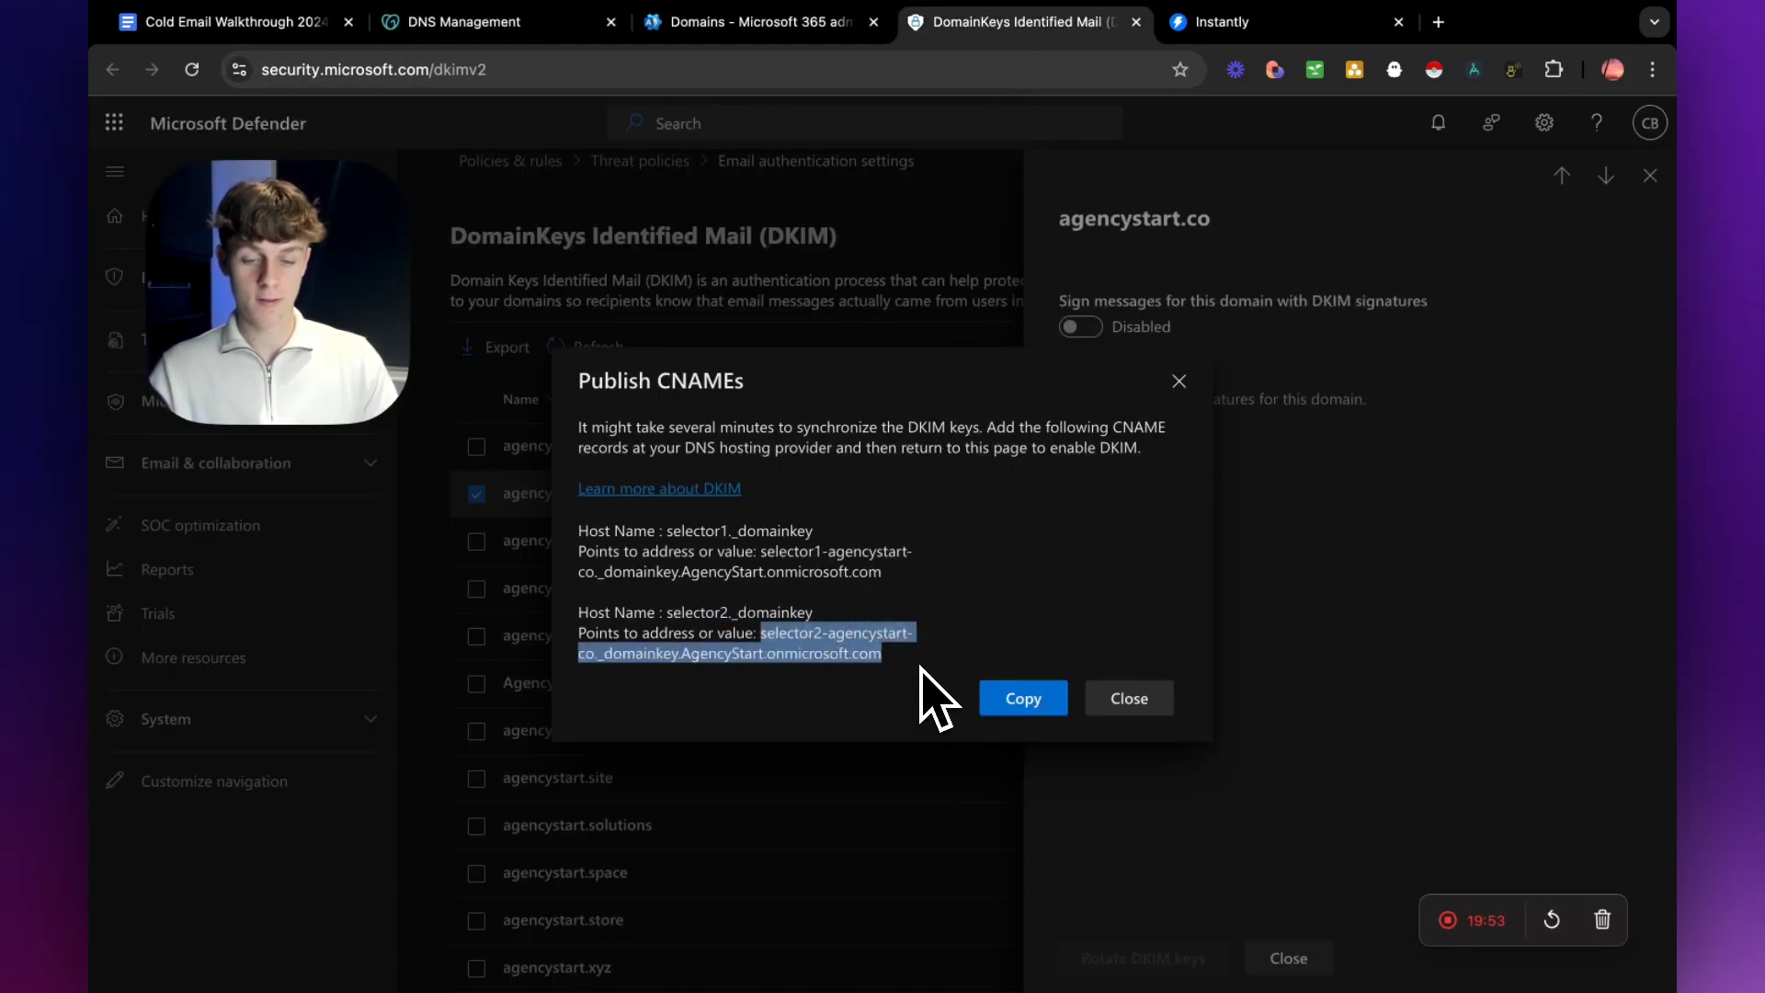
{"action": "key", "text": "super+c"}
{"action": "left_click", "coordinate": [563, 24]}
{"action": "key", "text": "super+v"}
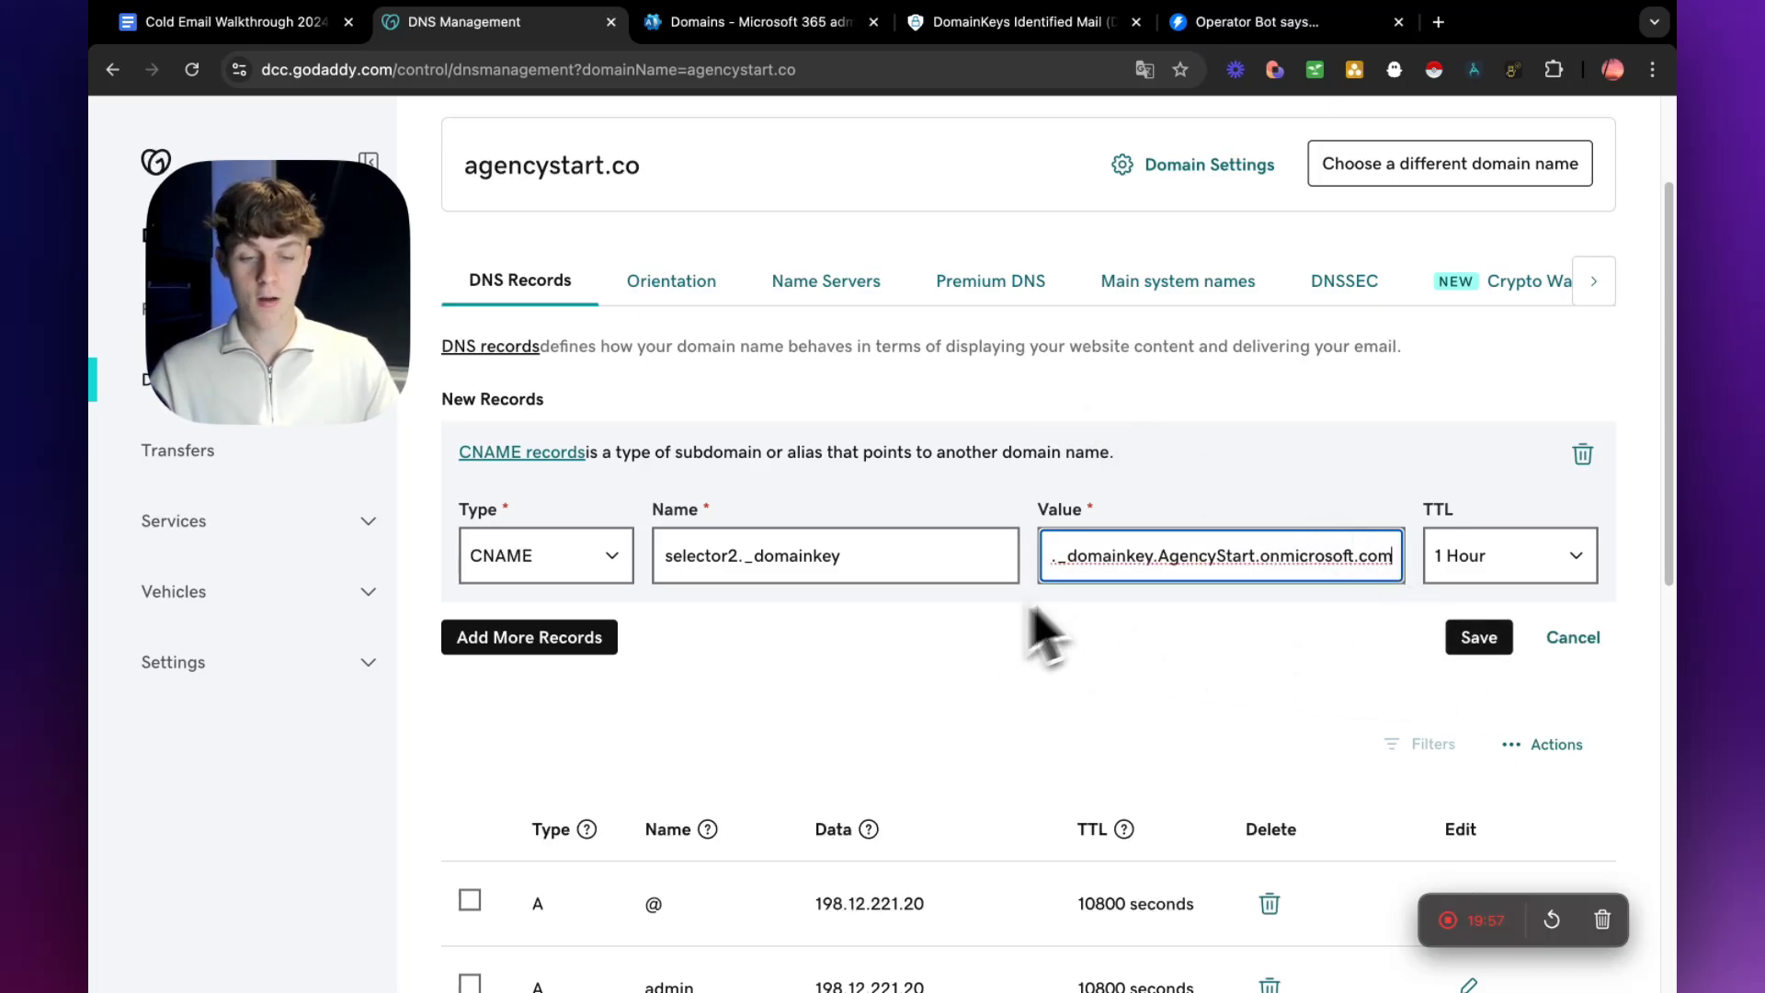
{"action": "left_click", "coordinate": [1568, 642]}
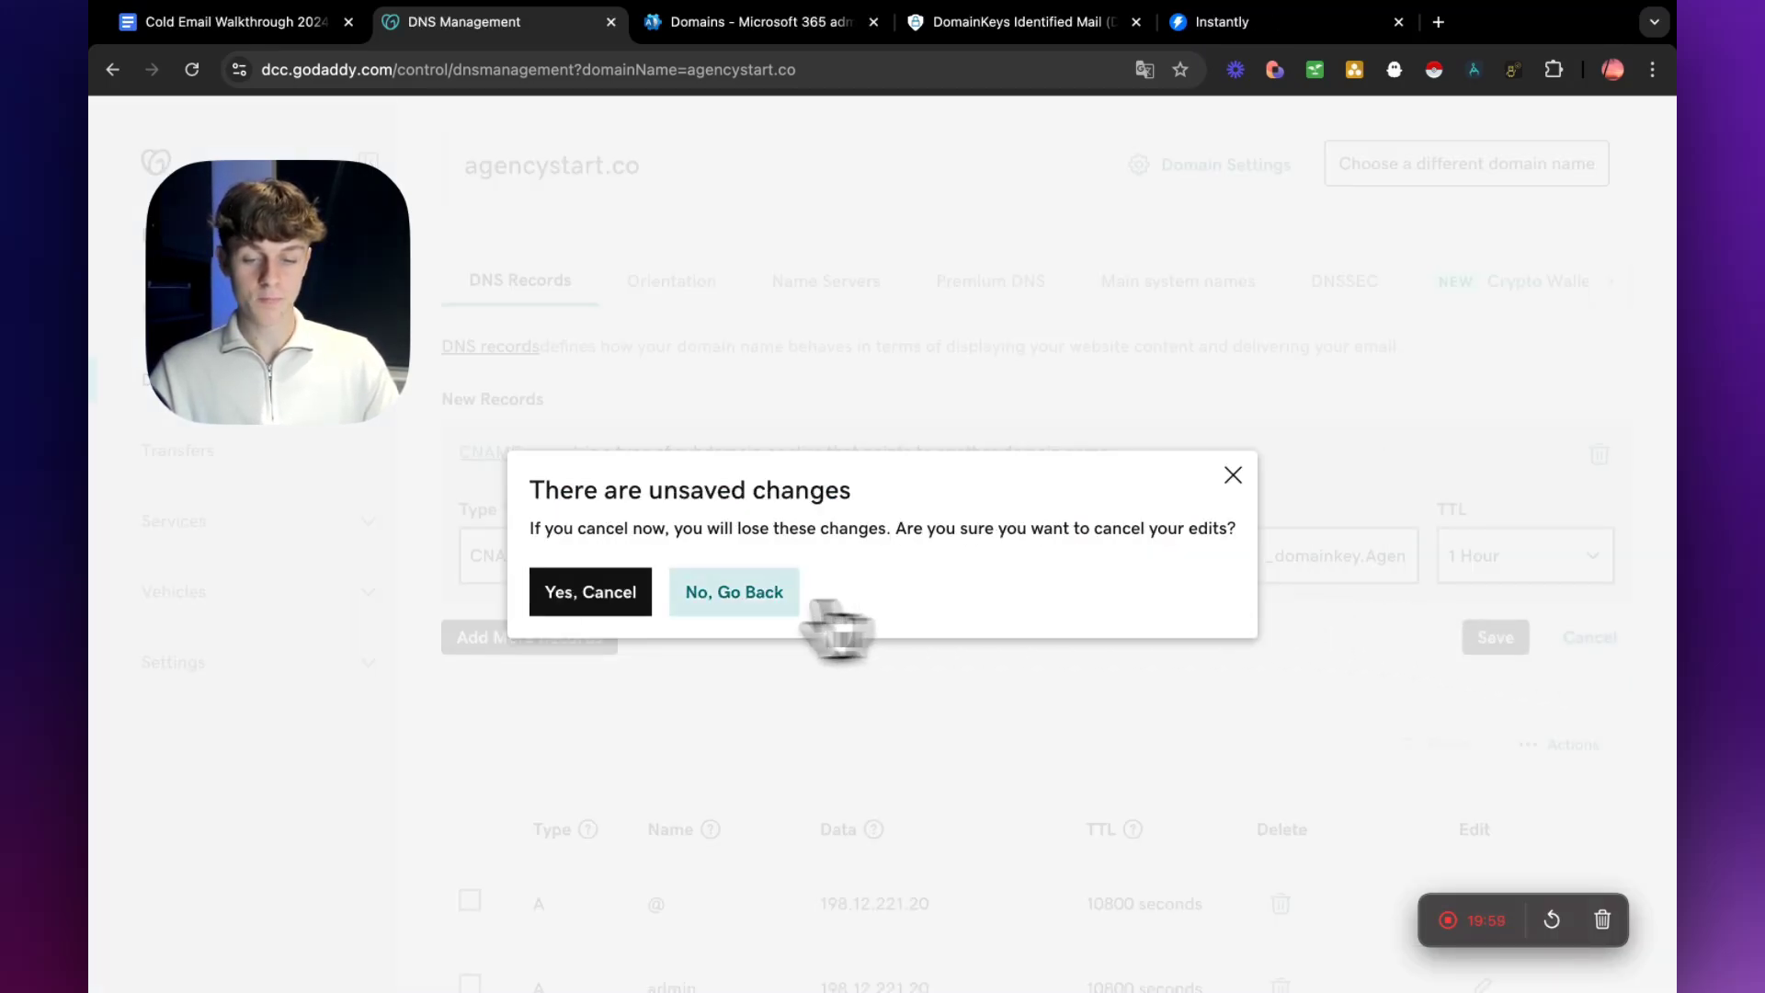
{"action": "left_click", "coordinate": [604, 599]}
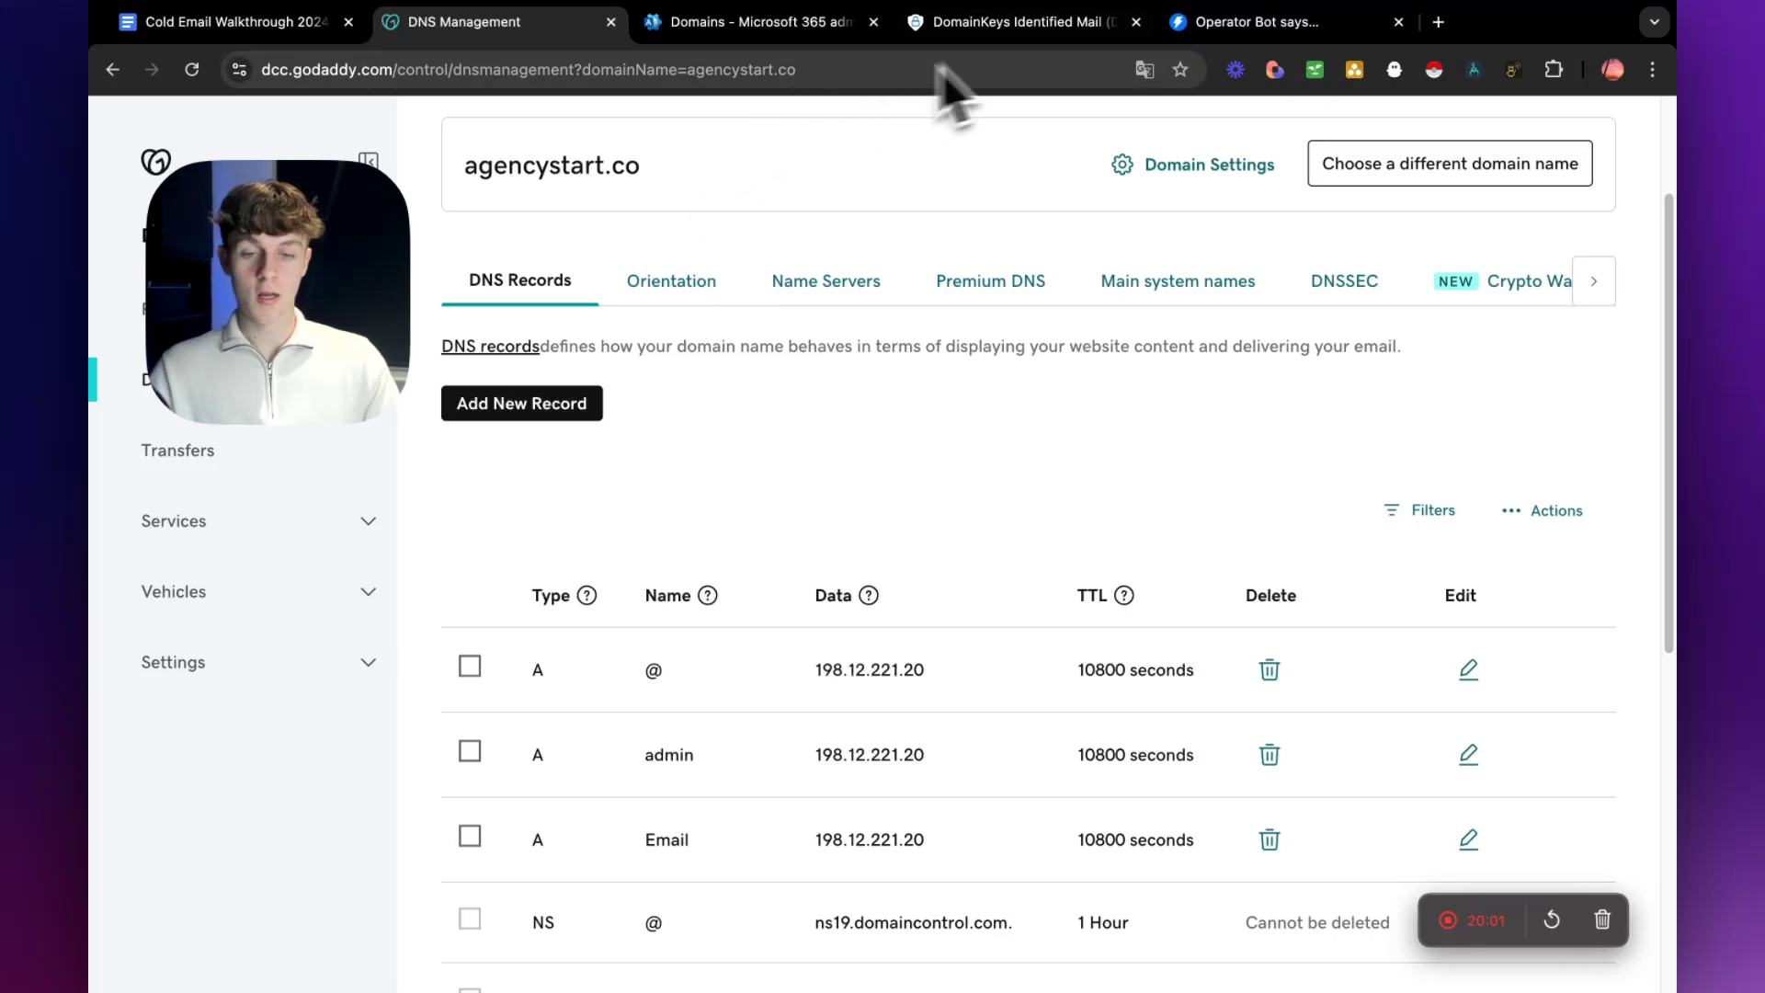
Copy the DKIM CNAME details in Defender and close both the Publish CNAMEs dialog and the agencystart.co details.
{"action": "left_click", "coordinate": [957, 22]}
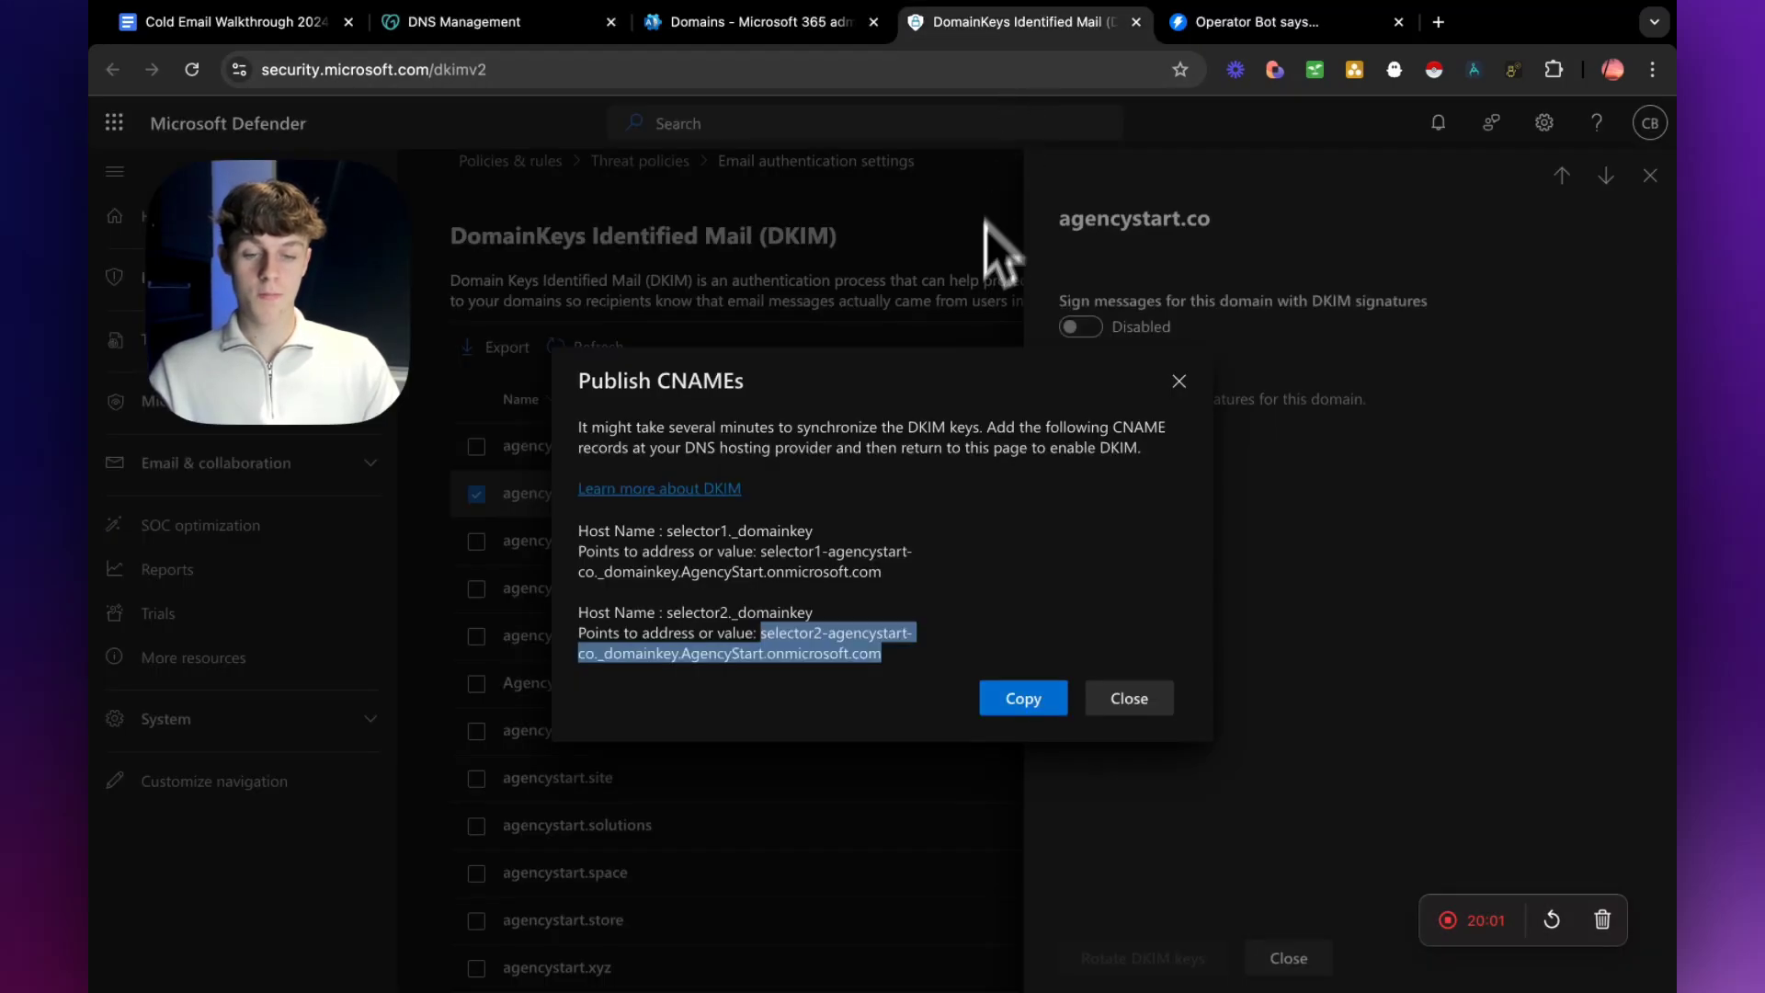
{"action": "left_click", "coordinate": [1035, 706]}
{"action": "left_click", "coordinate": [1178, 380]}
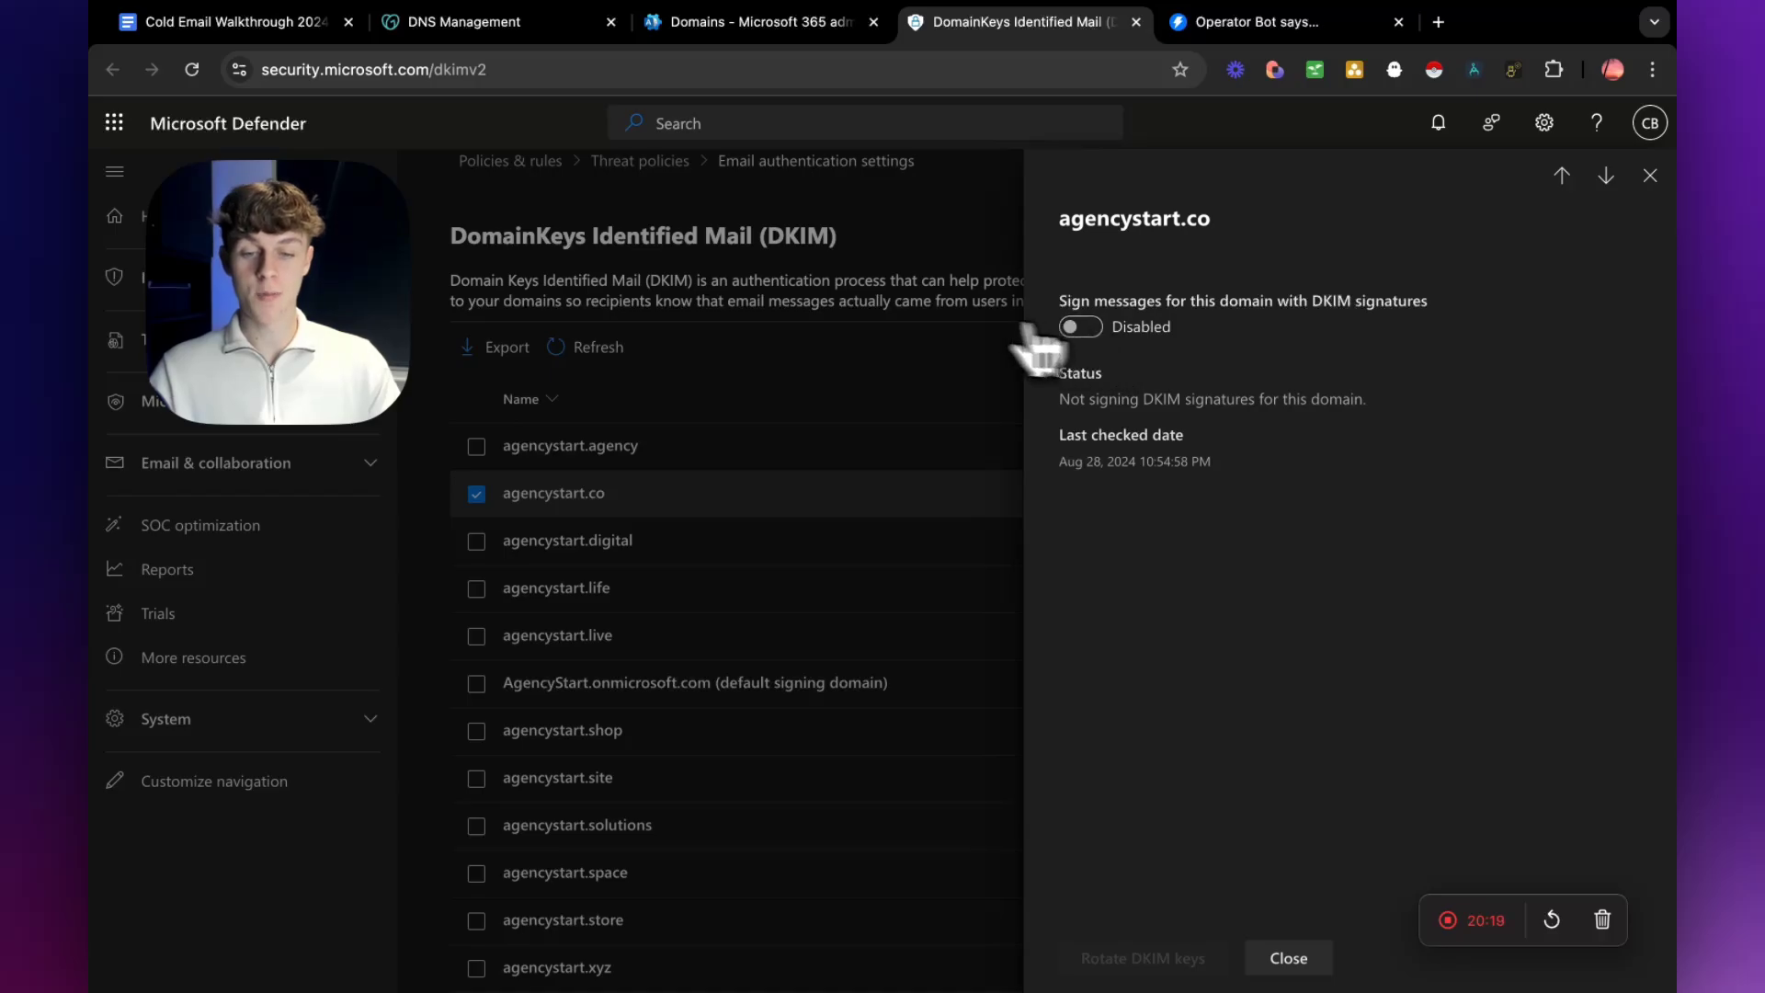
{"action": "left_click", "coordinate": [1651, 176]}
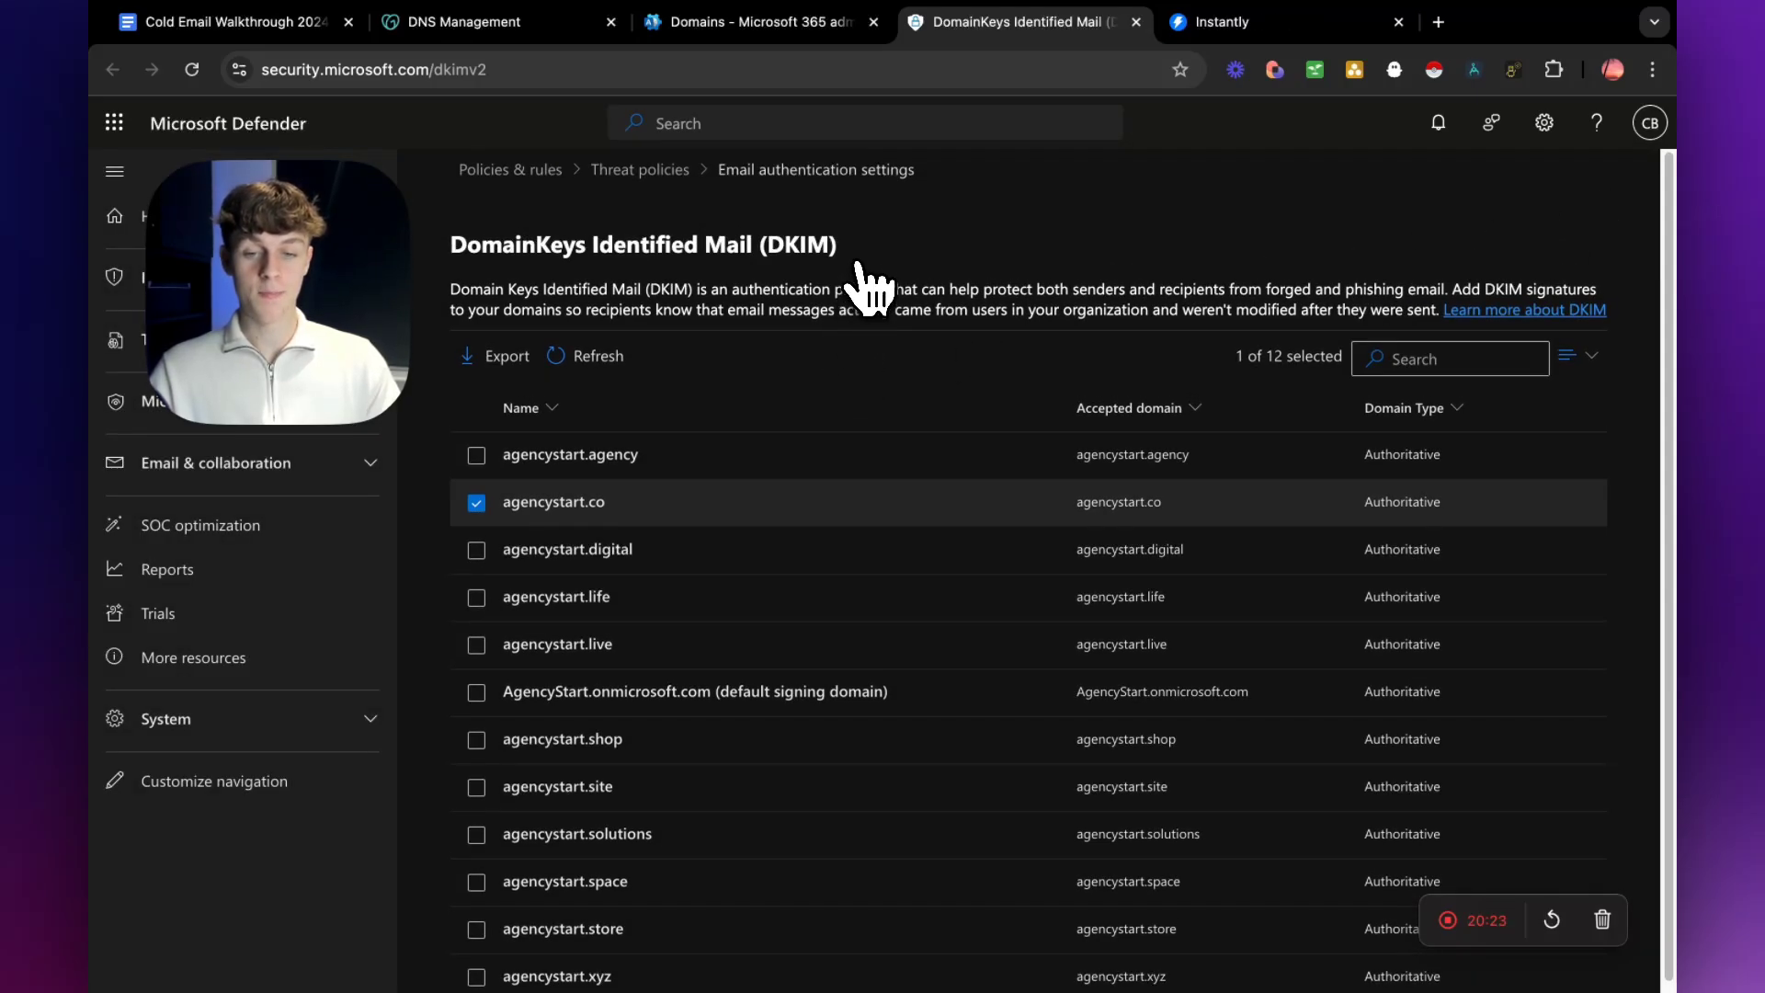
Search the Microsoft 365 admin center for users and open the Active users page.
{"action": "left_click", "coordinate": [702, 126]}
{"action": "type", "text": "user"}
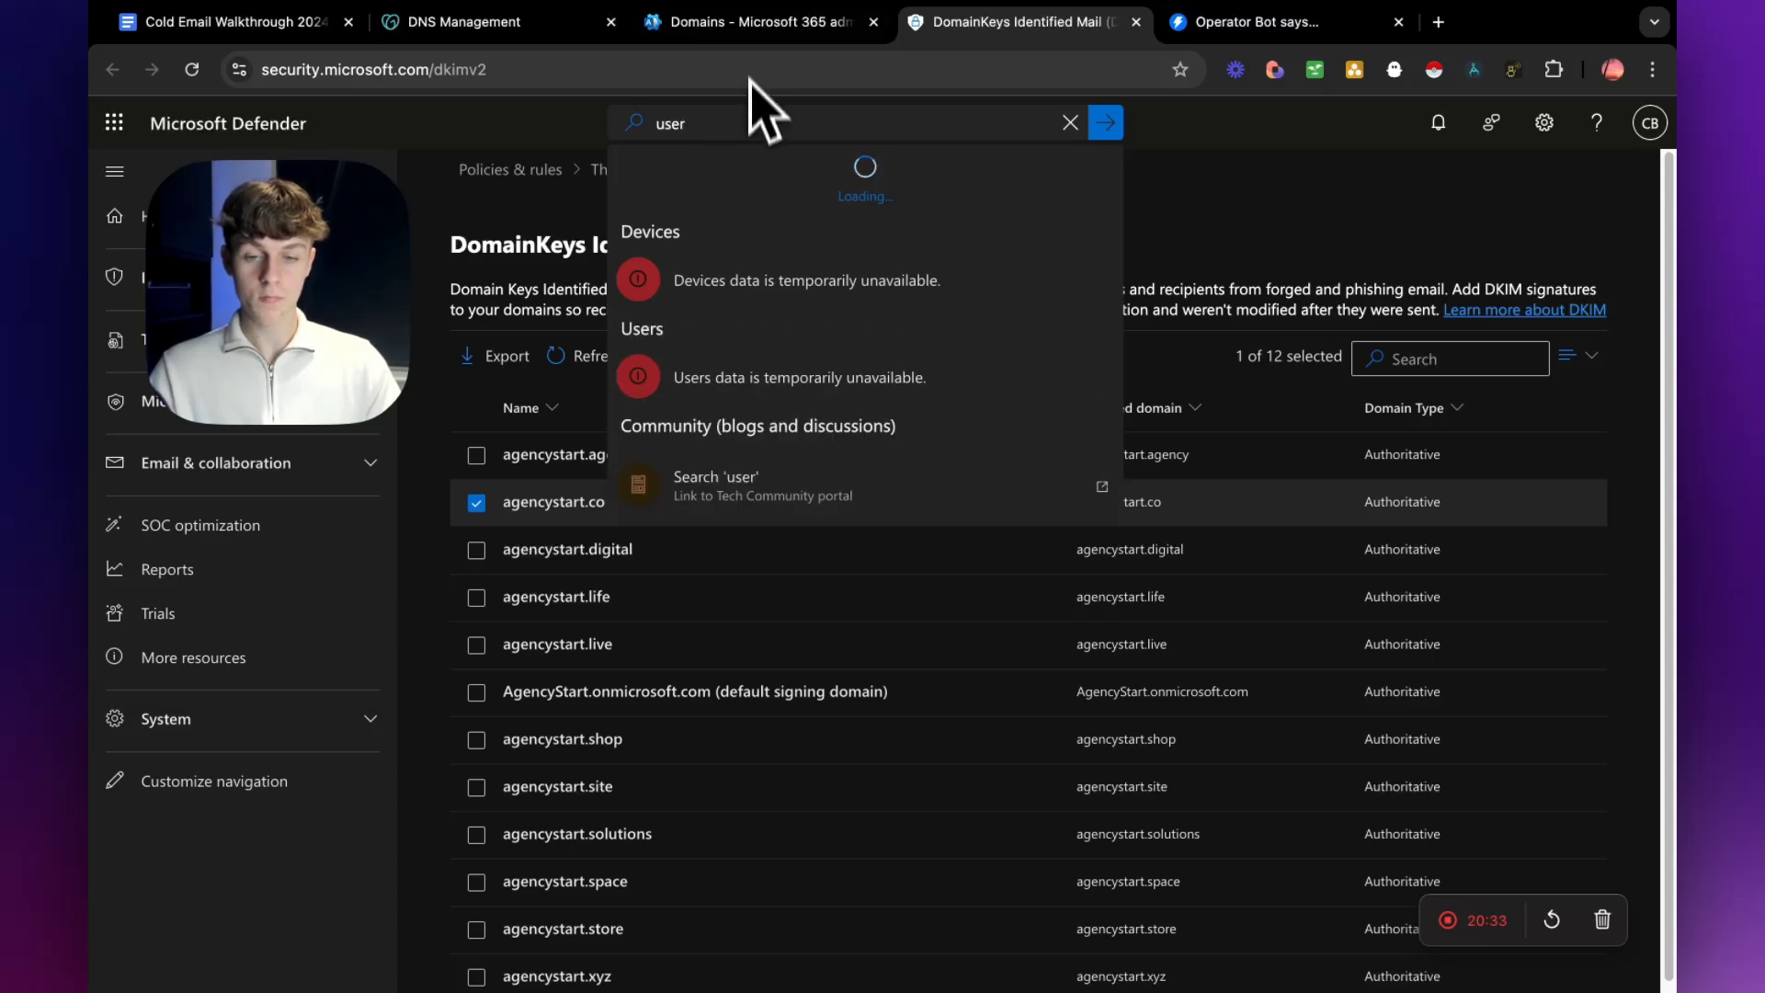
{"action": "left_click", "coordinate": [750, 21]}
{"action": "type", "text": "us"}
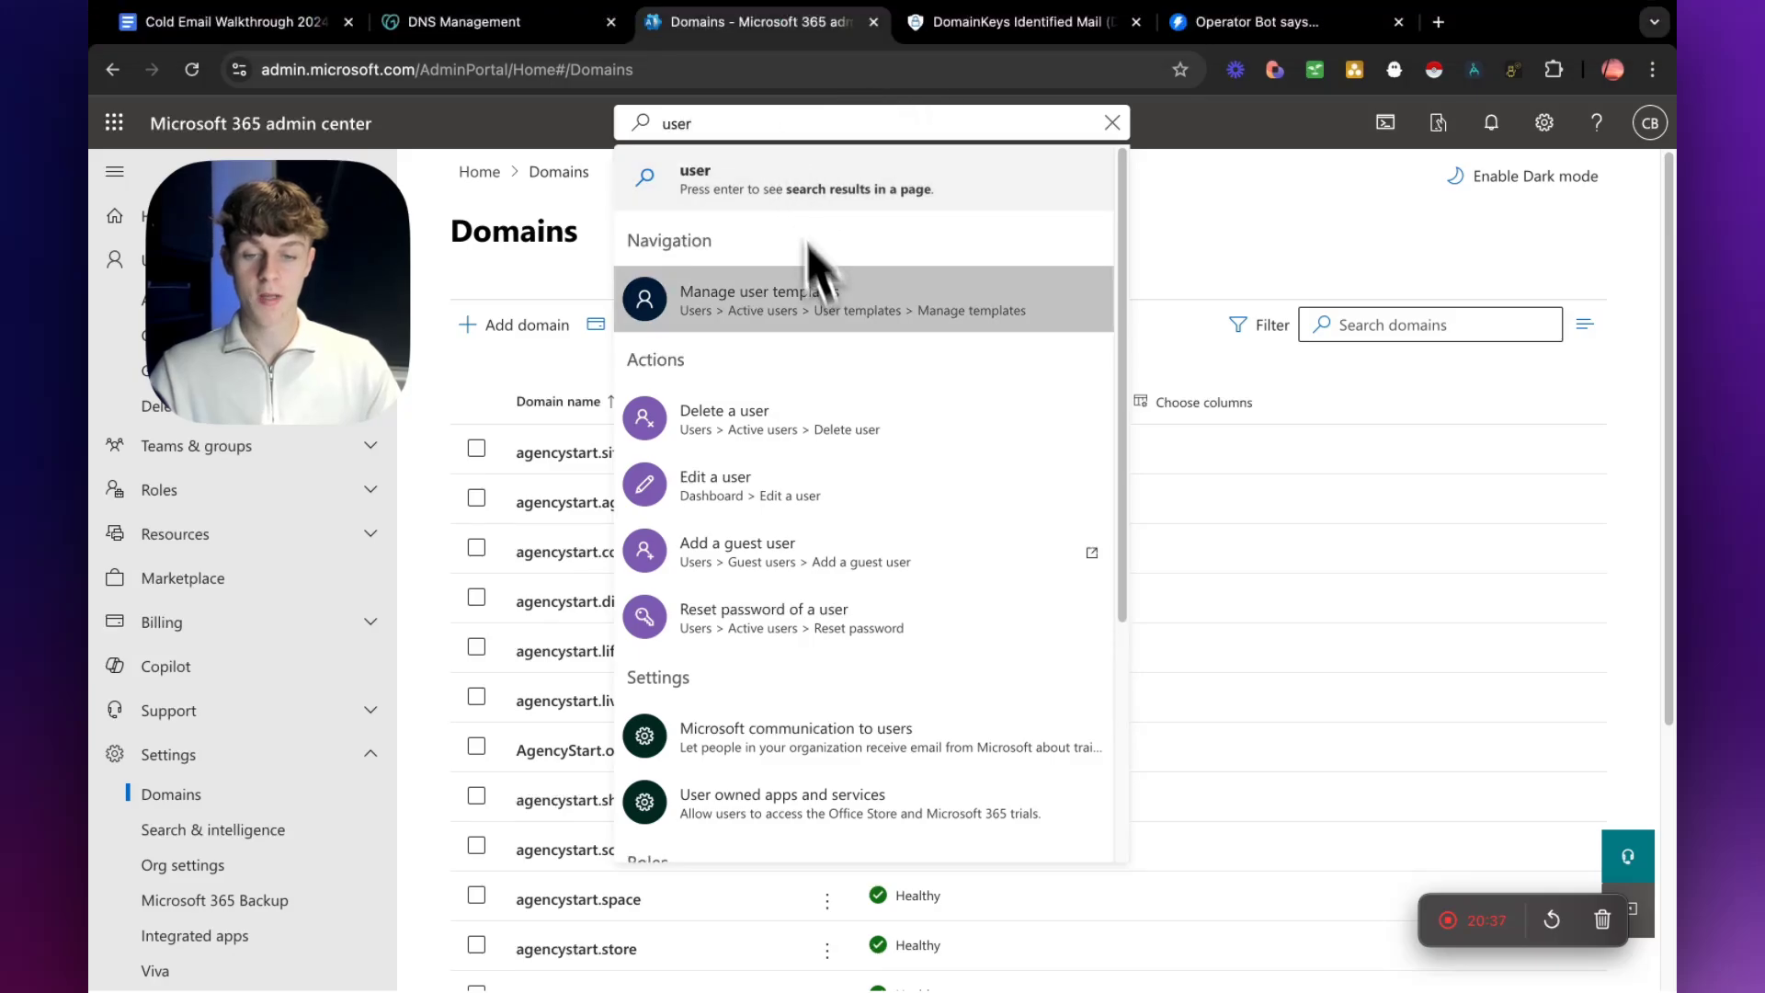
{"action": "type", "text": "ers"}
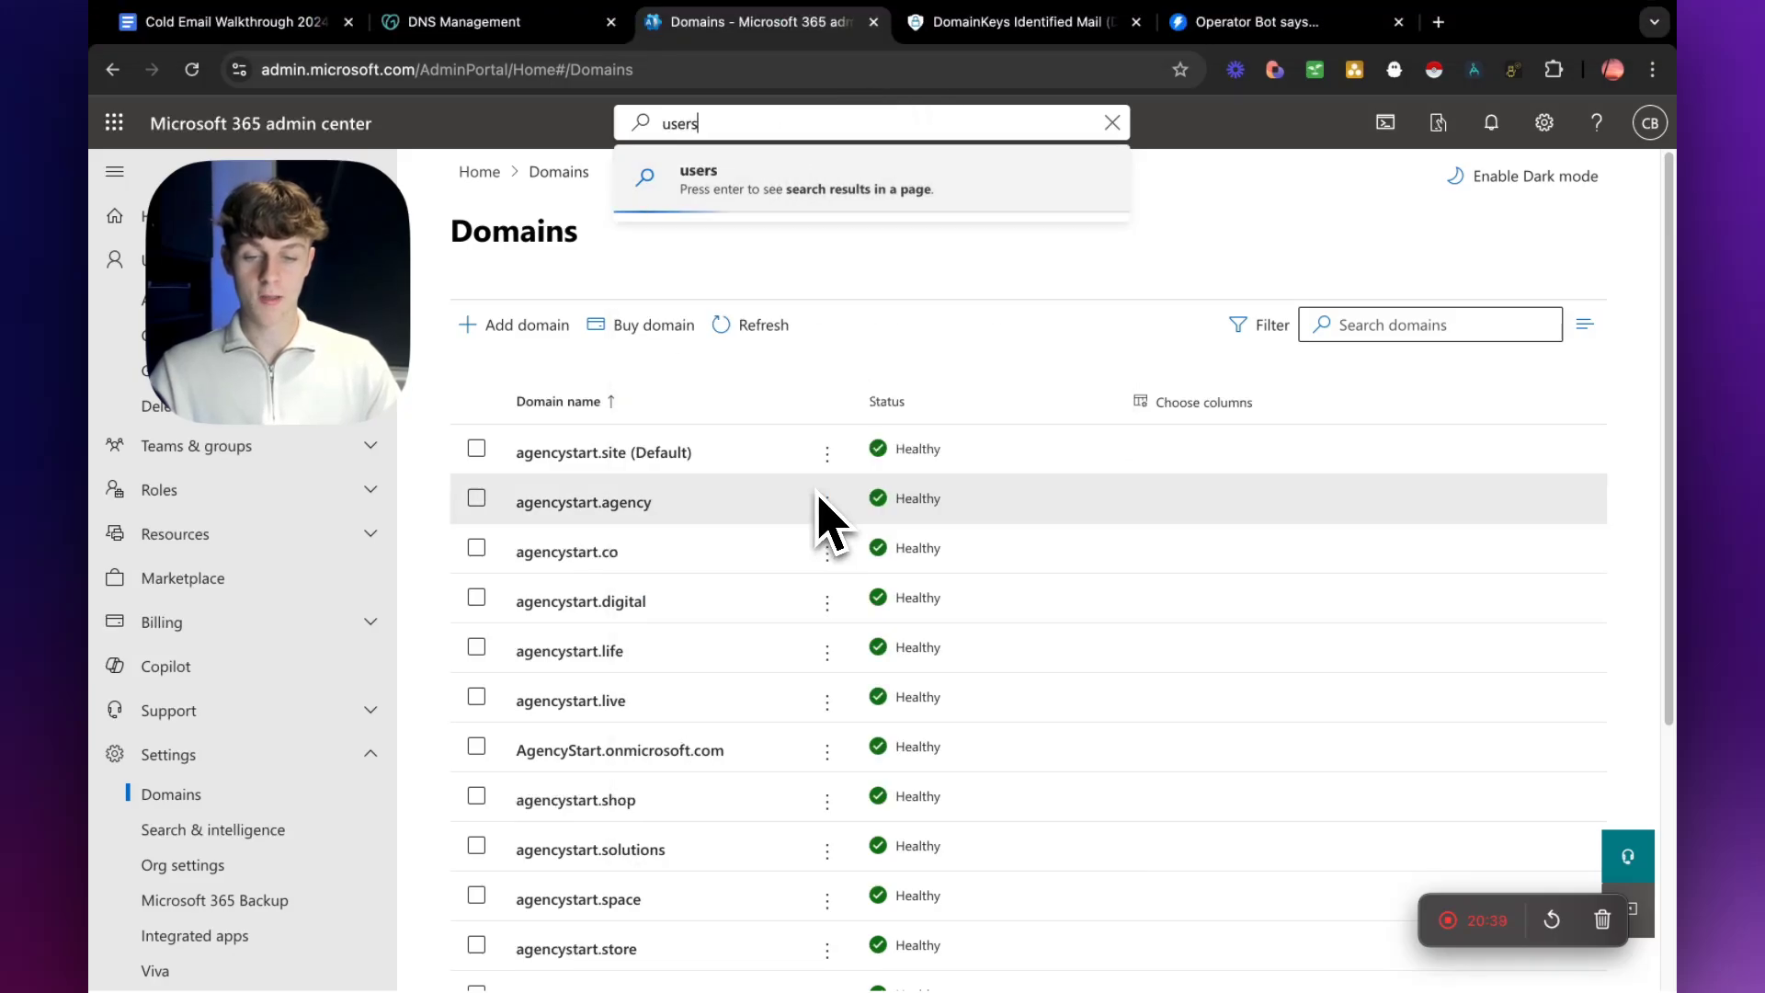
{"action": "left_click", "coordinate": [743, 313]}
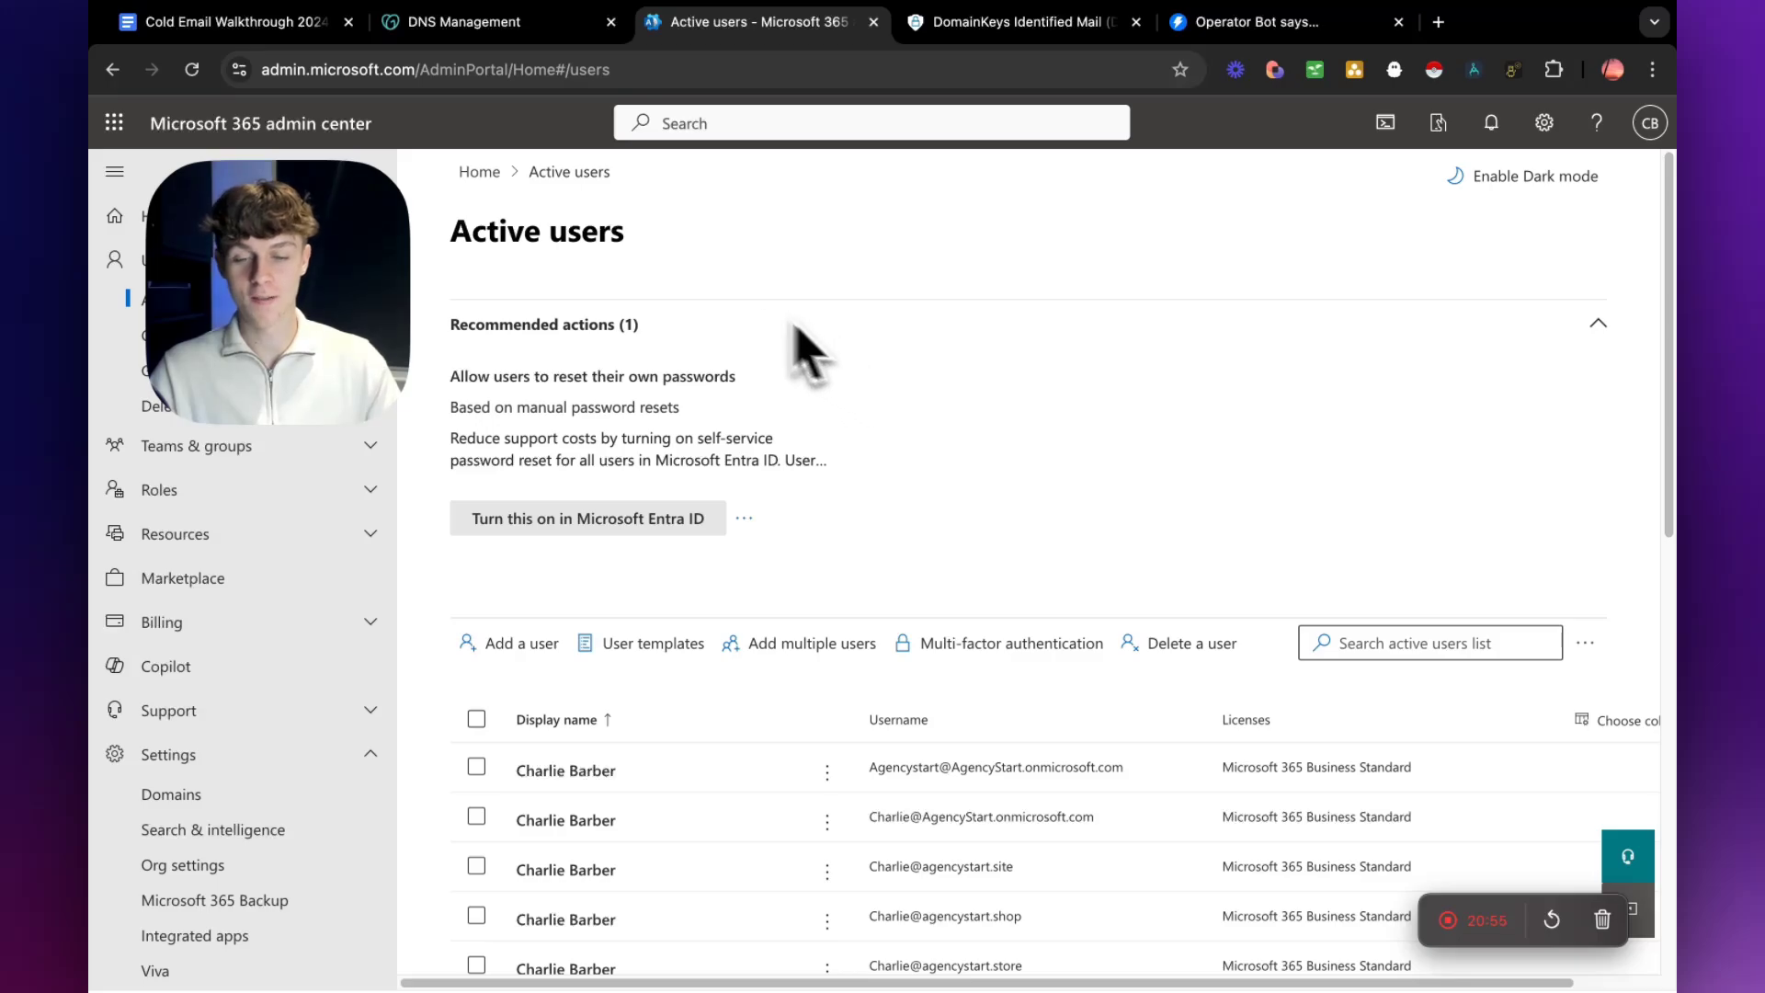
Start adding a user and fill in the person's first, last and display names.
{"action": "scroll", "coordinate": [685, 410], "scroll_direction": "down", "scroll_amount": 3}
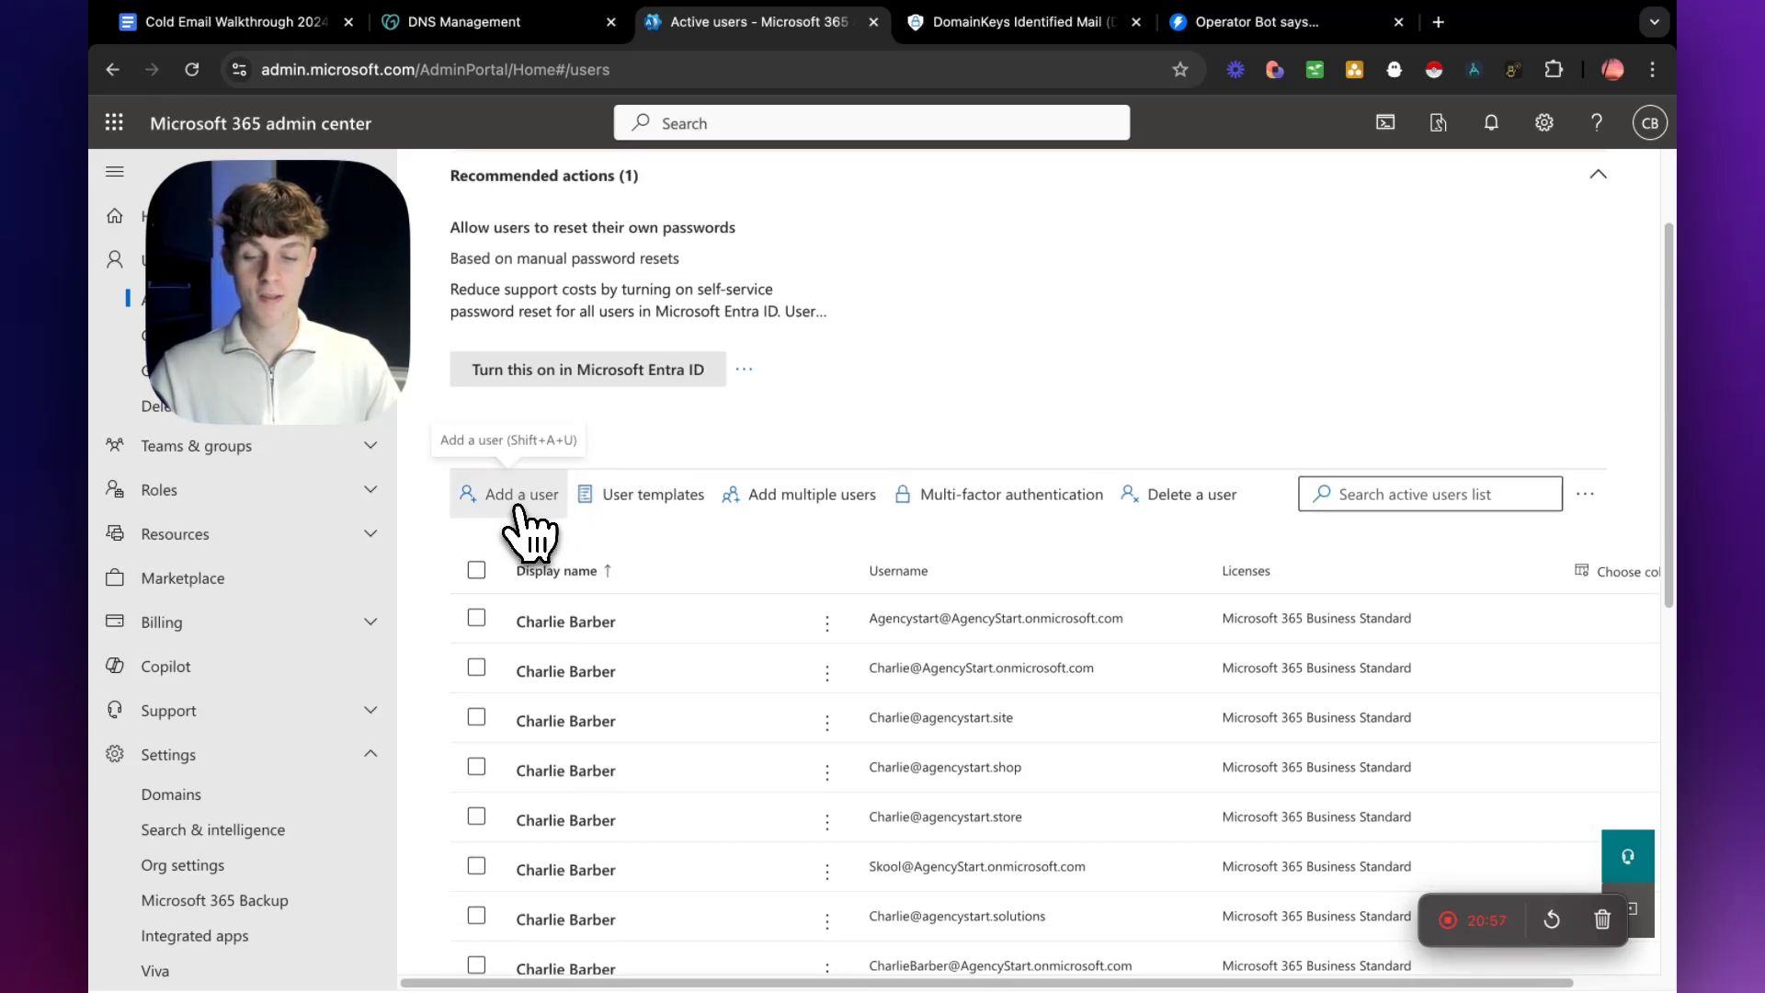
{"action": "left_click", "coordinate": [513, 497]}
{"action": "left_click", "coordinate": [952, 460]}
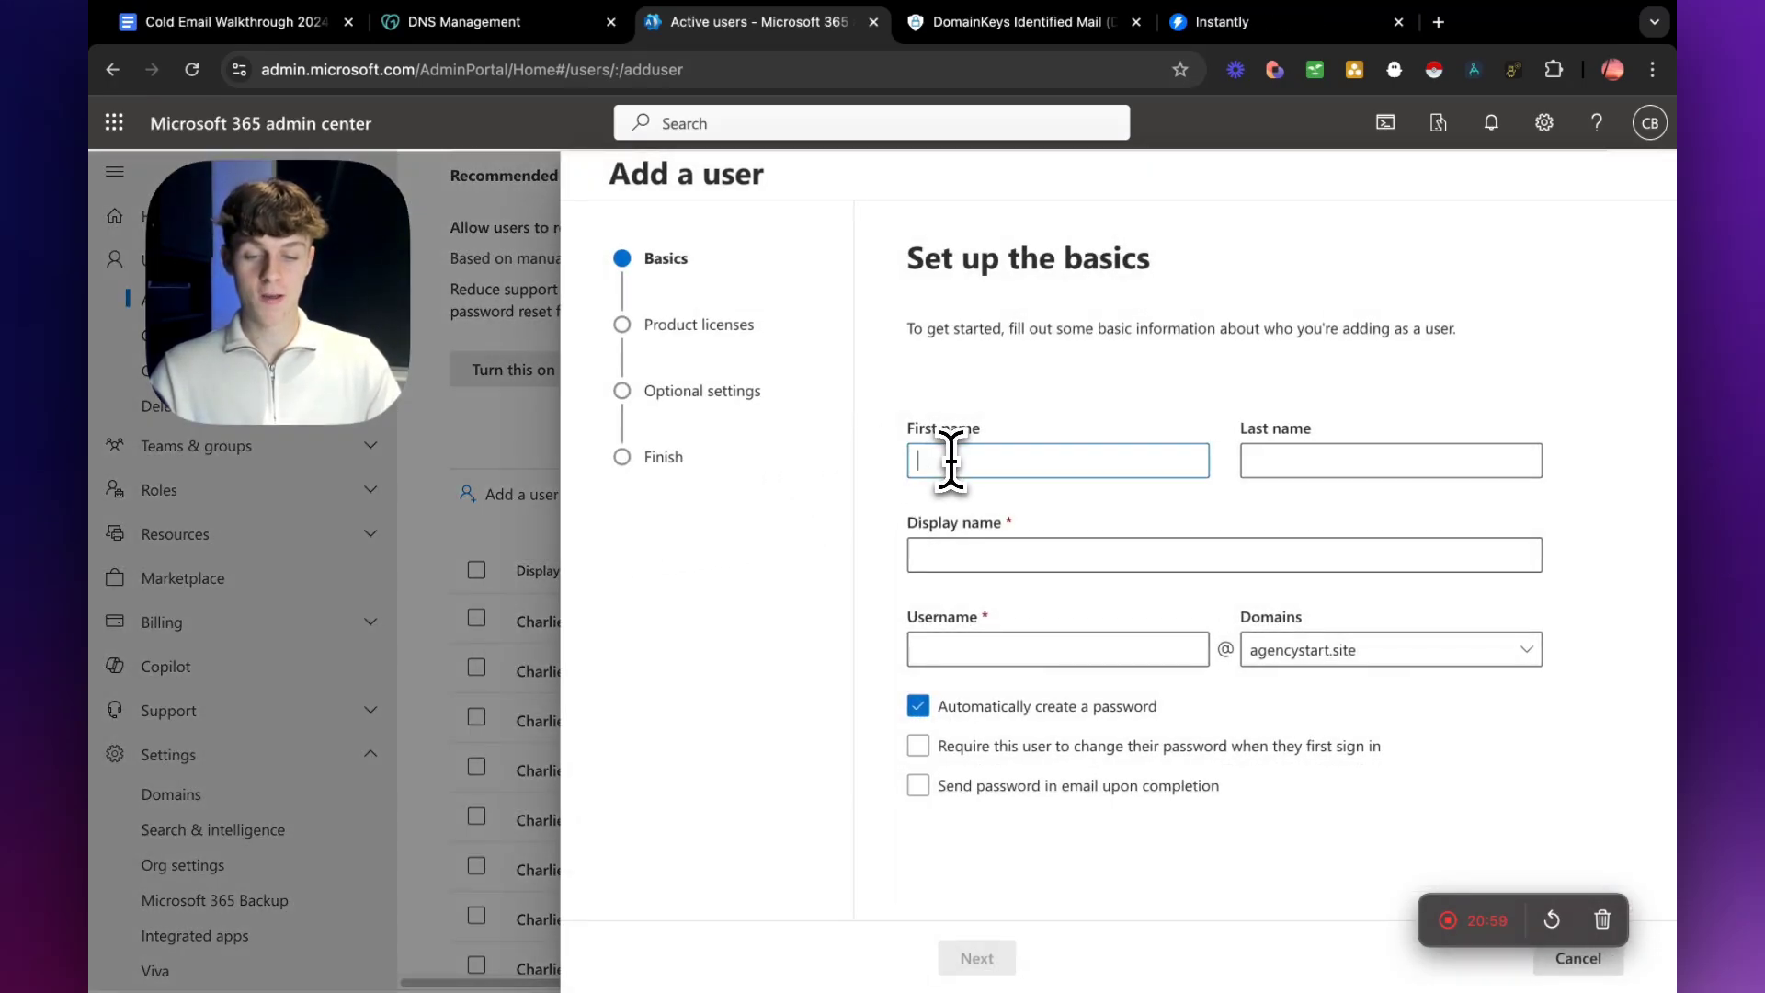
{"action": "type", "text": "Charlie"}
{"action": "left_click", "coordinate": [1267, 461]}
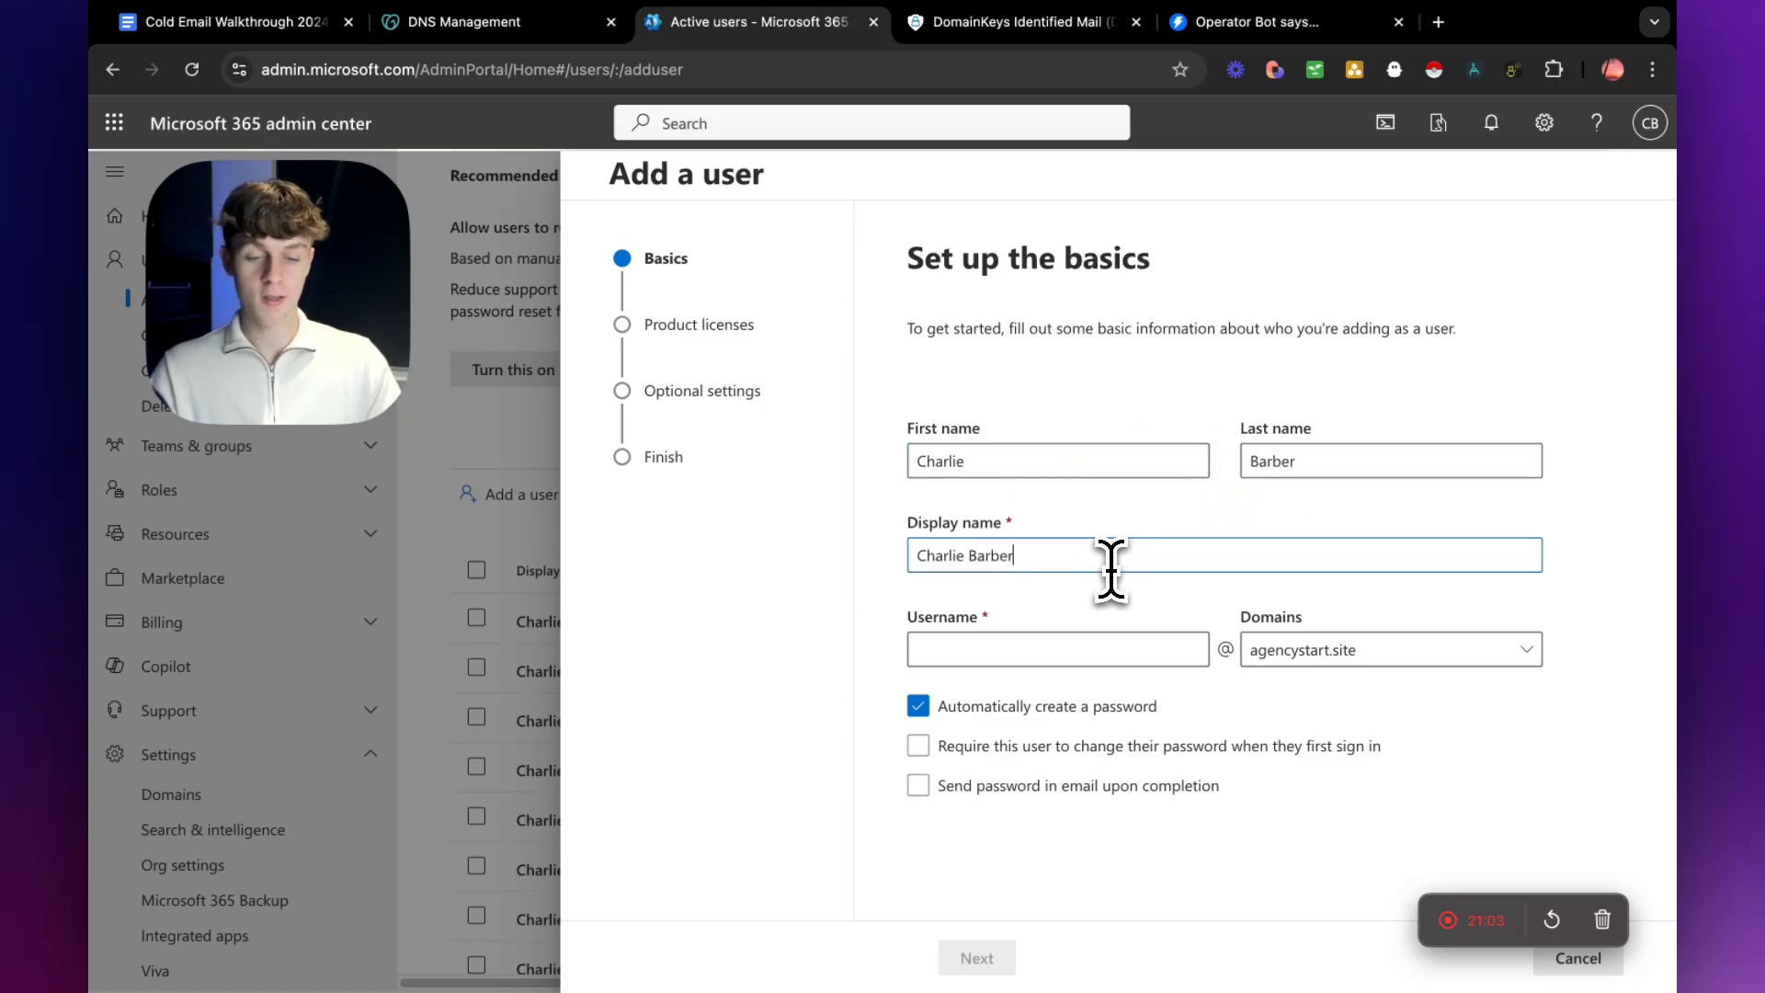
Enter the new user's username, choose the agencystart.co domain, and discard the new user.
{"action": "left_click", "coordinate": [1036, 649]}
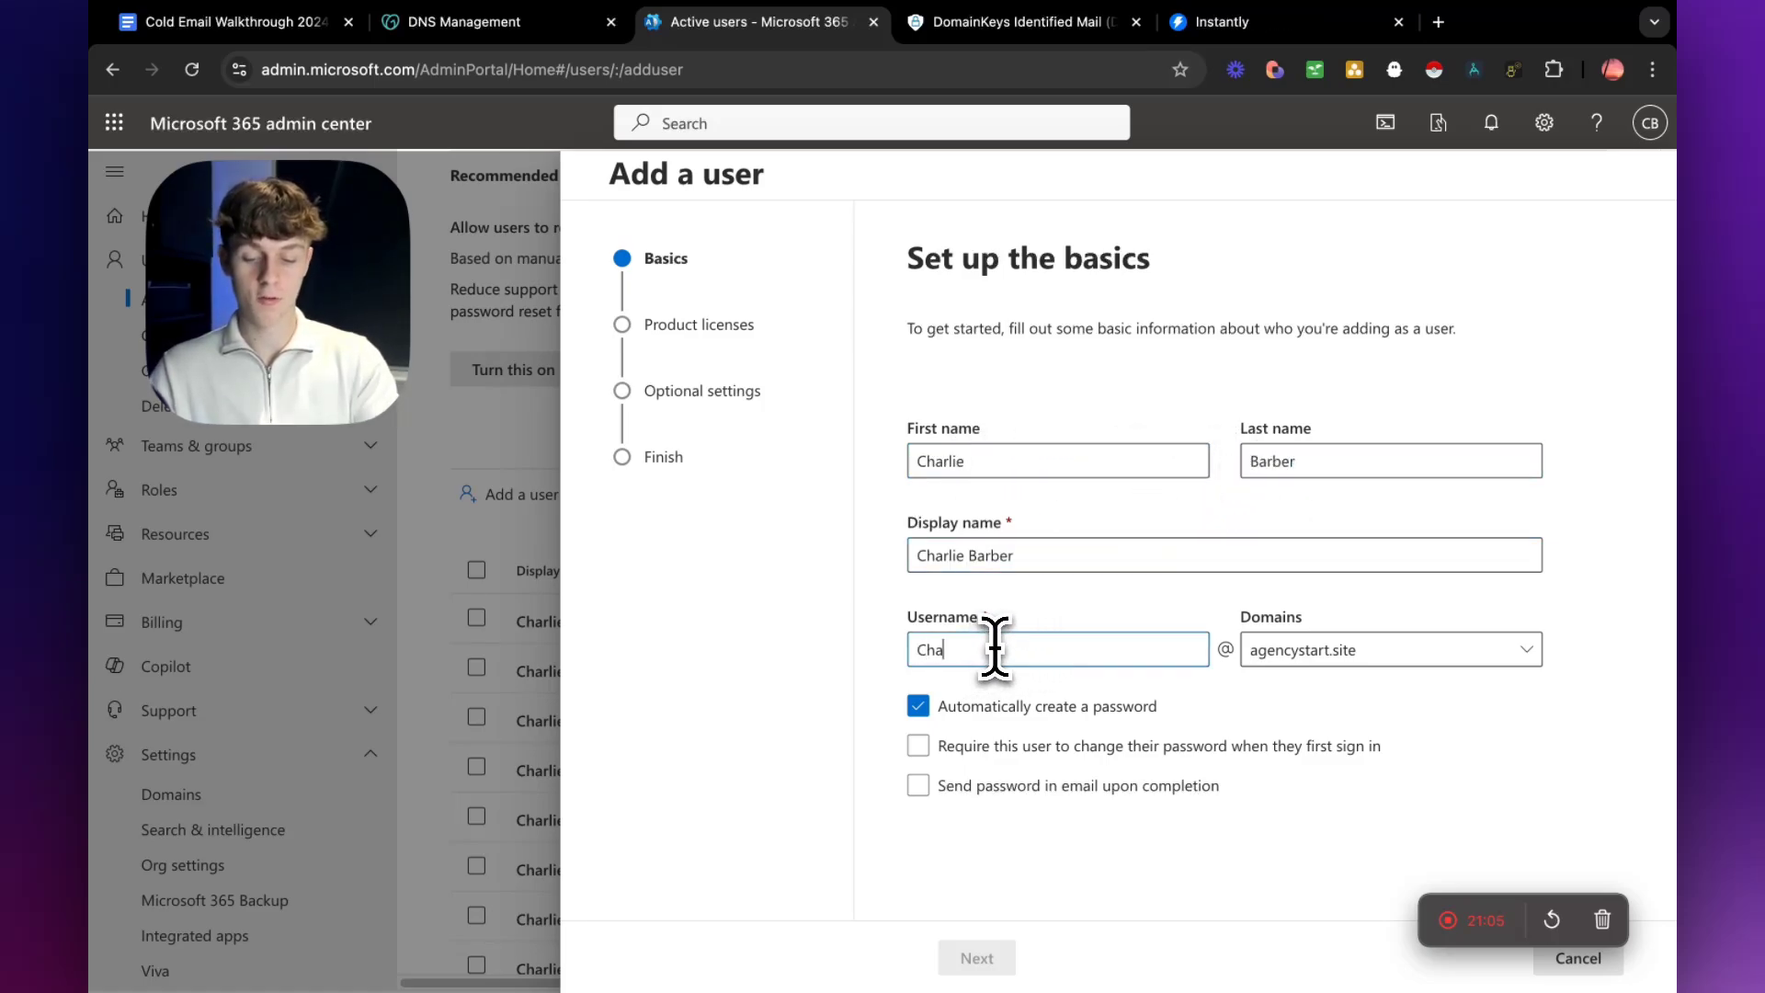
{"action": "left_click", "coordinate": [1292, 651]}
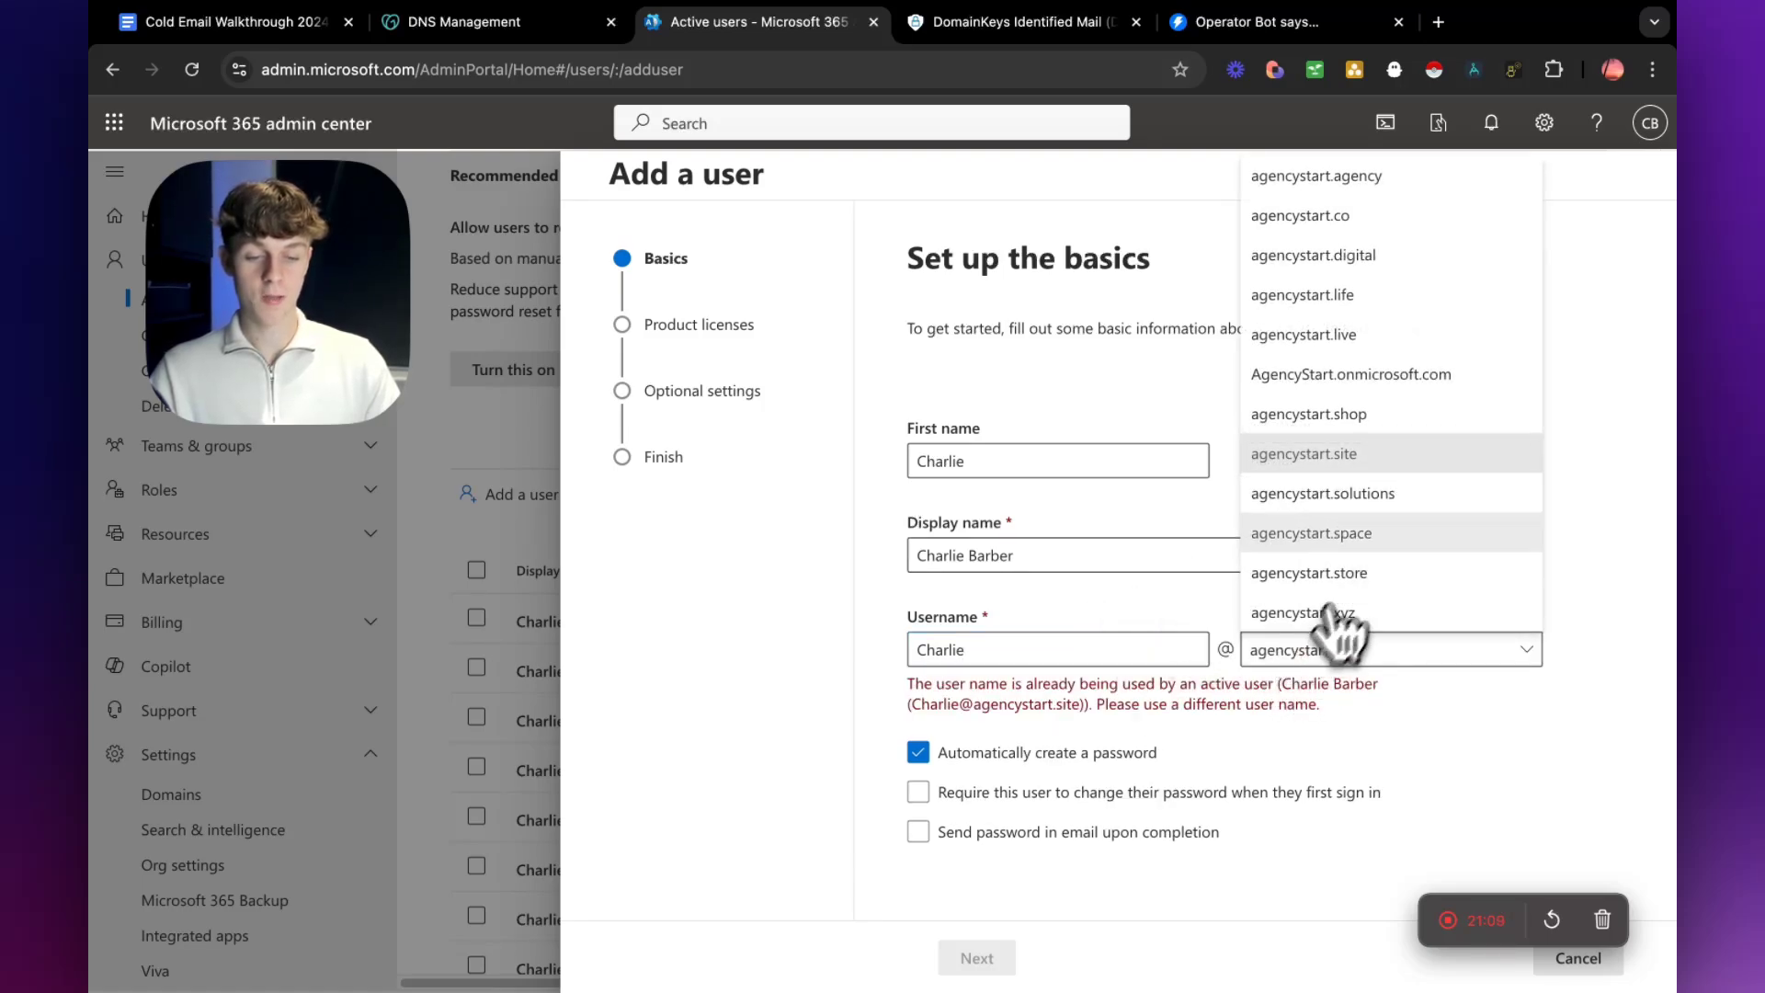
{"action": "left_click", "coordinate": [1338, 219]}
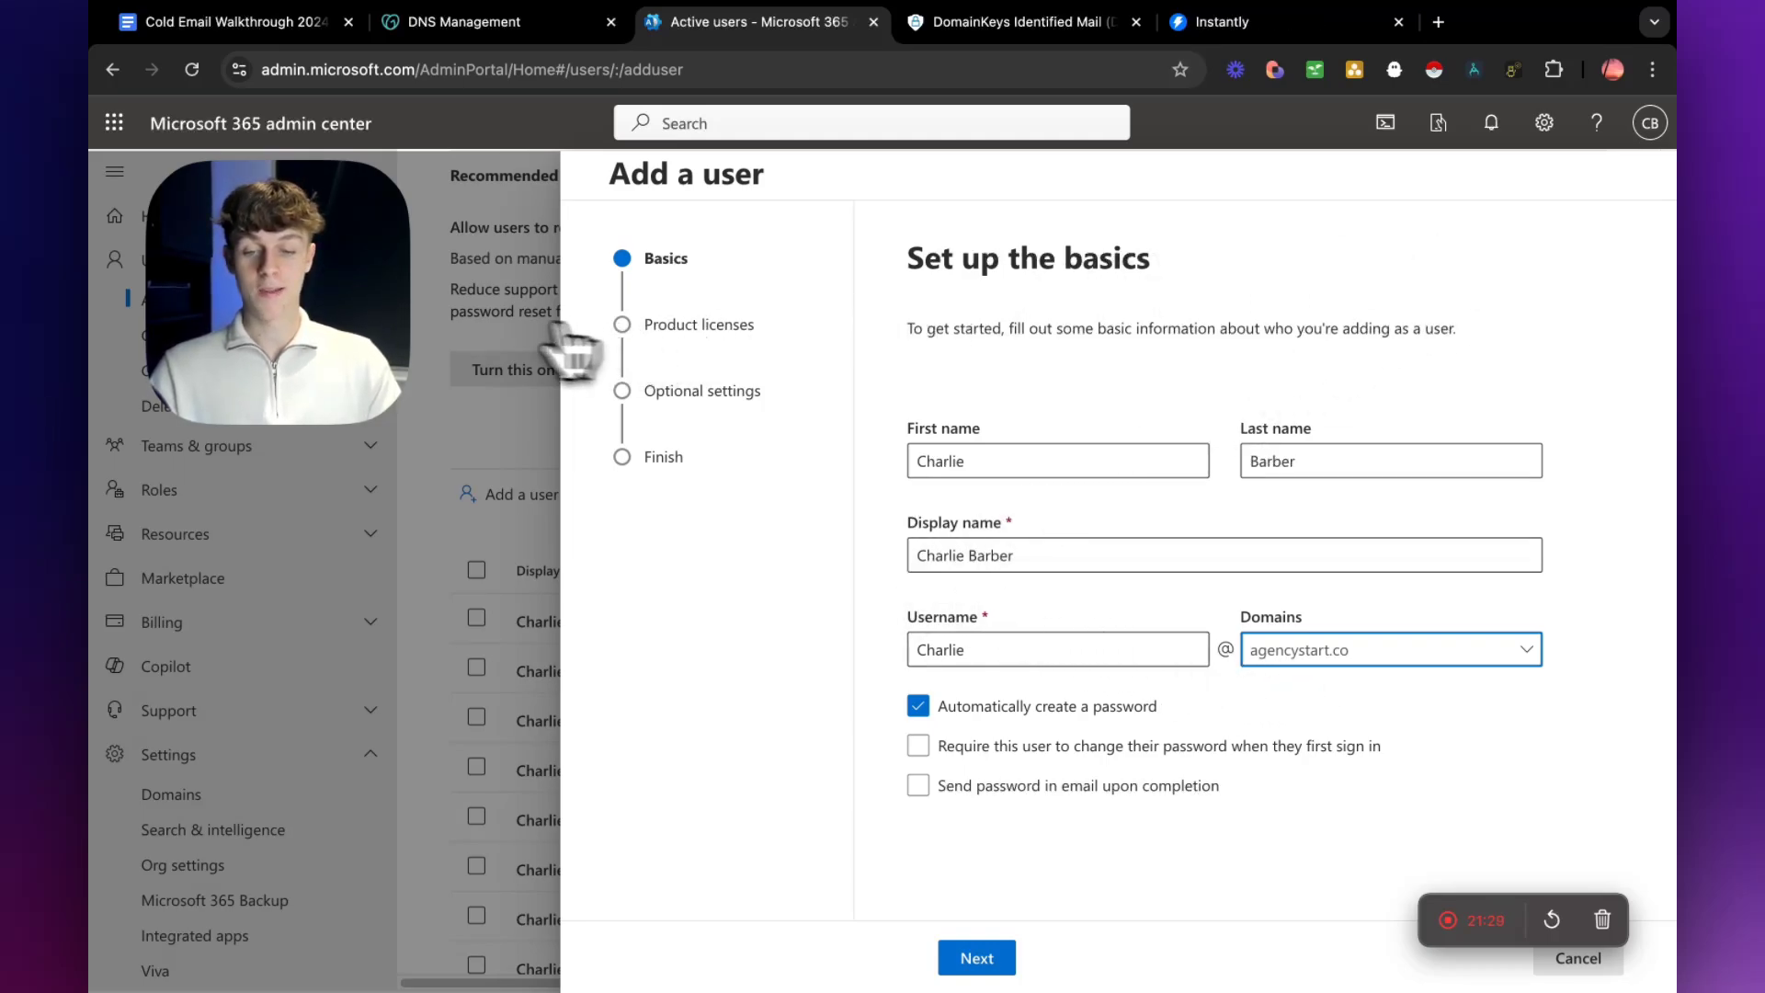
{"action": "left_click", "coordinate": [450, 285]}
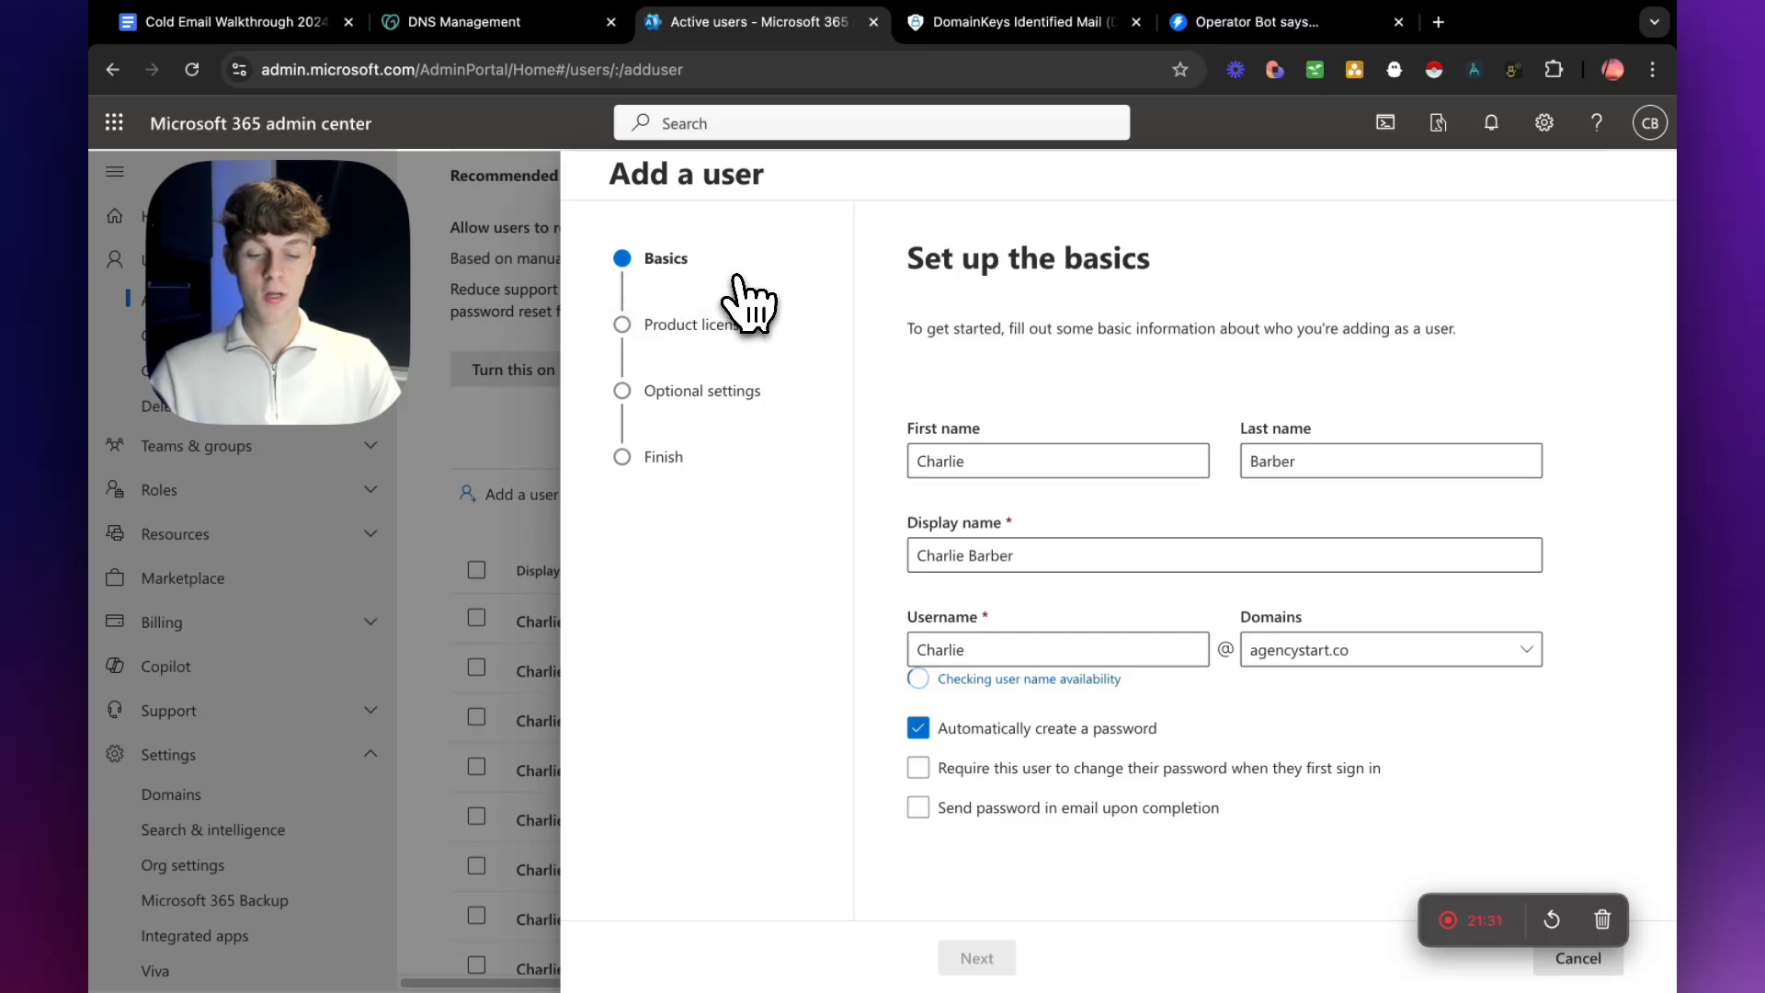
{"action": "left_click", "coordinate": [1578, 959]}
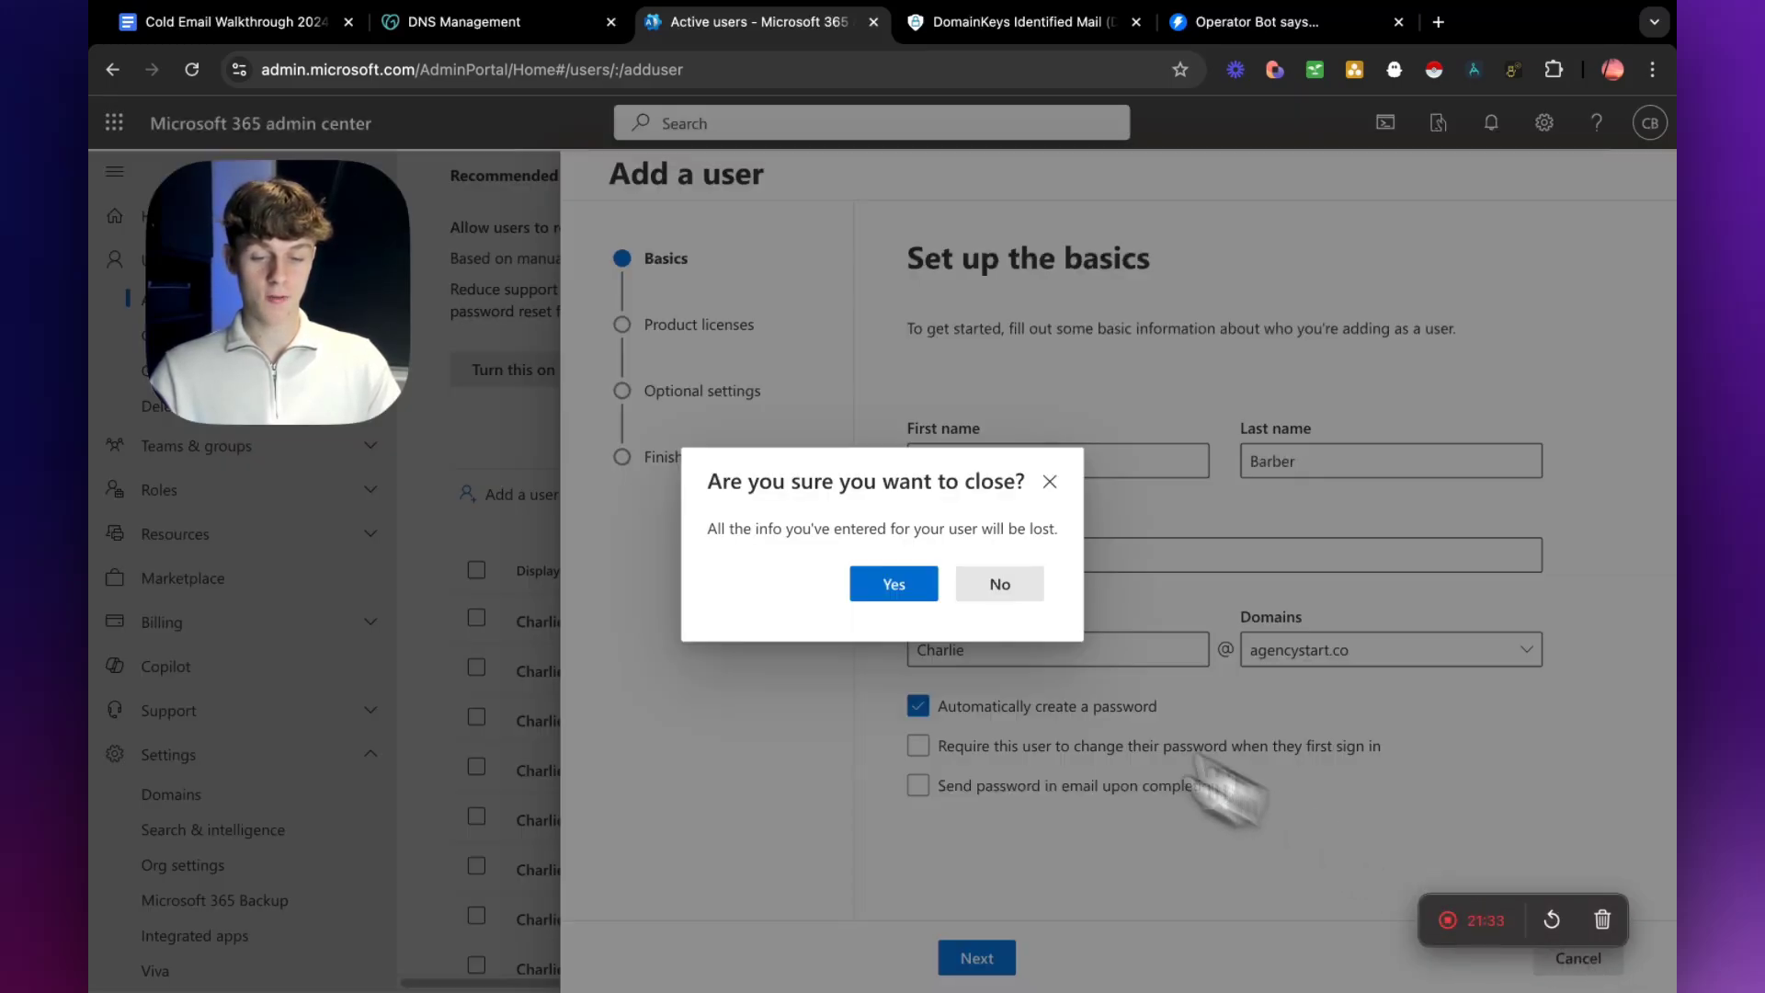
{"action": "left_click", "coordinate": [894, 588]}
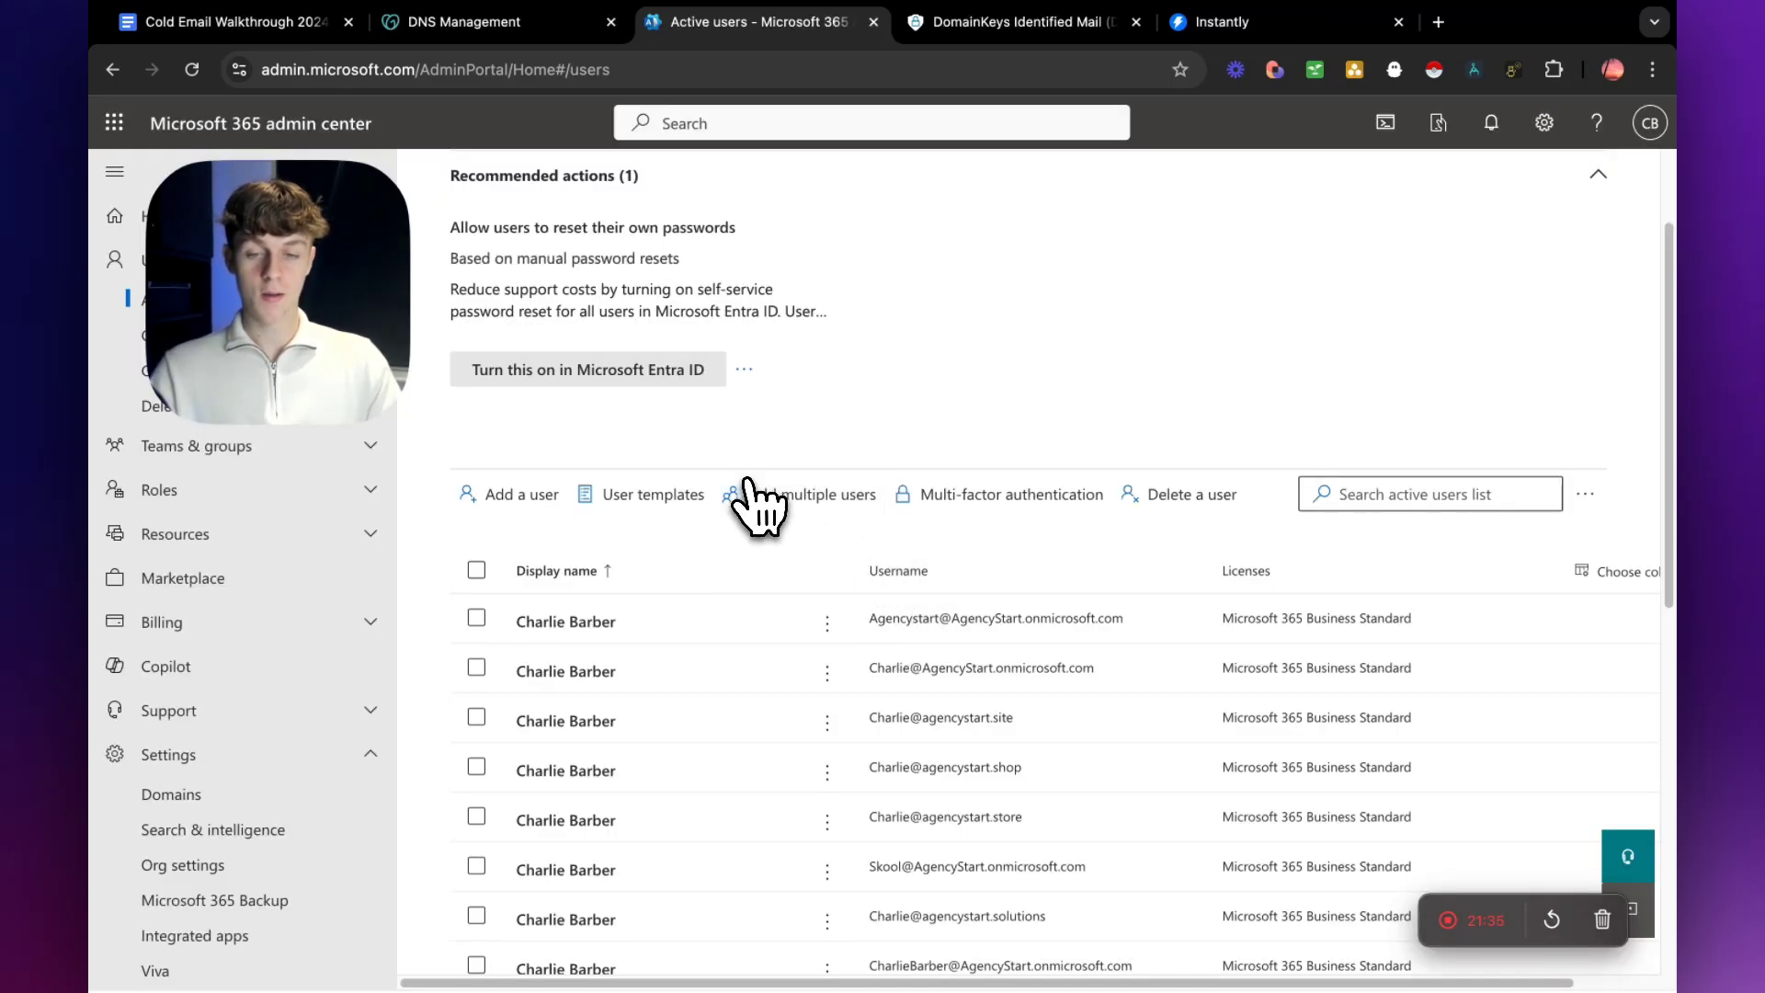
Search Google for dmarc generator in a new browser tab and open EasyDMARC's DMARC Record Generator.
{"action": "left_click", "coordinate": [1440, 24]}
{"action": "type", "text": "g"}
{"action": "key", "text": "Return"}
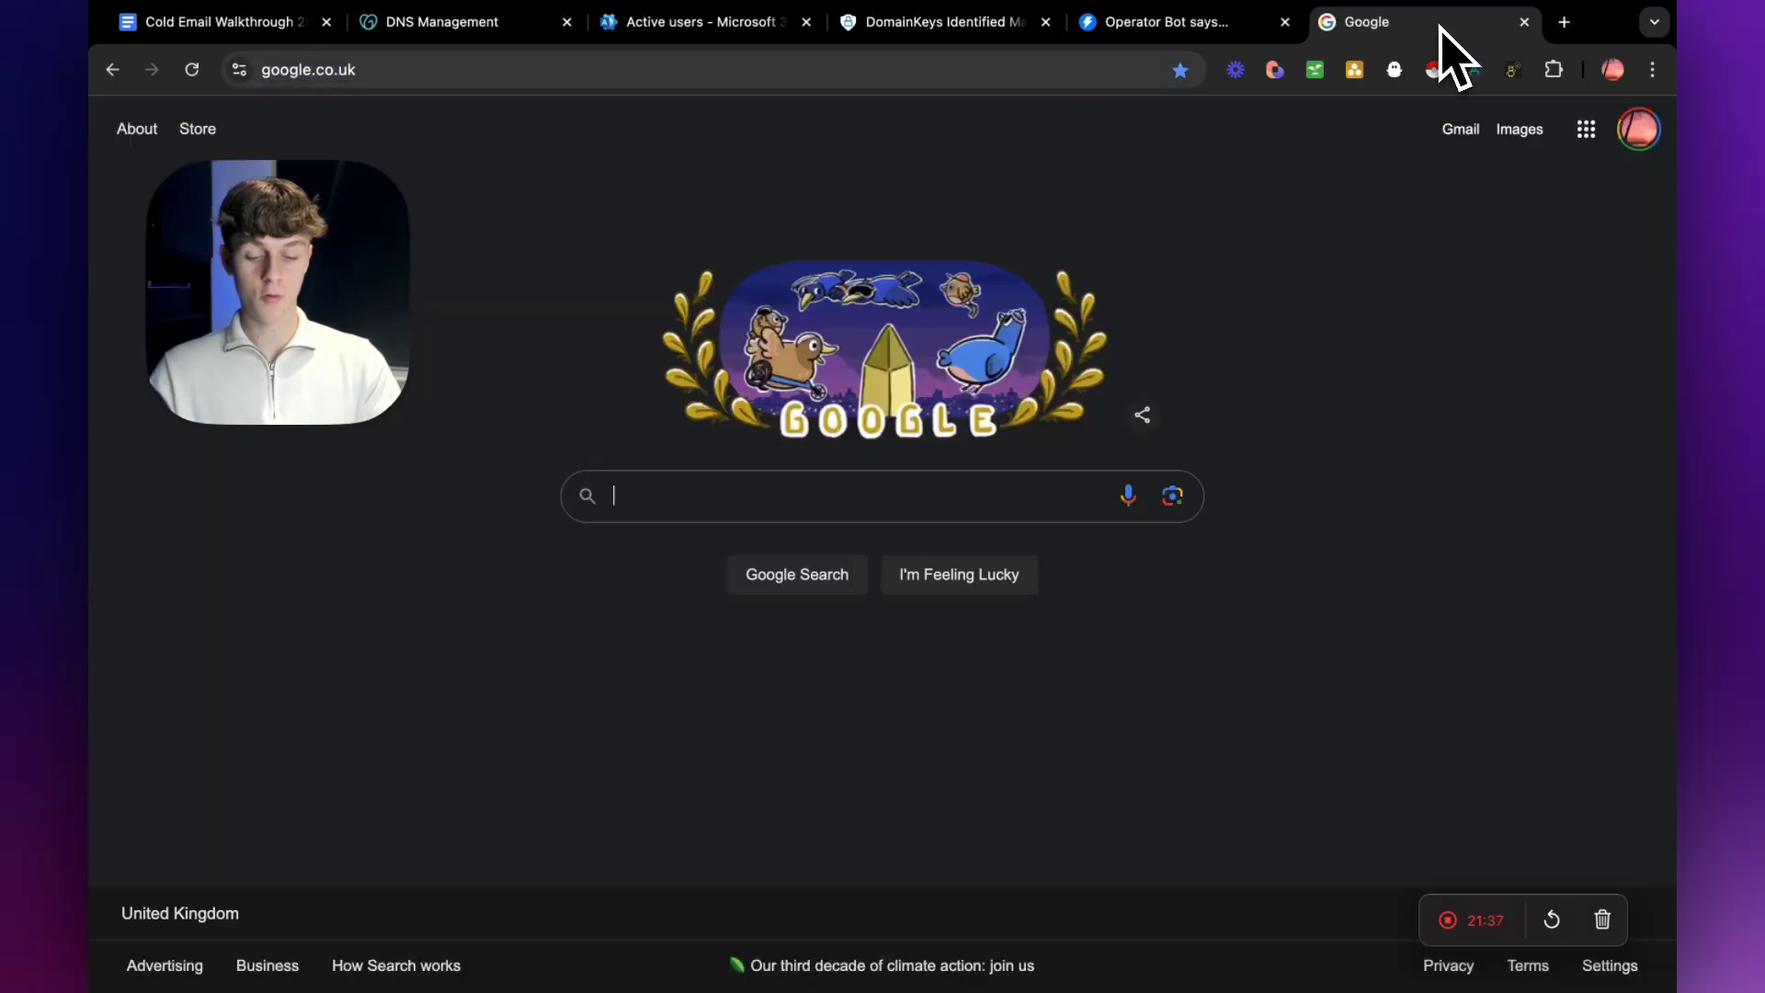
{"action": "type", "text": "dmarc"}
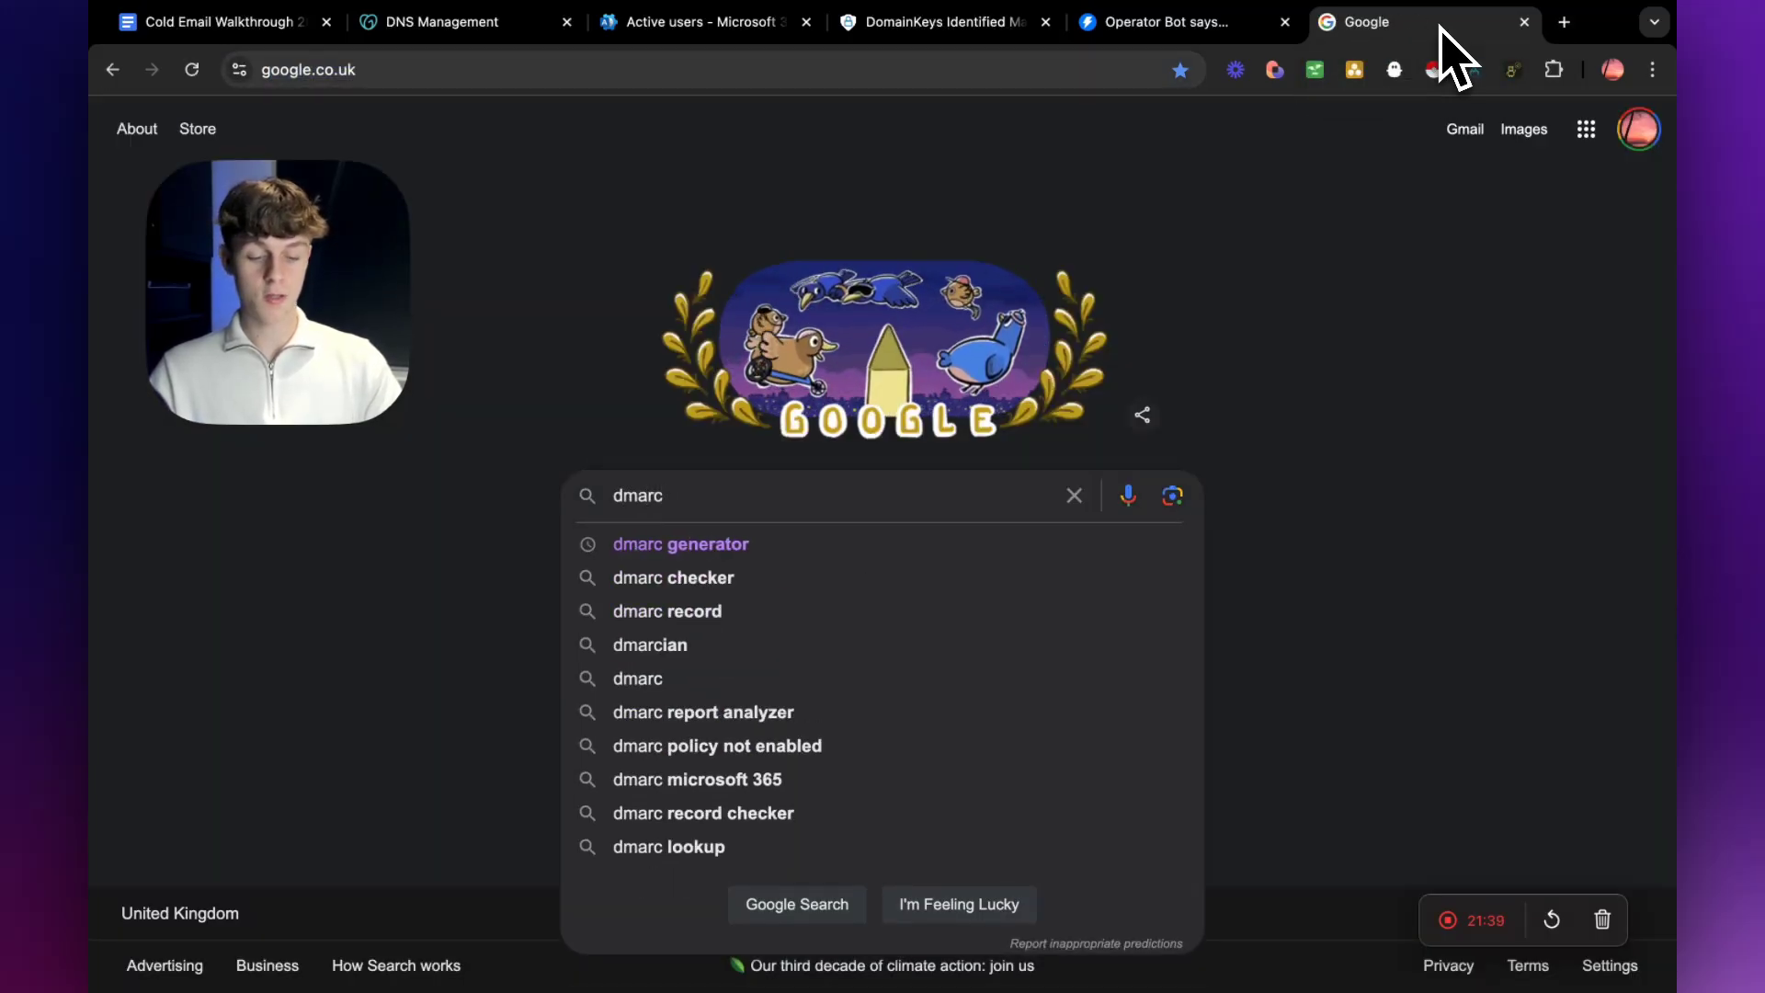
{"action": "key", "text": "Down"}
{"action": "key", "text": "Return"}
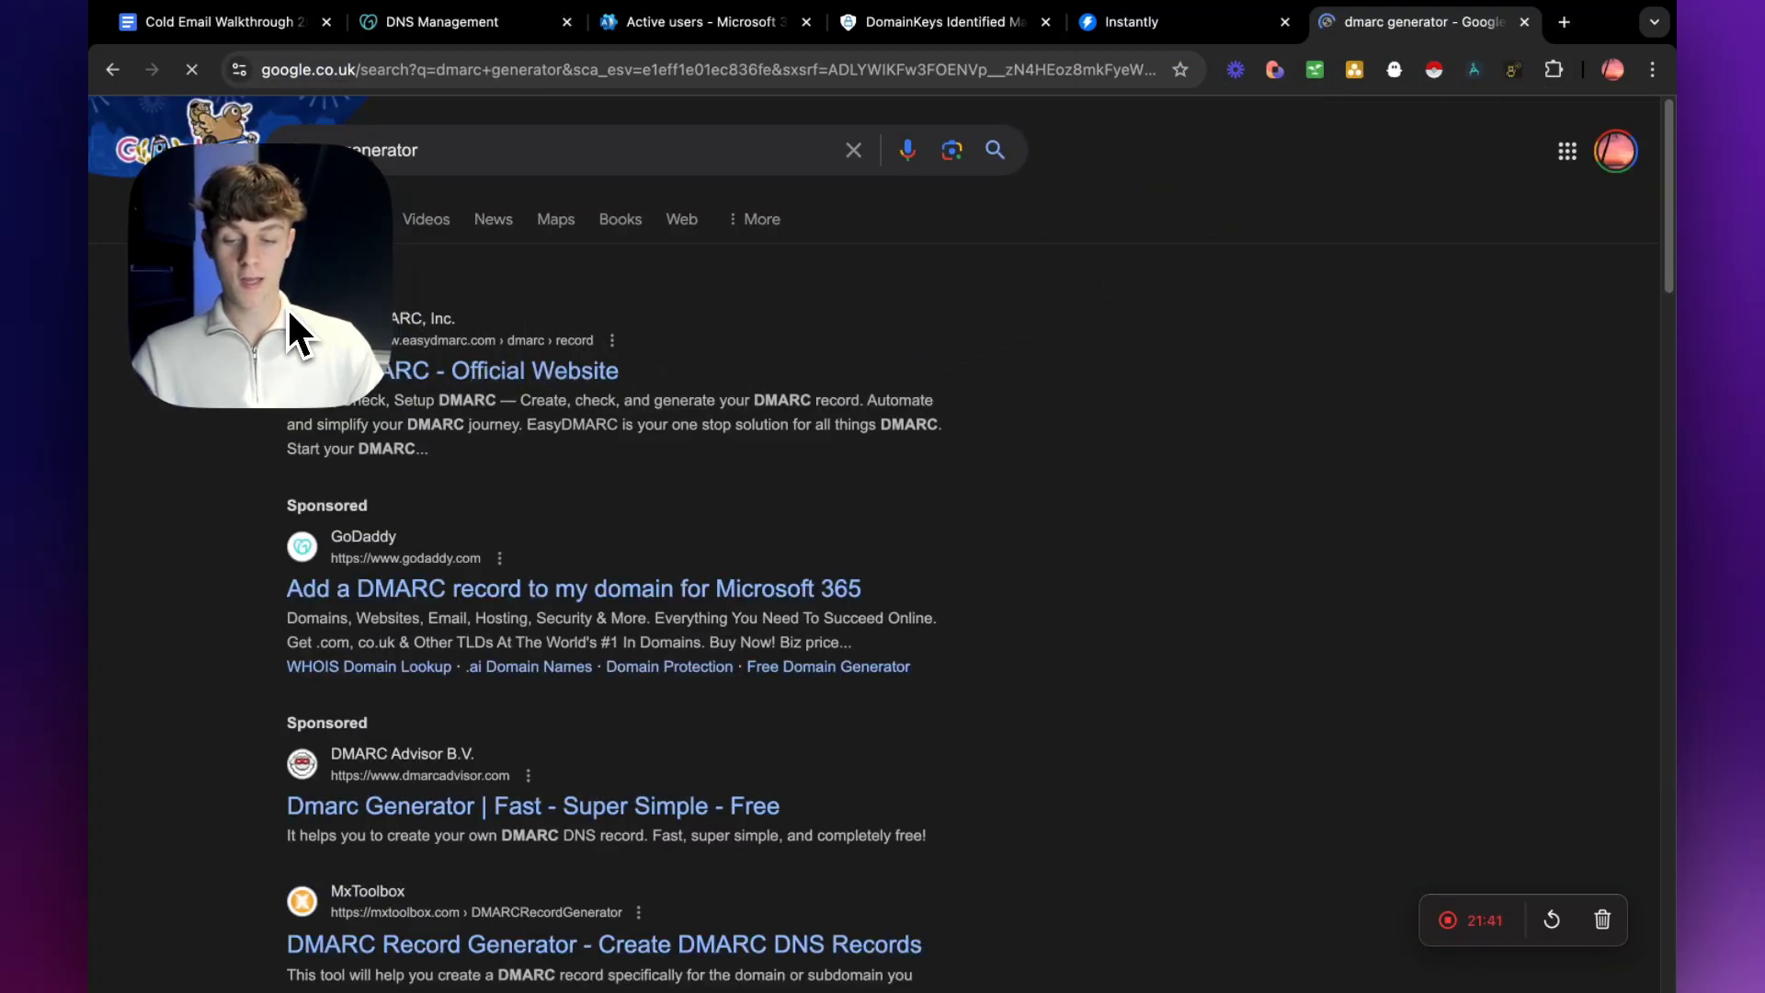
{"action": "scroll", "coordinate": [649, 501], "scroll_direction": "down", "scroll_amount": 3}
{"action": "scroll", "coordinate": [659, 533], "scroll_direction": "down", "scroll_amount": 2}
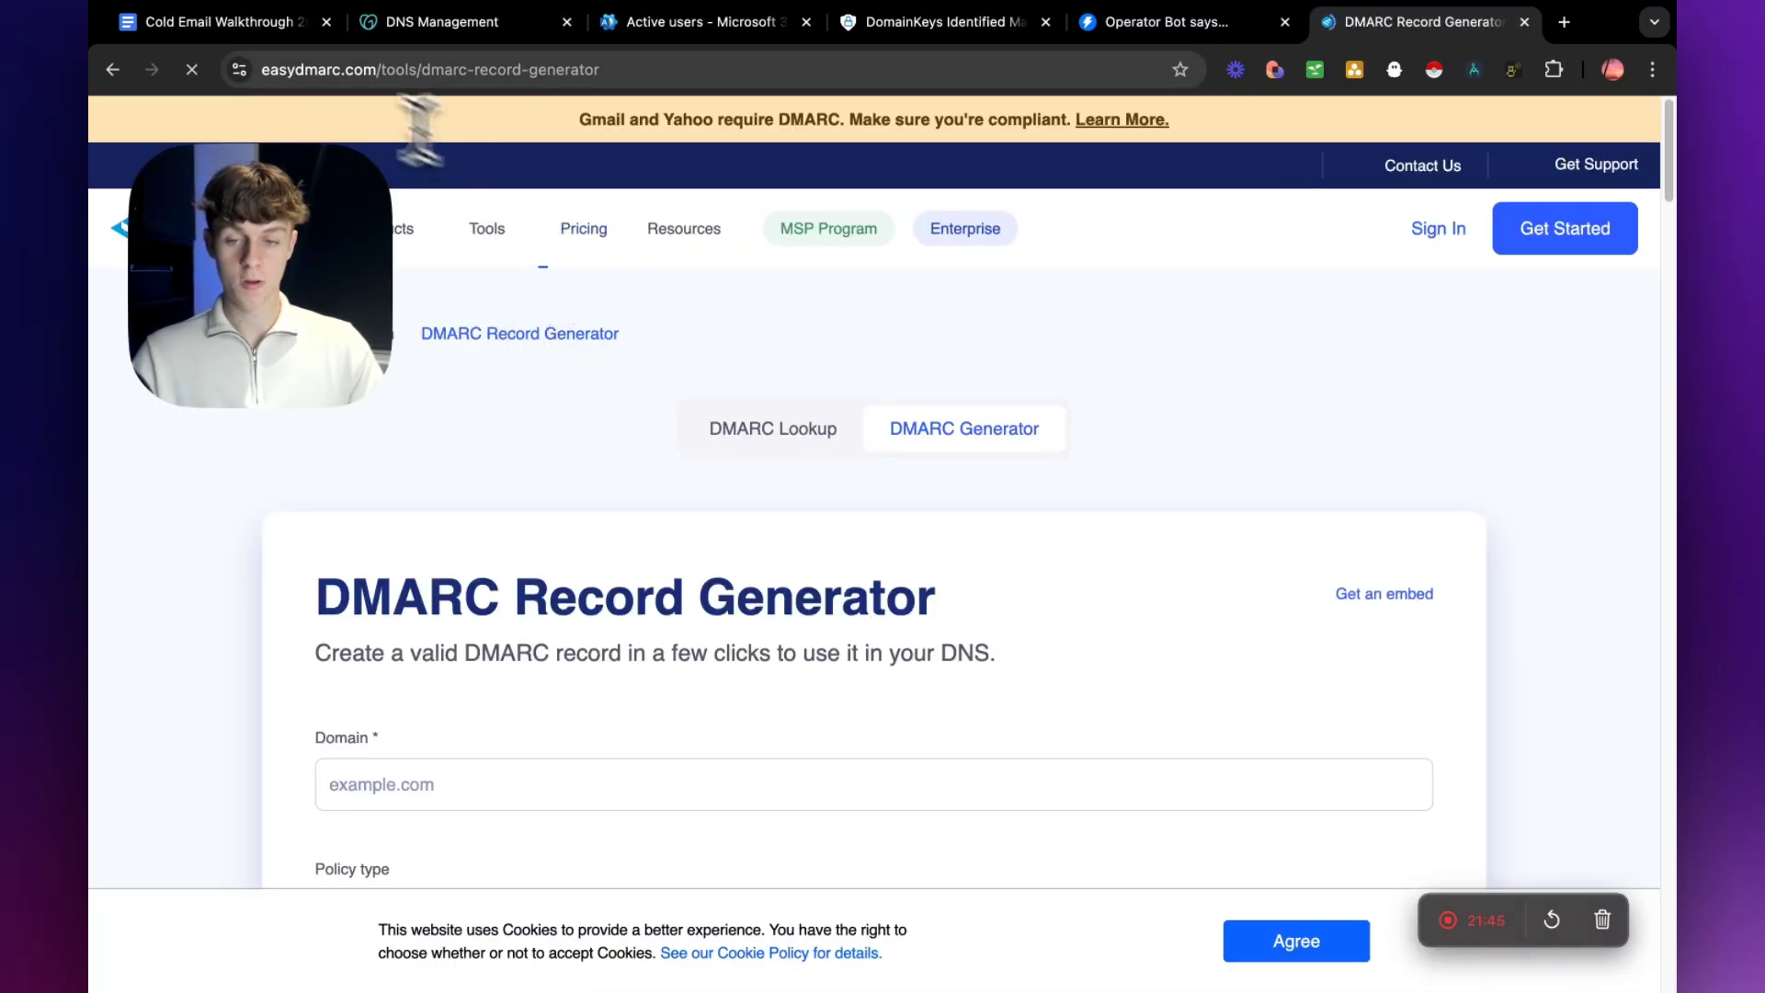
{"action": "left_click", "coordinate": [354, 69]}
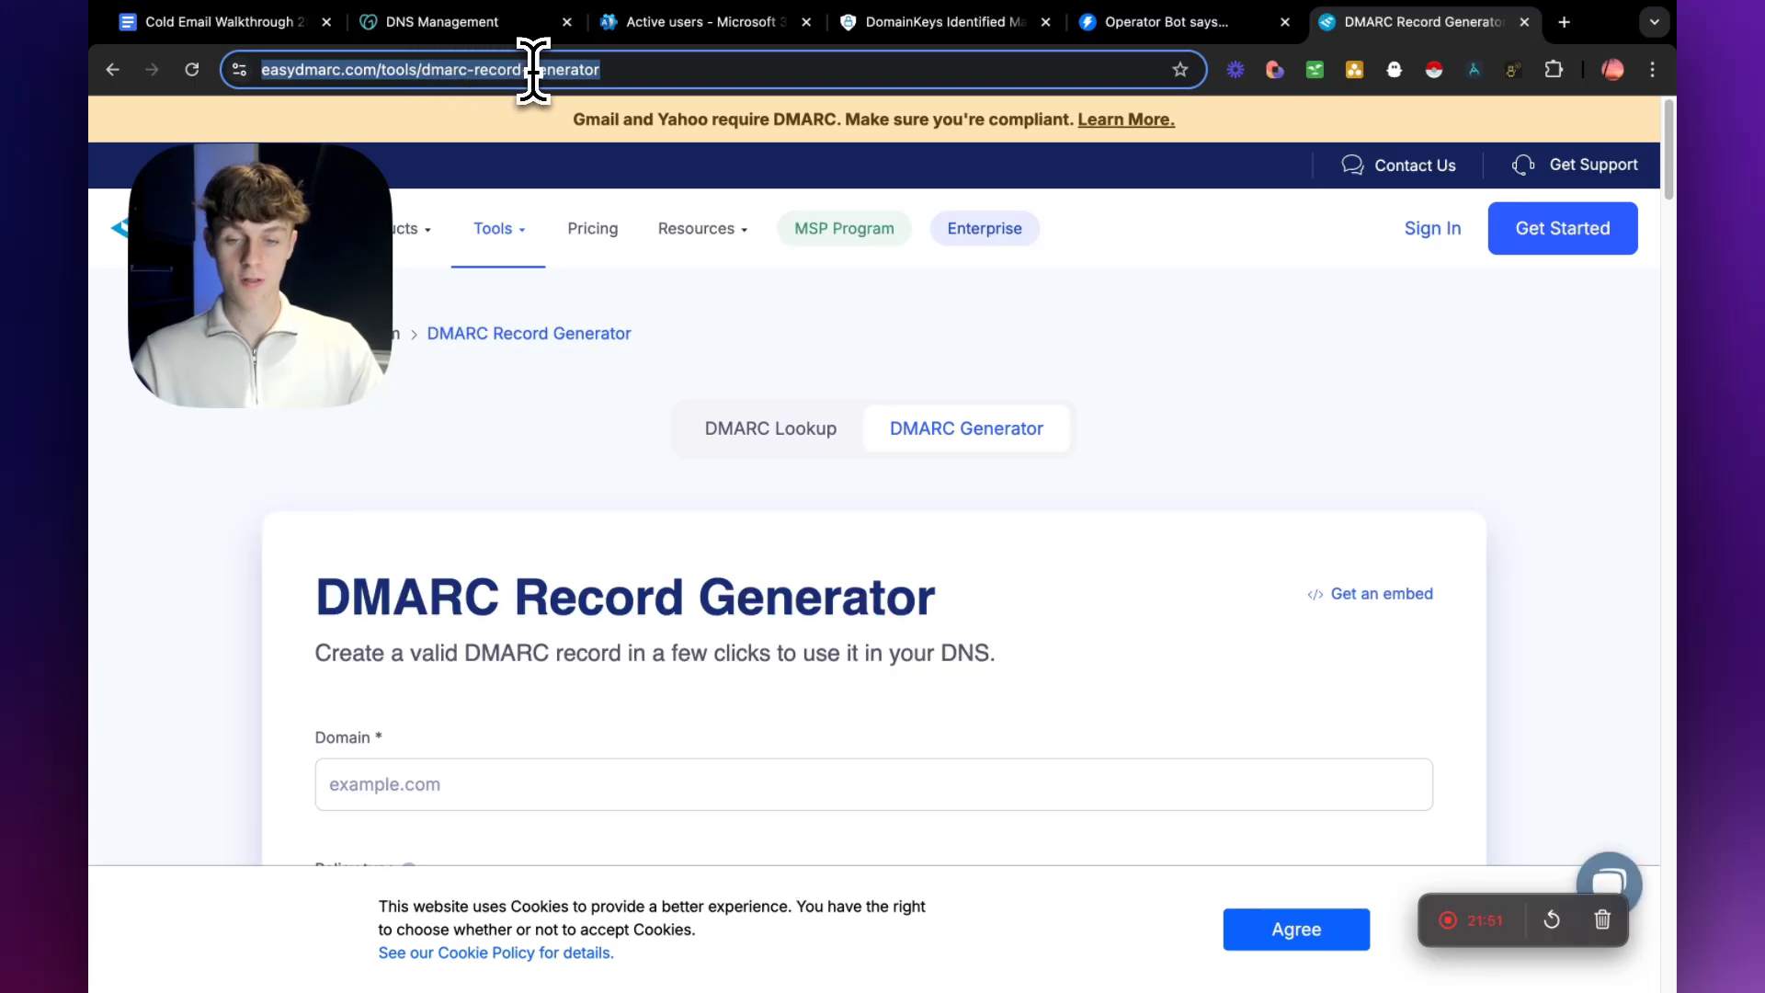
{"action": "mouse_move", "coordinate": [648, 184]}
{"action": "left_click", "coordinate": [229, 548]}
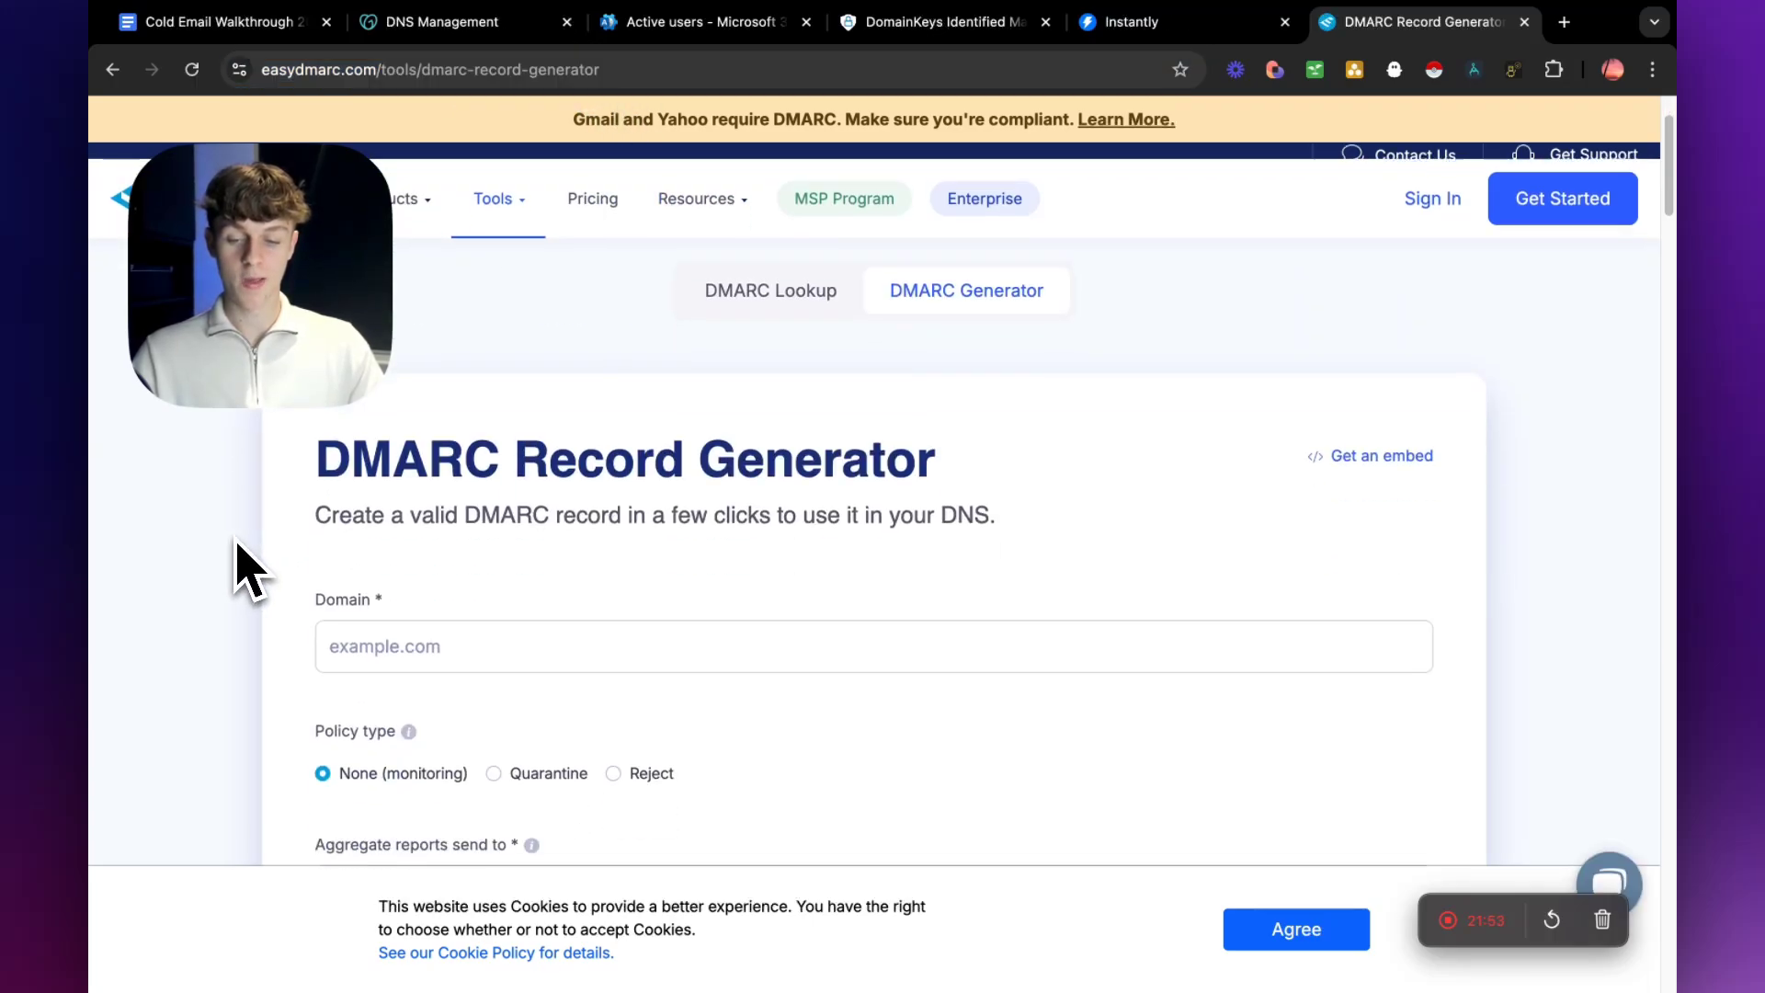
Set the domain in the DMARC Record Generator to agencystart.co.
{"action": "scroll", "coordinate": [245, 564], "scroll_direction": "down", "scroll_amount": 1}
{"action": "left_click", "coordinate": [433, 648]}
{"action": "type", "text": "agency"}
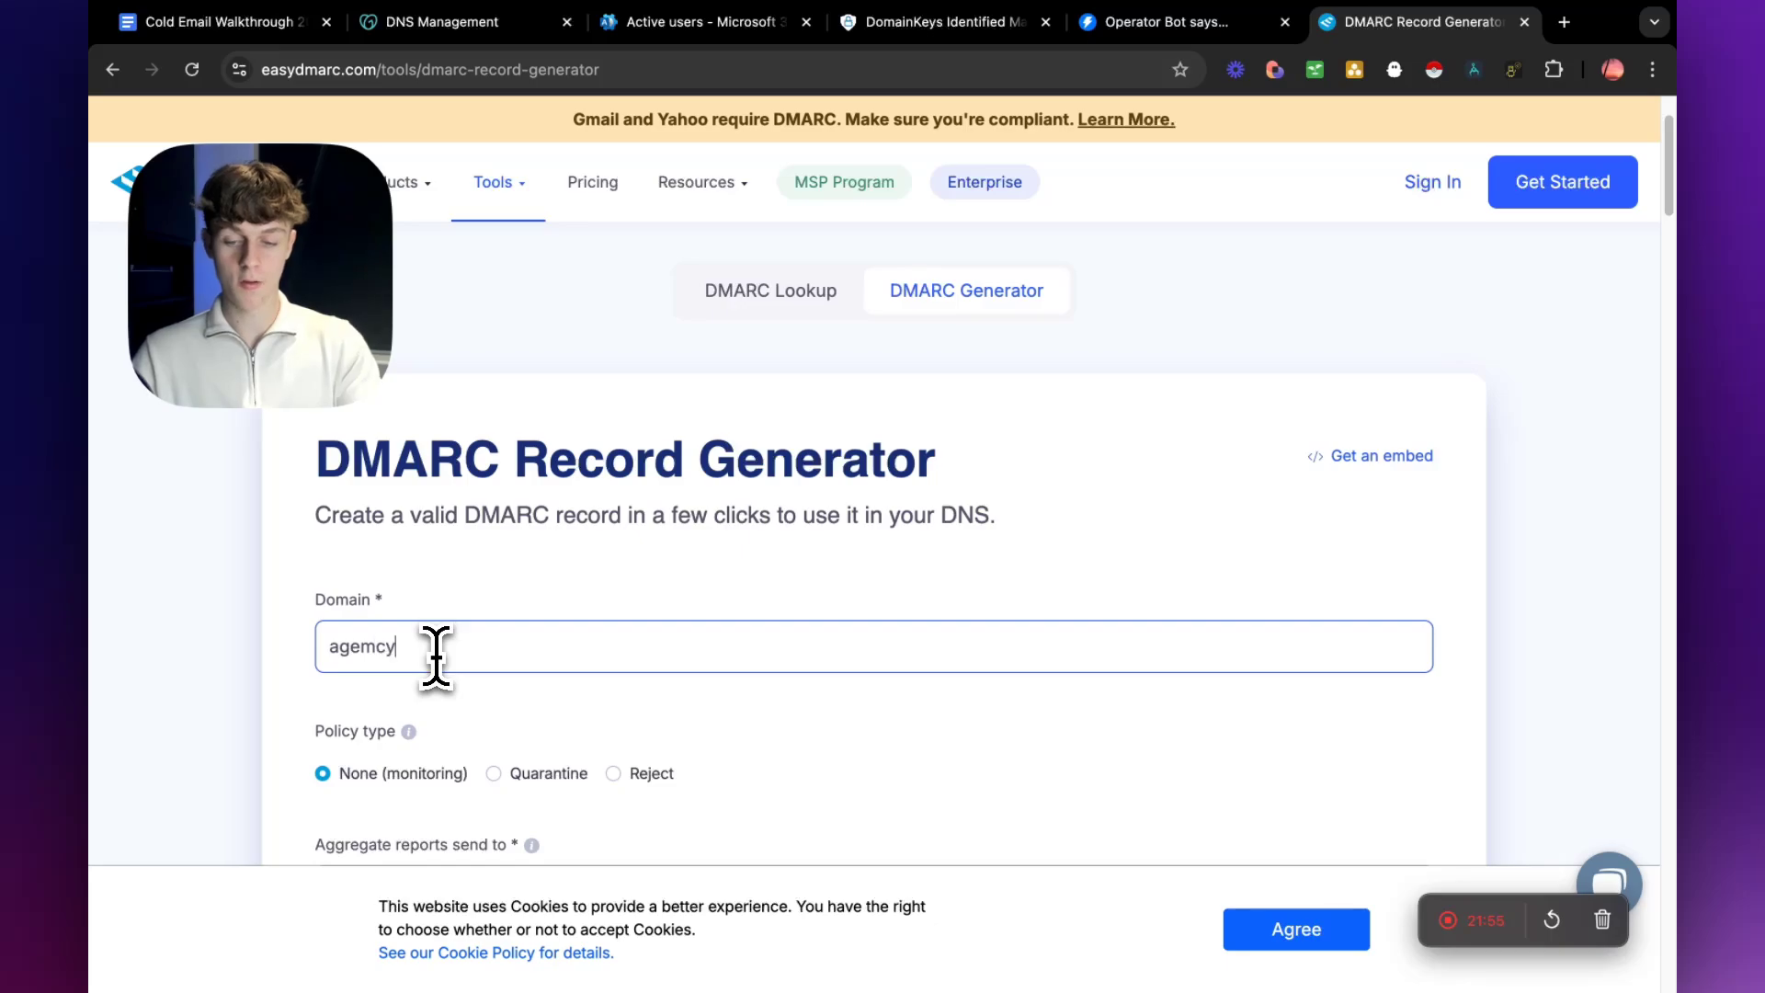
{"action": "key", "text": "BackSpace"}
{"action": "key", "text": "BackSpace"}
{"action": "key", "text": "BackSpace"}
{"action": "type", "text": "ncystart"}
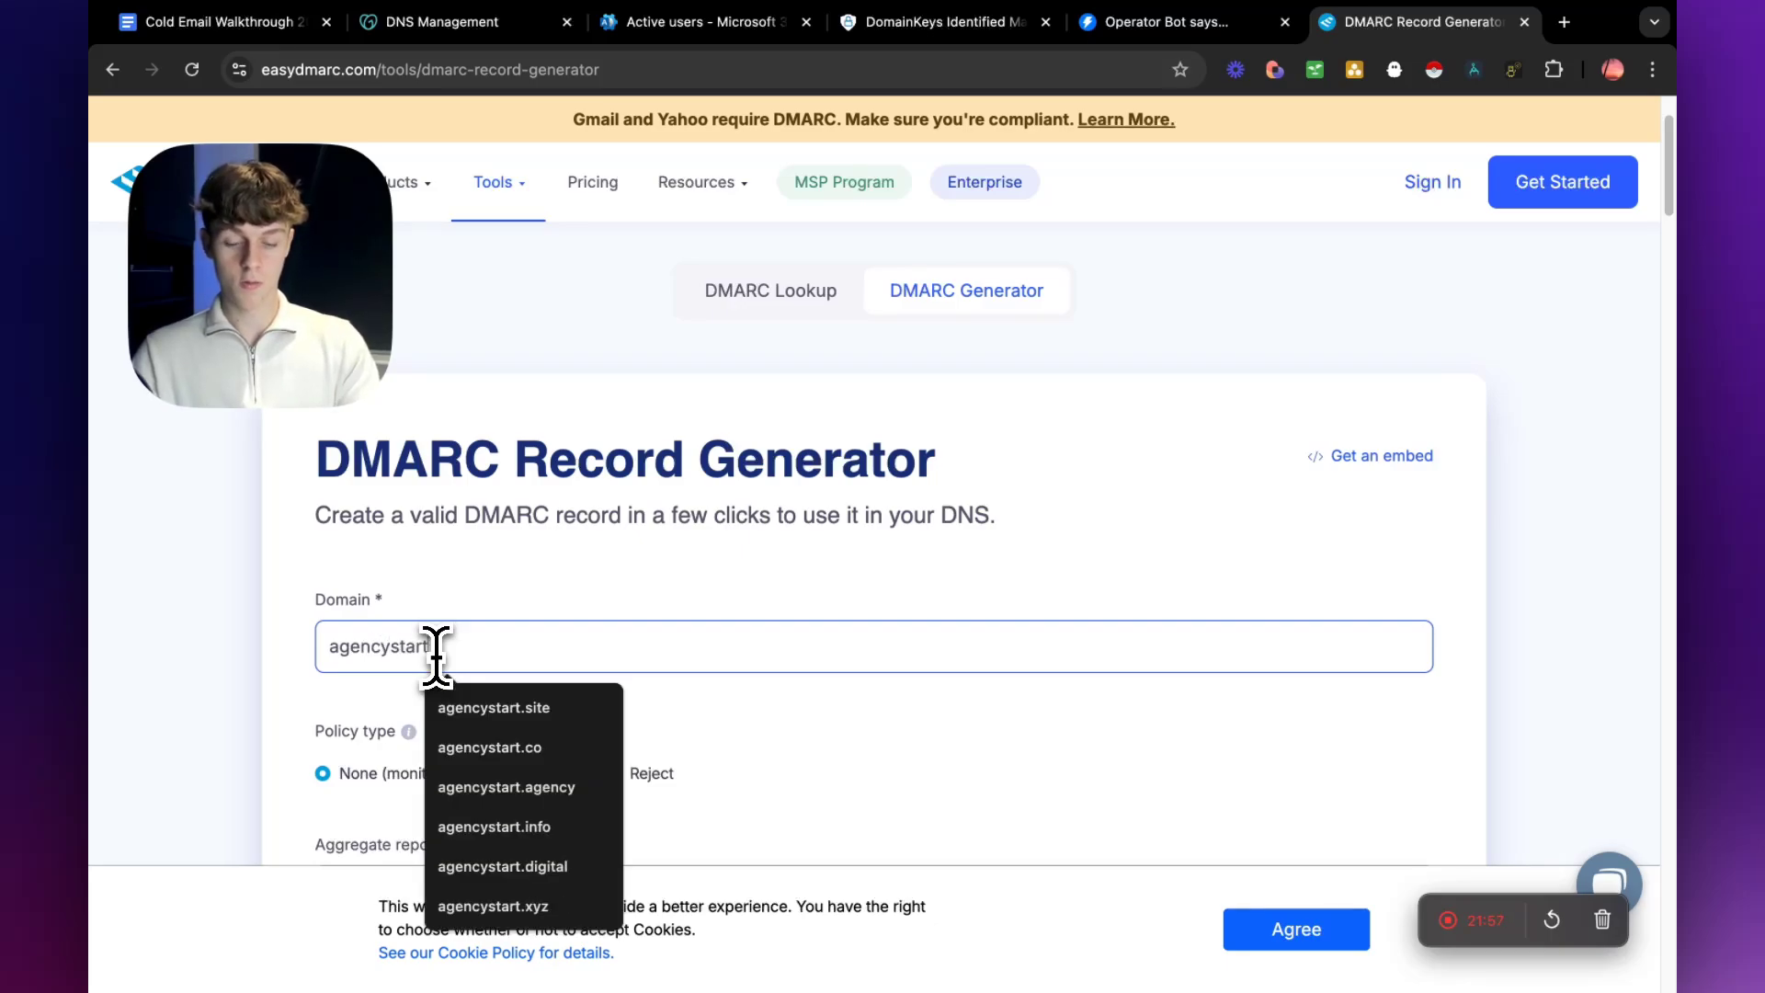
{"action": "type", "text": ".co"}
Copy the domain agencystart.co into the DMARC generator's aggregate reports address.
{"action": "scroll", "coordinate": [441, 662], "scroll_direction": "down", "scroll_amount": 2}
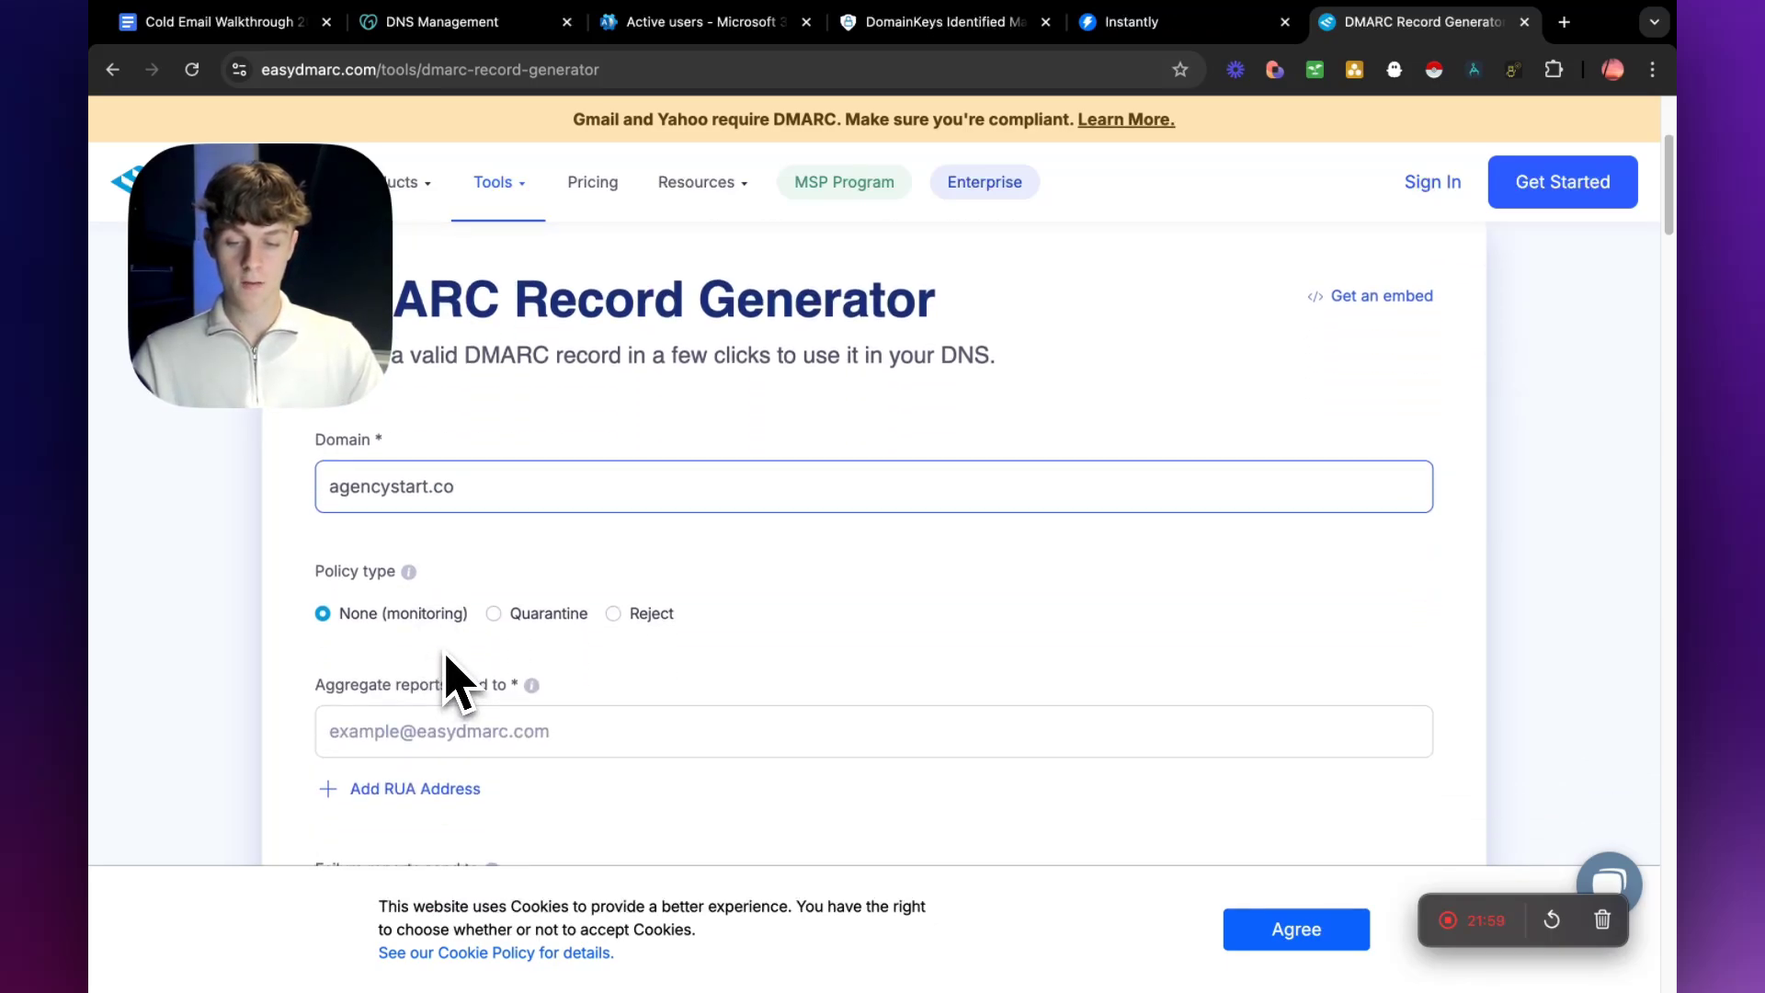
{"action": "scroll", "coordinate": [451, 681], "scroll_direction": "down", "scroll_amount": 1}
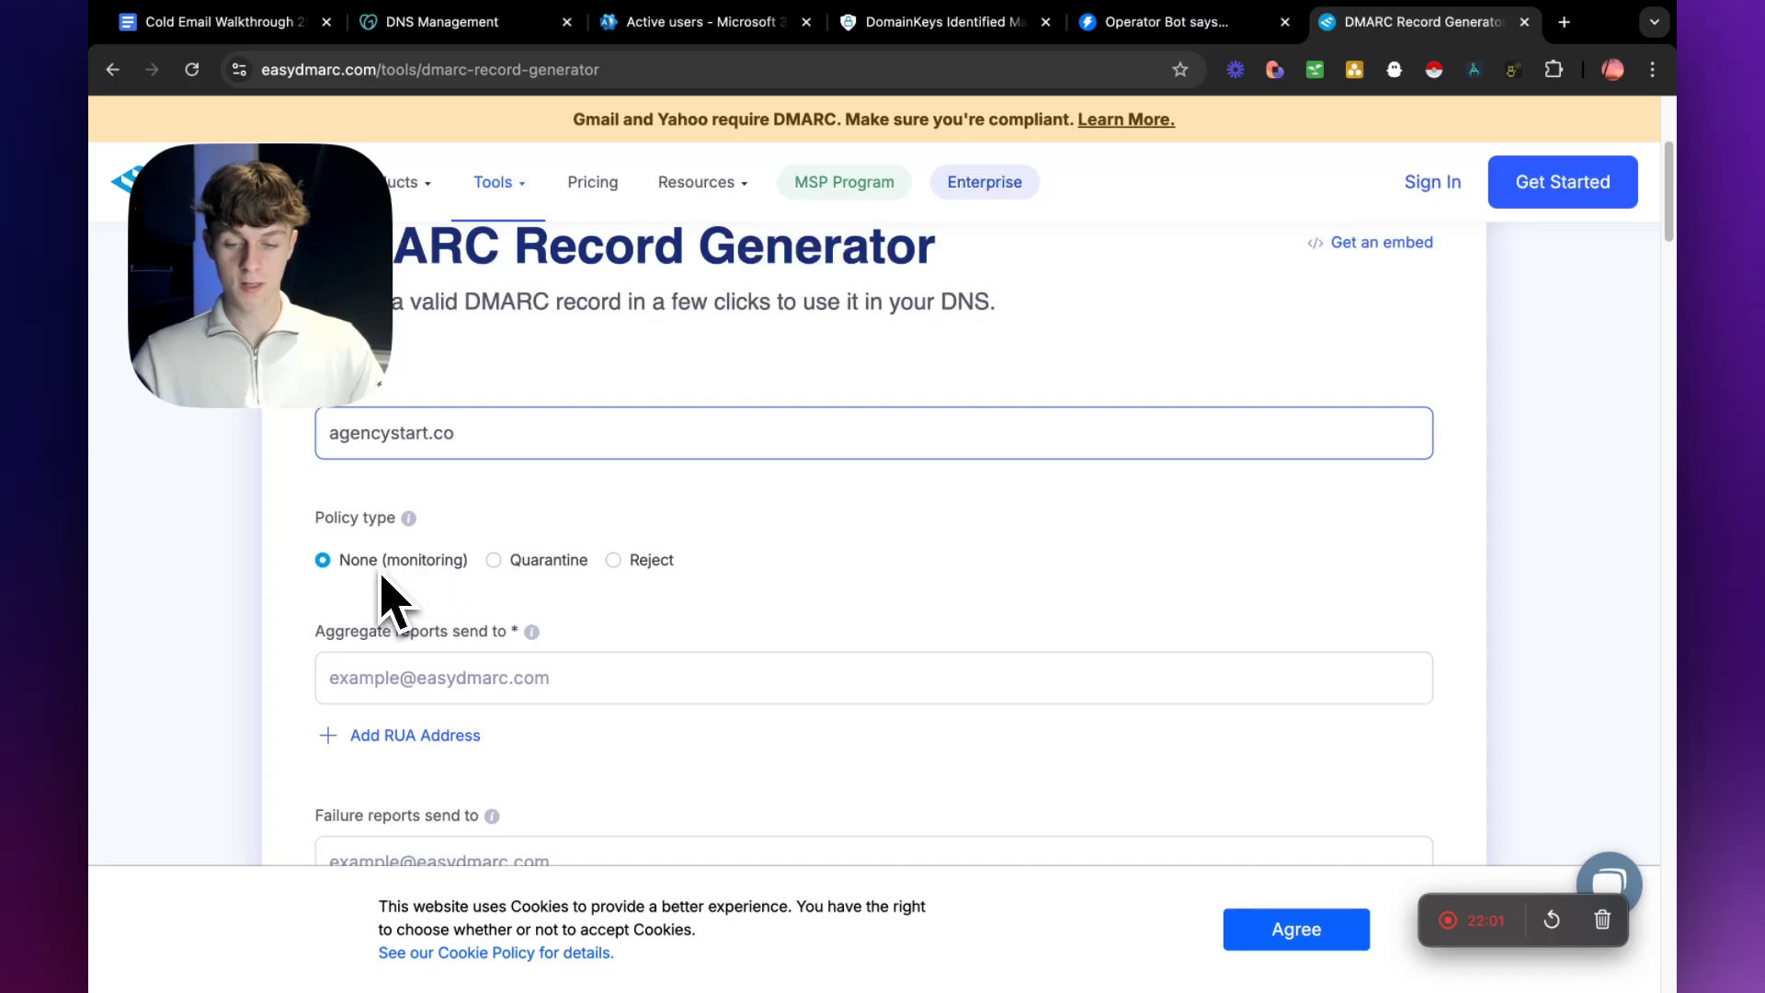
{"action": "left_click", "coordinate": [443, 685]}
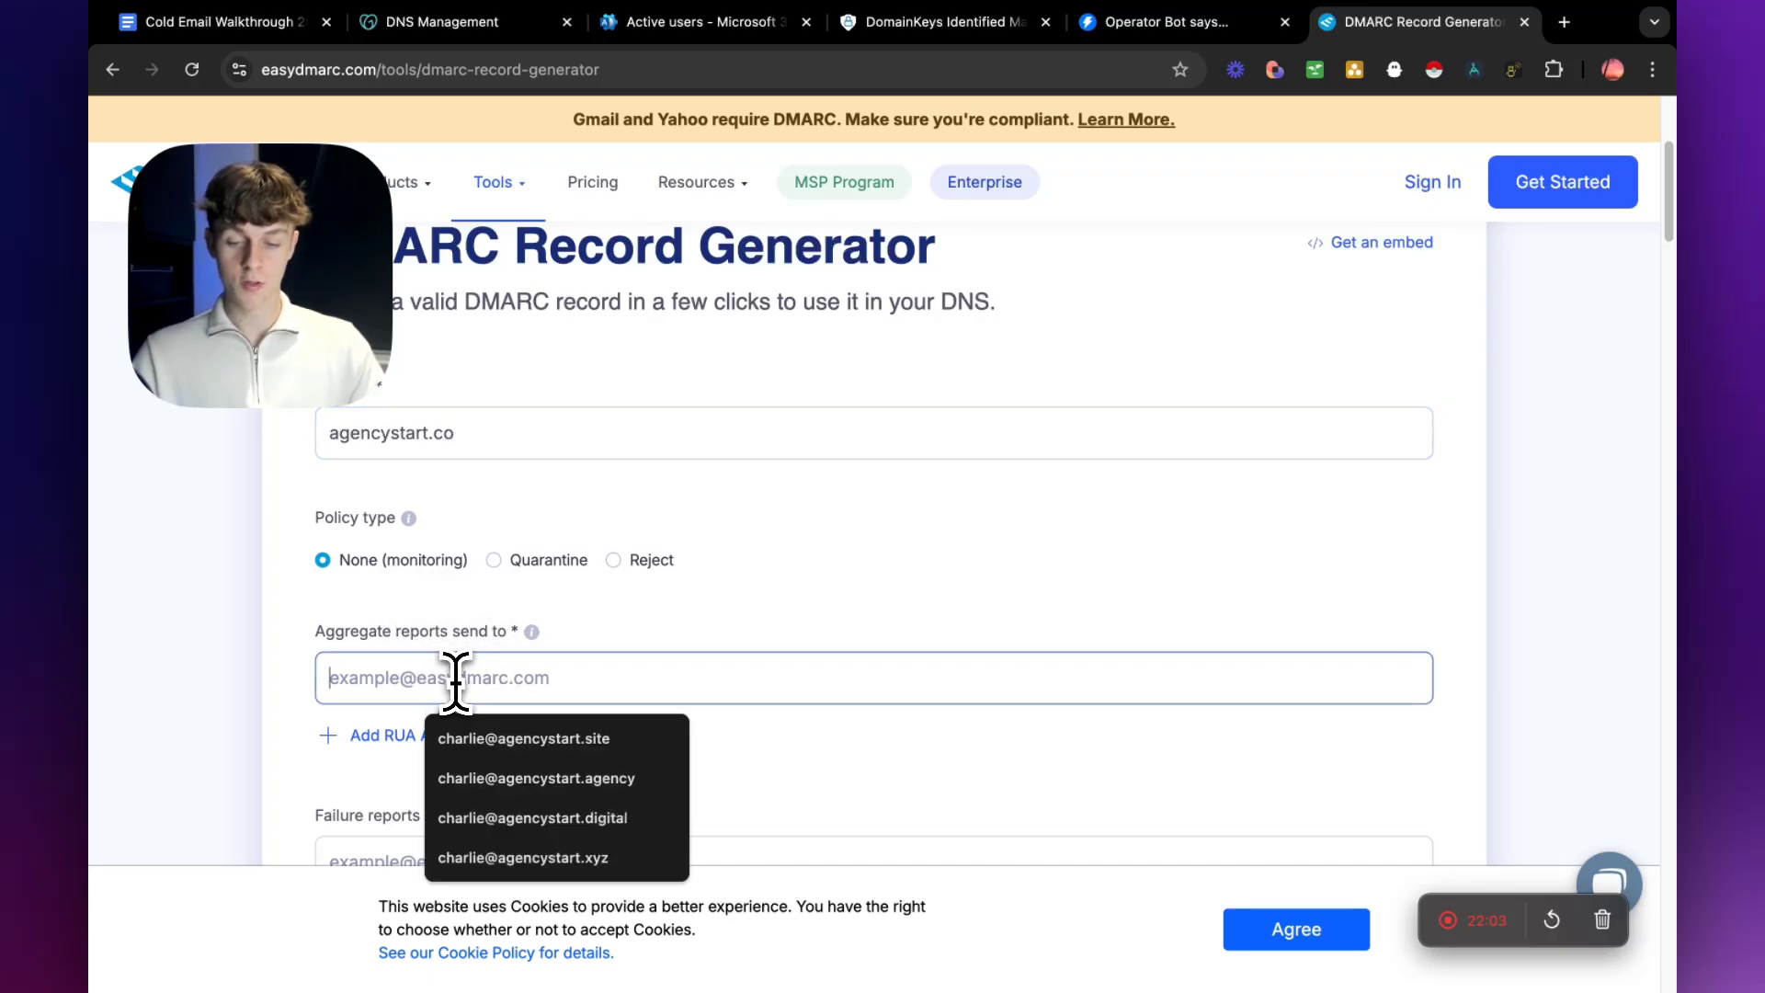
{"action": "left_click_drag", "start_coordinate": [454, 436], "coordinate": [352, 492]}
{"action": "key", "text": "ctrl+c"}
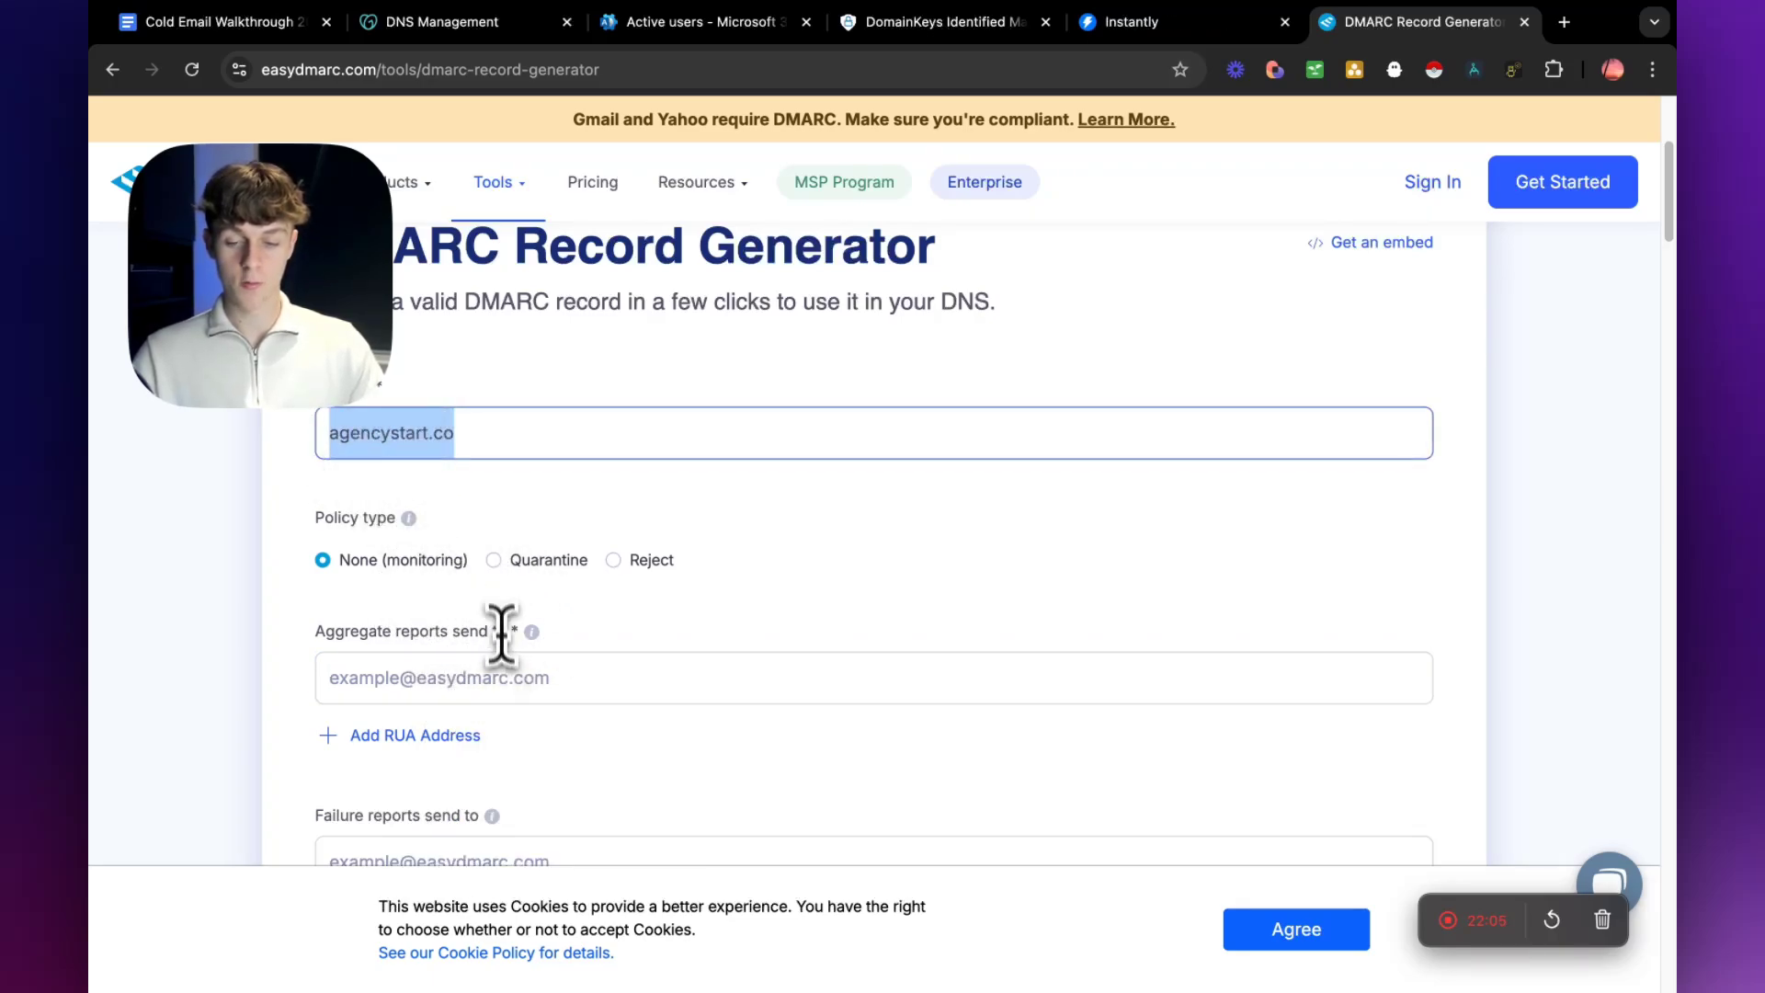
{"action": "left_click", "coordinate": [500, 664]}
{"action": "mouse_move", "coordinate": [534, 638]}
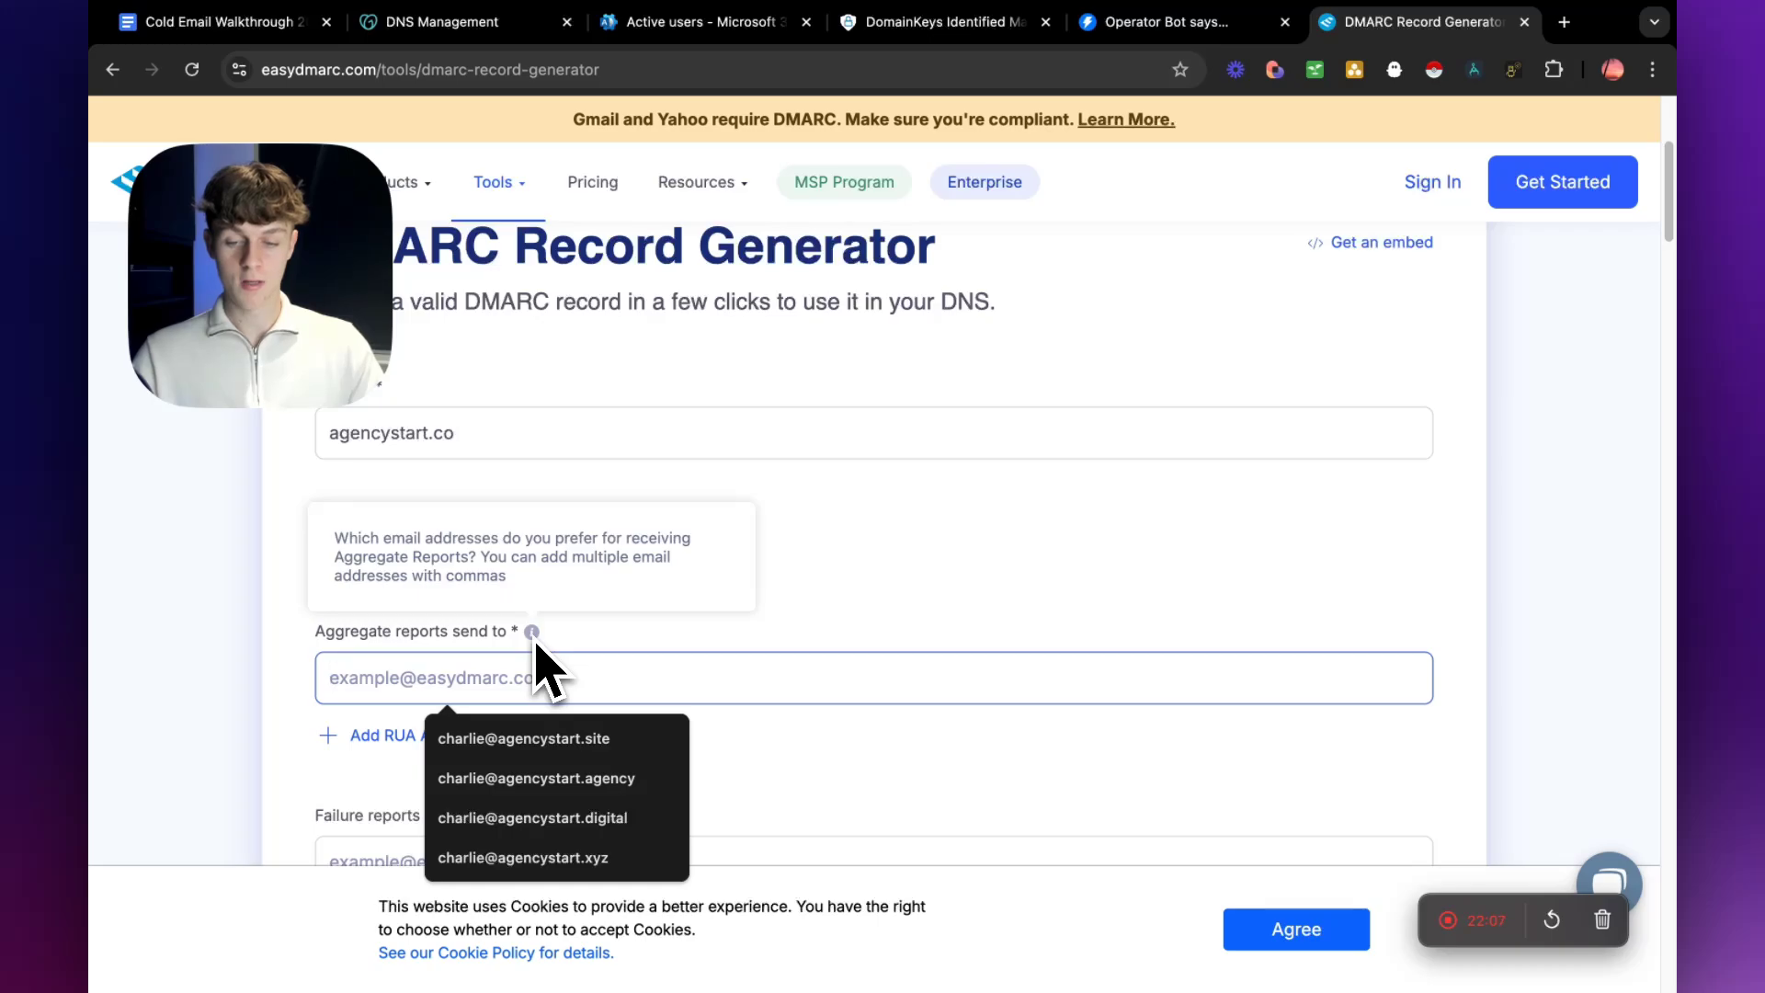
{"action": "left_click", "coordinate": [543, 637]}
{"action": "scroll", "coordinate": [568, 672], "scroll_direction": "down", "scroll_amount": 2}
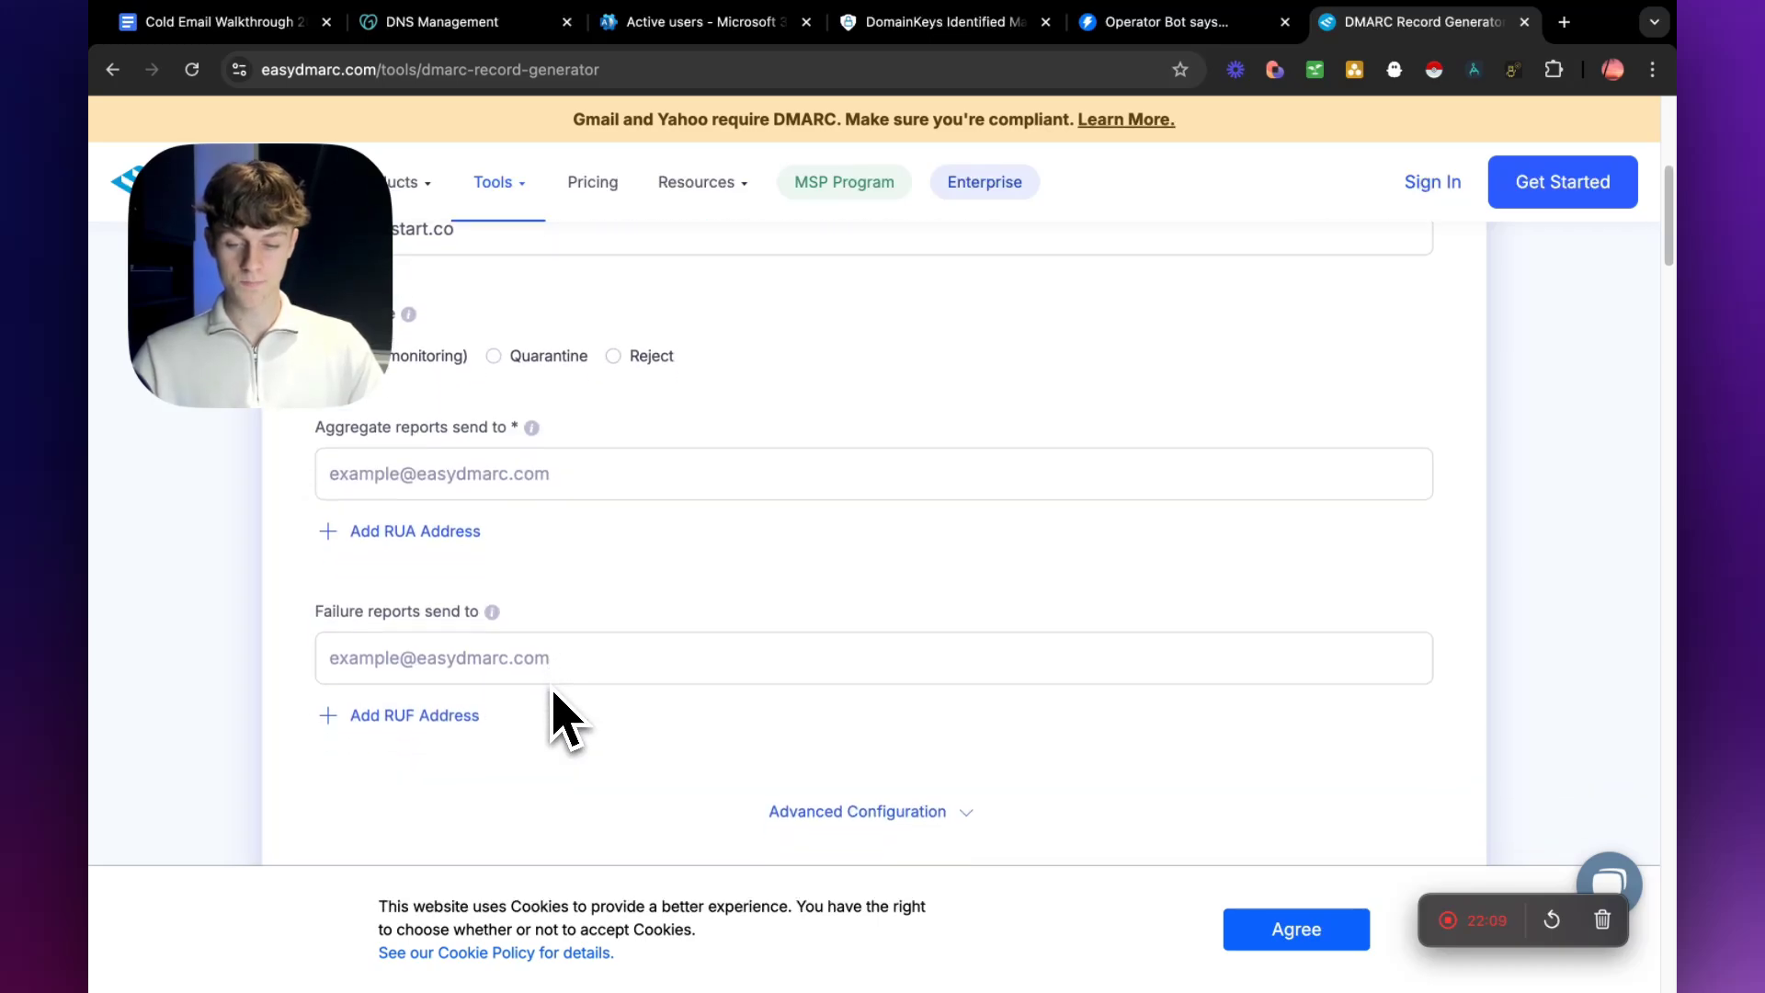
{"action": "scroll", "coordinate": [540, 709], "scroll_direction": "down", "scroll_amount": 2}
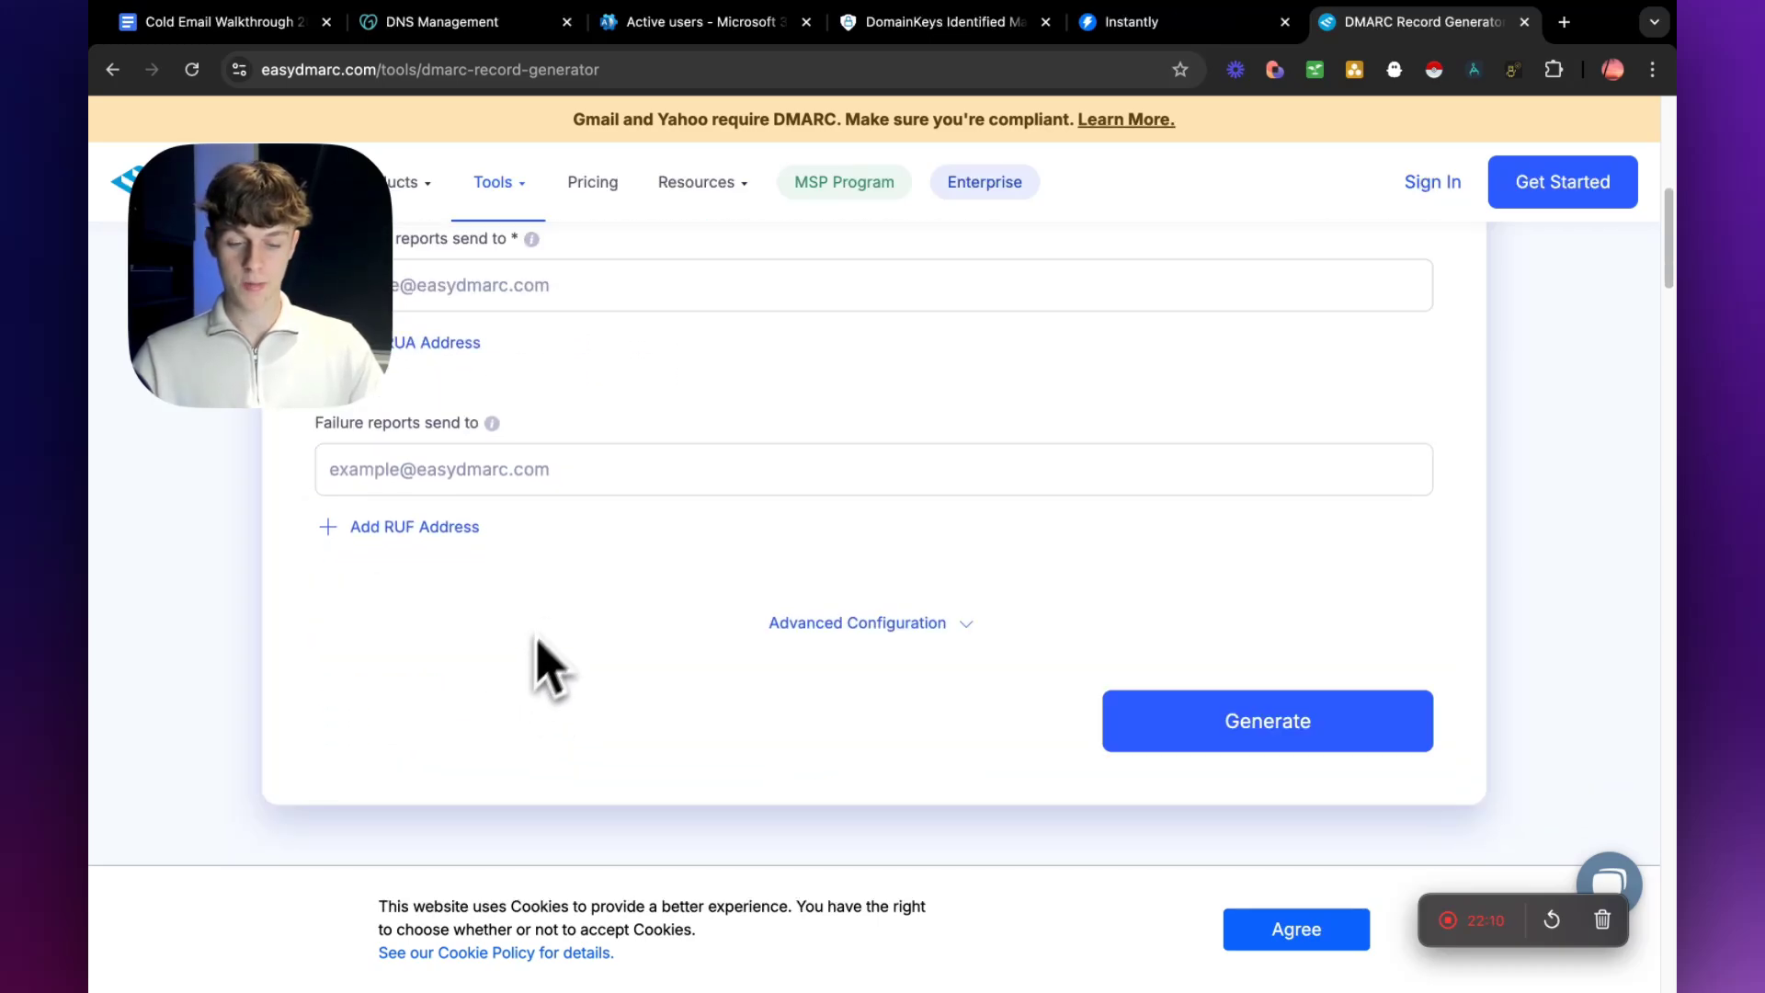
{"action": "left_click", "coordinate": [1247, 735]}
{"action": "left_click", "coordinate": [622, 727]}
{"action": "key", "text": "ctrl+v"}
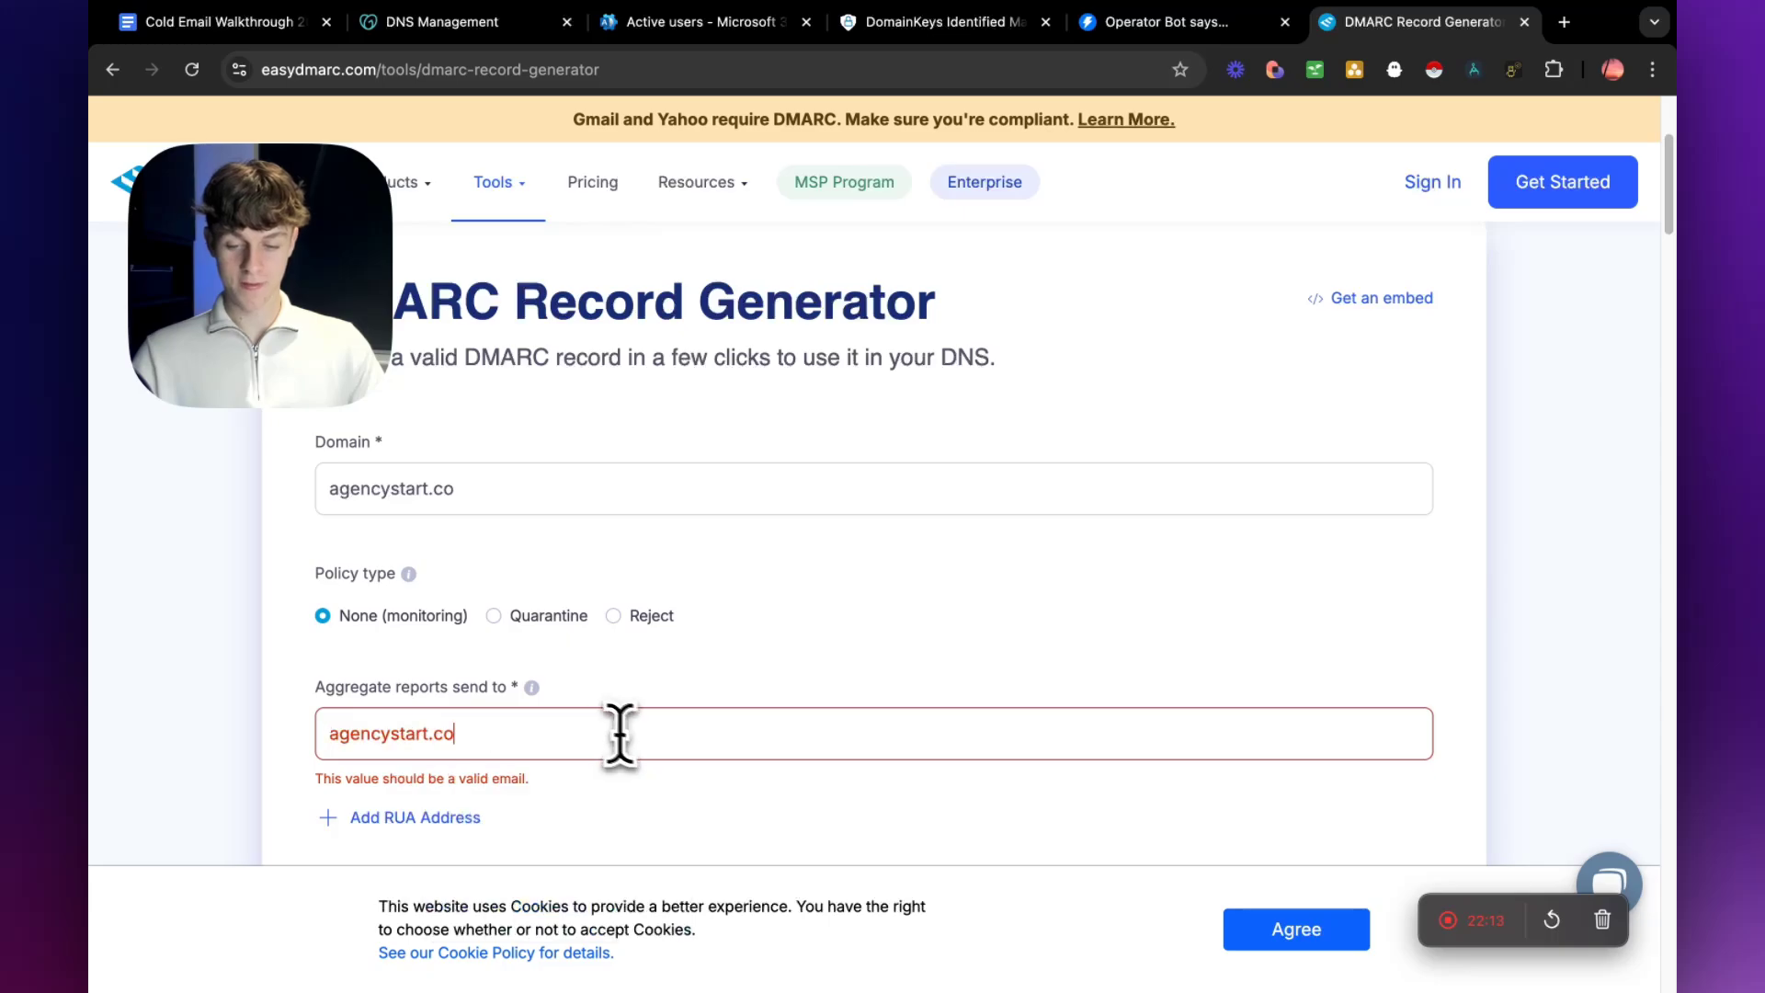
Complete the aggregate reports e-mail address by adding the mailbox name and @ before agencystart.co.
{"action": "scroll", "coordinate": [620, 733], "scroll_direction": "down", "scroll_amount": 2}
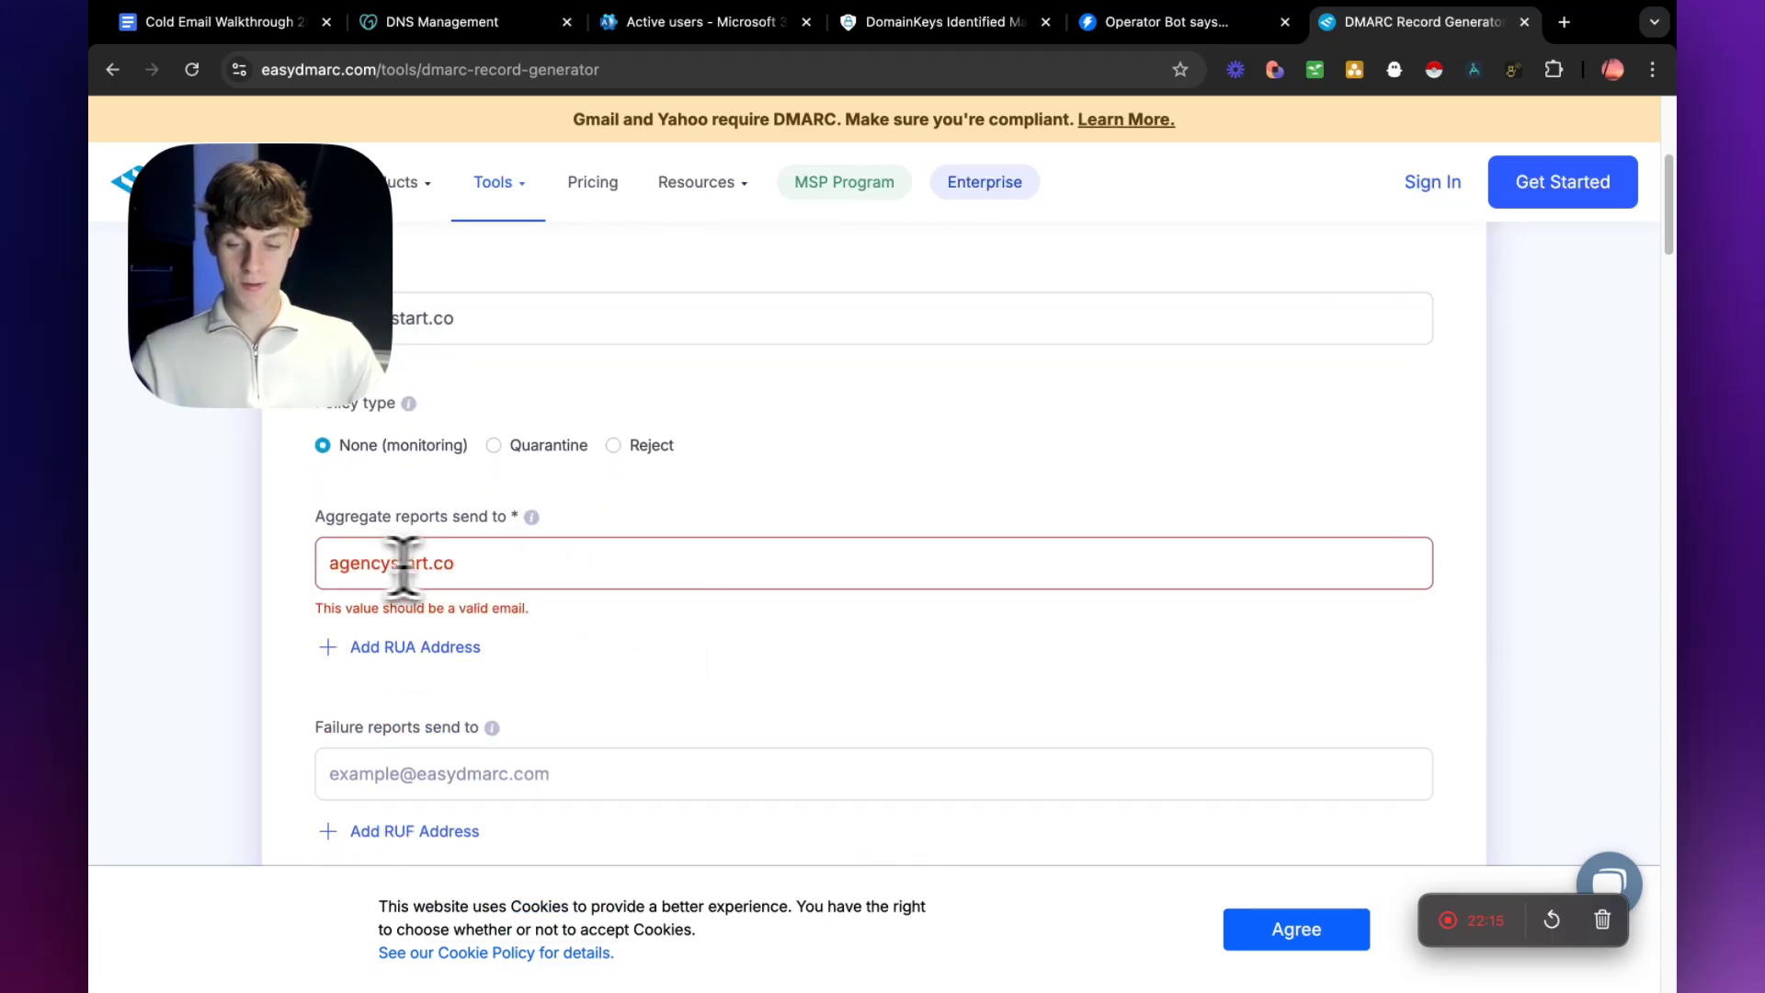
{"action": "left_click", "coordinate": [333, 564]}
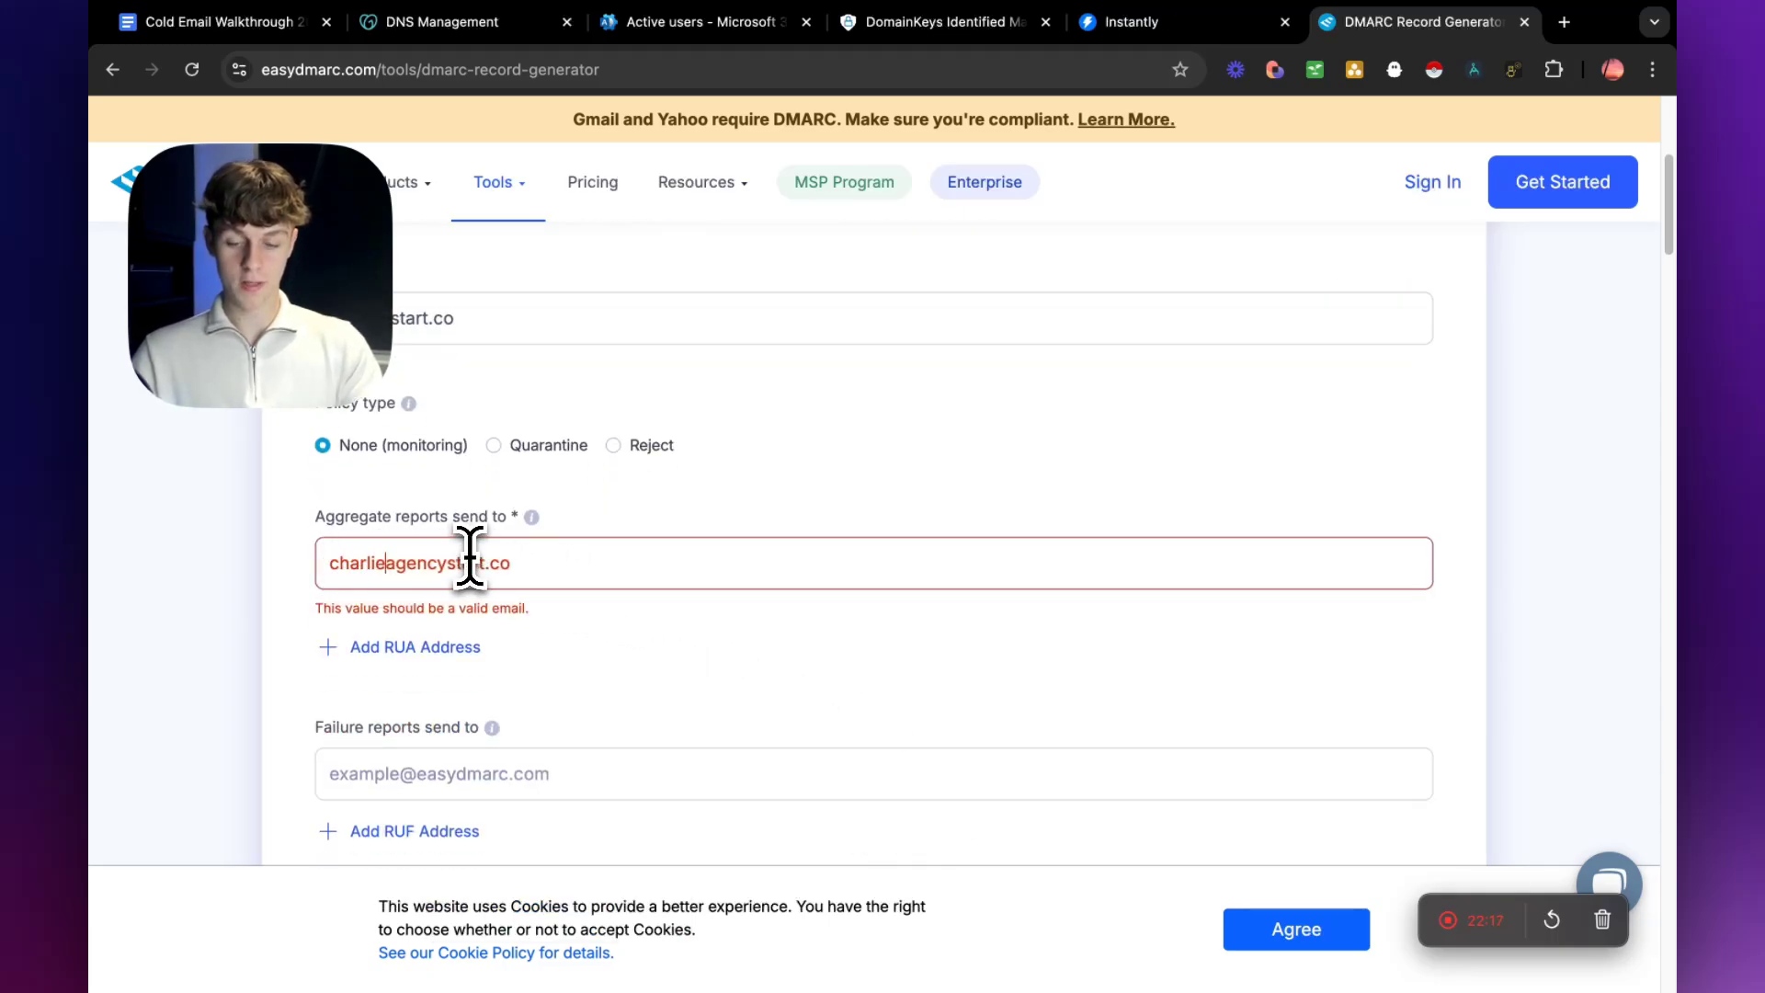
Generate the DMARC record for agencystart.co and copy its host.
{"action": "scroll", "coordinate": [721, 662], "scroll_direction": "down", "scroll_amount": 2}
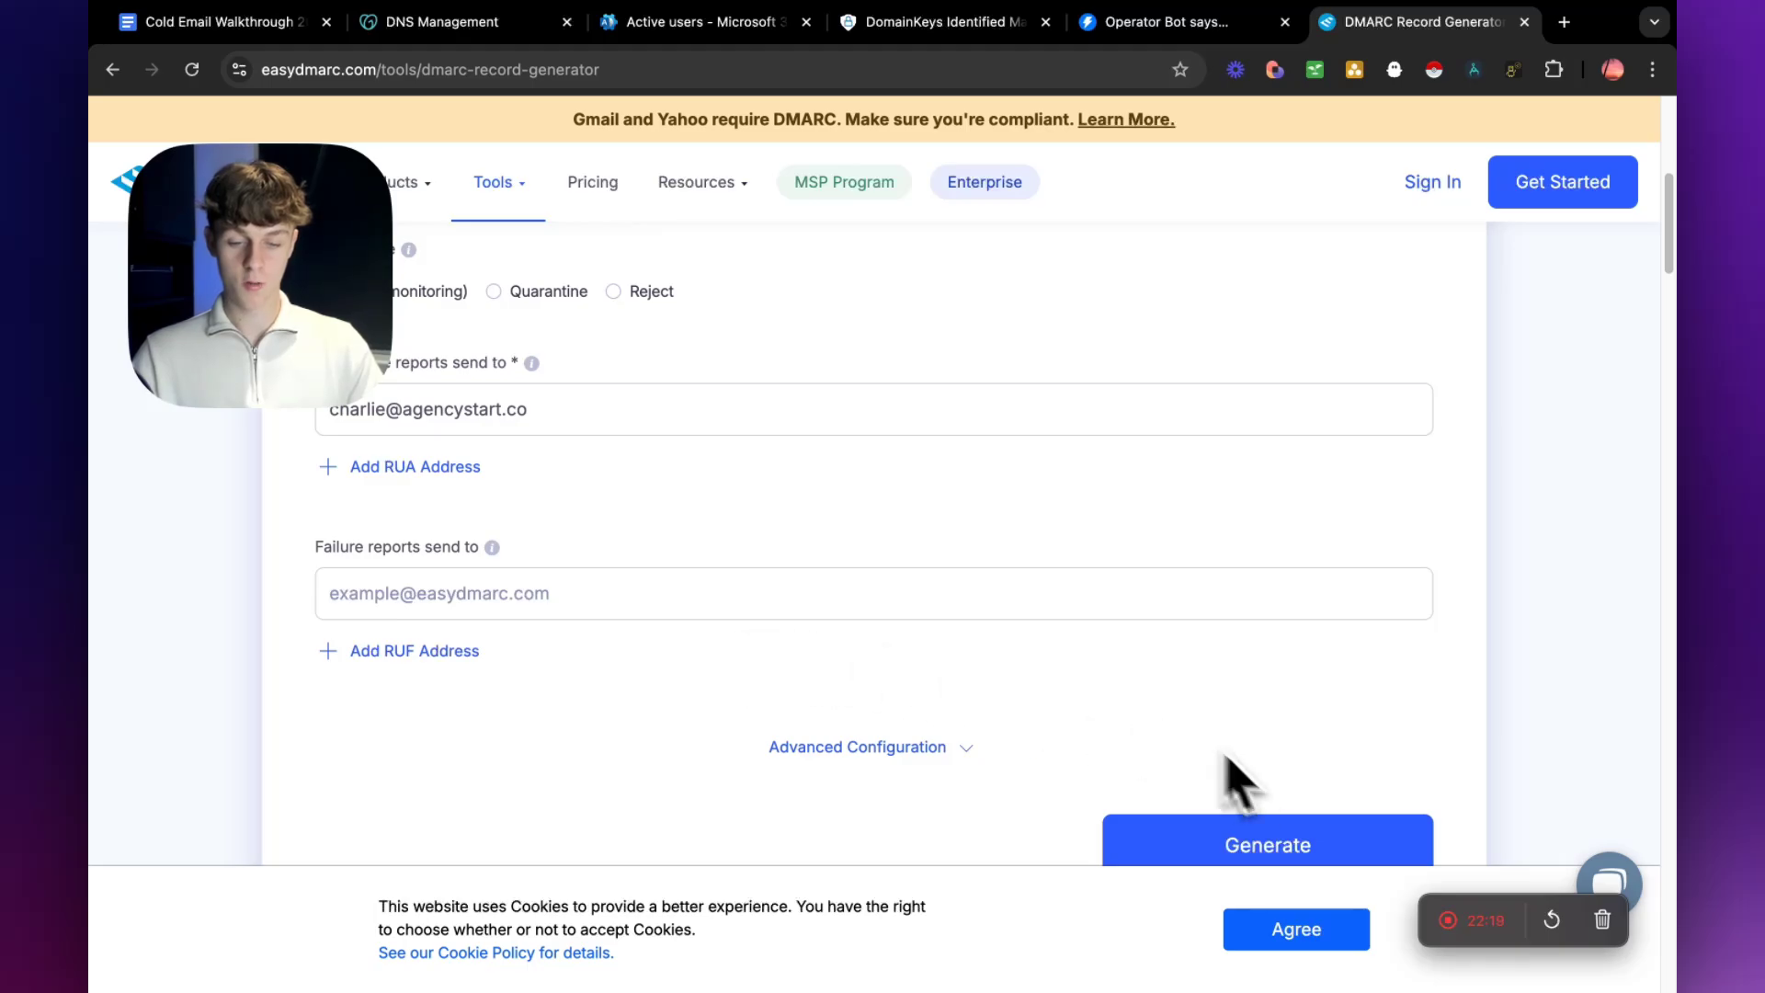
{"action": "scroll", "coordinate": [552, 561], "scroll_direction": "up", "scroll_amount": 1}
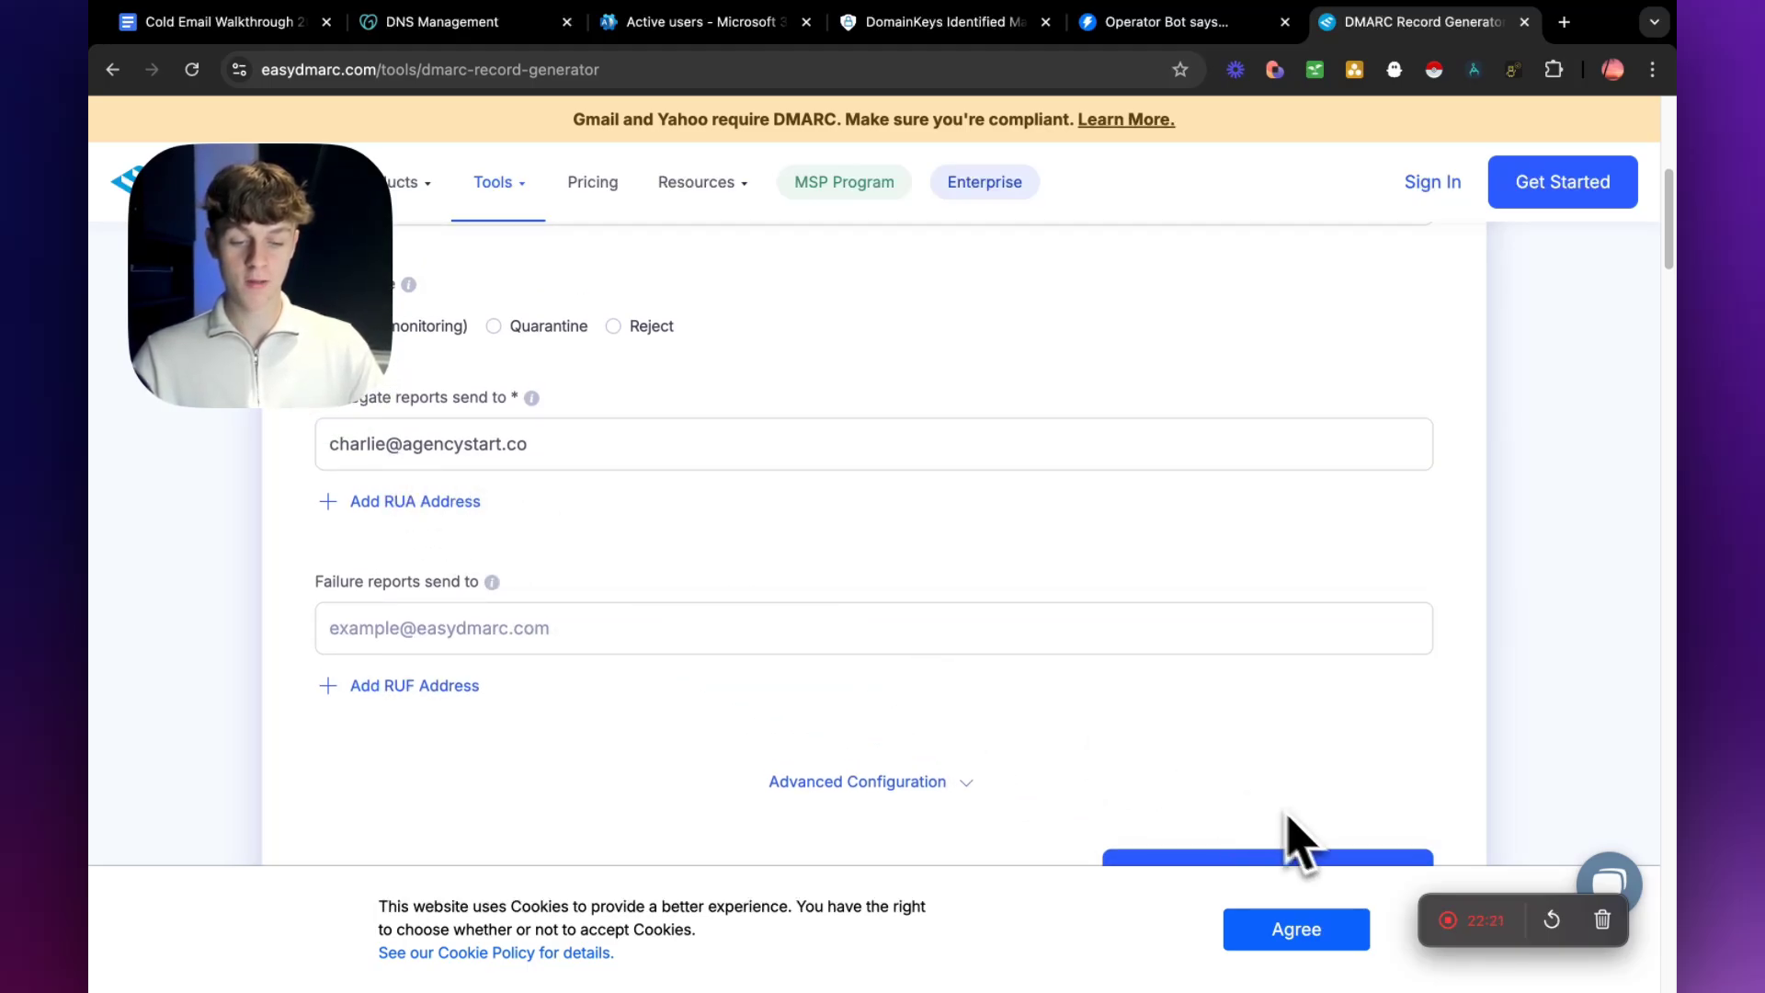
{"action": "scroll", "coordinate": [1288, 816], "scroll_direction": "down", "scroll_amount": 2}
{"action": "left_click", "coordinate": [1243, 710]}
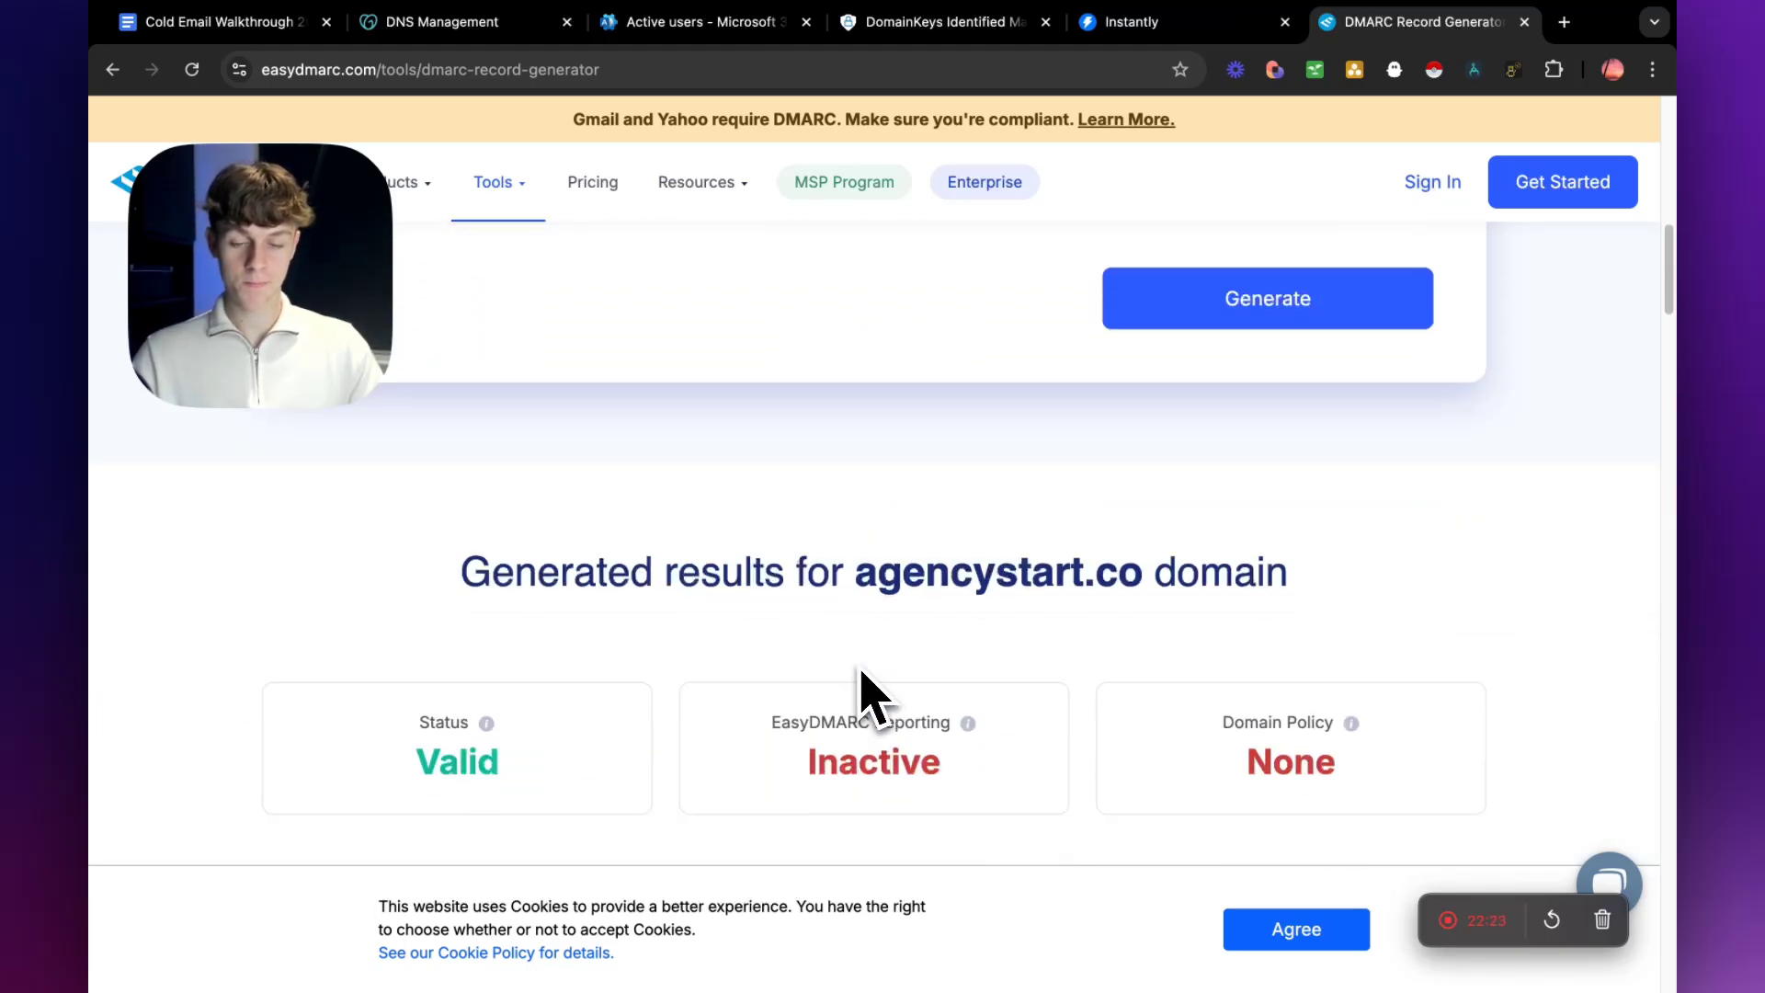
{"action": "scroll", "coordinate": [855, 700], "scroll_direction": "down", "scroll_amount": 4}
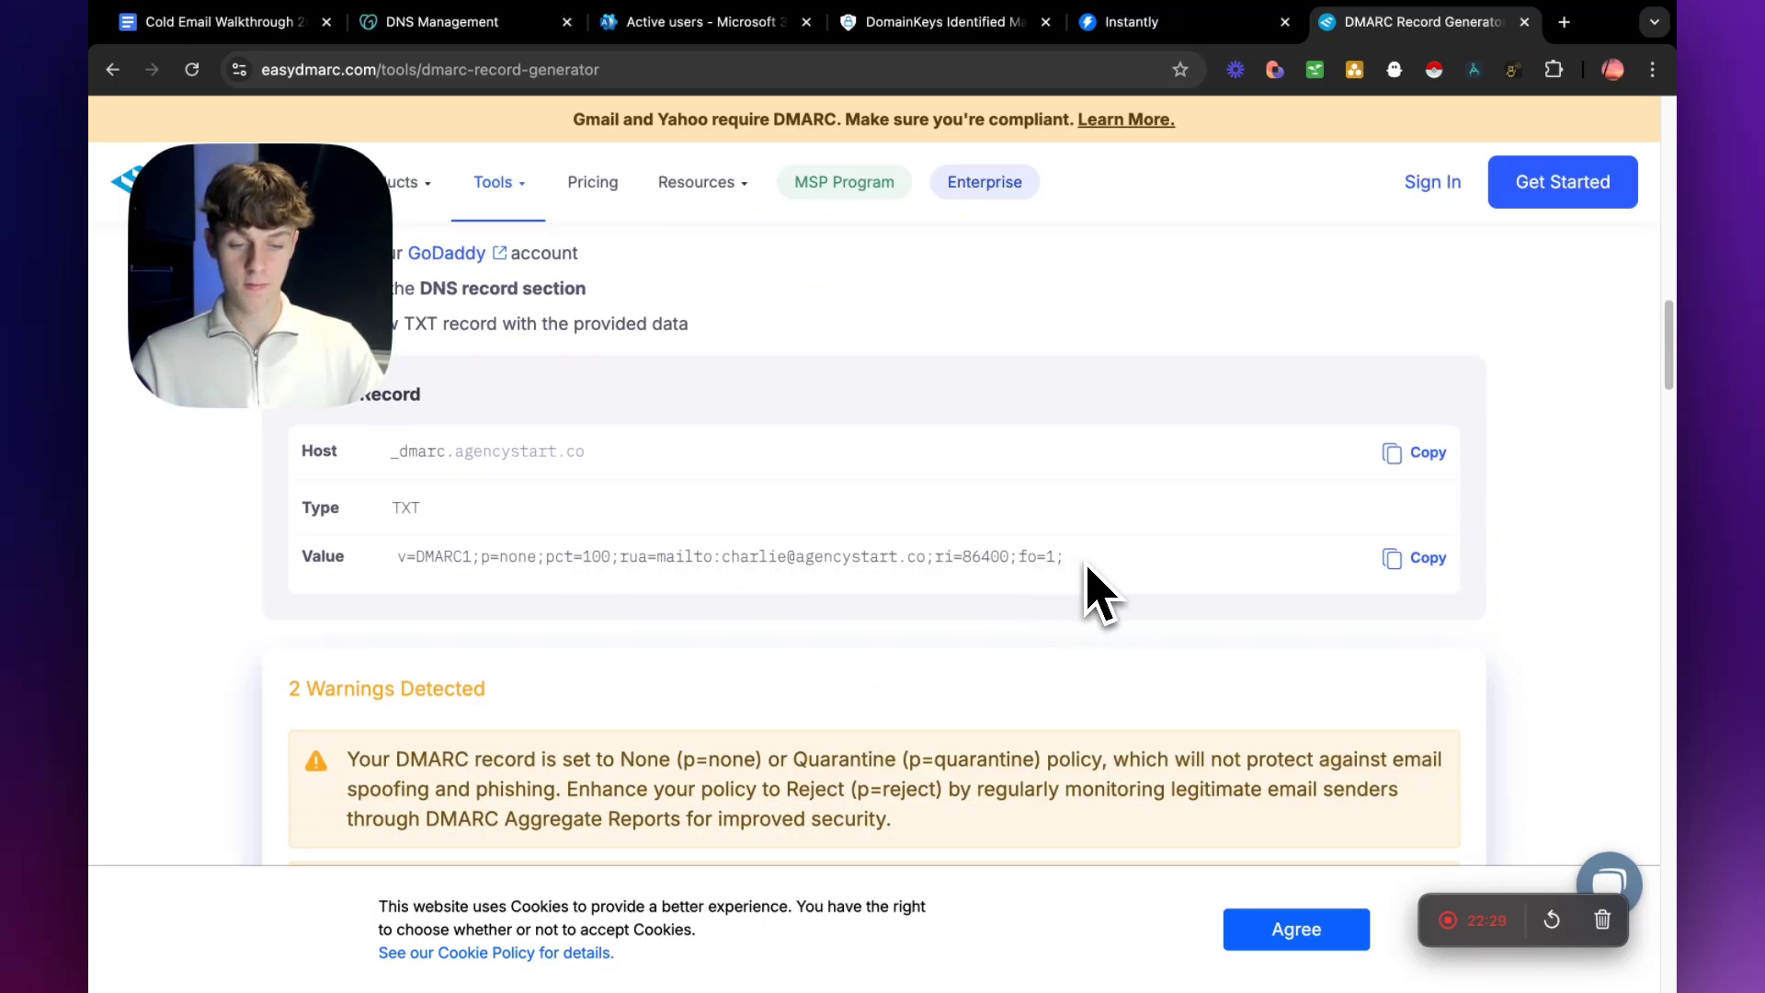
{"action": "scroll", "coordinate": [1196, 562], "scroll_direction": "up", "scroll_amount": 2}
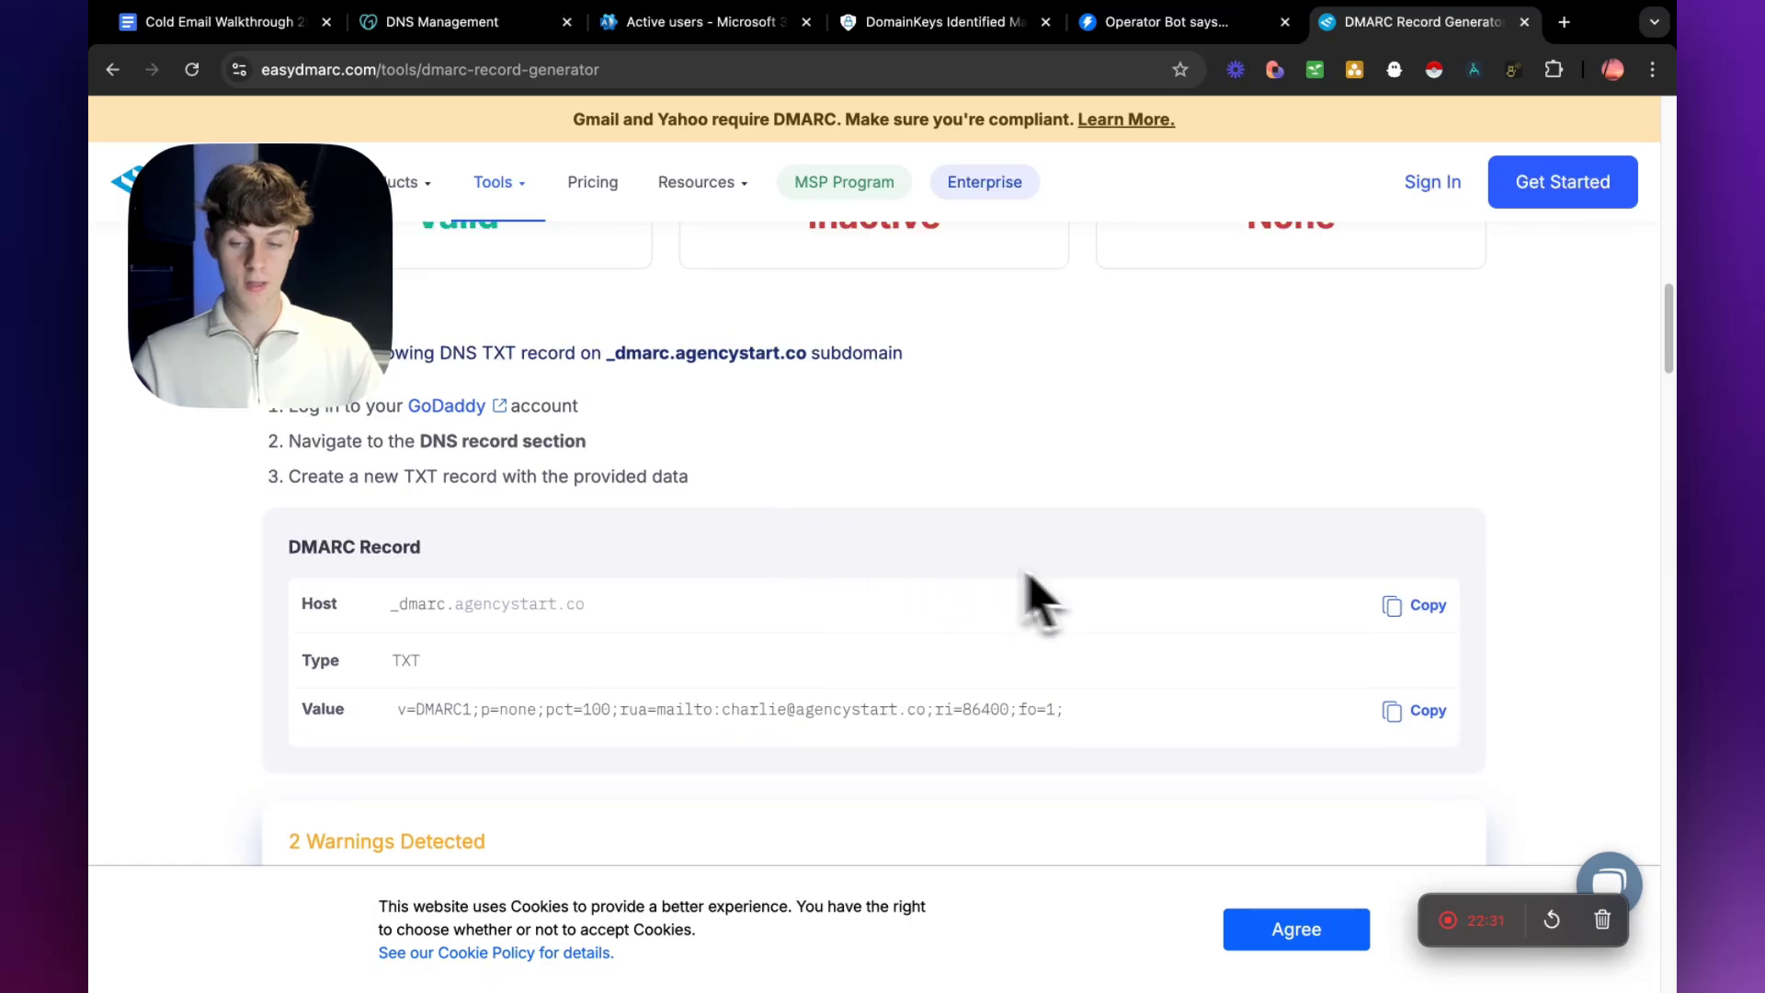
{"action": "left_click", "coordinate": [1397, 609]}
Switch to GoDaddy's DNS management for agencystart.co and start a new TXT record.
{"action": "left_click", "coordinate": [450, 22]}
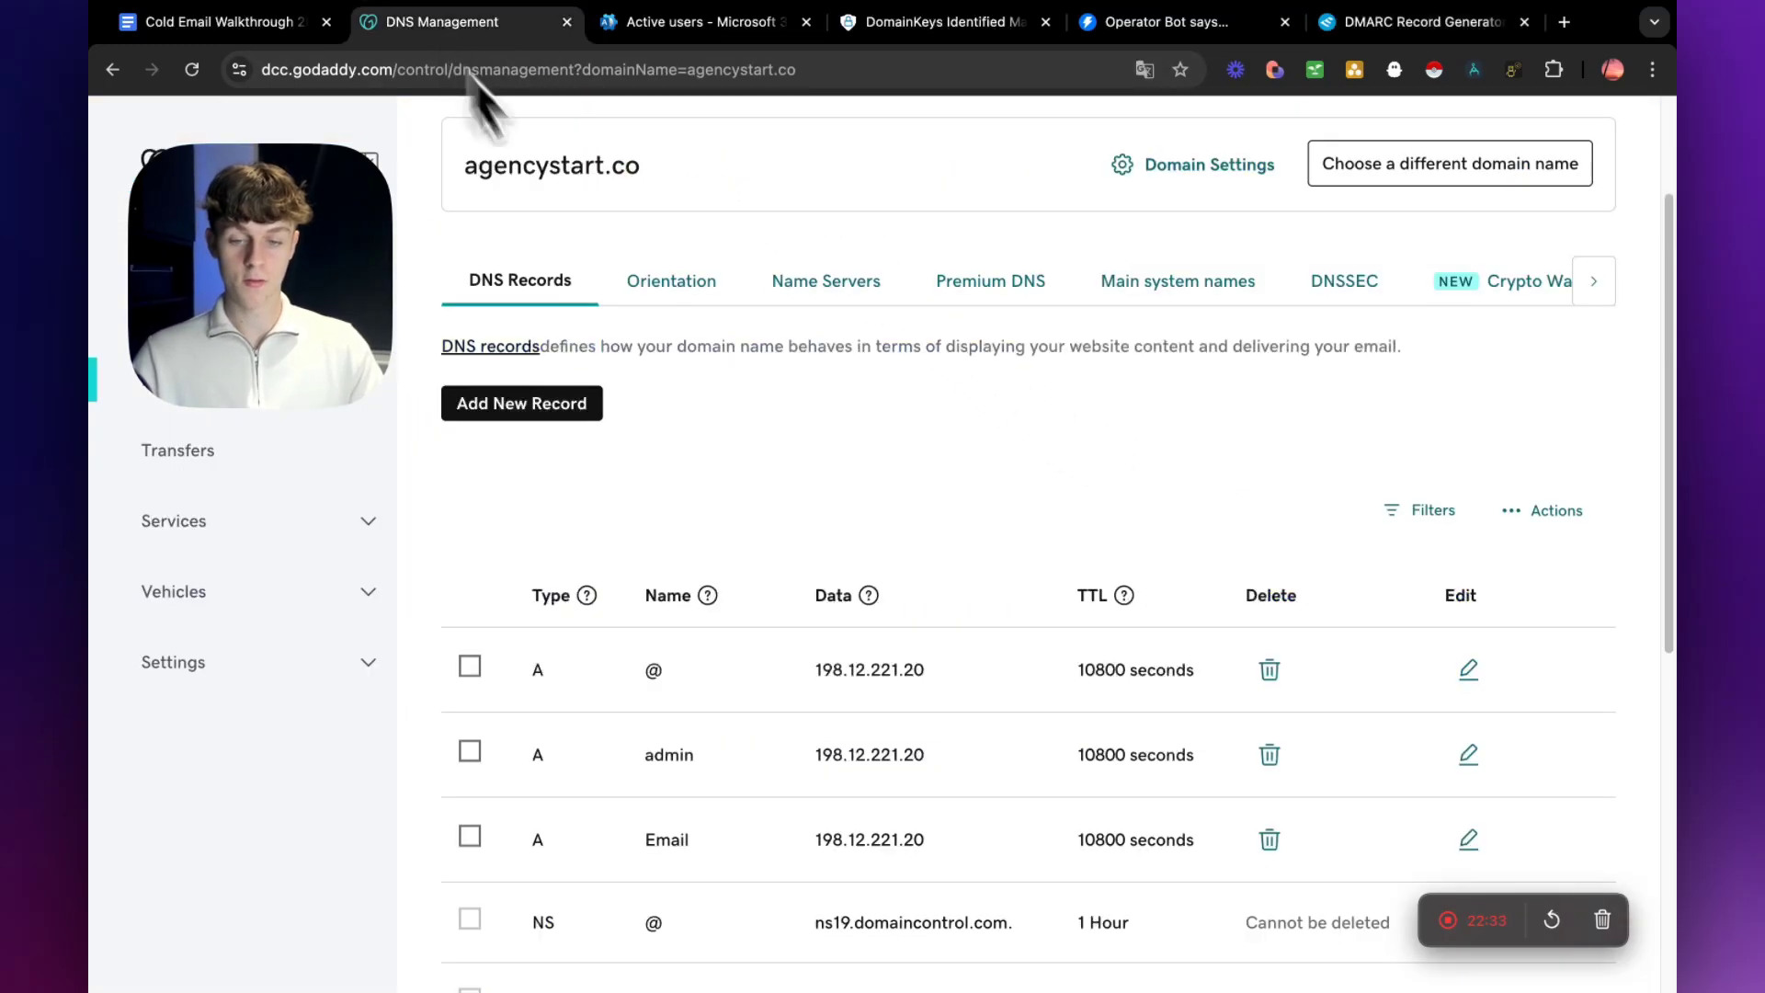
{"action": "left_click", "coordinate": [552, 405]}
{"action": "left_click", "coordinate": [552, 556]}
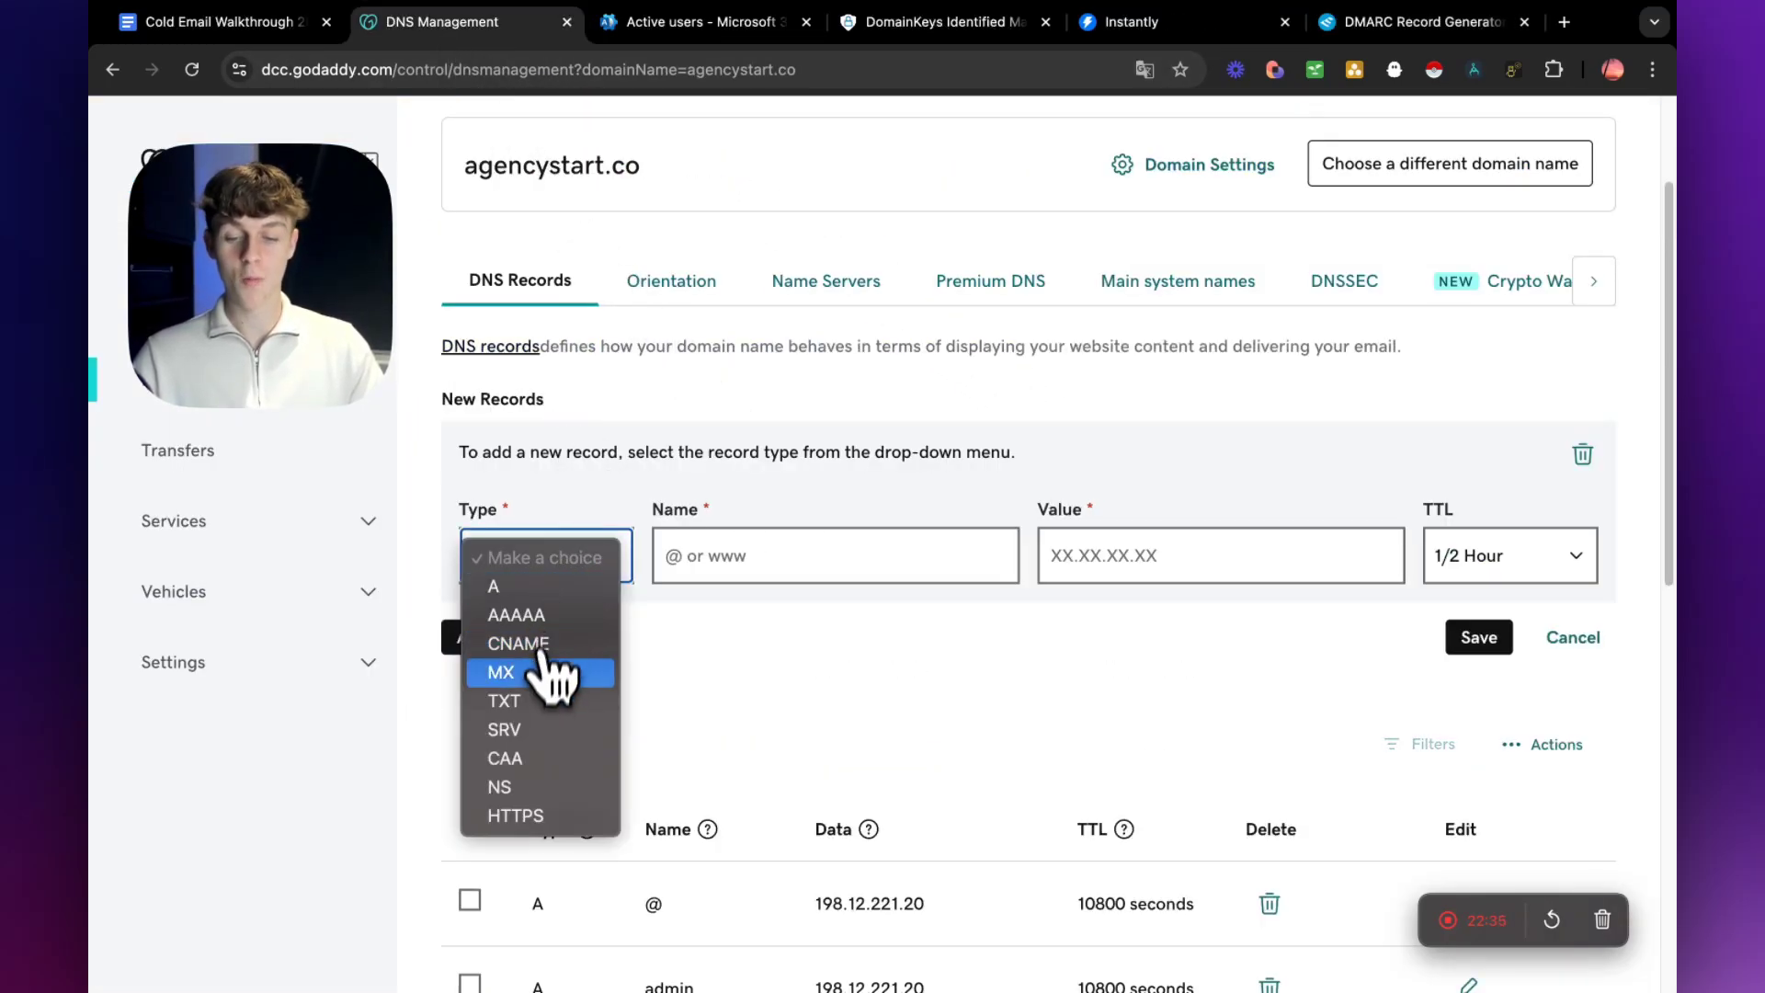
{"action": "left_click", "coordinate": [518, 703]}
{"action": "left_click", "coordinate": [785, 561]}
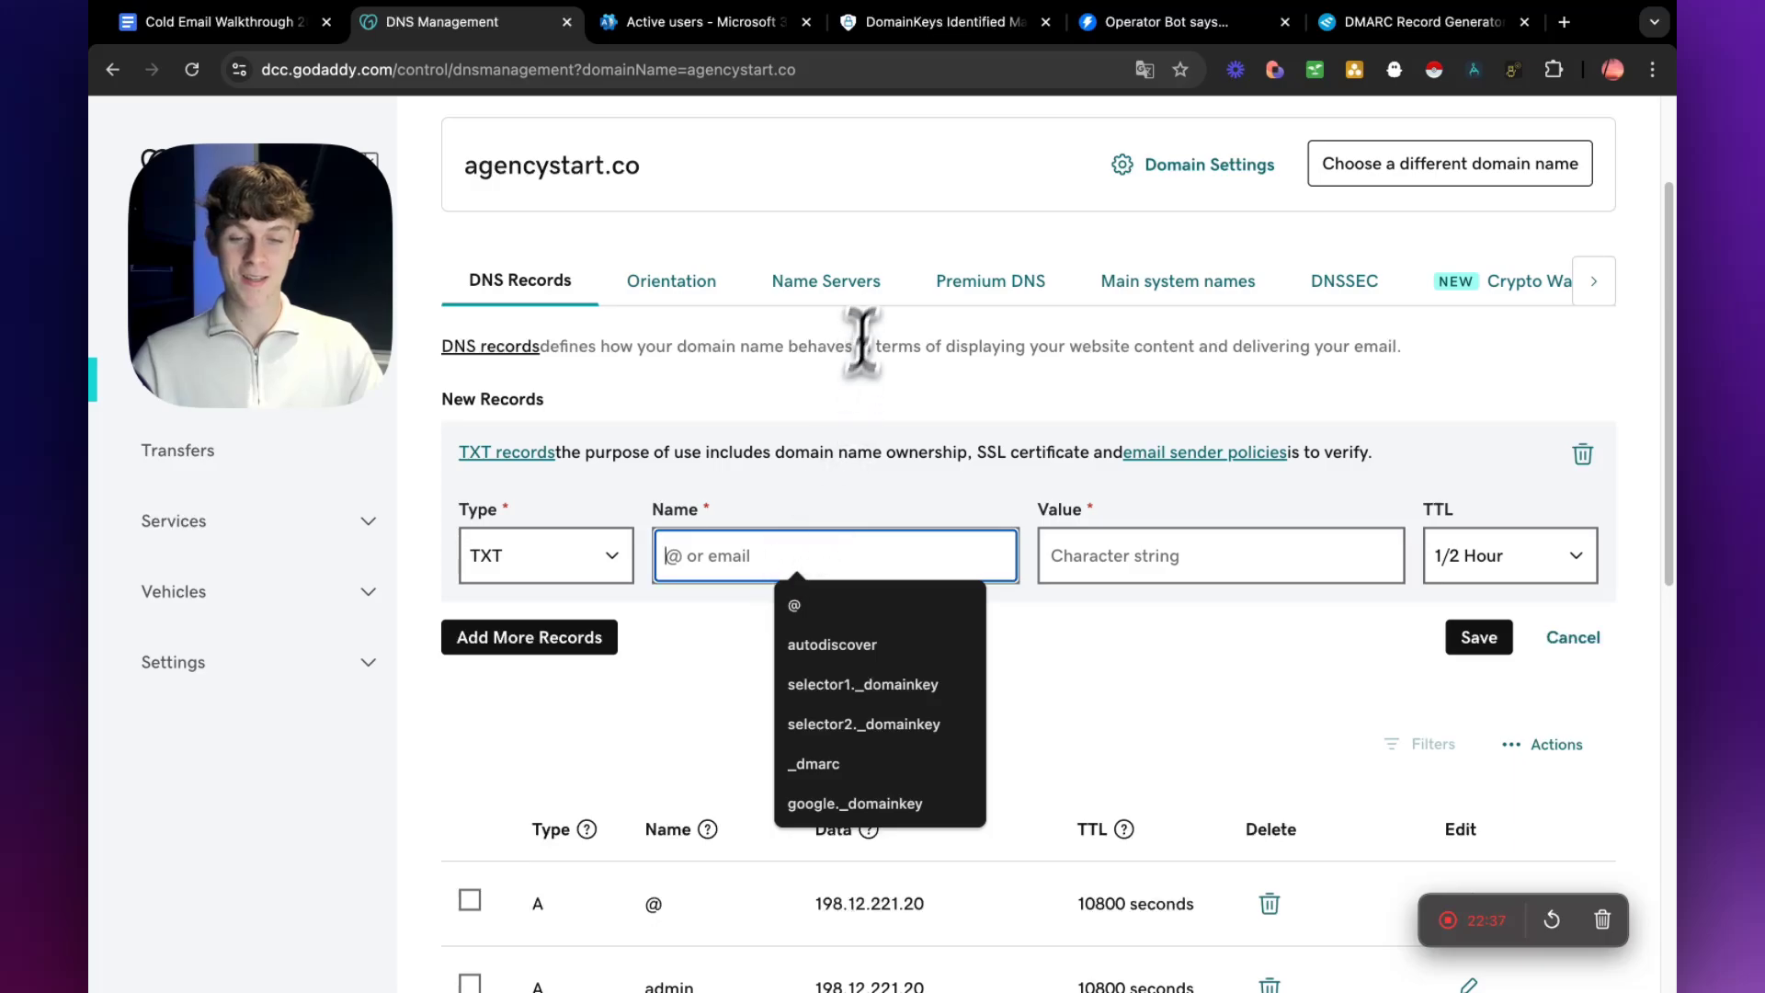
{"action": "left_click", "coordinate": [1395, 15]}
{"action": "left_click", "coordinate": [1017, 59]}
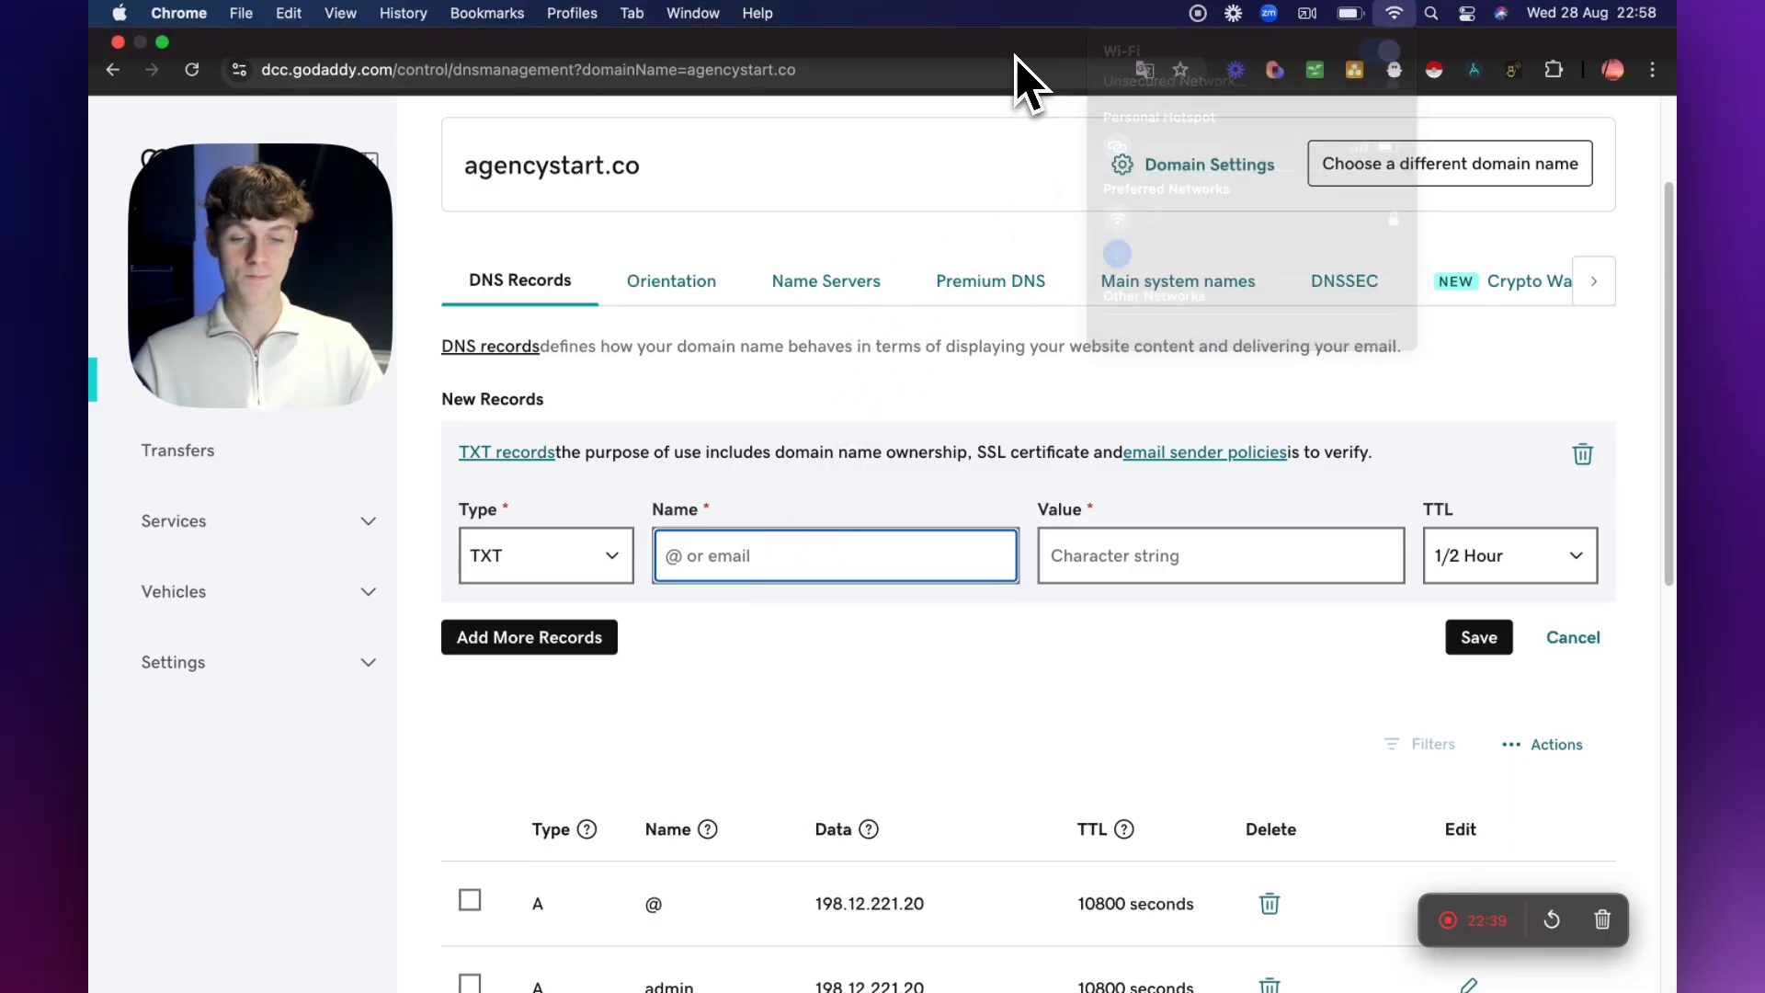
Copy the generated DMARC value from EasyDMARC into the new TXT record's value in GoDaddy.
{"action": "left_click", "coordinate": [1423, 22]}
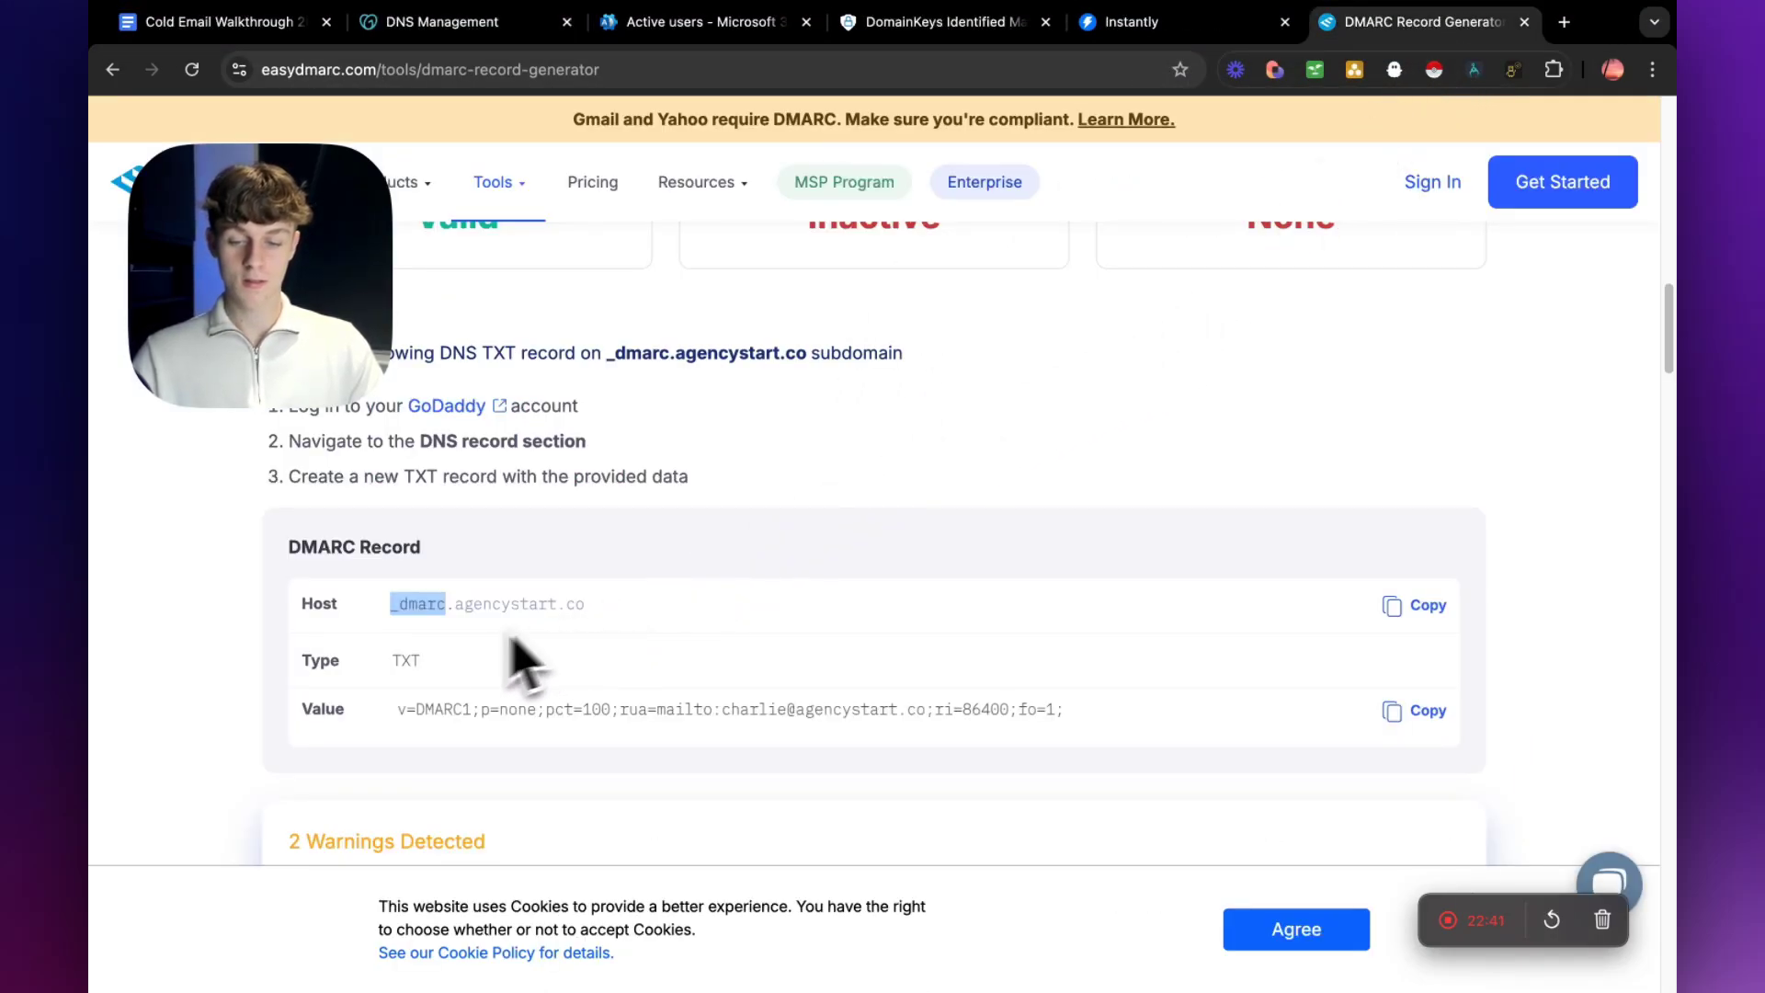
{"action": "left_click_drag", "start_coordinate": [398, 709], "coordinate": [395, 749]}
{"action": "key", "text": "ctrl+c"}
{"action": "left_click", "coordinate": [450, 26]}
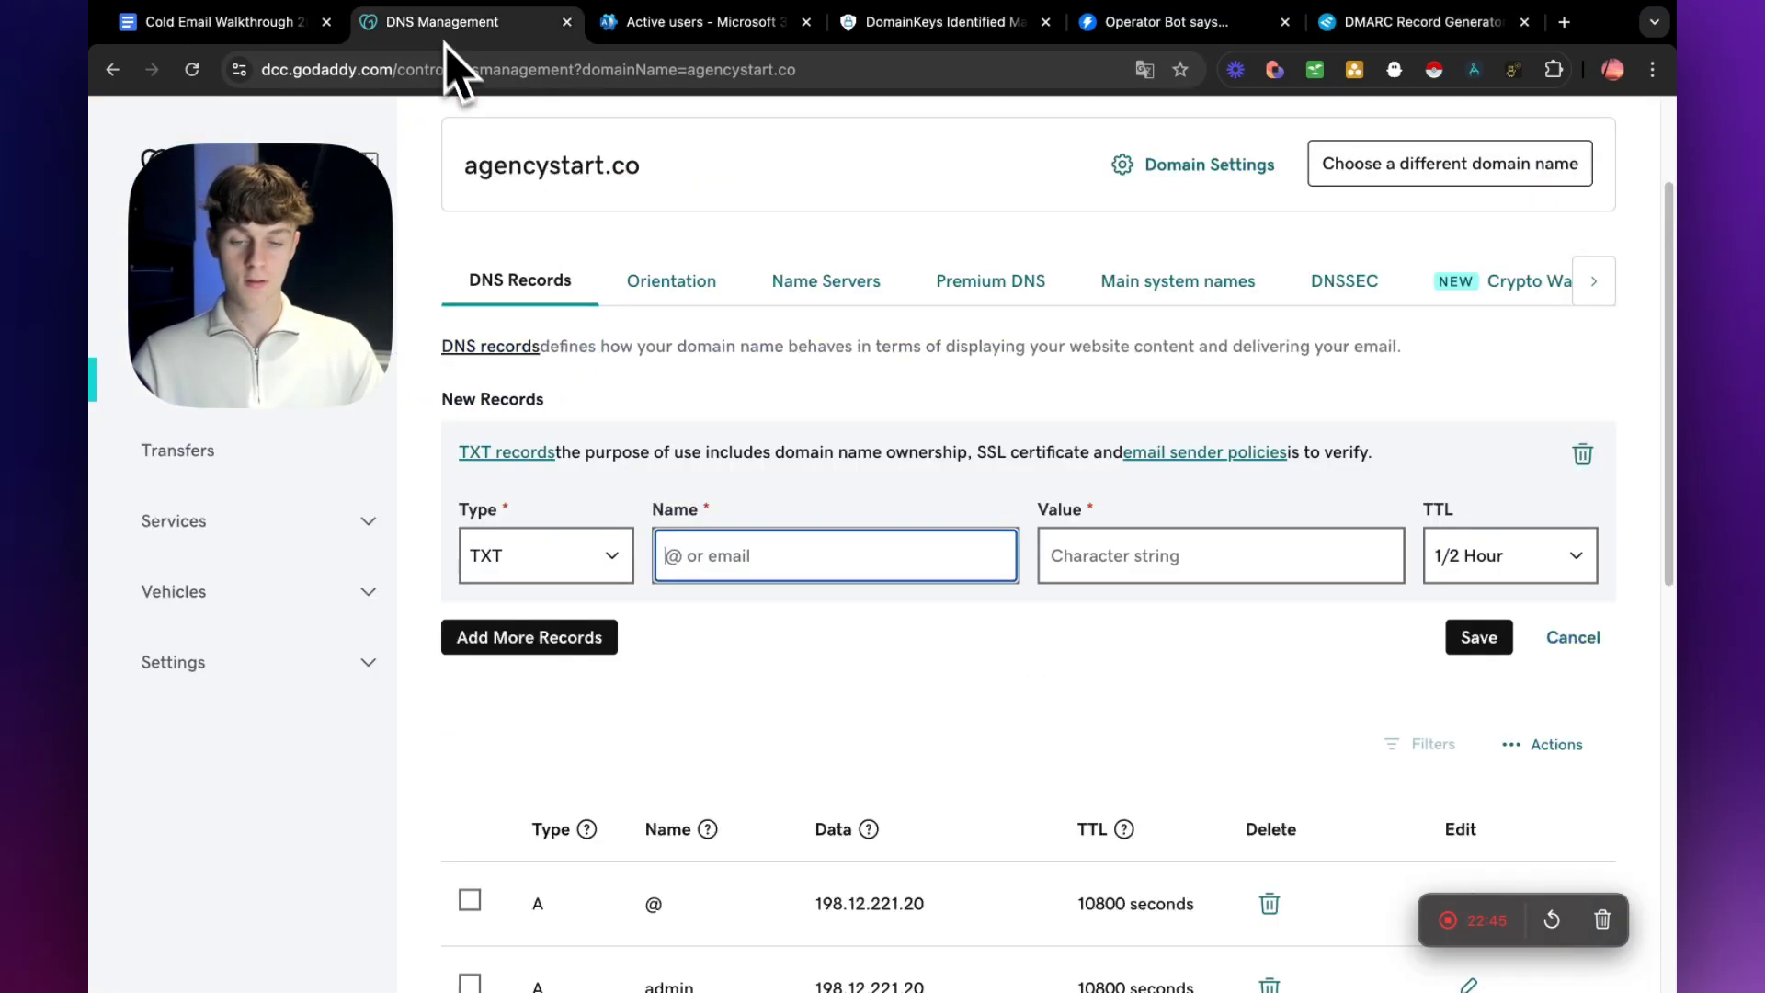
{"action": "left_click", "coordinate": [1174, 555]}
{"action": "key", "text": "ctrl+v"}
Copy the generated host into the TXT record's name and remove the domain part, leaving _dmarc.
{"action": "left_click", "coordinate": [848, 556]}
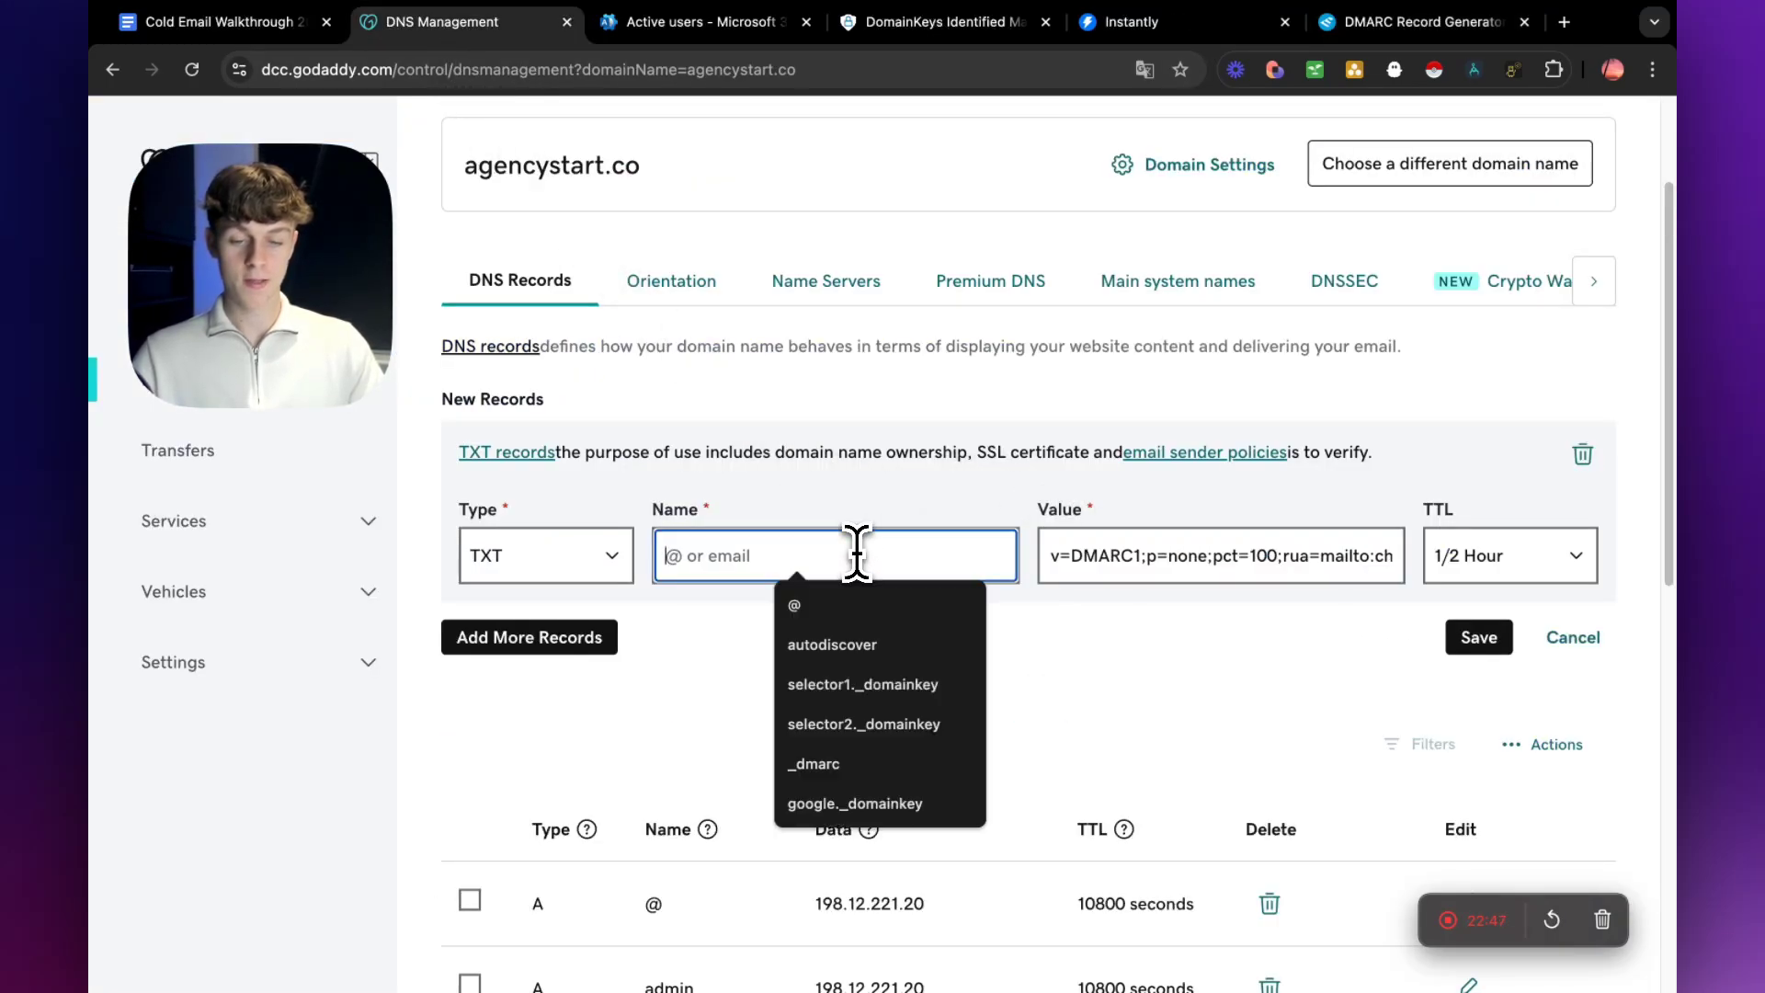
{"action": "left_click", "coordinate": [1407, 22]}
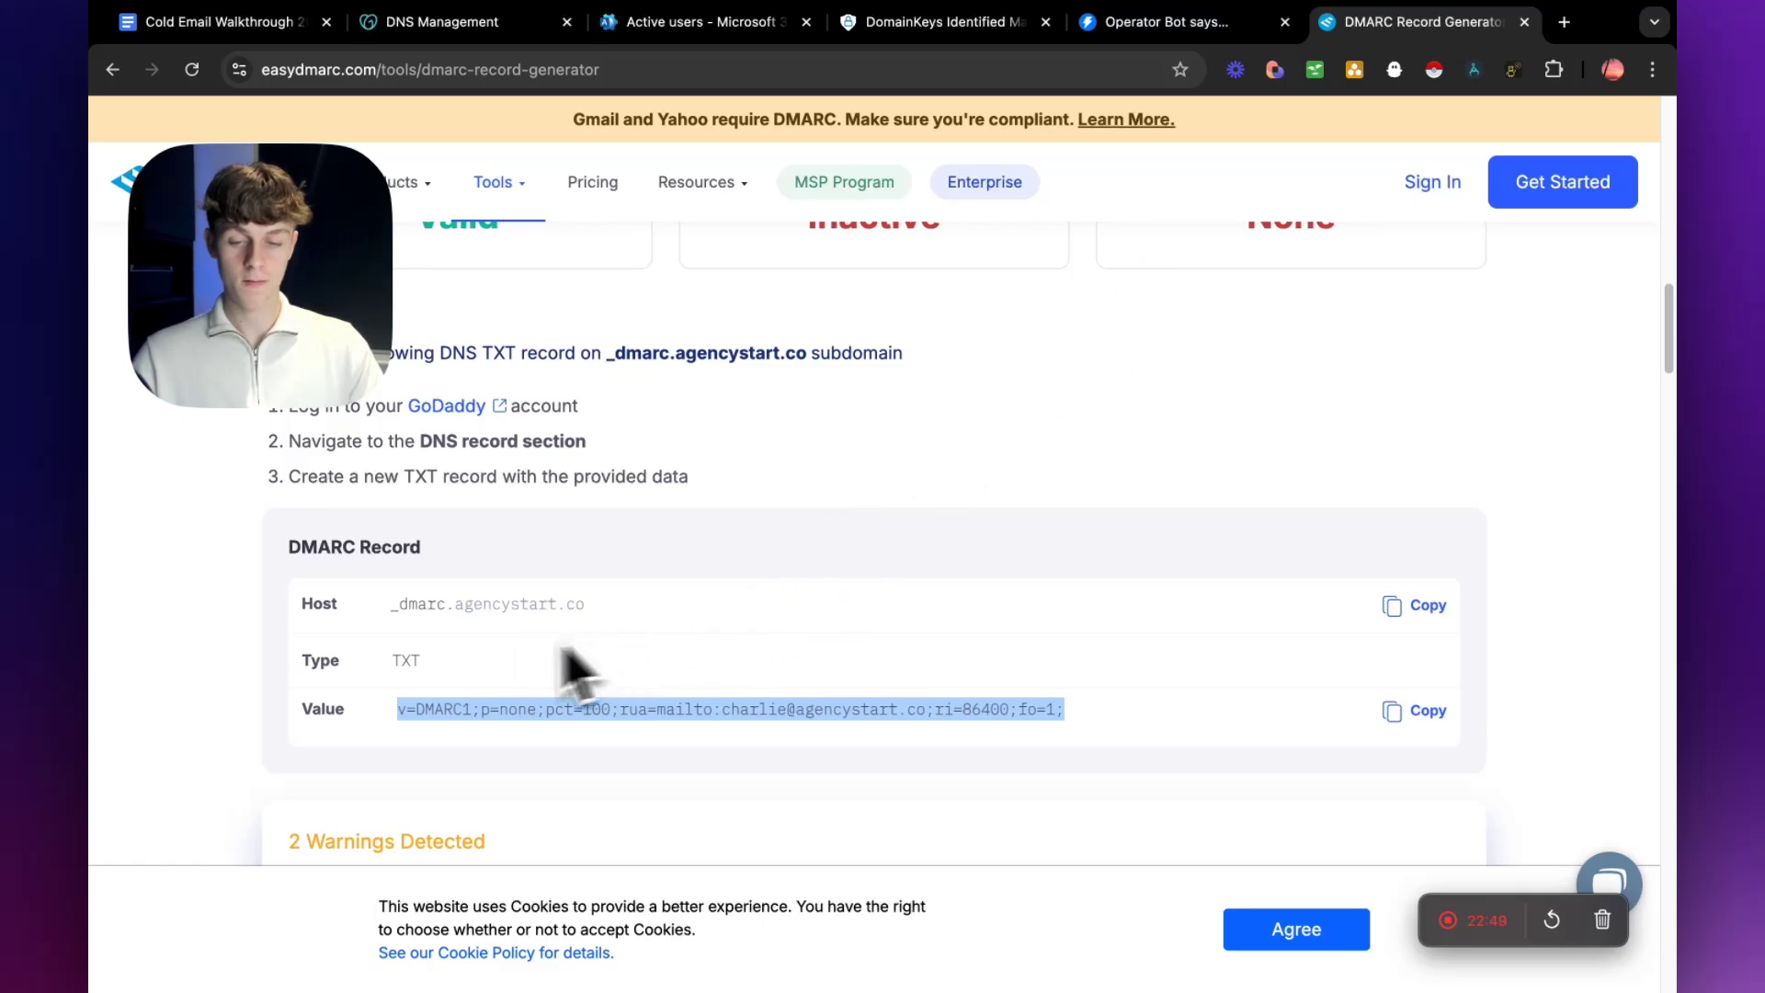
{"action": "left_click_drag", "start_coordinate": [391, 603], "coordinate": [589, 605]}
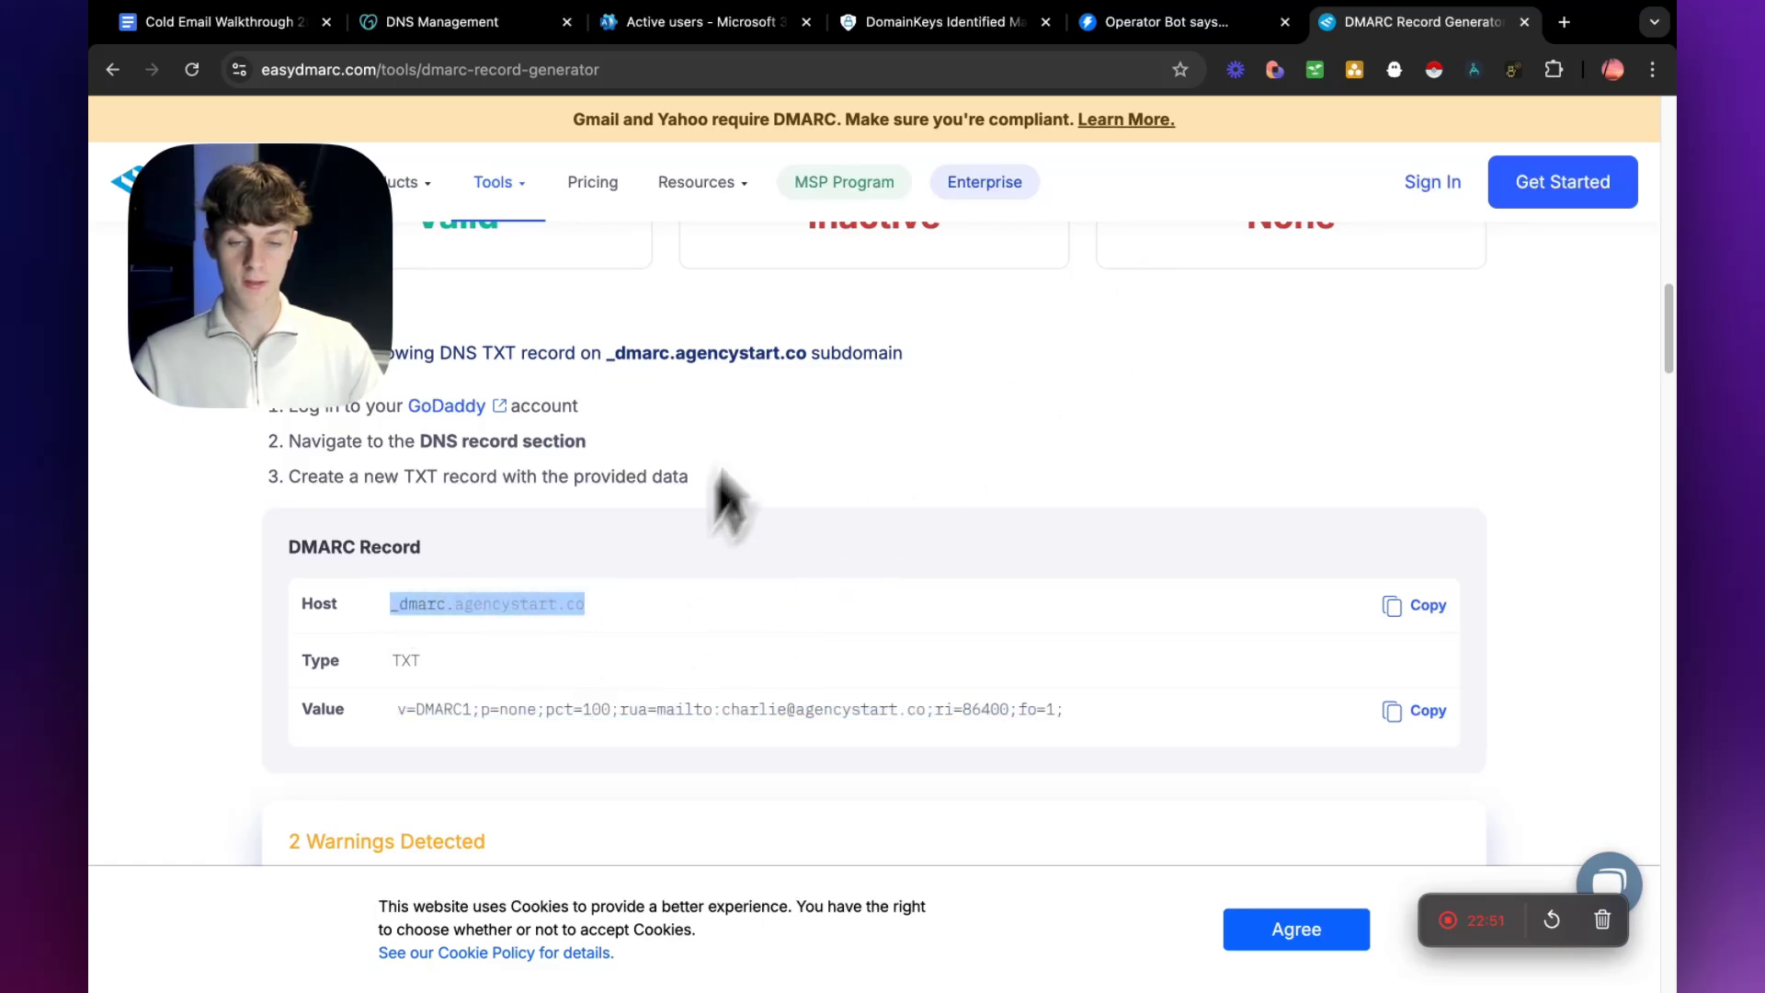
{"action": "left_click", "coordinate": [676, 25]}
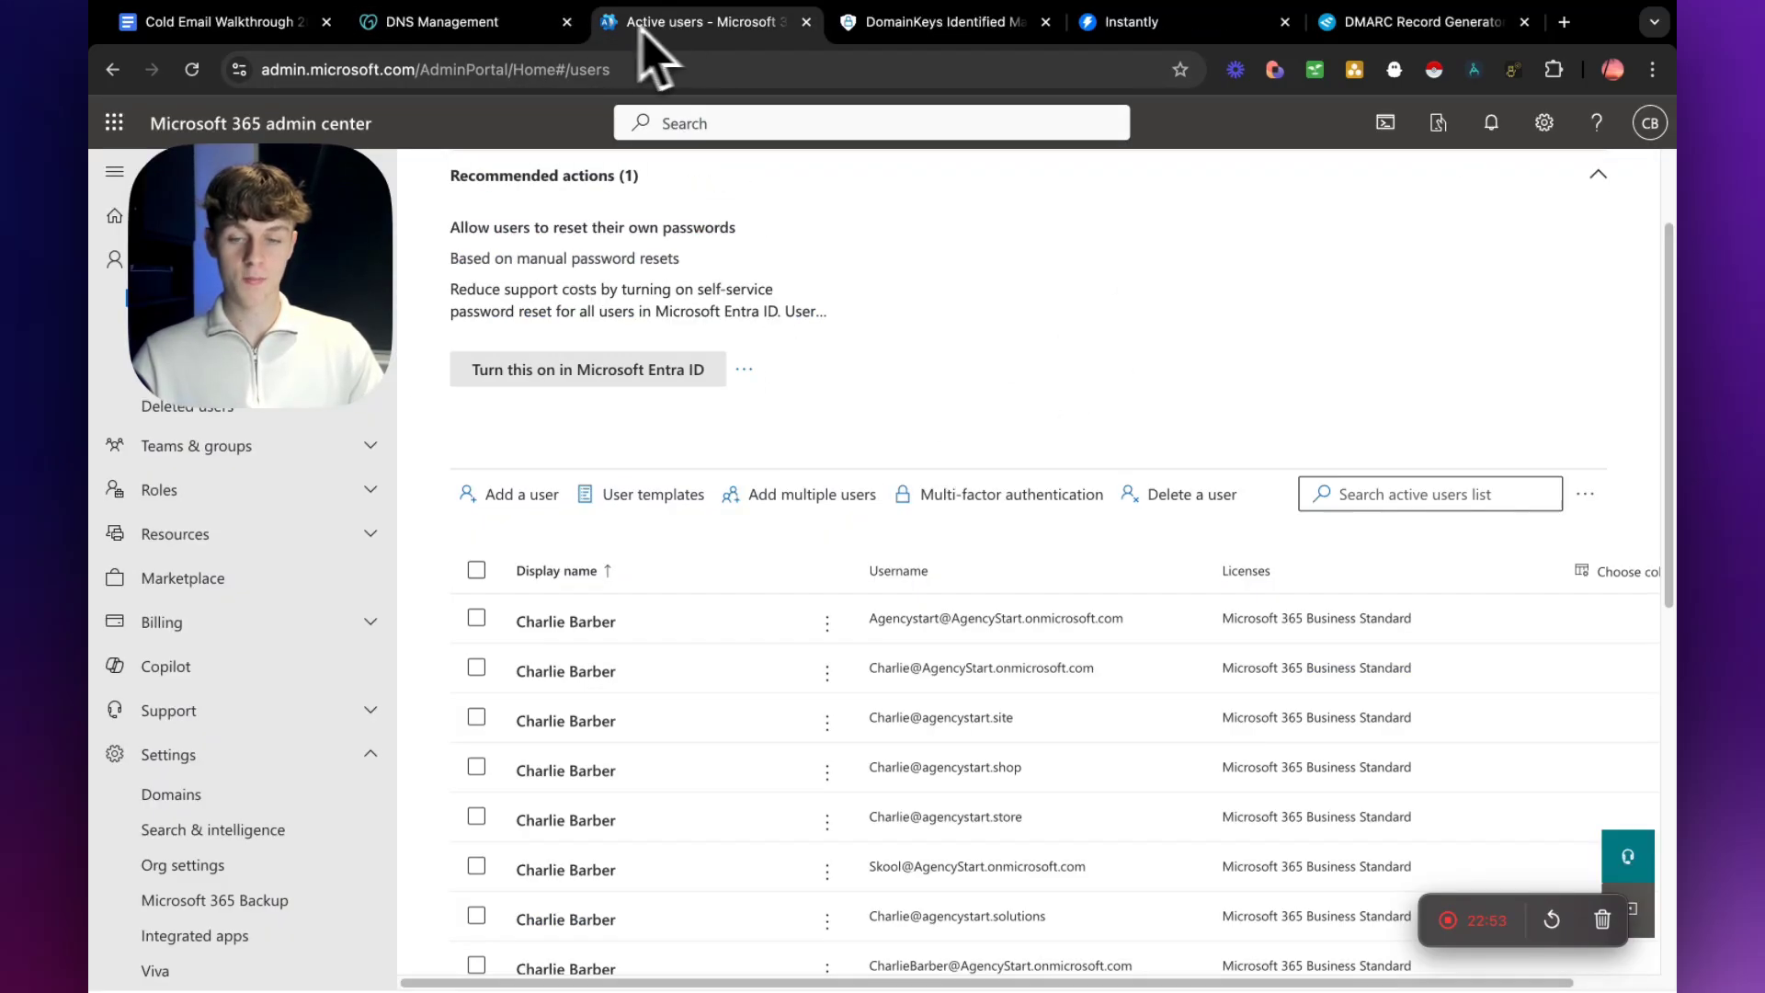
{"action": "left_click", "coordinate": [510, 29]}
{"action": "key", "text": "ctrl+v"}
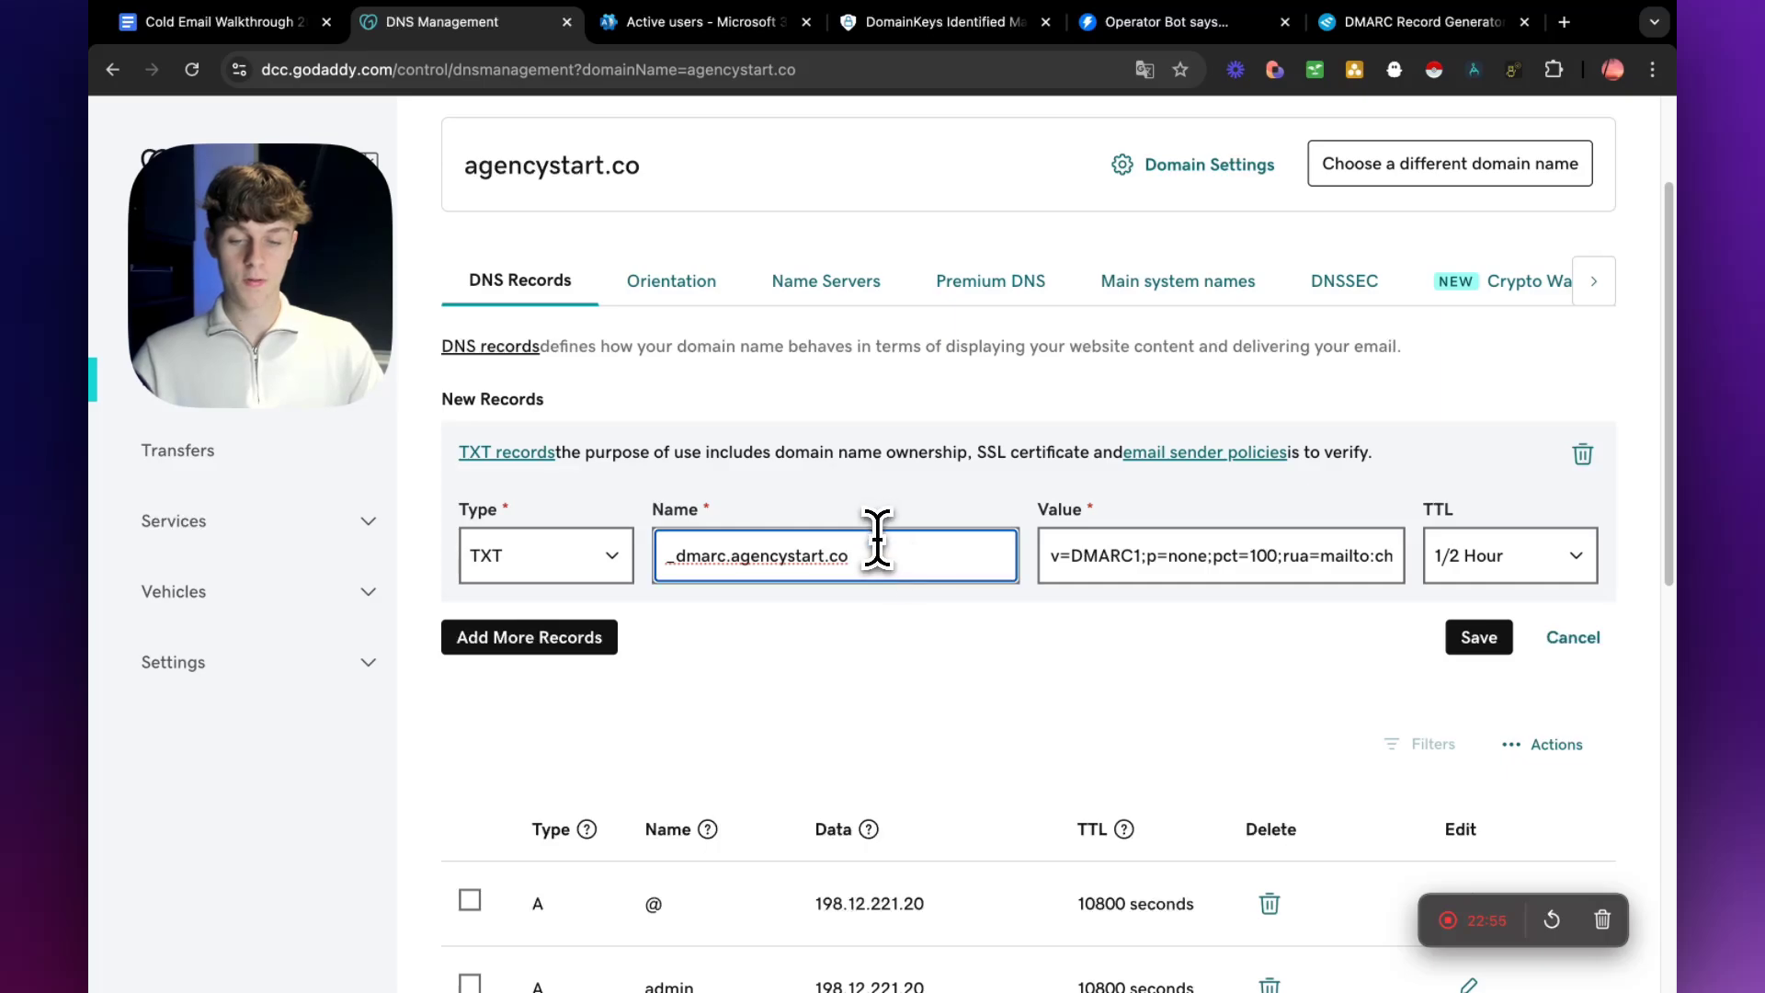
{"action": "left_click_drag", "start_coordinate": [883, 556], "coordinate": [731, 555]}
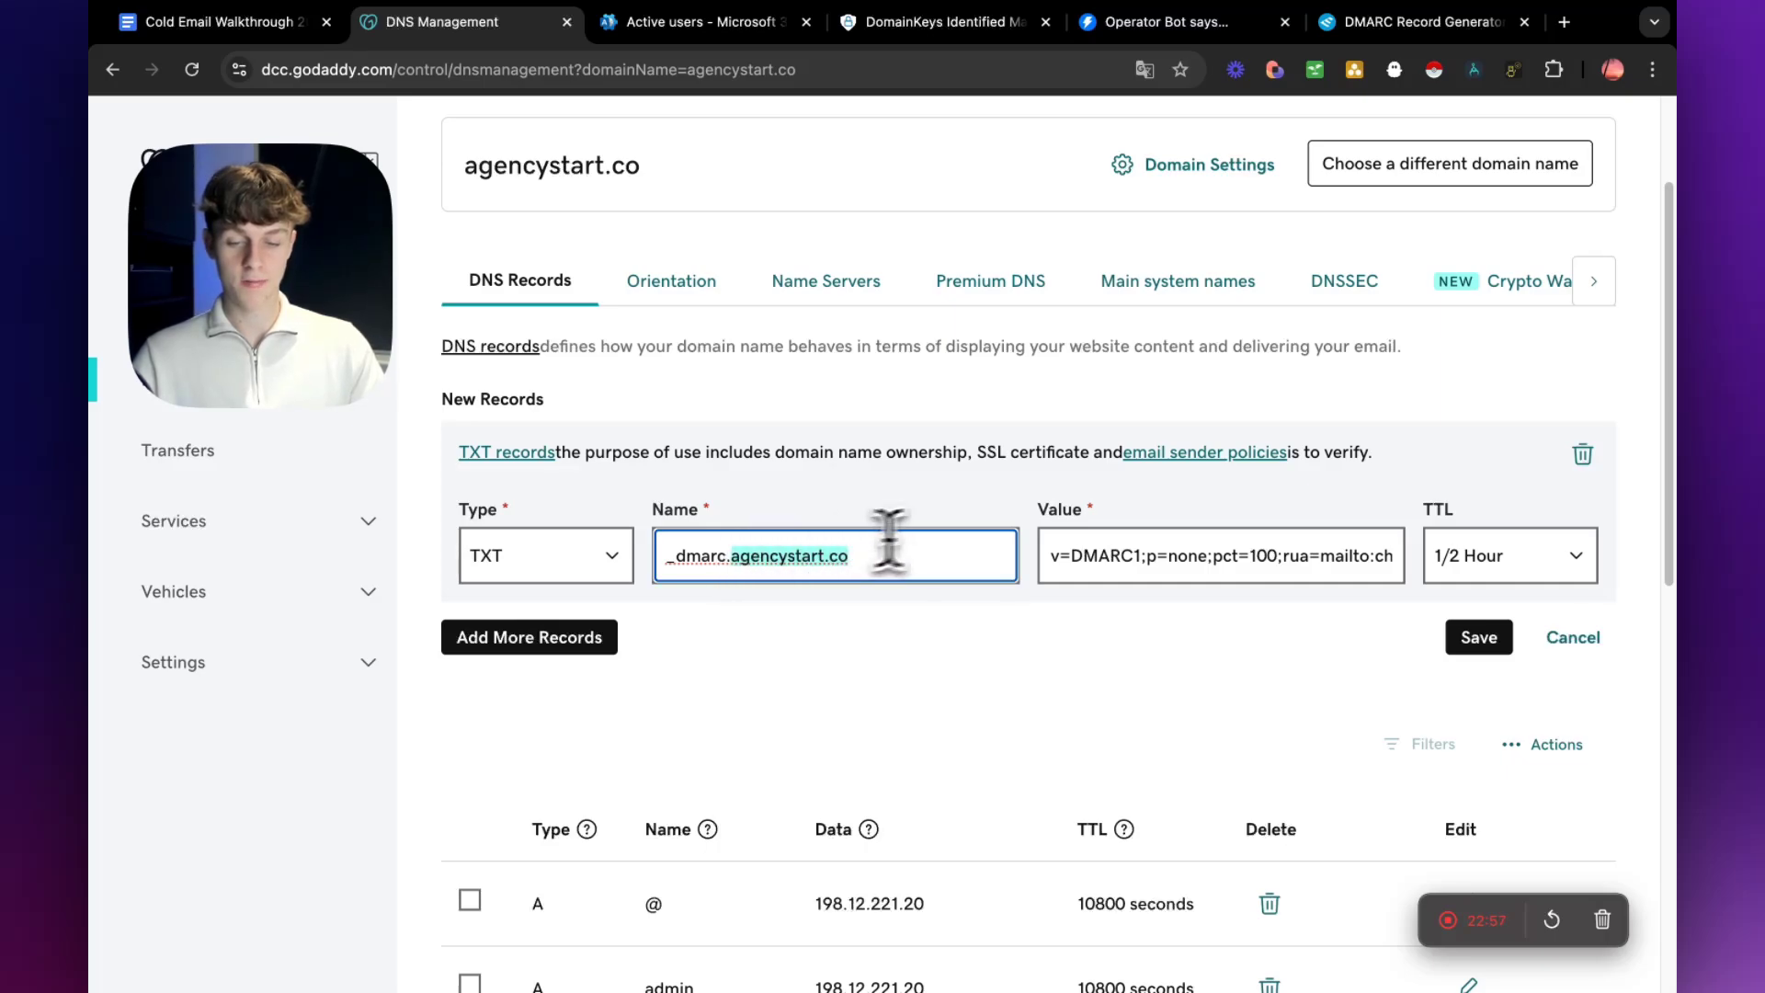
{"action": "key", "text": "BackSpace"}
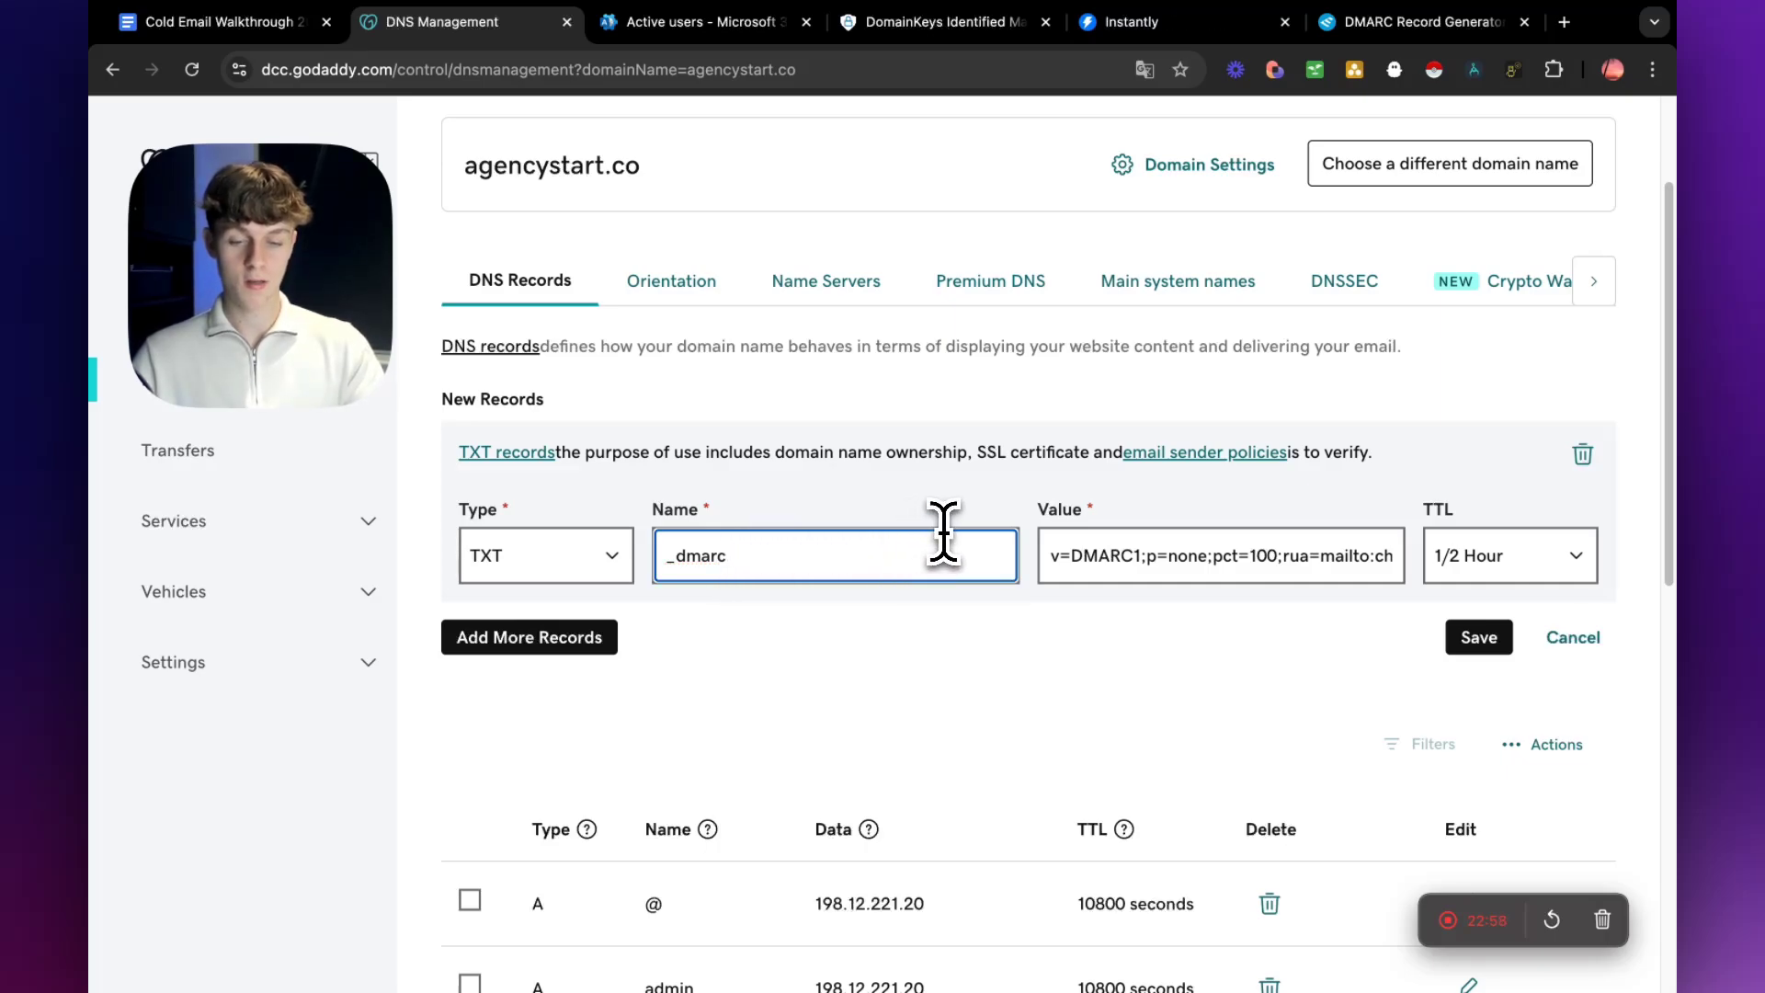
{"action": "left_click", "coordinate": [982, 644]}
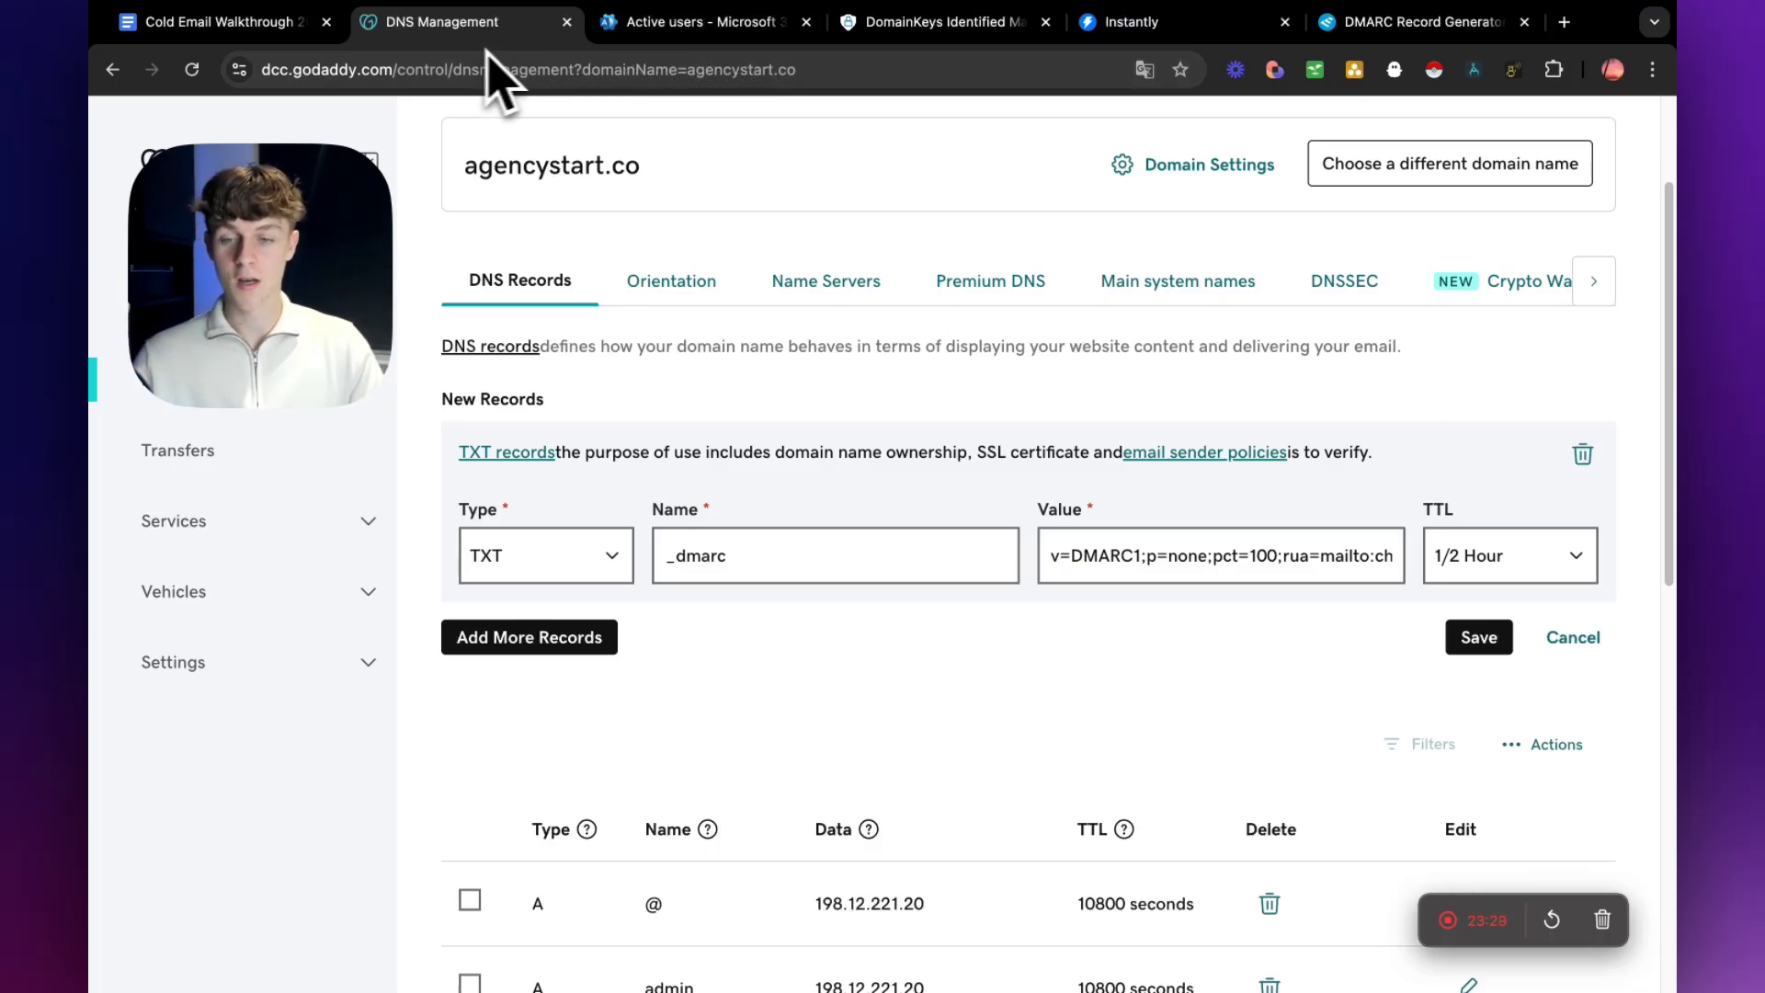
Switch to the Cold Email Walkthrough 2024 document and check off DMARC and DKIM in the DNS records checklist.
{"action": "left_click", "coordinate": [299, 27]}
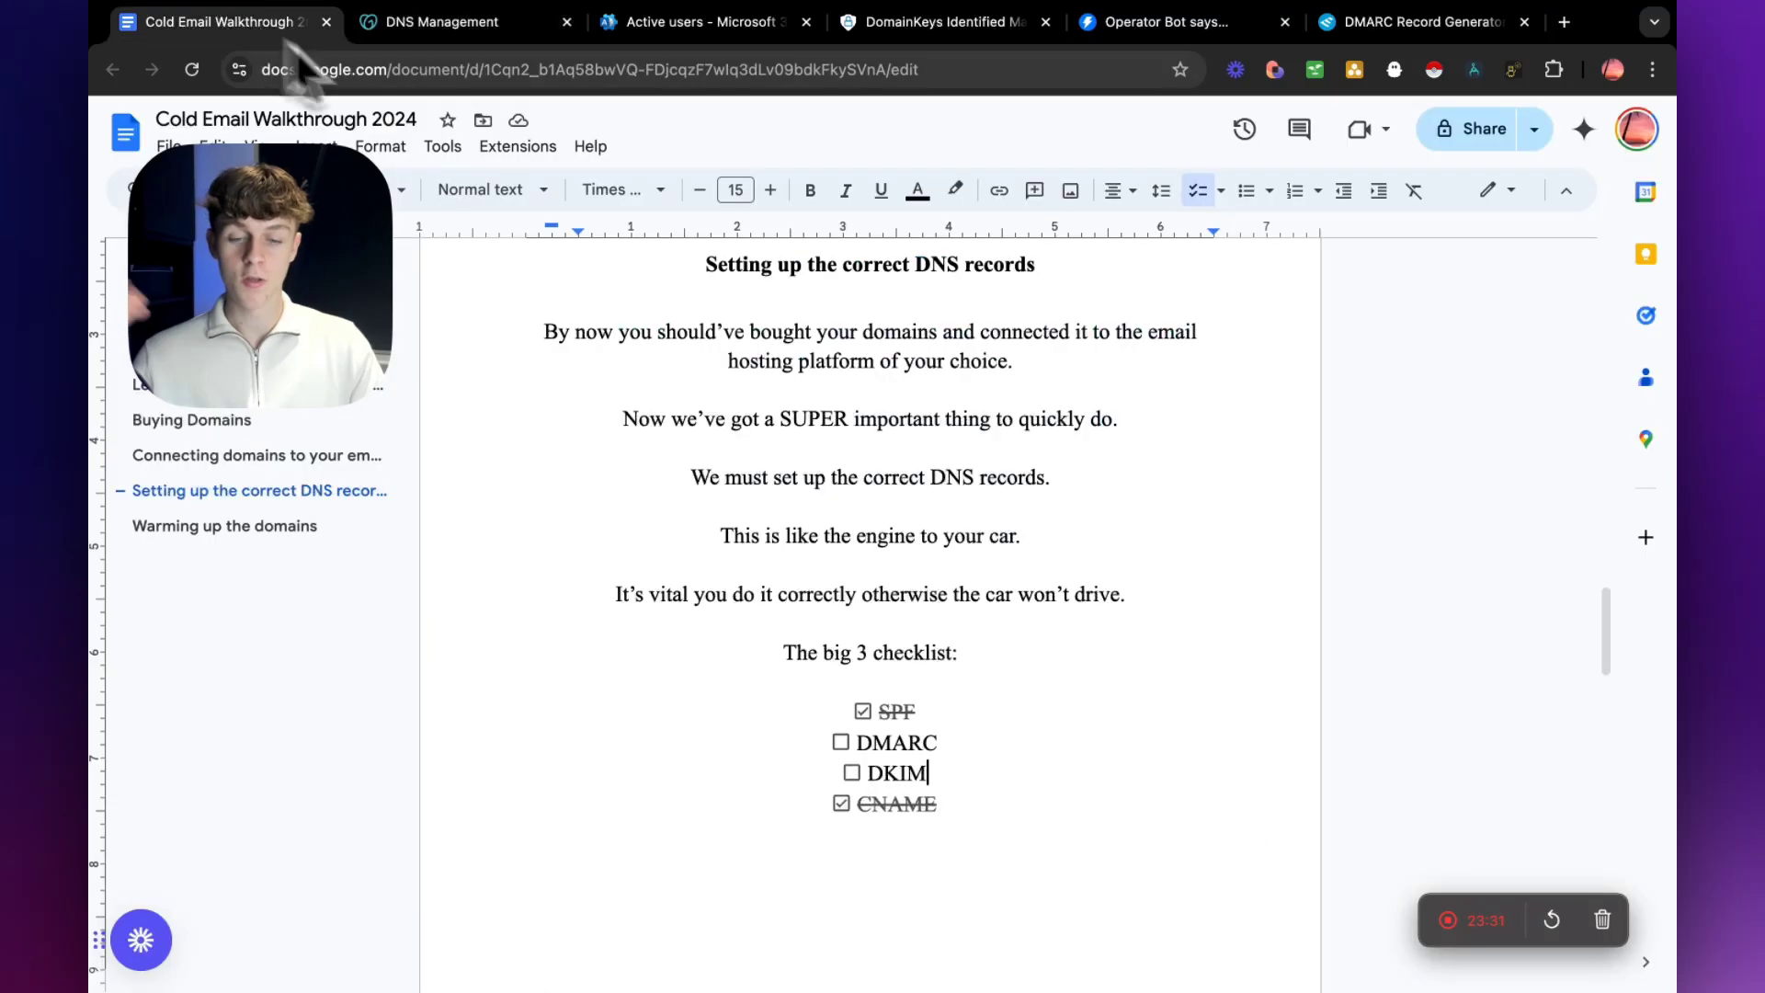
{"action": "scroll", "coordinate": [828, 404], "scroll_direction": "down", "scroll_amount": 1}
{"action": "left_click", "coordinate": [841, 699]}
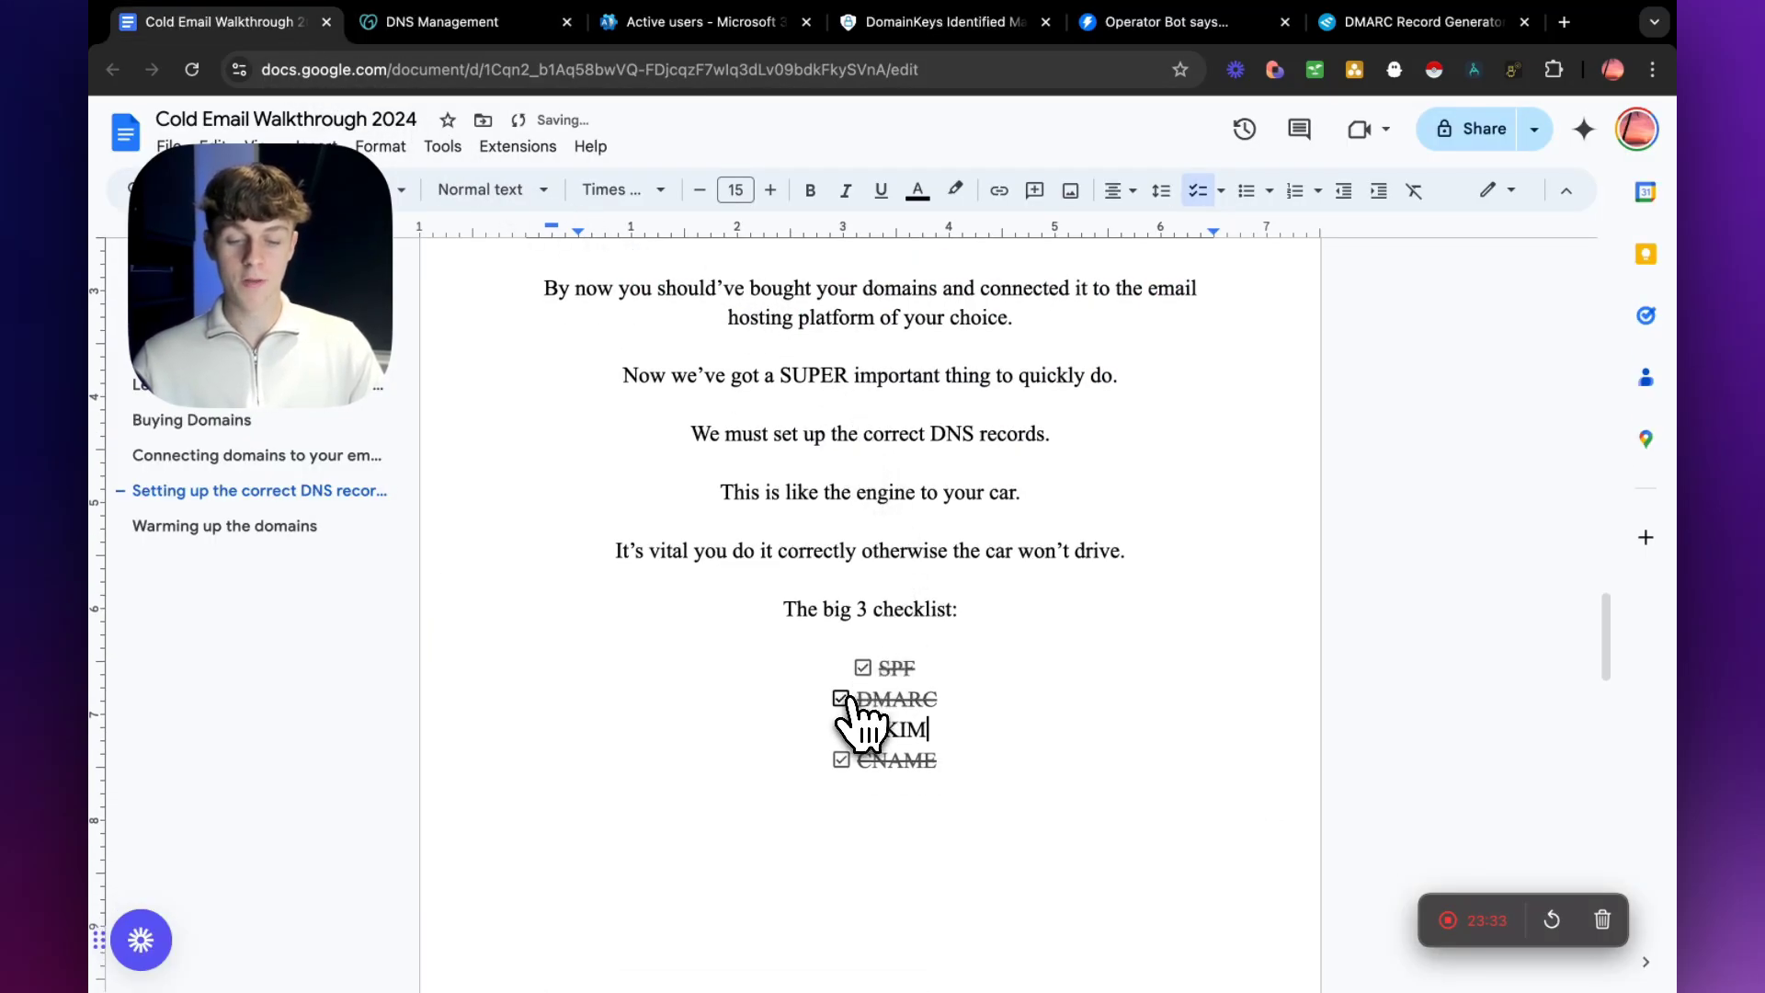
{"action": "left_click", "coordinate": [852, 729]}
Go to the "Warming up the domains" section of the walkthrough document, highlight its heading and skim the text beneath it.
{"action": "scroll", "coordinate": [727, 708], "scroll_direction": "down", "scroll_amount": 4}
{"action": "scroll", "coordinate": [726, 708], "scroll_direction": "down", "scroll_amount": 8}
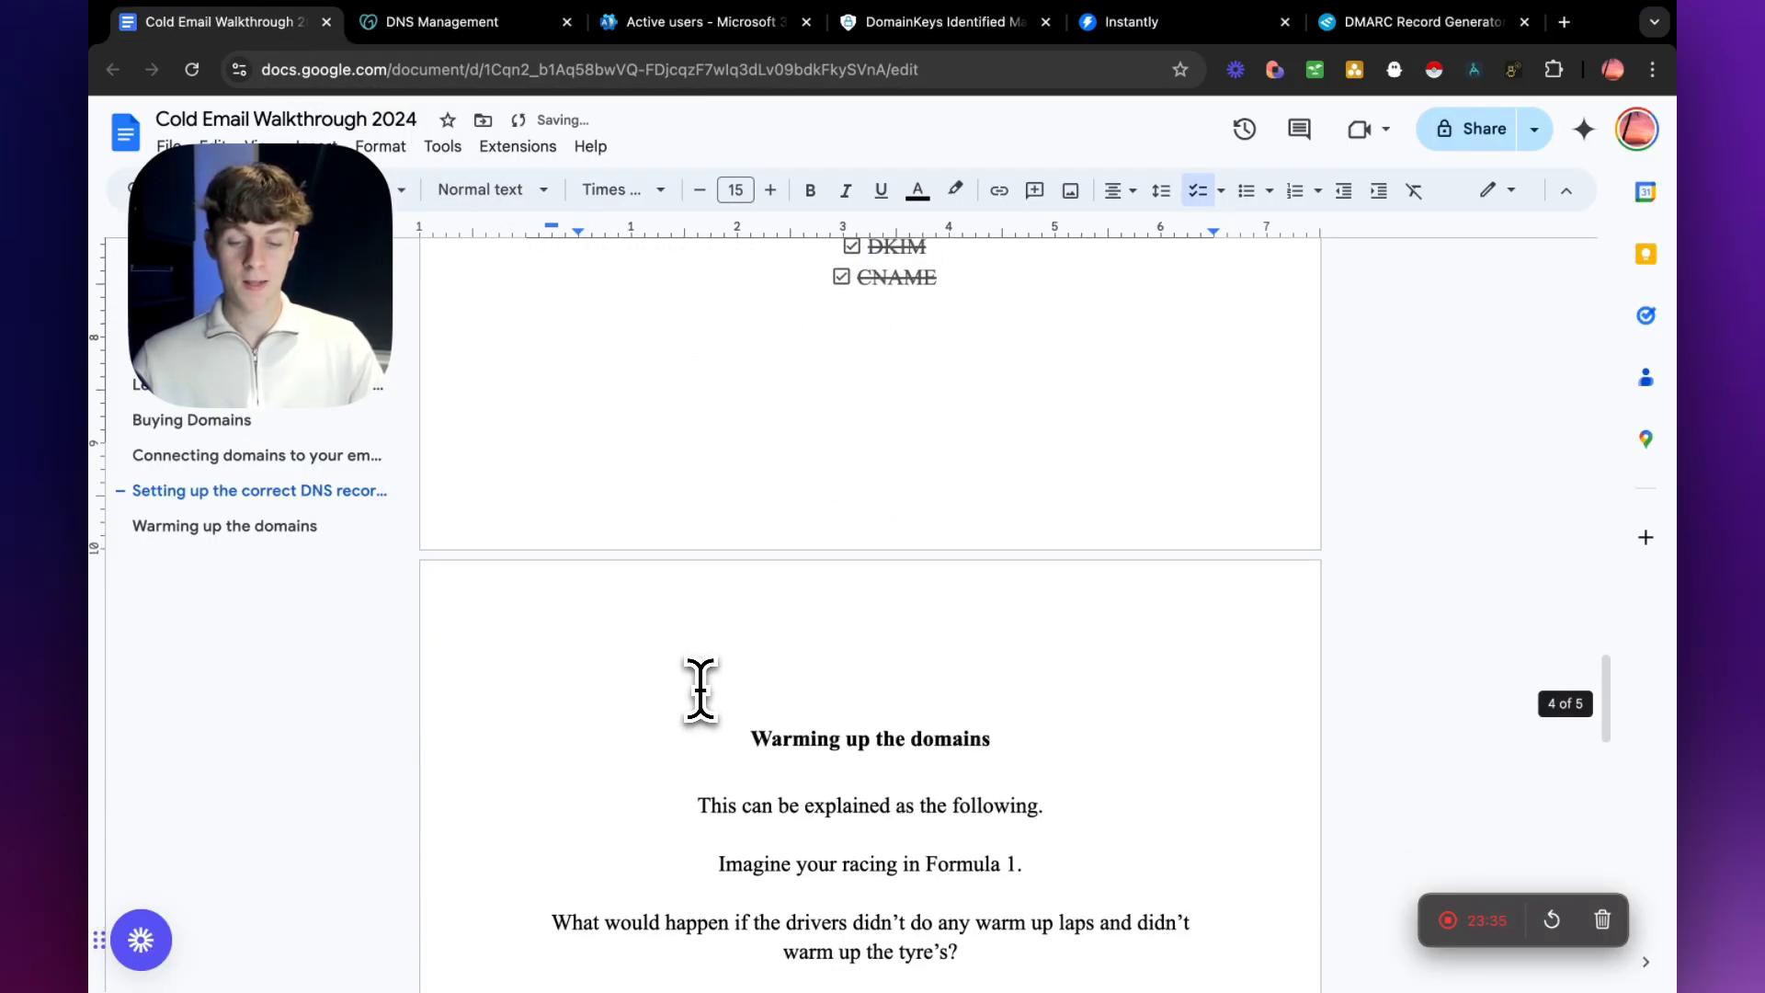
{"action": "left_click_drag", "start_coordinate": [727, 663], "coordinate": [1107, 638]}
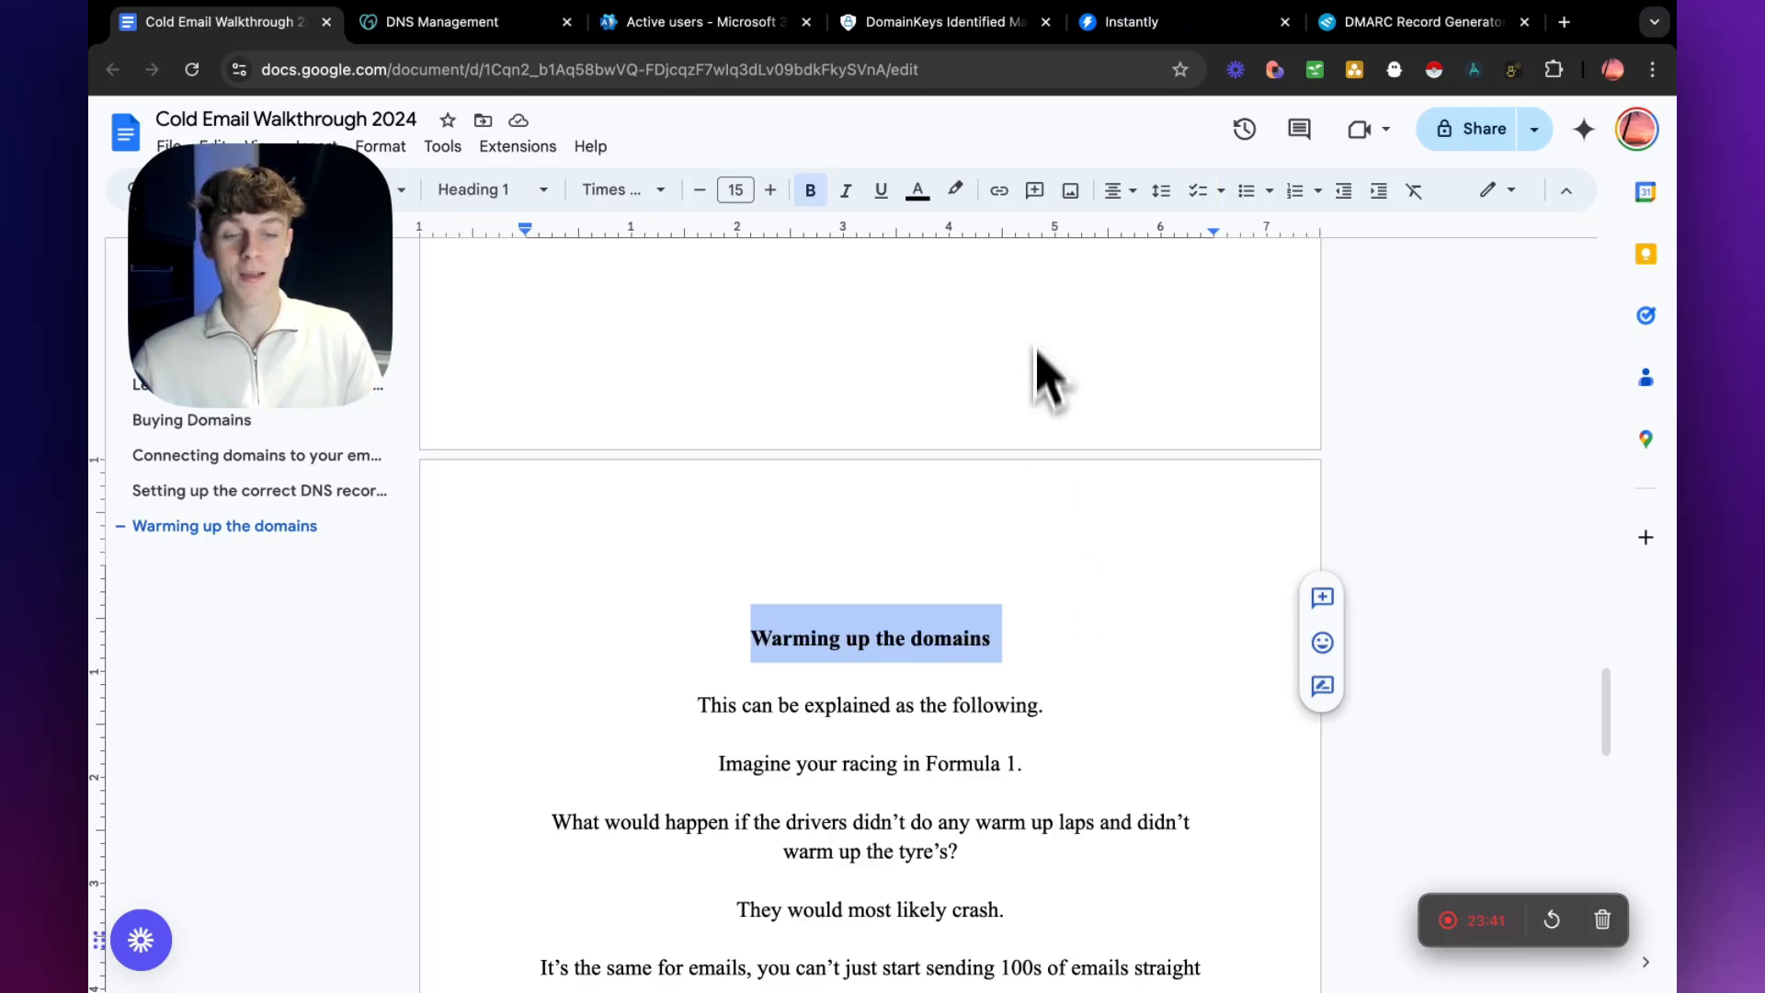
{"action": "scroll", "coordinate": [963, 527], "scroll_direction": "down", "scroll_amount": 1}
{"action": "scroll", "coordinate": [956, 538], "scroll_direction": "down", "scroll_amount": 7}
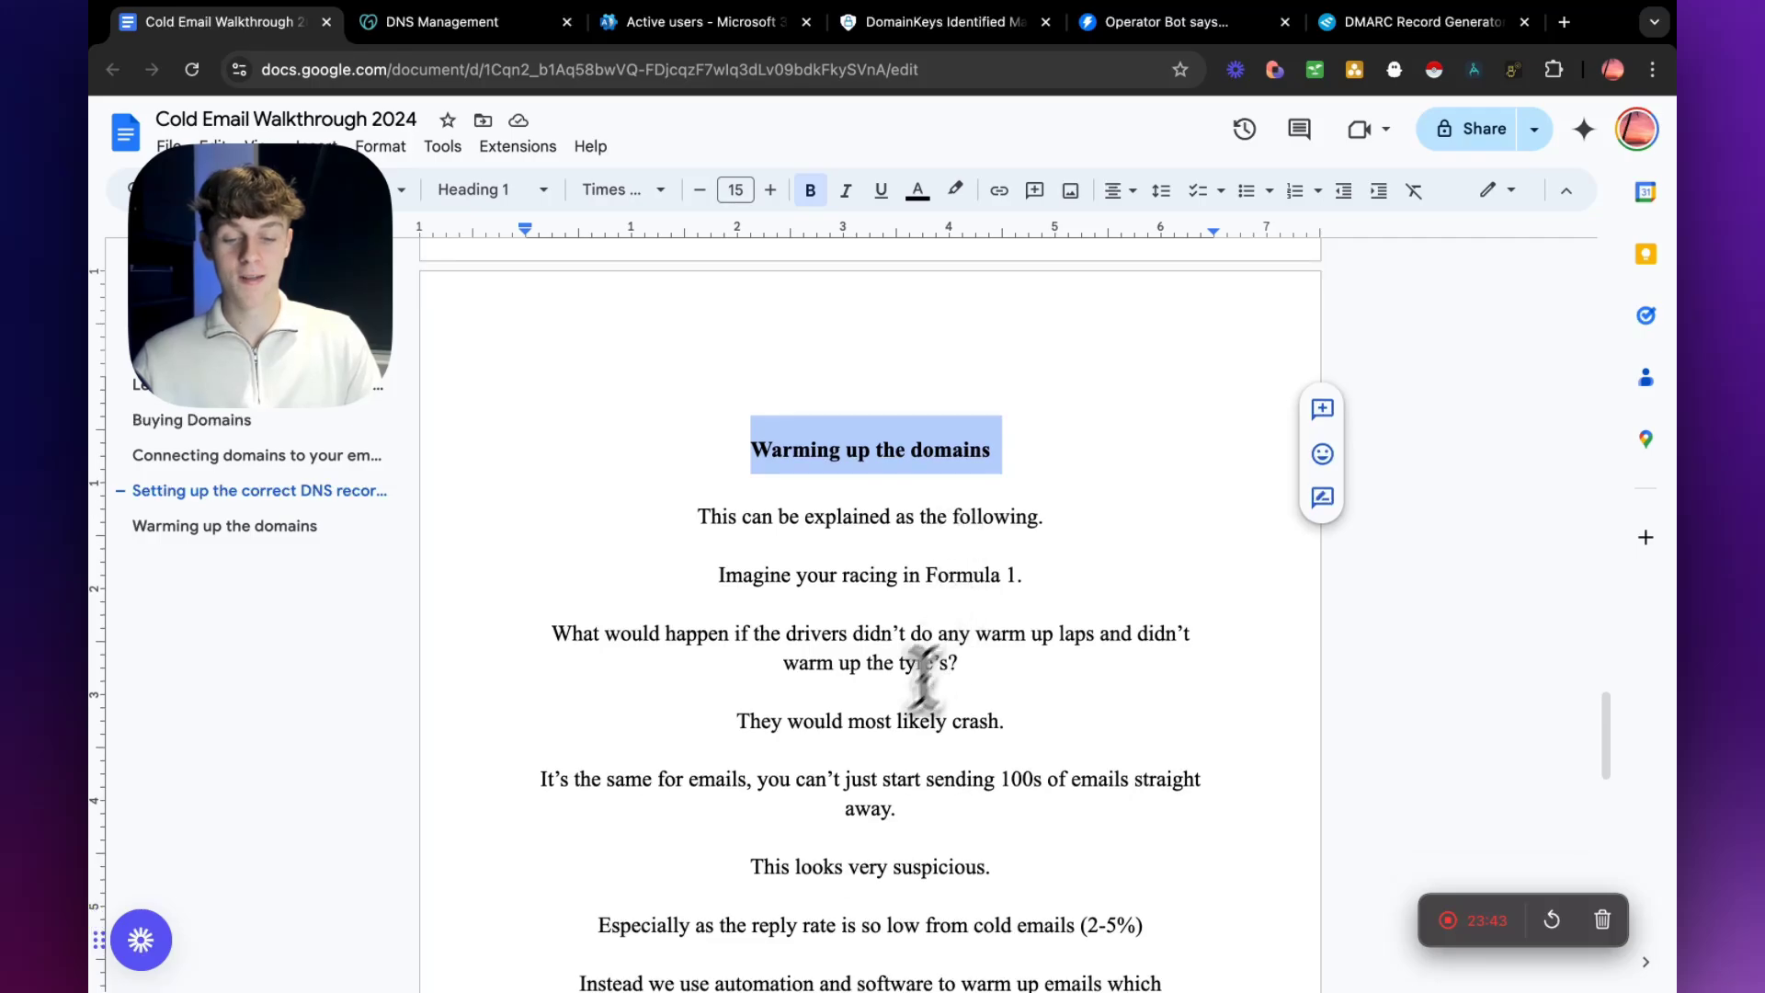
{"action": "scroll", "coordinate": [900, 749], "scroll_direction": "down", "scroll_amount": 1}
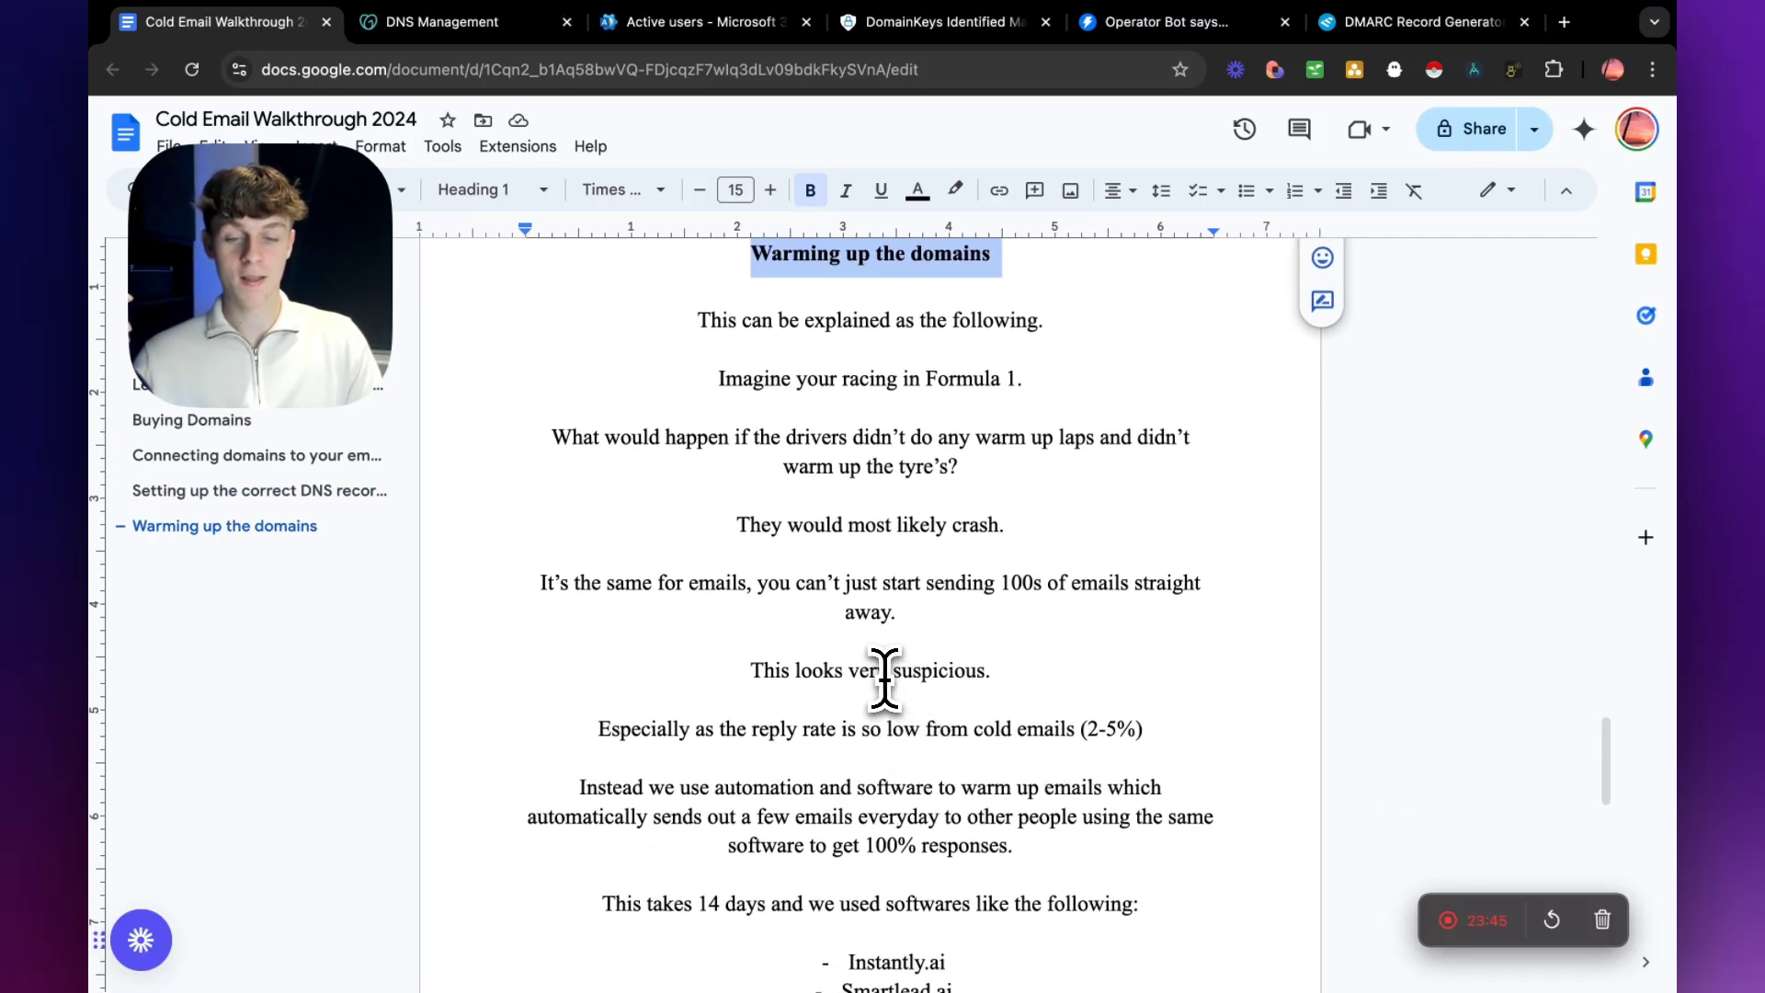
{"action": "scroll", "coordinate": [887, 679], "scroll_direction": "up", "scroll_amount": 1}
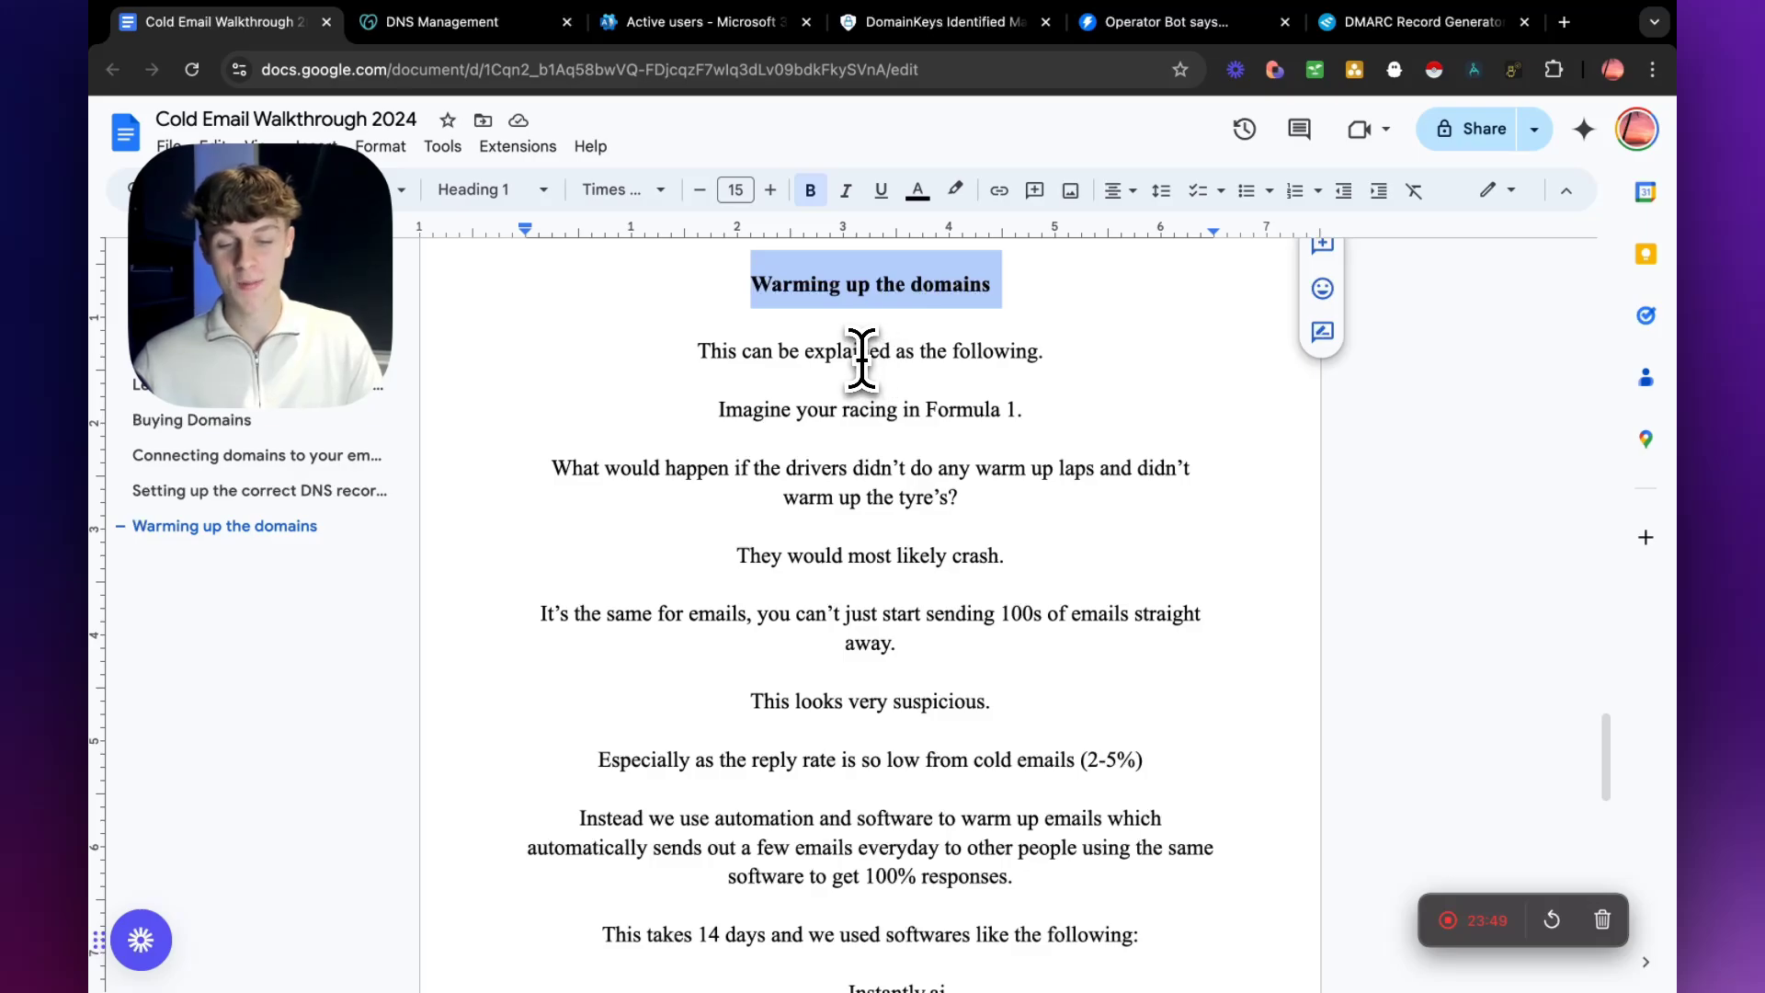
Read through the Formula 1 warm-up analogy, highlighting the racing line, the missing warm-up laps and "It's the same for emails".
{"action": "left_click_drag", "start_coordinate": [720, 410], "coordinate": [1049, 411]}
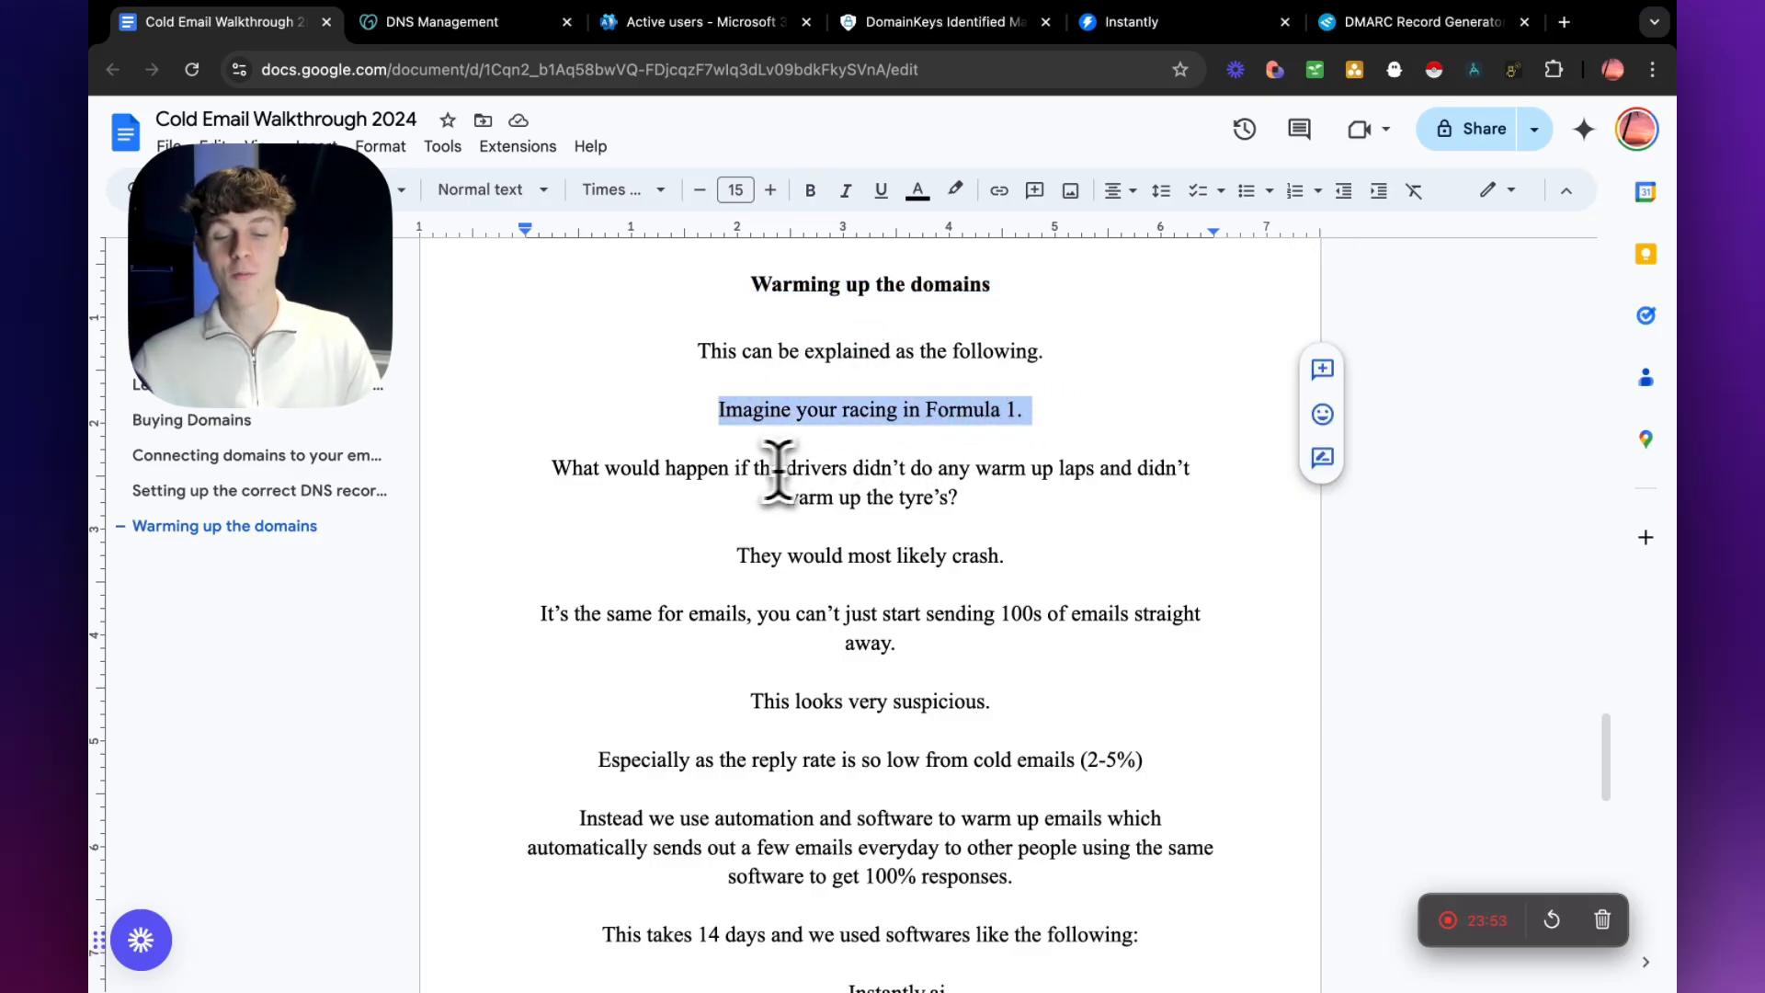
{"action": "left_click_drag", "start_coordinate": [771, 469], "coordinate": [1072, 463]}
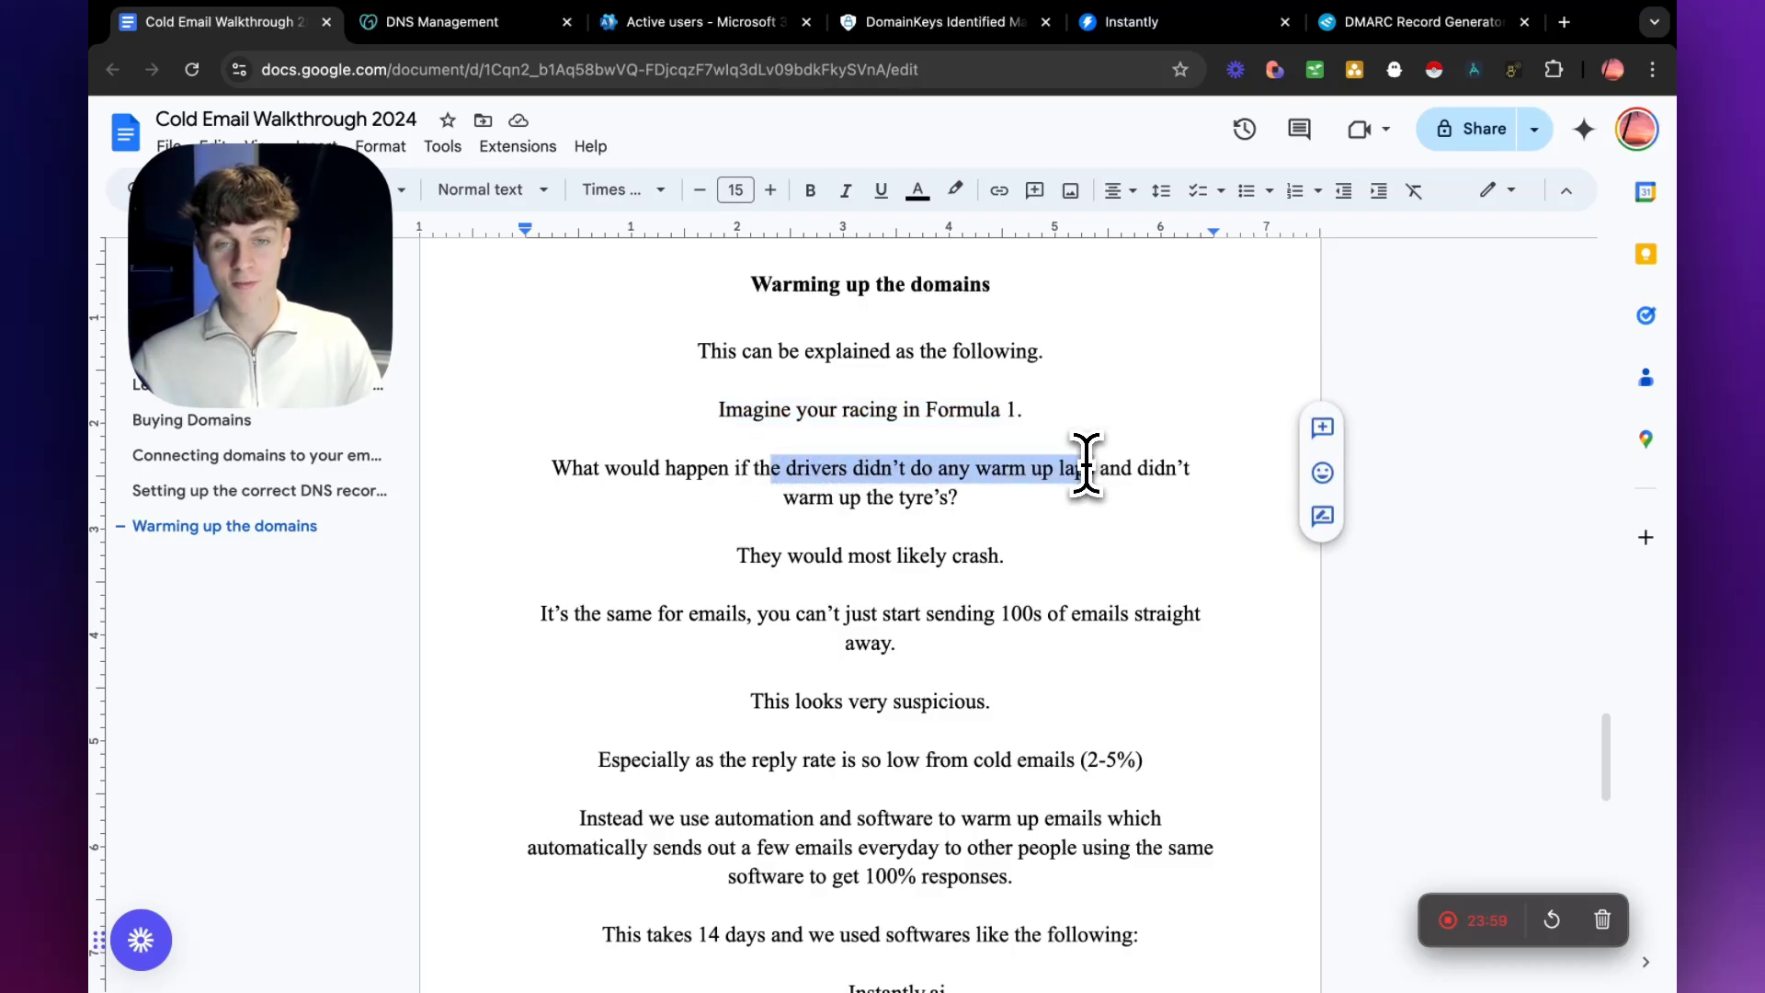
{"action": "left_click_drag", "start_coordinate": [1085, 464], "coordinate": [1096, 467]}
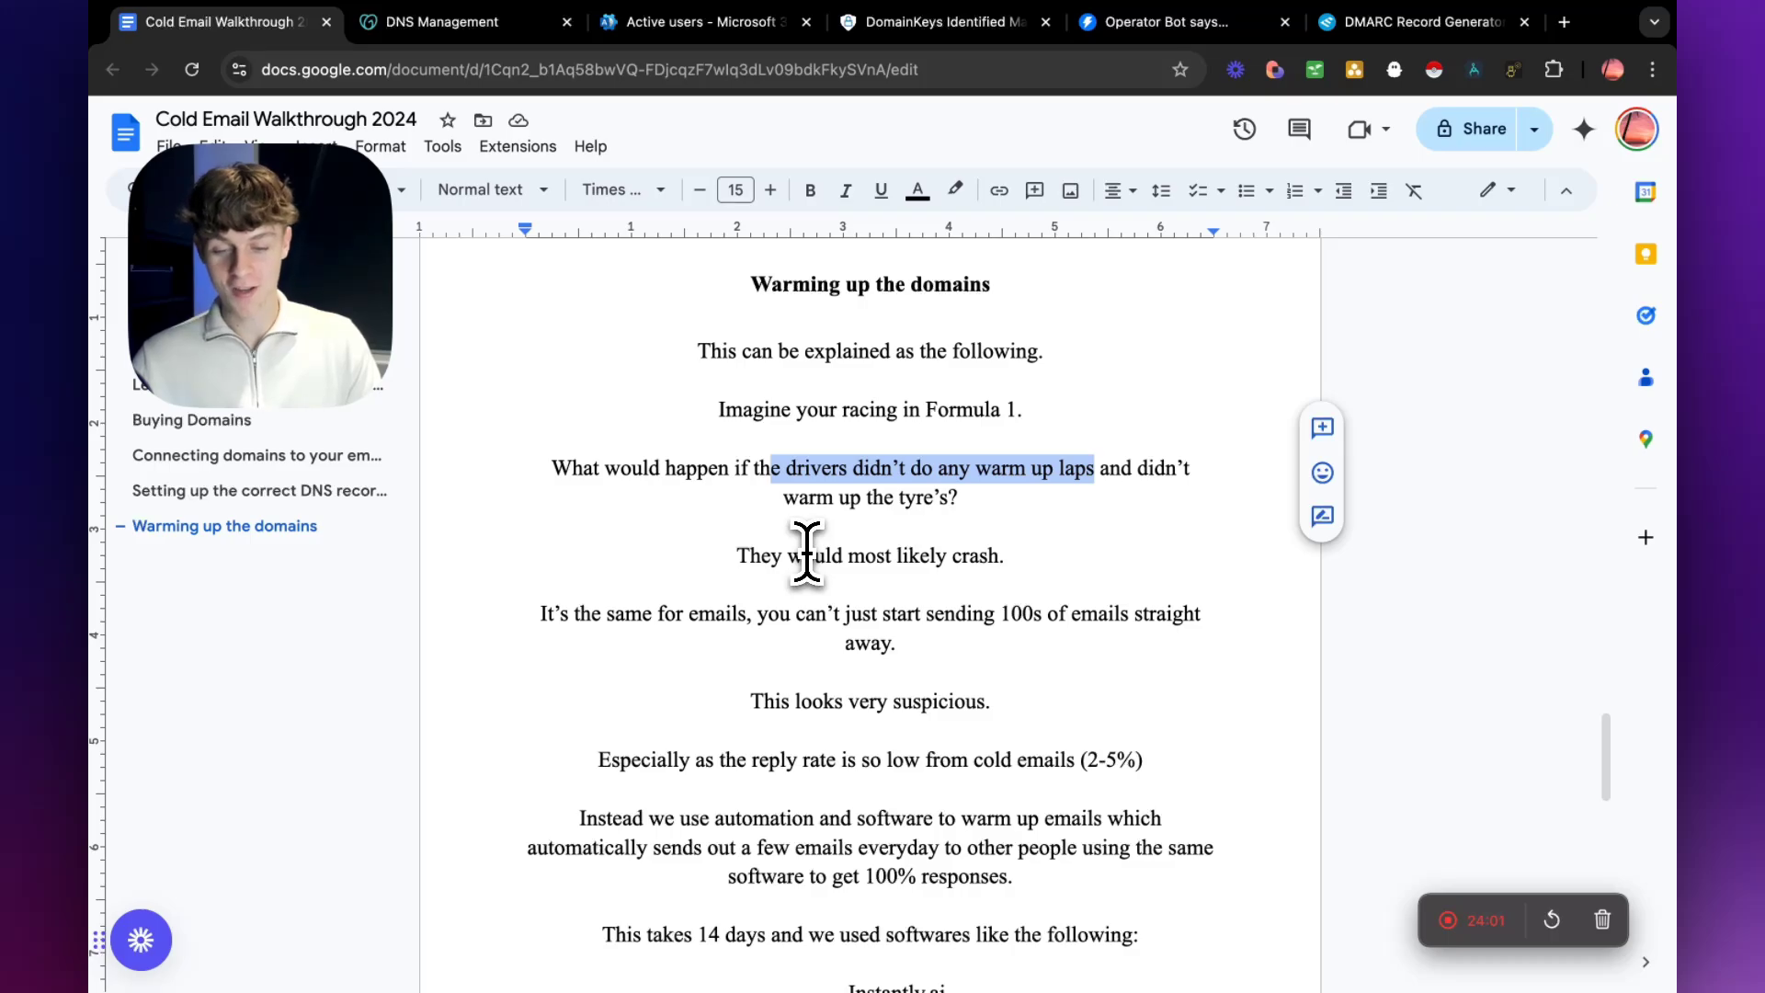
{"action": "left_click_drag", "start_coordinate": [539, 614], "coordinate": [771, 618]}
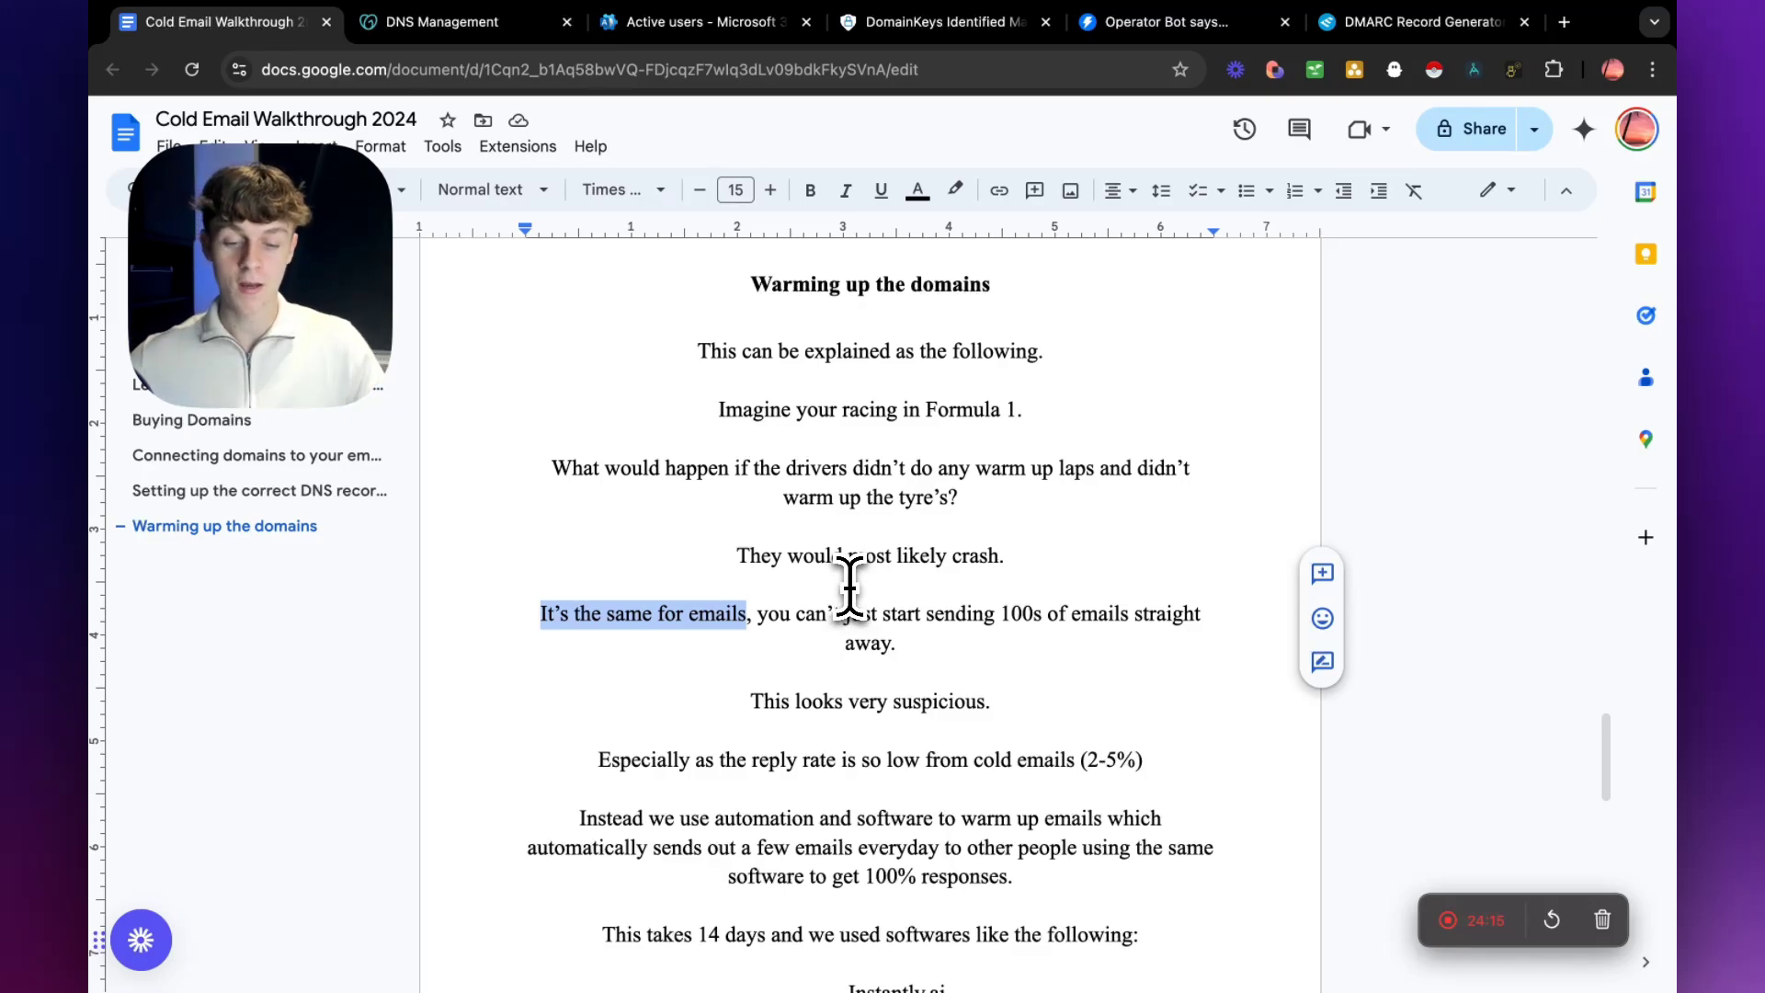
Read the lines on the low cold email reply rate and on warm-up software, highlighting the reply rate phrase and "automation".
{"action": "scroll", "coordinate": [846, 589], "scroll_direction": "down", "scroll_amount": 1}
{"action": "left_click_drag", "start_coordinate": [599, 725], "coordinate": [944, 727]}
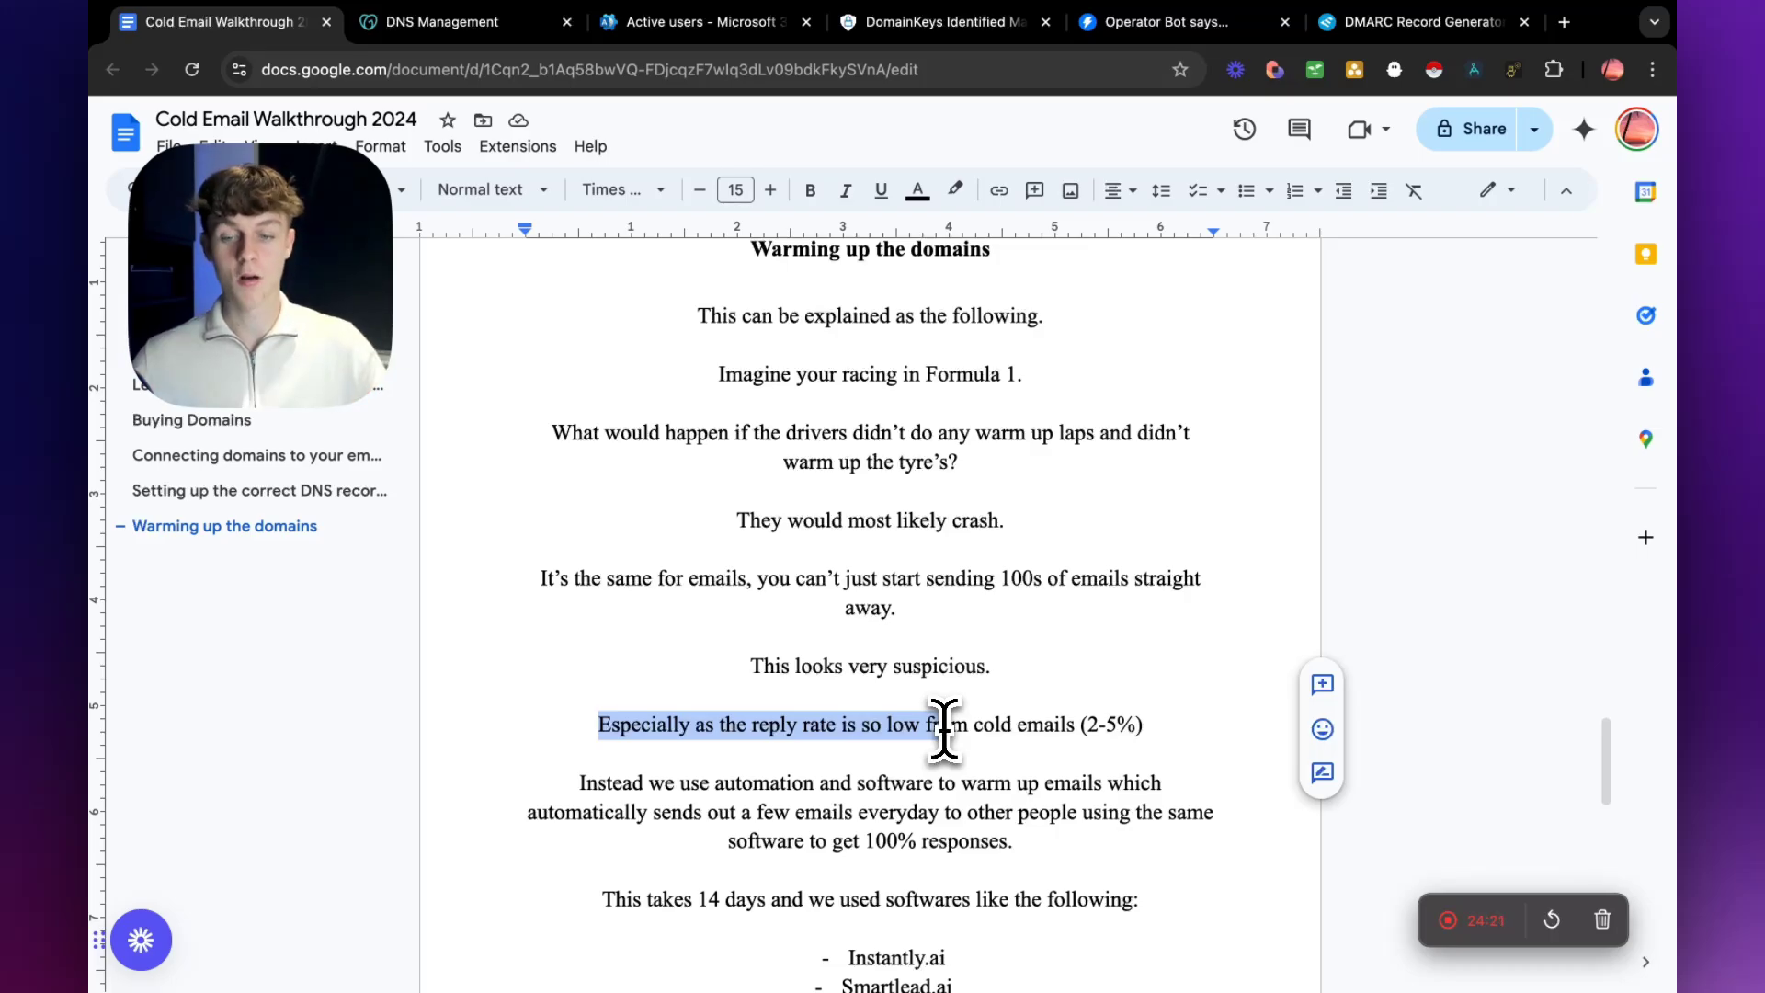
{"action": "scroll", "coordinate": [944, 727], "scroll_direction": "down", "scroll_amount": 1}
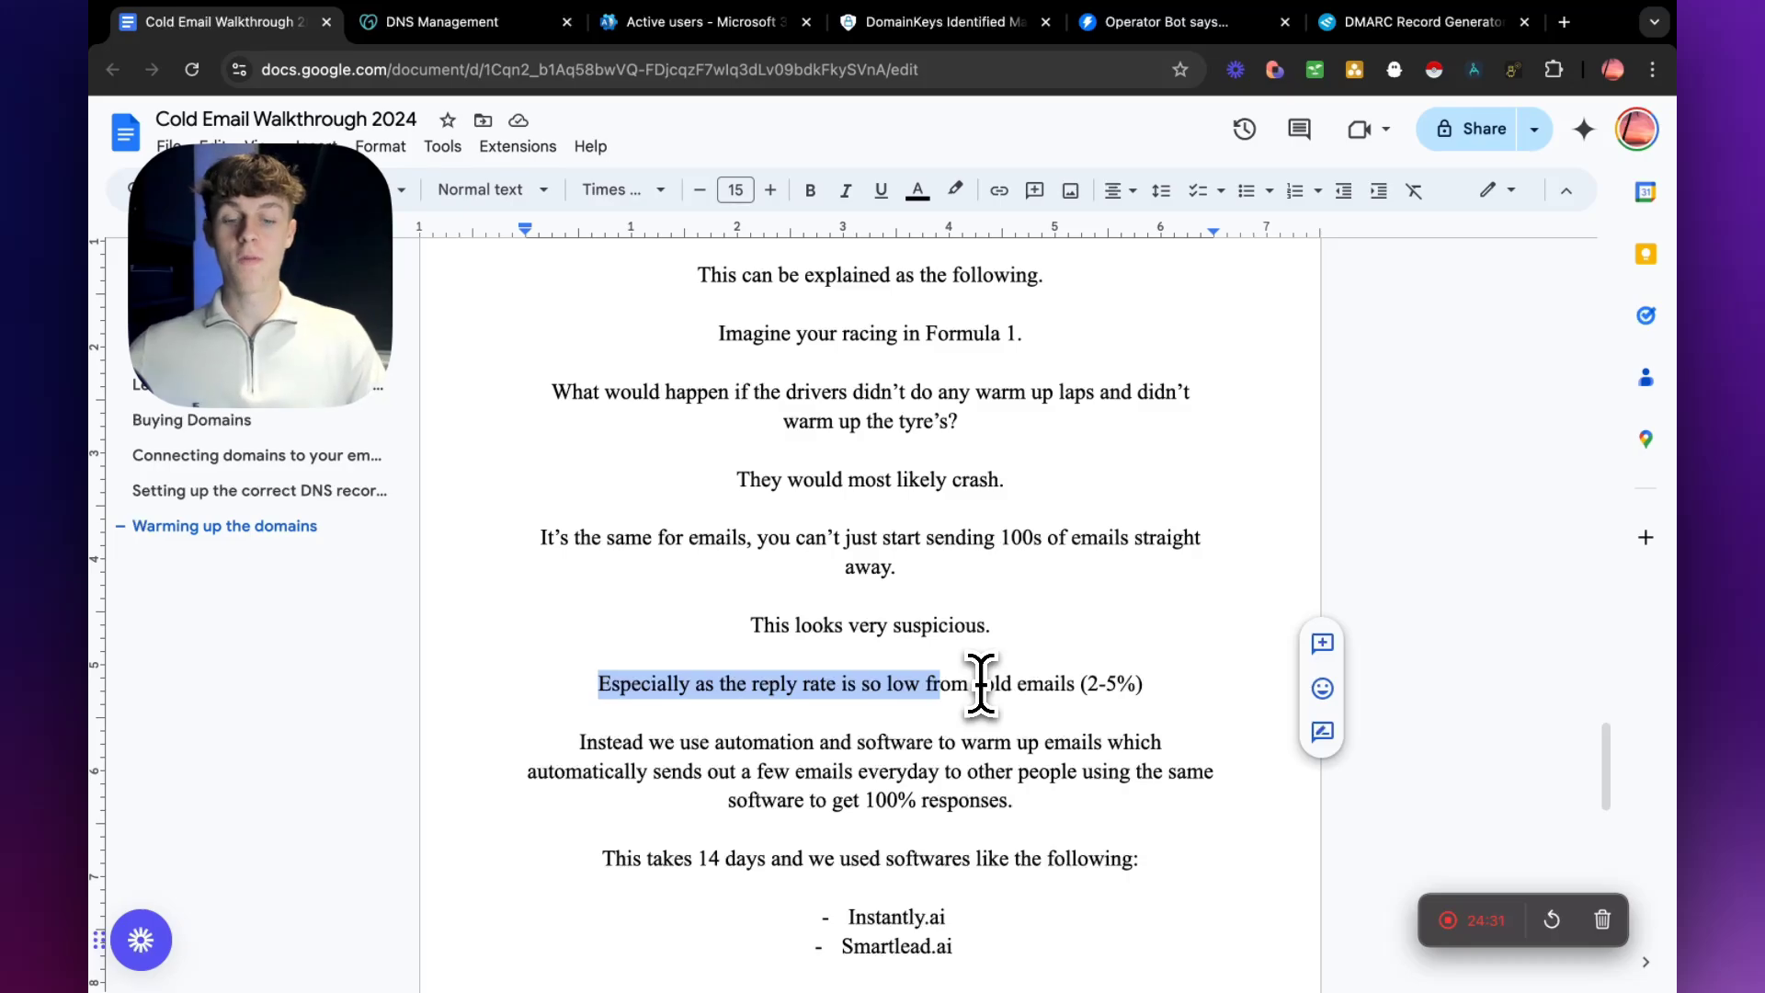
{"action": "scroll", "coordinate": [957, 708], "scroll_direction": "down", "scroll_amount": 1}
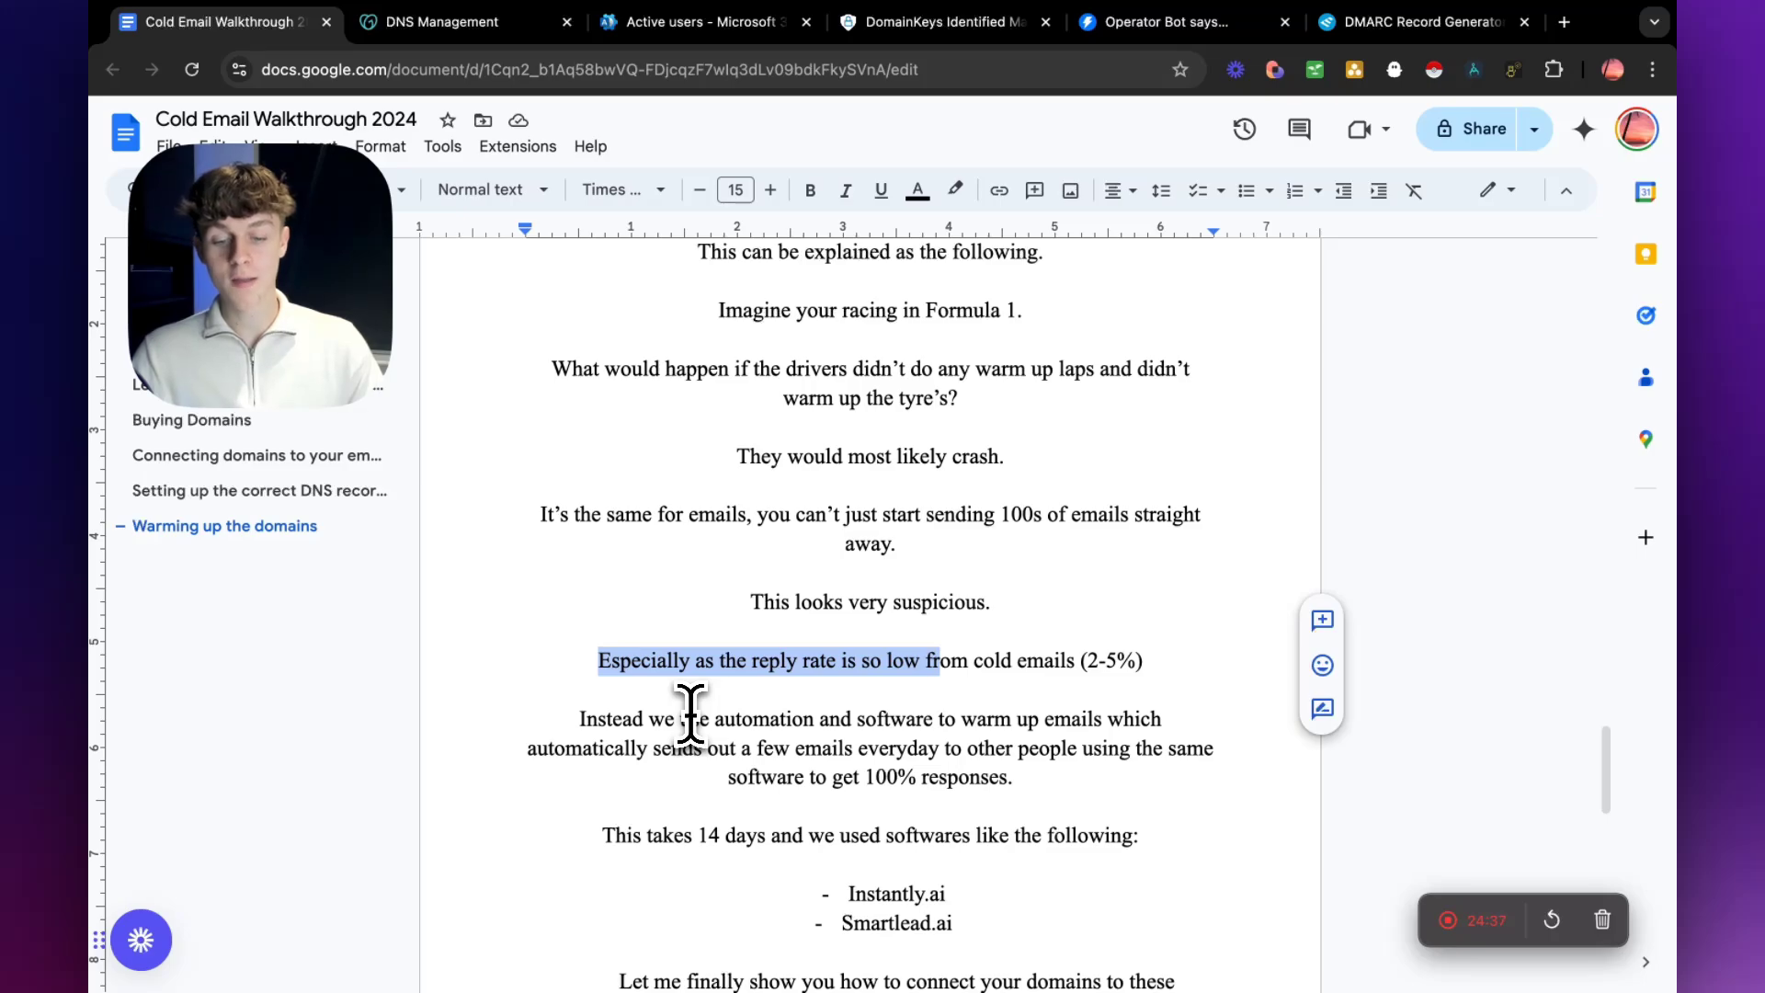
{"action": "left_click_drag", "start_coordinate": [712, 723], "coordinate": [847, 729]}
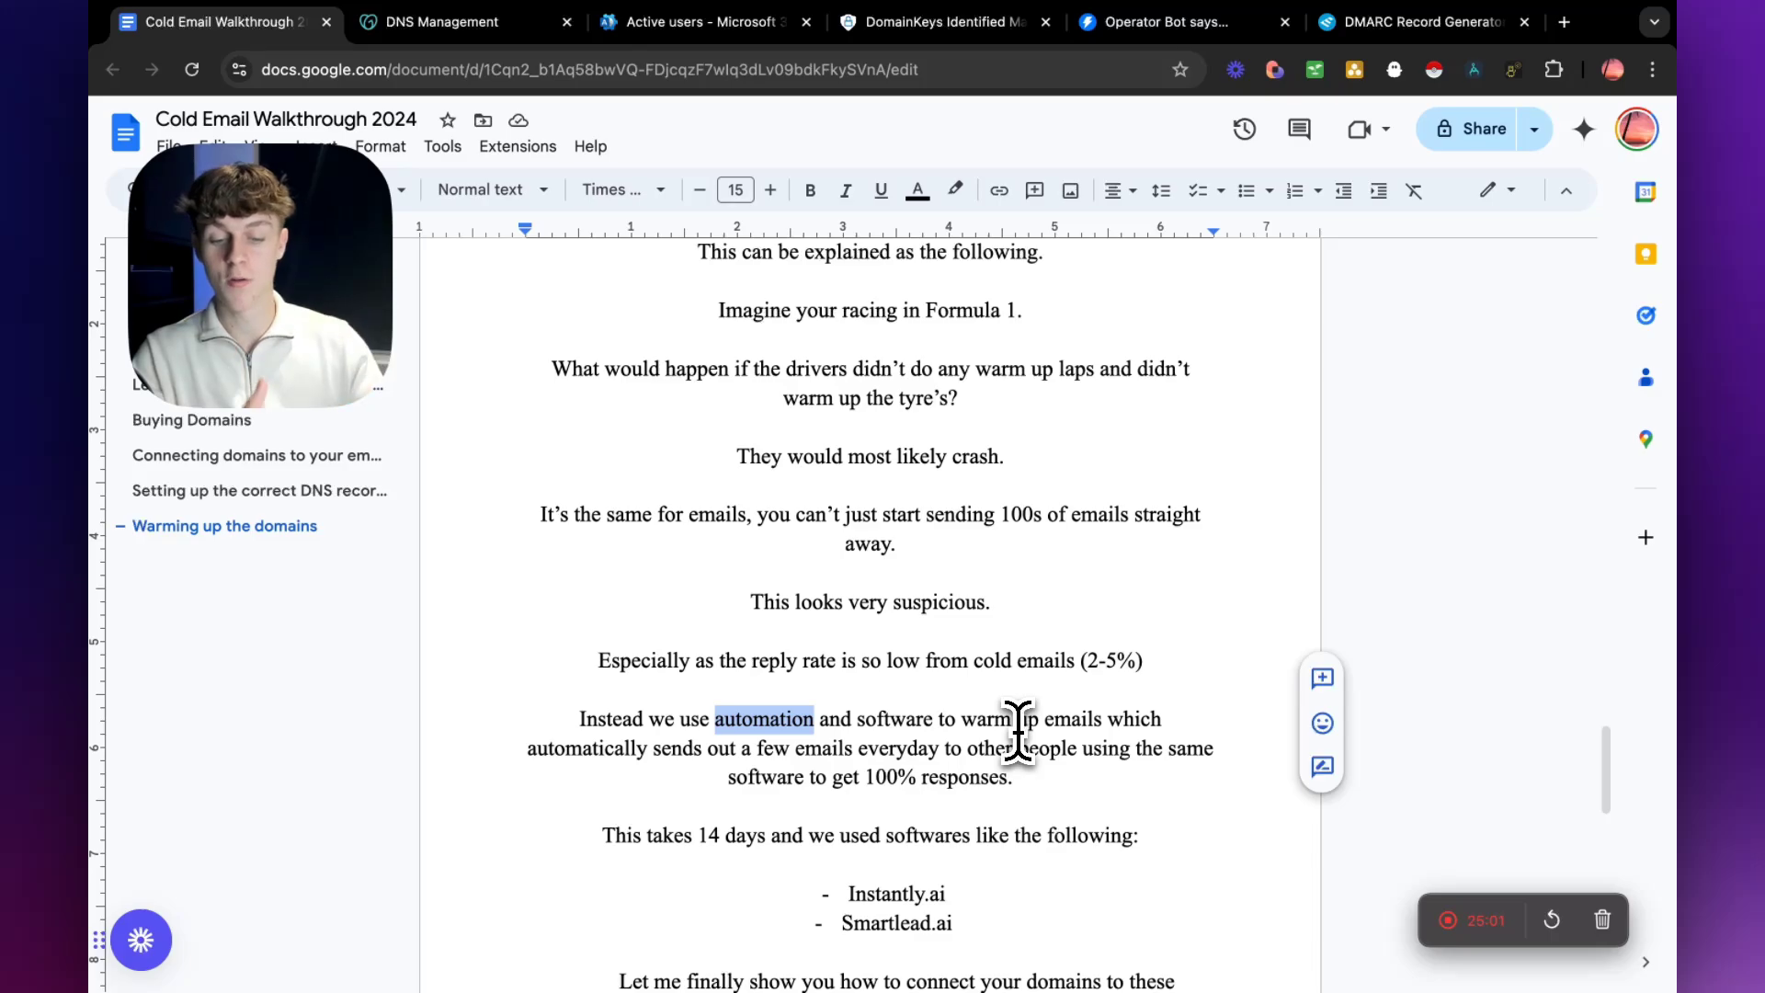
Review the warm-up duration and recommended software, highlighting "This takes 14 days", Smartlead.ai and Instantly.ai.
{"action": "scroll", "coordinate": [1018, 726], "scroll_direction": "down", "scroll_amount": 1}
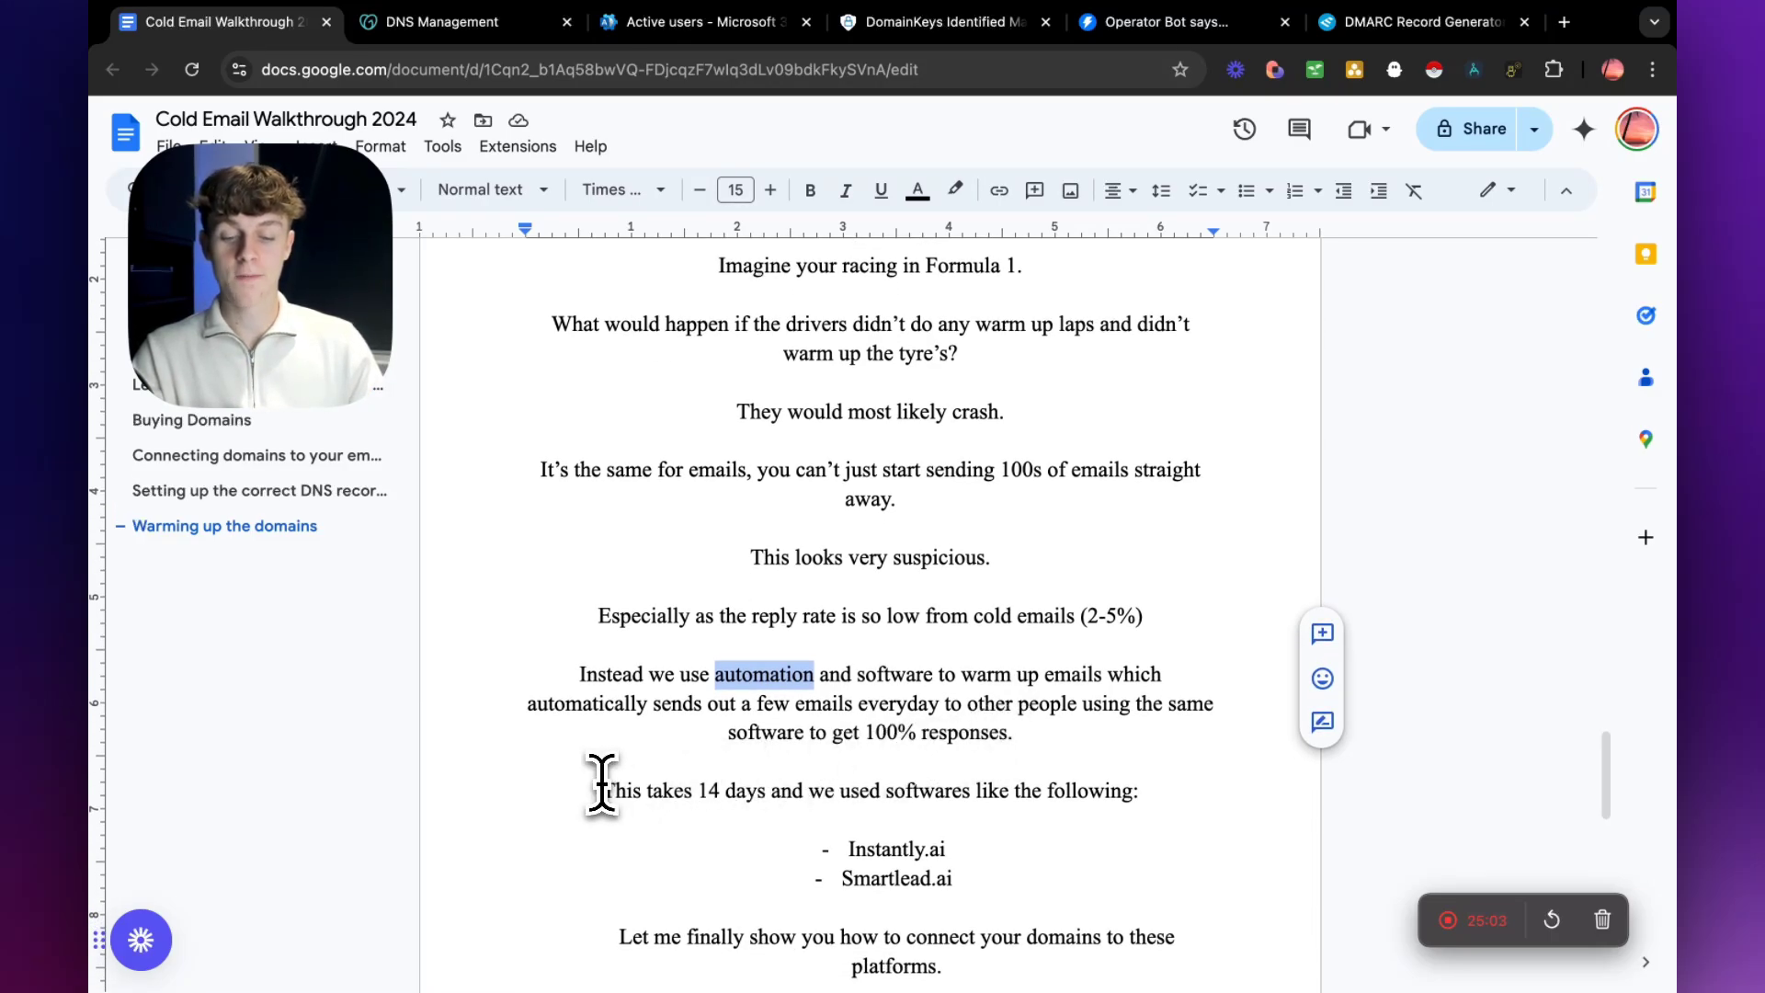
{"action": "left_click_drag", "start_coordinate": [602, 791], "coordinate": [778, 793]}
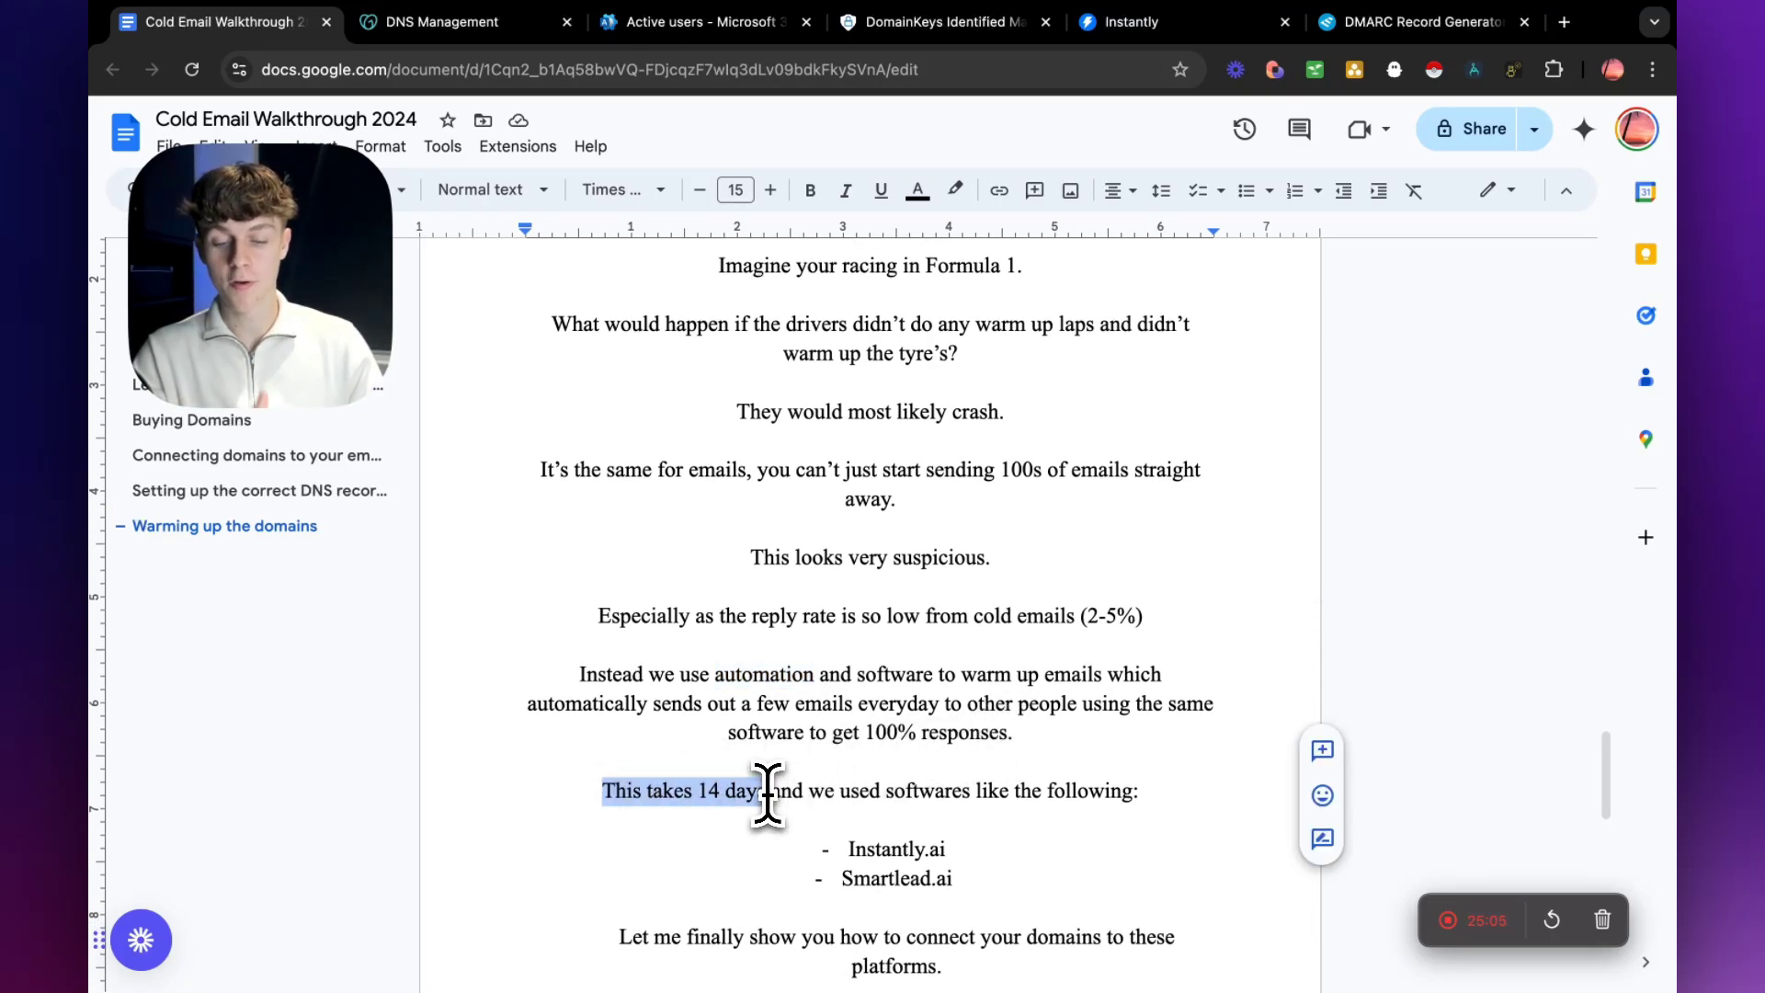
{"action": "scroll", "coordinate": [832, 809], "scroll_direction": "down", "scroll_amount": 1}
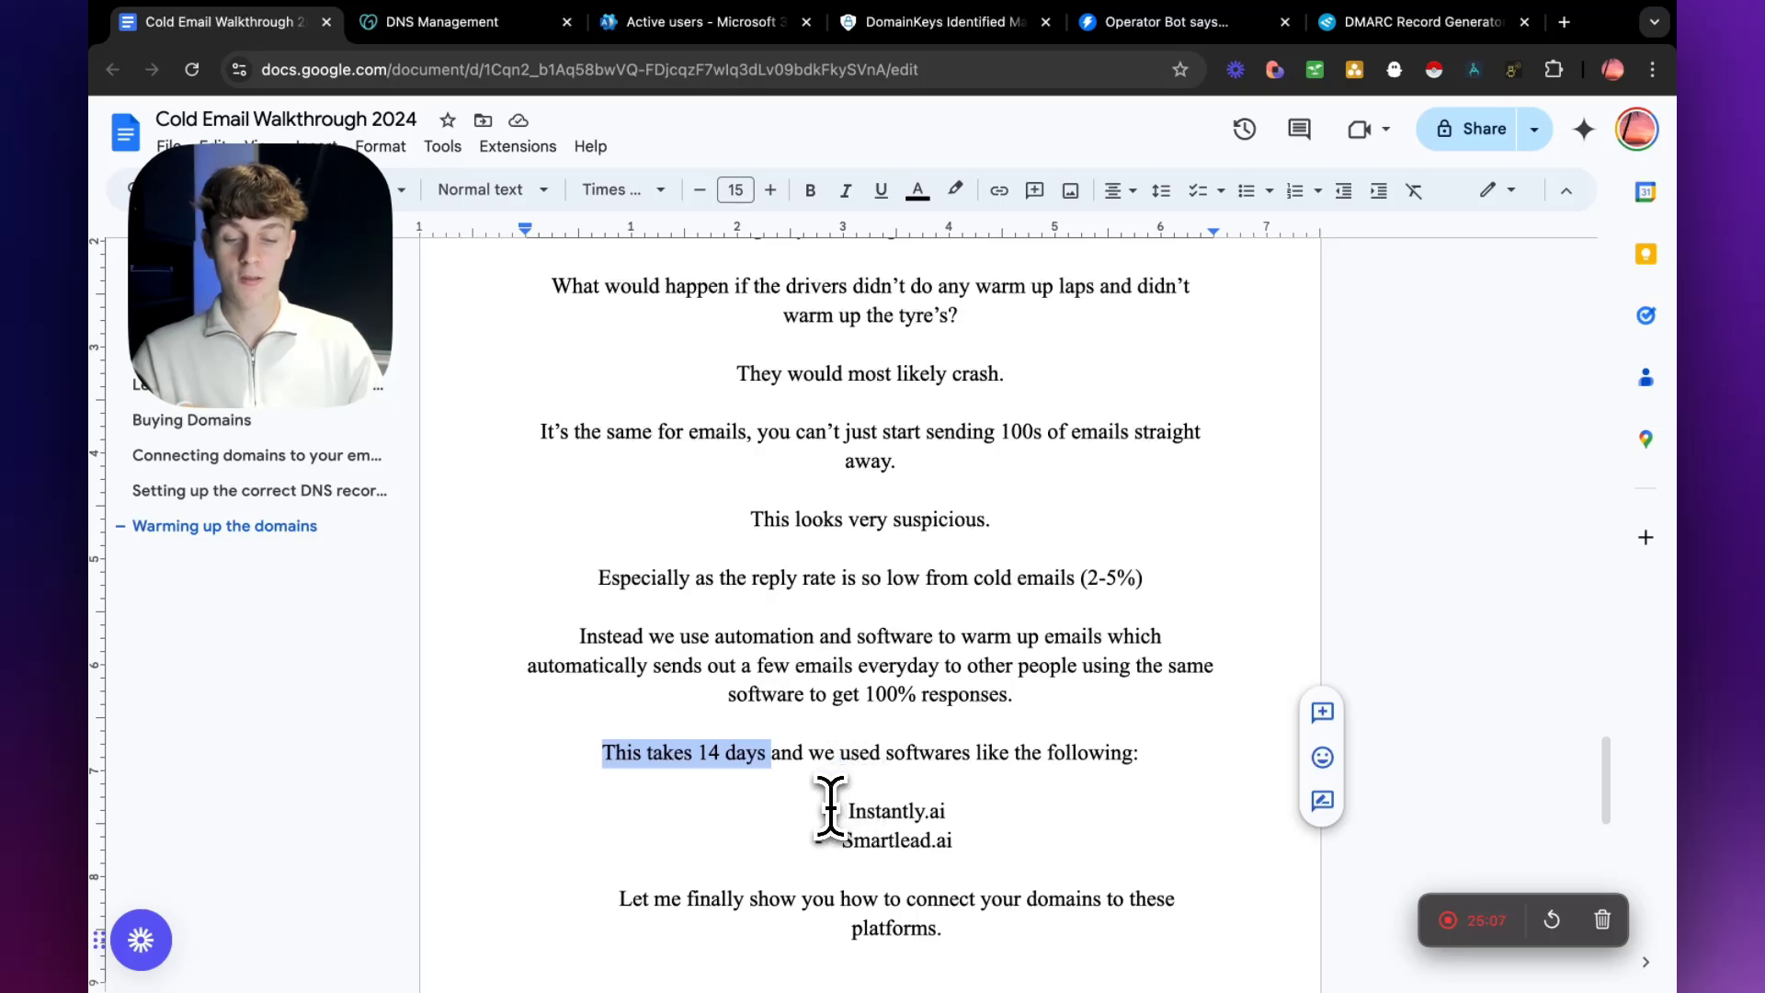
{"action": "left_click_drag", "start_coordinate": [840, 806], "coordinate": [1005, 812]}
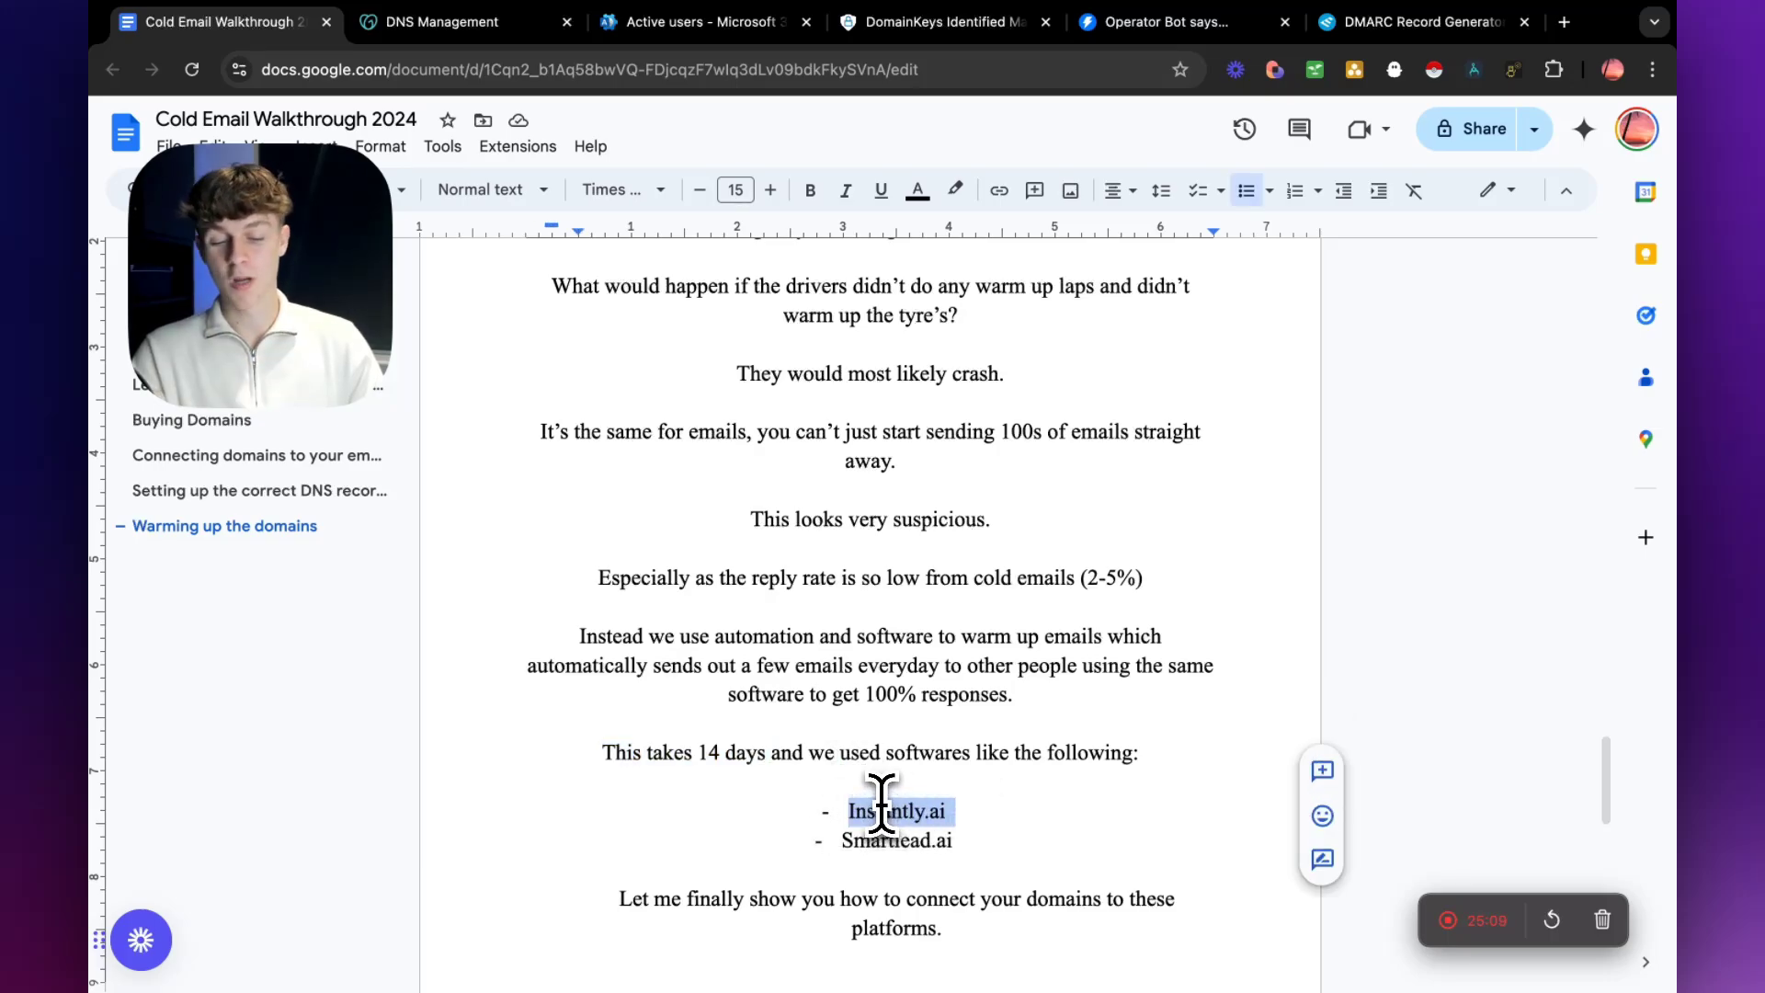
{"action": "scroll", "coordinate": [828, 814], "scroll_direction": "down", "scroll_amount": 1}
{"action": "left_click_drag", "start_coordinate": [843, 781], "coordinate": [967, 783]}
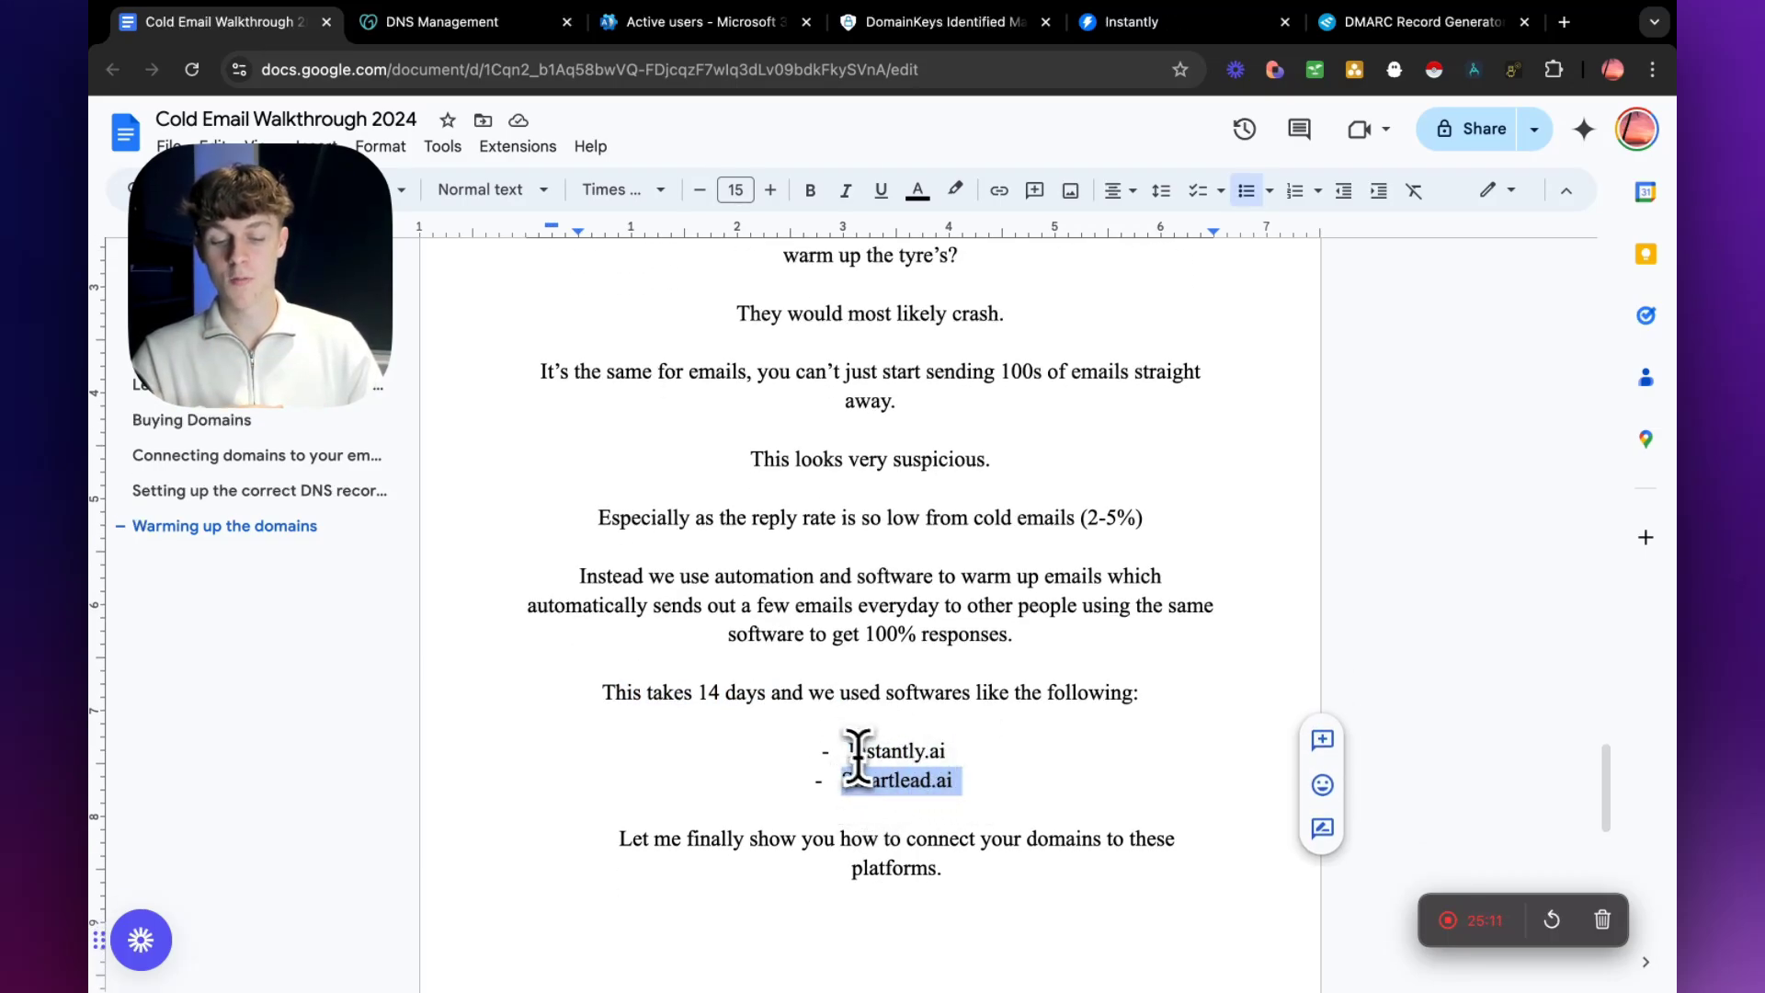
{"action": "left_click_drag", "start_coordinate": [847, 751], "coordinate": [1004, 758]}
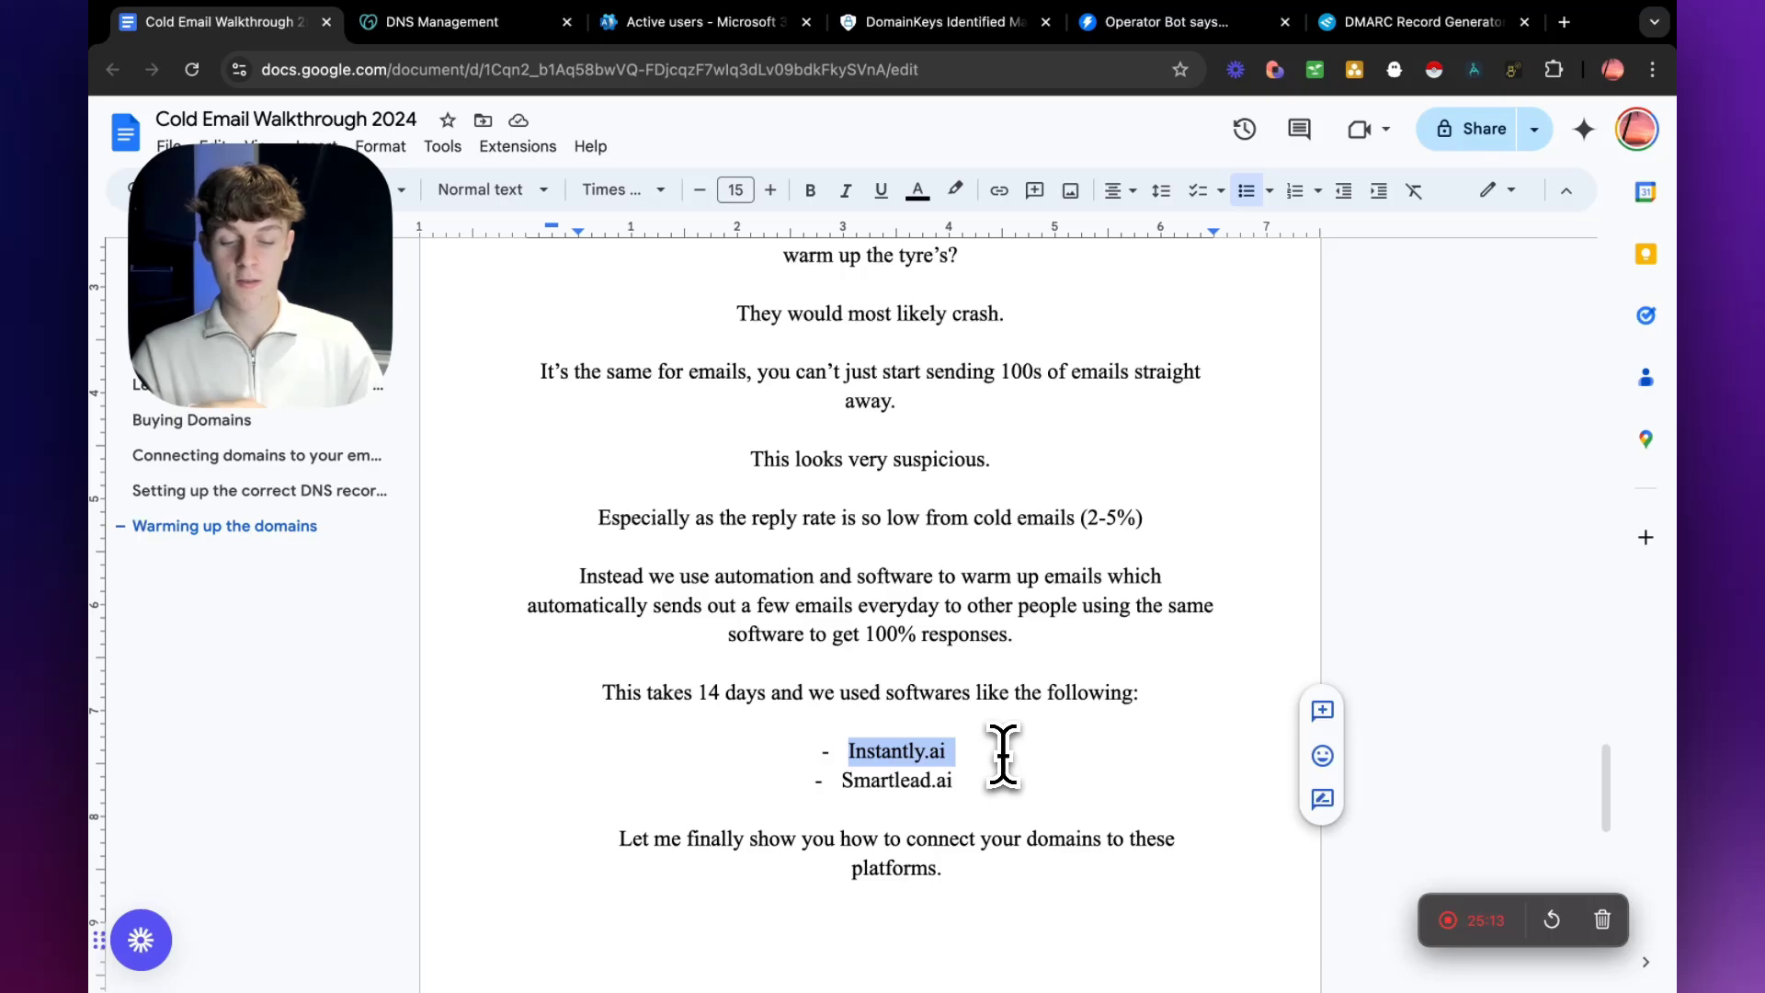
{"action": "scroll", "coordinate": [1003, 755], "scroll_direction": "down", "scroll_amount": 1}
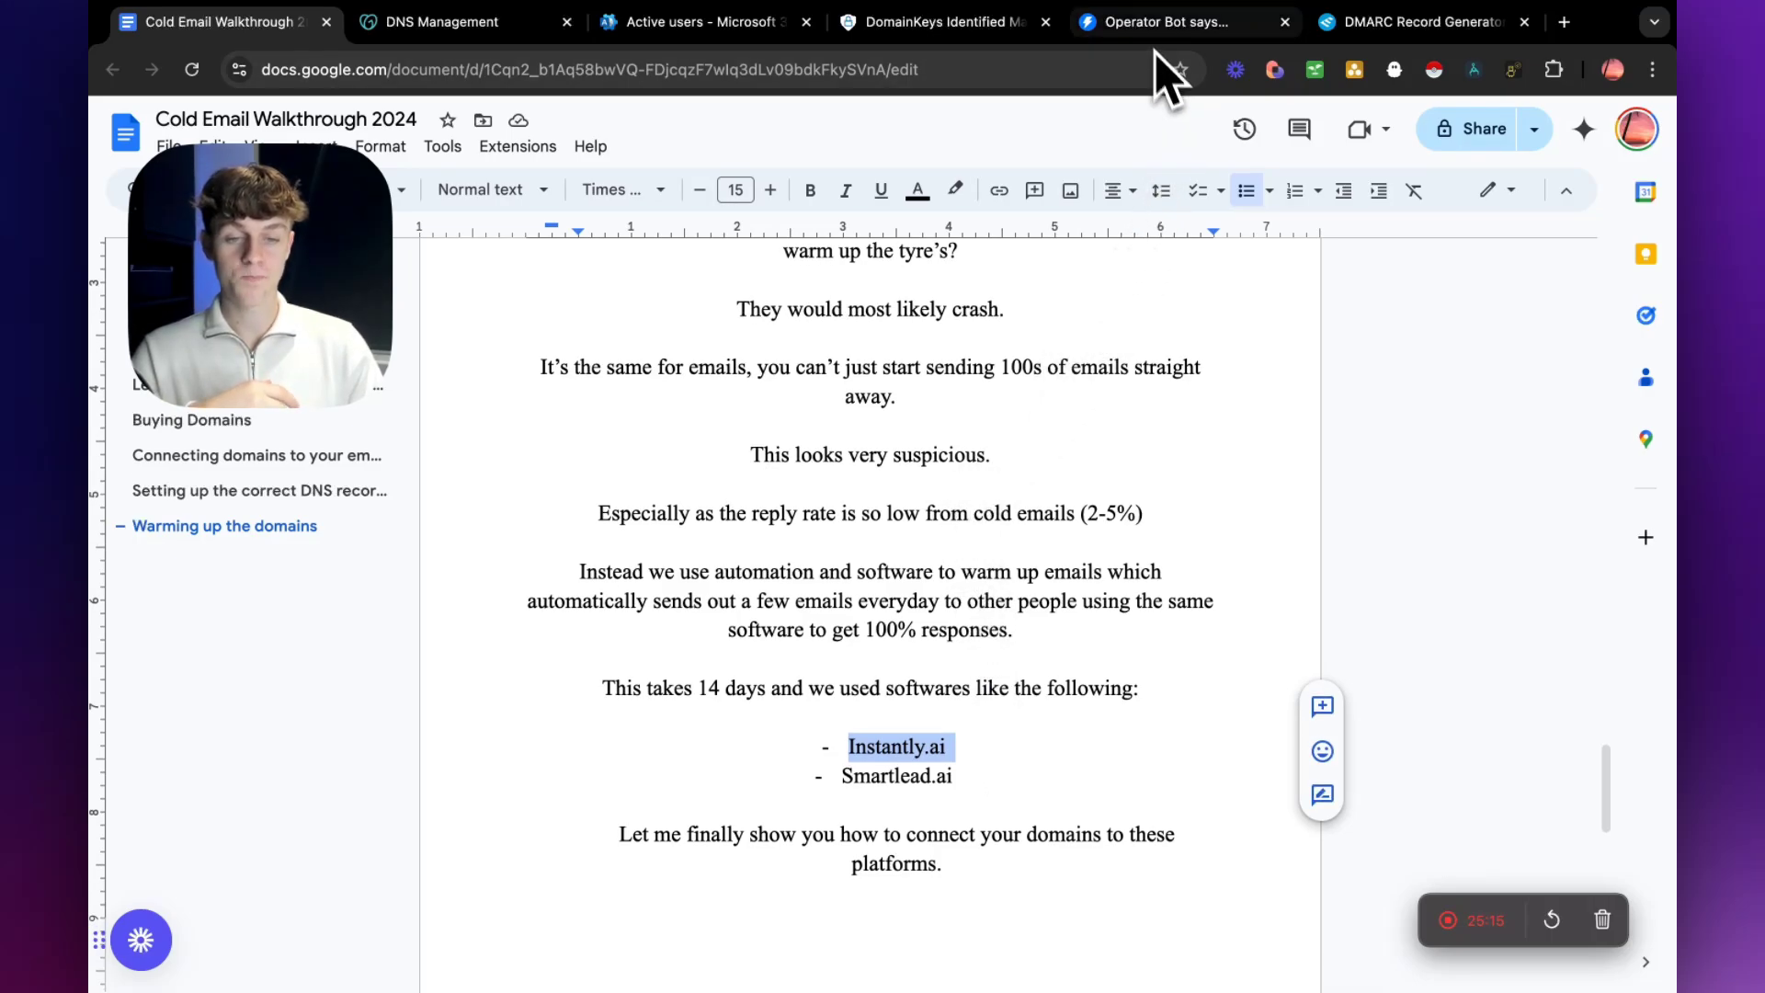
{"action": "left_click", "coordinate": [1157, 28]}
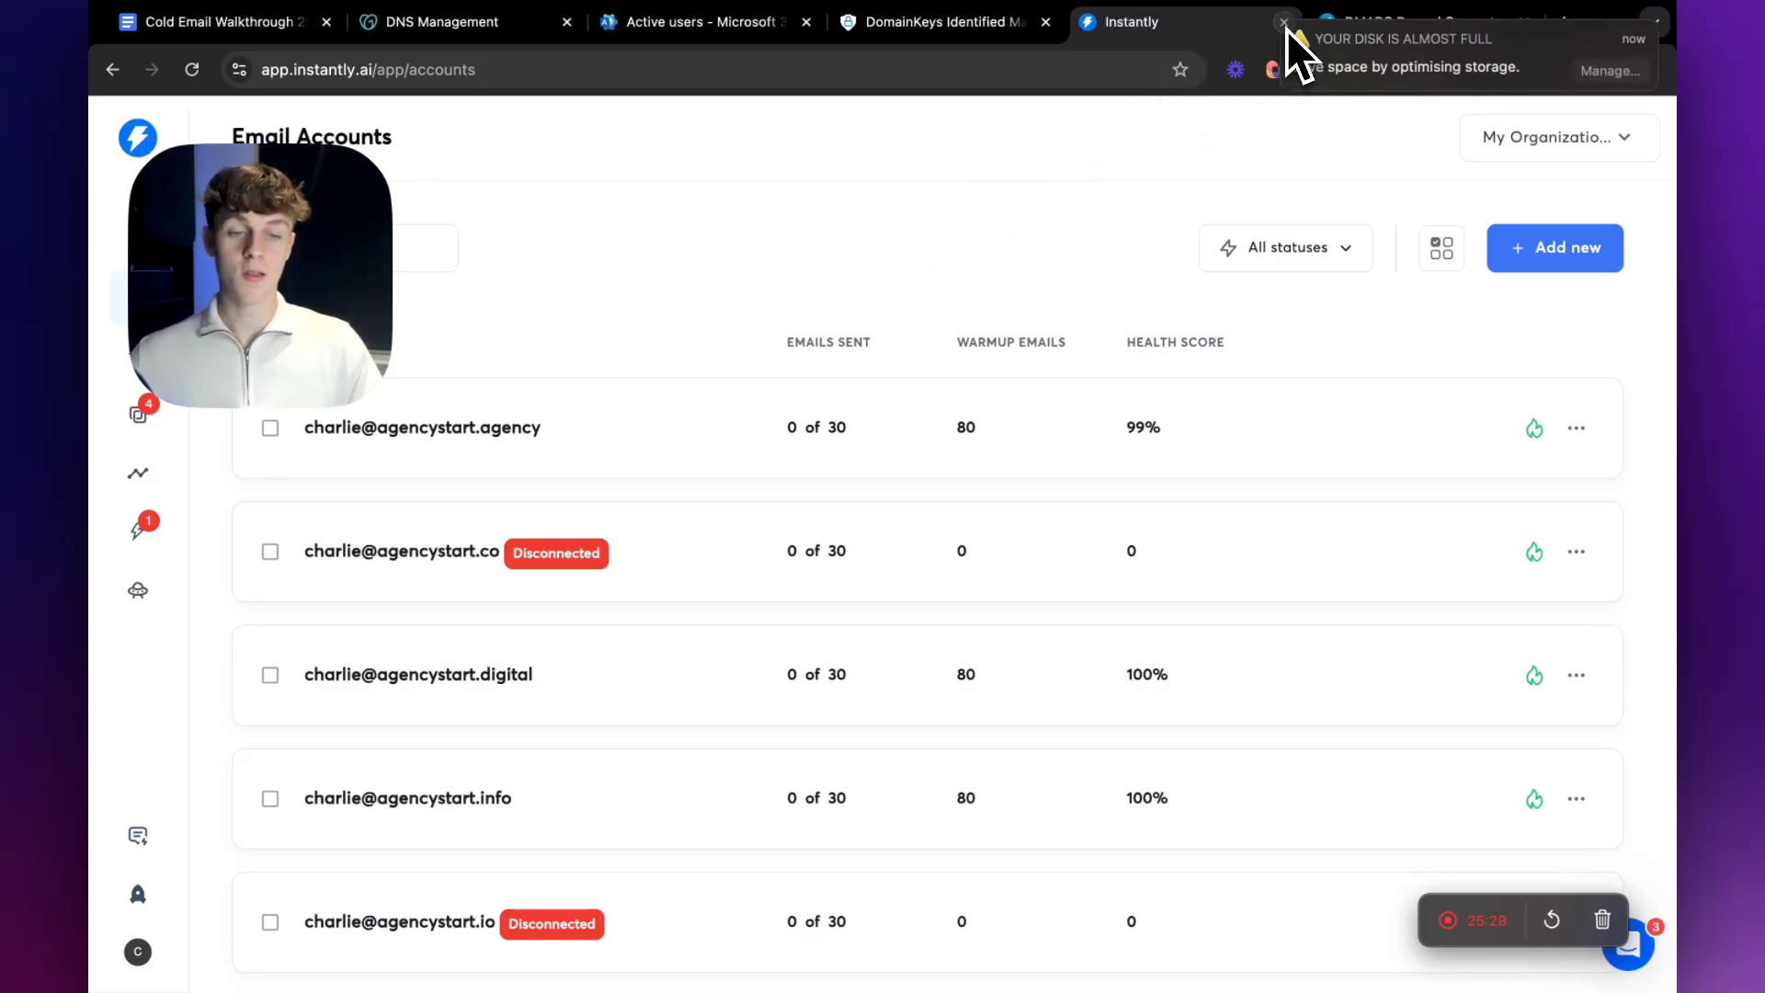
{"action": "left_click", "coordinate": [1285, 24]}
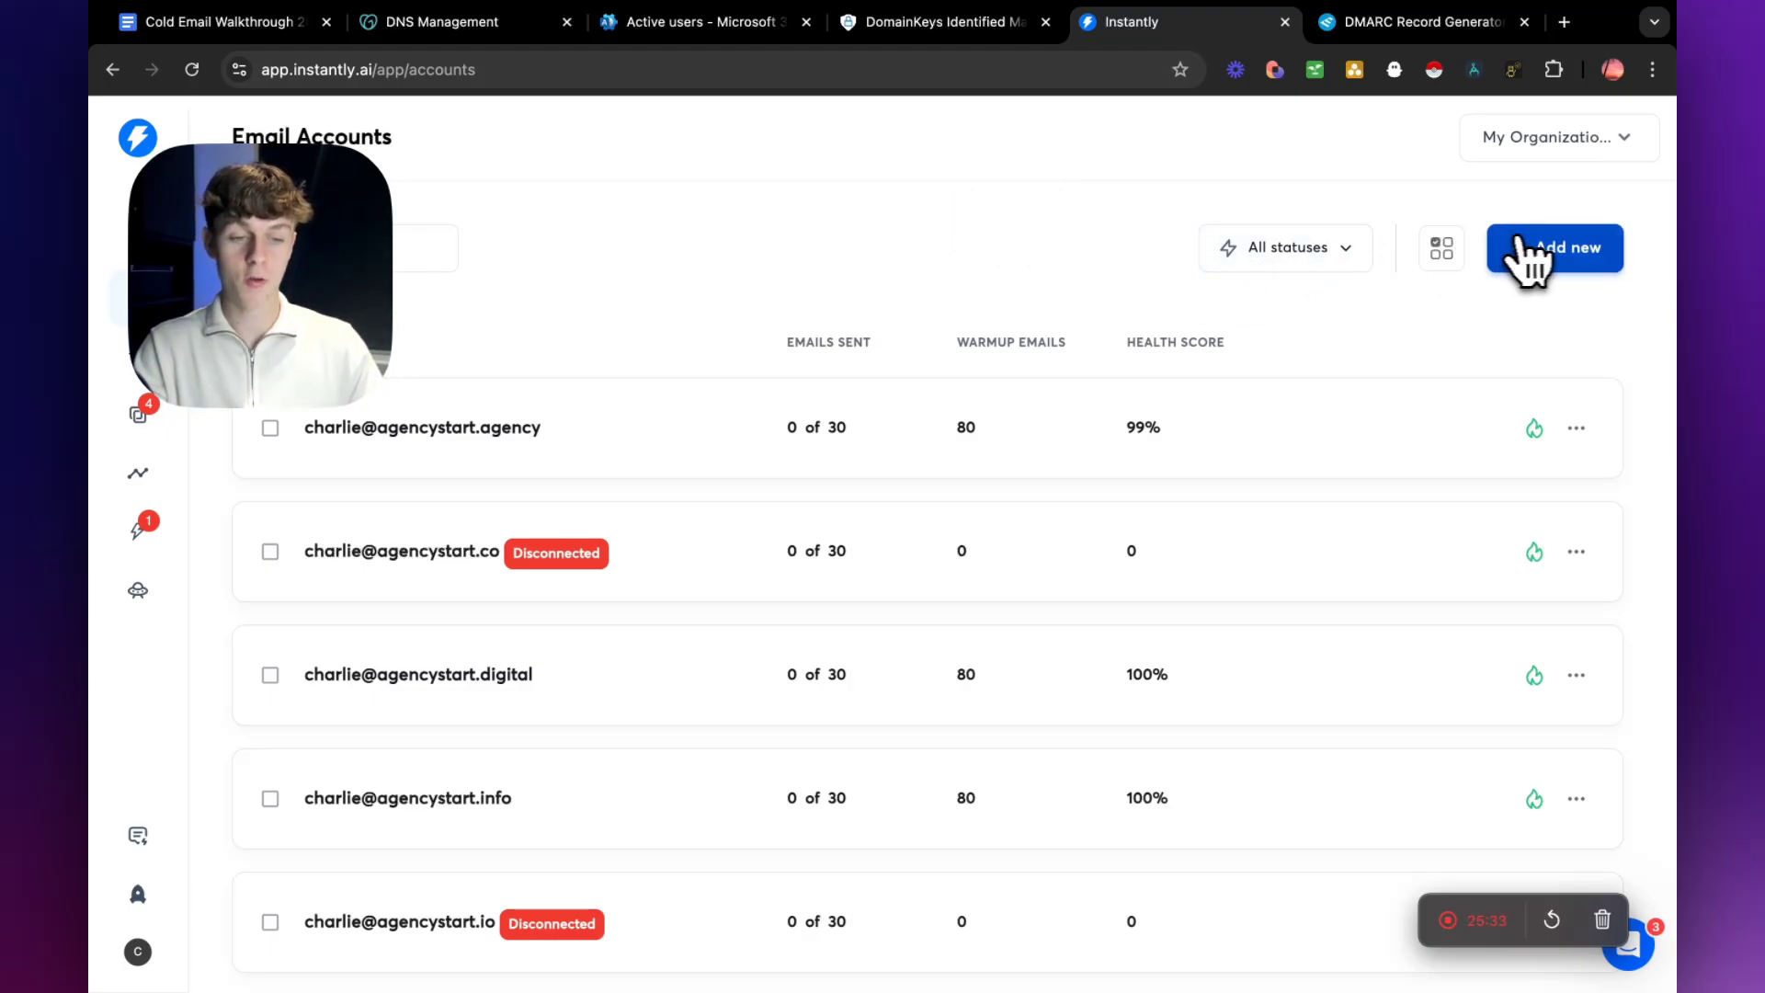
{"action": "left_click", "coordinate": [1531, 258]}
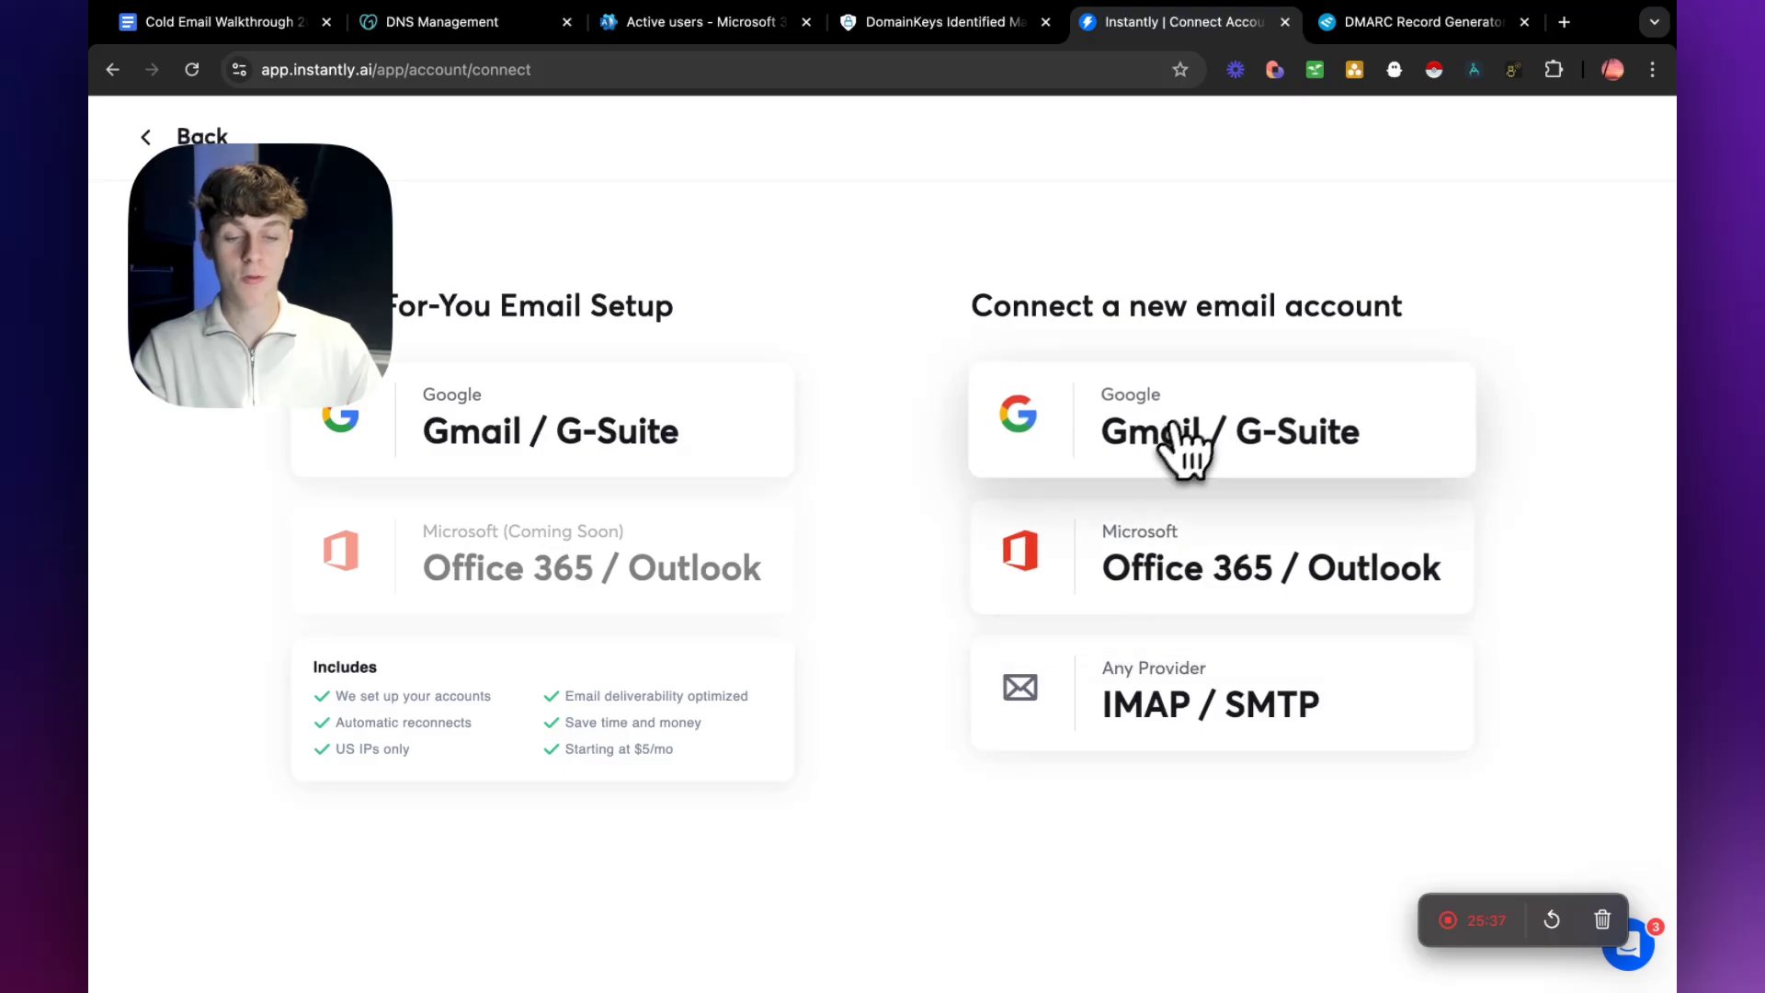
{"action": "left_click", "coordinate": [1202, 552]}
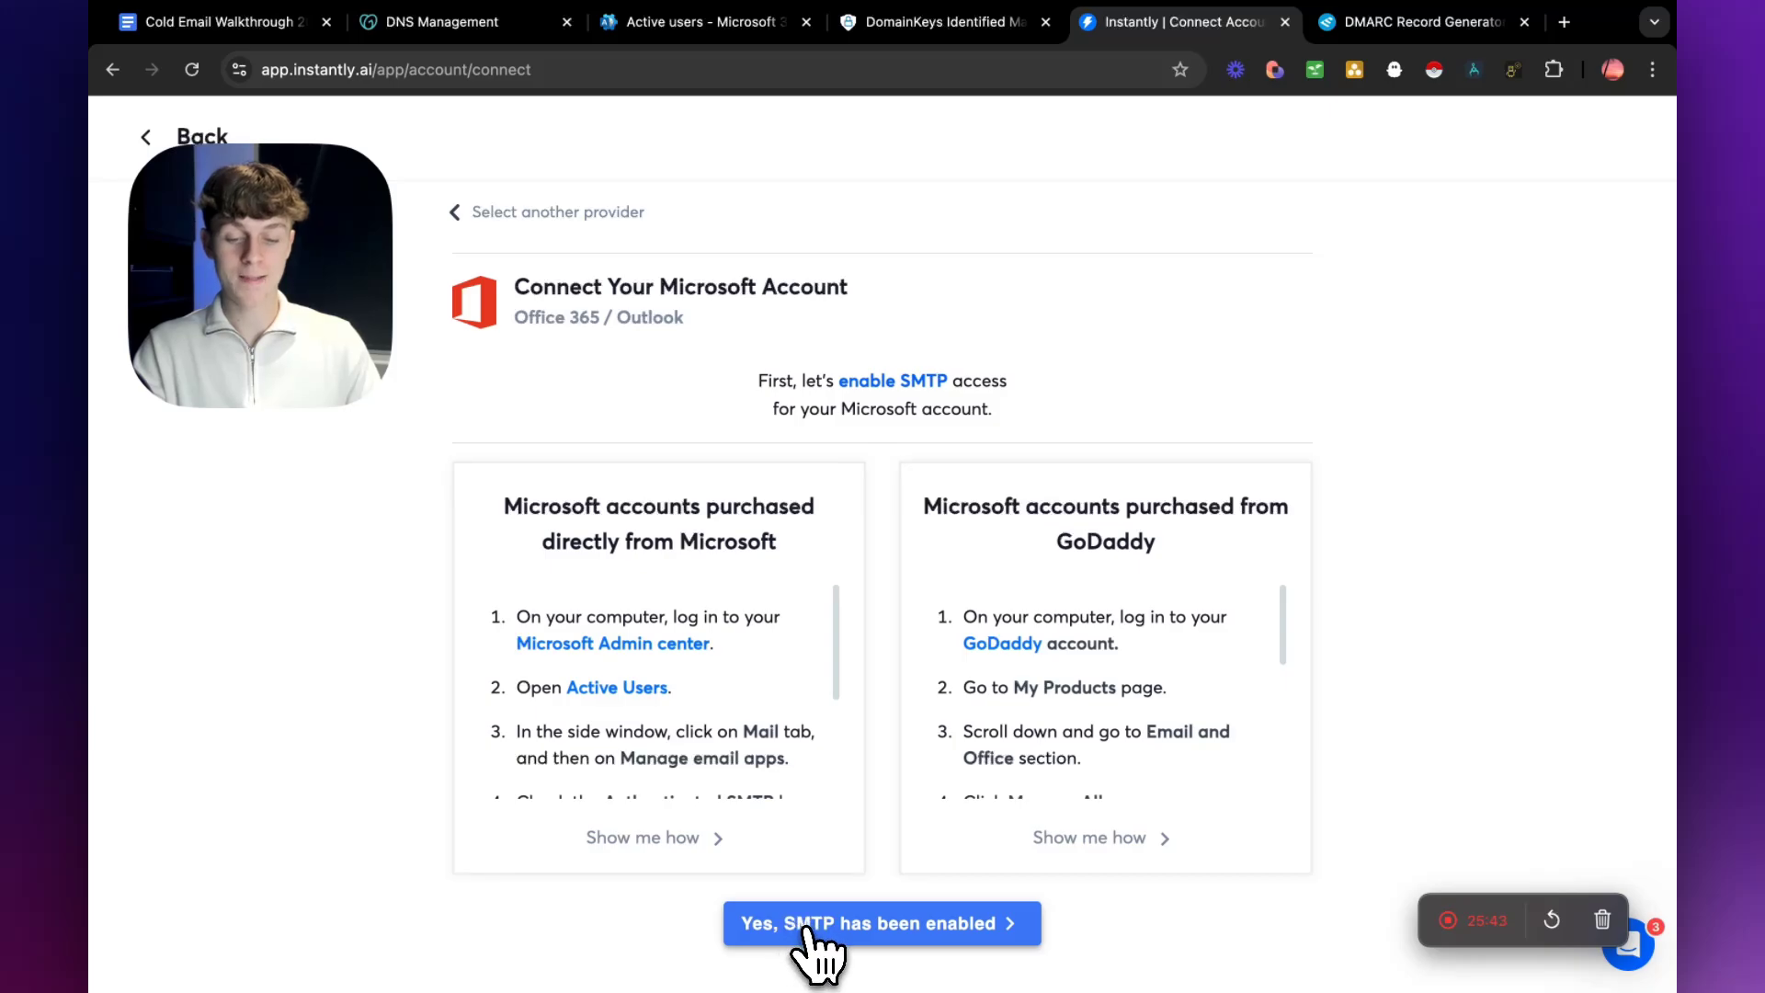
Switch to the Microsoft 365 admin center and open the email apps settings of the agencystart.site user to check Authenticated SMTP.
{"action": "left_click", "coordinate": [699, 25]}
{"action": "scroll", "coordinate": [796, 591], "scroll_direction": "down", "scroll_amount": 3}
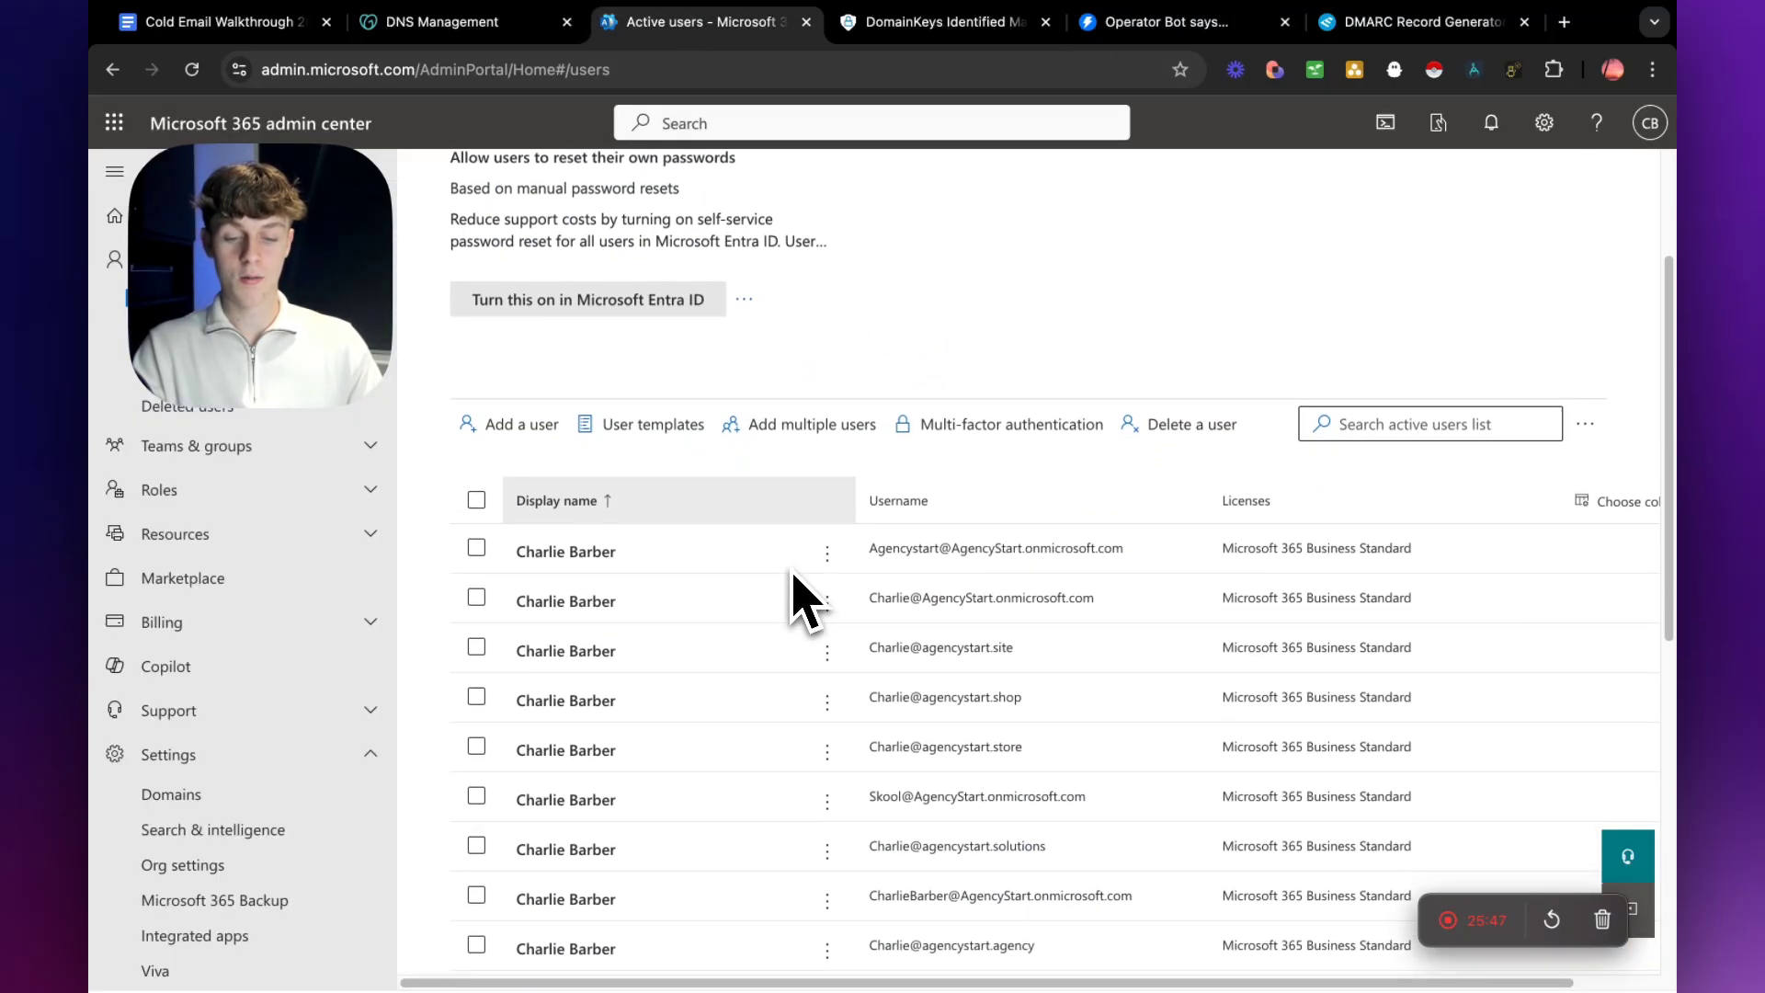
{"action": "scroll", "coordinate": [777, 667], "scroll_direction": "down", "scroll_amount": 2}
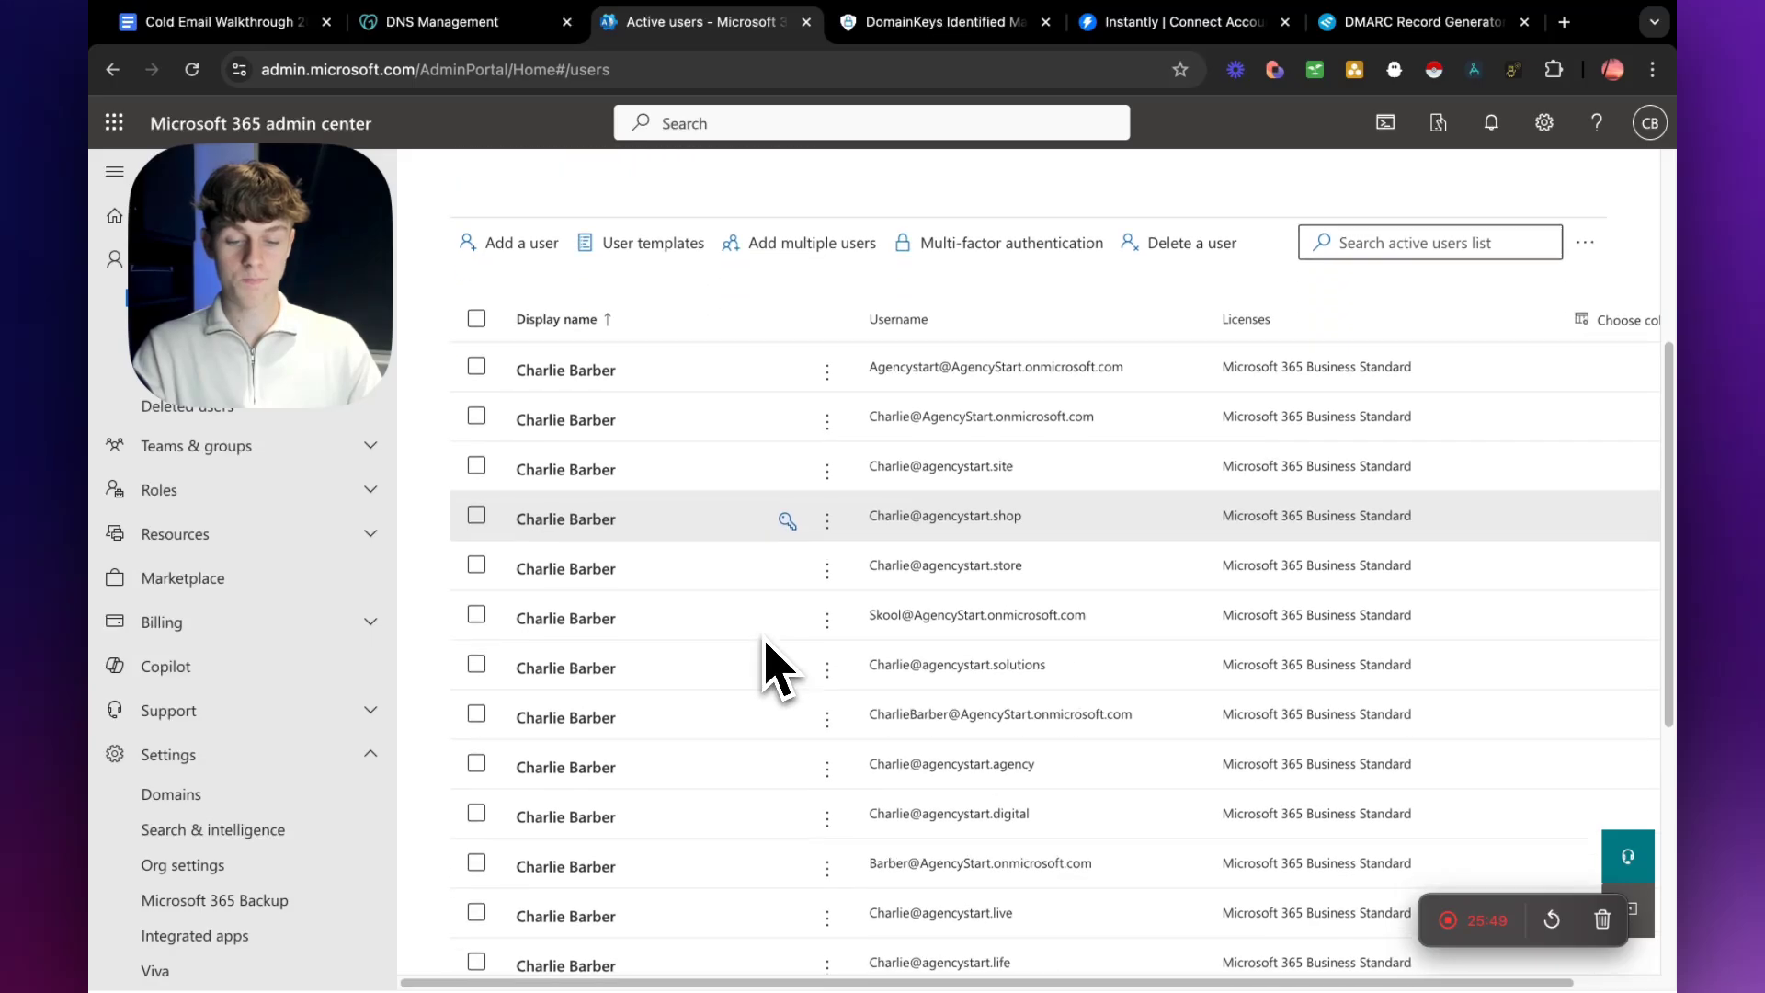
{"action": "scroll", "coordinate": [773, 666], "scroll_direction": "up", "scroll_amount": 5}
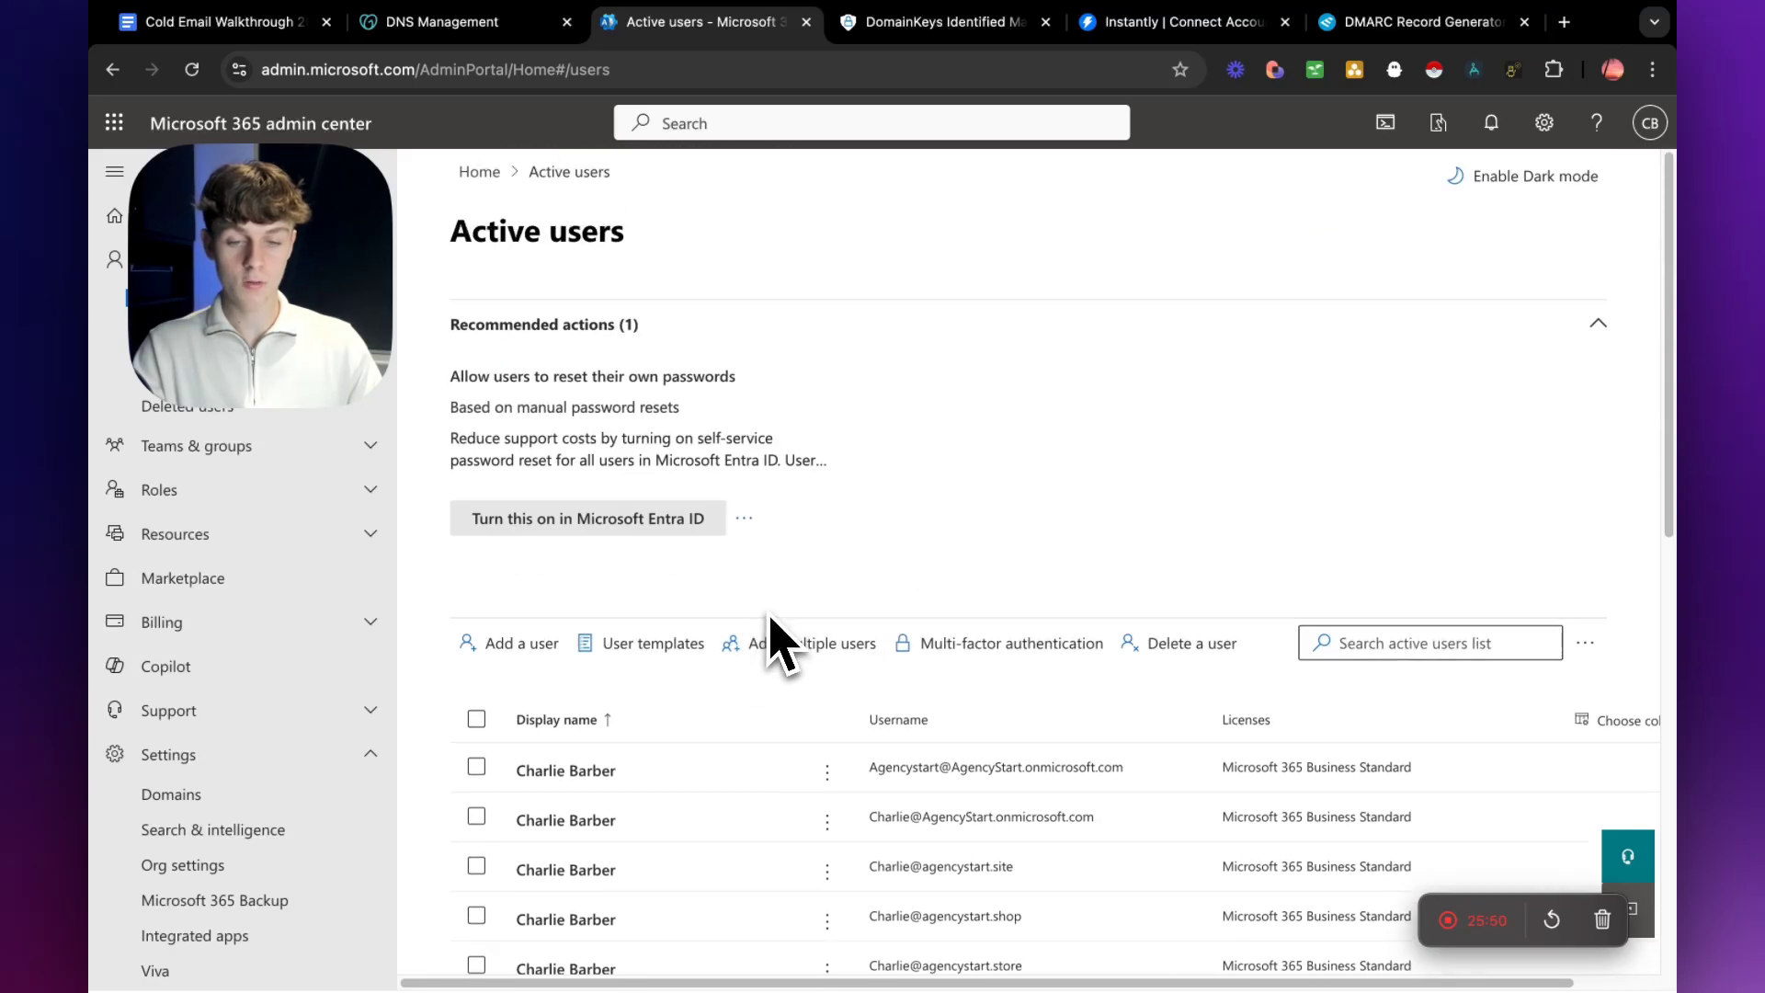
{"action": "left_click", "coordinate": [710, 125]}
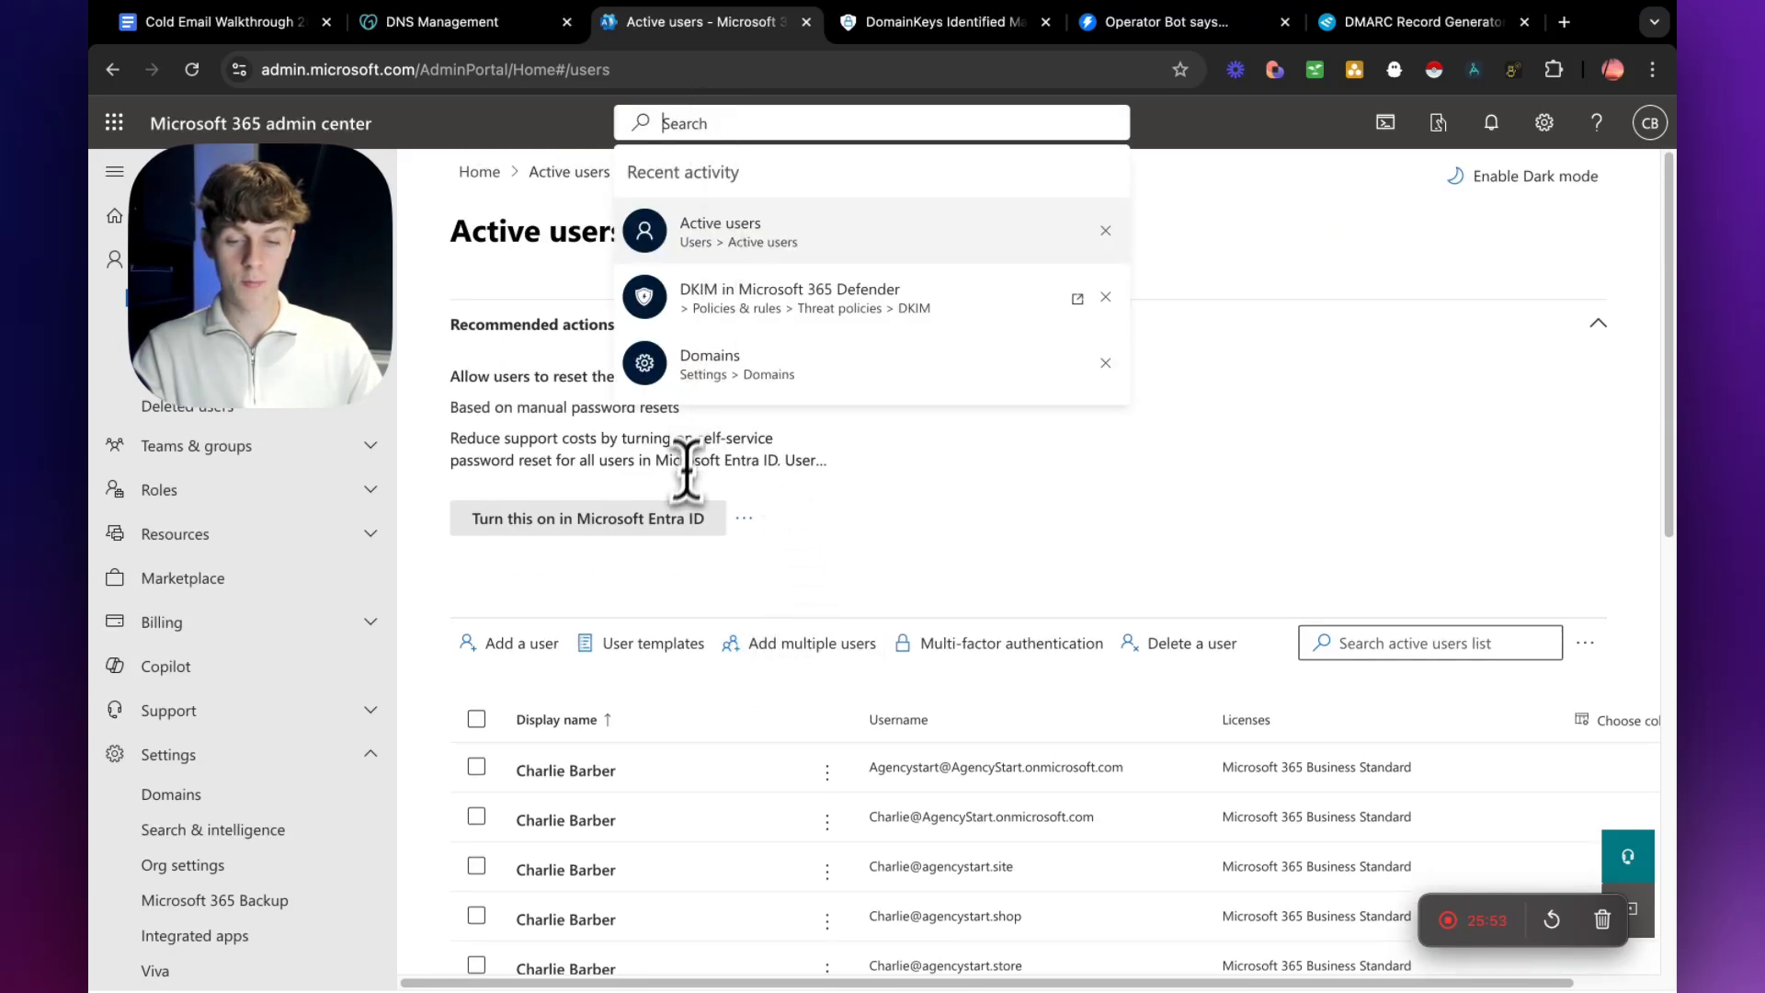
{"action": "left_click", "coordinate": [829, 565]}
{"action": "scroll", "coordinate": [662, 612], "scroll_direction": "down", "scroll_amount": 3}
{"action": "scroll", "coordinate": [736, 662], "scroll_direction": "down", "scroll_amount": 2}
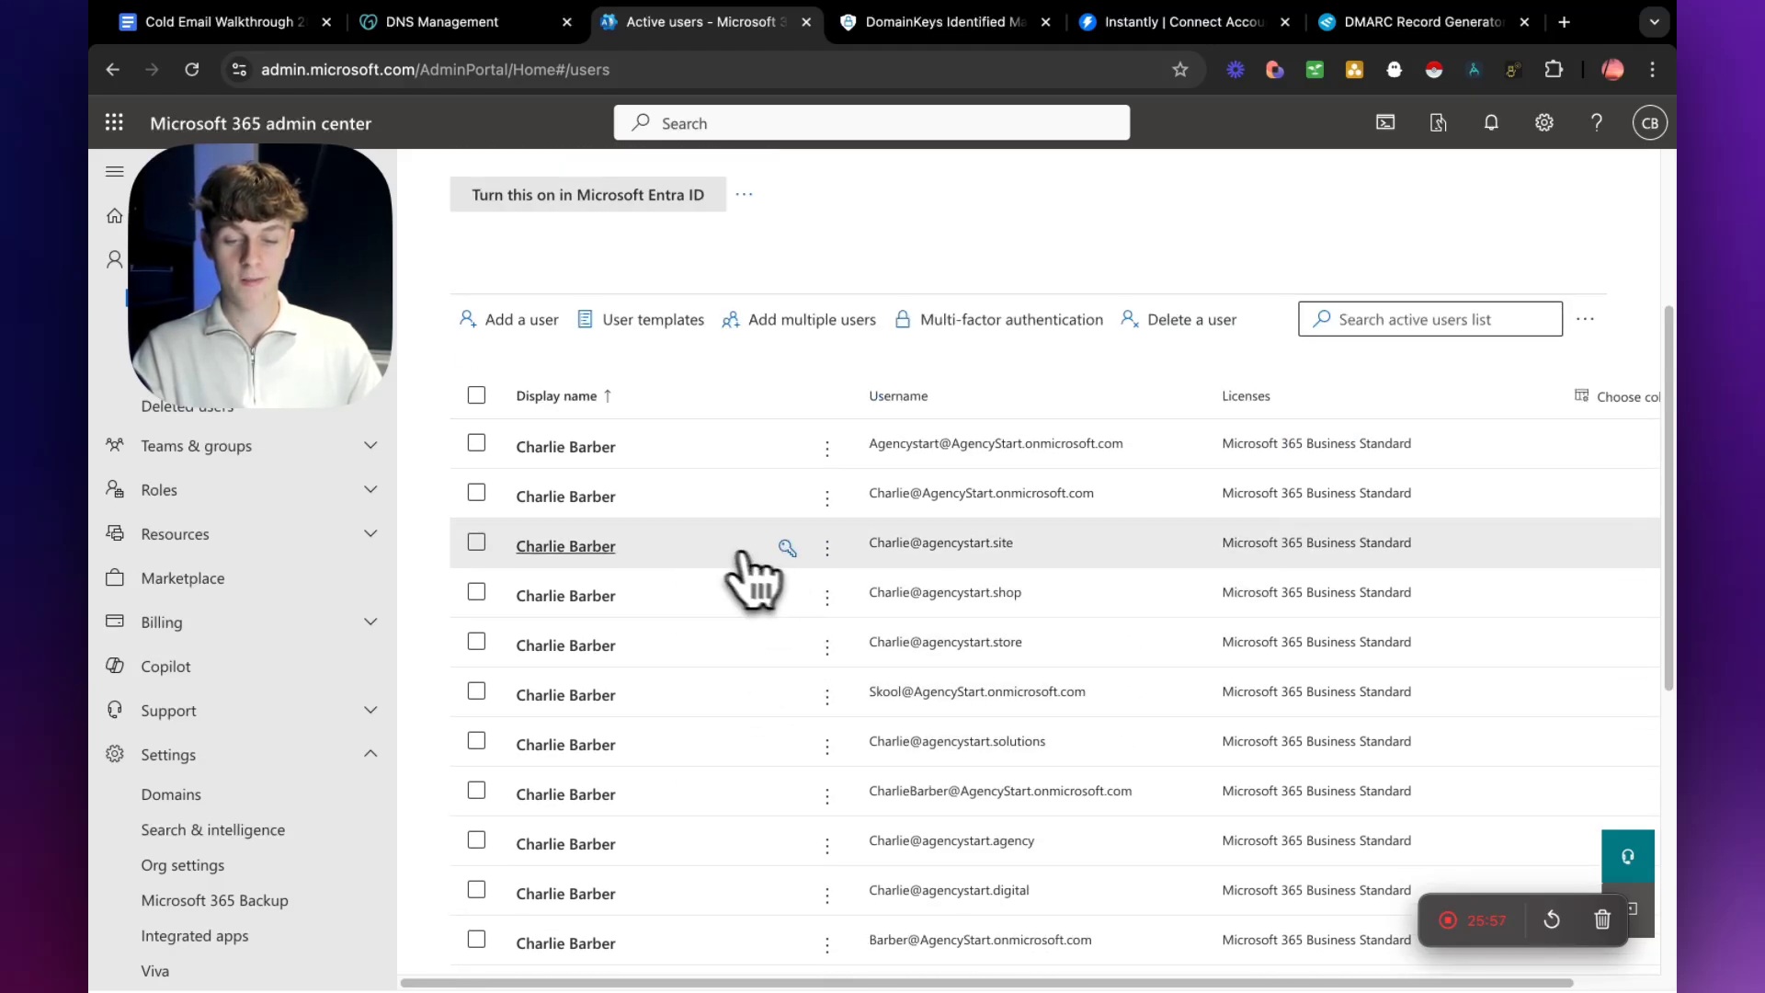
{"action": "left_click", "coordinate": [708, 550]}
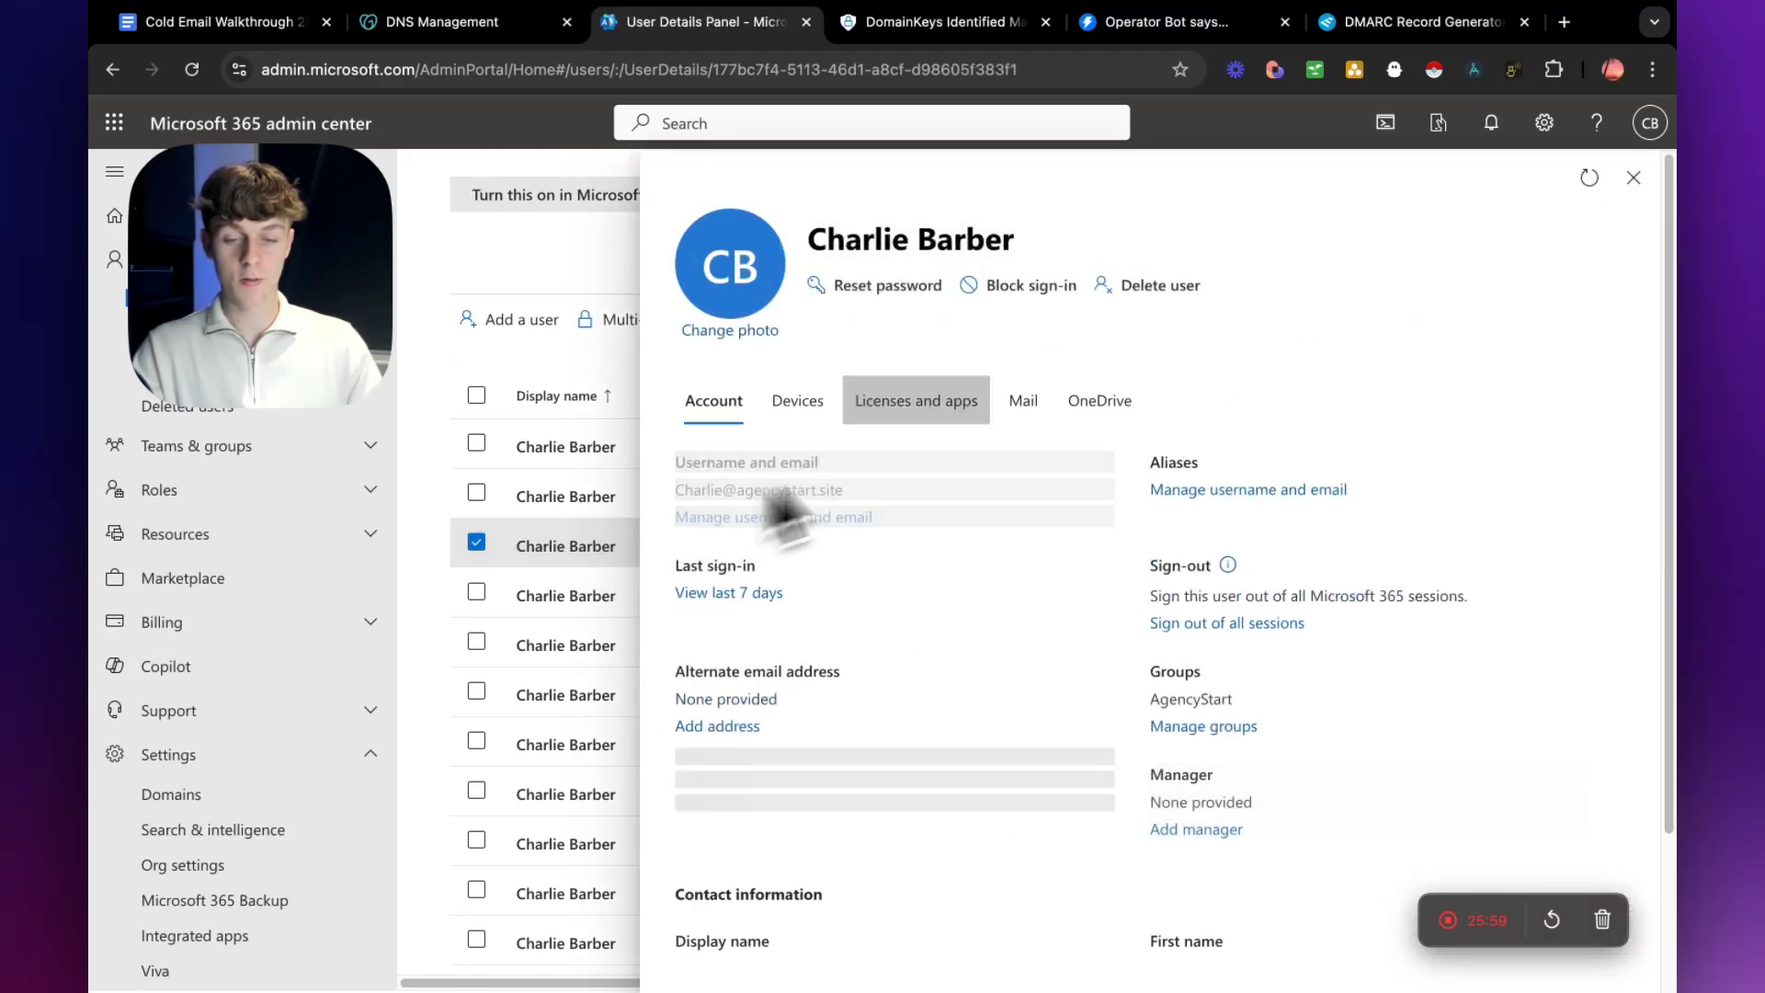
{"action": "left_click", "coordinate": [1019, 403]}
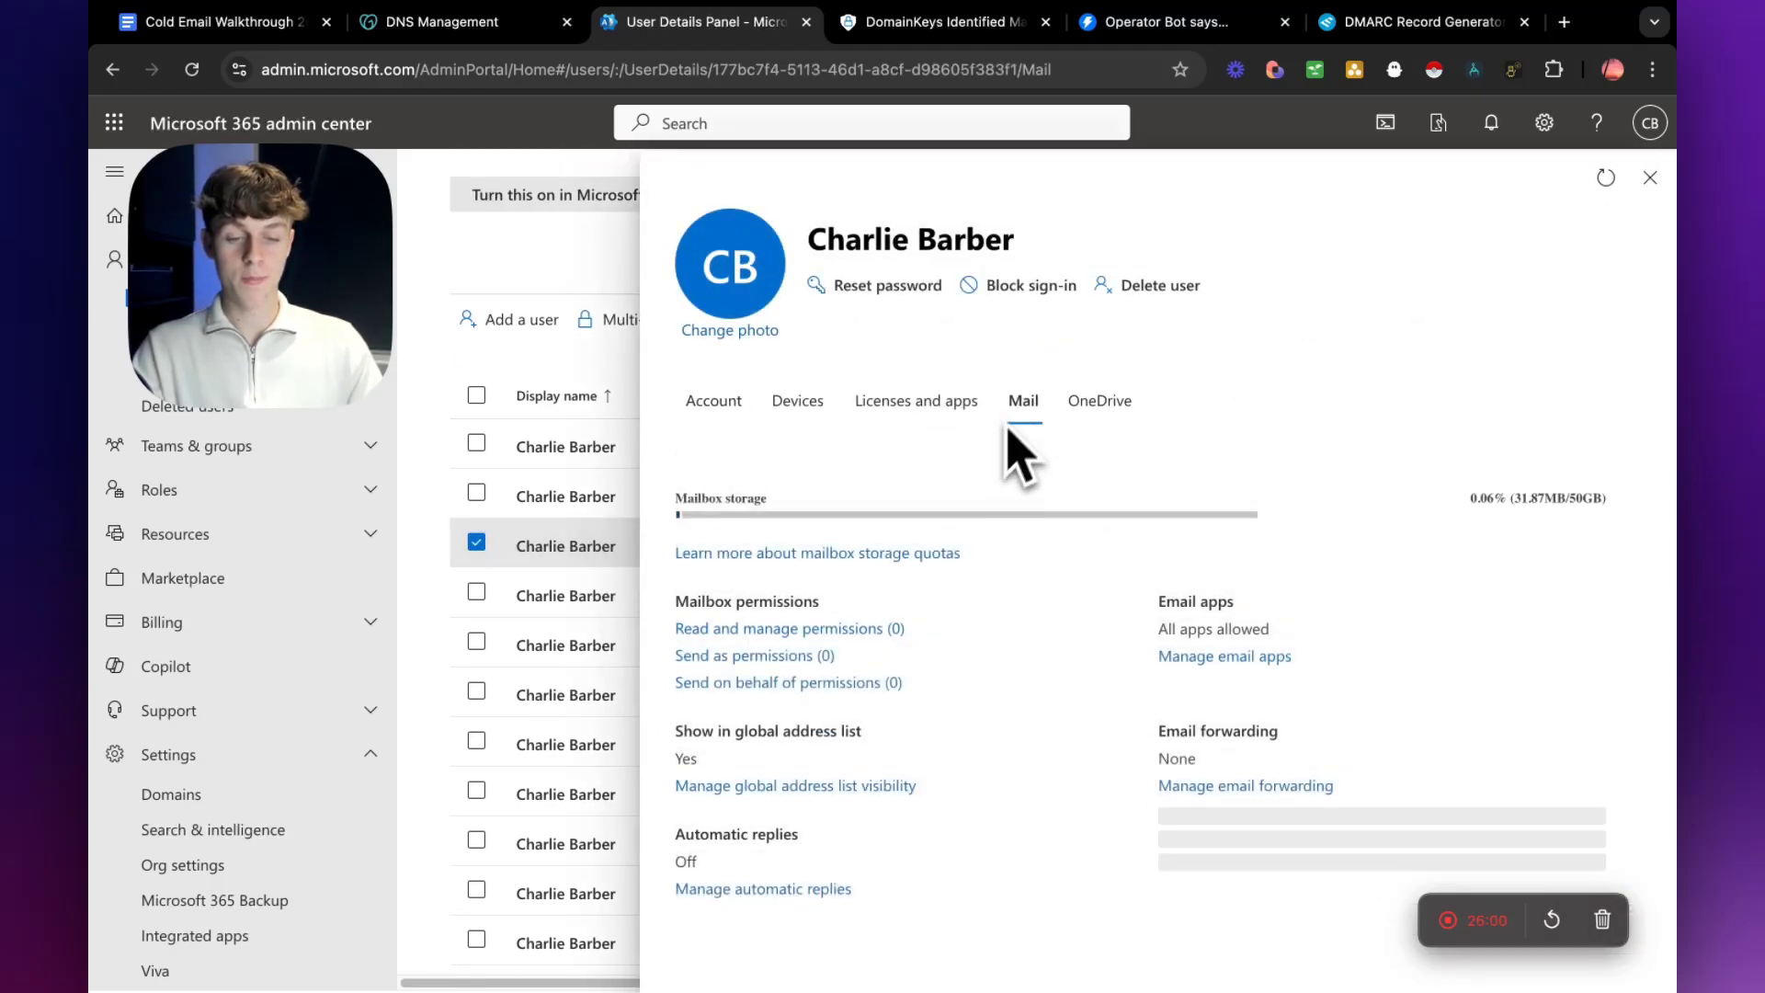
{"action": "left_click", "coordinate": [1223, 656]}
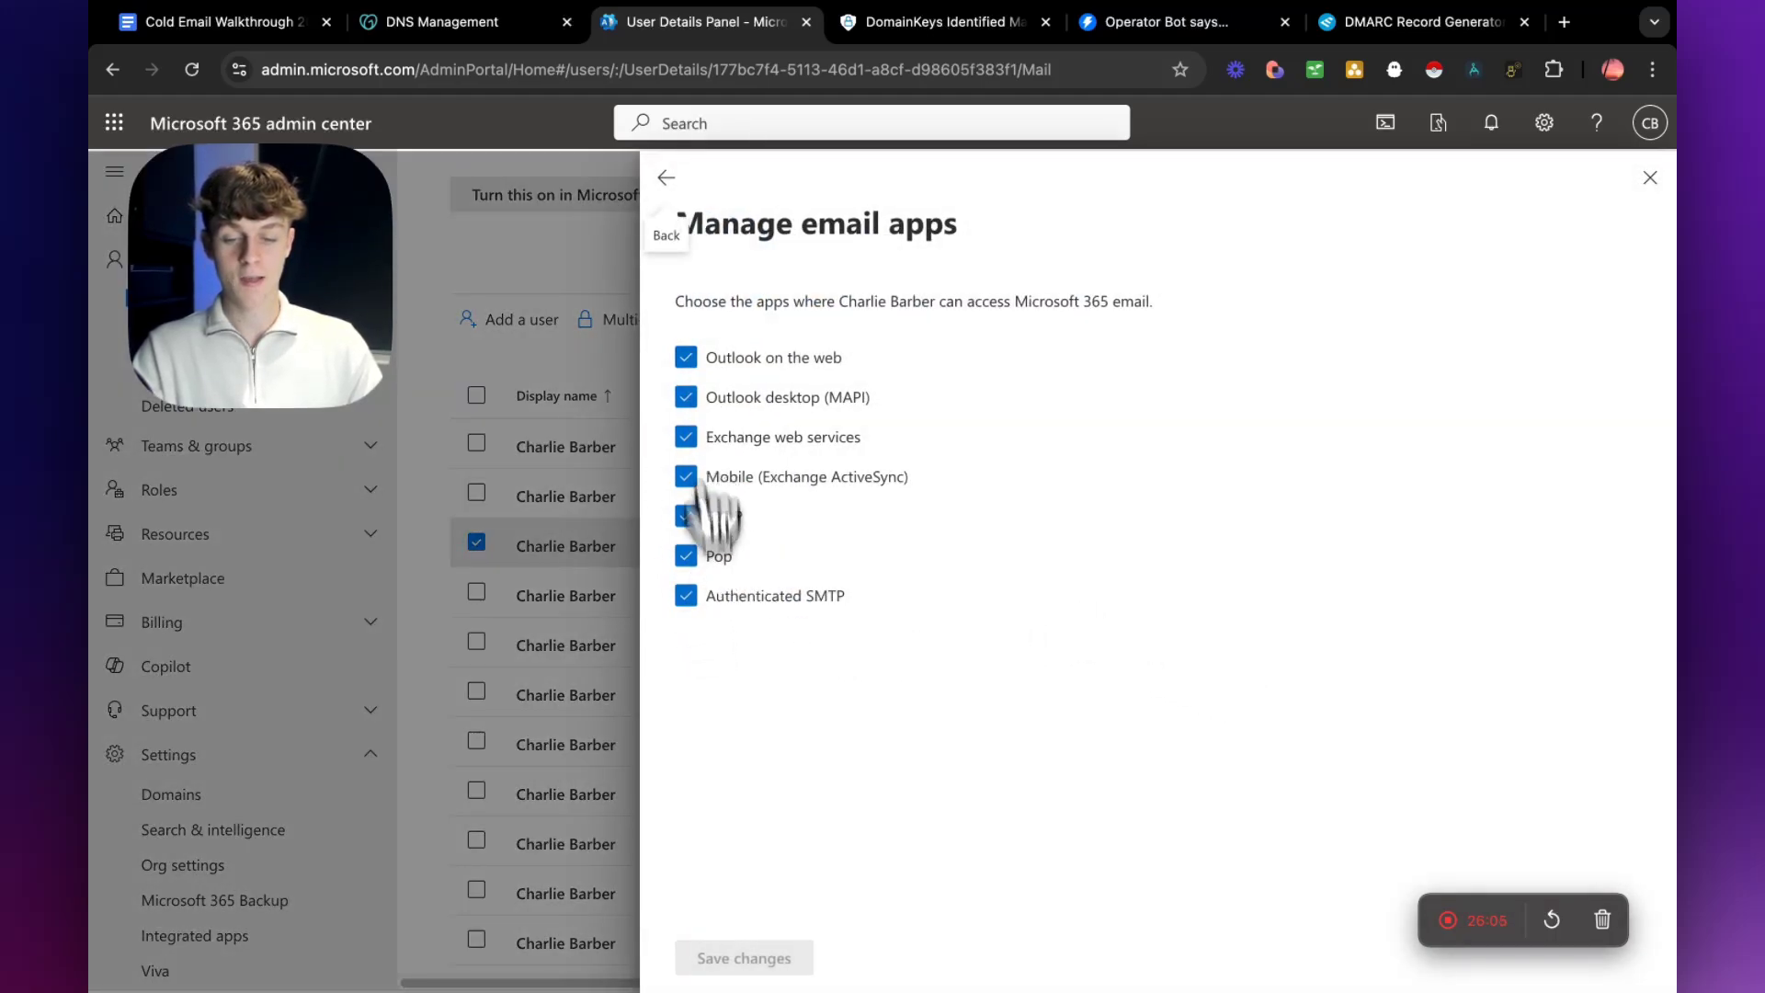
Return to Instantly, confirm that SMTP has been enabled, and choose to sign in to Microsoft with another account.
{"action": "left_click", "coordinate": [1149, 23]}
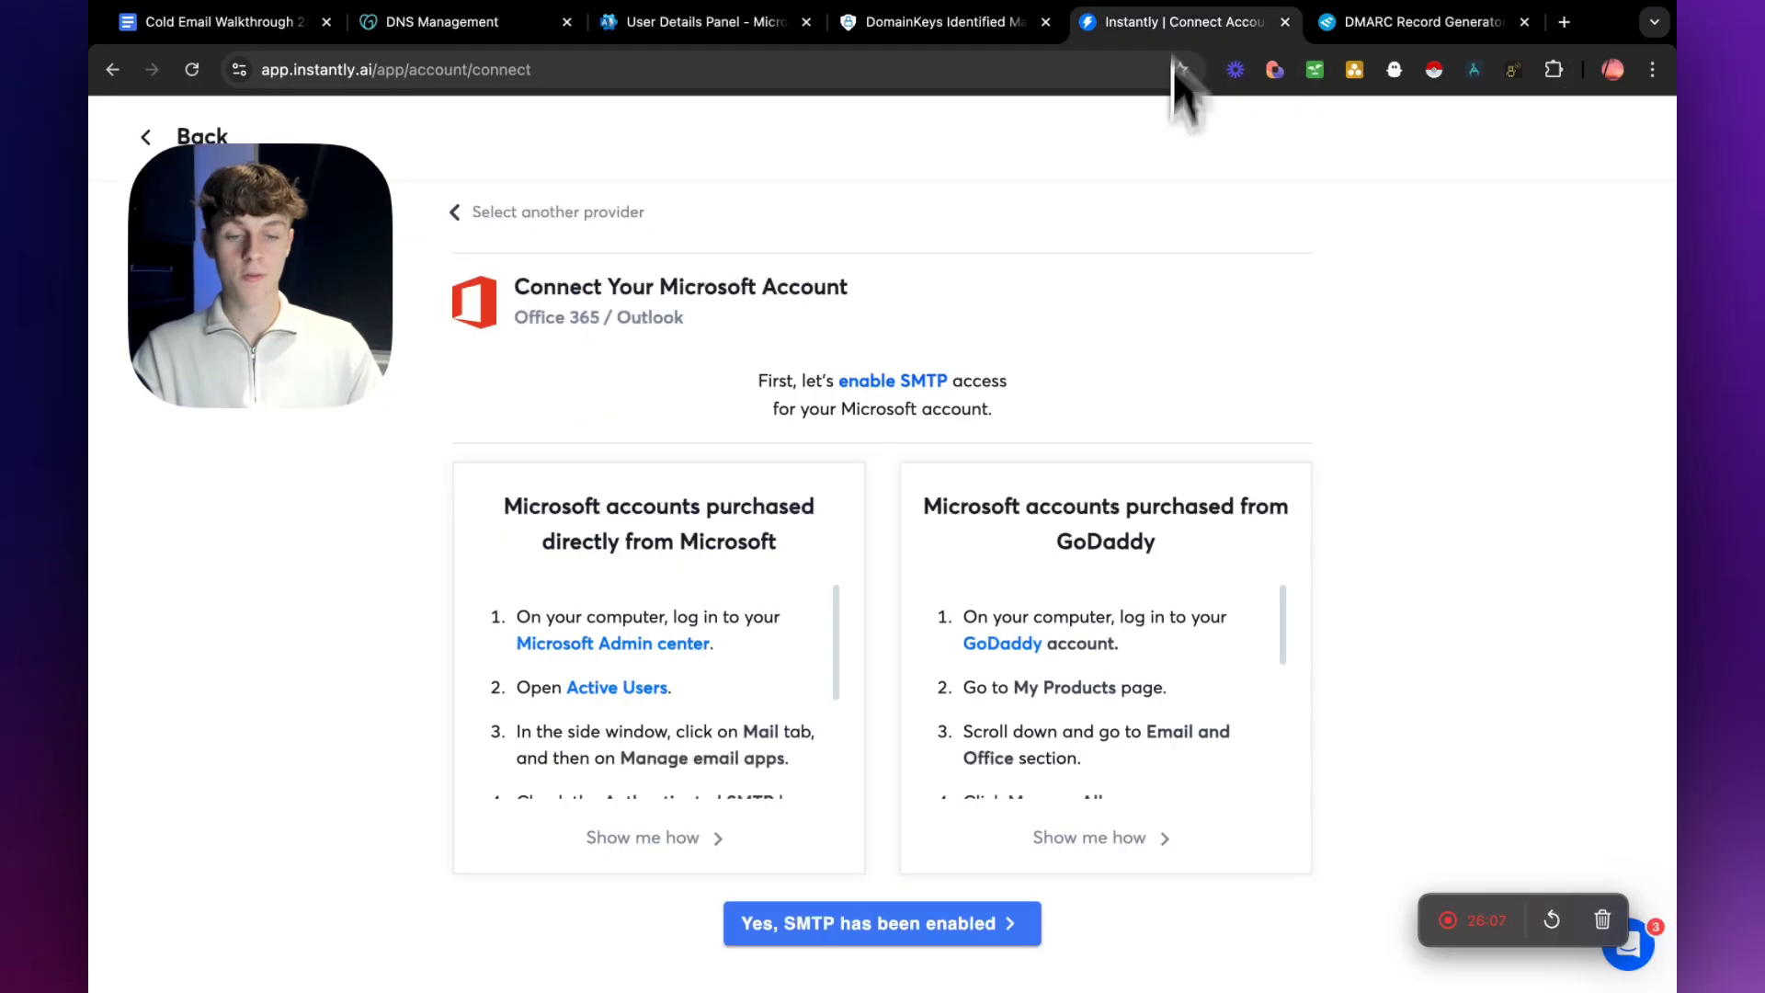
{"action": "left_click", "coordinate": [920, 919]}
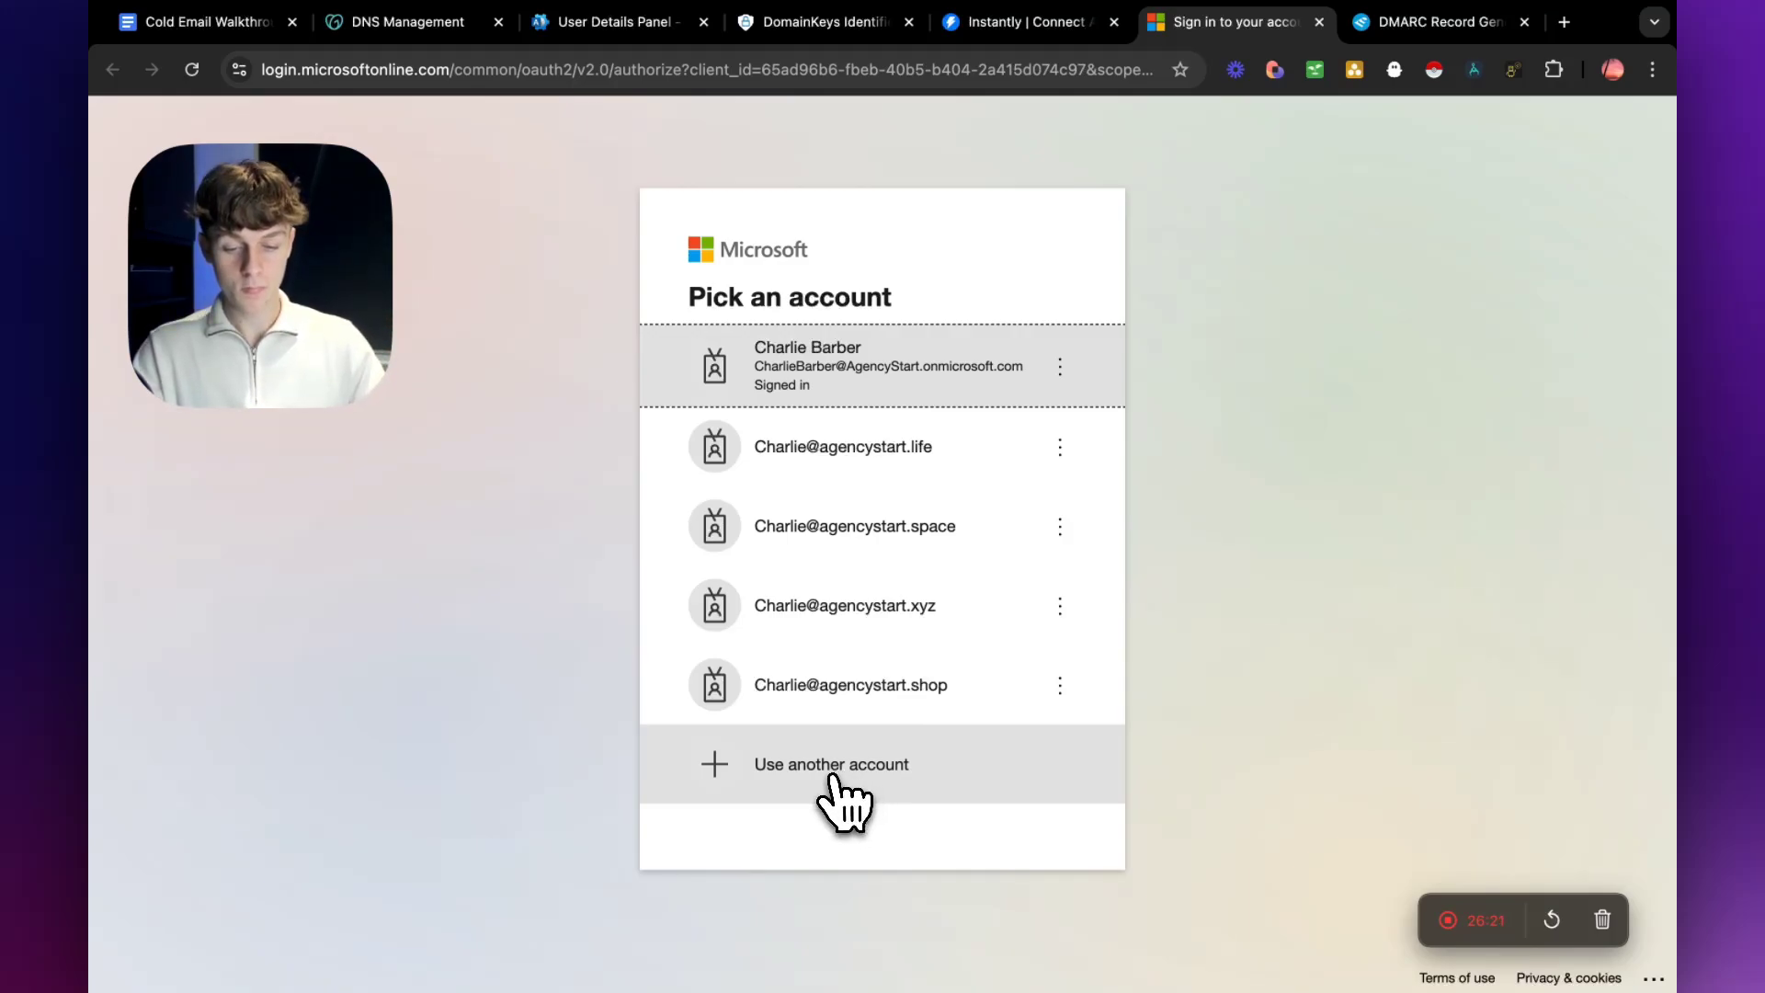
{"action": "left_click", "coordinate": [844, 773]}
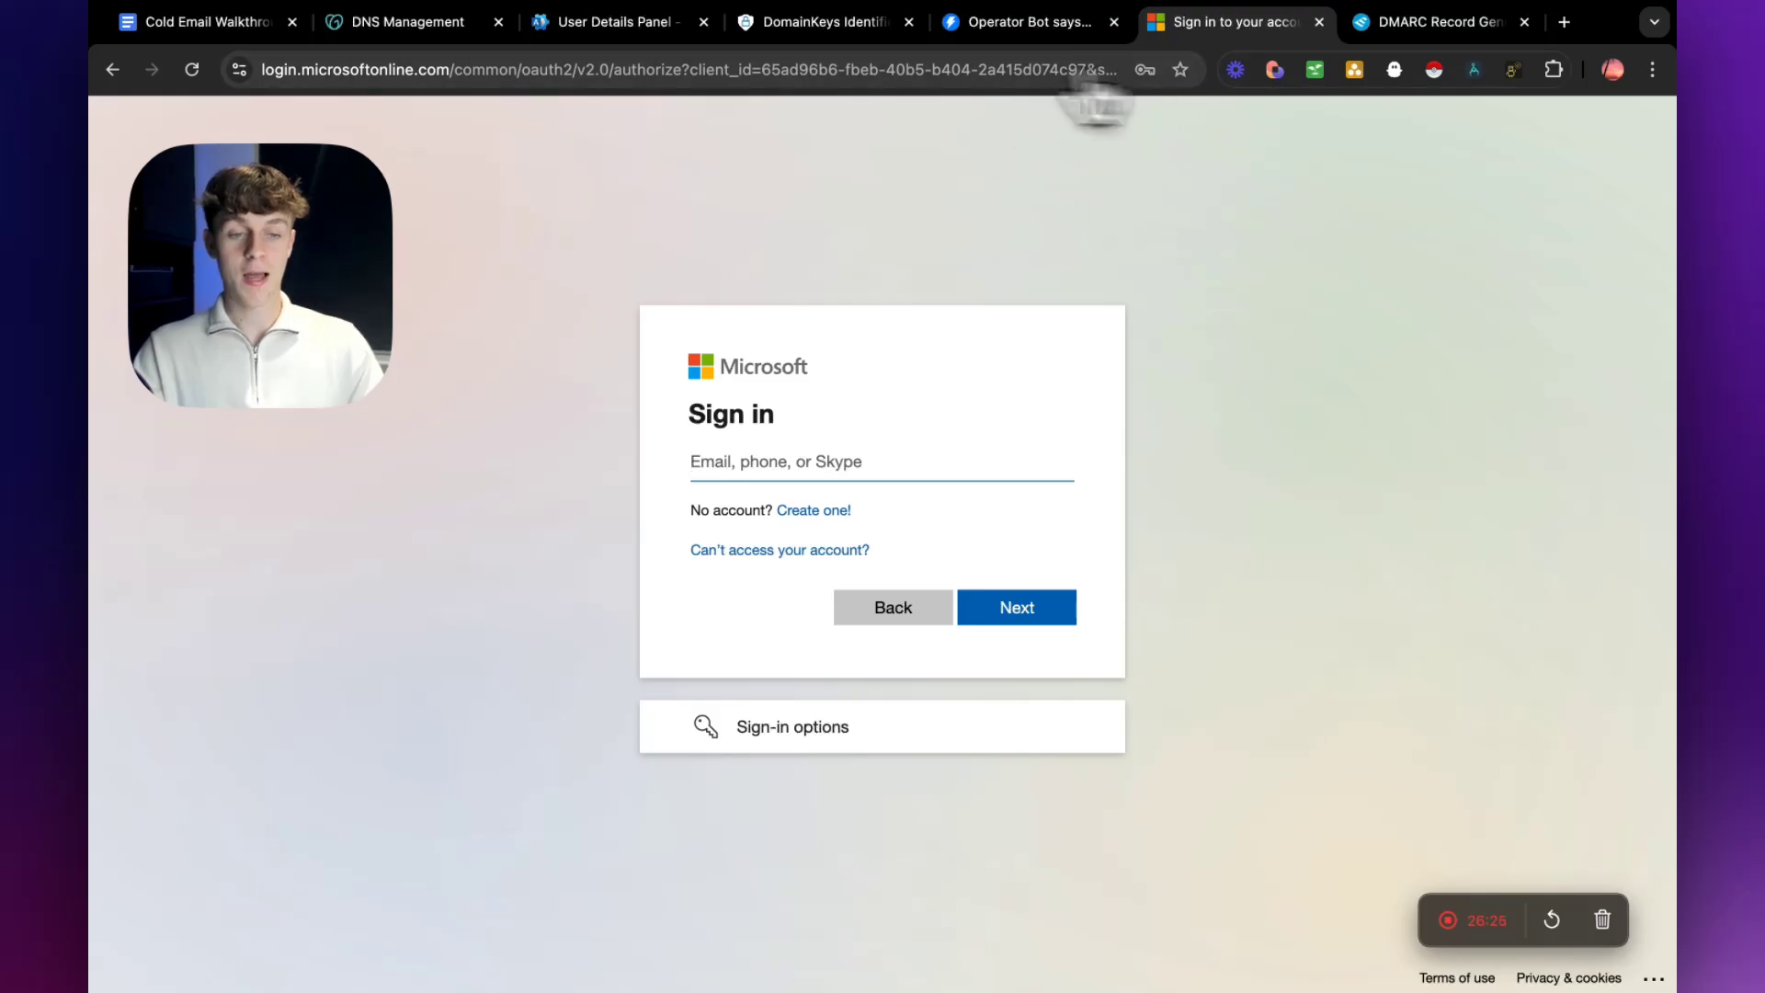
Check the agencystart.site user's details in the Microsoft 365 admin center, leaving the email apps settings, and return to the Microsoft sign-in page.
{"action": "left_click", "coordinate": [629, 24]}
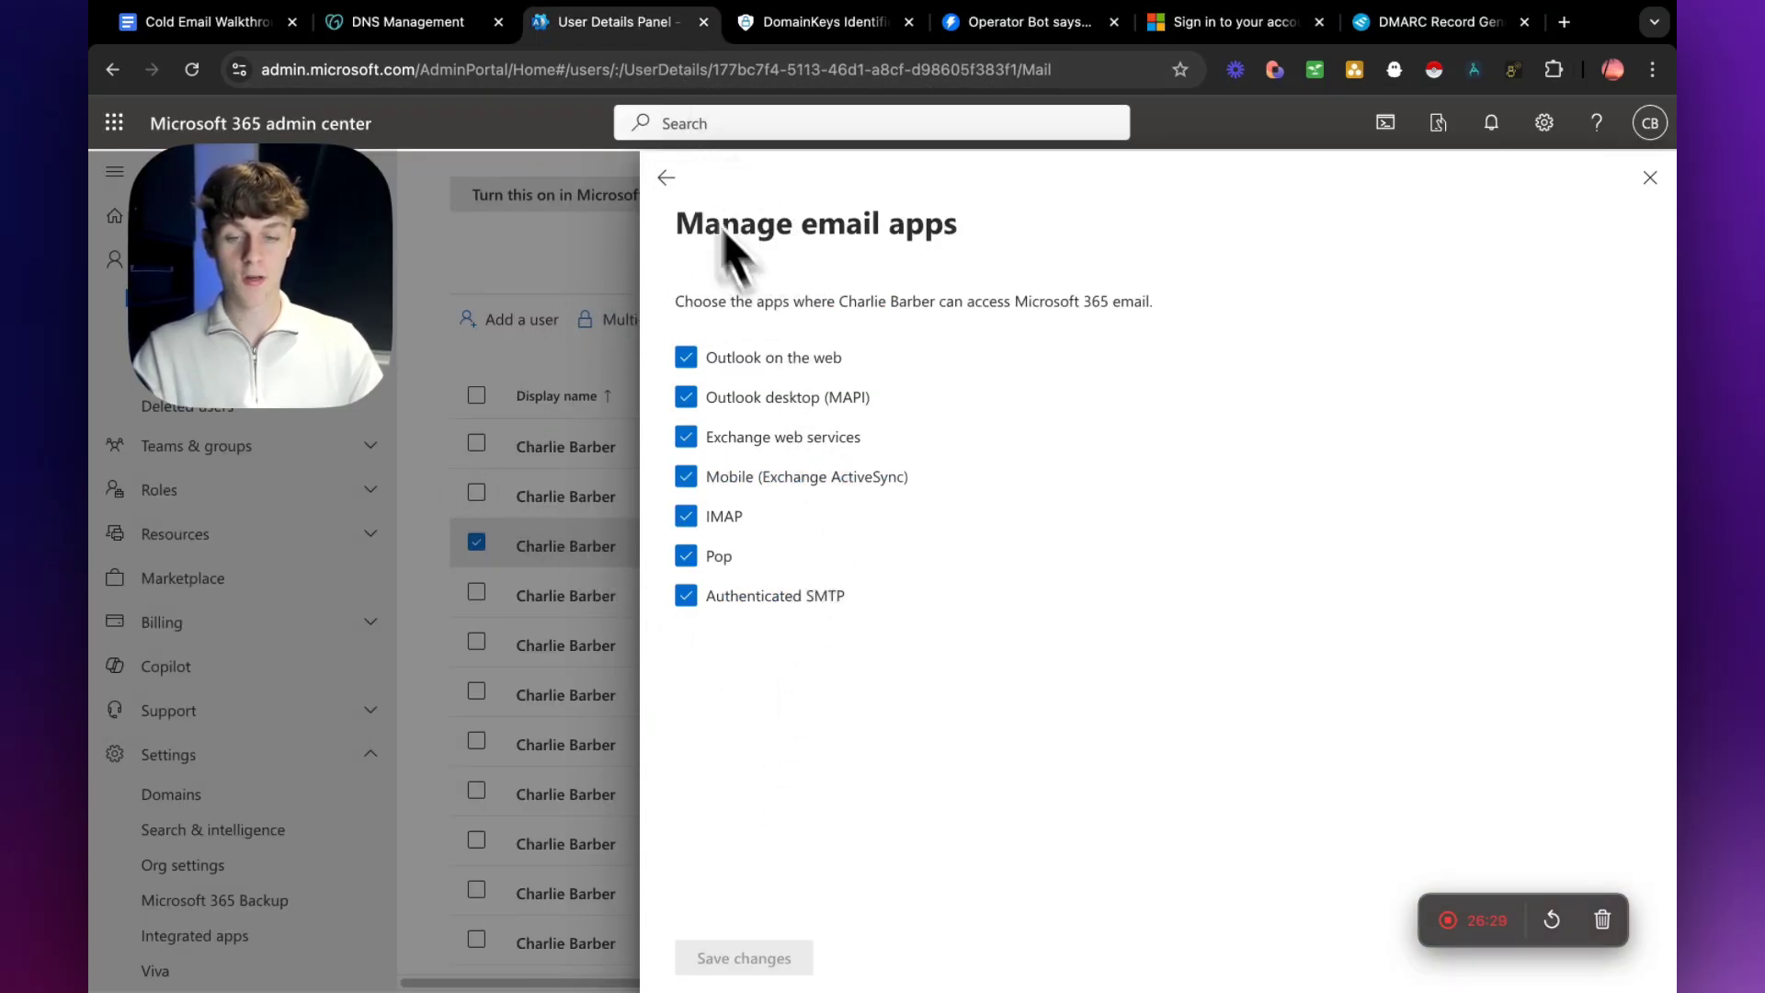
{"action": "left_click", "coordinate": [666, 177]}
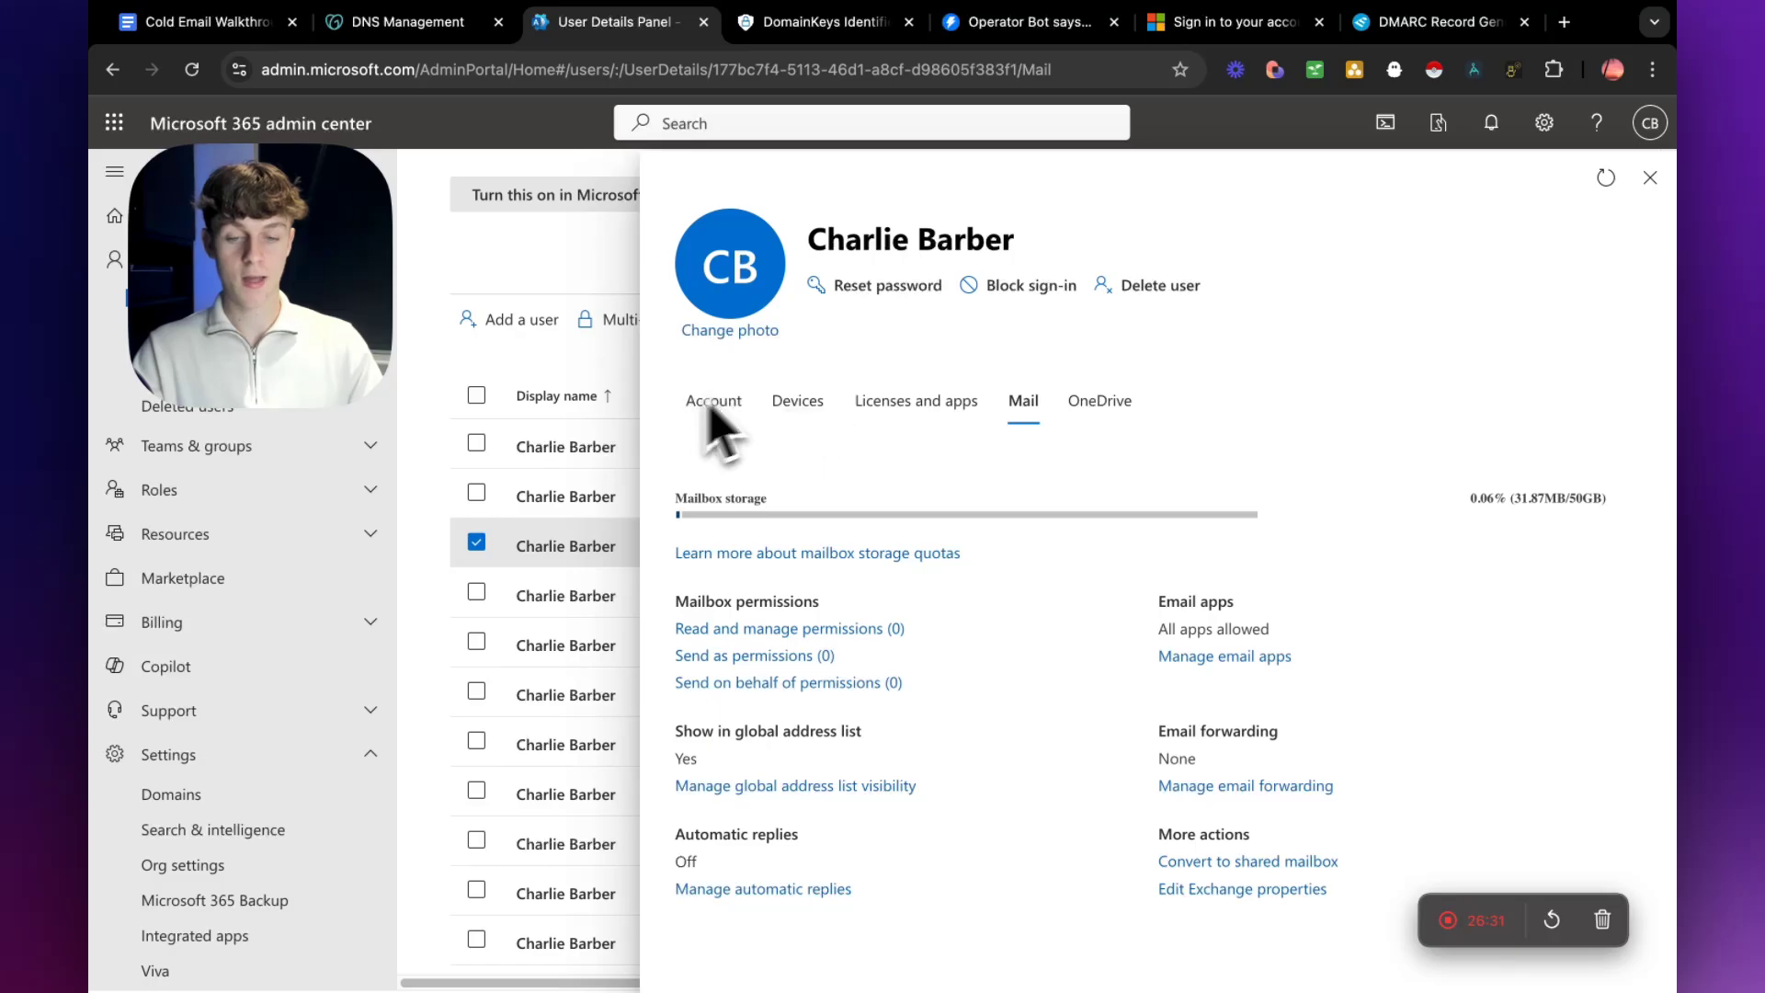
{"action": "left_click", "coordinate": [1223, 22]}
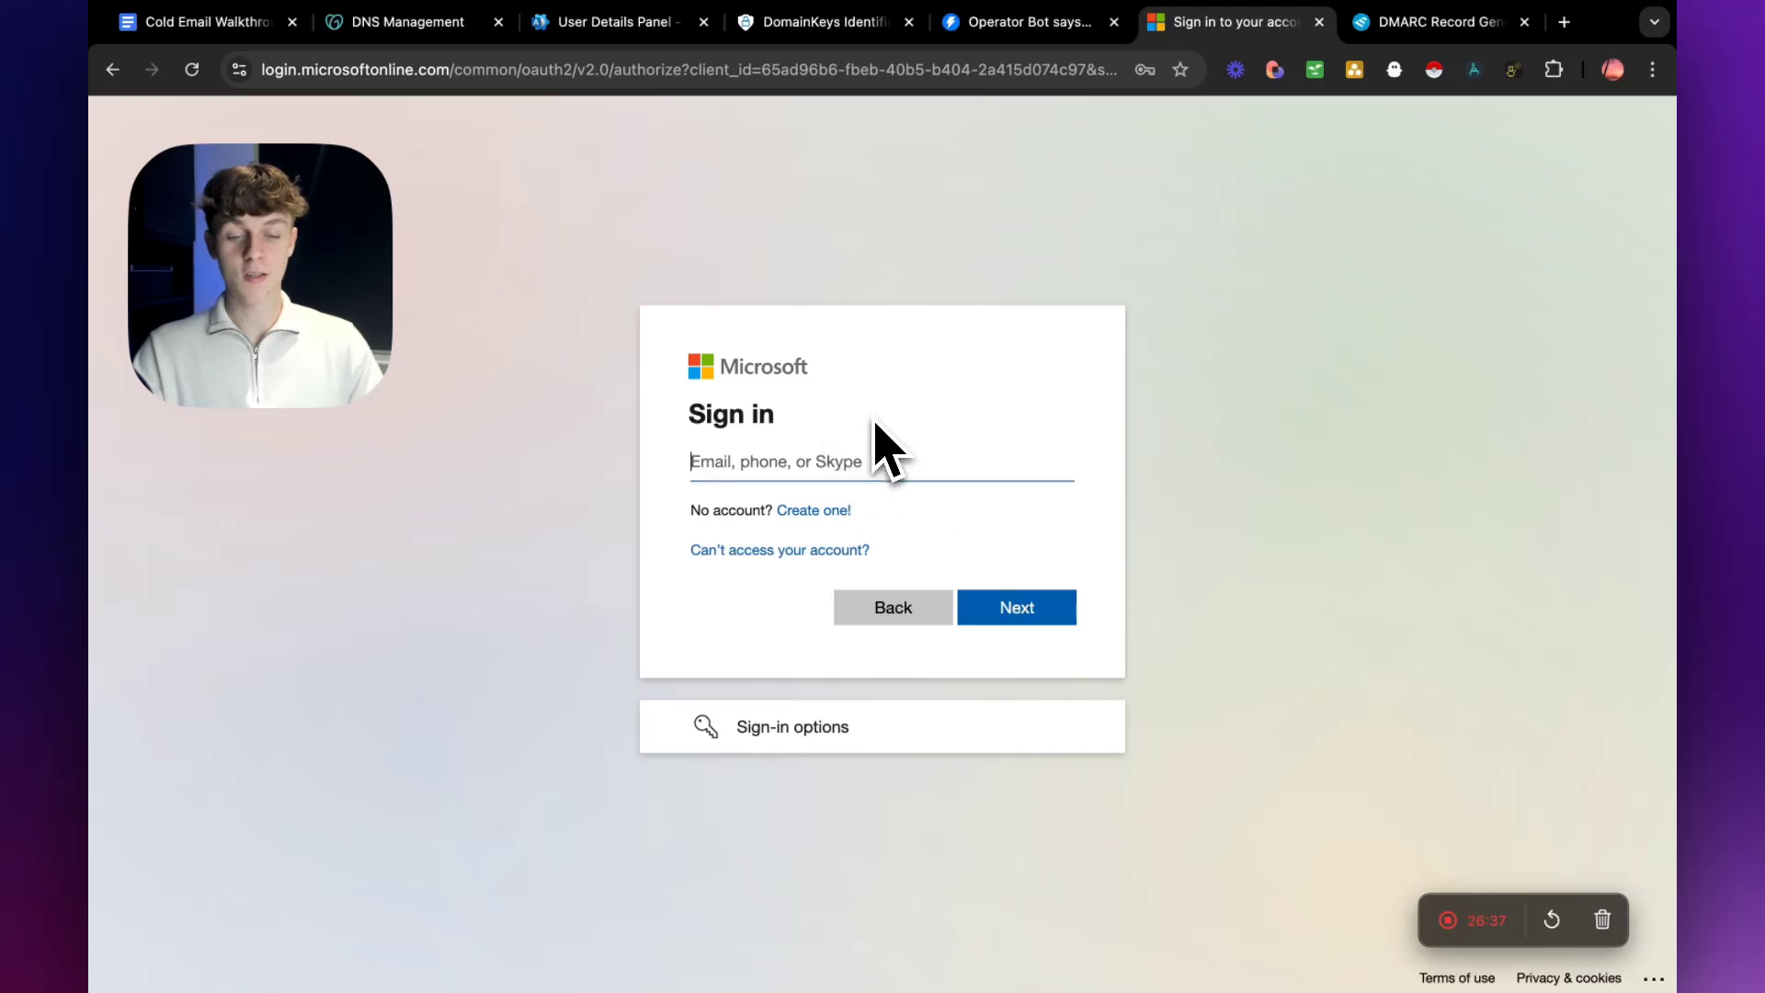
Switch to Instantly, leave the account connection page, and review the warm-up emails and health scores in the email accounts list.
{"action": "left_click", "coordinate": [1019, 28]}
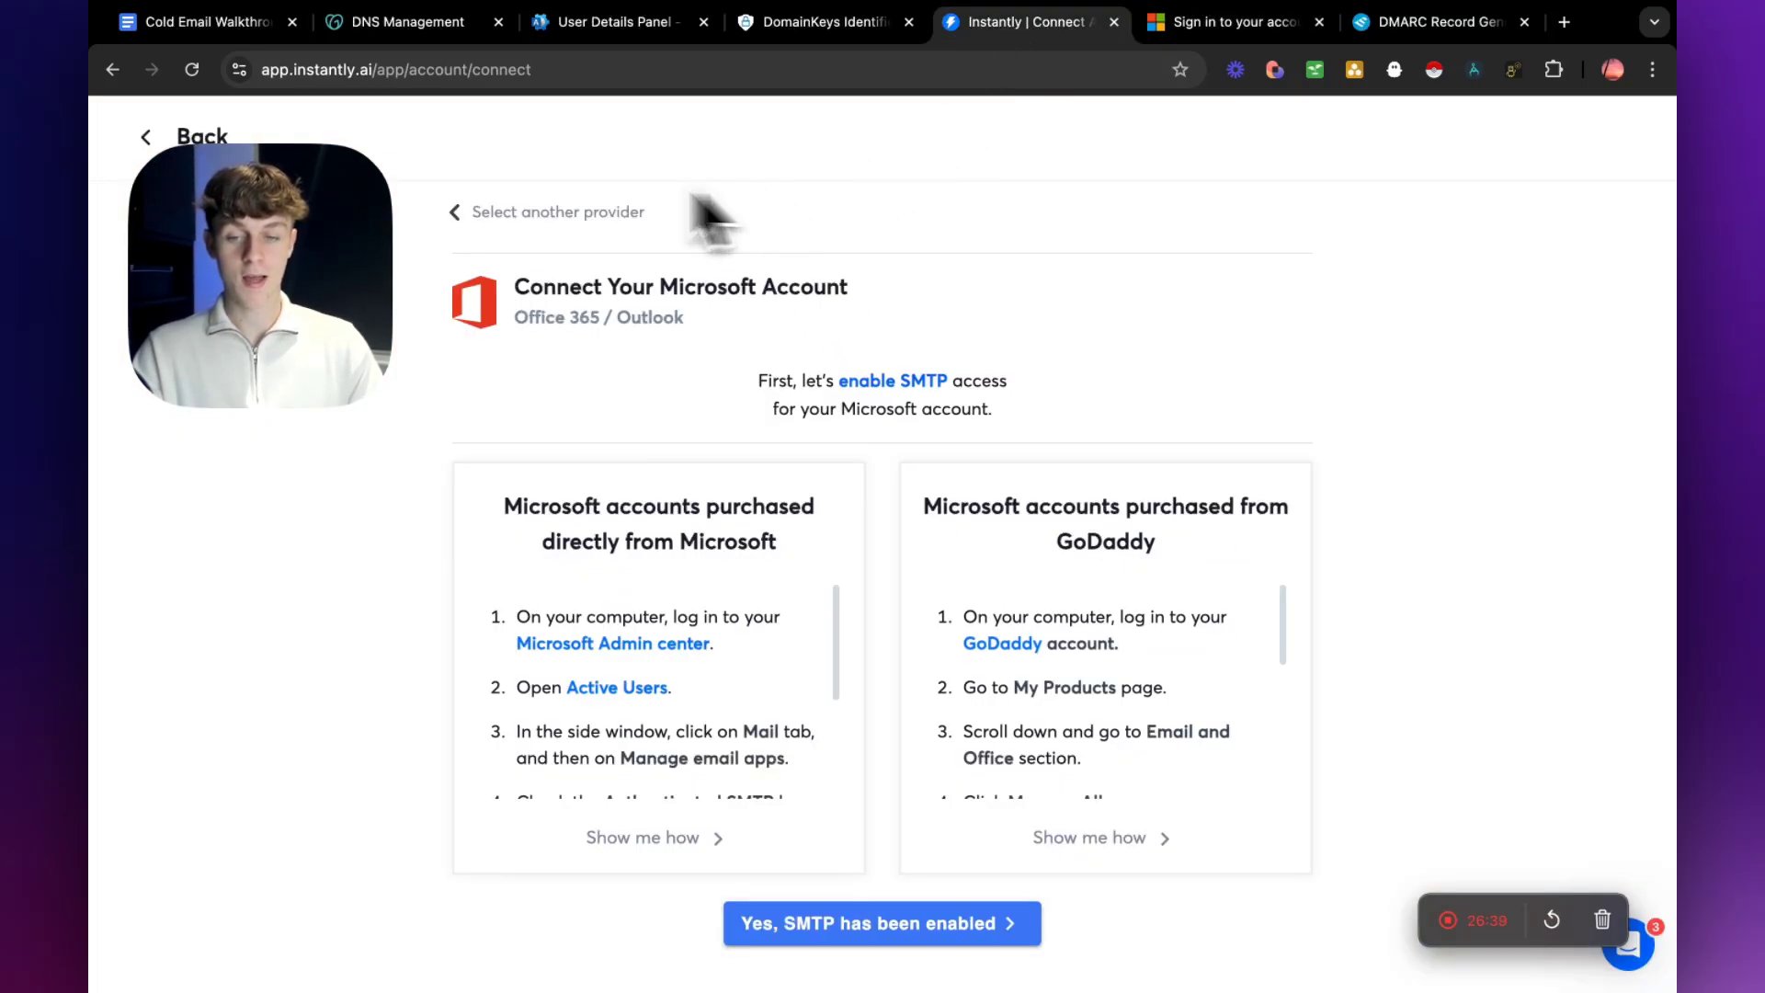
{"action": "left_click", "coordinate": [195, 138]}
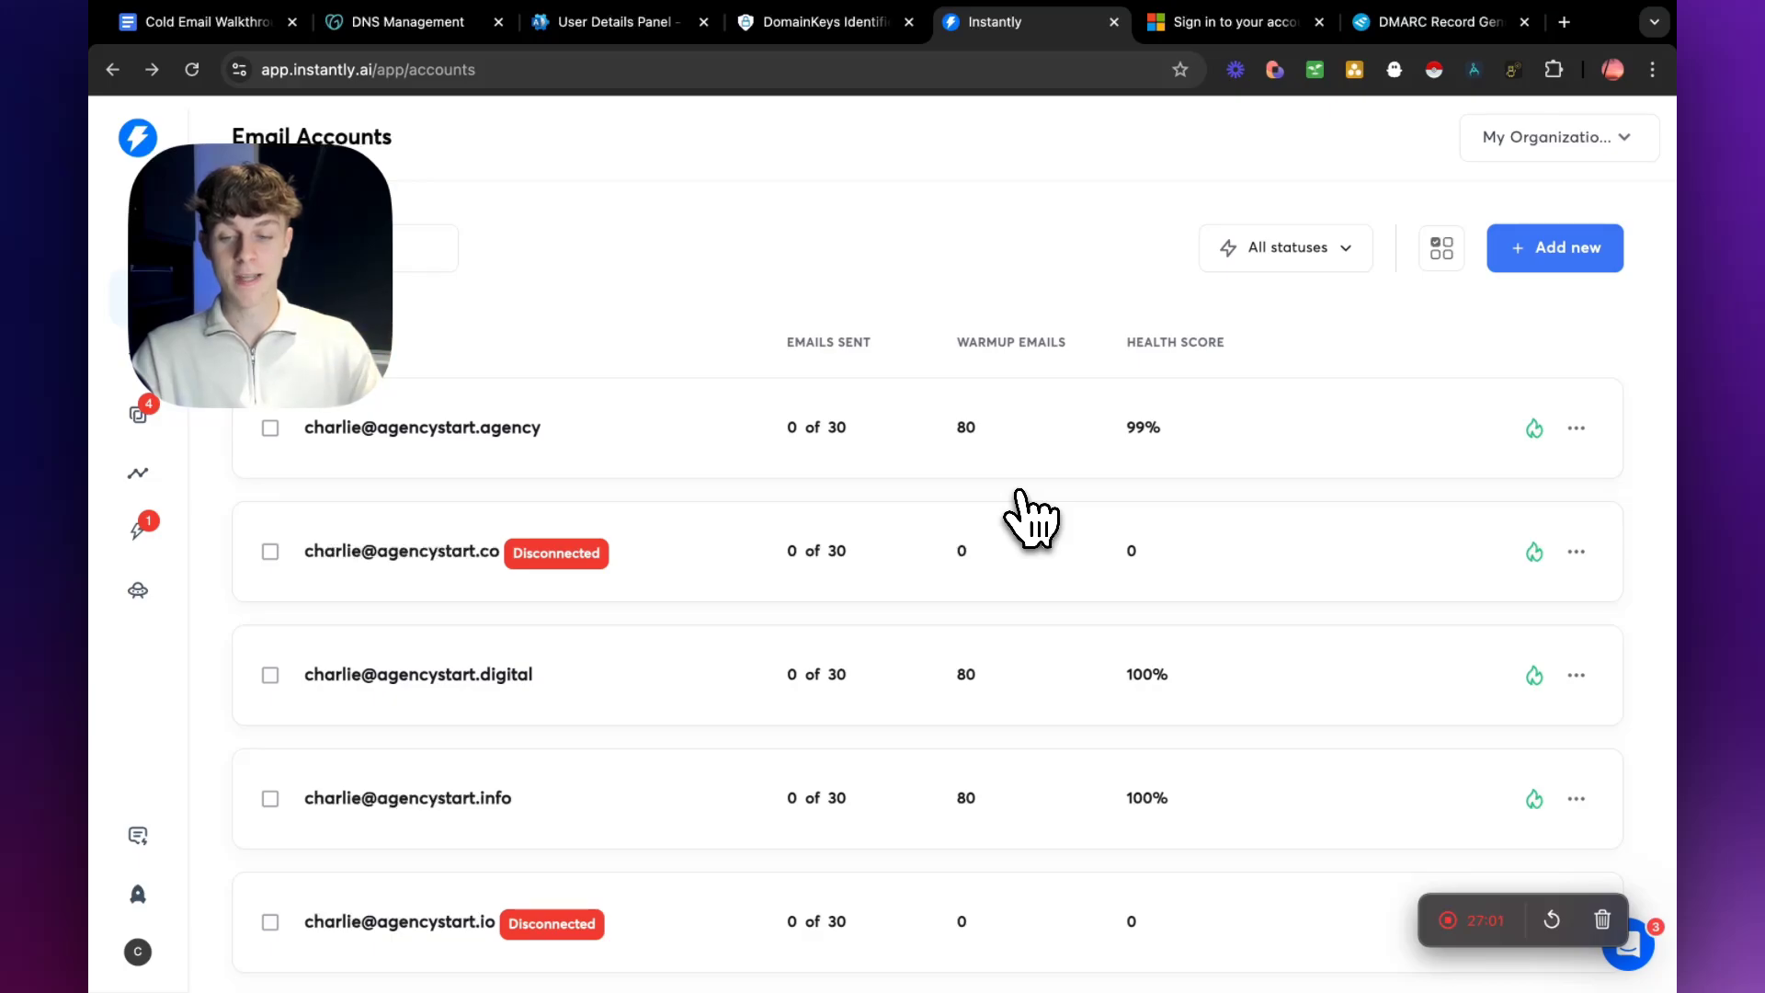
{"action": "scroll", "coordinate": [1030, 519], "scroll_direction": "down", "scroll_amount": 3}
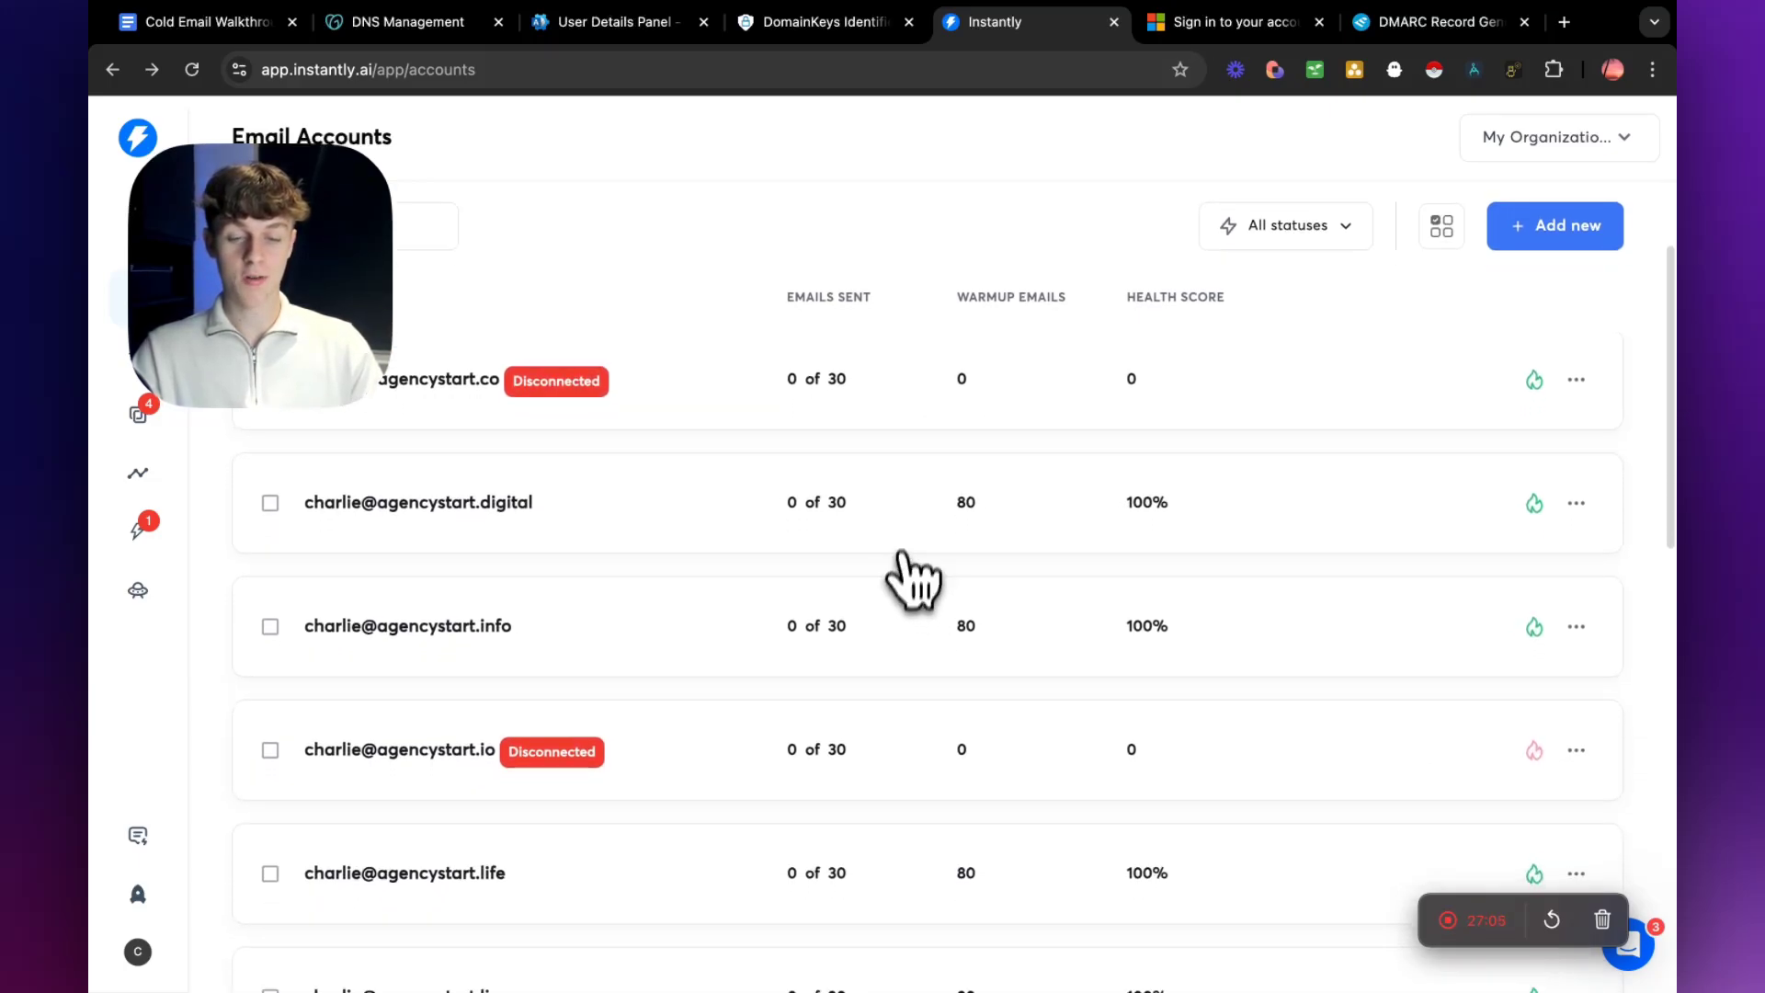
{"action": "scroll", "coordinate": [906, 543], "scroll_direction": "down", "scroll_amount": 2}
{"action": "scroll", "coordinate": [906, 542], "scroll_direction": "down", "scroll_amount": 1}
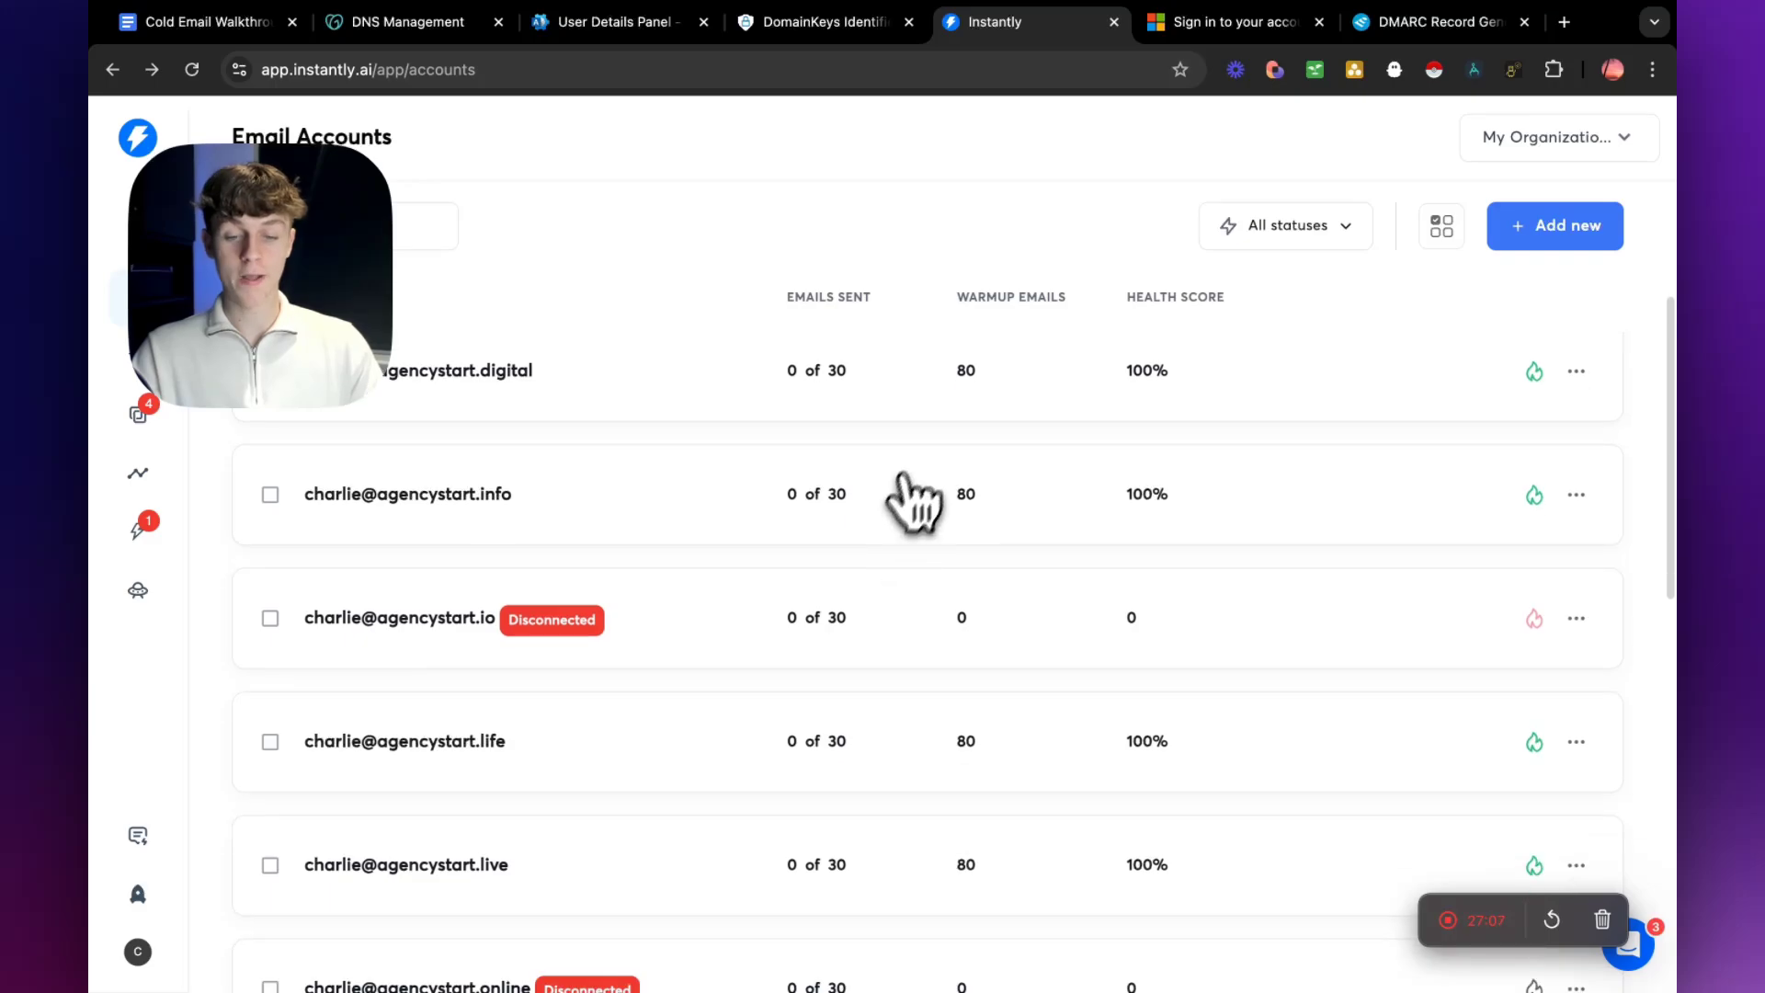
Open the agencystart.digital account's warm-up summary, highlight the past week's warm-up emails sent and received, and close the details.
{"action": "left_click", "coordinate": [1255, 404]}
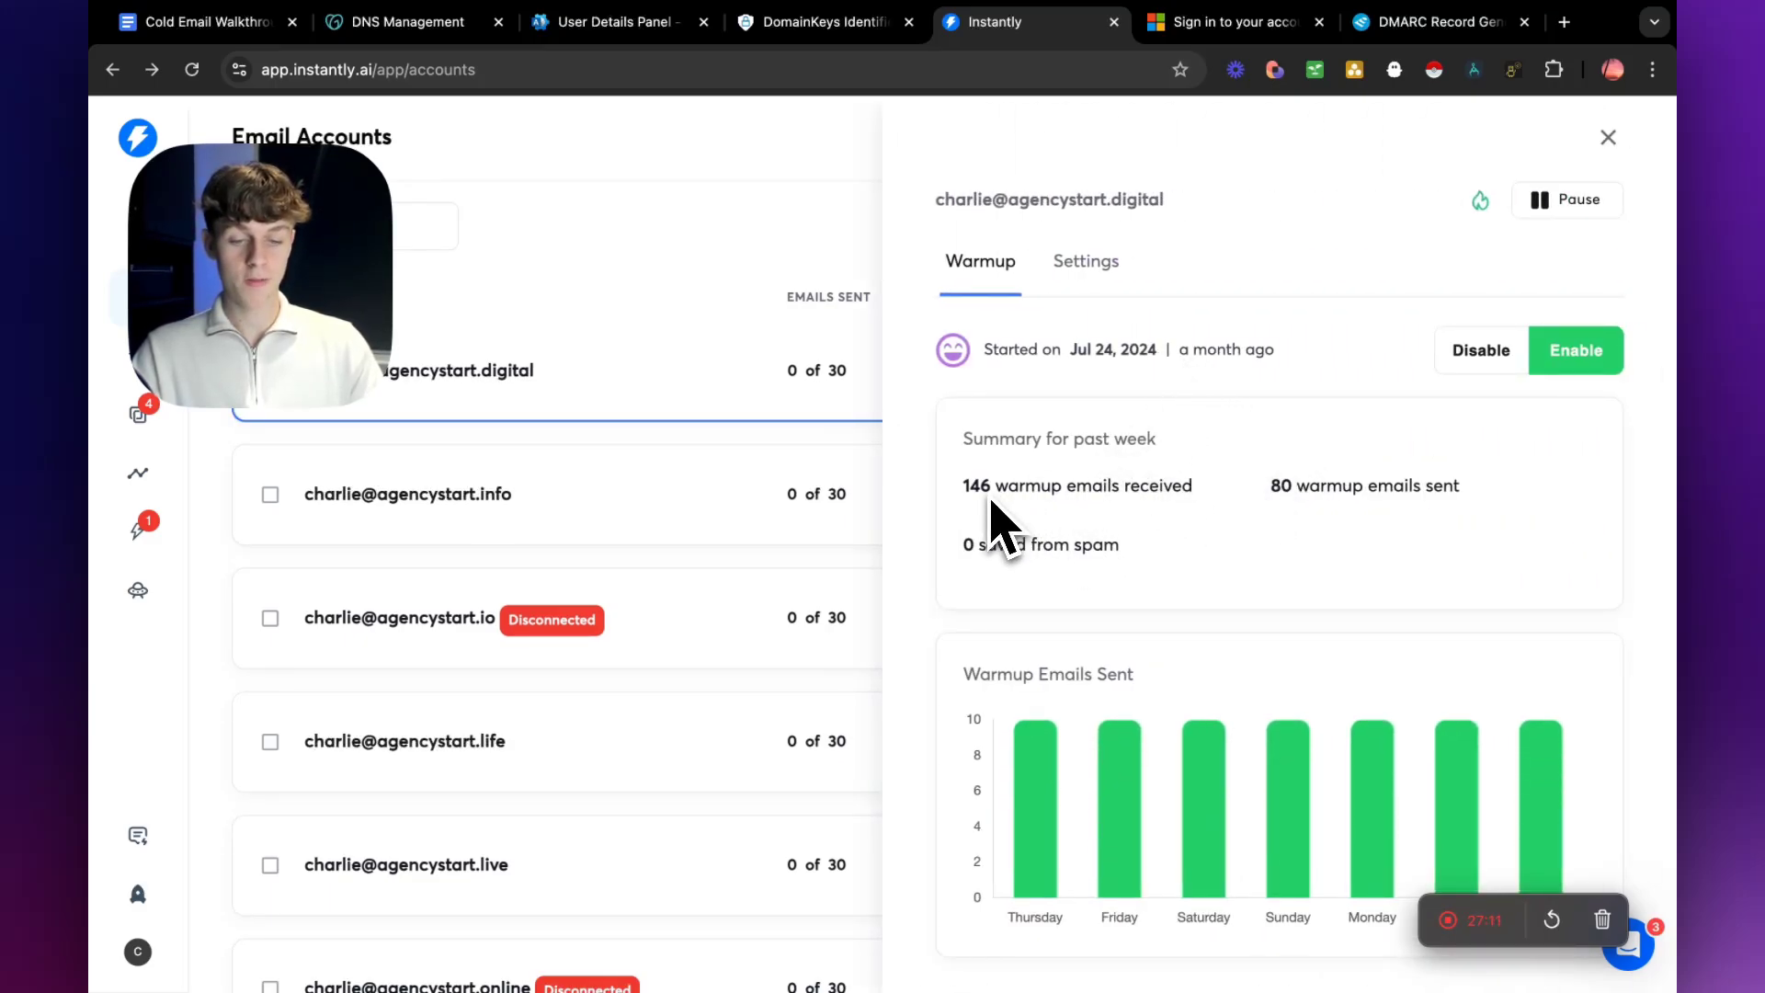
{"action": "left_click_drag", "start_coordinate": [1260, 487], "coordinate": [1471, 488]}
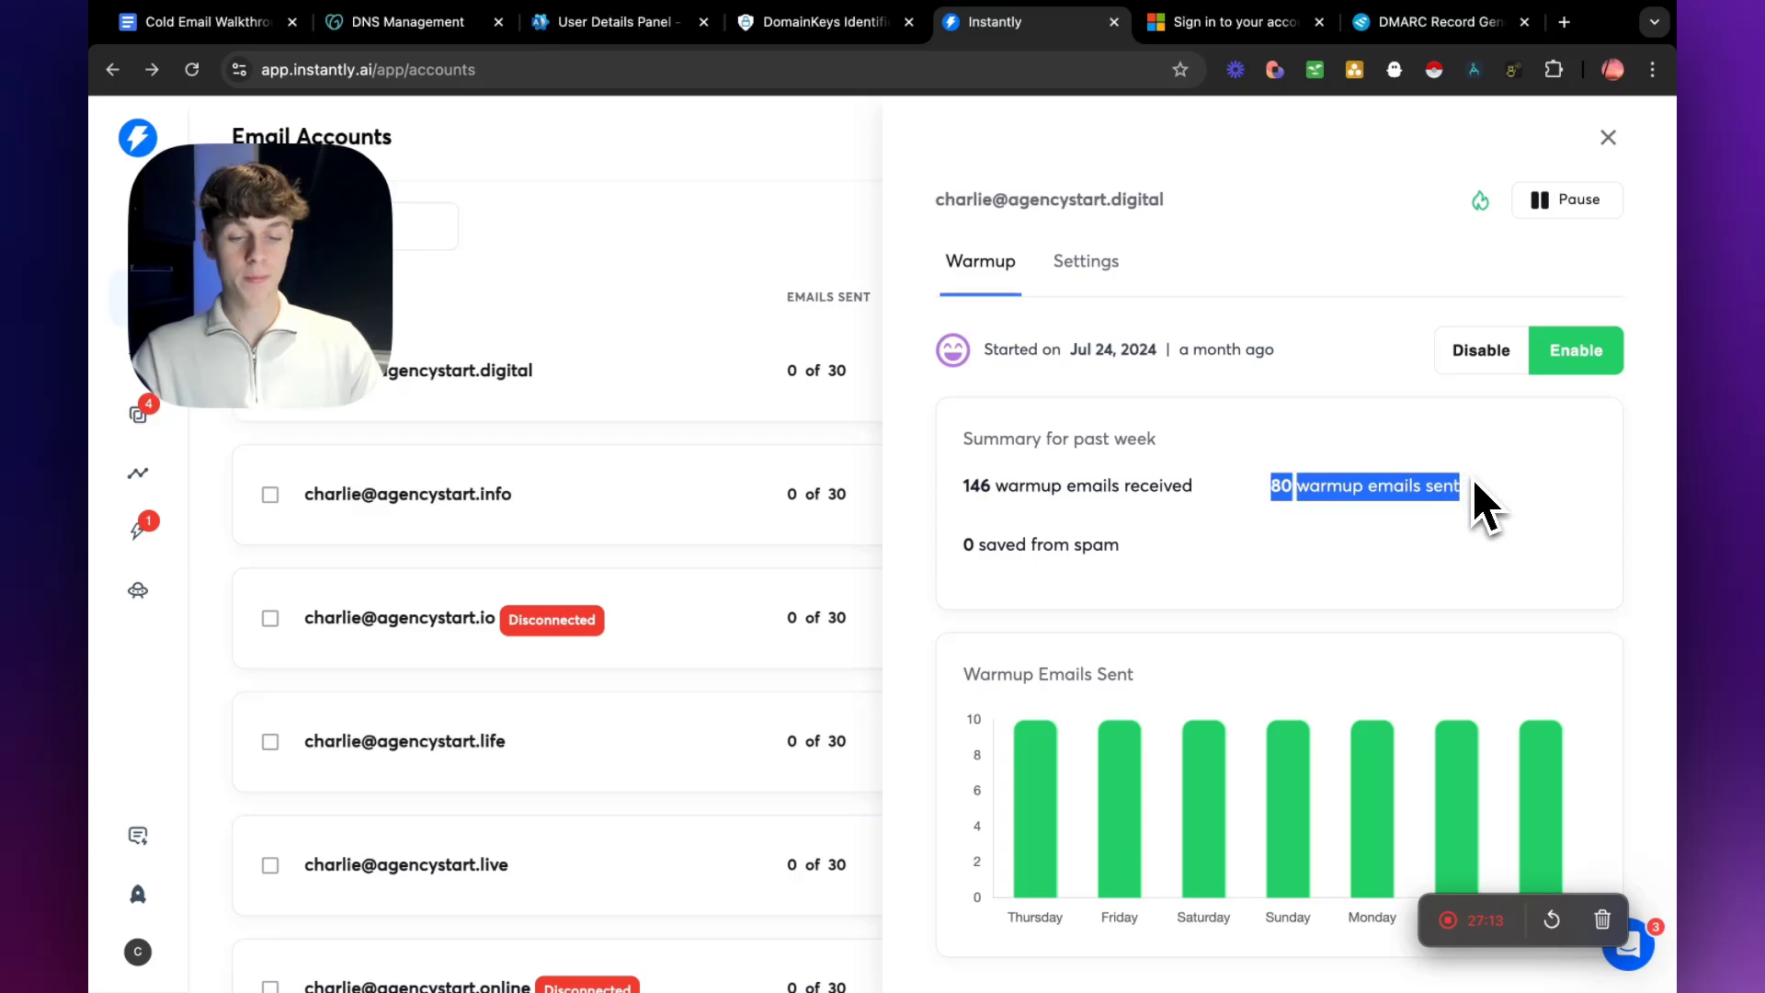
{"action": "left_click_drag", "start_coordinate": [1223, 488], "coordinate": [972, 492]}
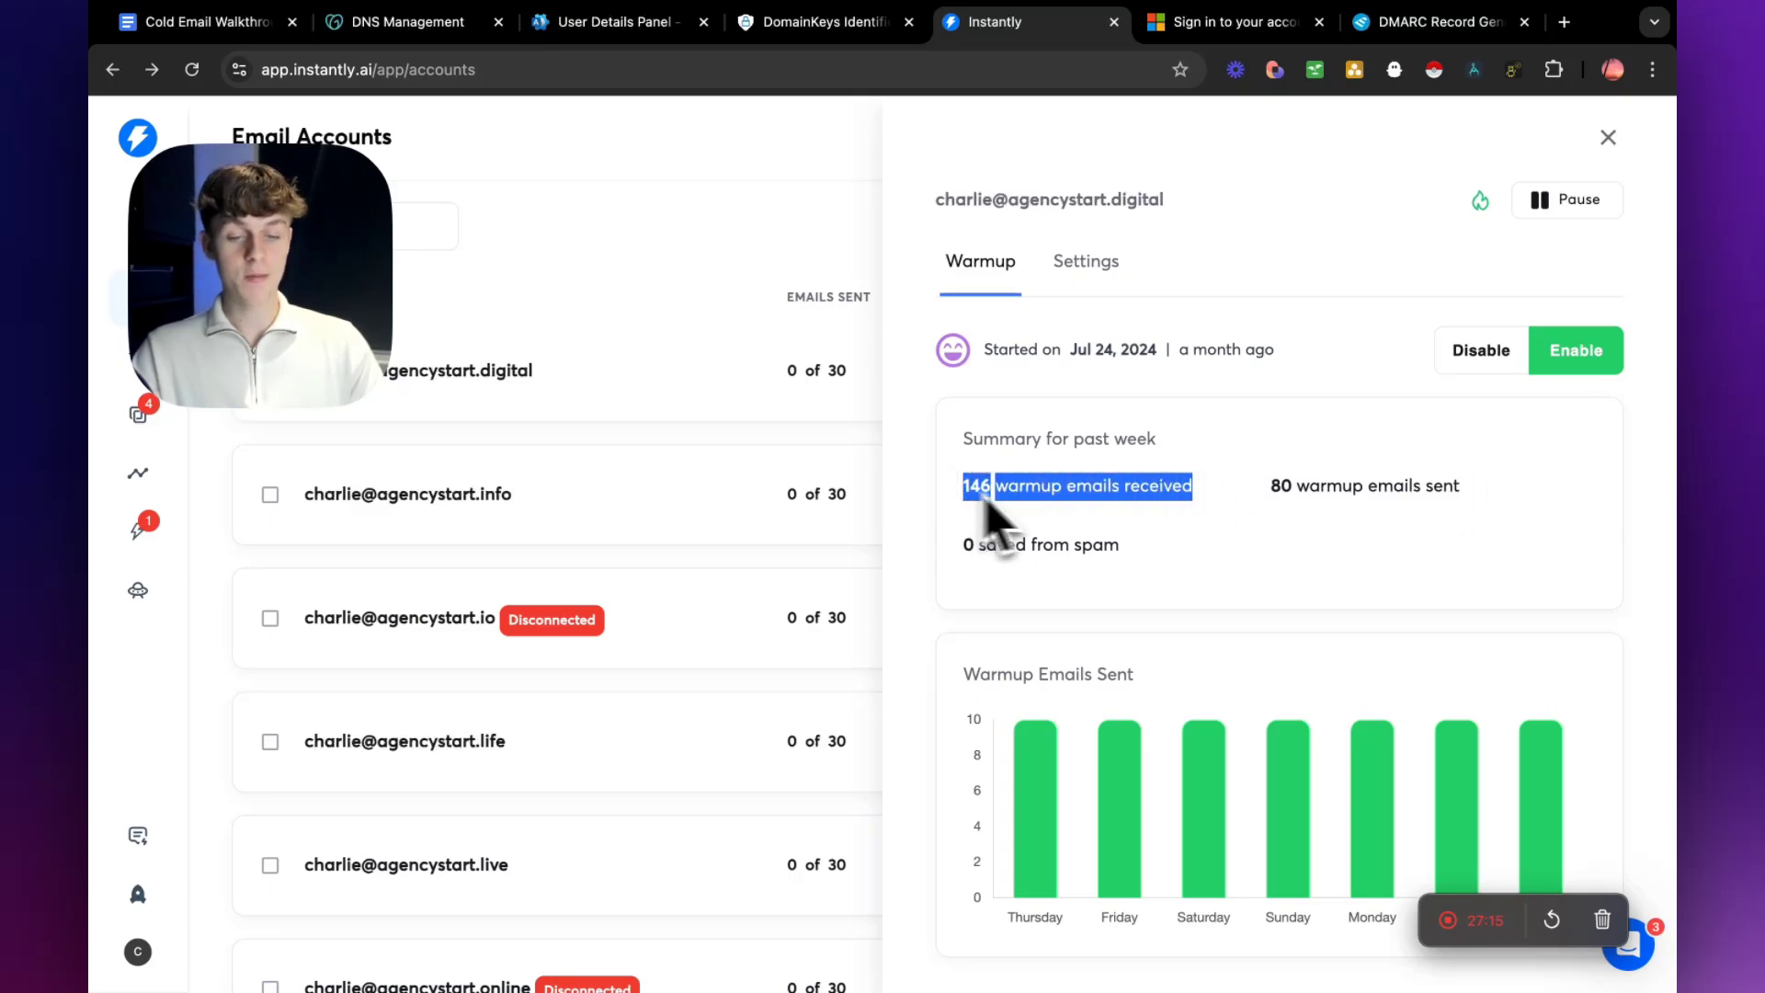
{"action": "left_click", "coordinate": [759, 436]}
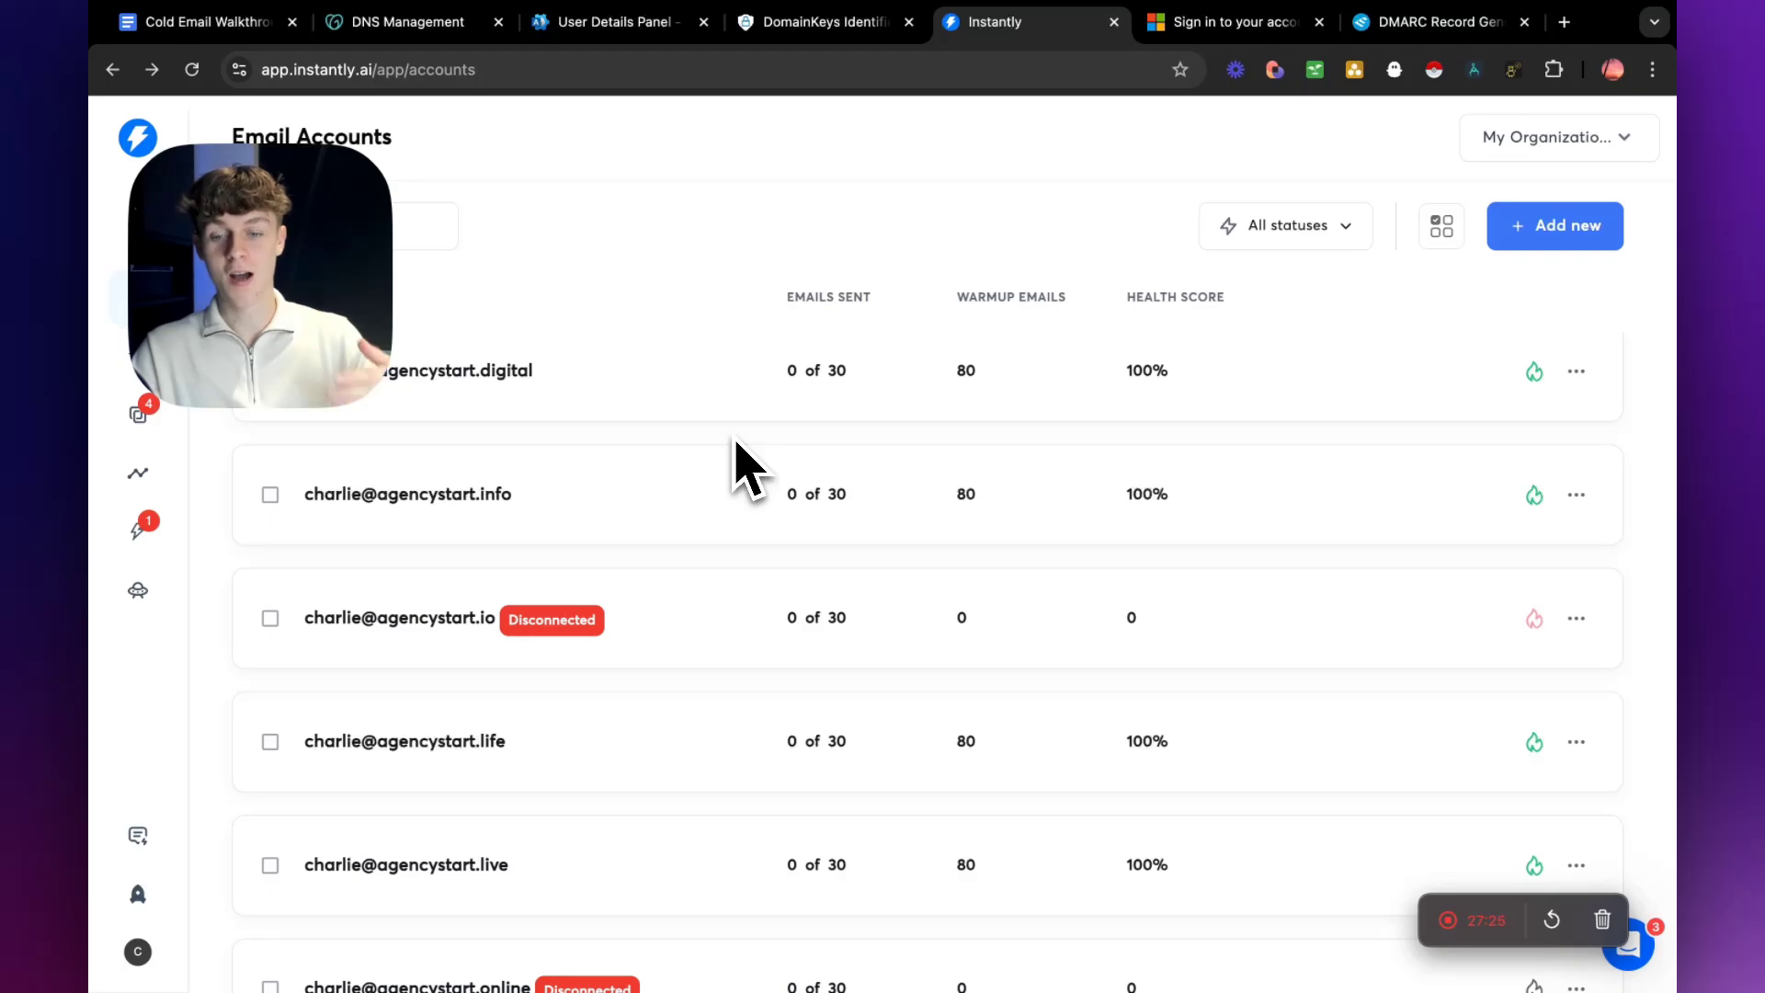
Switch to the Cold Email Walkthrough 2024 document in Google Docs and review the end of the domain warm-up section.
{"action": "left_click", "coordinate": [271, 26]}
{"action": "scroll", "coordinate": [848, 575], "scroll_direction": "down", "scroll_amount": 10}
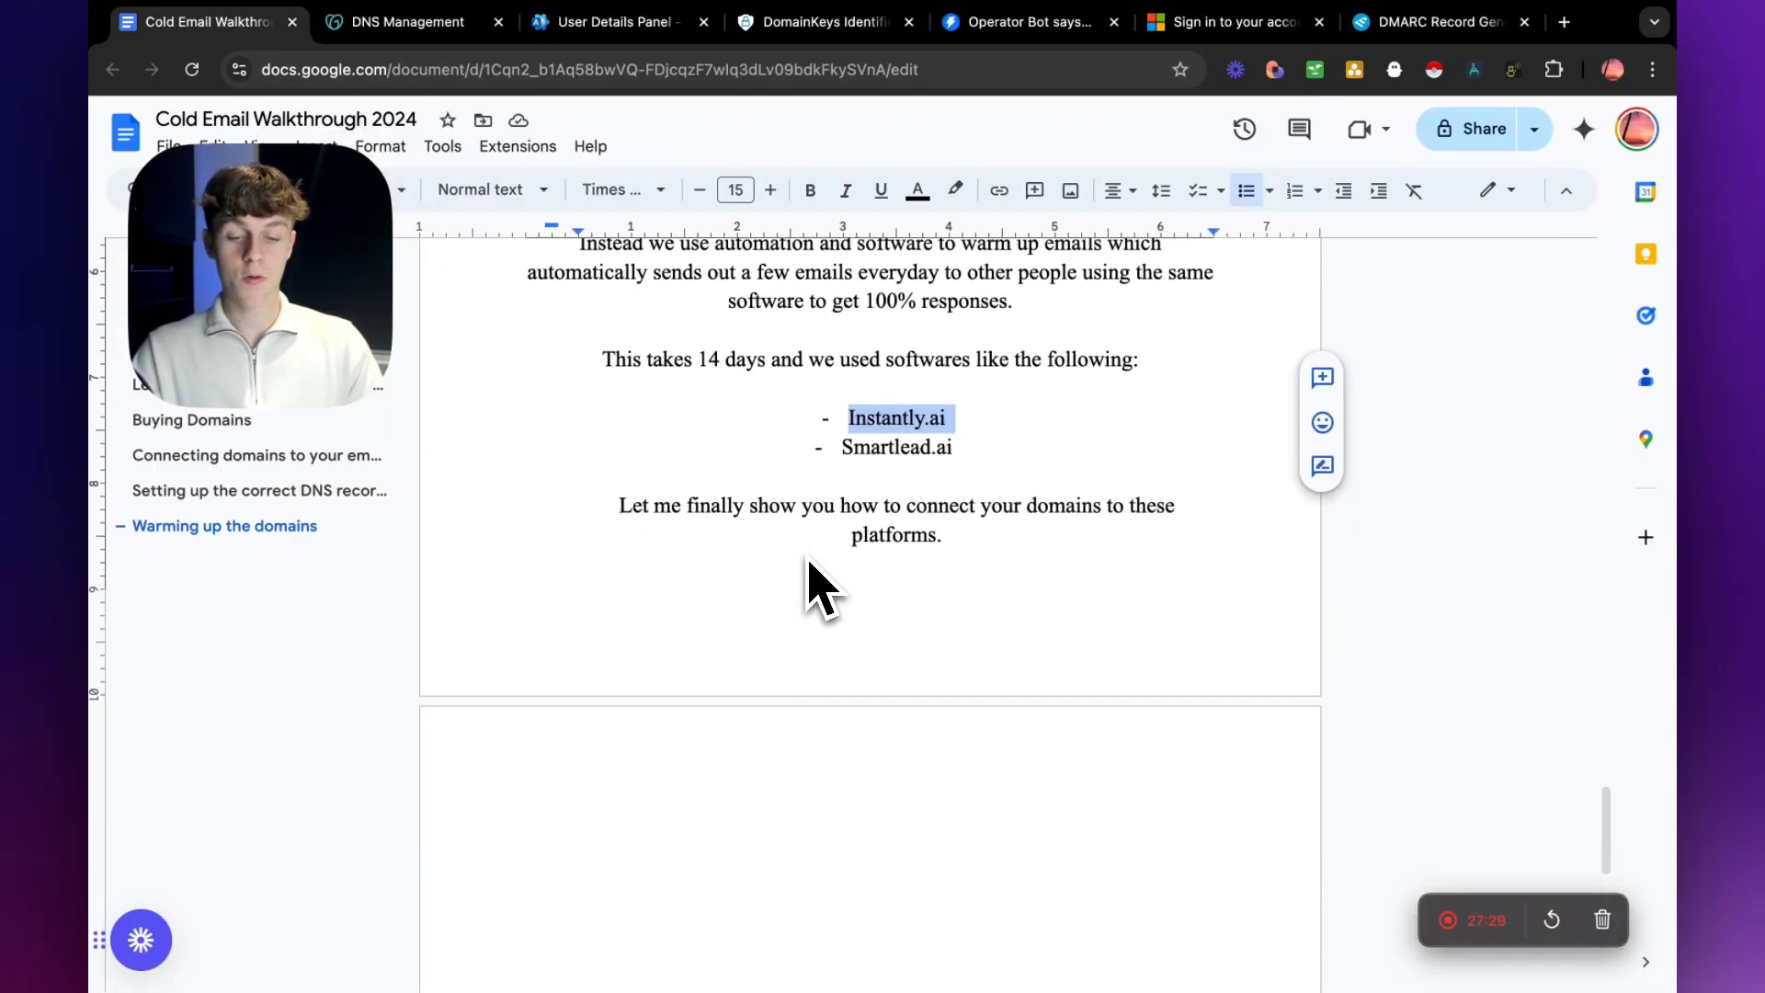